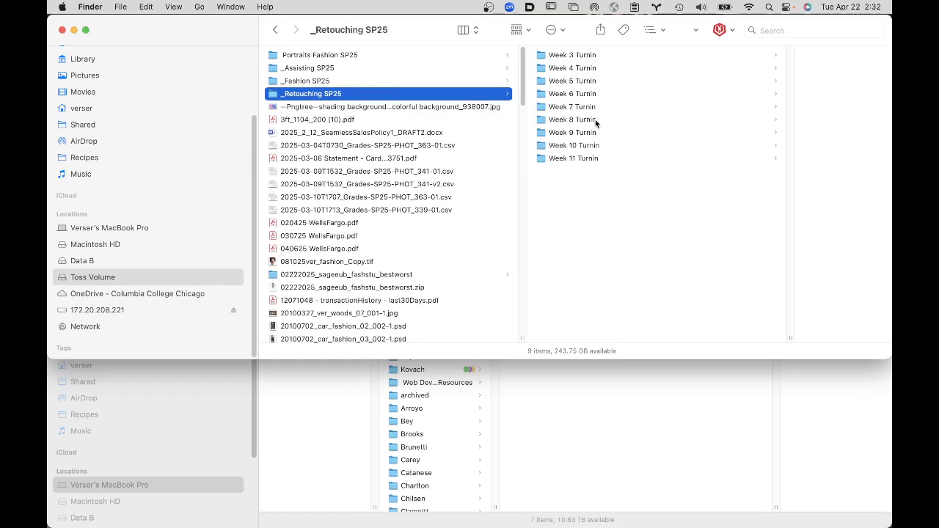
# Step: Load the "Composites for class to work on" folder from Week 10 Turnin into Adobe Bridge and browse its images
pyautogui.click(584, 147)
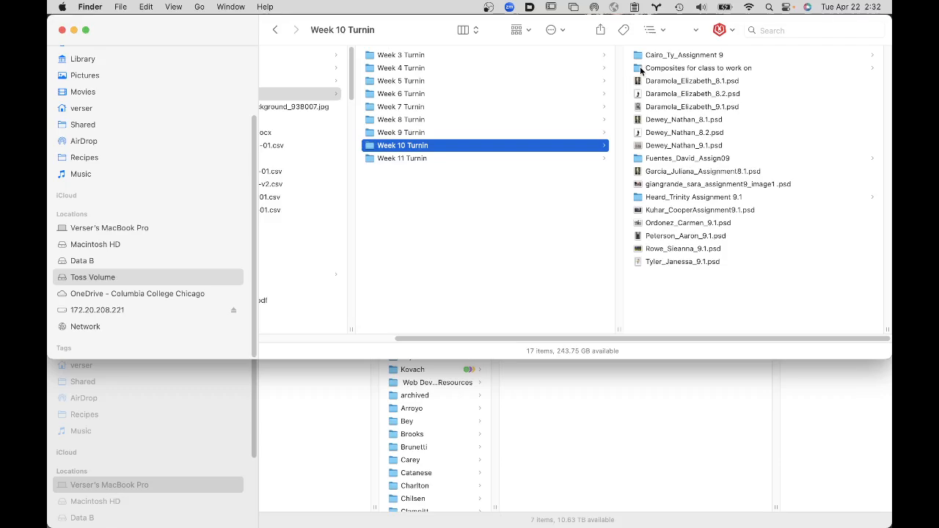
pyautogui.moveTo(642, 70); pyautogui.dragTo(423, 519)
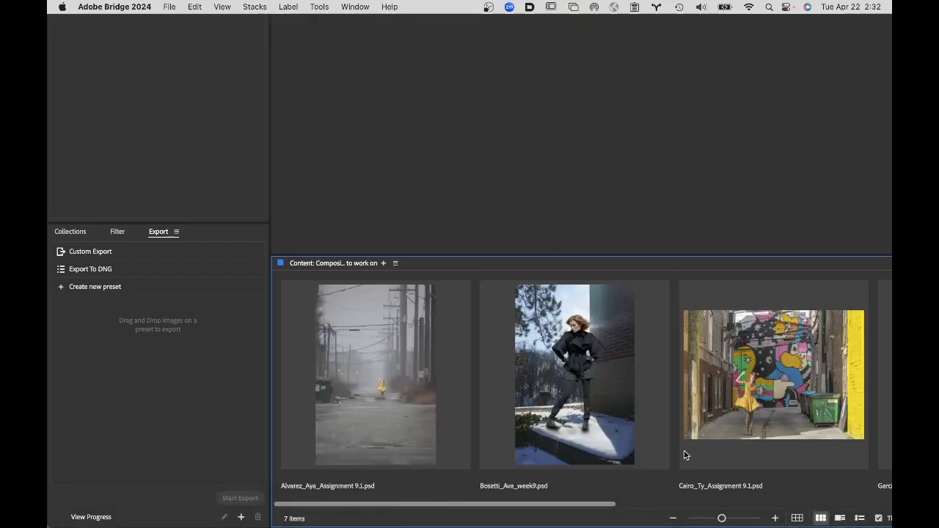
pyautogui.hscroll(10, 755, 411)
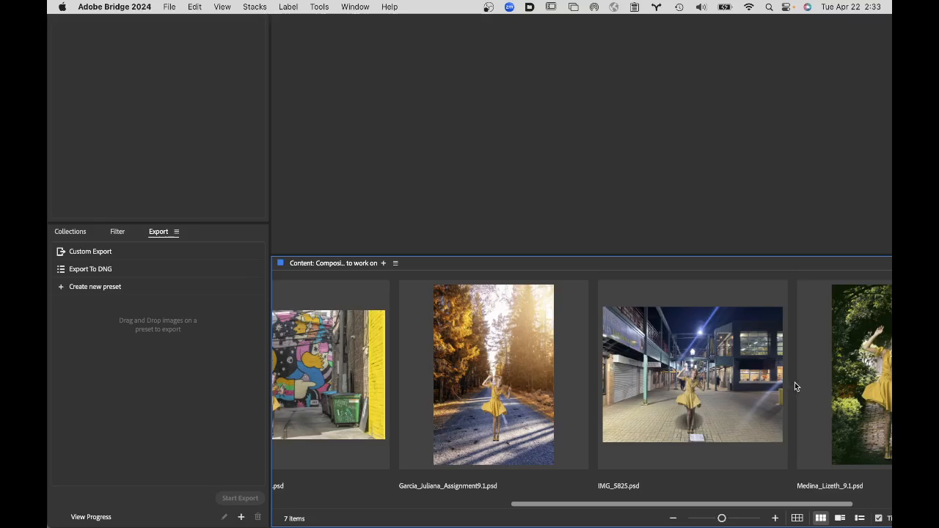
pyautogui.hscroll(5, 795, 383)
pyautogui.hscroll(5, 790, 382)
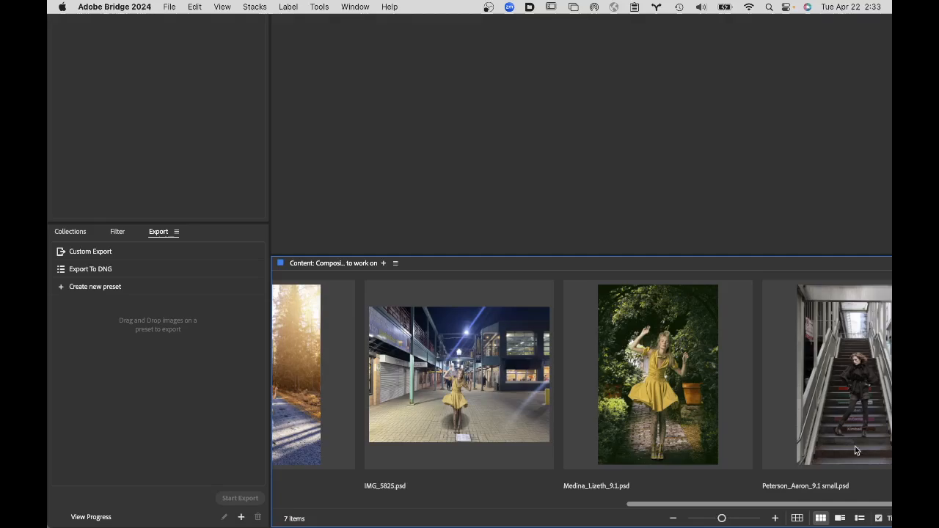
# Step: Open the staircase composite ending in "9.1 small.psd" in Photoshop (Beta) and close the pink dress document
pyautogui.click(865, 381)
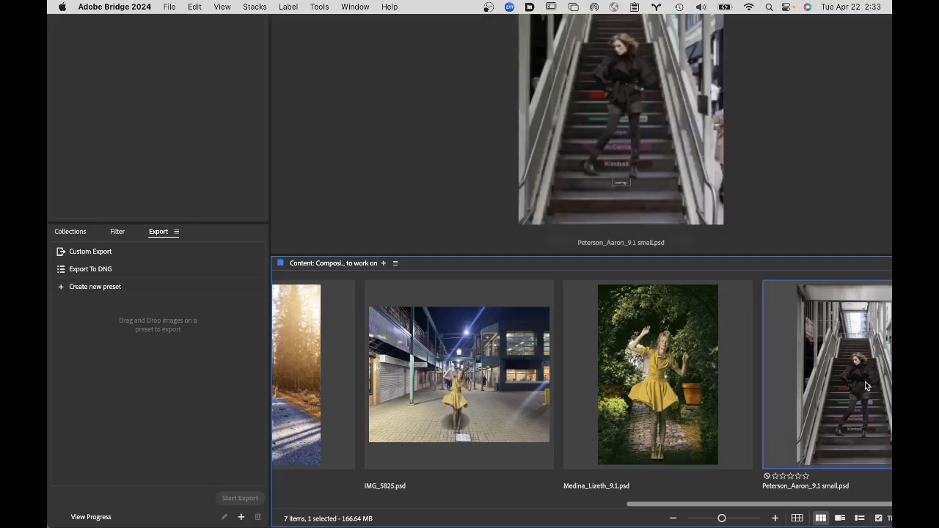
pyautogui.moveTo(807, 523)
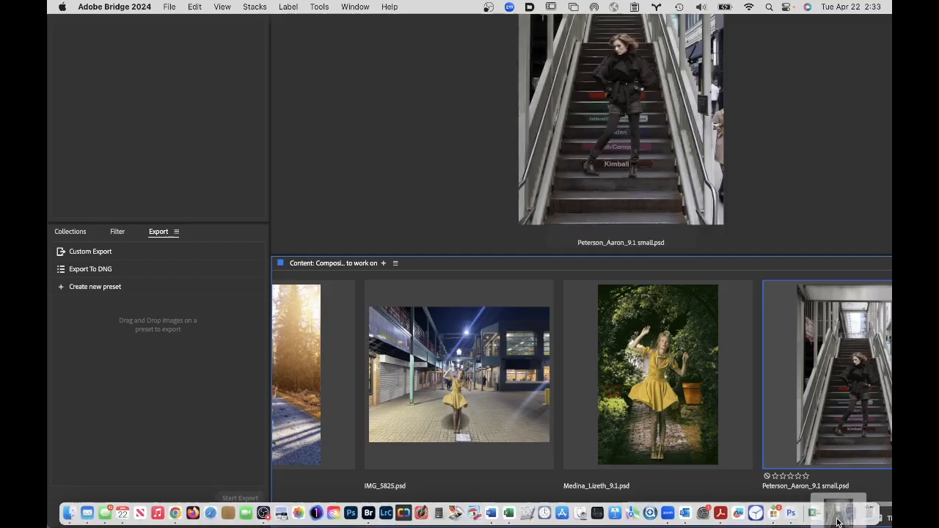
pyautogui.click(791, 514)
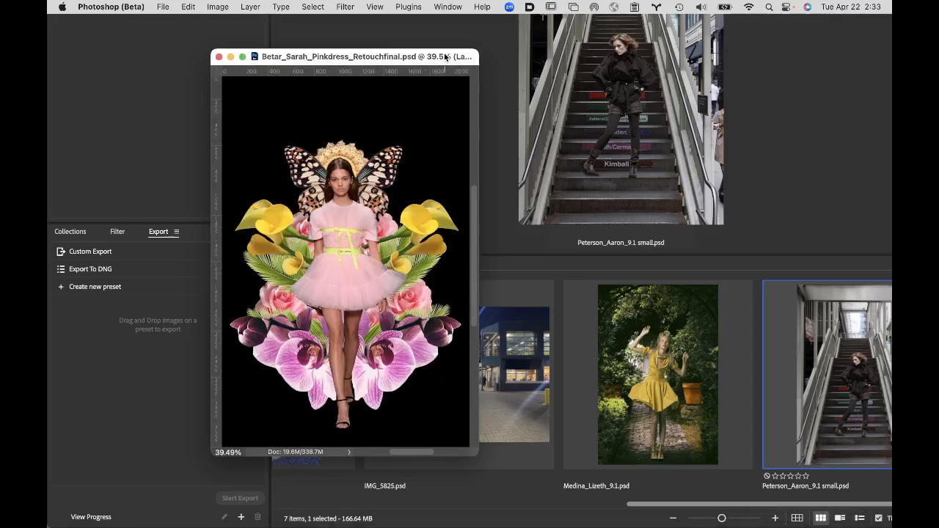
pyautogui.press('super+w')
pyautogui.click(219, 56)
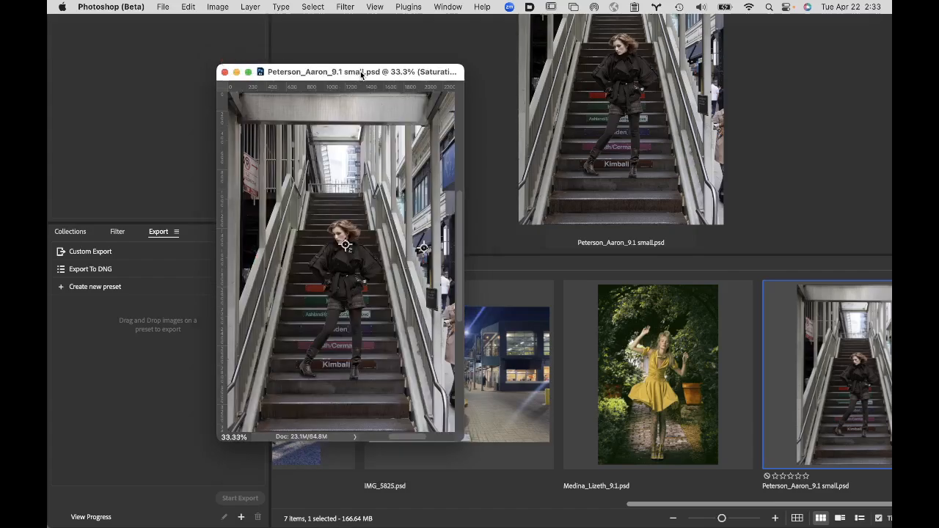
# Step: Hide all other applications and enlarge the Photoshop application window to fill the screen
pyautogui.click(111, 6)
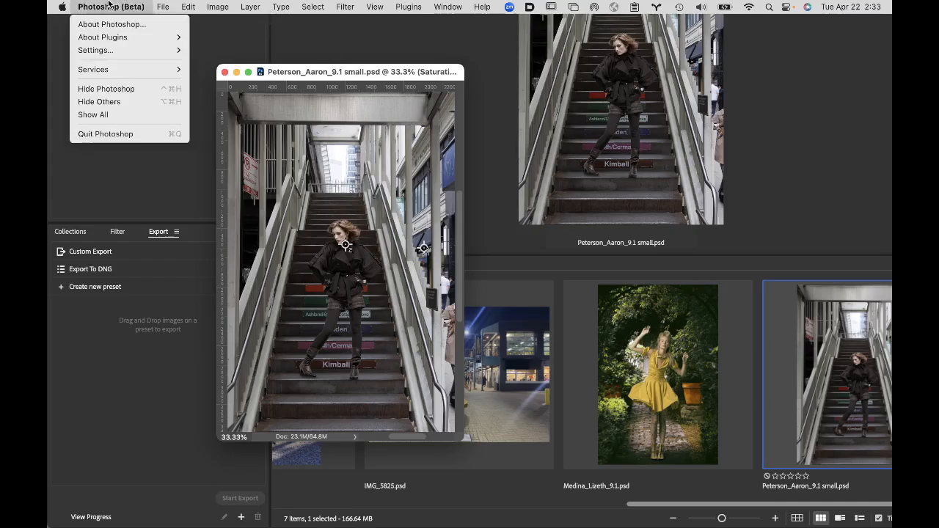
pyautogui.click(118, 101)
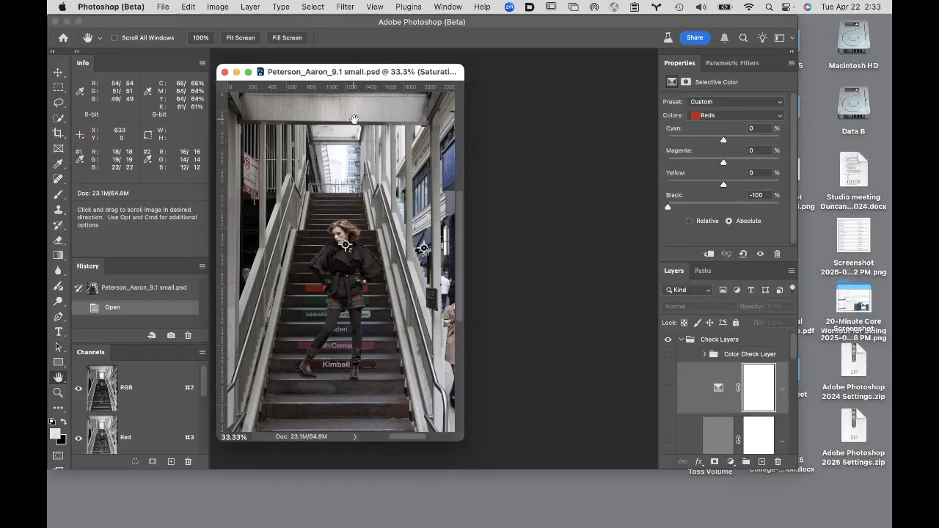
pyautogui.doubleClick(544, 22)
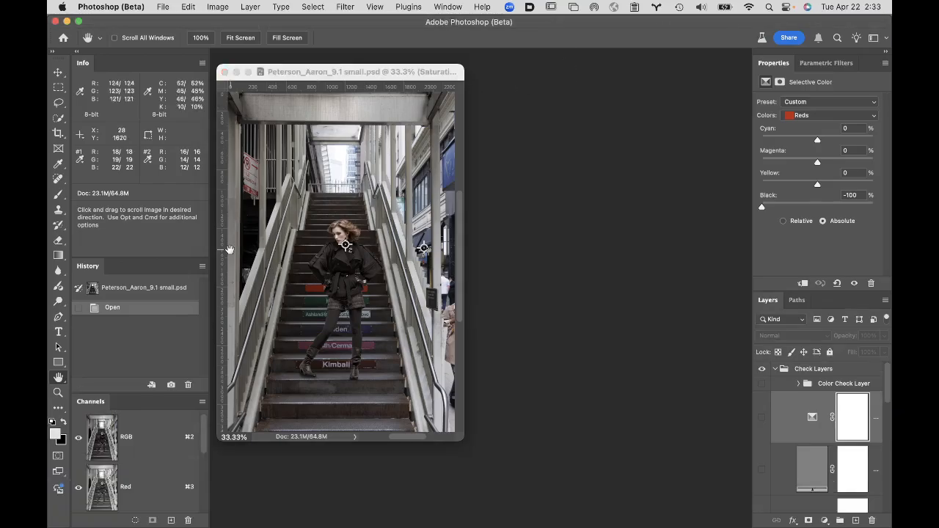
# Step: Compare the staircase with and without the model by toggling the Composite Body 2 layer off and back on at 66.7% zoom
pyautogui.click(57, 378)
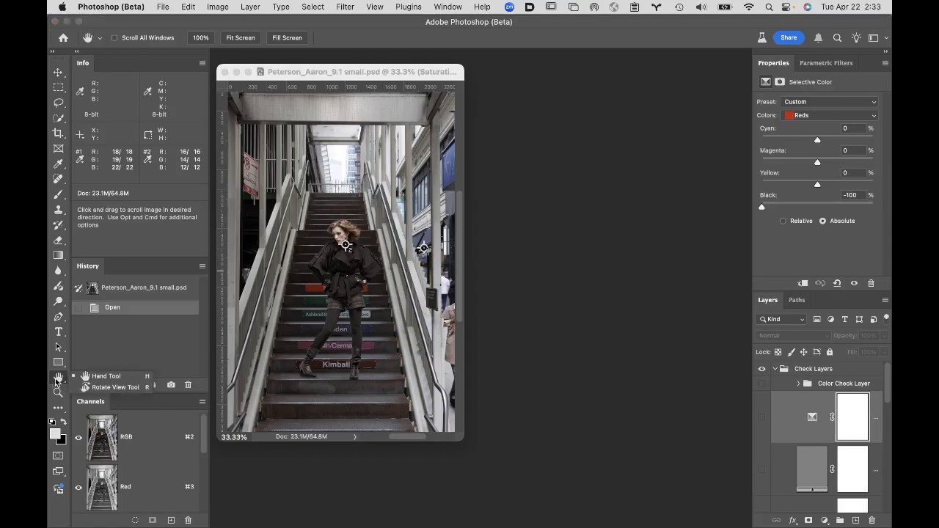
pyautogui.doubleClick(58, 379)
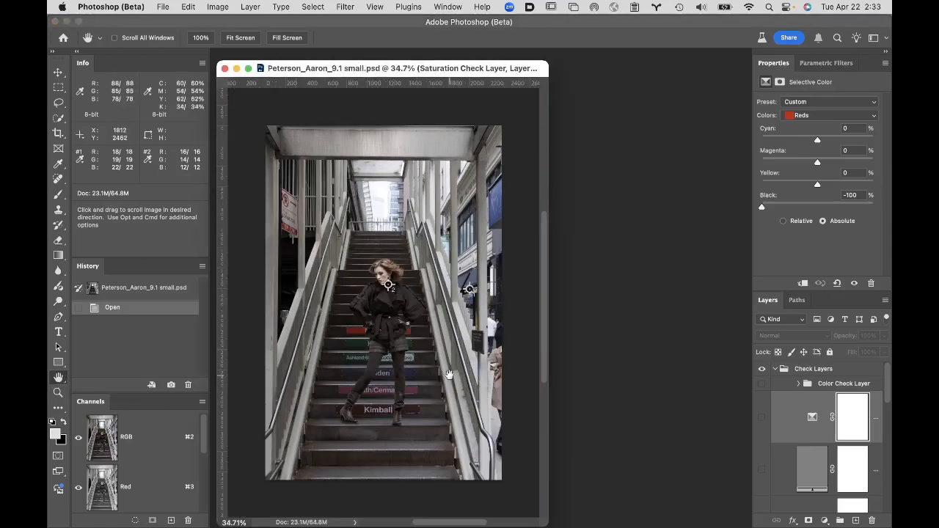
pyautogui.keyDown('super'); pyautogui.click(411, 353); pyautogui.keyUp('super')
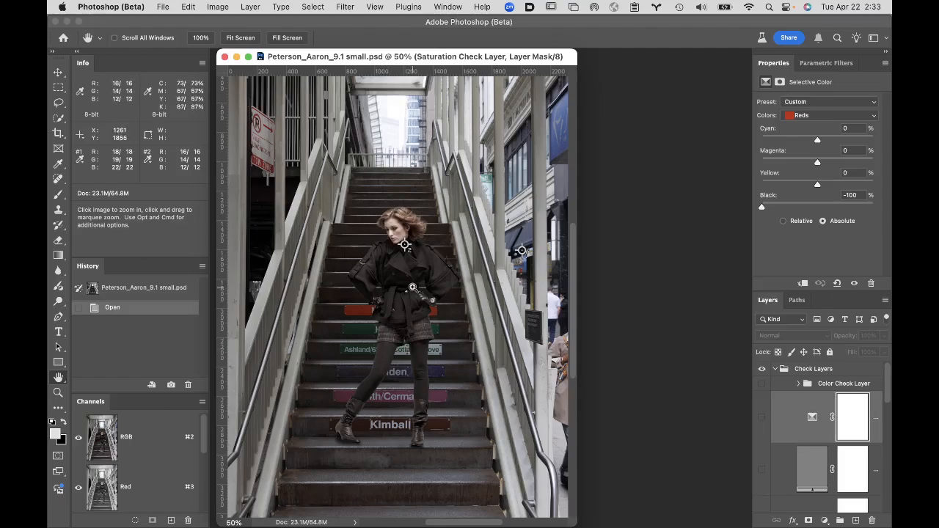
pyautogui.keyDown('super'); pyautogui.click(463, 384); pyautogui.keyUp('super')
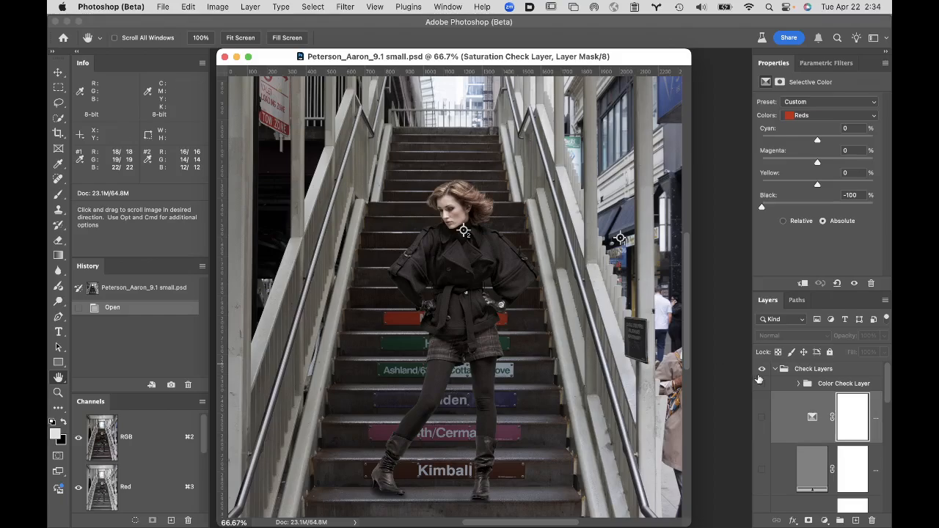
pyautogui.scroll(-5, 775, 449)
pyautogui.scroll(-4, 774, 449)
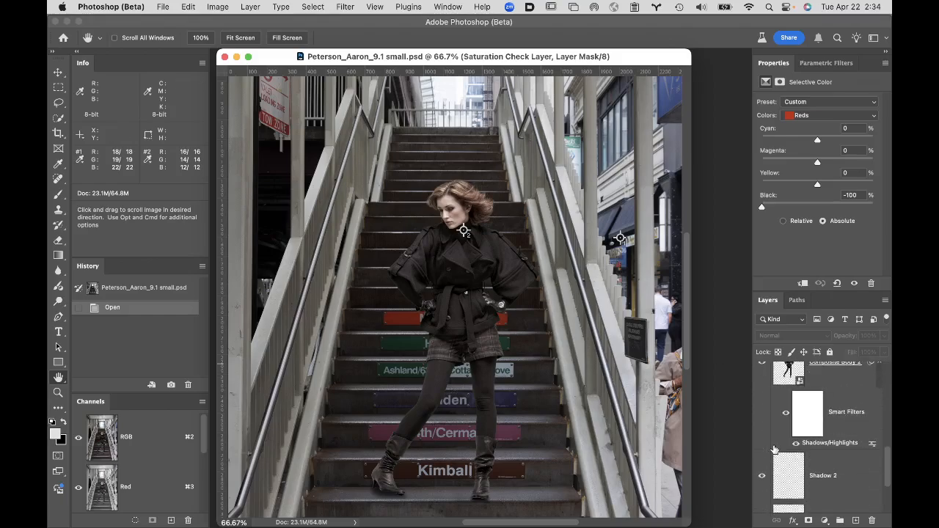
pyautogui.click(762, 379)
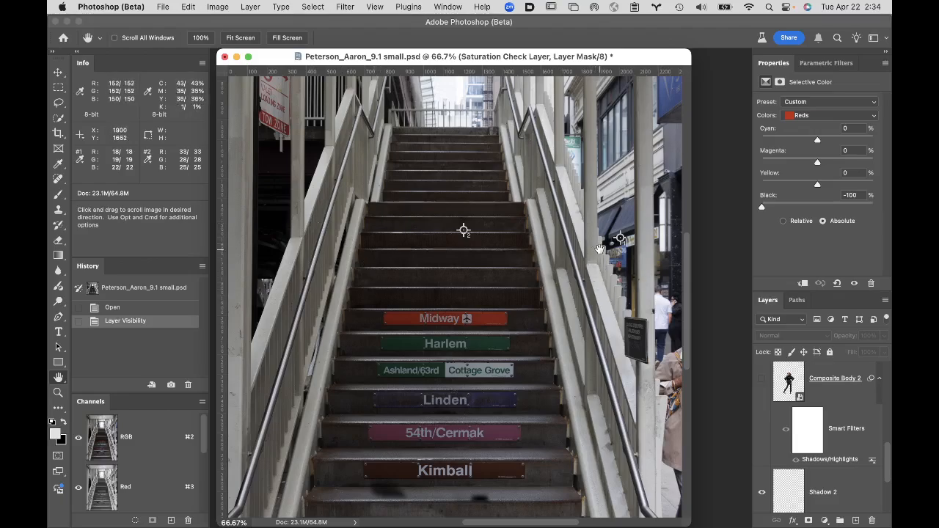
pyautogui.click(763, 380)
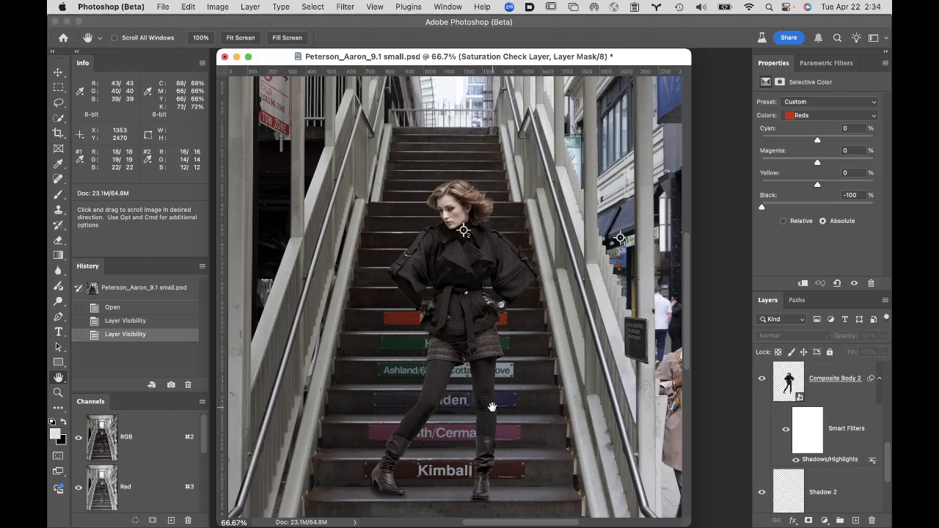
# Step: Switch to Chrome and search Google in a new window for "height of step usa"
pyautogui.moveTo(334, 522)
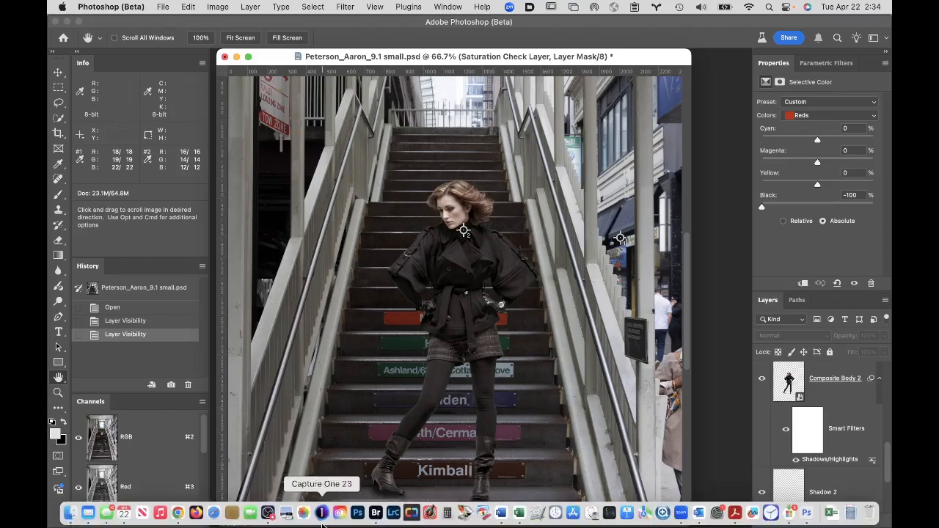
pyautogui.click(178, 512)
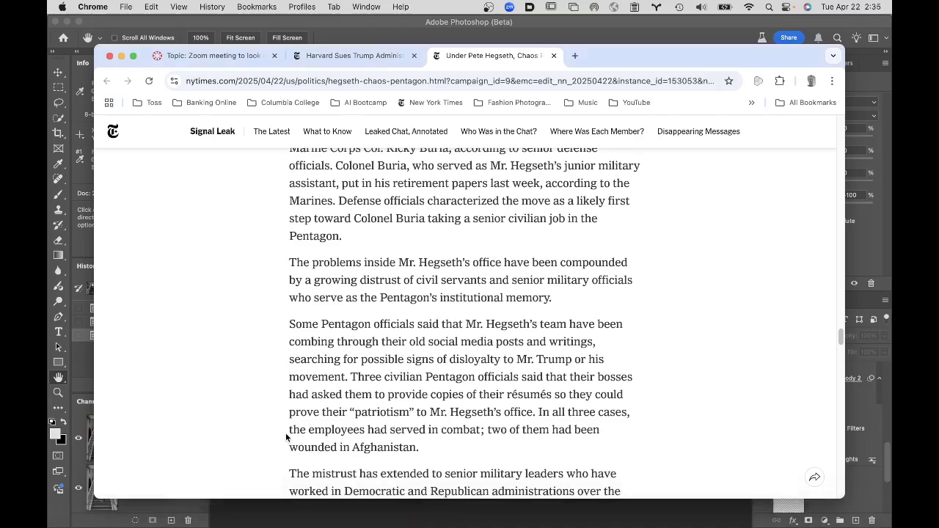
pyautogui.press('super+n')
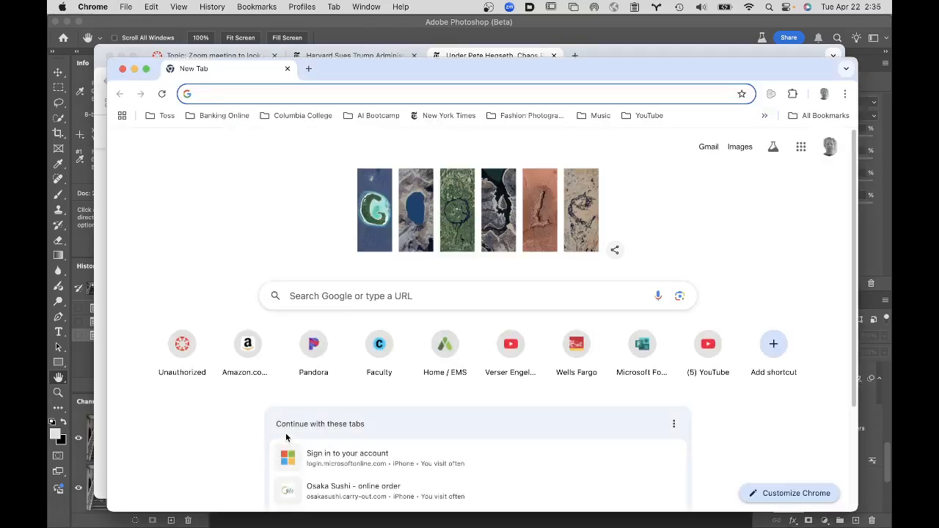
pyautogui.write('height')
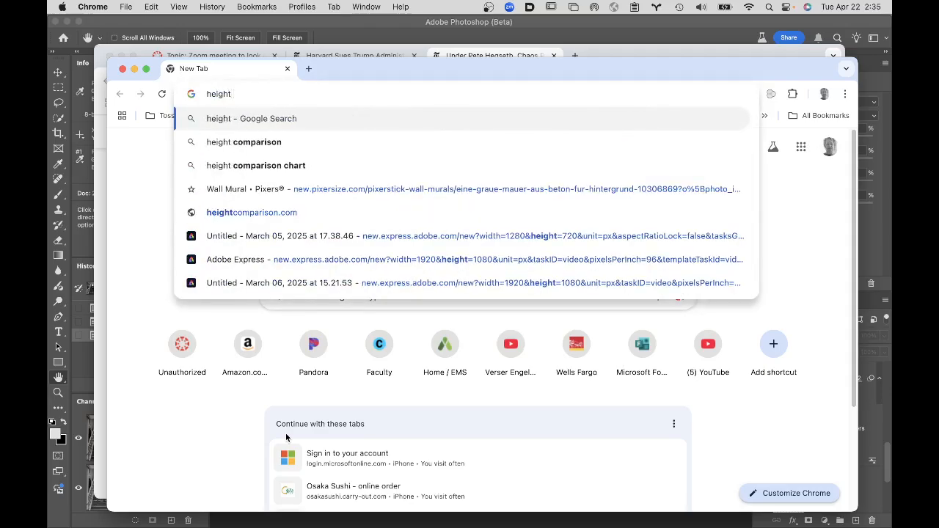
pyautogui.write(' of')
pyautogui.press('BackSpace')
pyautogui.write('of ')
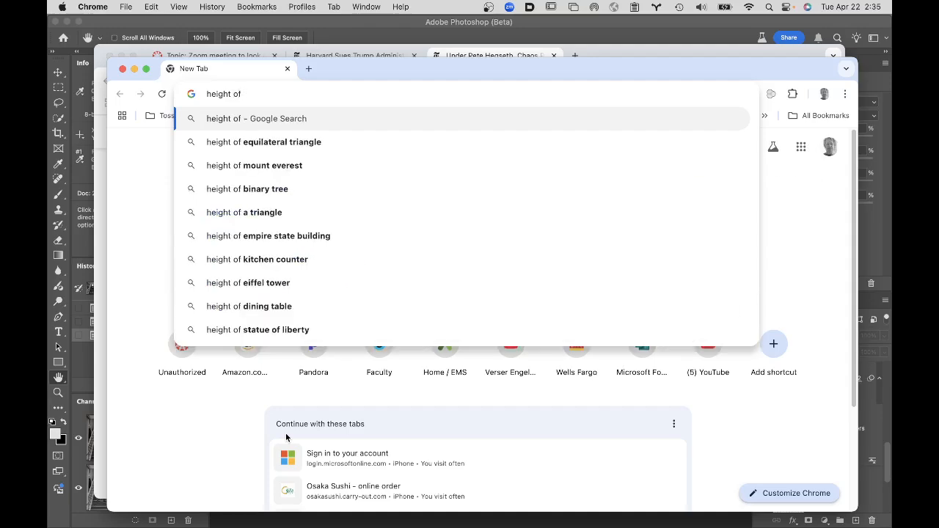
pyautogui.write('ste')
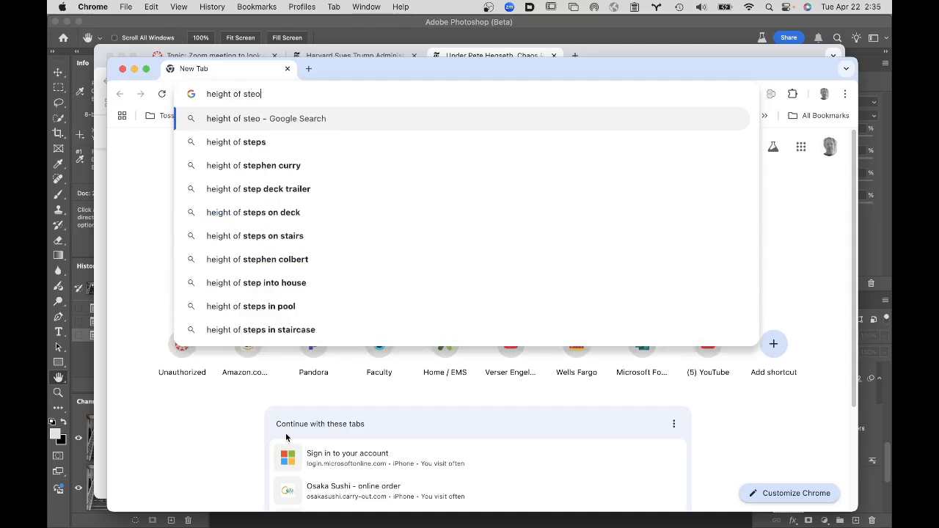
pyautogui.write('p usa')
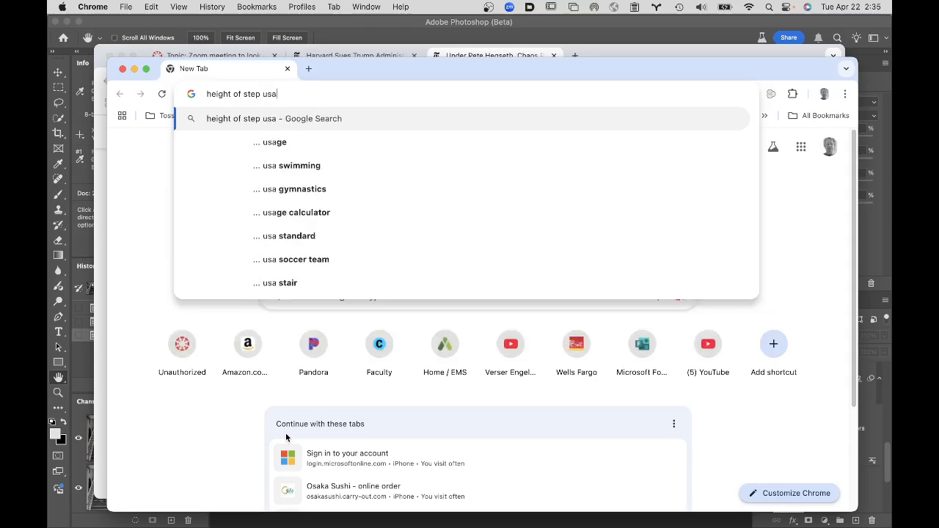
pyautogui.press('Return')
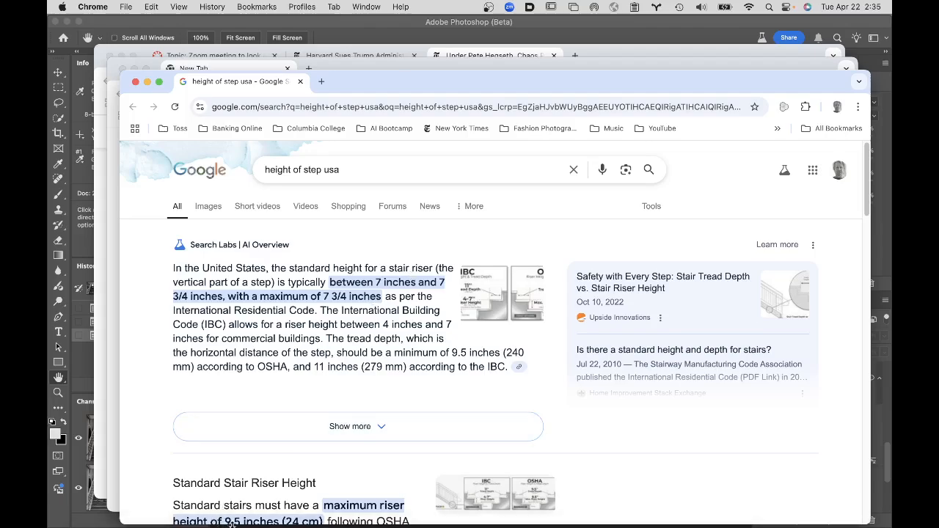
# Step: Switch back to Photoshop and hide the Composite Body 2 layer to expose the bare stairs
pyautogui.moveTo(248, 524)
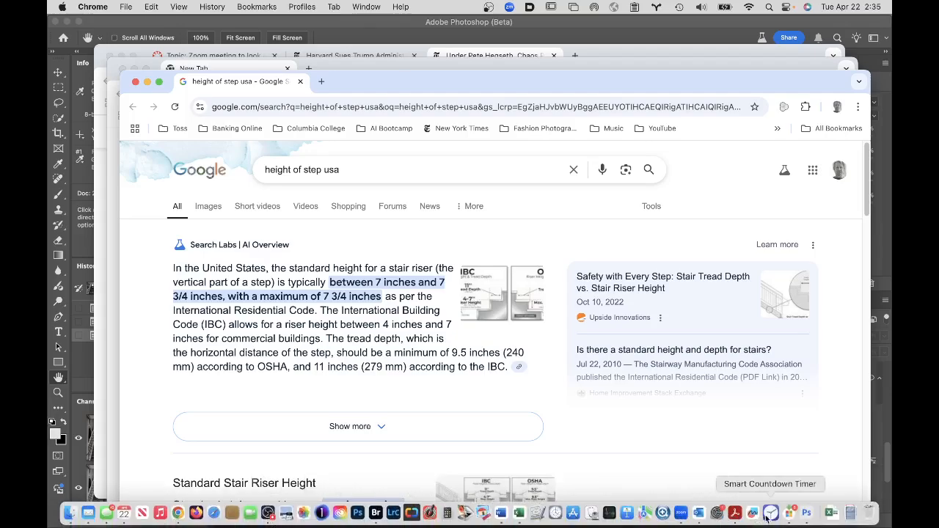
pyautogui.click(807, 513)
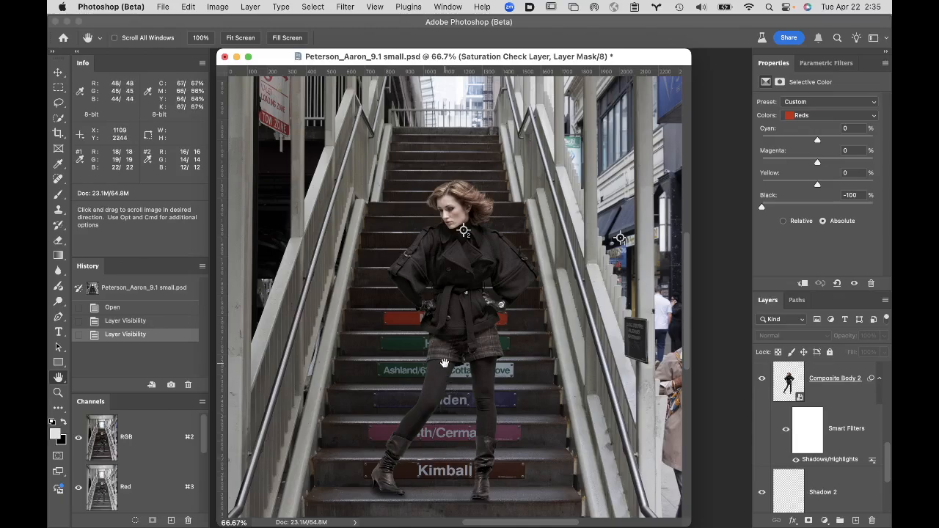
pyautogui.click(762, 381)
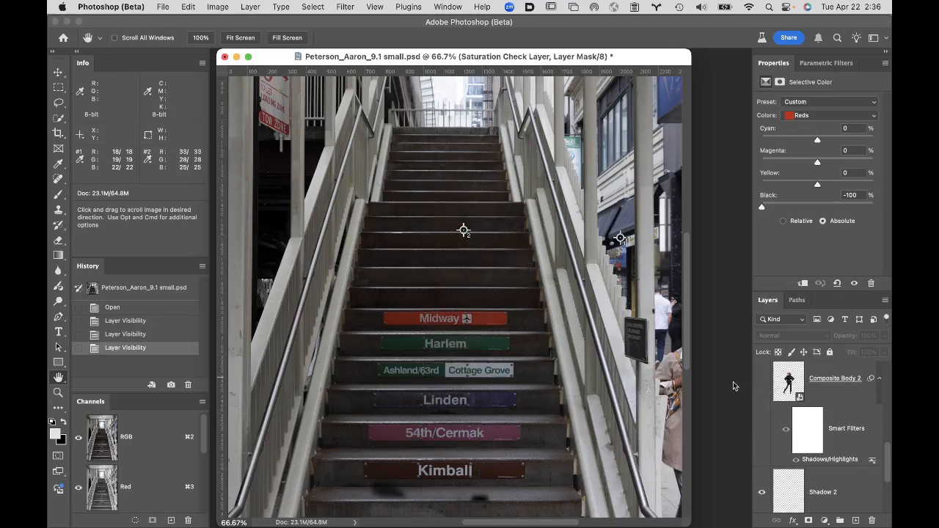
# Step: Check that rulers are enabled for the stair image and set the ruler units to pixels
pyautogui.keyDown('super'); pyautogui.click(415, 469); pyautogui.keyUp('super')
pyautogui.keyDown('super'); pyautogui.click(437, 473); pyautogui.keyUp('super')
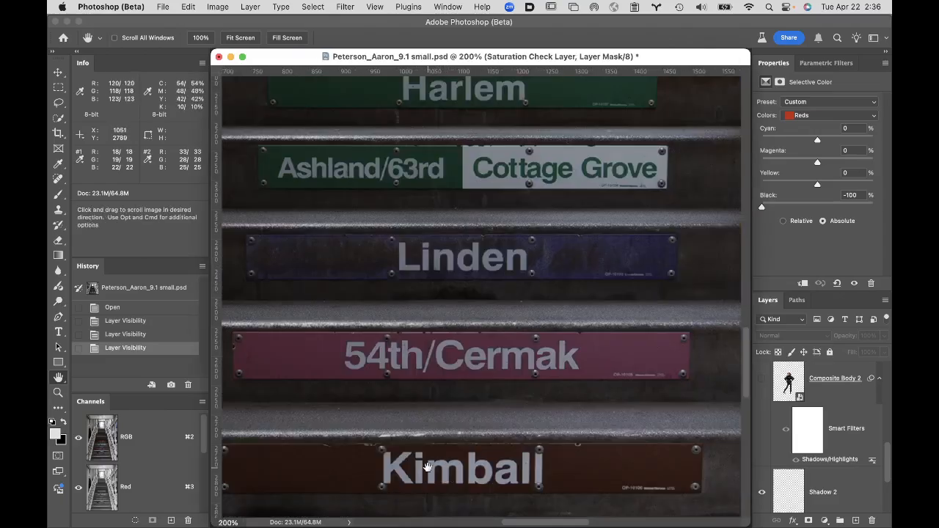
pyautogui.scroll(-5, 426, 470)
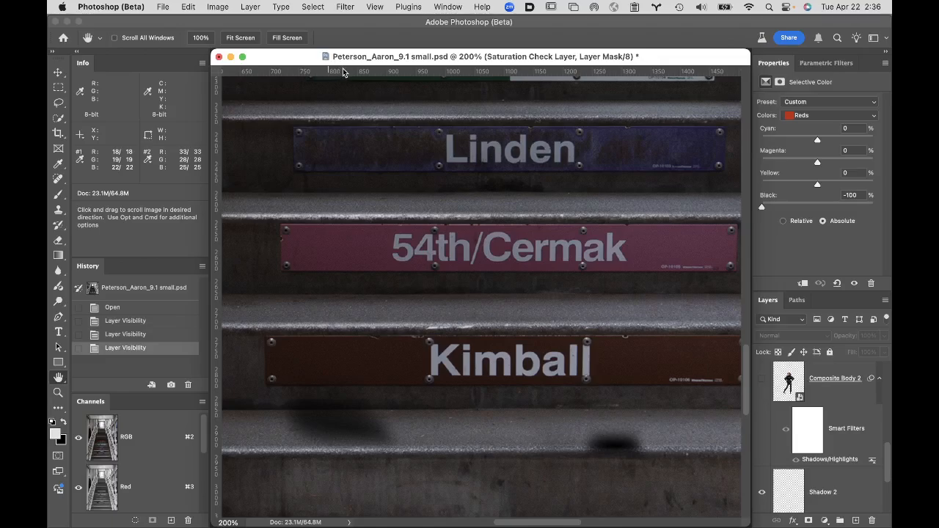
pyautogui.click(374, 6)
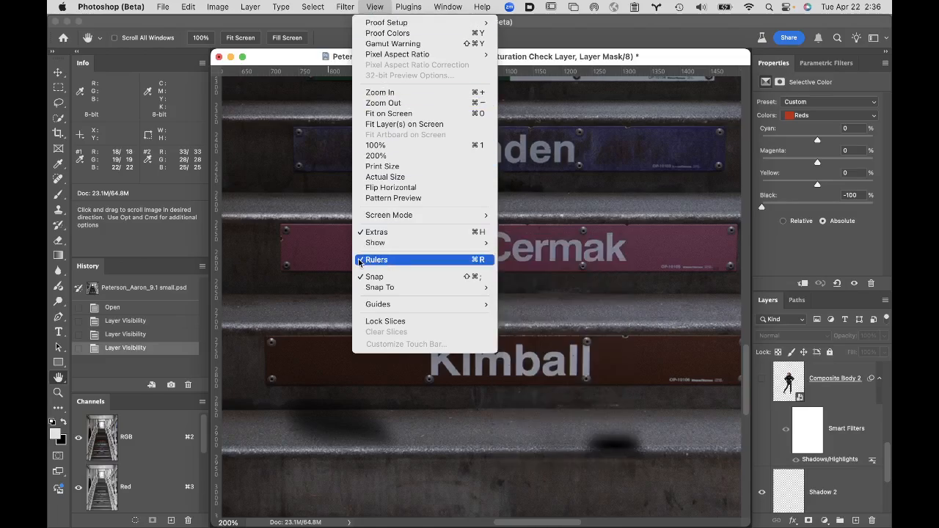
pyautogui.click(320, 261)
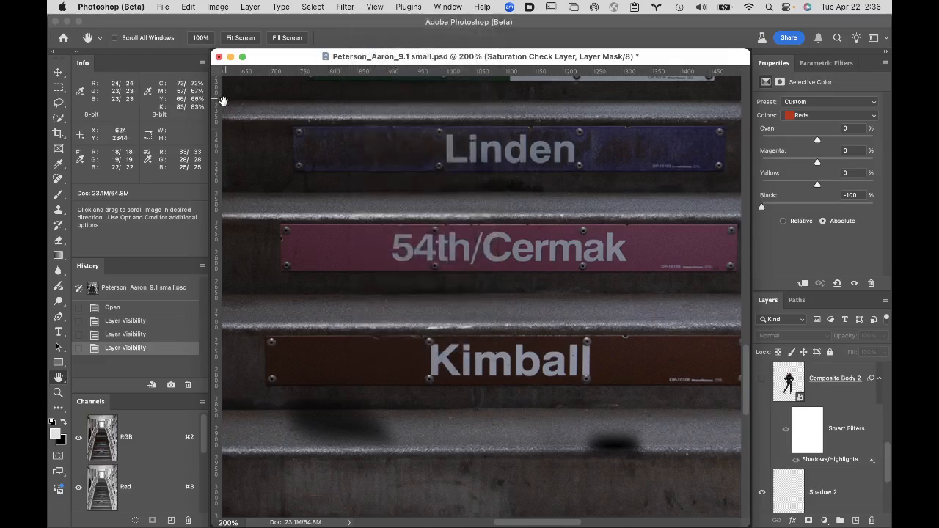
pyautogui.rightClick(380, 69)
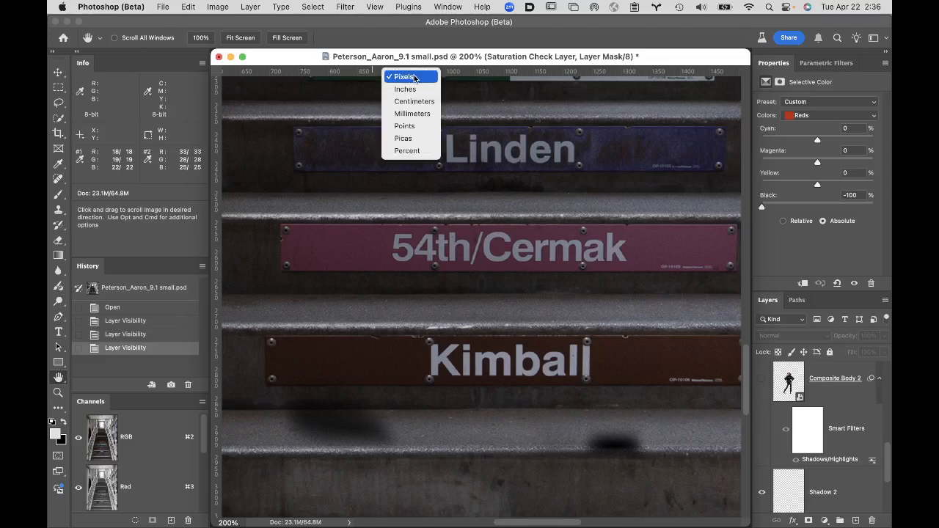
pyautogui.click(411, 77)
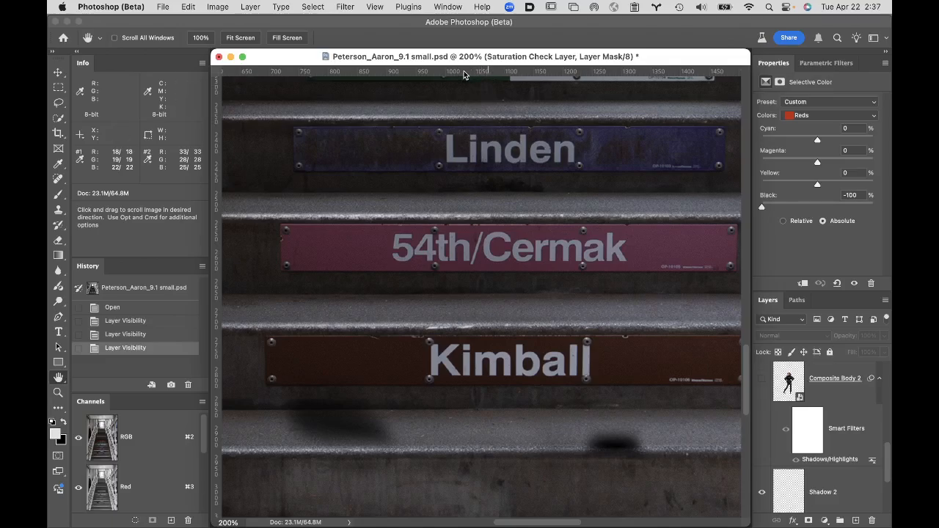
# Step: Place horizontal guides along the riser behind the Kimball sign, at about 2873 px for its base and about 2734.5 px for its top edge
pyautogui.moveTo(463, 71); pyautogui.dragTo(512, 408)
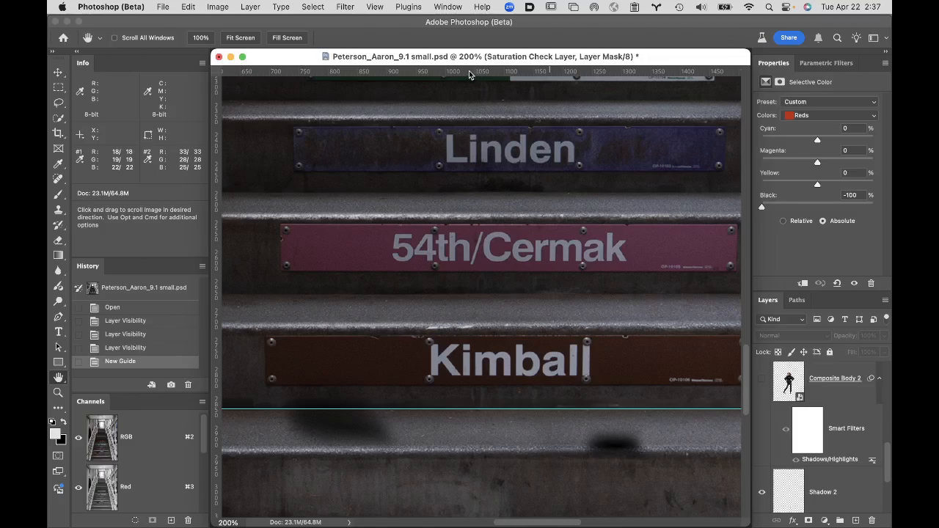
pyautogui.moveTo(469, 70); pyautogui.dragTo(516, 328)
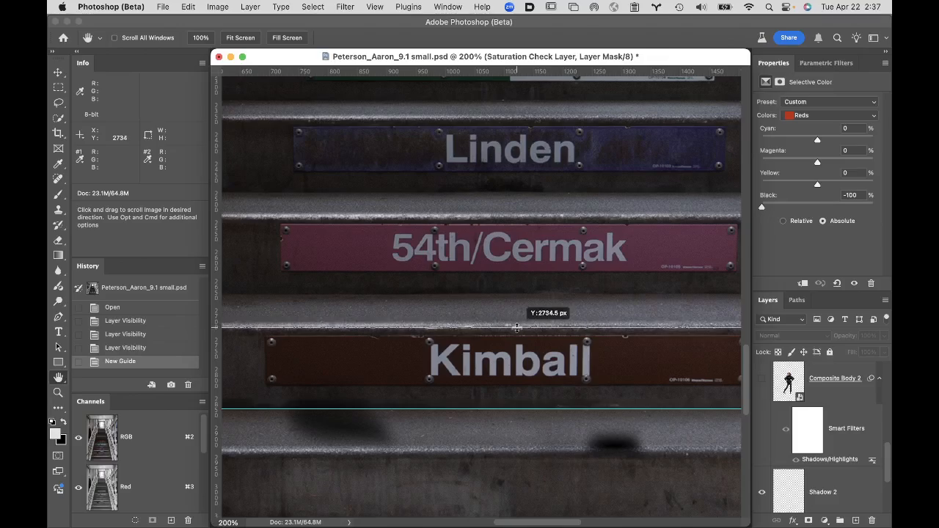
pyautogui.moveTo(516, 328); pyautogui.dragTo(517, 328)
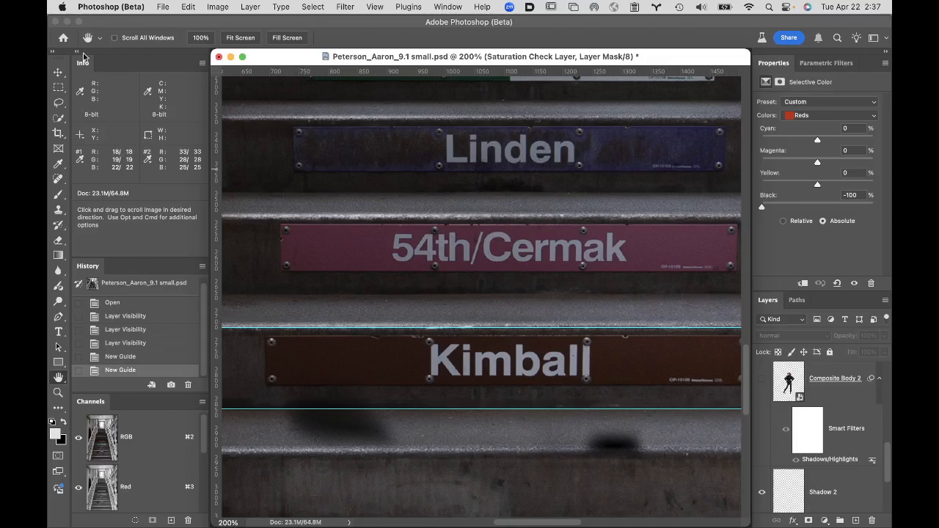
# Step: Measure the Kimball step's height vertically between the two guides with the Ruler tool
pyautogui.click(59, 166)
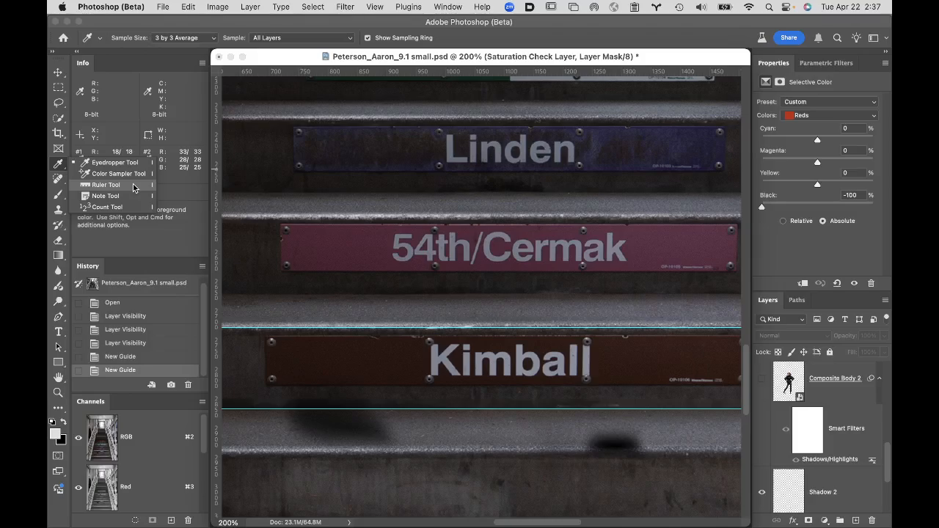
pyautogui.click(133, 188)
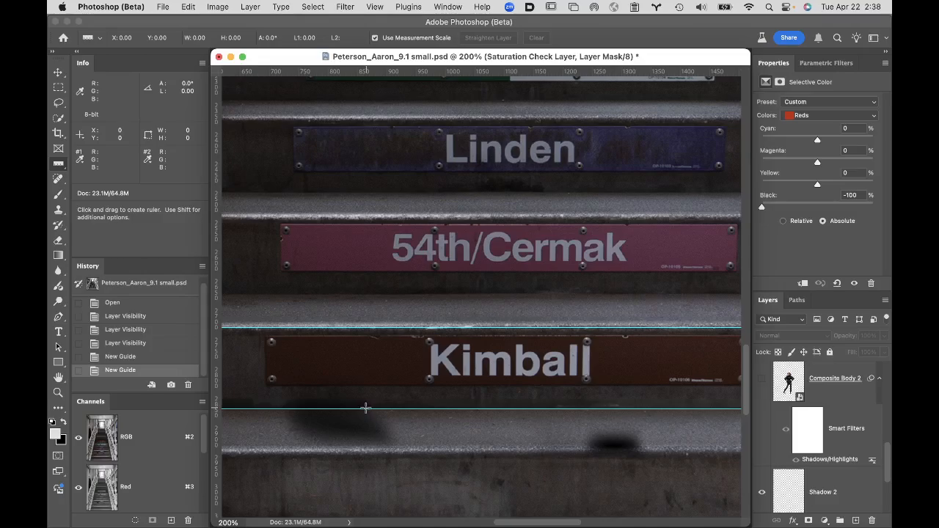
pyautogui.moveTo(365, 408)
pyautogui.mouseDown()
pyautogui.moveTo(371, 392)
pyautogui.moveTo(400, 385)
pyautogui.moveTo(393, 369)
pyautogui.moveTo(351, 361)
pyautogui.moveTo(371, 369)
pyautogui.moveTo(363, 340)
pyautogui.moveTo(363, 358)
pyautogui.moveTo(315, 371)
pyautogui.moveTo(360, 378)
pyautogui.moveTo(365, 339)
pyautogui.moveTo(364, 359)
pyautogui.moveTo(324, 360)
pyautogui.moveTo(359, 353)
pyautogui.moveTo(325, 360)
pyautogui.moveTo(313, 389)
pyautogui.moveTo(350, 354)
pyautogui.moveTo(304, 391)
pyautogui.moveTo(348, 355)
pyautogui.moveTo(365, 361)
pyautogui.moveTo(365, 328)
pyautogui.mouseUp()
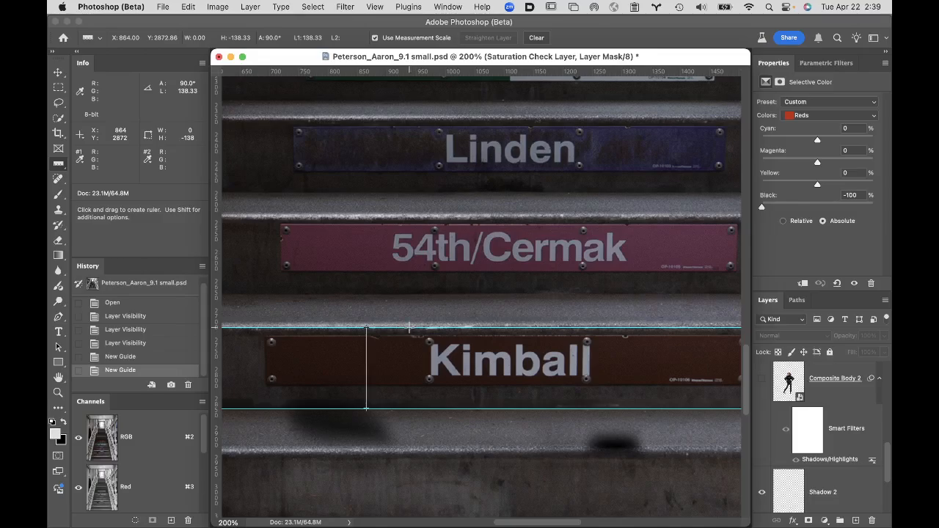
pyautogui.moveTo(409, 328); pyautogui.dragTo(410, 379)
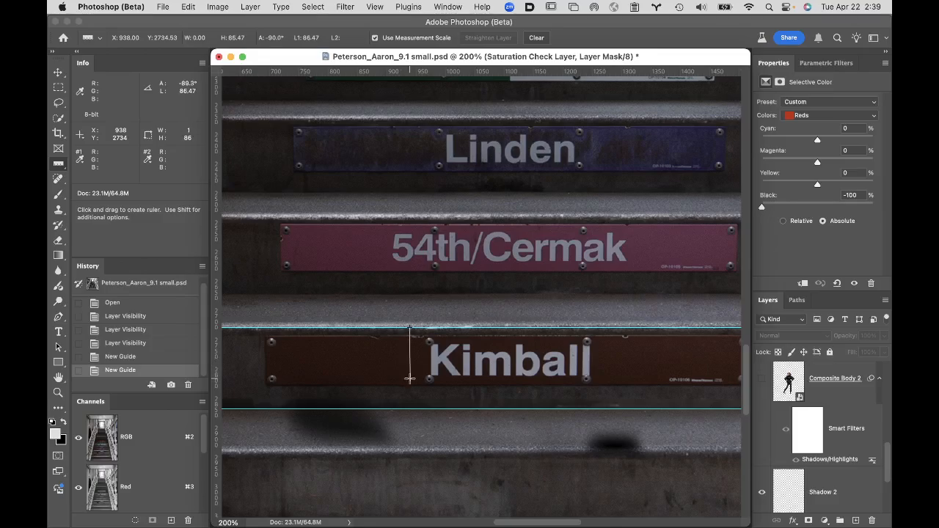
pyautogui.moveTo(411, 392); pyautogui.dragTo(411, 408)
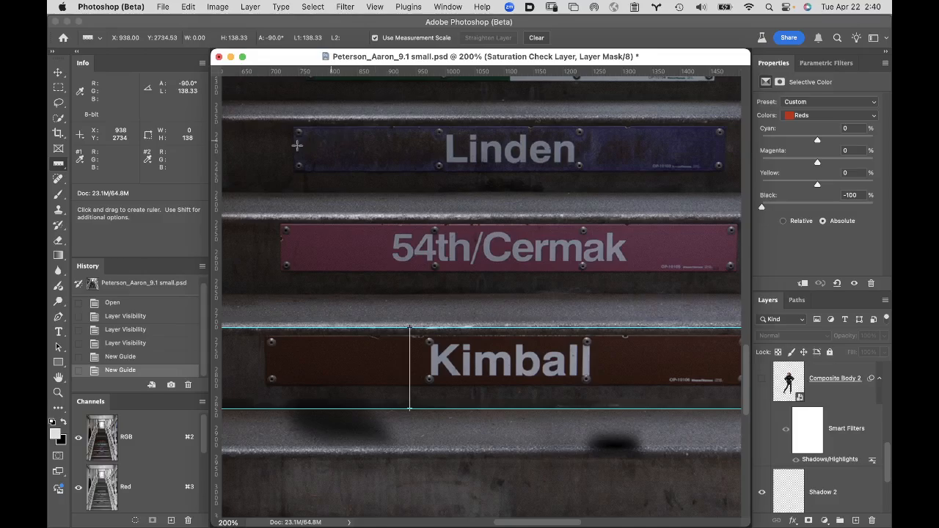
# Step: Create a blank 7 × 5 inch RGB document at 300 pixels/inch with a white background and fit it on screen
pyautogui.click(126, 10)
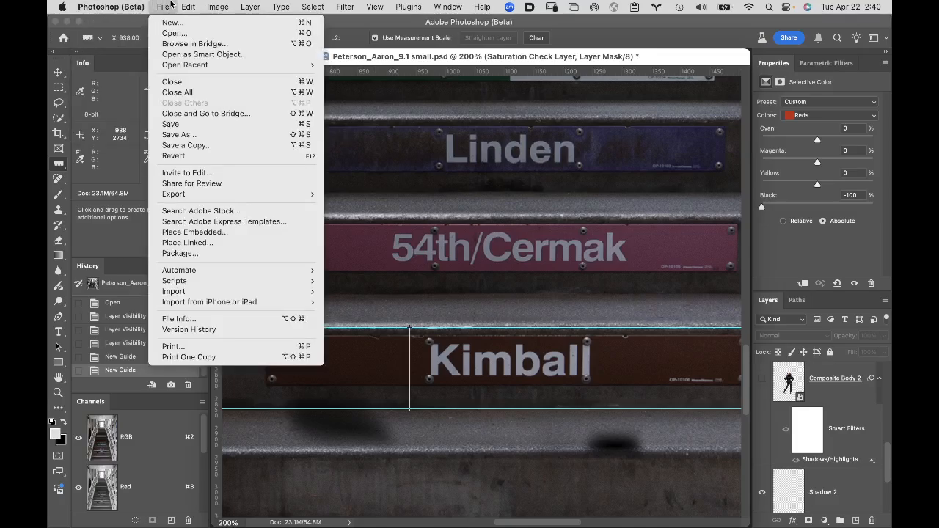
pyautogui.click(164, 6)
pyautogui.click(165, 7)
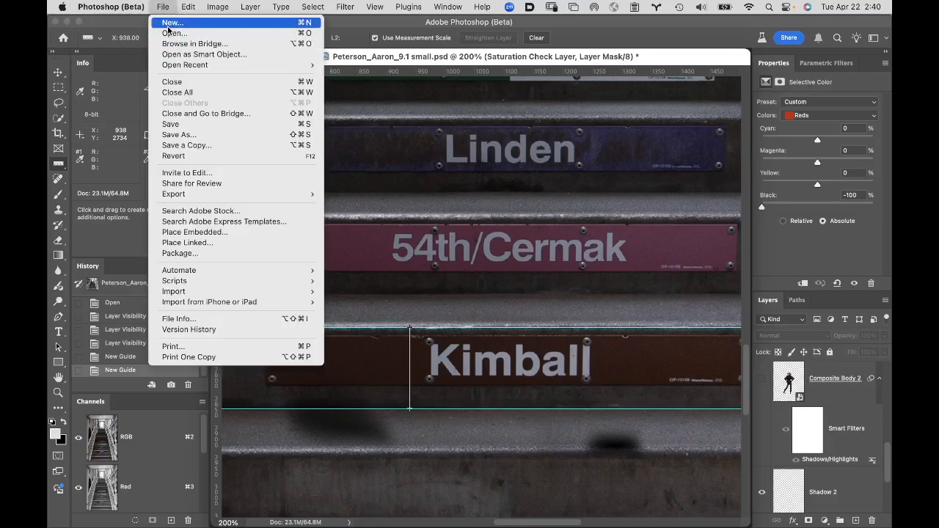
pyautogui.click(168, 24)
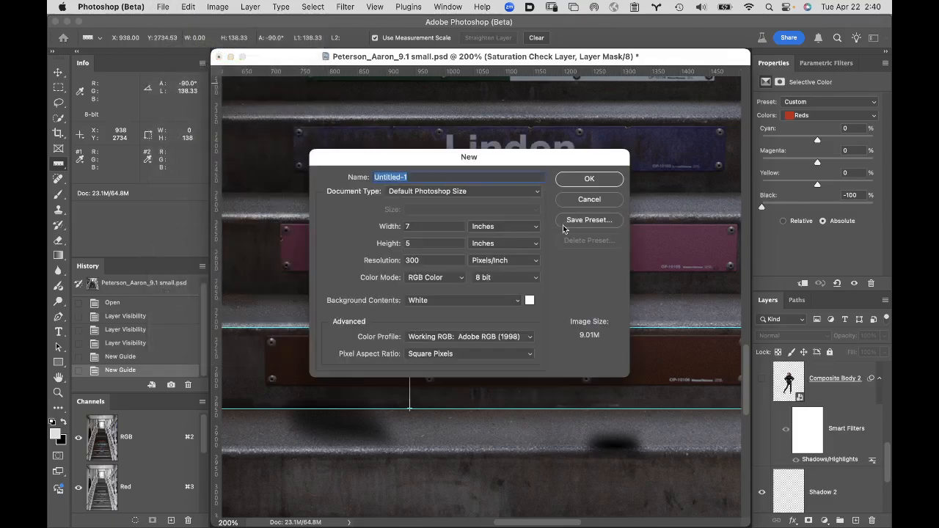
pyautogui.click(580, 183)
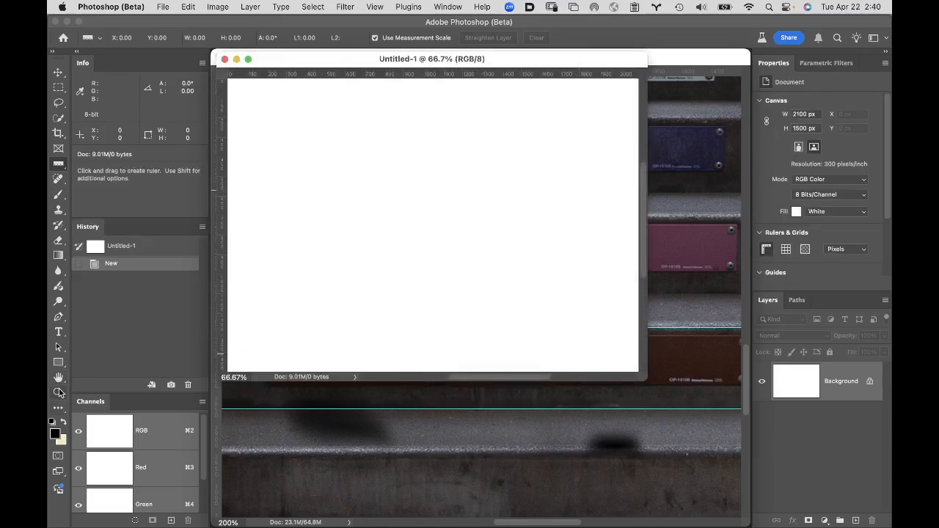
pyautogui.doubleClick(59, 378)
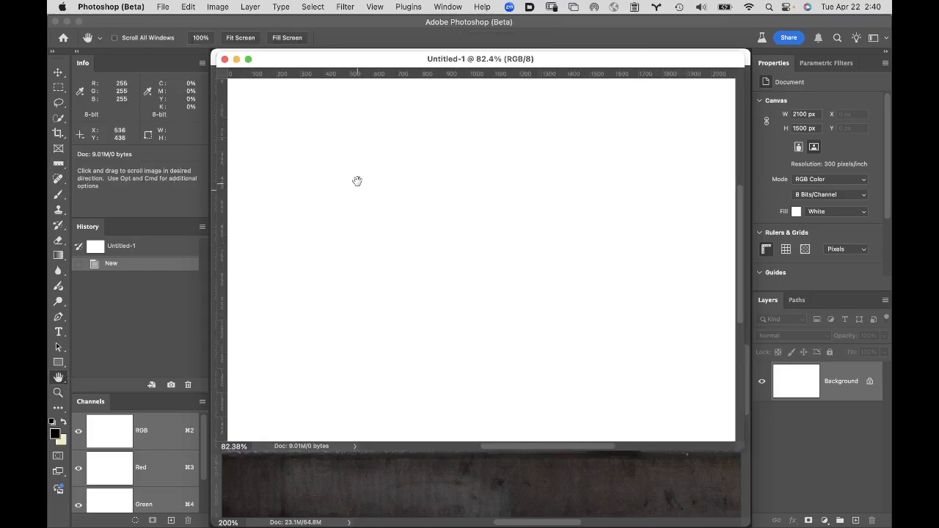
# Step: Set up the Brush tool with a 25 px size, 100% hardness and 100% flow
pyautogui.press('b')
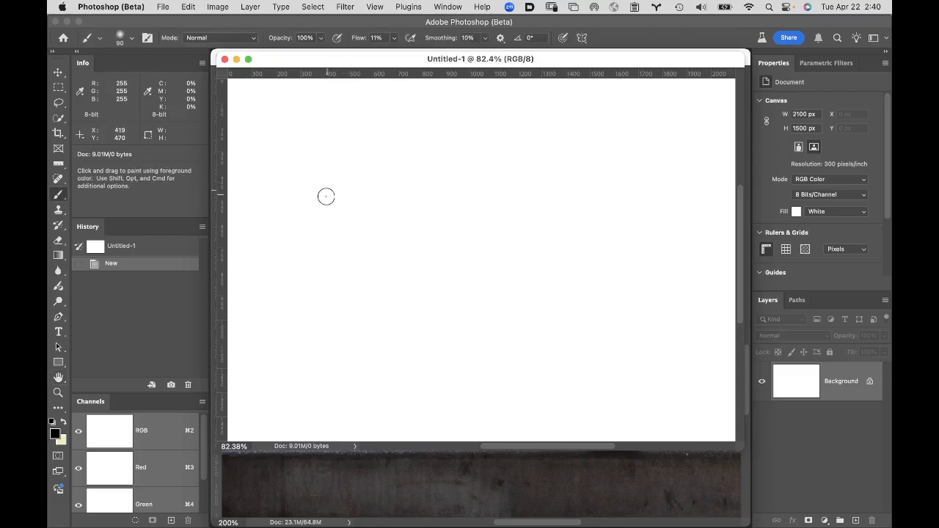
pyautogui.press('[')
pyautogui.press('[')
pyautogui.press('[')
pyautogui.press('[')
pyautogui.click(131, 38)
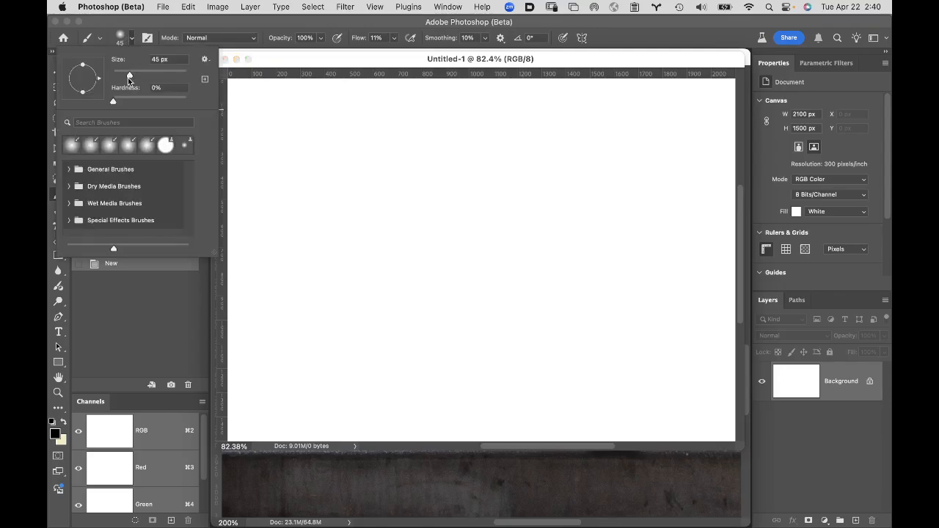
pyautogui.moveTo(130, 74)
pyautogui.mouseDown()
pyautogui.moveTo(188, 68)
pyautogui.moveTo(121, 74)
pyautogui.moveTo(185, 99)
pyautogui.mouseUp()
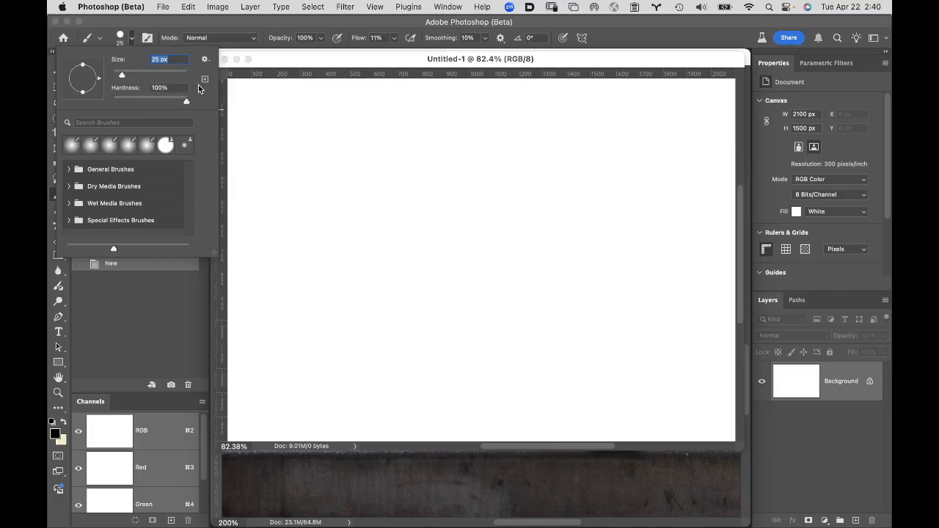
pyautogui.click(285, 16)
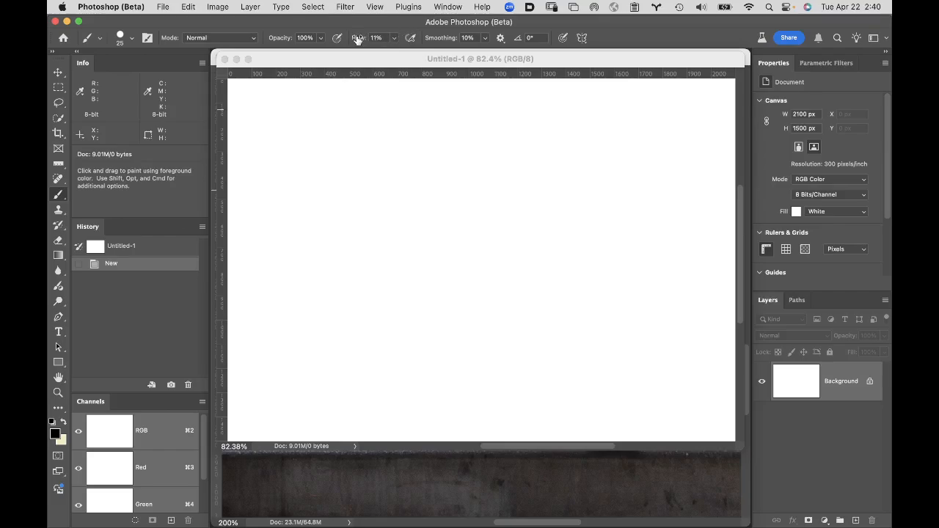
pyautogui.moveTo(358, 39); pyautogui.dragTo(411, 38)
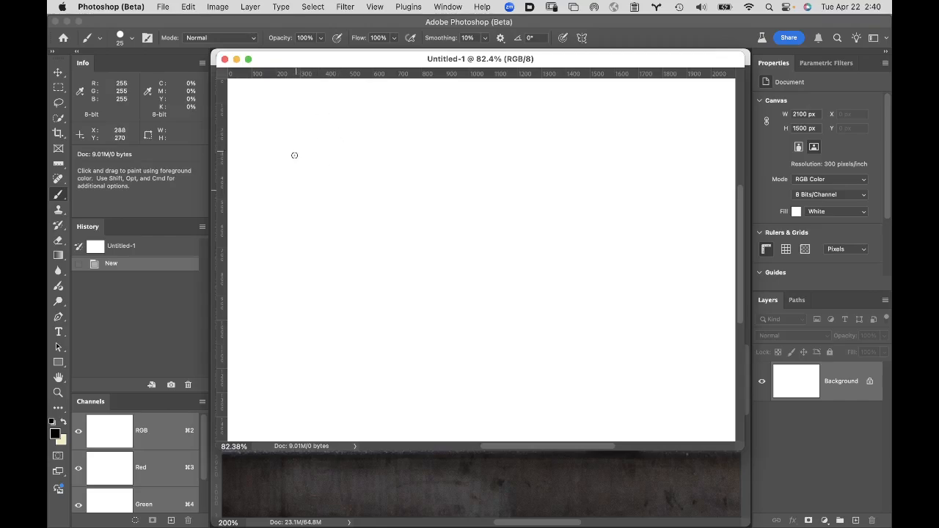
# Step: Handwrite the proportion 138 over X = 7" over 72" in the upper half of the blank canvas
pyautogui.moveTo(300, 124)
pyautogui.mouseDown()
pyautogui.moveTo(301, 155)
pyautogui.moveTo(321, 119)
pyautogui.moveTo(334, 148)
pyautogui.moveTo(308, 158)
pyautogui.mouseUp()
pyautogui.moveTo(365, 122)
pyautogui.mouseDown()
pyautogui.moveTo(366, 153)
pyautogui.moveTo(360, 141)
pyautogui.moveTo(370, 120)
pyautogui.mouseUp()
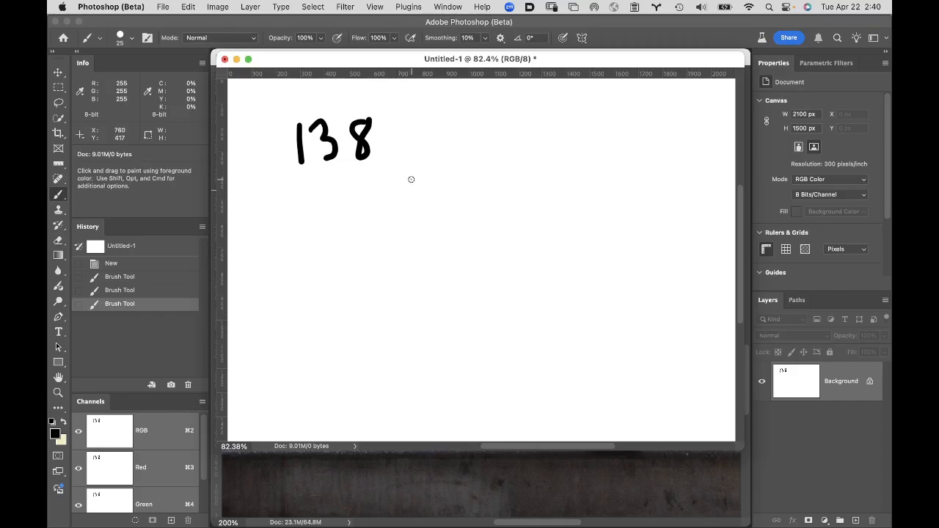
pyautogui.moveTo(410, 176)
pyautogui.mouseDown()
pyautogui.moveTo(424, 176)
pyautogui.moveTo(426, 193)
pyautogui.mouseUp()
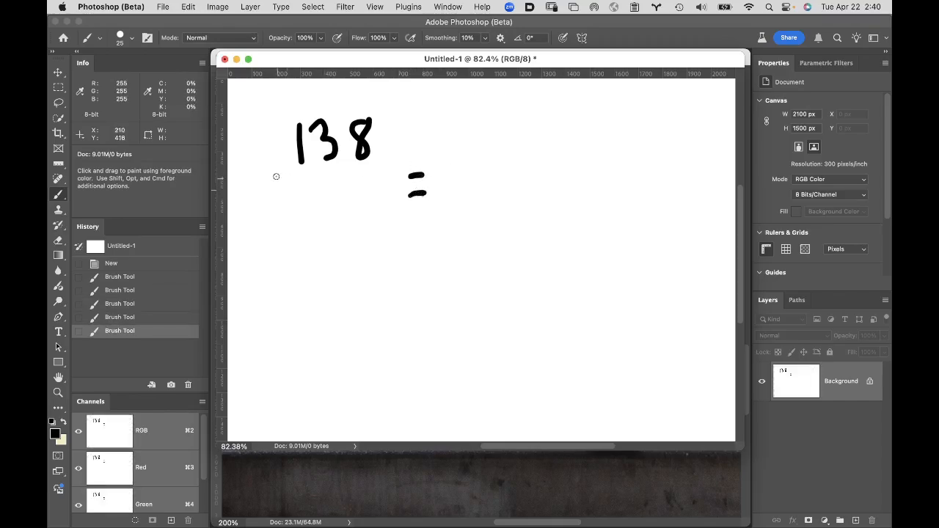
pyautogui.moveTo(275, 177); pyautogui.dragTo(384, 177)
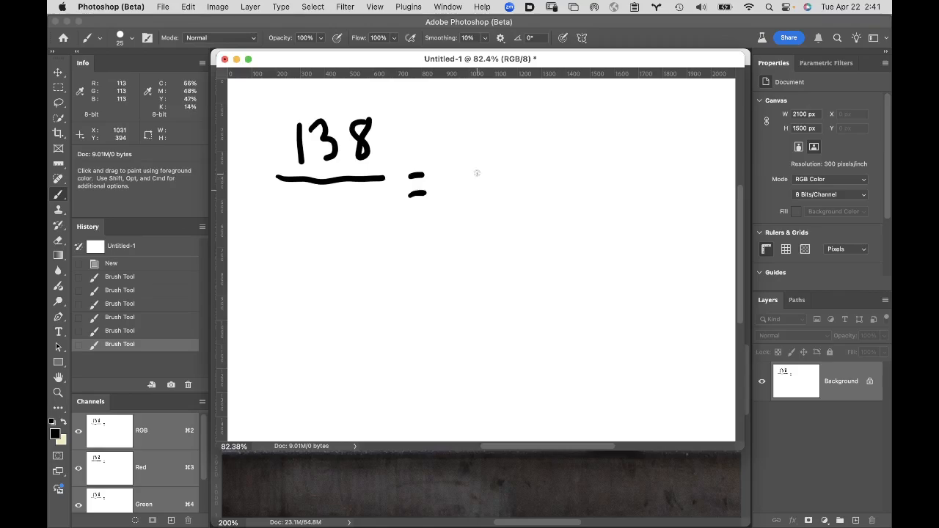
pyautogui.moveTo(477, 173); pyautogui.dragTo(565, 170)
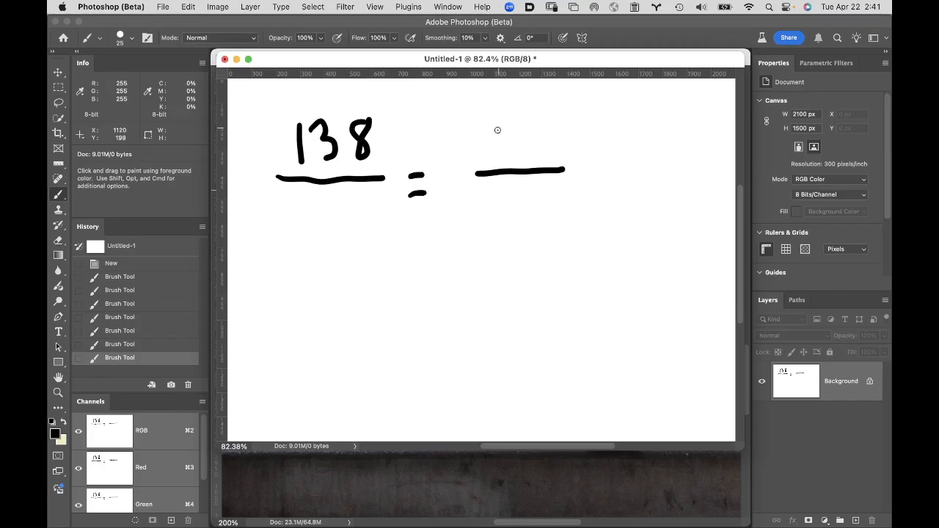
pyautogui.moveTo(498, 116)
pyautogui.mouseDown()
pyautogui.moveTo(510, 162)
pyautogui.moveTo(513, 139)
pyautogui.mouseUp()
pyautogui.moveTo(537, 105); pyautogui.dragTo(540, 113)
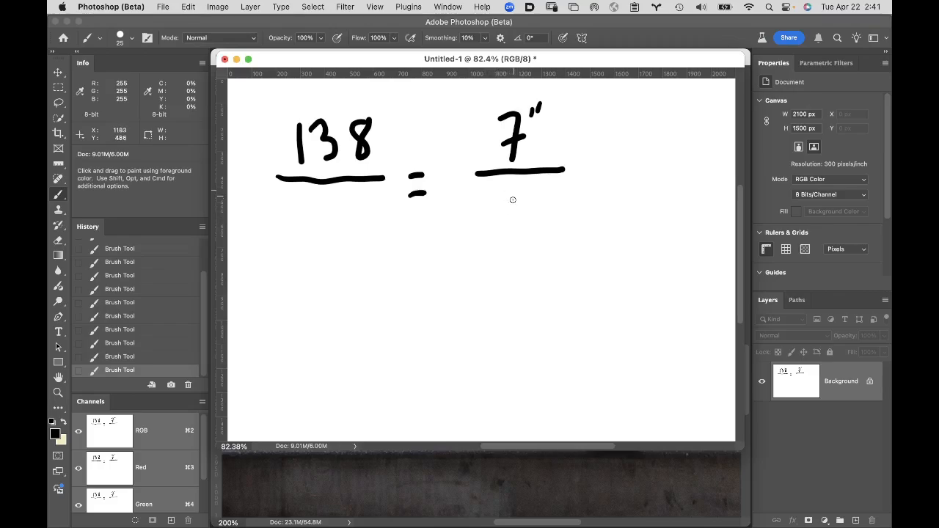
pyautogui.moveTo(494, 199)
pyautogui.mouseDown()
pyautogui.moveTo(504, 207)
pyautogui.moveTo(499, 251)
pyautogui.moveTo(516, 213)
pyautogui.moveTo(541, 202)
pyautogui.moveTo(546, 236)
pyautogui.mouseUp()
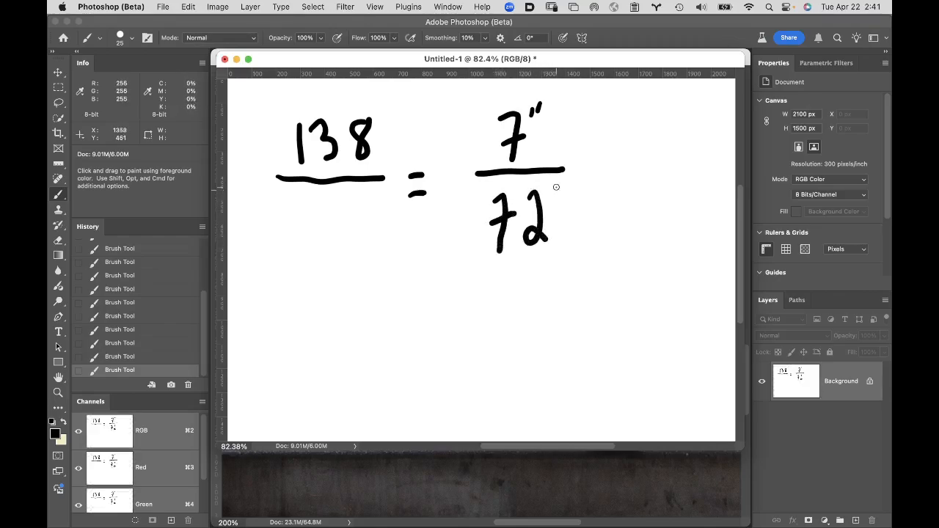
pyautogui.moveTo(556, 188); pyautogui.dragTo(563, 196)
pyautogui.moveTo(326, 208)
pyautogui.mouseDown()
pyautogui.moveTo(351, 243)
pyautogui.moveTo(328, 249)
pyautogui.mouseUp()
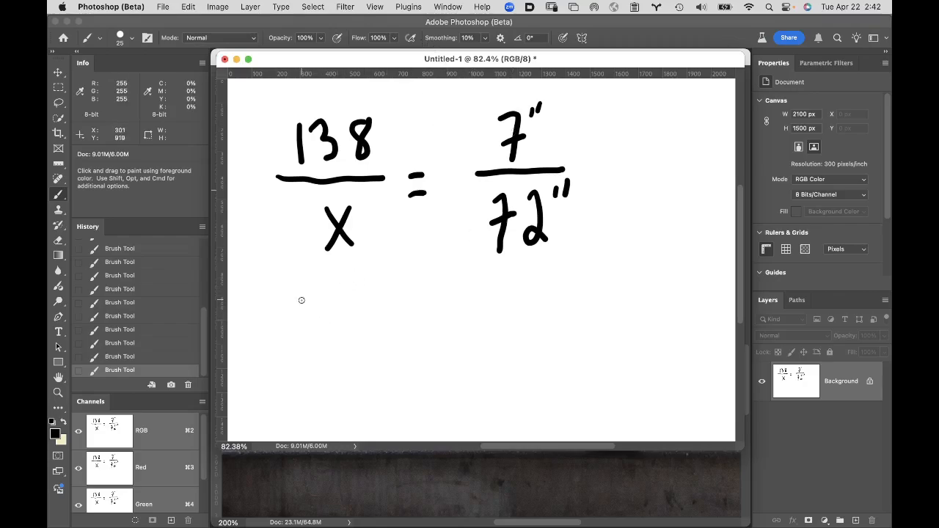
# Step: Handwrite the calculation 138 × 72 = 9936 ÷ 7 beneath the proportion
pyautogui.moveTo(301, 300)
pyautogui.mouseDown()
pyautogui.moveTo(294, 345)
pyautogui.moveTo(327, 307)
pyautogui.moveTo(317, 339)
pyautogui.mouseUp()
pyautogui.moveTo(362, 299); pyautogui.dragTo(408, 330)
pyautogui.moveTo(410, 295)
pyautogui.mouseDown()
pyautogui.moveTo(389, 329)
pyautogui.moveTo(433, 335)
pyautogui.mouseUp()
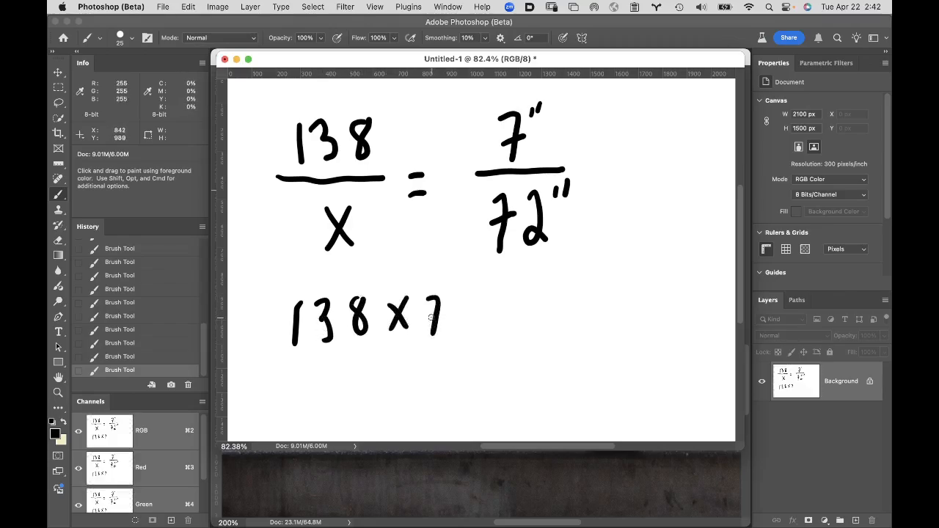
pyautogui.moveTo(449, 301)
pyautogui.mouseDown()
pyautogui.moveTo(464, 307)
pyautogui.moveTo(472, 332)
pyautogui.moveTo(500, 305)
pyautogui.mouseUp()
pyautogui.moveTo(490, 319); pyautogui.dragTo(503, 317)
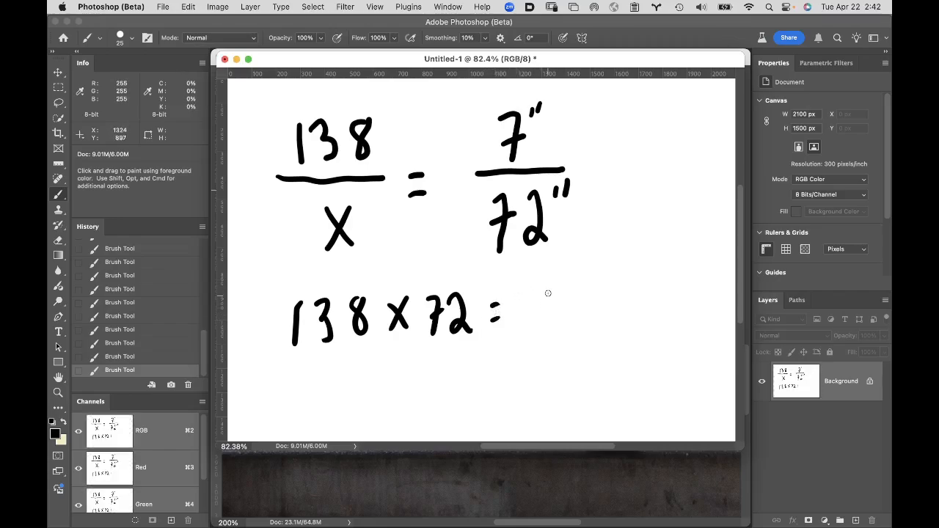
pyautogui.moveTo(547, 288); pyautogui.dragTo(543, 322)
pyautogui.moveTo(578, 268)
pyautogui.mouseDown()
pyautogui.moveTo(572, 305)
pyautogui.moveTo(596, 285)
pyautogui.moveTo(588, 308)
pyautogui.mouseUp()
pyautogui.moveTo(622, 269)
pyautogui.mouseDown()
pyautogui.moveTo(628, 300)
pyautogui.moveTo(613, 300)
pyautogui.moveTo(667, 279)
pyautogui.moveTo(681, 262)
pyautogui.moveTo(684, 300)
pyautogui.mouseUp()
pyautogui.click(652, 262)
pyautogui.click(654, 299)
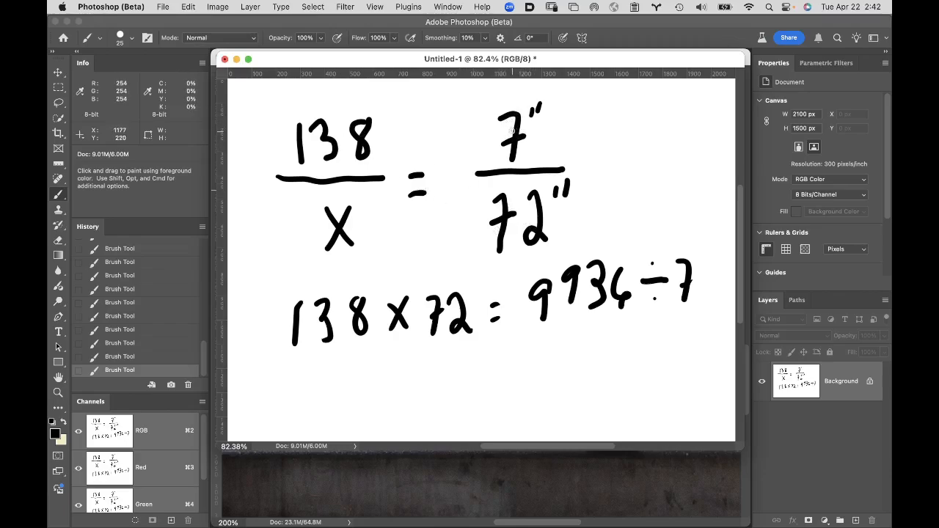
# Step: Handwrite the result = 1420 px below the calculation, and close the scratch document without saving
pyautogui.moveTo(368, 385)
pyautogui.mouseDown()
pyautogui.moveTo(383, 384)
pyautogui.moveTo(388, 400)
pyautogui.mouseUp()
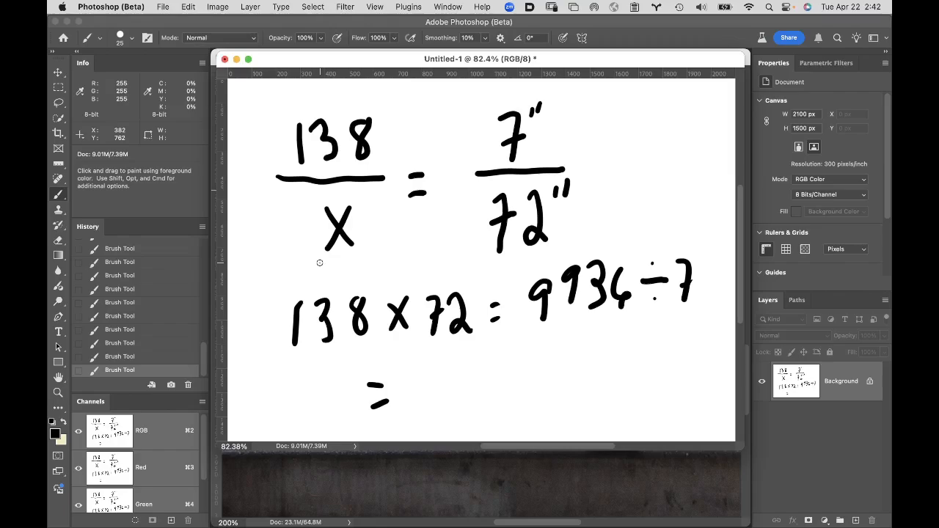
pyautogui.moveTo(422, 375); pyautogui.dragTo(418, 406)
pyautogui.moveTo(448, 357)
pyautogui.mouseDown()
pyautogui.moveTo(469, 381)
pyautogui.moveTo(462, 401)
pyautogui.mouseUp()
pyautogui.moveTo(481, 360); pyautogui.dragTo(505, 390)
pyautogui.moveTo(522, 362)
pyautogui.mouseDown()
pyautogui.moveTo(527, 391)
pyautogui.moveTo(513, 364)
pyautogui.moveTo(558, 402)
pyautogui.moveTo(558, 389)
pyautogui.moveTo(591, 389)
pyautogui.mouseUp()
pyautogui.moveTo(590, 361); pyautogui.dragTo(574, 400)
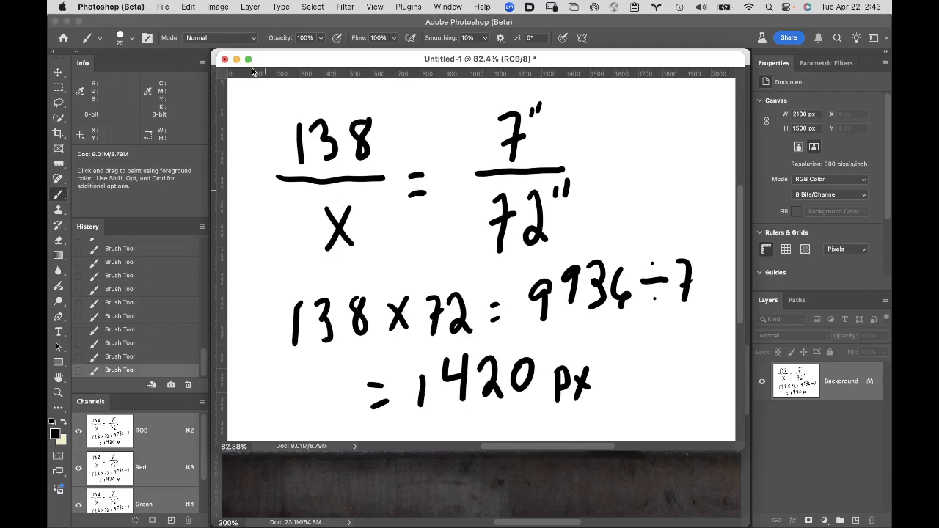
pyautogui.click(225, 59)
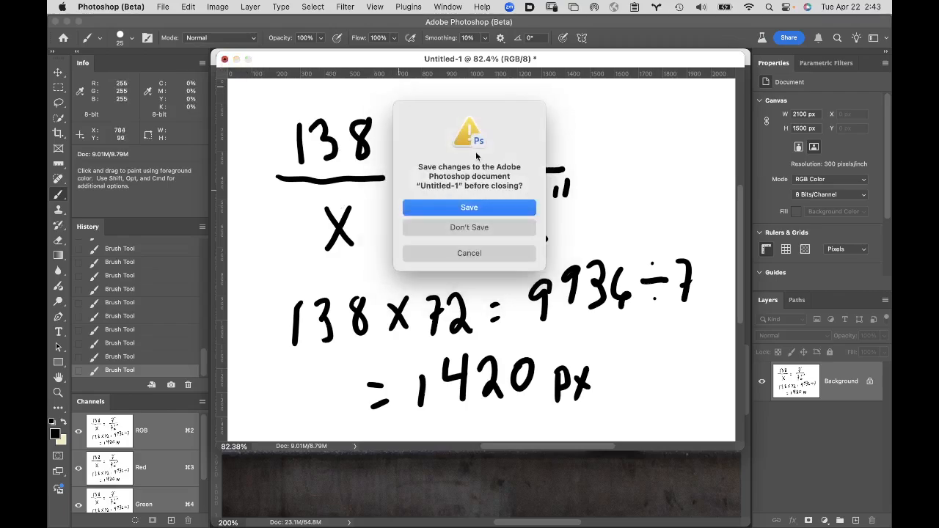
pyautogui.click(468, 226)
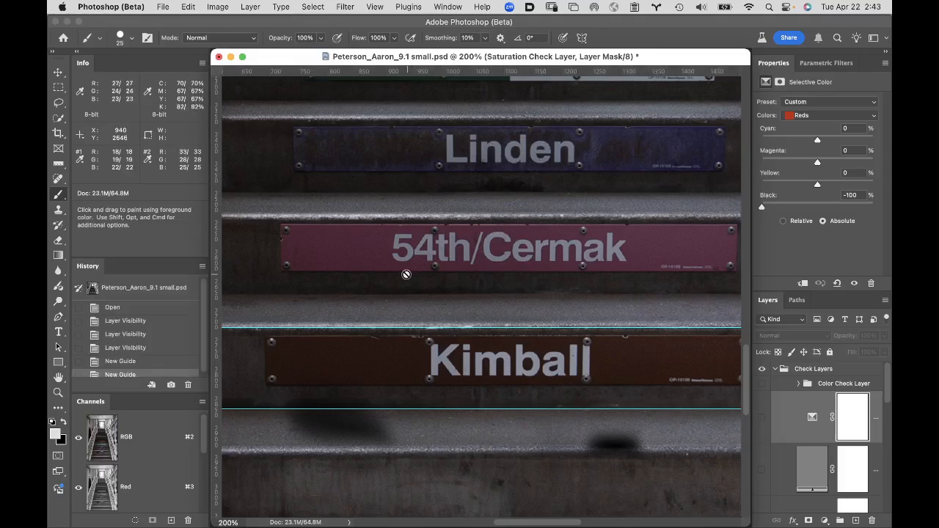
# Step: Delete the upper guide at the top of the Kimball step in the staircase image, viewed at 66.7% zoom
pyautogui.keyDown('alt'); pyautogui.click(505, 324); pyautogui.keyUp('alt')
pyautogui.keyDown('alt'); pyautogui.click(505, 323); pyautogui.keyUp('alt')
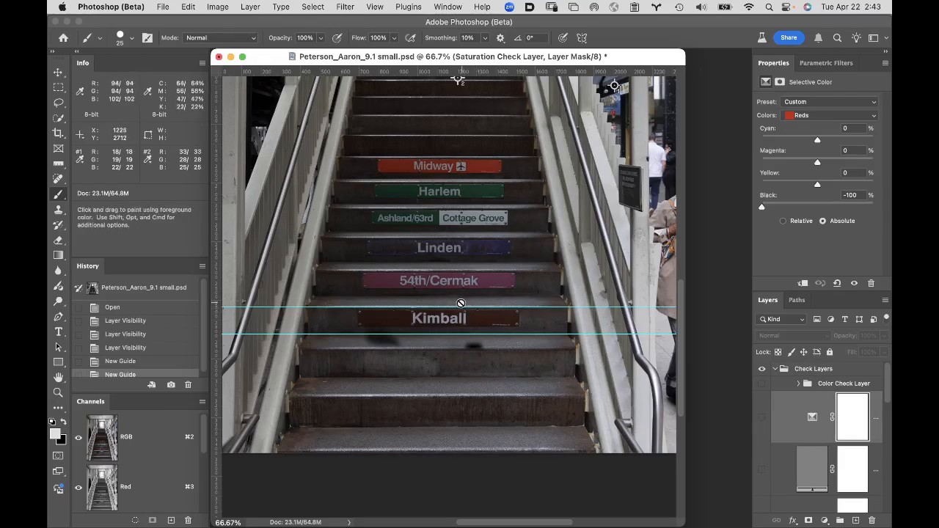
pyautogui.press('v')
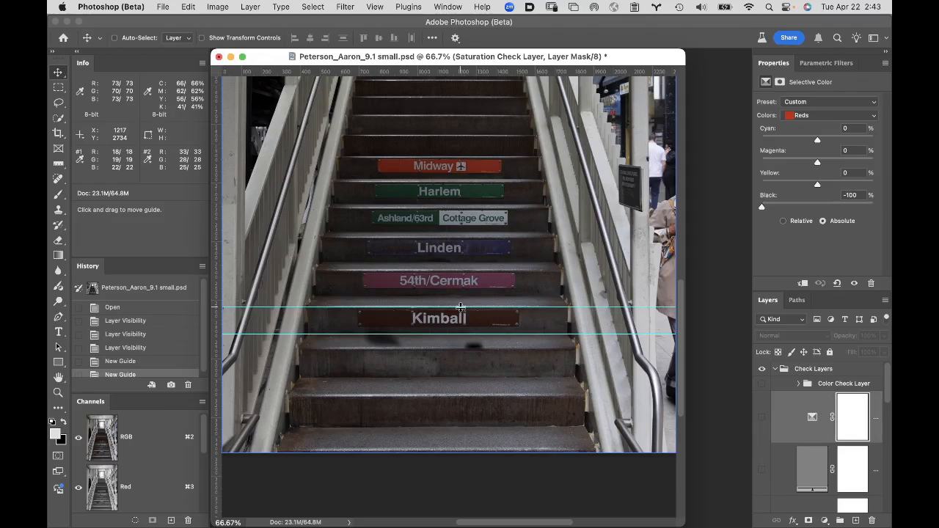
pyautogui.moveTo(460, 306); pyautogui.dragTo(519, 4)
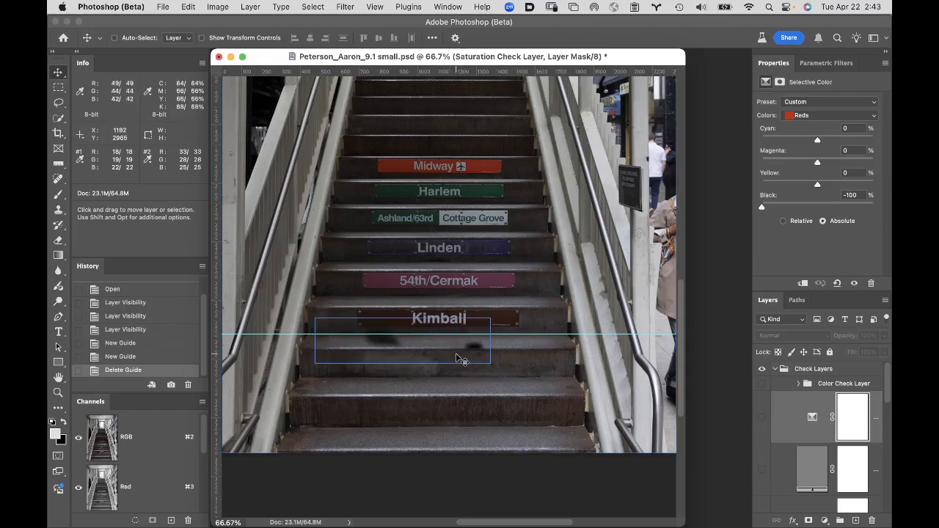
# Step: Measure the Kimball step's height vertically with the Ruler tool, ending at the guide
pyautogui.click(59, 165)
pyautogui.moveTo(405, 307); pyautogui.dragTo(405, 334)
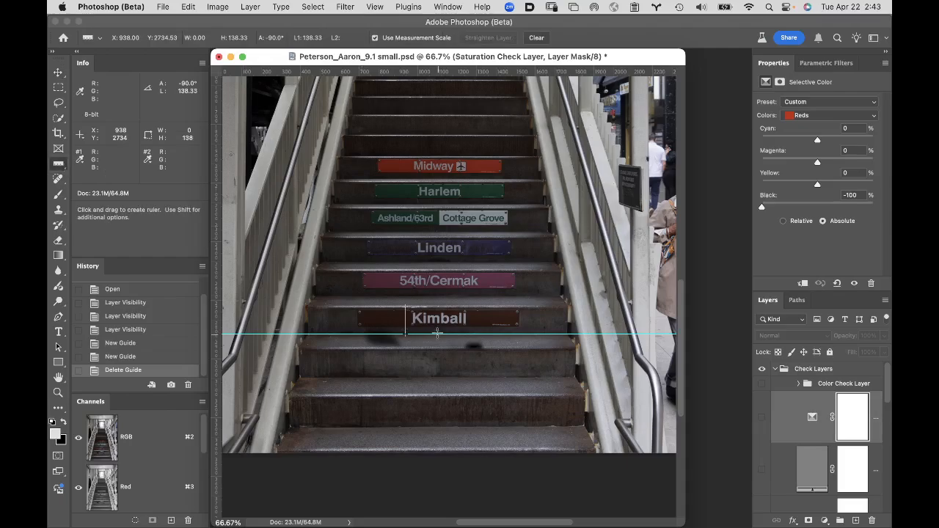
# Step: Measure about 1418 px straight up from the lower guide with the Ruler tool and place a horizontal guide at the line's upper end
pyautogui.press('super+minus')
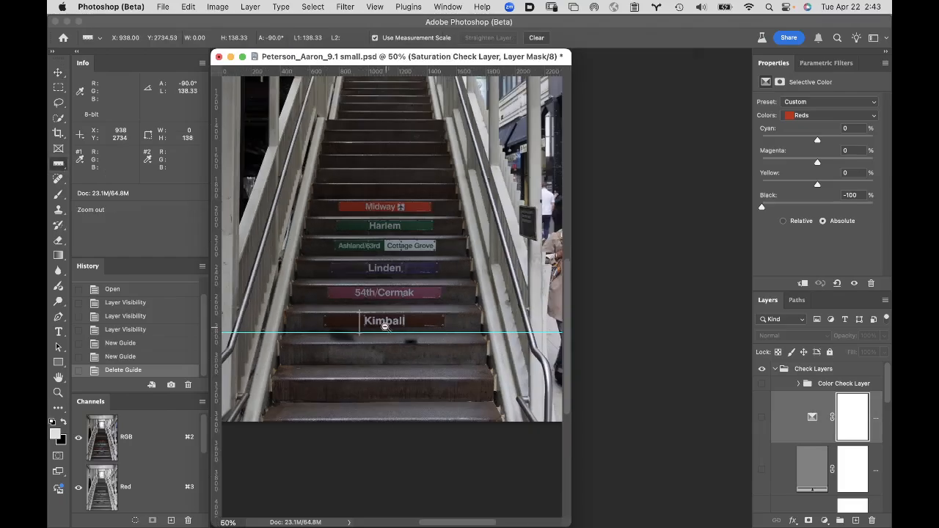
pyautogui.press('super+minus')
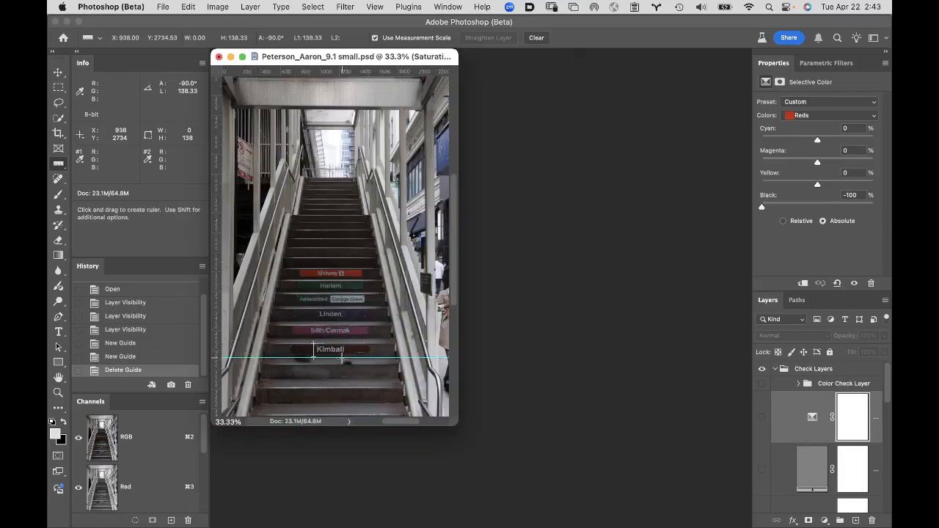
pyautogui.moveTo(341, 357); pyautogui.dragTo(345, 219)
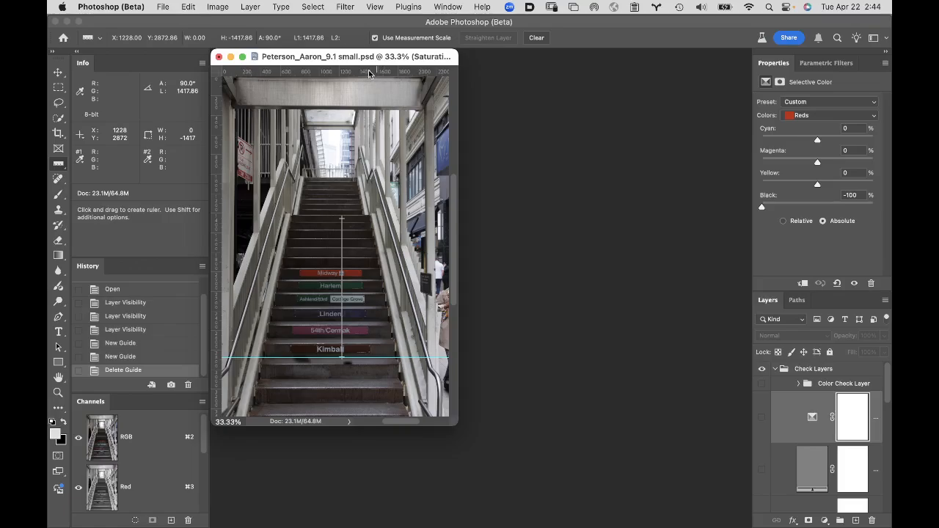
pyautogui.moveTo(368, 71); pyautogui.dragTo(382, 218)
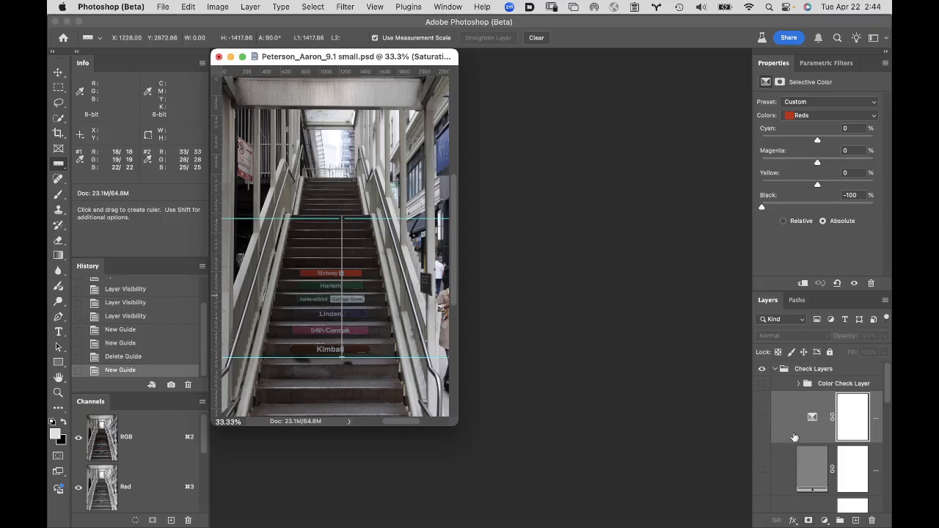
# Step: Show the Composite Body 2 layer and scale it proportionally to about 71.3% from its bottom centre, bringing the head near the upper guide
pyautogui.scroll(-5, 794, 437)
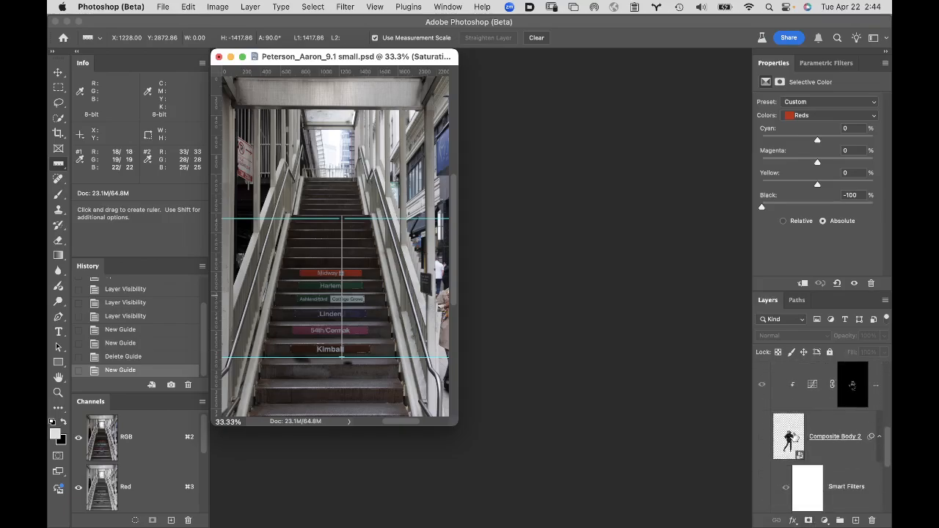
pyautogui.click(761, 439)
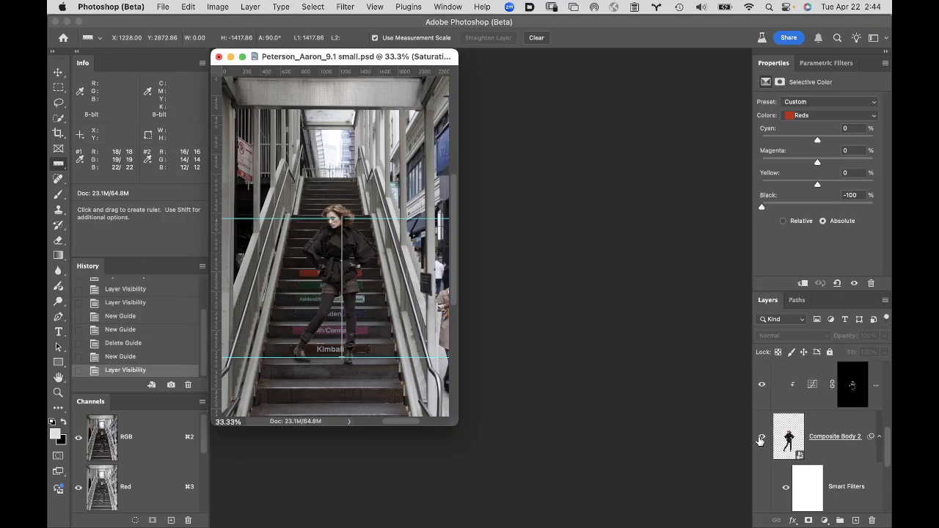
pyautogui.click(834, 445)
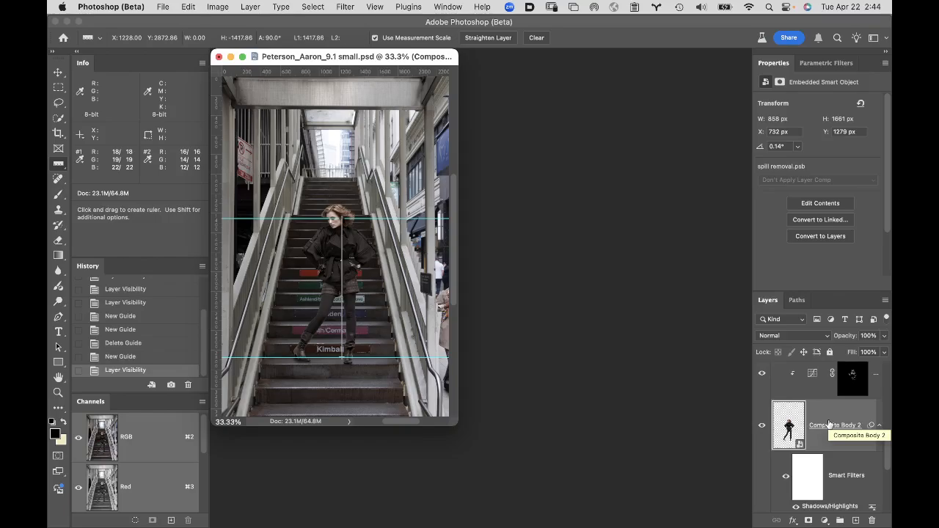
pyautogui.press('super+t')
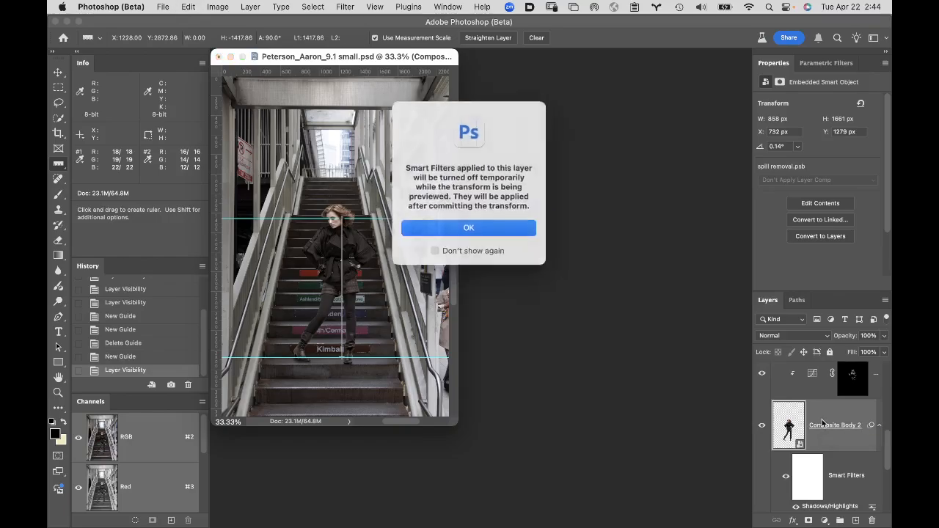
pyautogui.click(492, 227)
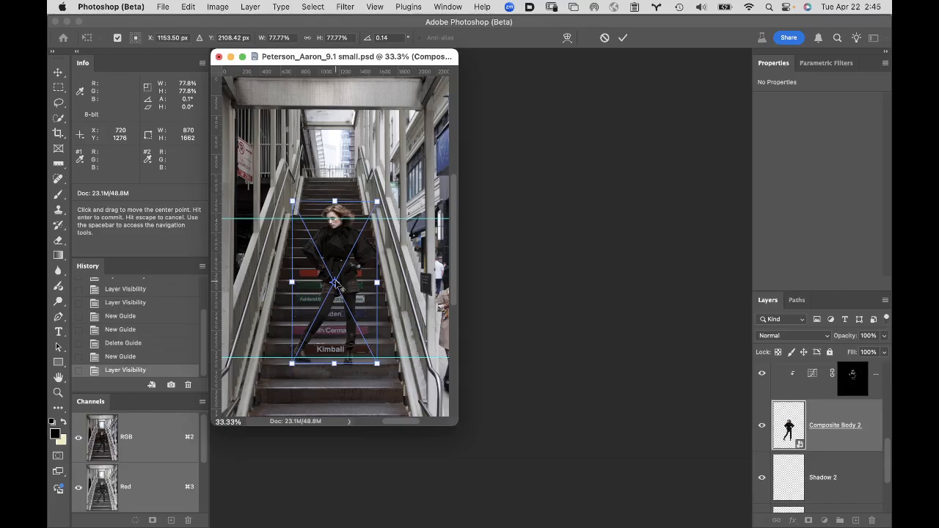
pyautogui.moveTo(335, 284); pyautogui.dragTo(334, 363)
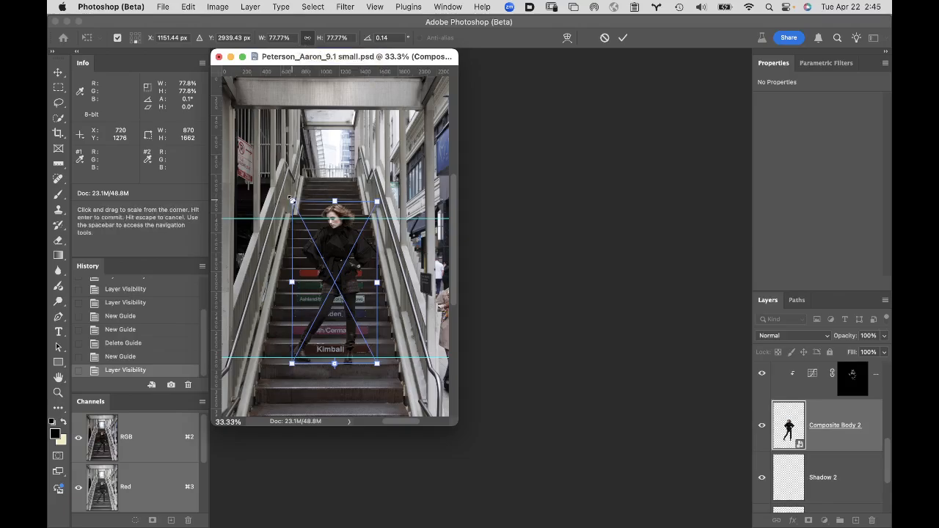
pyautogui.moveTo(291, 198); pyautogui.dragTo(297, 214)
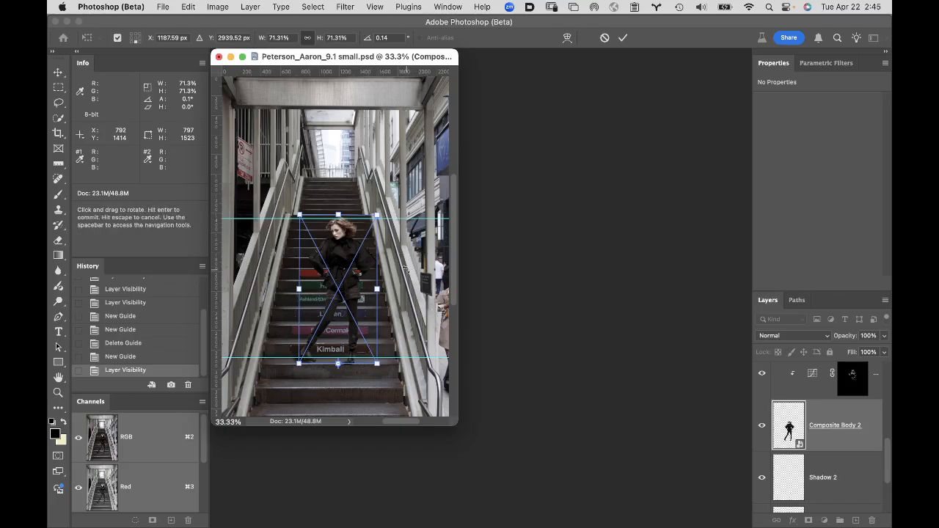
pyautogui.click(622, 37)
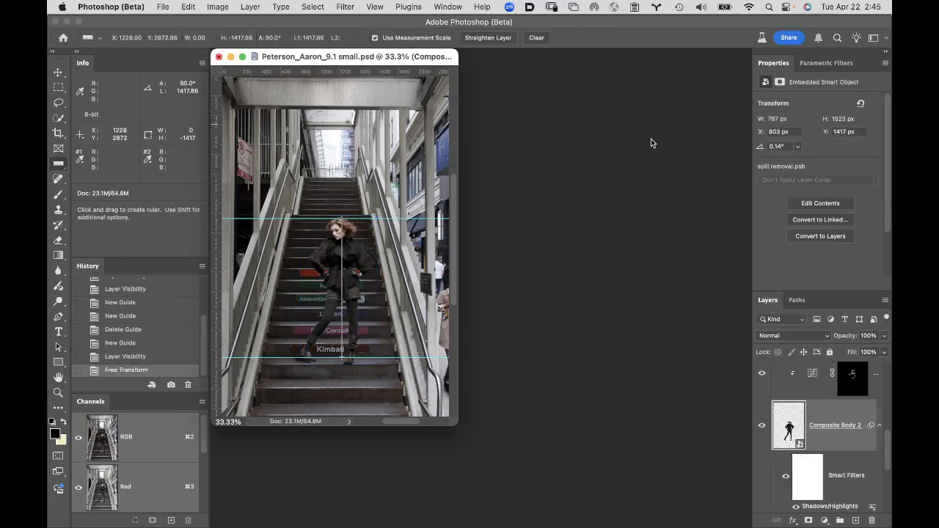
# Step: Compare the model's size before and after scaling by repeatedly undoing and redoing the transform, leaving the scaled version in place
pyautogui.press('super+z')
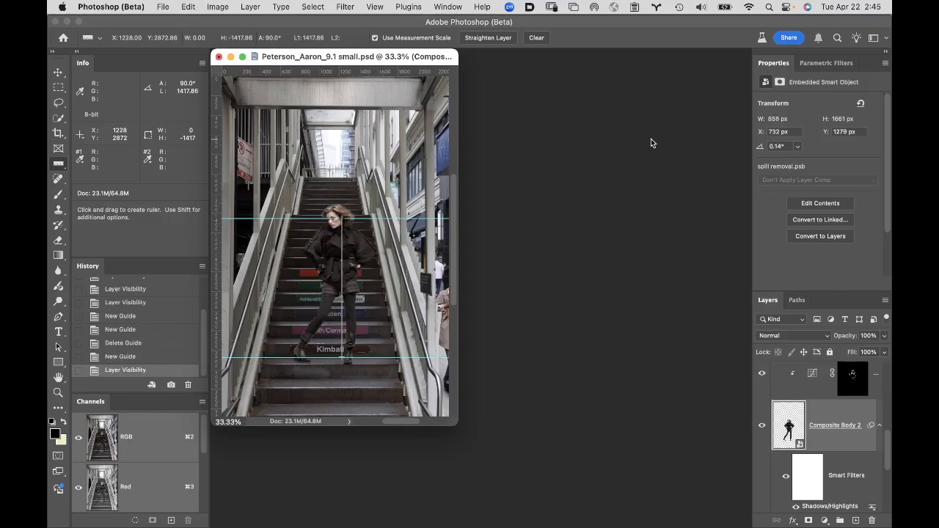
pyautogui.press('super+shift+z')
pyautogui.press('super+z')
pyautogui.press('super+shift+z')
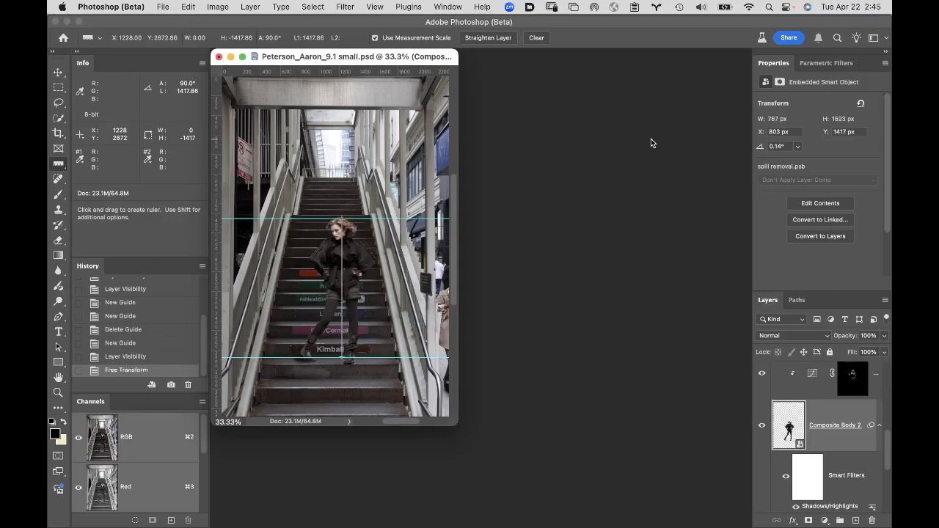
pyautogui.press('super+z')
pyautogui.press('super+shift+z')
# Step: Clear all guides from the staircase image and switch to the Move tool
pyautogui.click(374, 6)
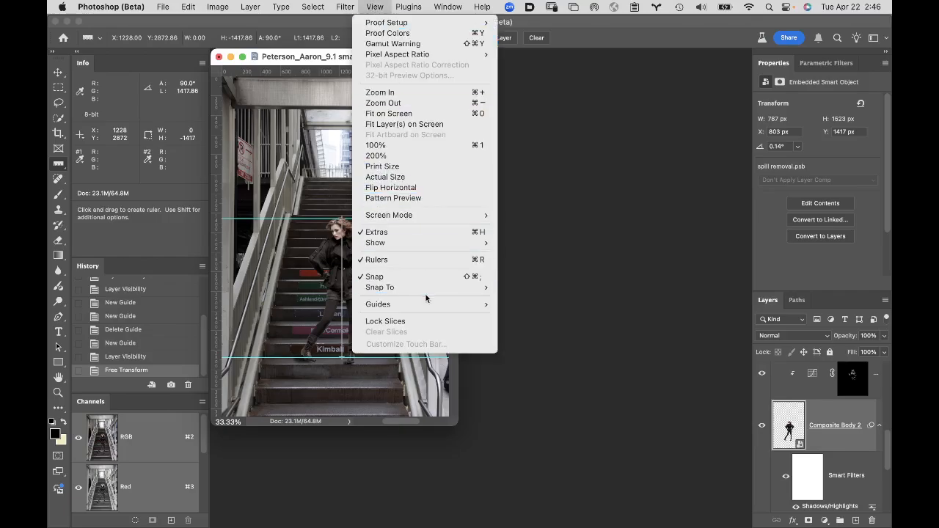
pyautogui.moveTo(430, 305)
pyautogui.click(532, 325)
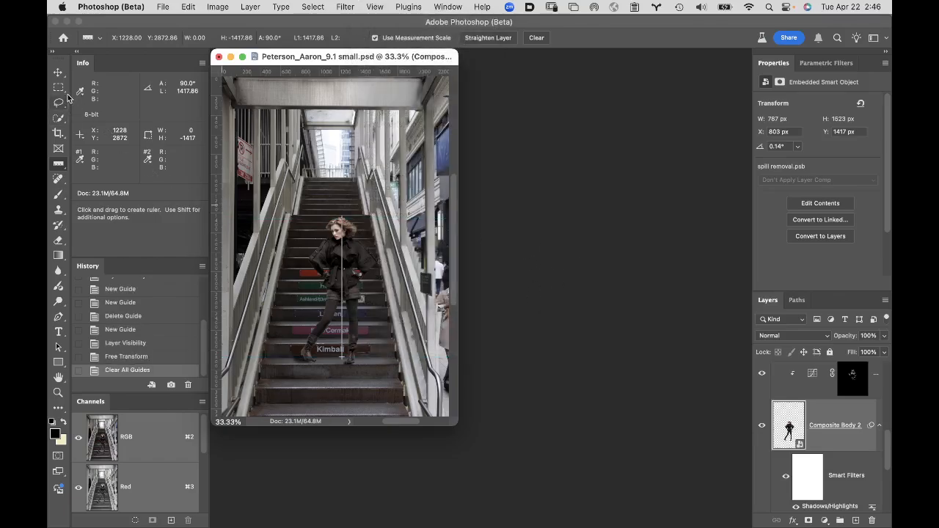
pyautogui.press('v')
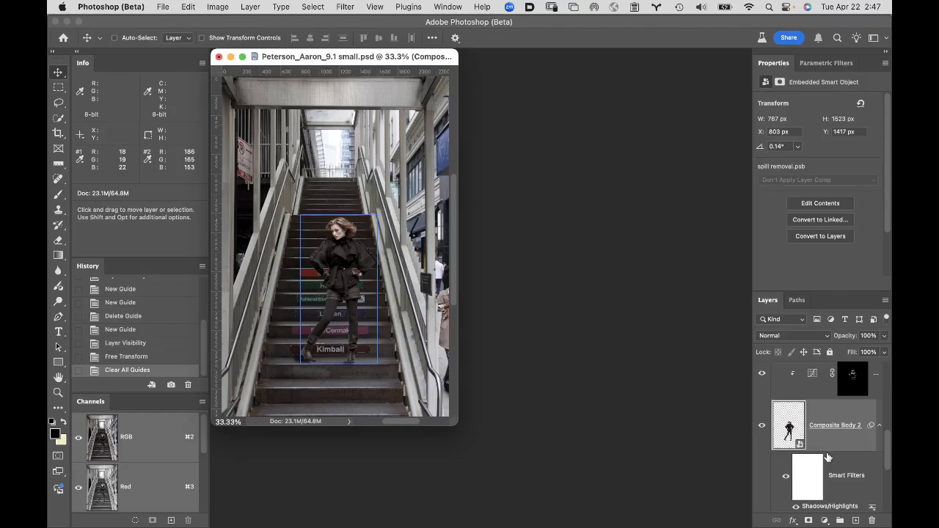
# Step: Open the IMG_8447 background smart object in Camera Raw and dismiss the unsupported edits warning
pyautogui.scroll(-3, 827, 457)
pyautogui.click(814, 483)
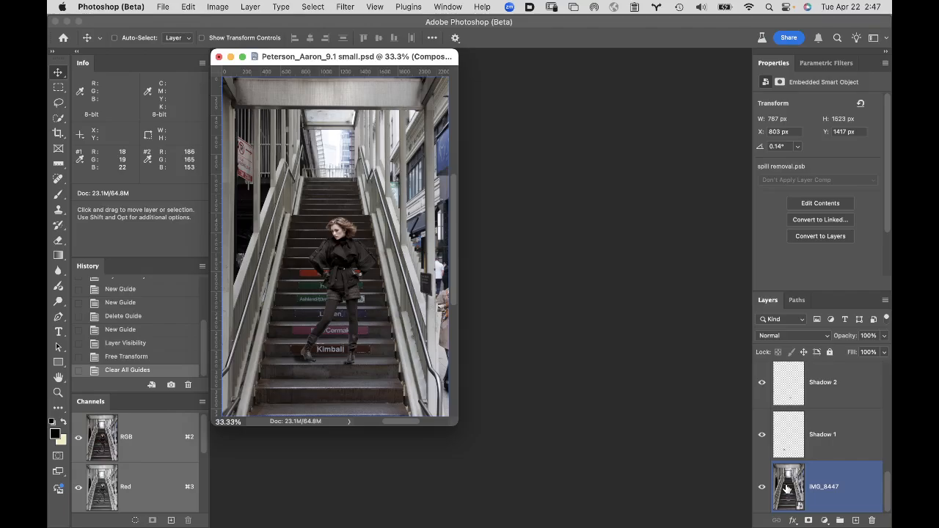
pyautogui.click(787, 488)
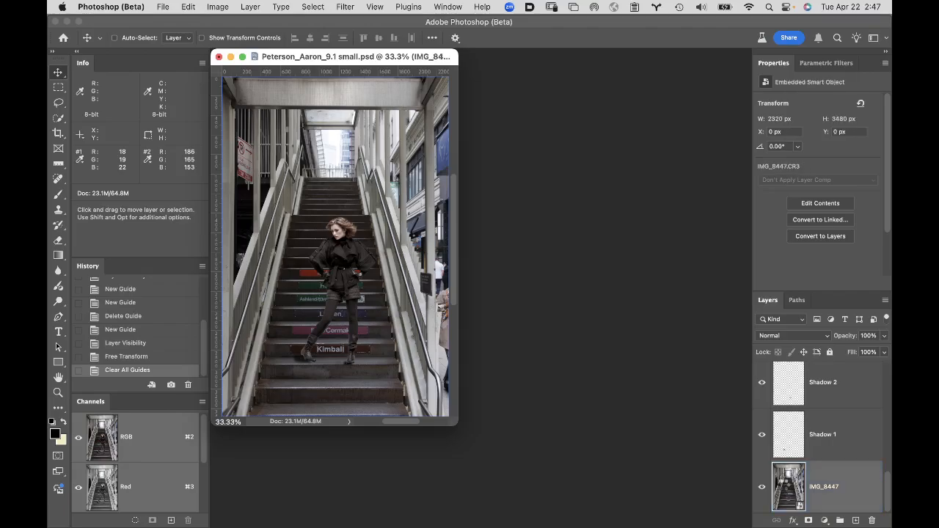
pyautogui.doubleClick(786, 487)
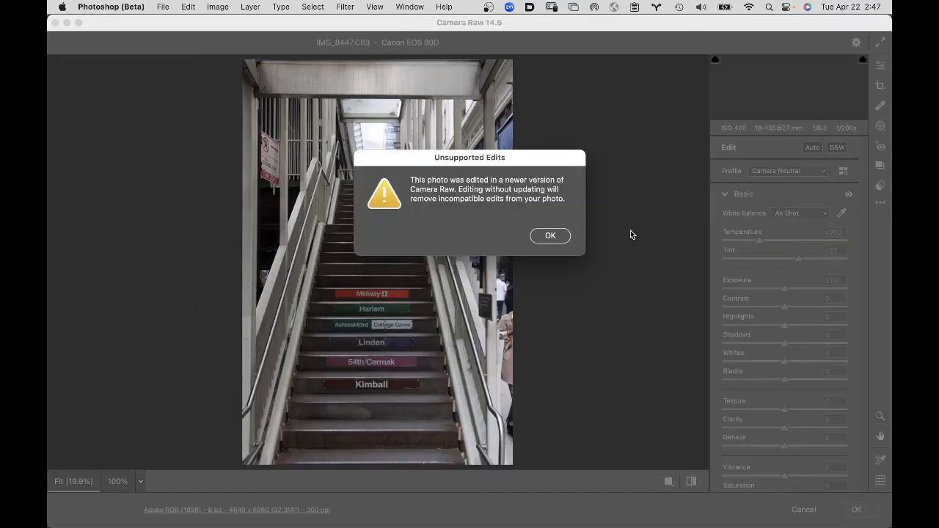
pyautogui.click(562, 235)
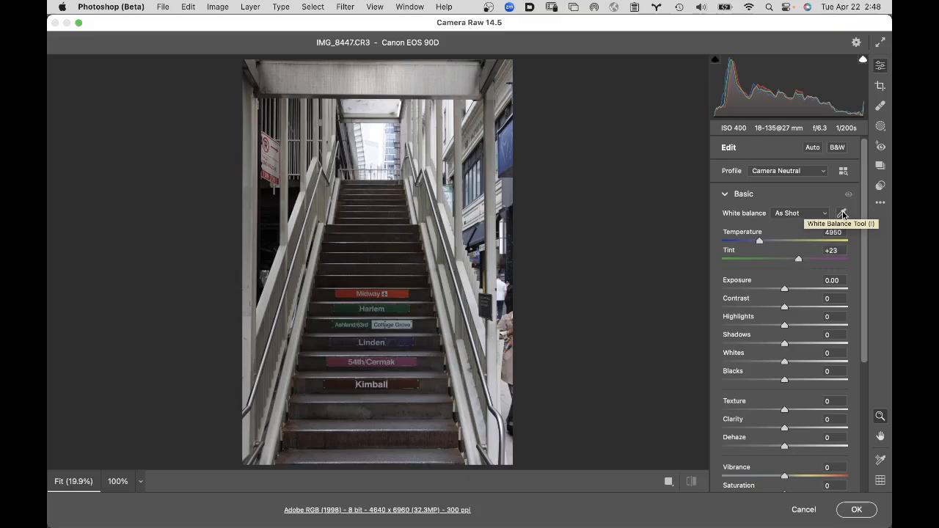
# Step: Sample a neutral area of the steps near the Cottage Grove sign to set a custom white balance of 5450 temperature and +27 tint
pyautogui.click(842, 213)
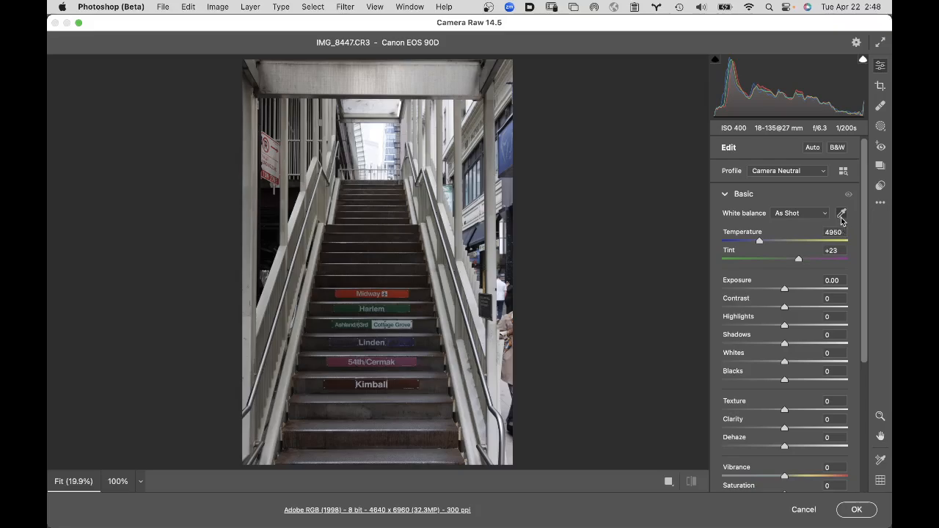
pyautogui.press('z')
pyautogui.click(414, 323)
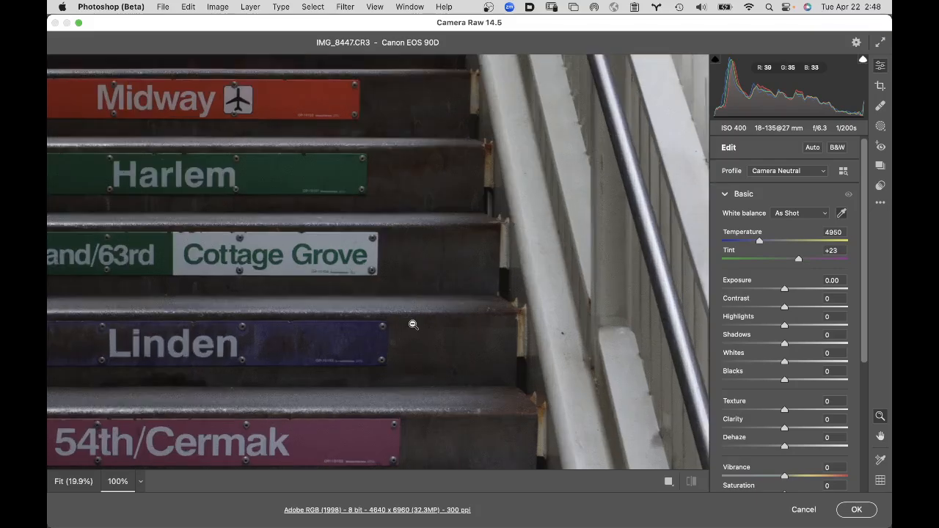
pyautogui.keyDown('alt'); pyautogui.click(284, 294); pyautogui.keyUp('alt')
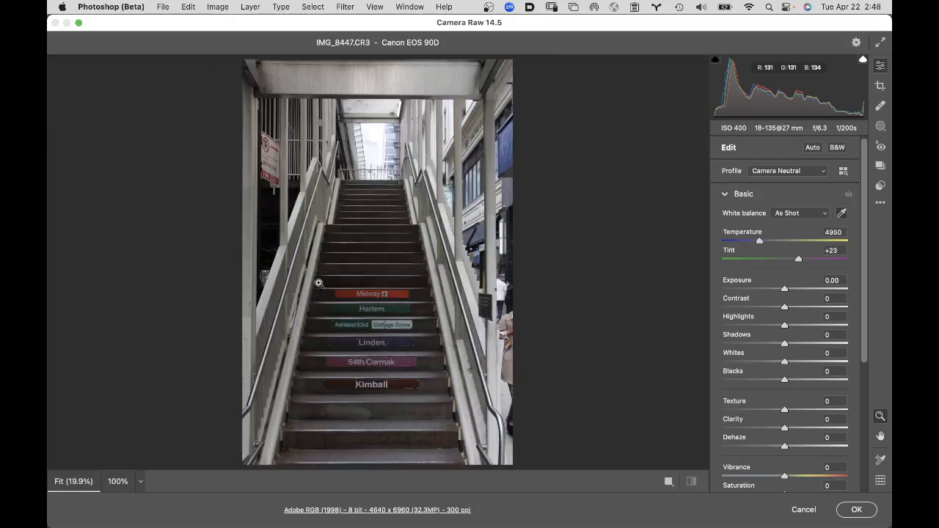
pyautogui.press('h')
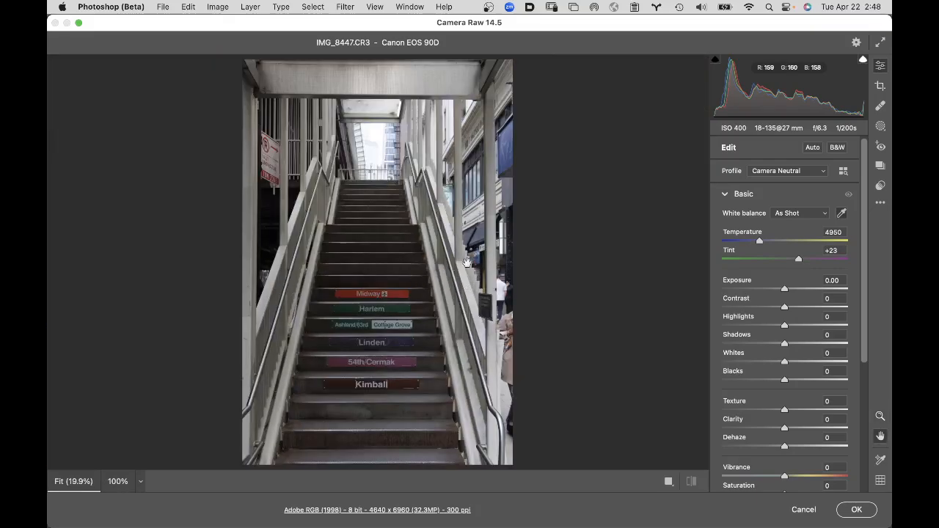
pyautogui.press('z')
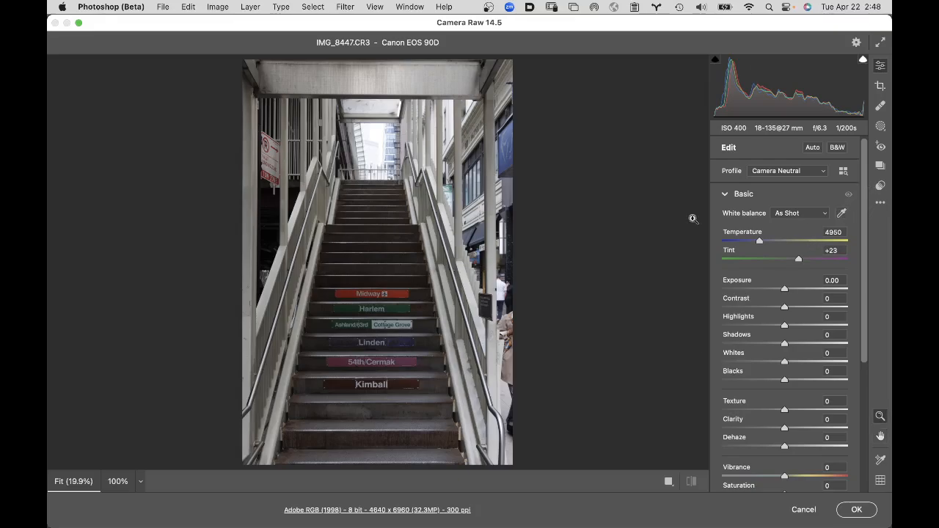
pyautogui.click(842, 215)
pyautogui.click(841, 215)
pyautogui.click(842, 213)
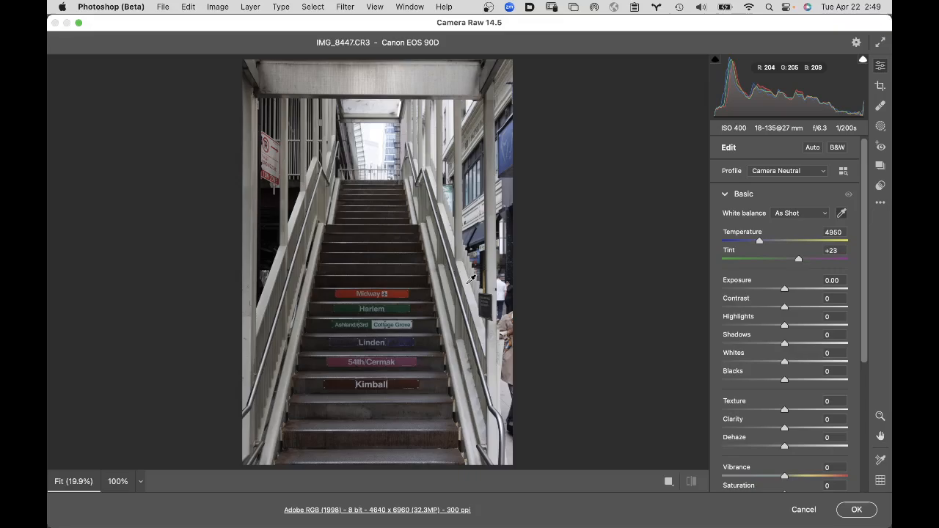
pyautogui.click(399, 318)
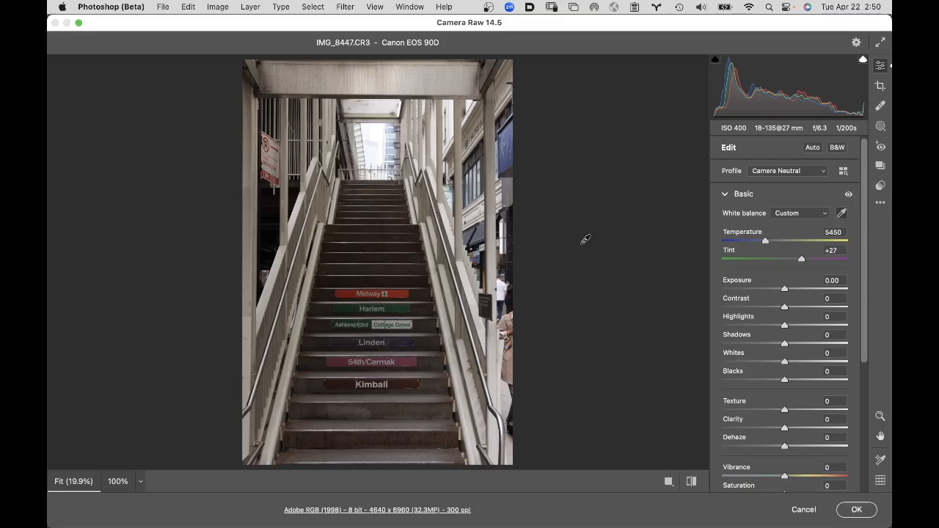
# Step: Apply Auto tone adjustments to the staircase photo and commit the raw edits to the smart object
pyautogui.click(813, 148)
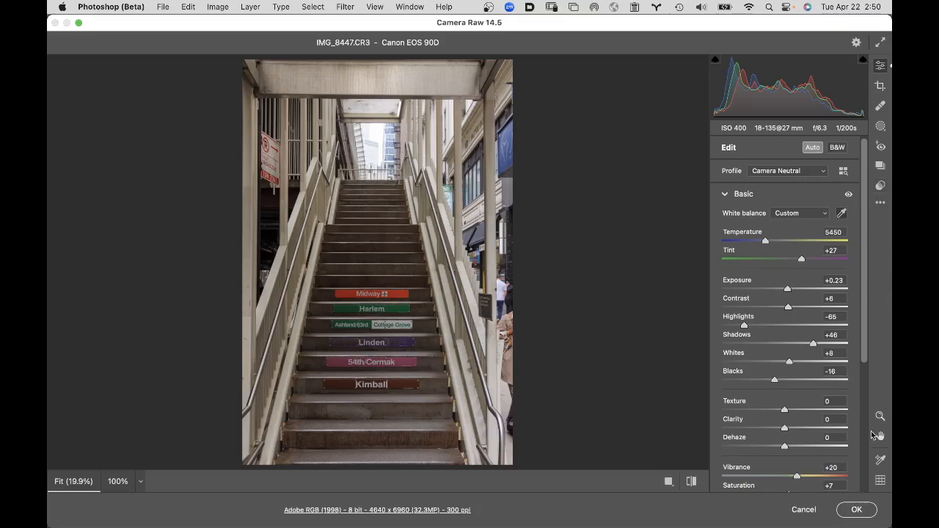
pyautogui.click(856, 511)
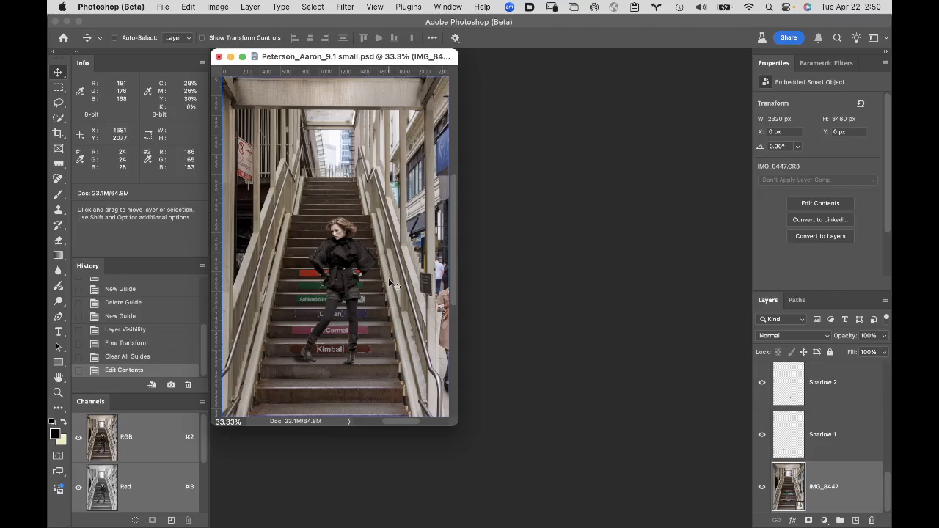
# Step: Examine how the model blends with the staircase background at 100% view
pyautogui.press('alt+super+space')
pyautogui.keyDown('alt'); pyautogui.keyDown('super'); pyautogui.click(339, 241); pyautogui.keyUp('super'); pyautogui.keyUp('alt')
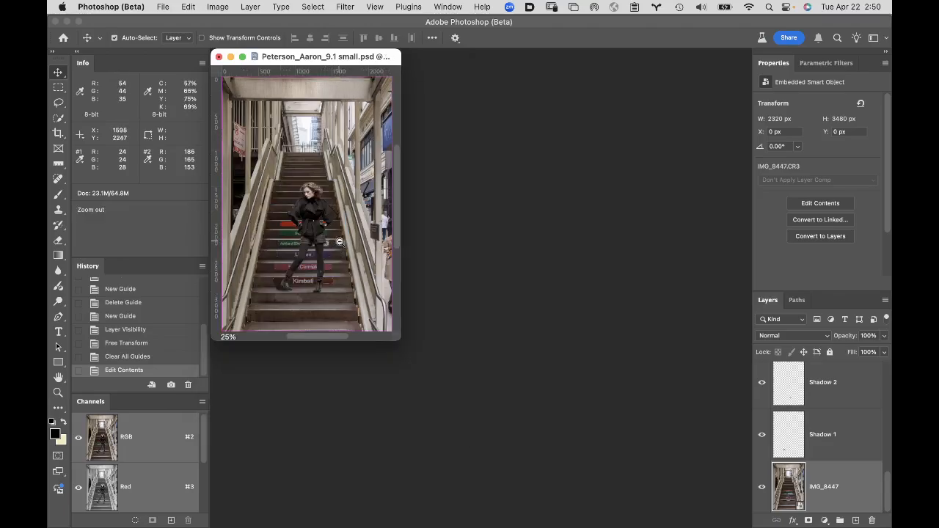
pyautogui.keyDown('super'); pyautogui.click(315, 225); pyautogui.keyUp('super')
pyautogui.keyDown('super'); pyautogui.click(323, 229); pyautogui.keyUp('super')
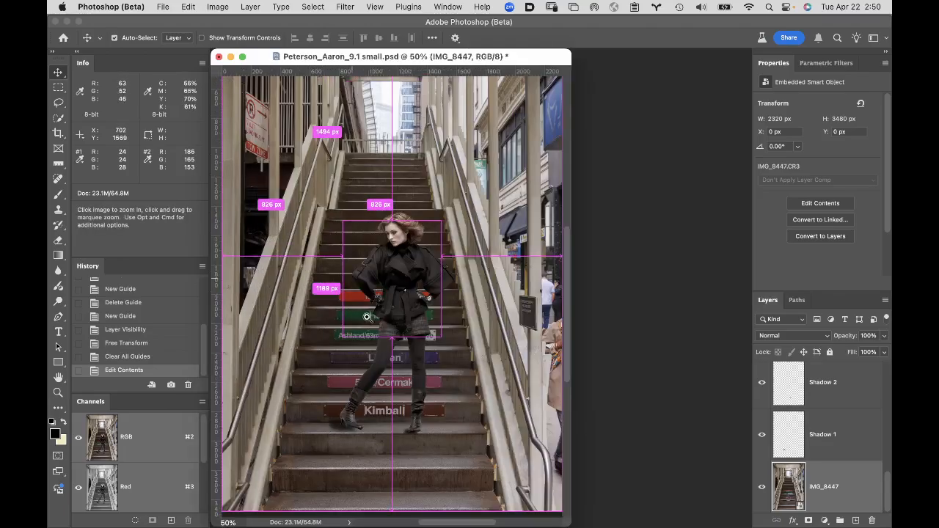
pyautogui.keyDown('super'); pyautogui.click(386, 358); pyautogui.keyUp('super')
pyautogui.keyDown('super'); pyautogui.click(553, 297); pyautogui.keyUp('super')
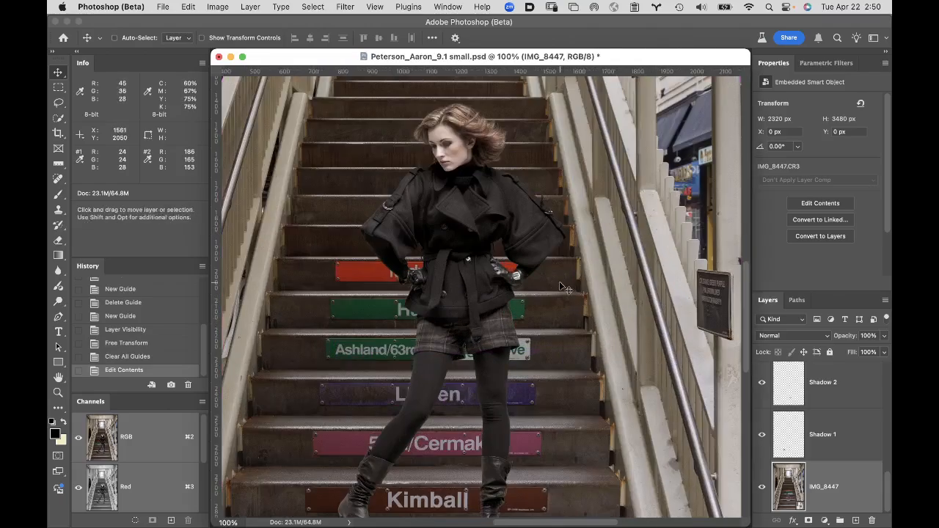
# Step: Review the Curves, Color Balance and Hue/Saturation adjustment layers clipped to the Composite Body 2 layer
pyautogui.click(855, 446)
pyautogui.scroll(5, 842, 430)
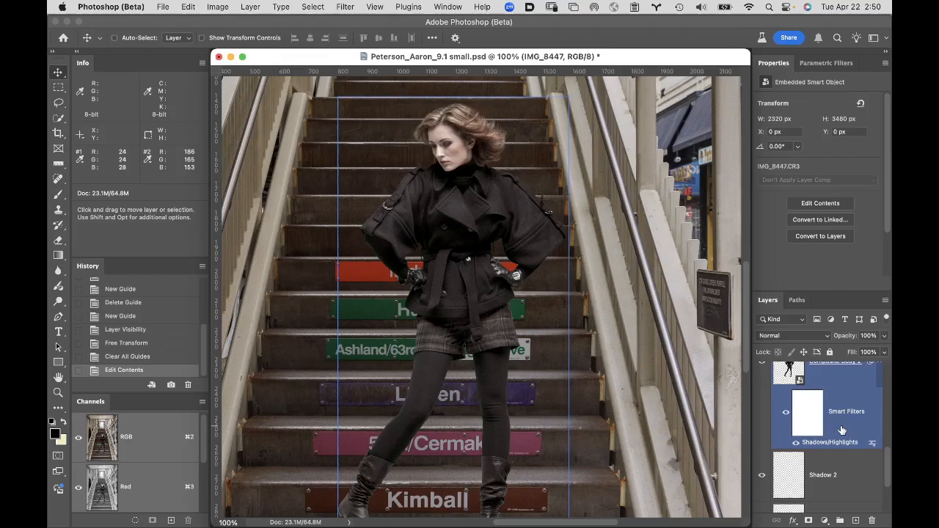
pyautogui.scroll(1, 843, 430)
pyautogui.click(811, 438)
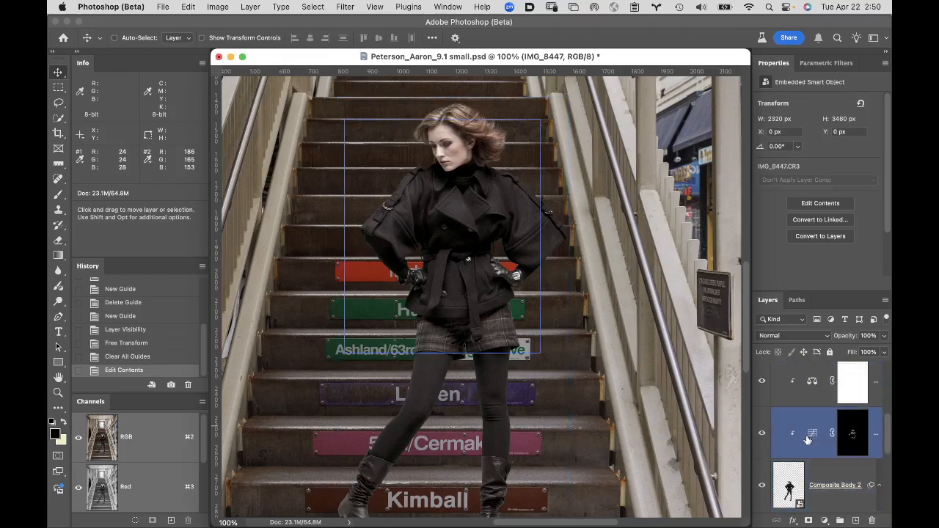
pyautogui.scroll(1, 807, 439)
pyautogui.click(807, 438)
pyautogui.scroll(-1, 807, 438)
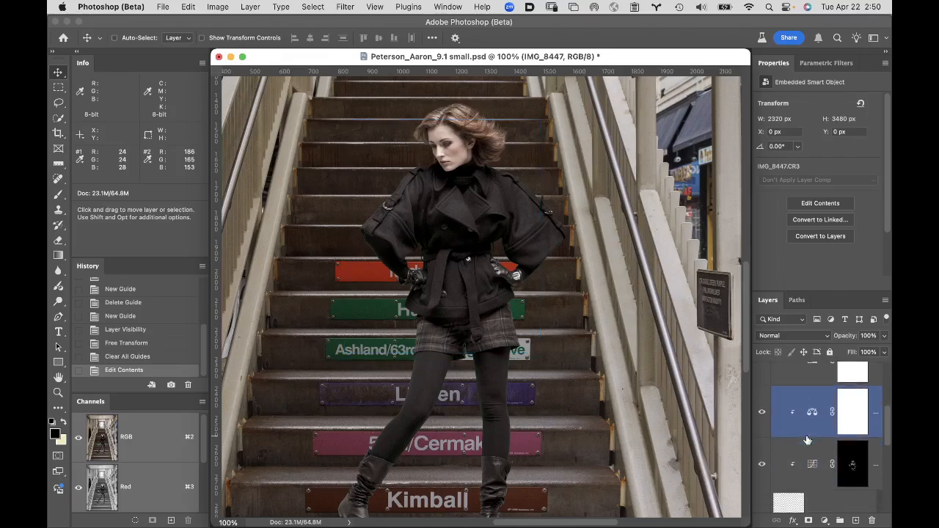
pyautogui.scroll(-1, 807, 439)
pyautogui.click(807, 439)
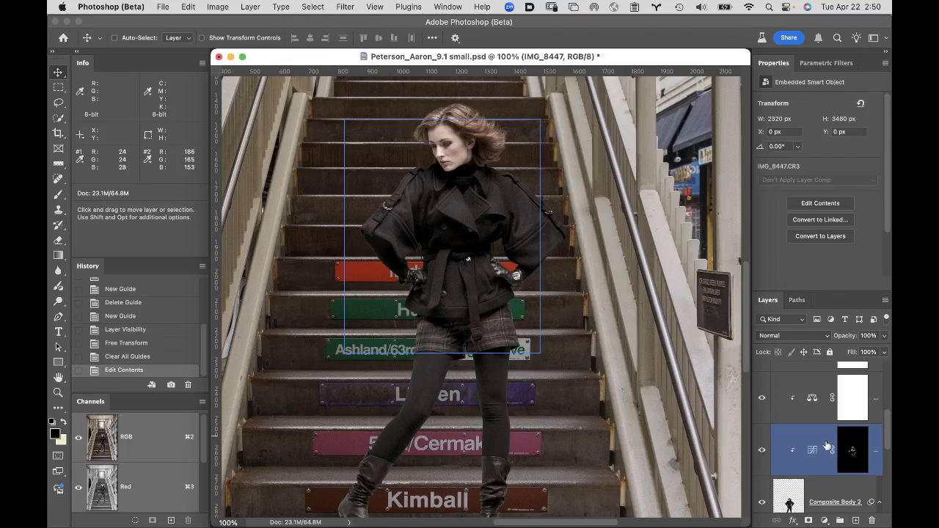
pyautogui.scroll(2, 817, 444)
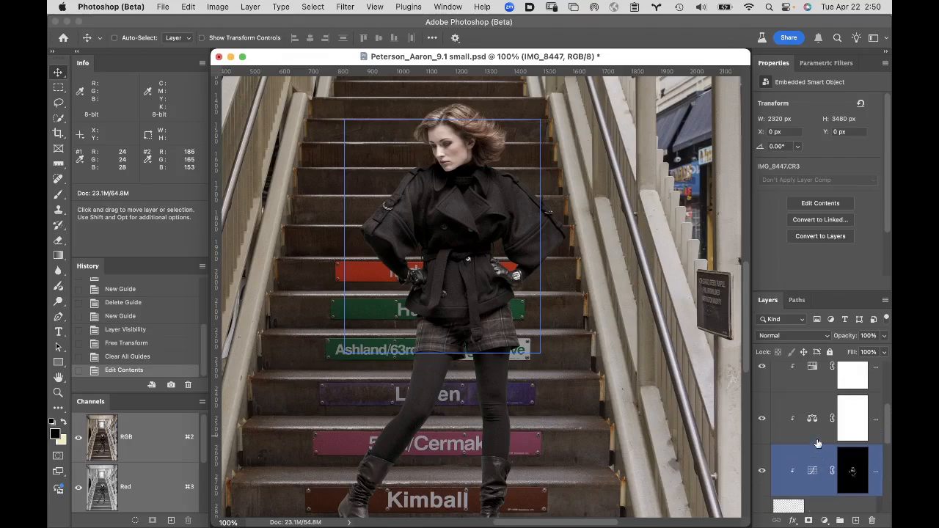
pyautogui.click(818, 445)
pyautogui.click(817, 486)
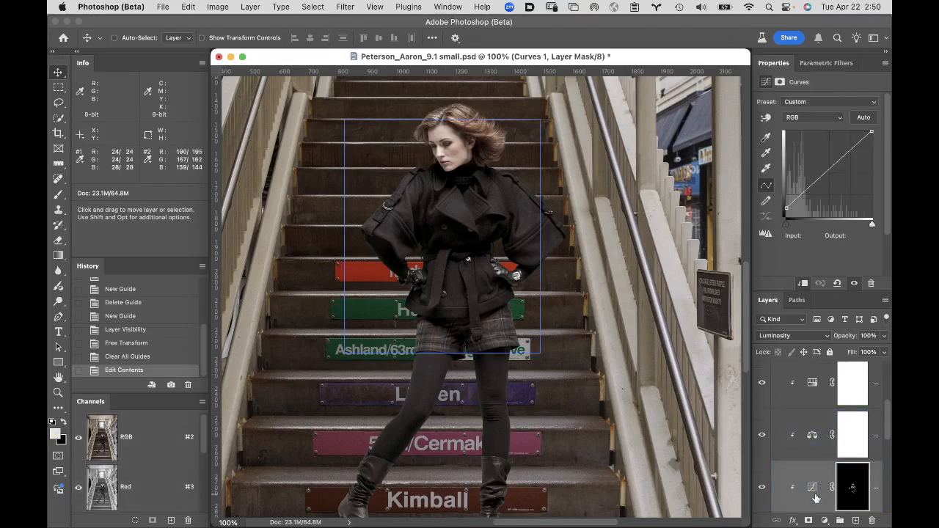
pyautogui.scroll(-2, 816, 498)
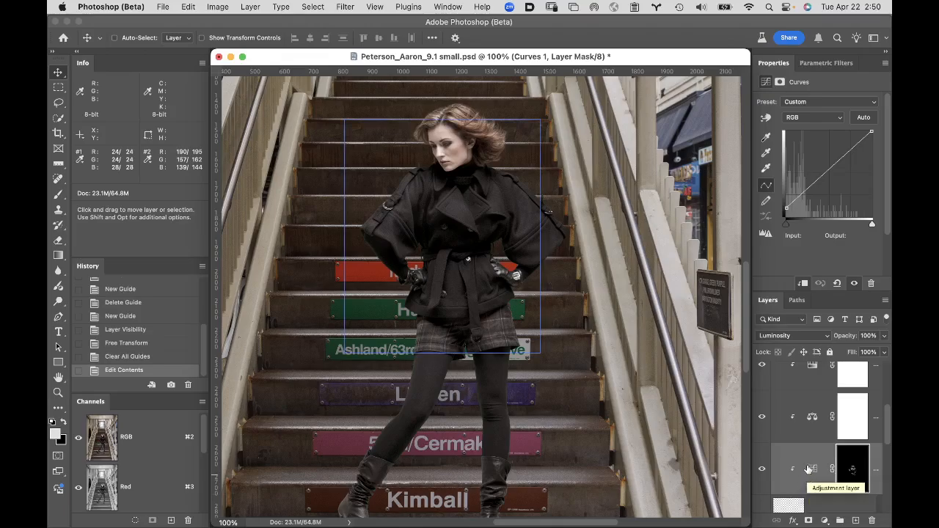
pyautogui.click(818, 505)
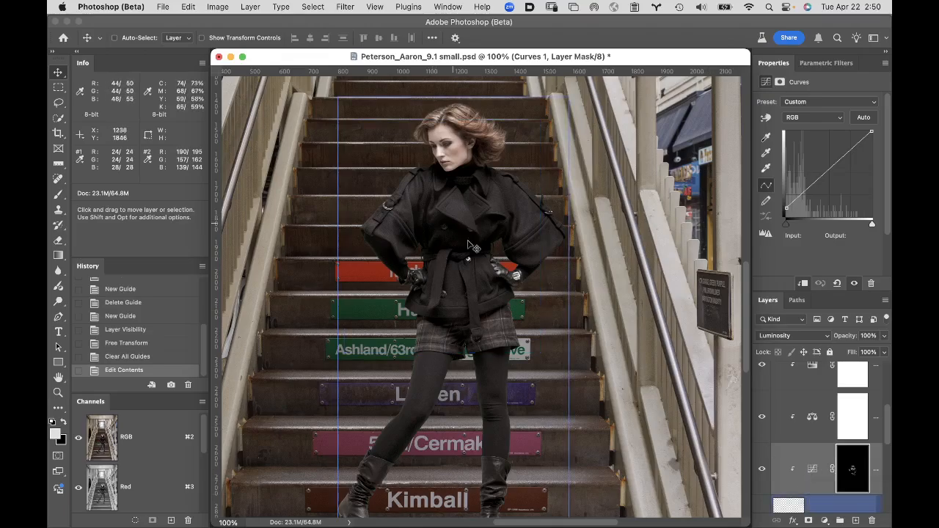
pyautogui.click(803, 417)
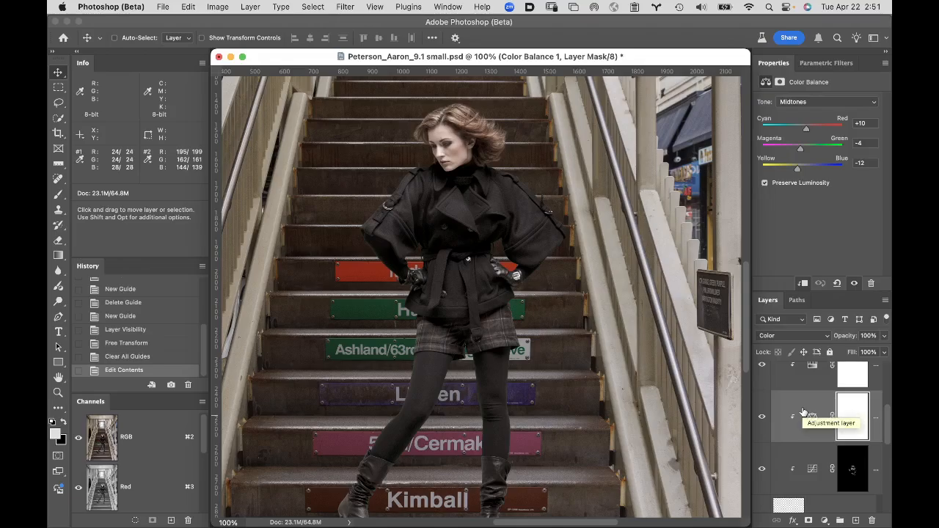
pyautogui.scroll(2, 803, 412)
pyautogui.click(803, 413)
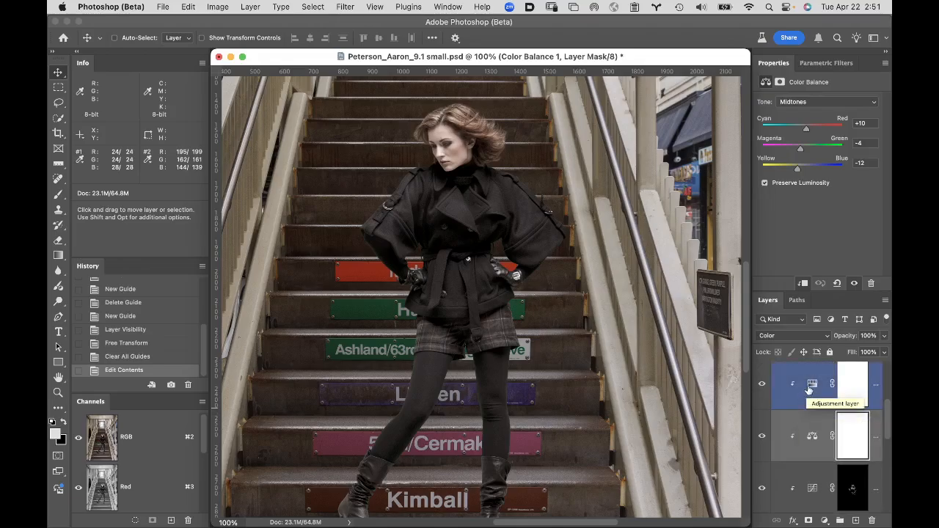
# Step: Delete the Hue/Saturation, Color Balance and Curves adjustment layers clipped to Composite Body 2
pyautogui.click(810, 390)
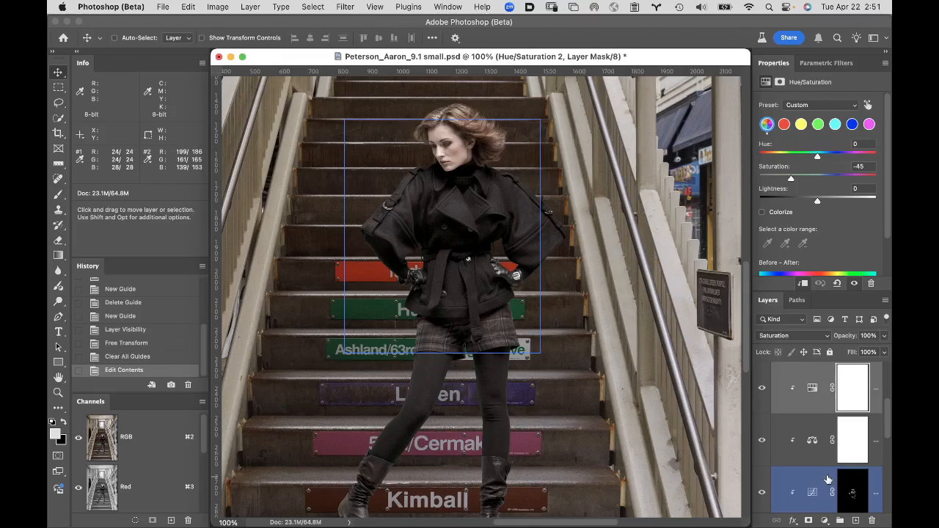
pyautogui.keyDown('super'); pyautogui.click(828, 479); pyautogui.keyUp('super')
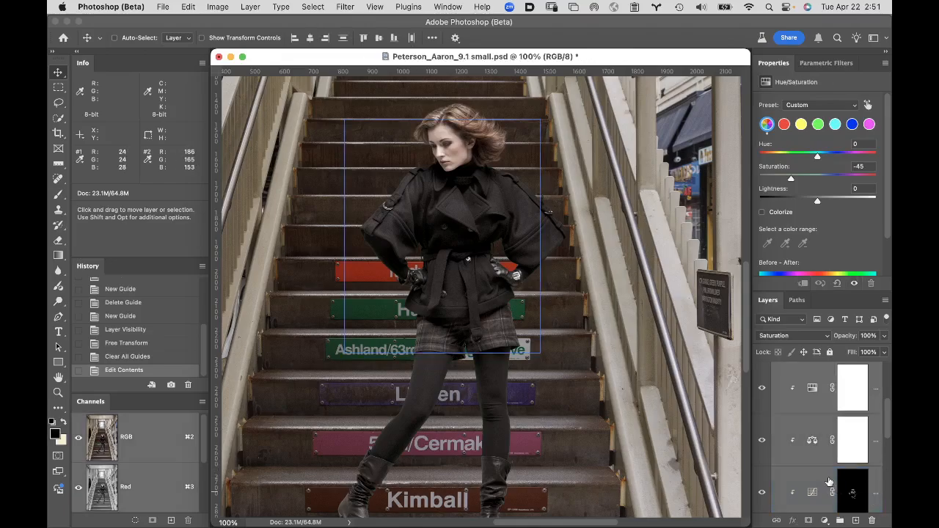
pyautogui.press('Delete')
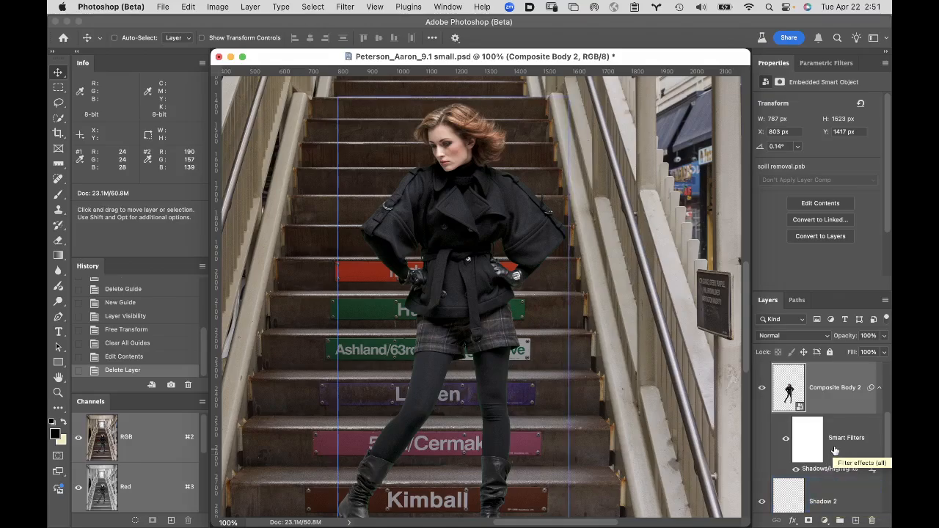
# Step: Delete the Check Layers group together with the check layers inside it
pyautogui.scroll(2, 834, 450)
pyautogui.scroll(1, 834, 451)
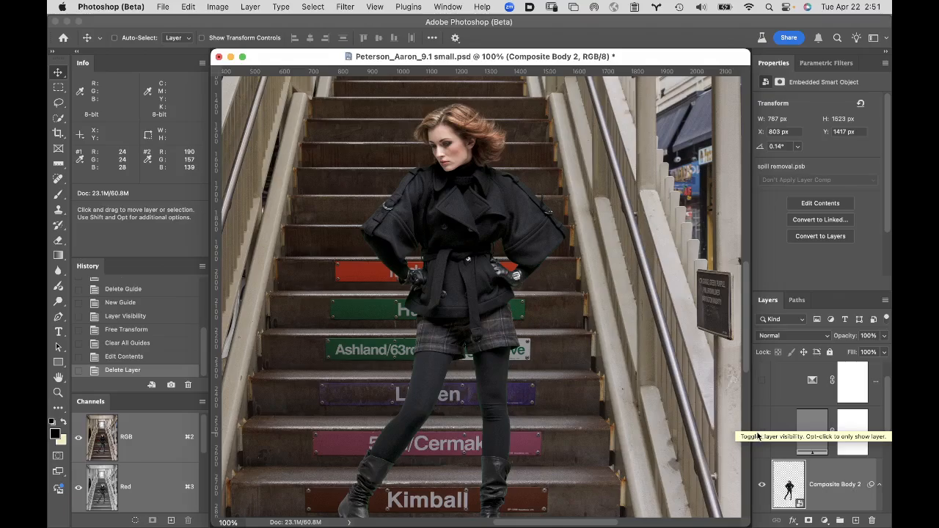
pyautogui.scroll(2, 756, 426)
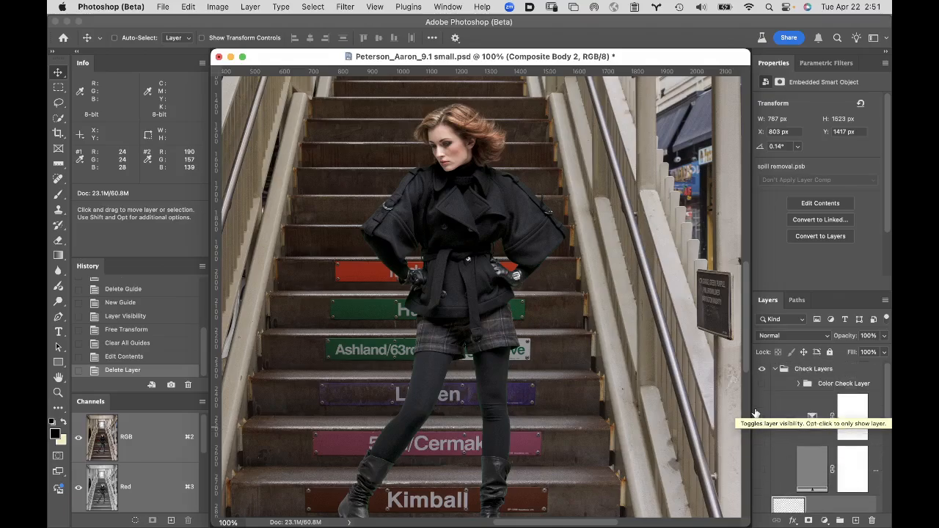
pyautogui.scroll(-1, 755, 415)
pyautogui.scroll(1, 756, 414)
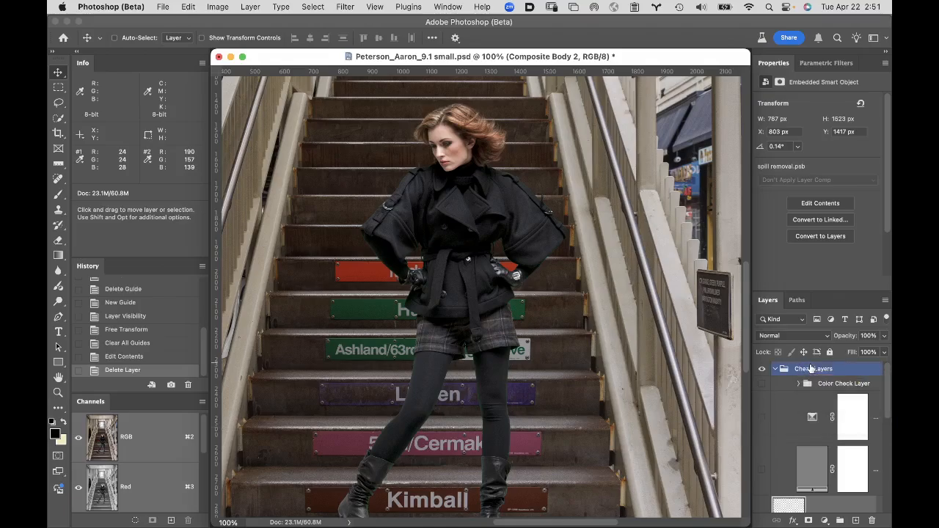
pyautogui.click(789, 468)
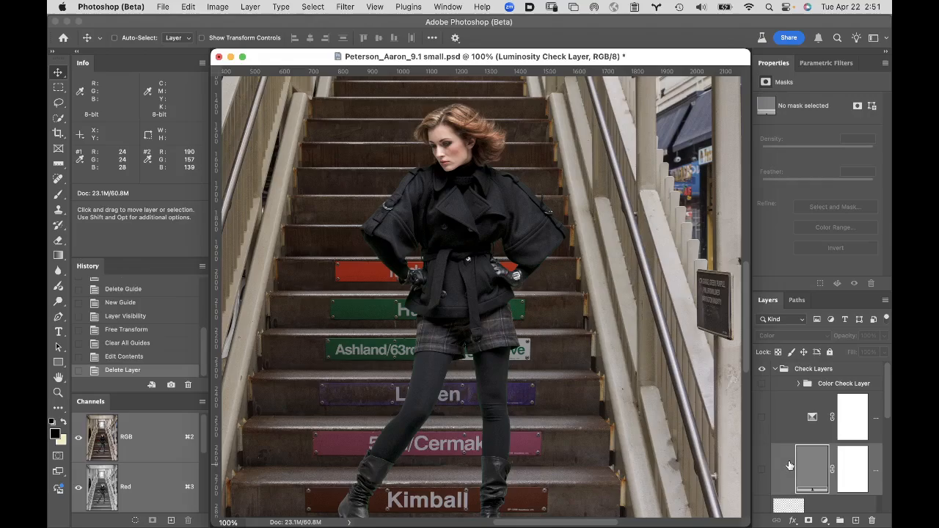
pyautogui.moveTo(790, 468); pyautogui.dragTo(812, 370)
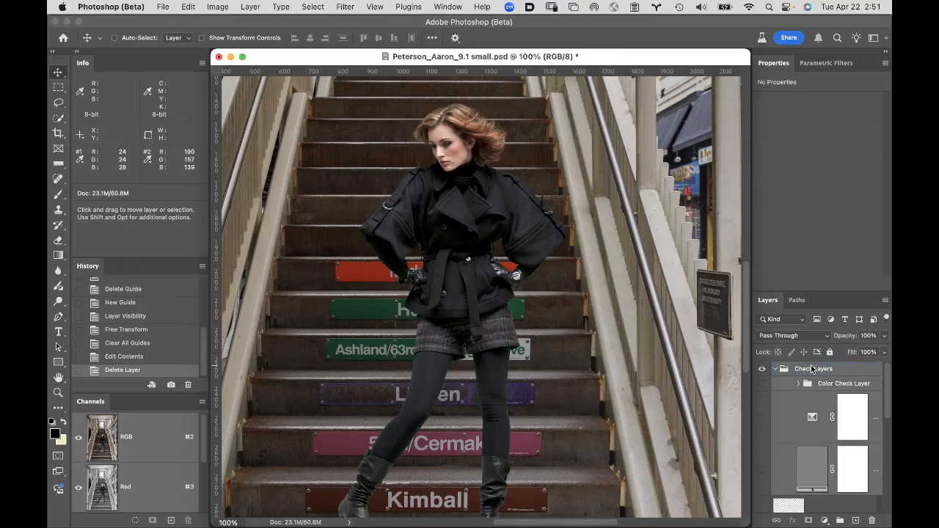
pyautogui.press('BackSpace')
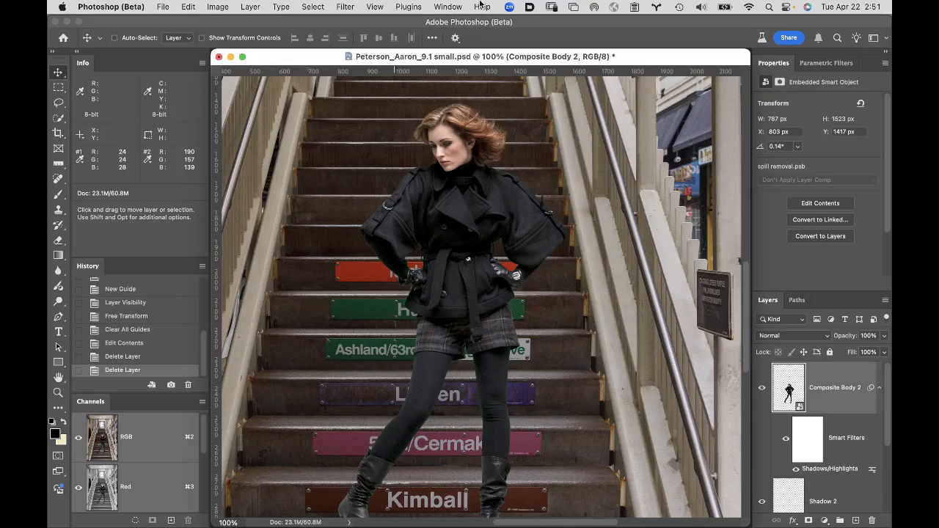
# Step: Show the Actions panel, dock it above History, and close the floating Comments panel
pyautogui.click(449, 6)
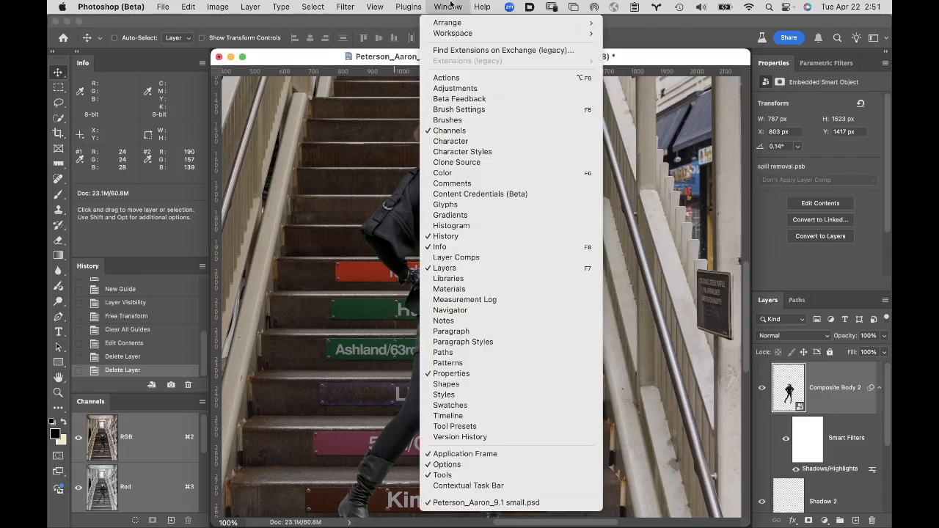
pyautogui.click(462, 79)
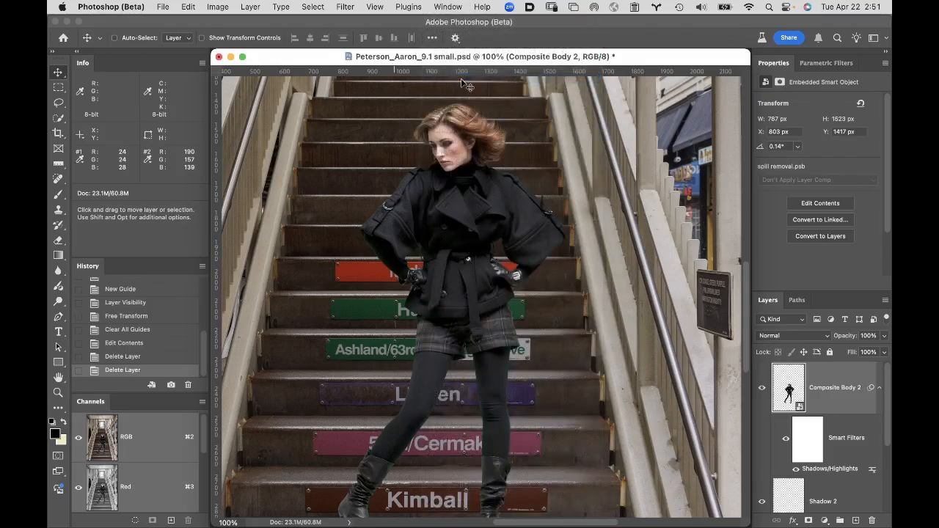
pyautogui.moveTo(327, 119); pyautogui.dragTo(136, 260)
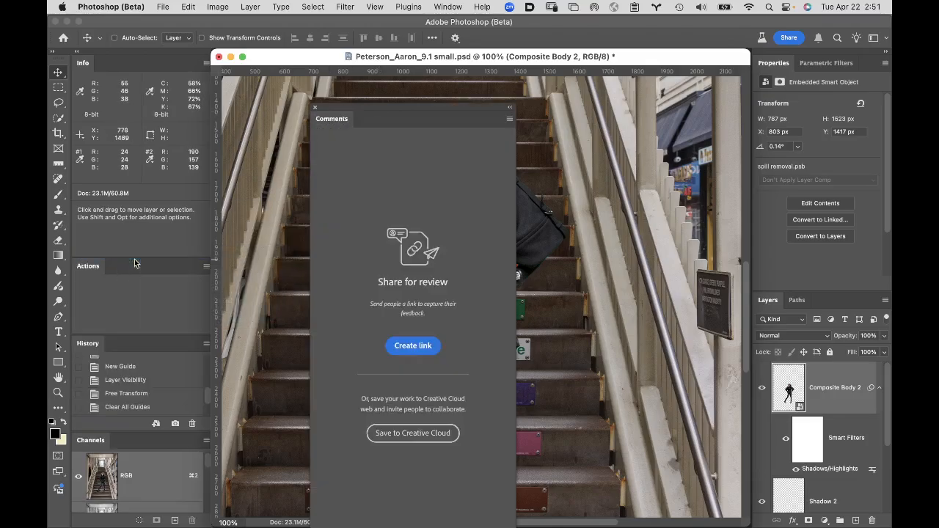
pyautogui.click(314, 108)
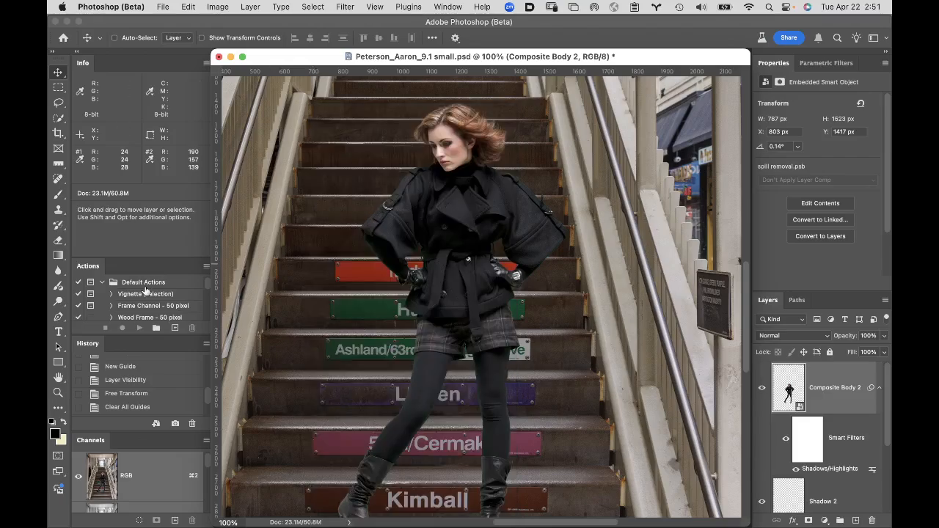
# Step: Load the Check Layers Set.atn action set from the Student Files Week 09 folder inside Class 9 files
pyautogui.click(207, 269)
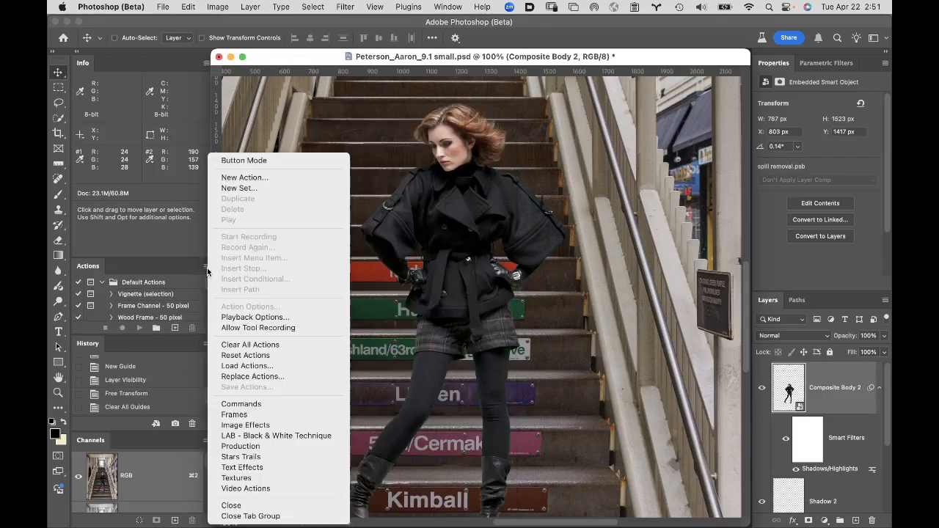
pyautogui.click(291, 365)
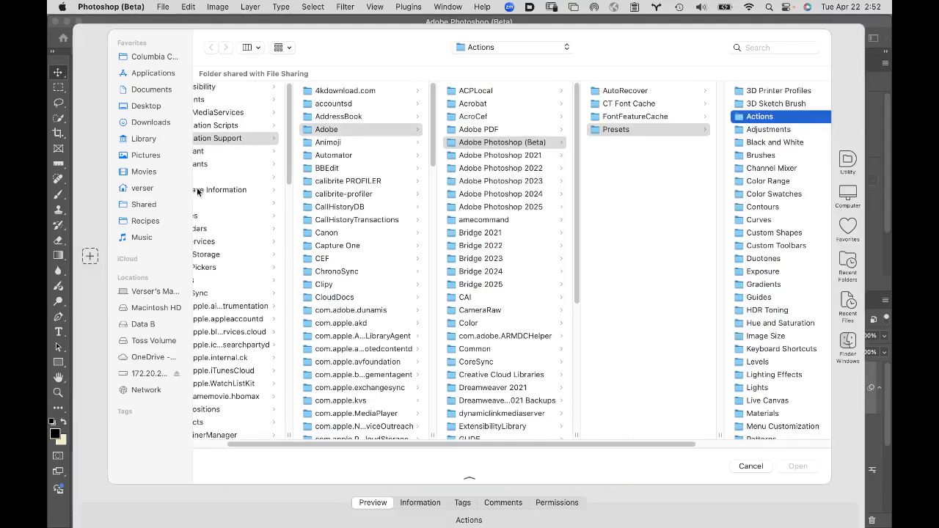
pyautogui.click(146, 57)
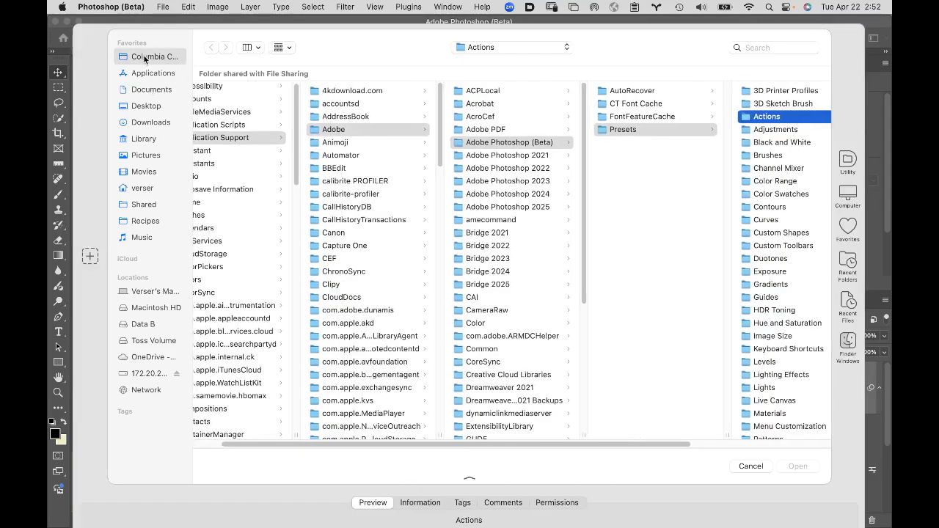
pyautogui.click(262, 119)
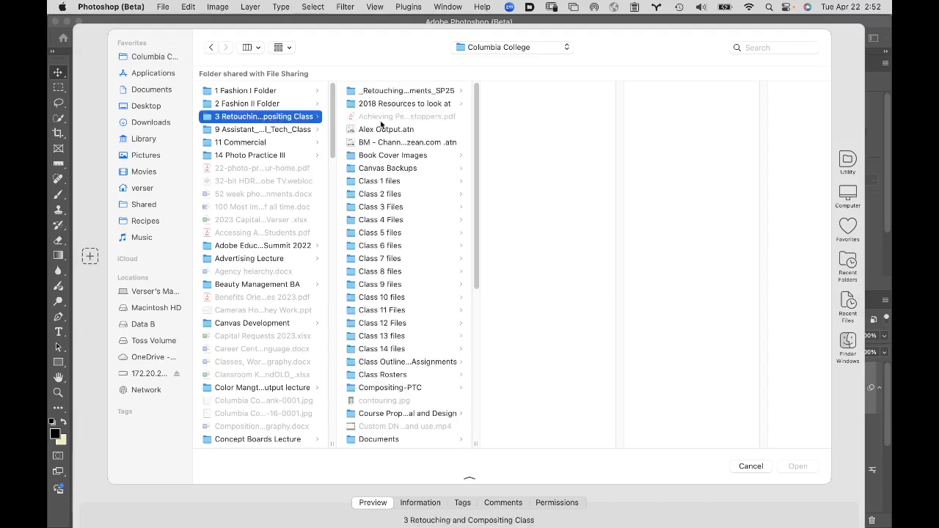
pyautogui.click(392, 286)
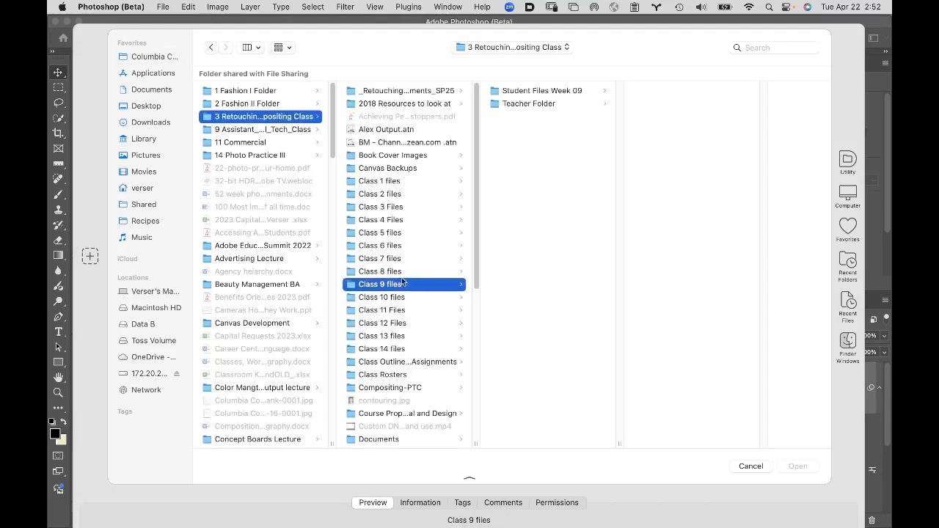
pyautogui.click(562, 103)
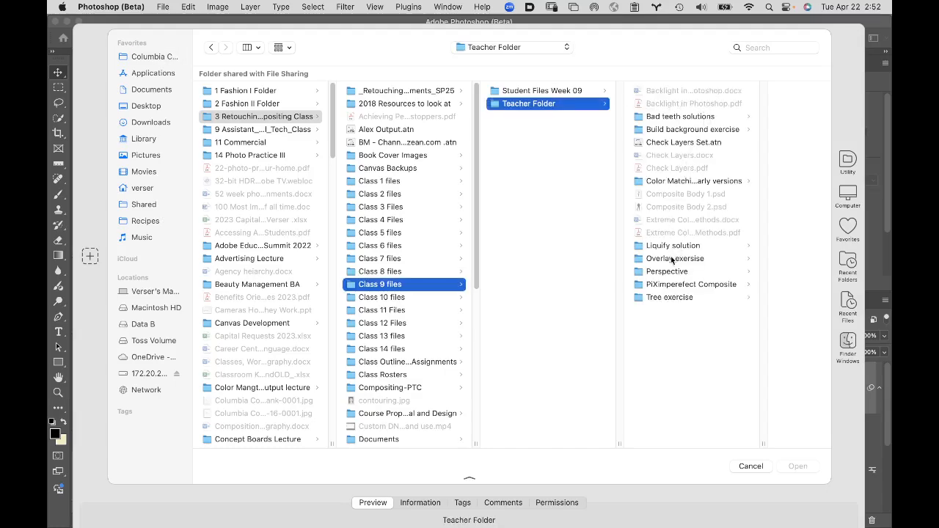
pyautogui.click(560, 92)
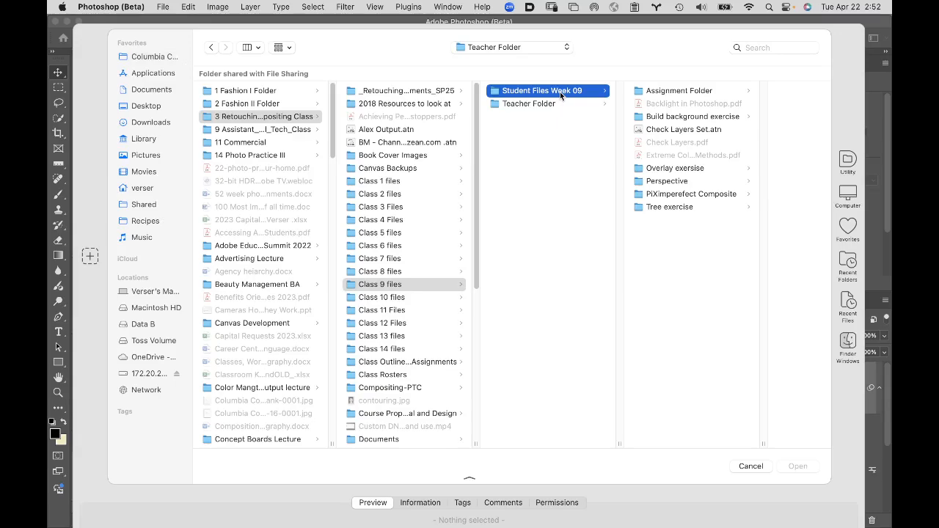
pyautogui.click(678, 129)
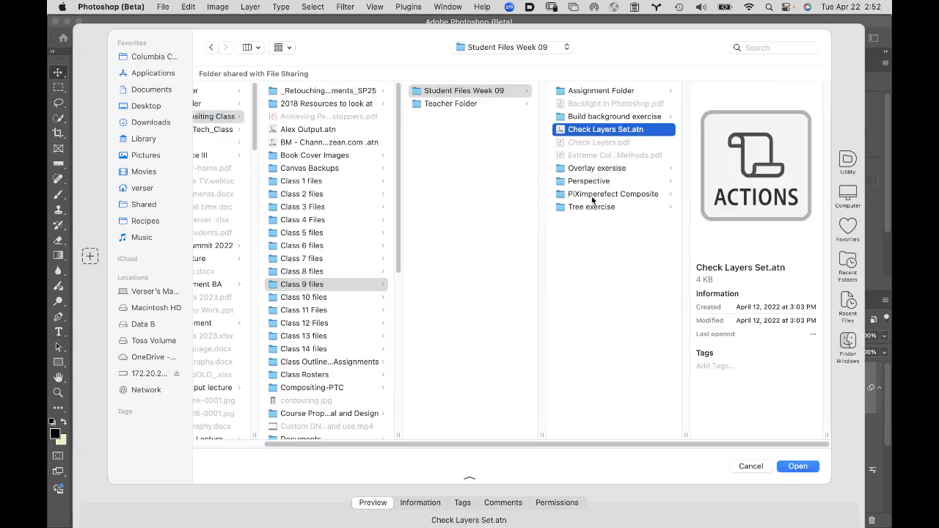
pyautogui.click(309, 299)
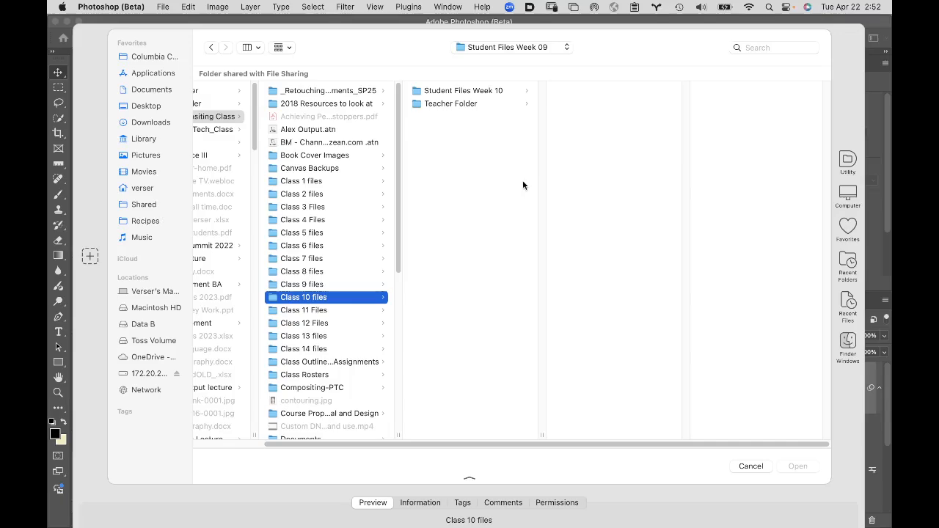
pyautogui.click(490, 91)
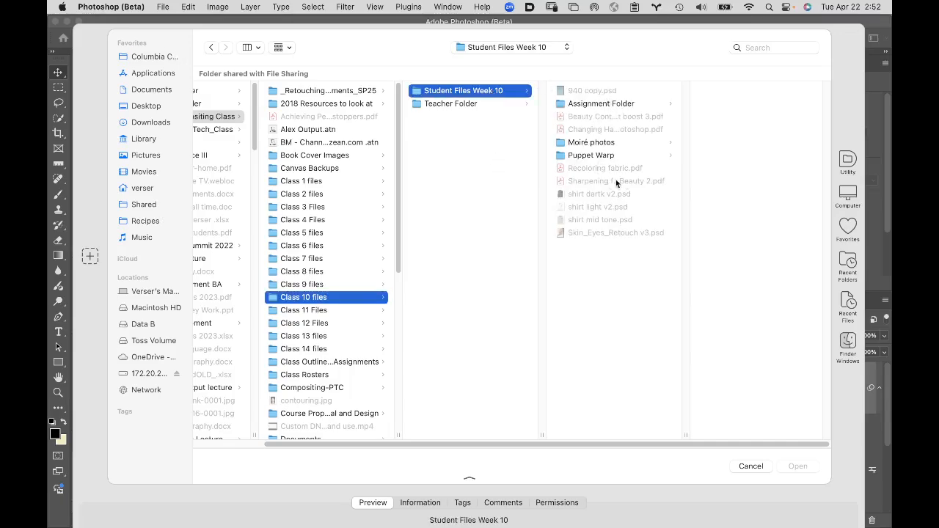
pyautogui.click(327, 285)
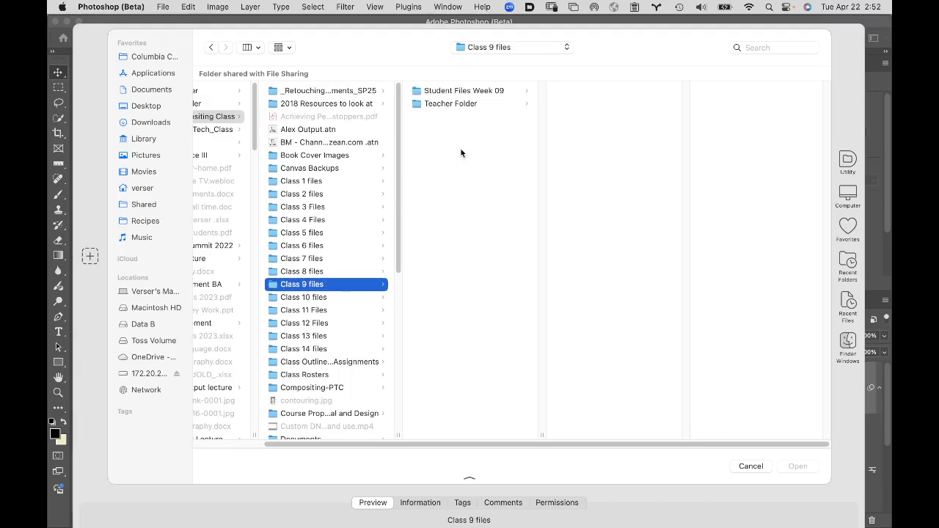
pyautogui.click(486, 91)
pyautogui.click(606, 129)
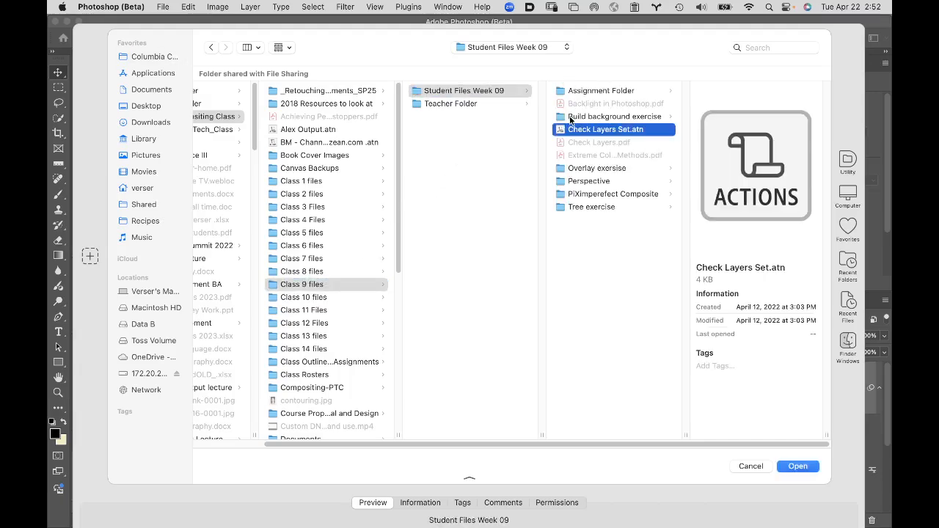
pyautogui.click(813, 471)
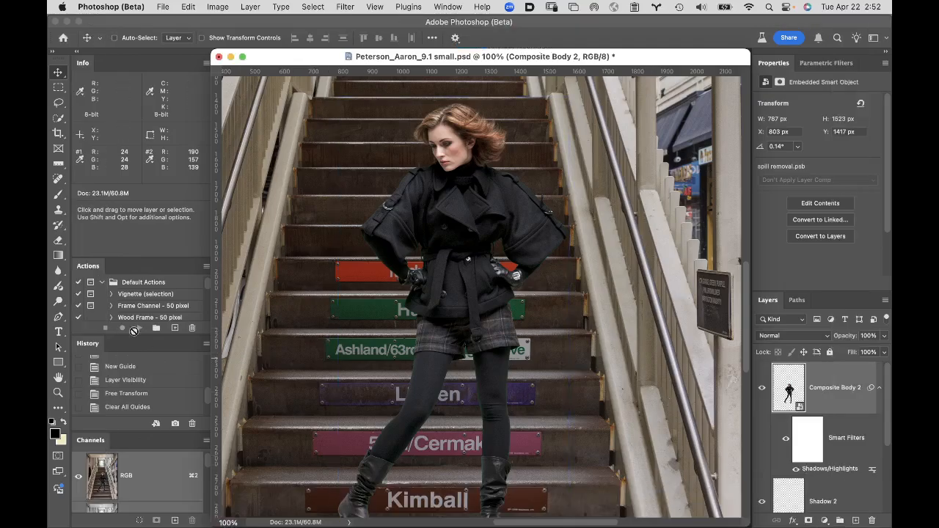
# Step: Run the Check Layers action from the Check Layers Set above the Composite Body 2 layer
pyautogui.scroll(-3, 137, 321)
pyautogui.scroll(-6, 136, 321)
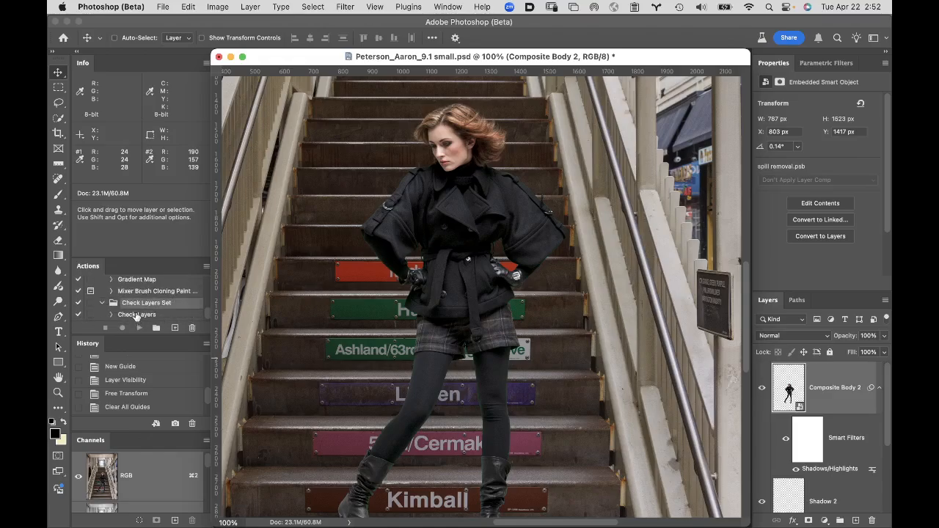
pyautogui.click(126, 316)
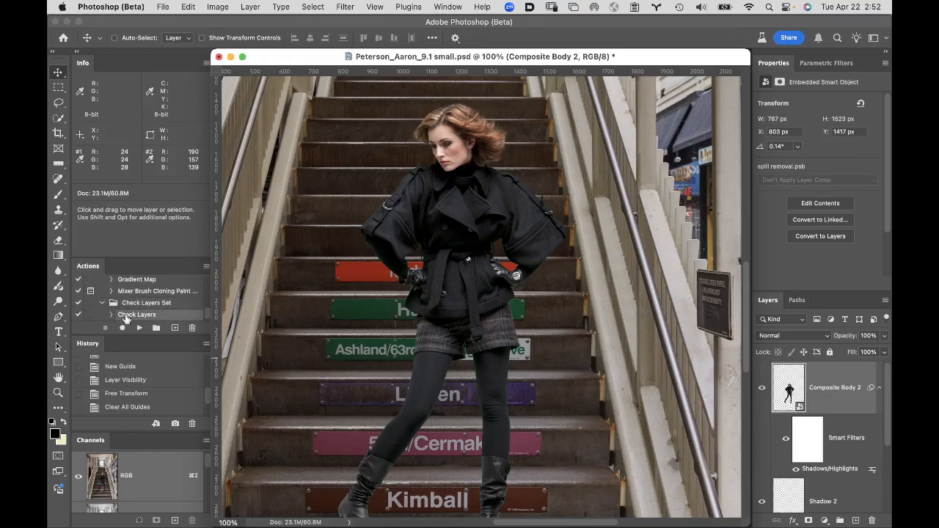
pyautogui.click(140, 328)
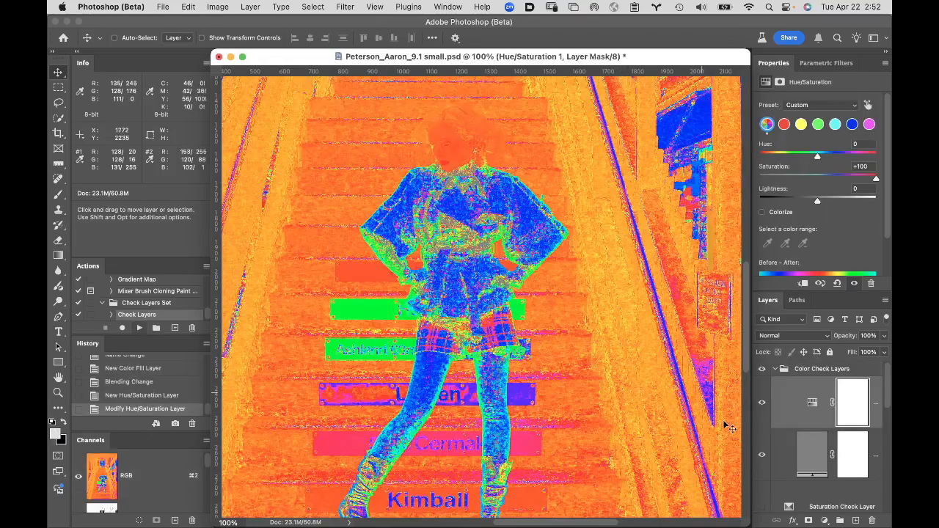
# Step: Hide the Color Check Layers group and show the Luminosity Check Layer
pyautogui.click(770, 370)
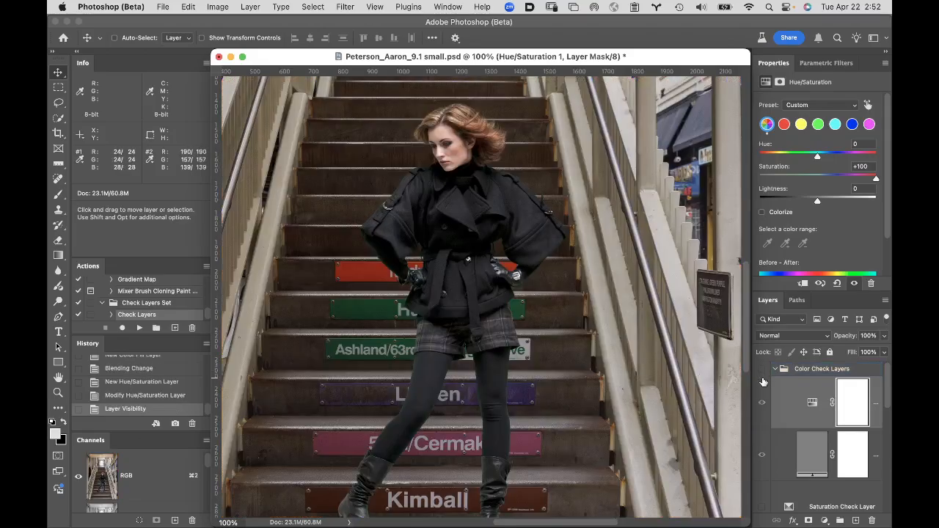
pyautogui.scroll(-5, 763, 378)
pyautogui.scroll(-2, 763, 383)
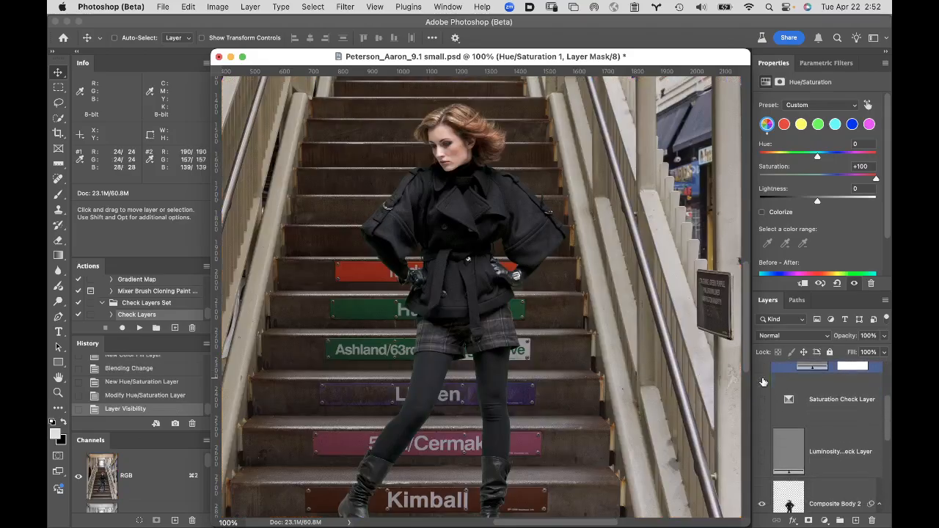
pyautogui.click(760, 454)
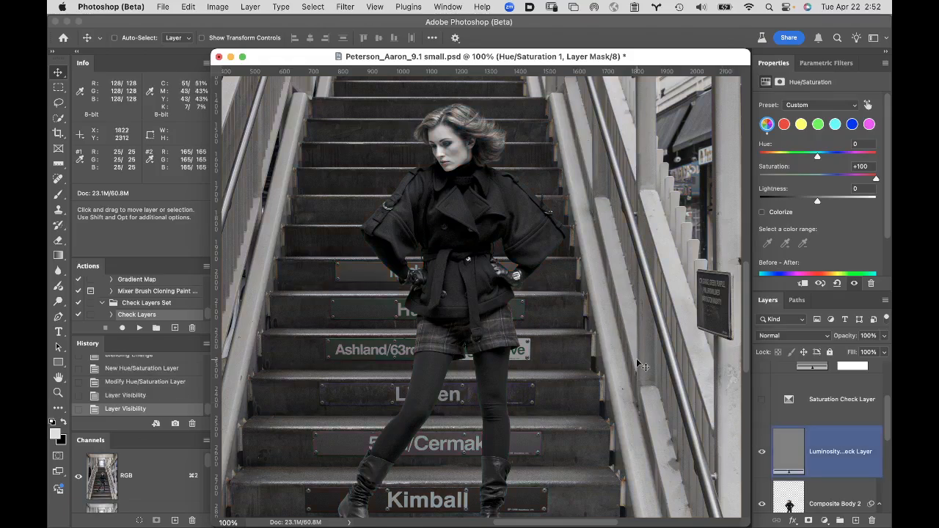
# Step: Add a Curves adjustment layer above Composite Body 2, blended in Luminosity mode and clipped to that layer
pyautogui.keyDown('alt'); pyautogui.keyDown('super'); pyautogui.click(388, 340); pyautogui.keyUp('super'); pyautogui.keyUp('alt')
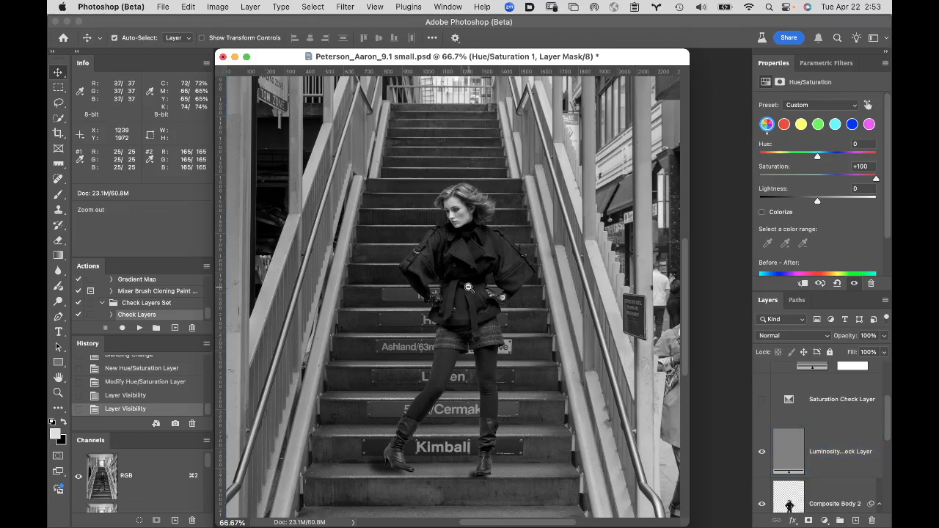
pyautogui.press('super+minus')
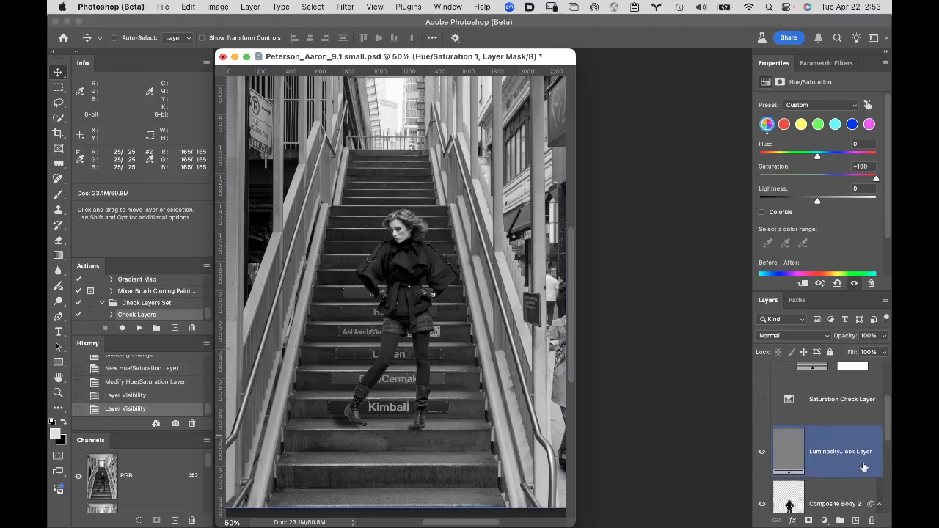
pyautogui.moveTo(854, 513)
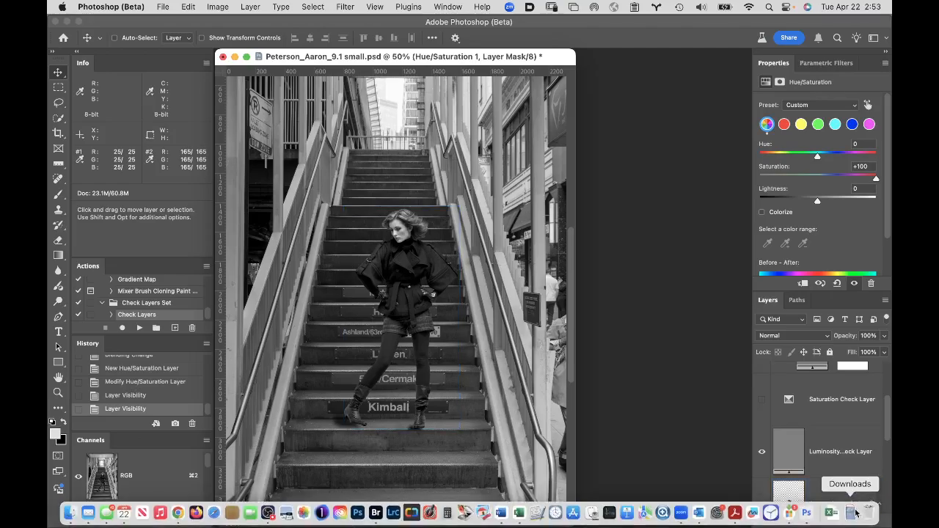
pyautogui.click(833, 488)
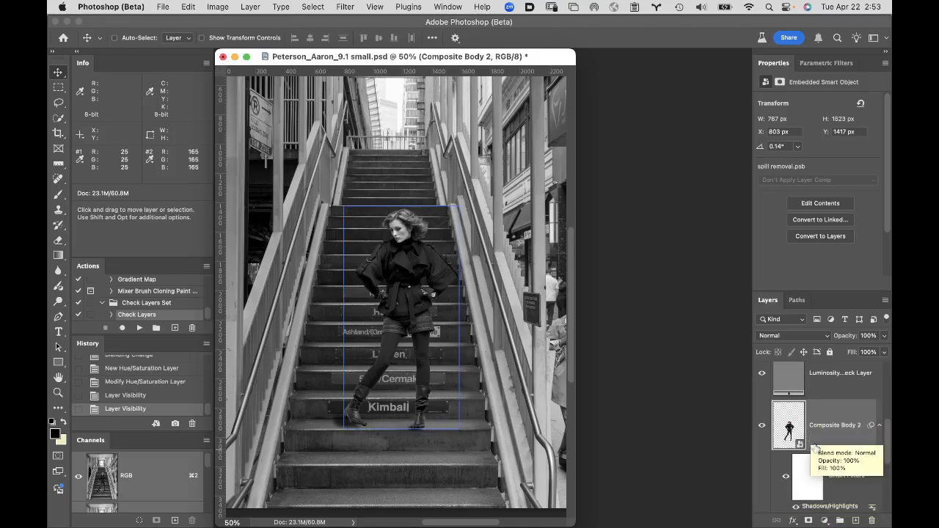
pyautogui.click(825, 521)
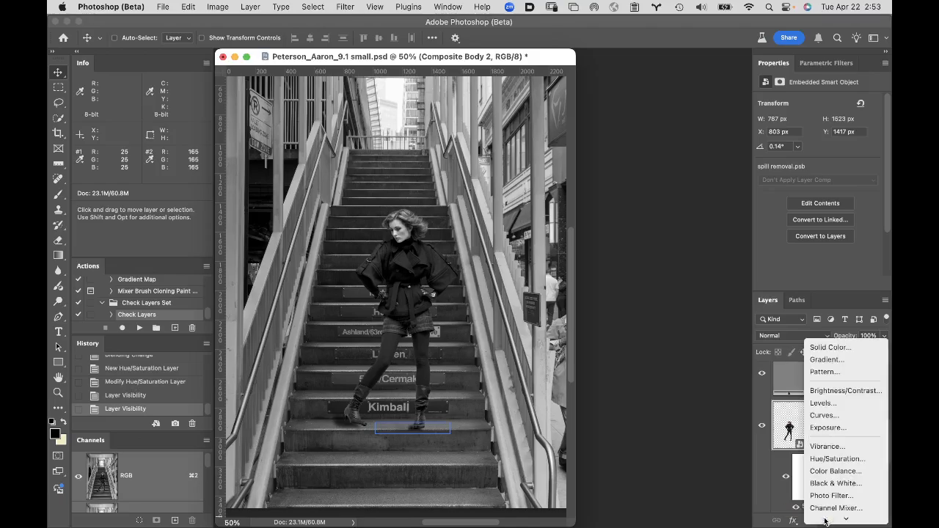
pyautogui.click(828, 415)
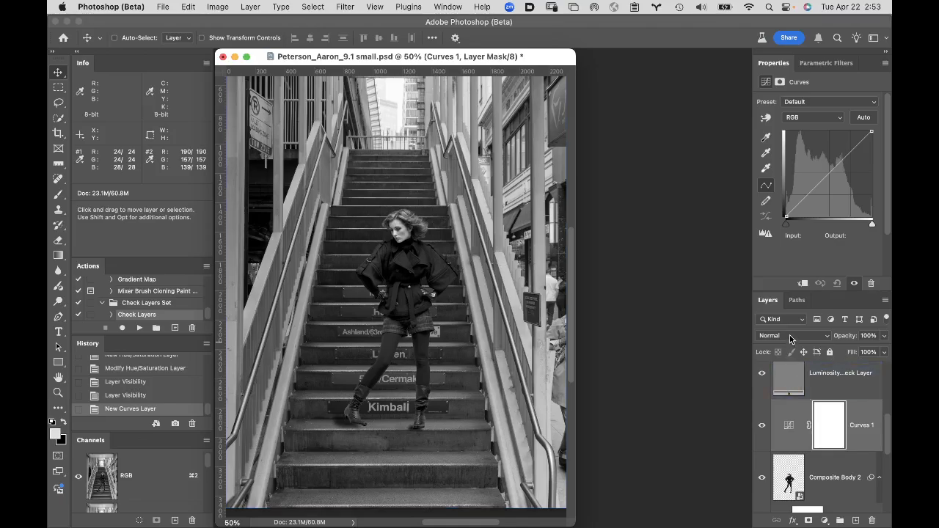
pyautogui.click(791, 338)
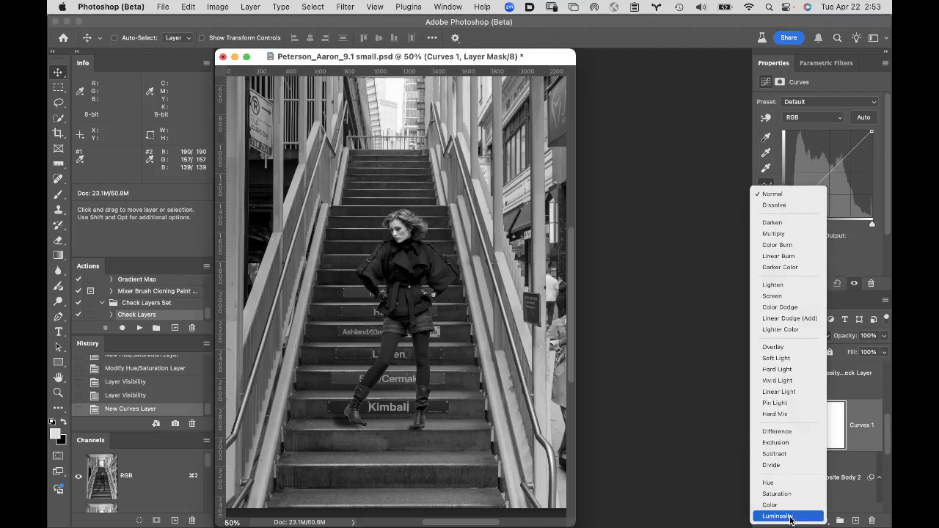
pyautogui.click(778, 516)
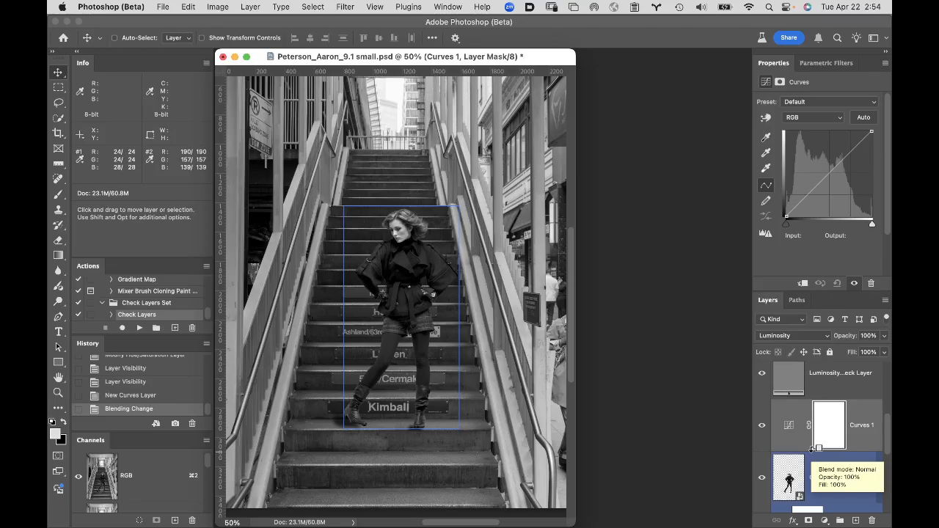
pyautogui.keyDown('alt'); pyautogui.click(812, 449); pyautogui.keyUp('alt')
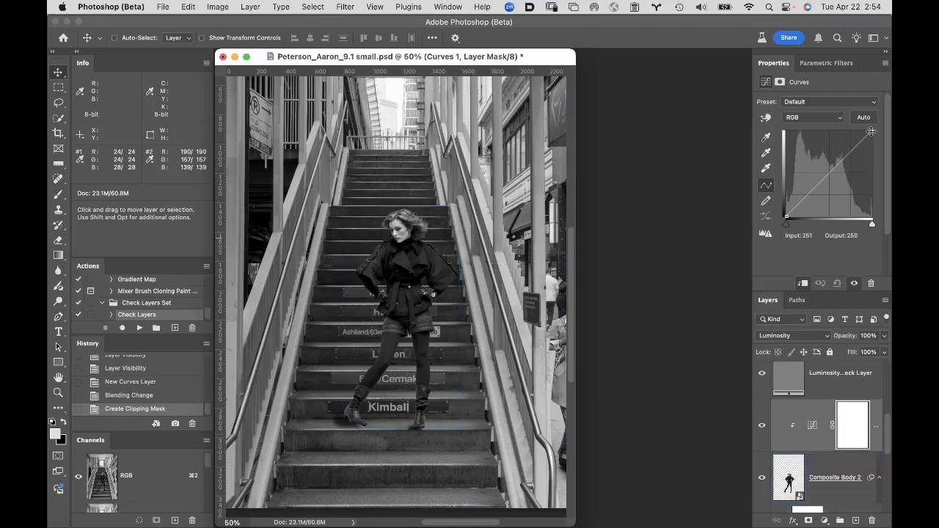
# Step: Lower the curve's white point to output 234, set input 128 to output 123, and compare the model with the Curves layer off and on
pyautogui.moveTo(871, 131); pyautogui.dragTo(889, 139)
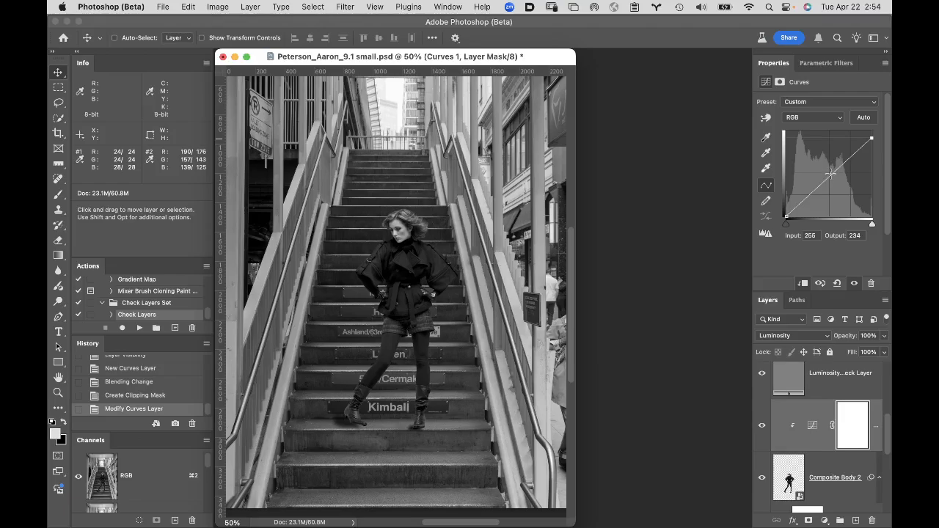
pyautogui.moveTo(829, 173); pyautogui.dragTo(829, 175)
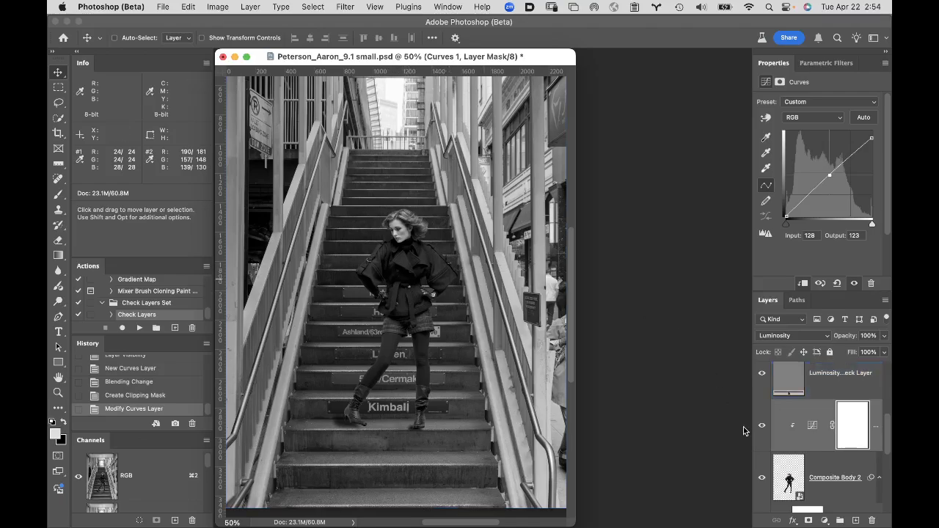
pyautogui.click(762, 427)
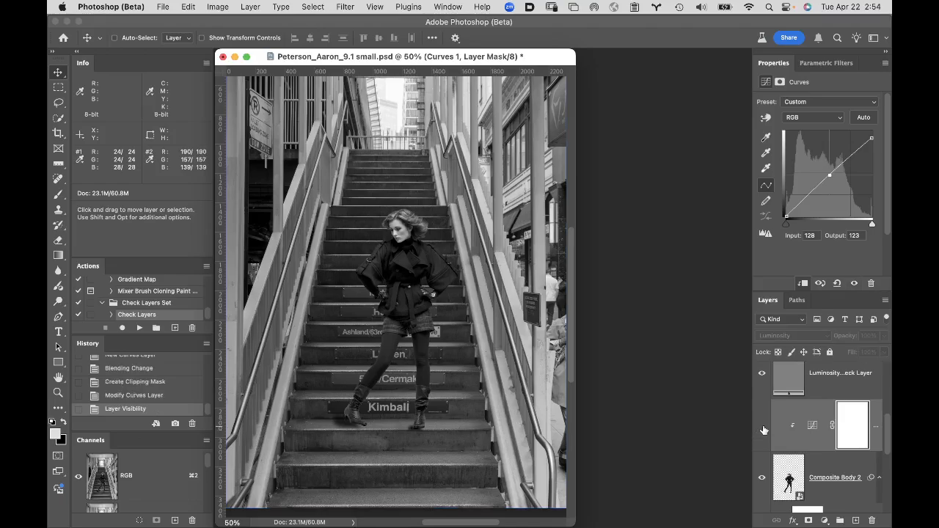
pyautogui.click(762, 427)
pyautogui.click(762, 427)
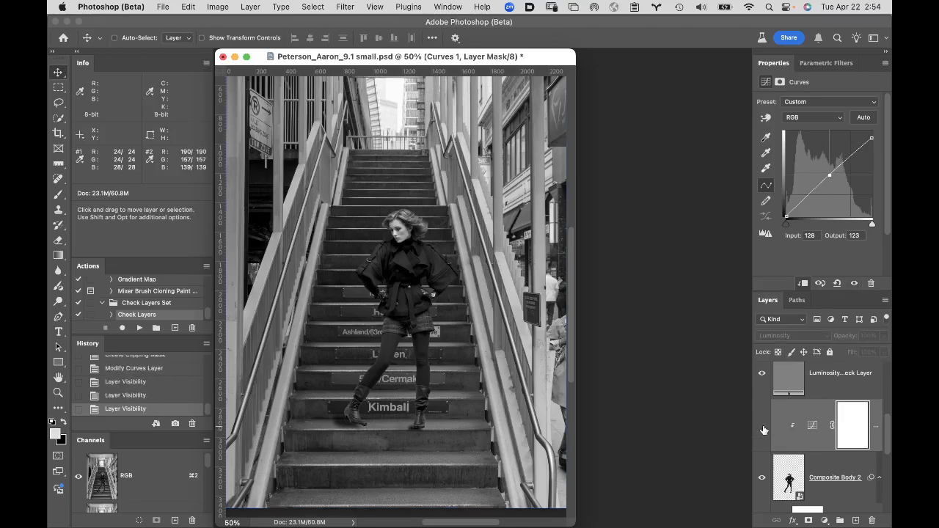
pyautogui.click(762, 427)
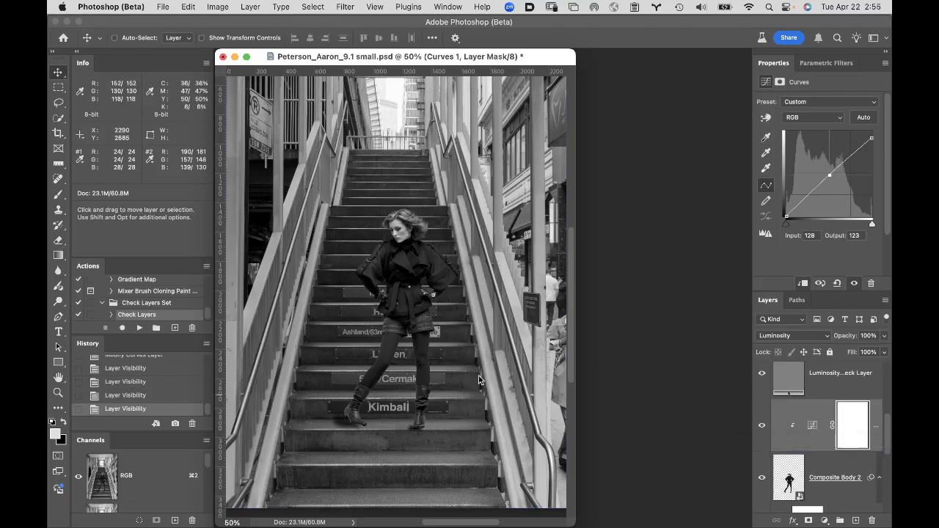
# Step: Rotate the Composite Body 2 layer to -4.39° so the model stands level on the step, and apply the transform
pyautogui.click(784, 475)
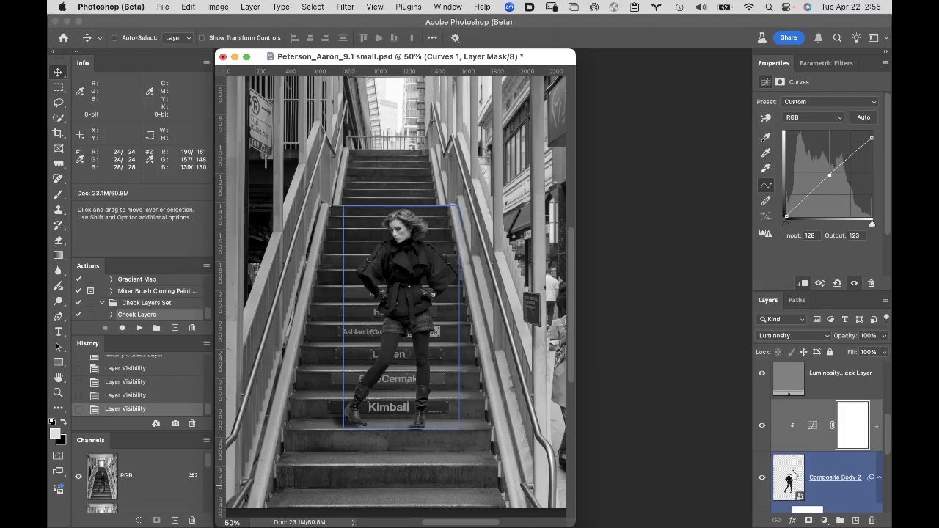
pyautogui.click(792, 475)
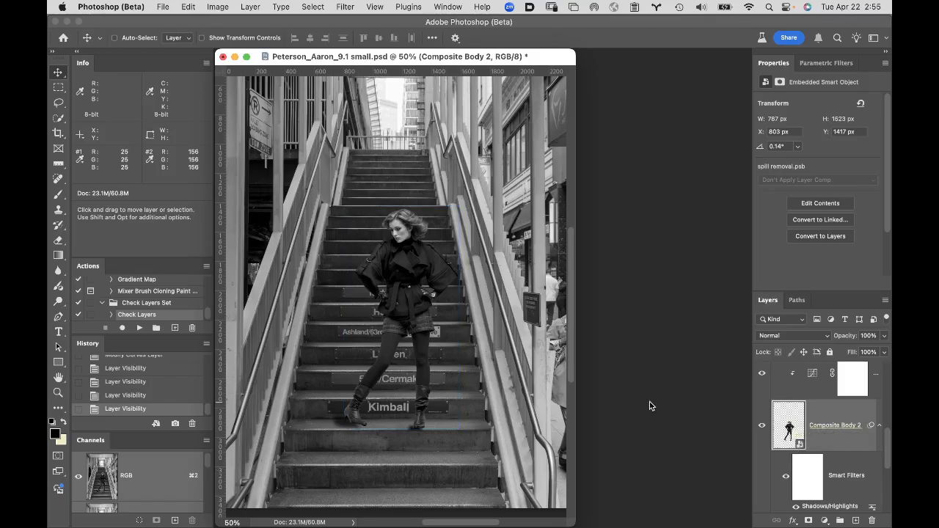
pyautogui.press('super+t')
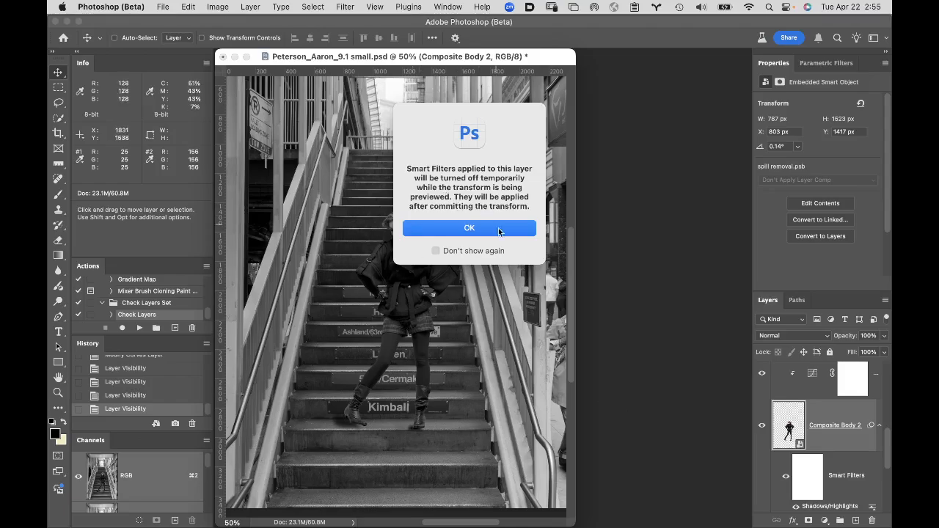
pyautogui.click(501, 234)
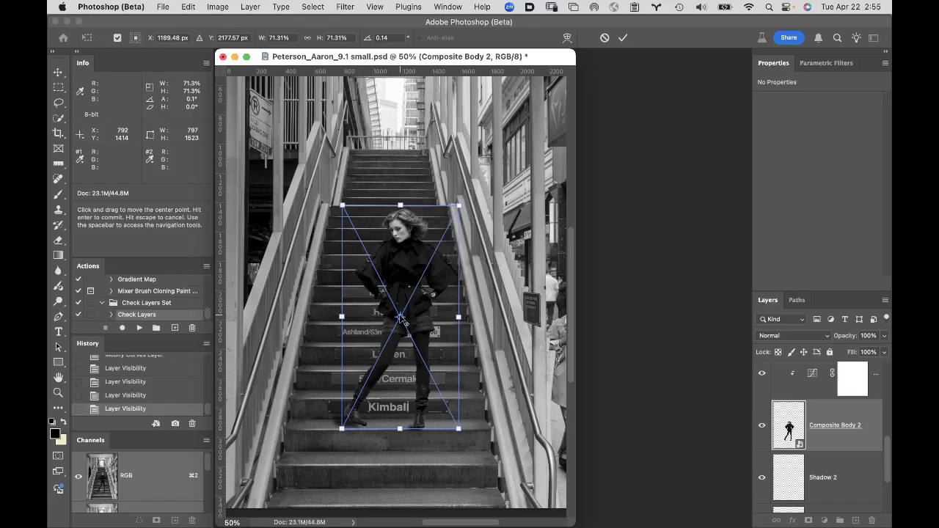
pyautogui.press('super+space')
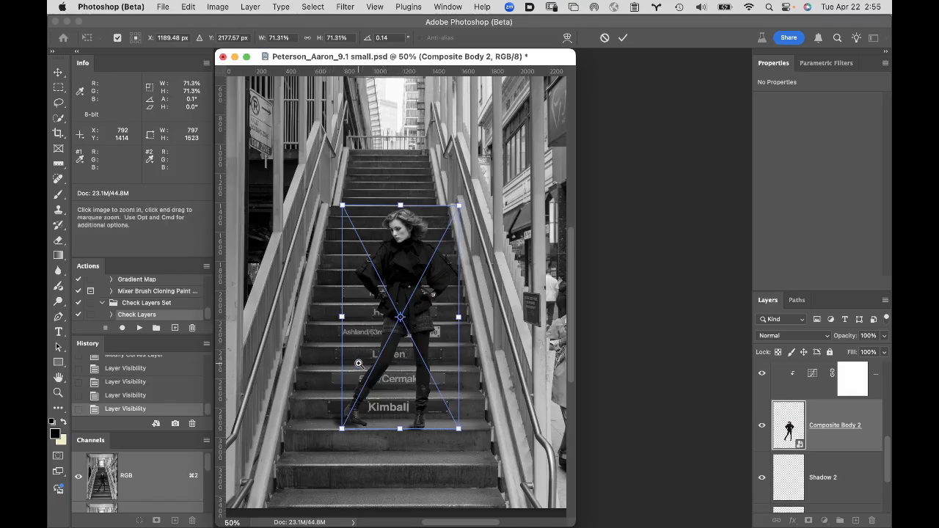
pyautogui.click(360, 364)
pyautogui.click(410, 401)
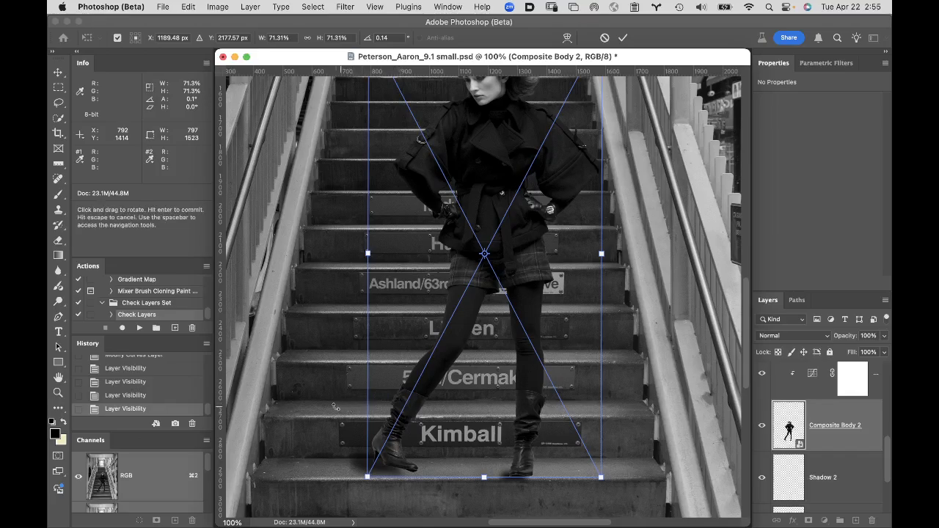
pyautogui.moveTo(325, 405); pyautogui.dragTo(329, 424)
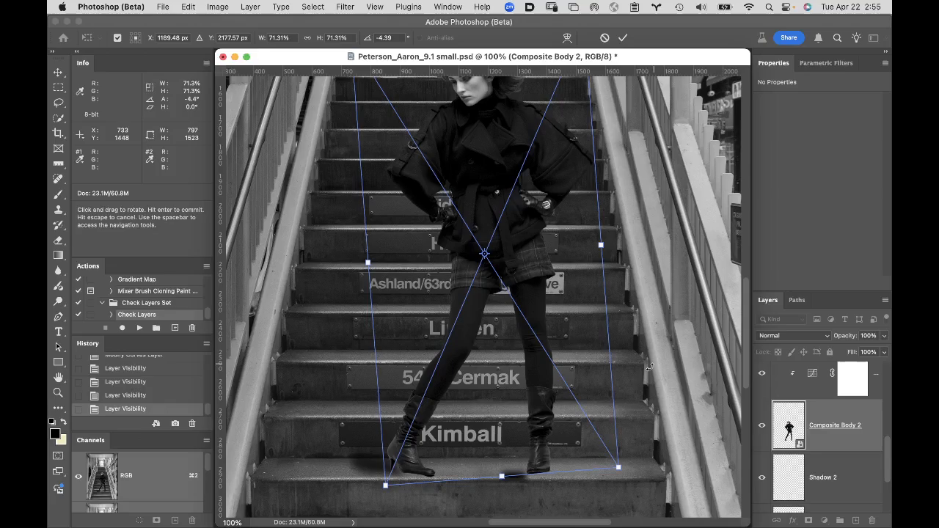
pyautogui.click(623, 38)
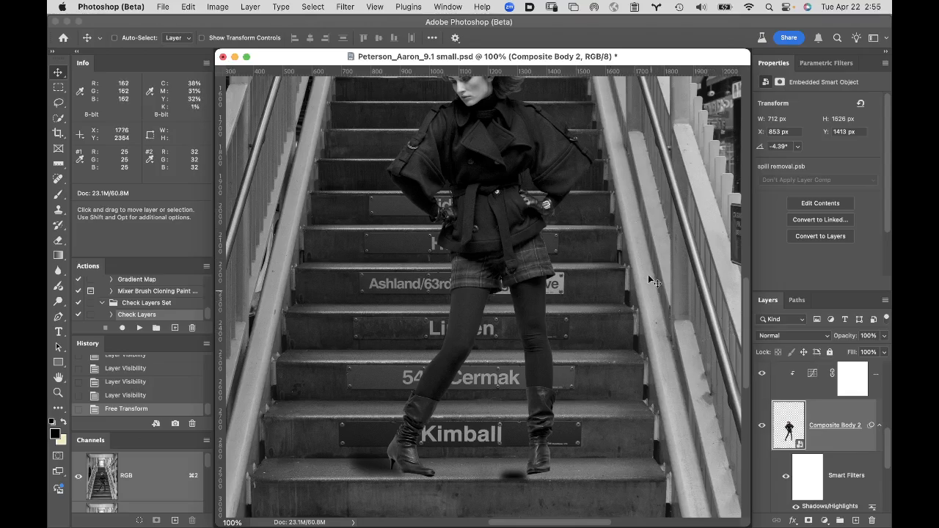
# Step: Add a second Curves adjustment layer above Curves 1, blended in Luminosity mode and clipped to the model
pyautogui.moveTo(666, 271); pyautogui.dragTo(655, 314)
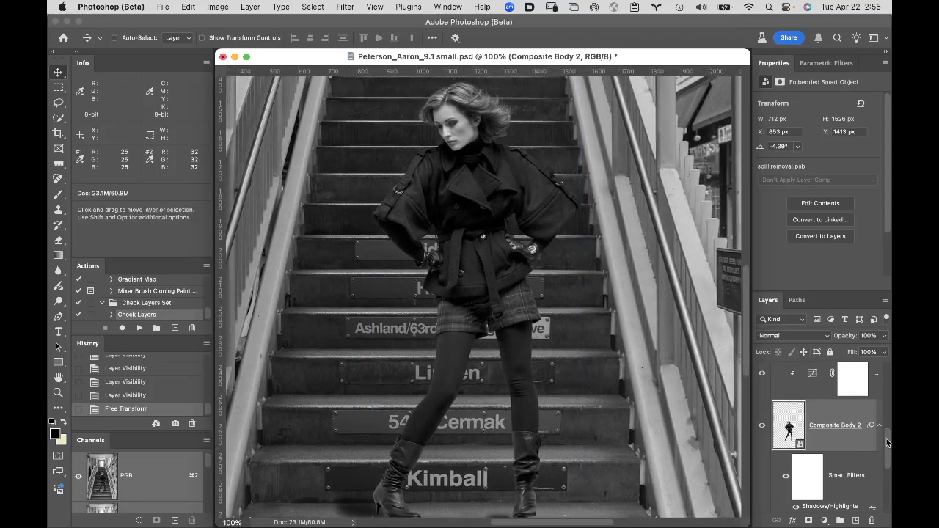
pyautogui.click(817, 391)
pyautogui.scroll(3, 821, 400)
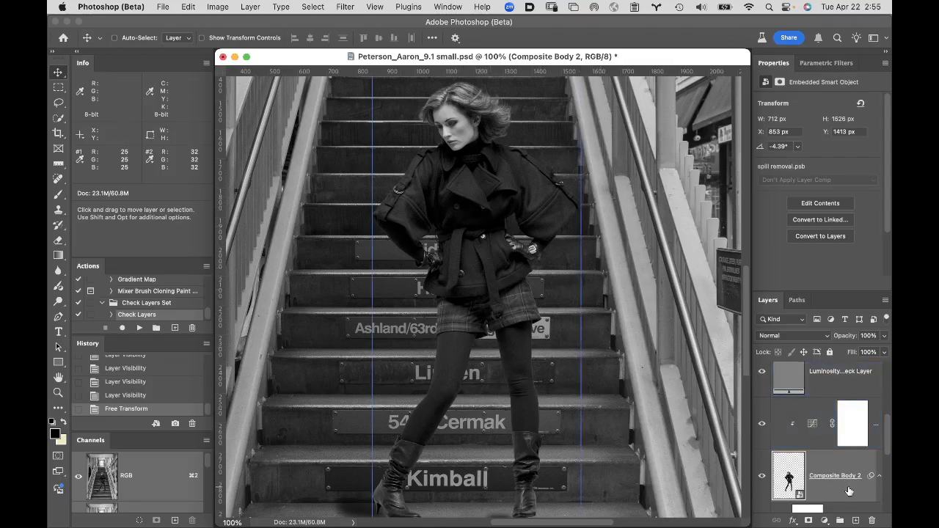
pyautogui.click(812, 438)
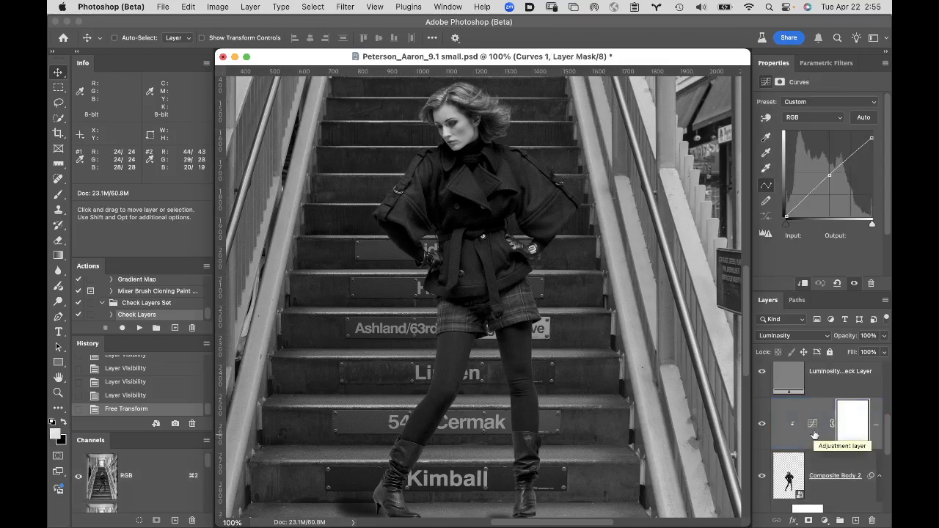
pyautogui.click(821, 486)
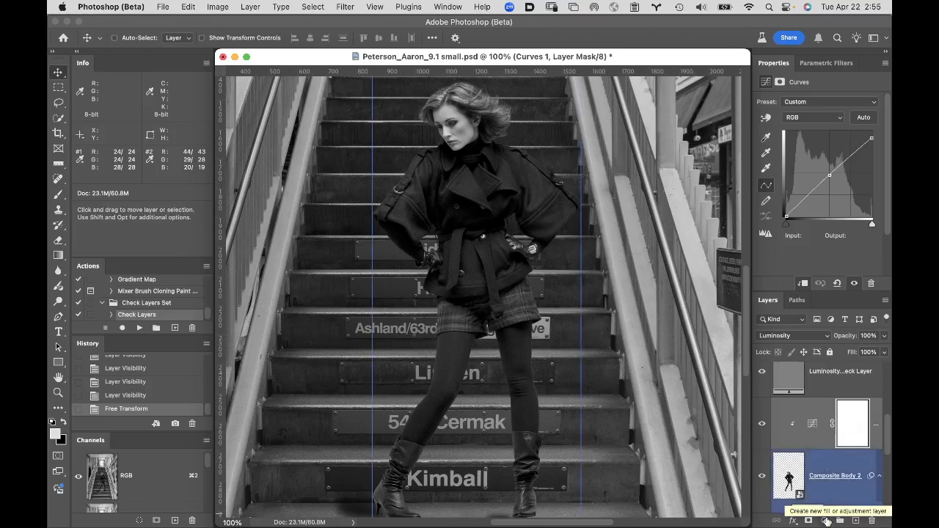
pyautogui.click(825, 521)
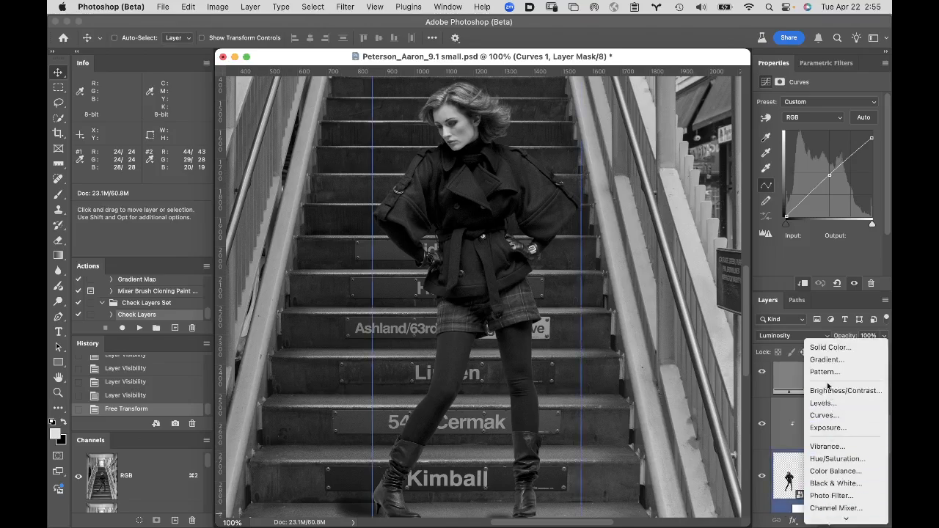
pyautogui.click(825, 416)
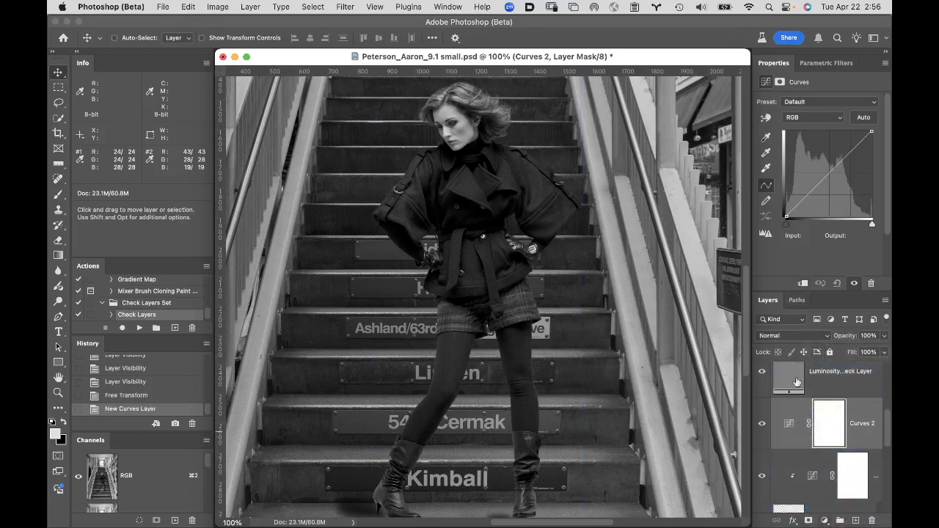
pyautogui.click(797, 337)
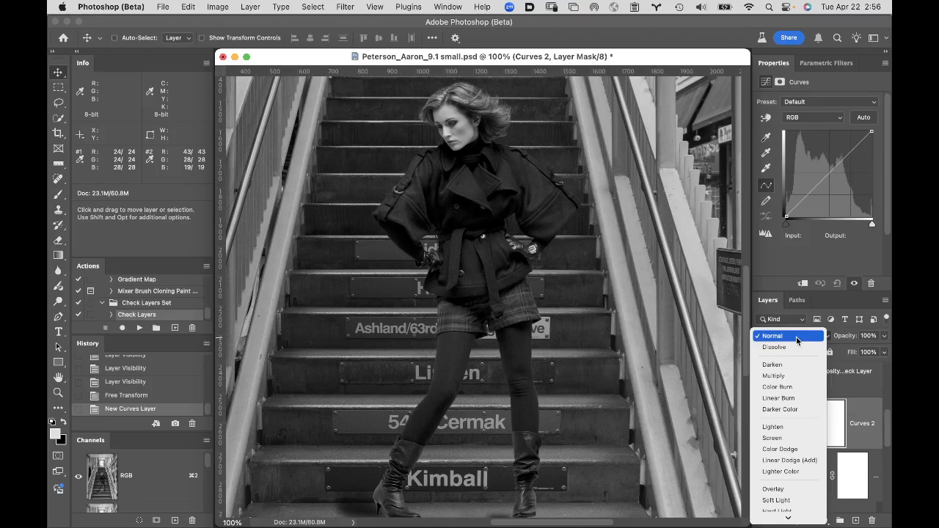
pyautogui.moveTo(790, 519)
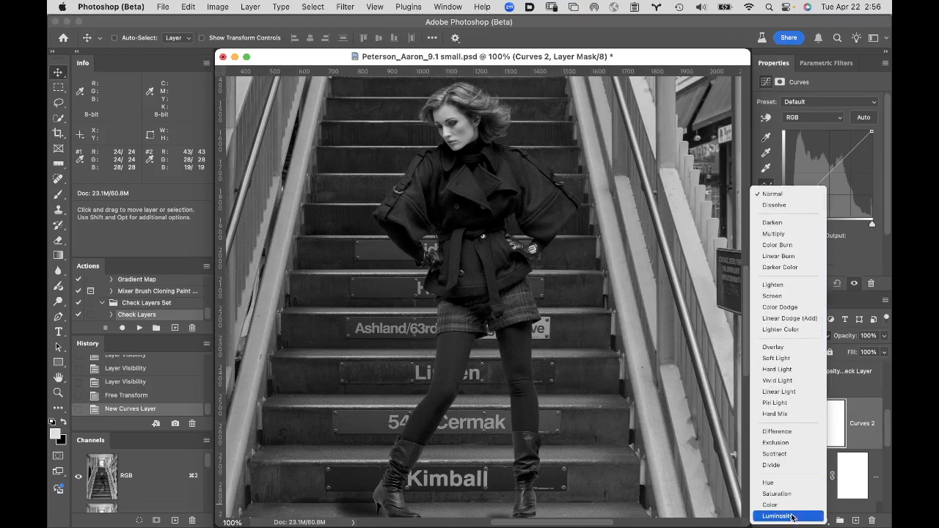
pyautogui.click(789, 516)
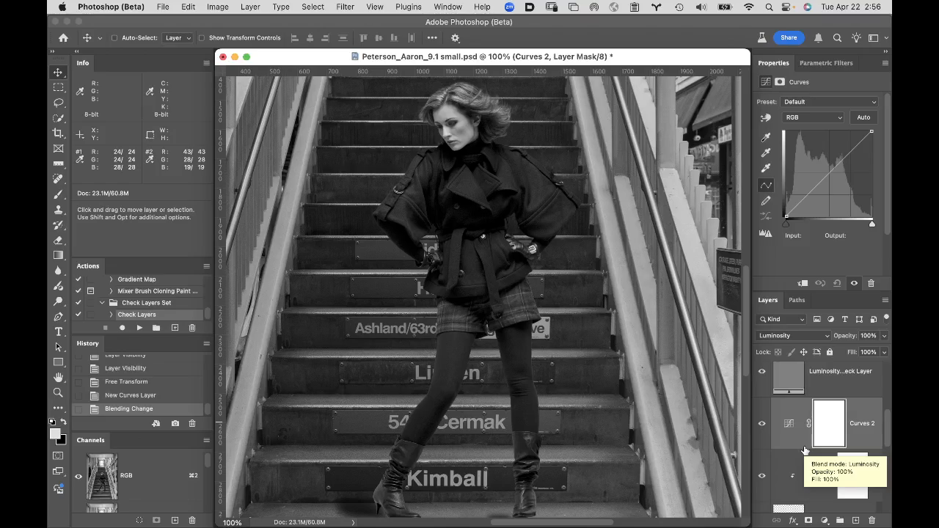
pyautogui.keyDown('alt'); pyautogui.click(804, 451); pyautogui.keyUp('alt')
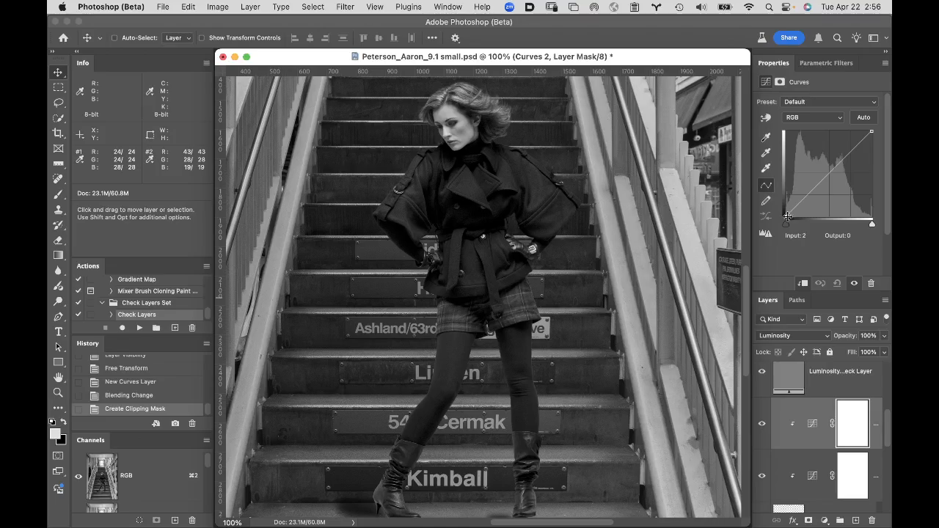
# Step: Raise the new curve's black point to output 40 and invert its layer mask to black
pyautogui.moveTo(787, 217); pyautogui.dragTo(786, 202)
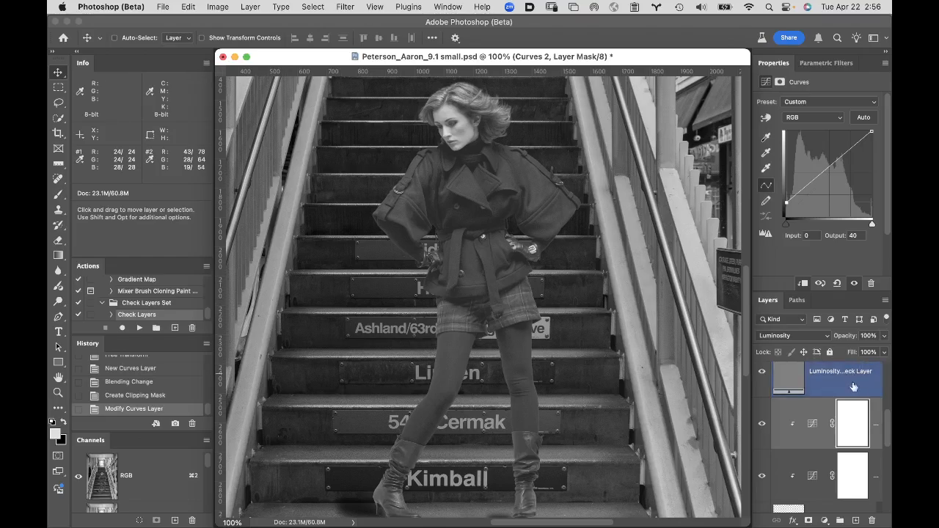
pyautogui.click(854, 429)
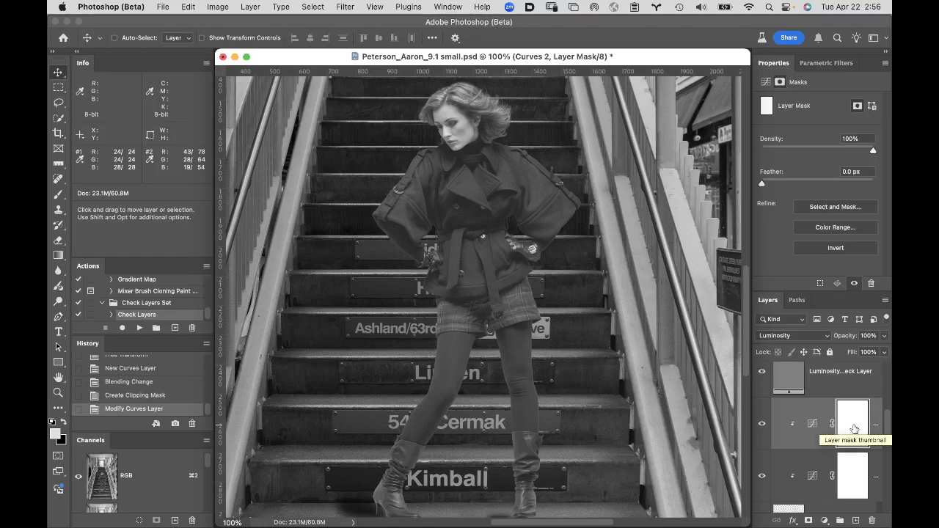
pyautogui.press('super+i')
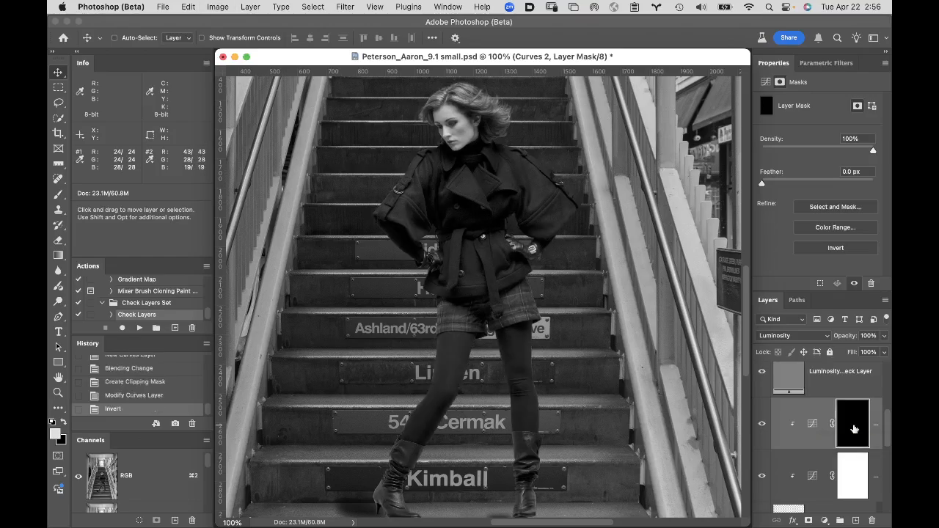
# Step: Set up a soft Brush with 0% hardness, 1% flow and a size of 80 px for painting the mask
pyautogui.press('b')
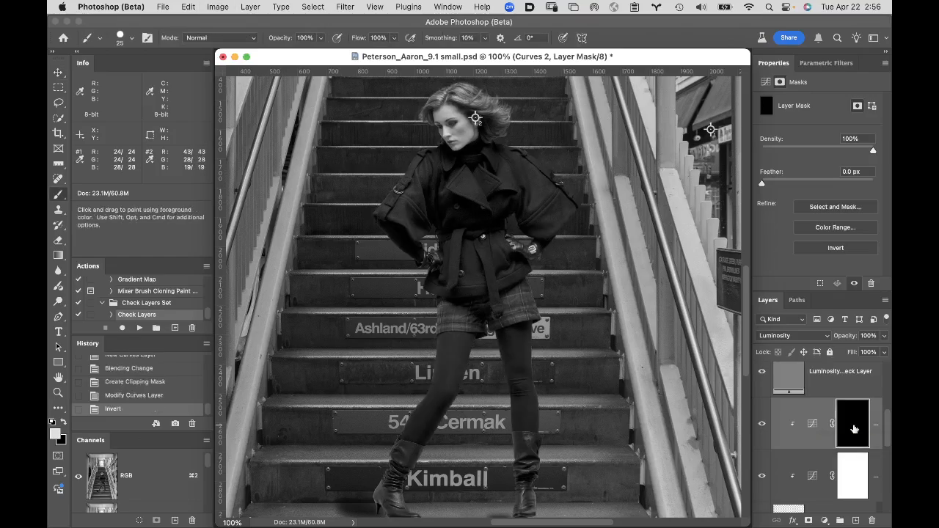
pyautogui.click(133, 39)
pyautogui.moveTo(184, 105); pyautogui.dragTo(100, 91)
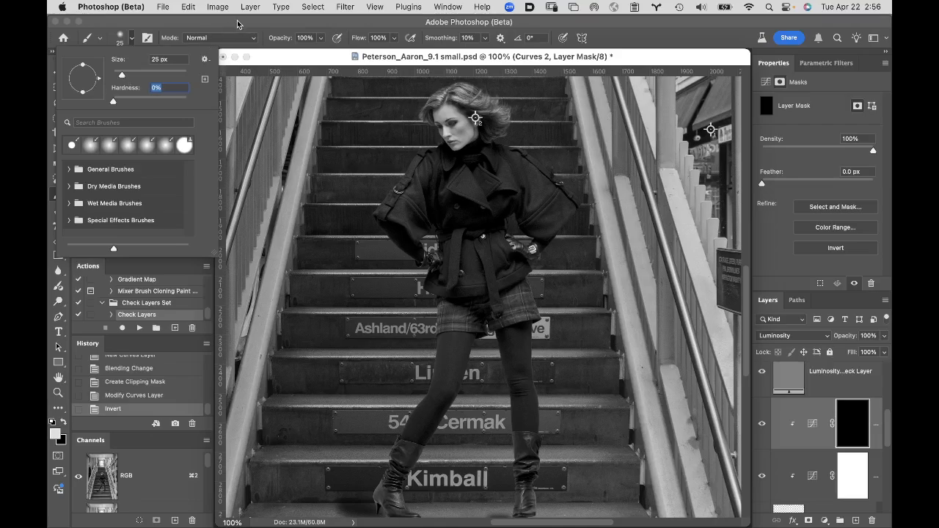
pyautogui.click(237, 24)
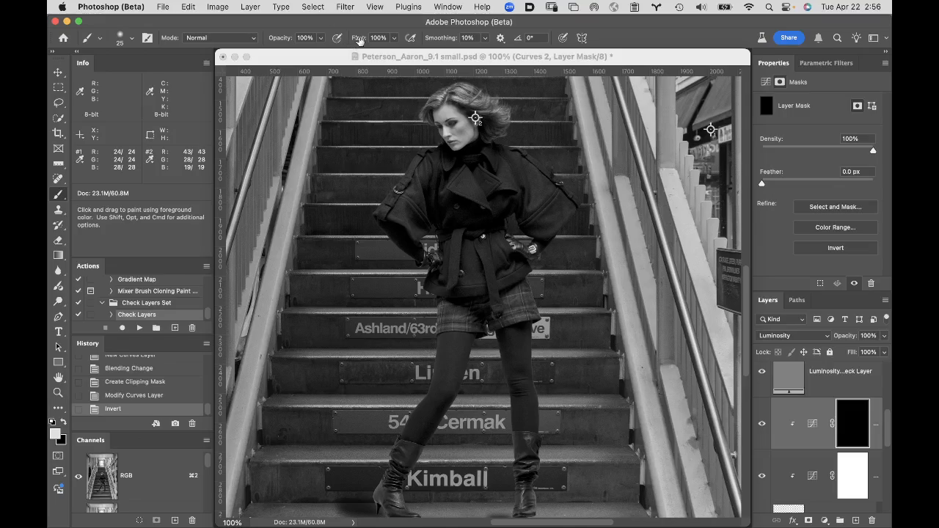
pyautogui.moveTo(358, 38); pyautogui.dragTo(259, 34)
pyautogui.press('Return')
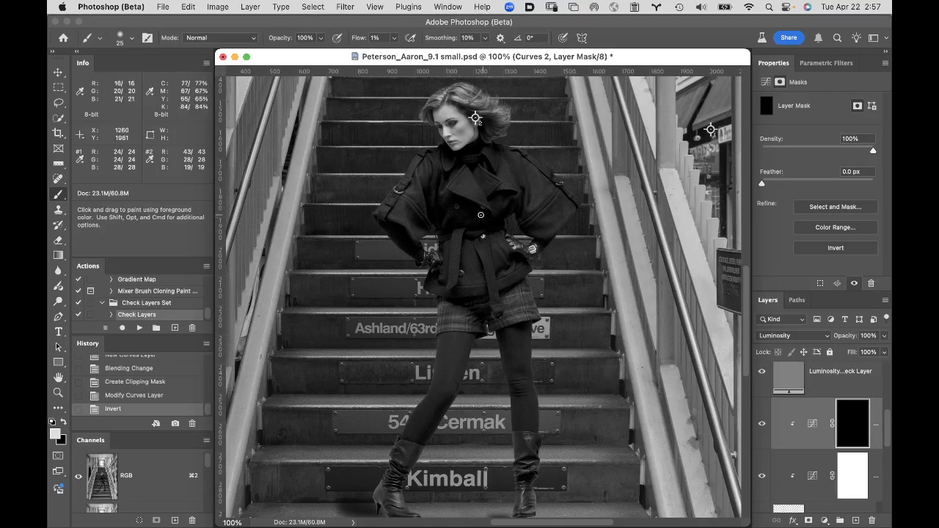
pyautogui.press(']')
pyautogui.press(']')
pyautogui.press(']')
pyautogui.press(']')
pyautogui.press(']')
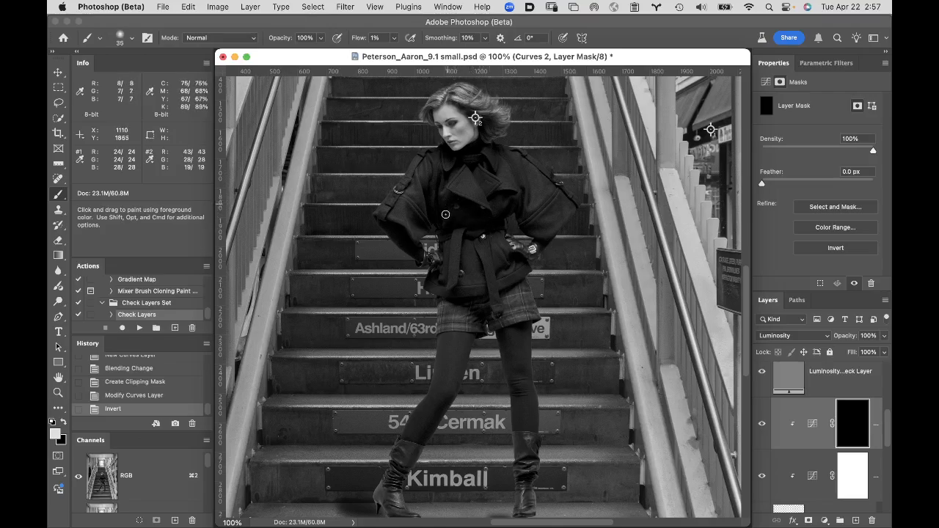
pyautogui.press(']')
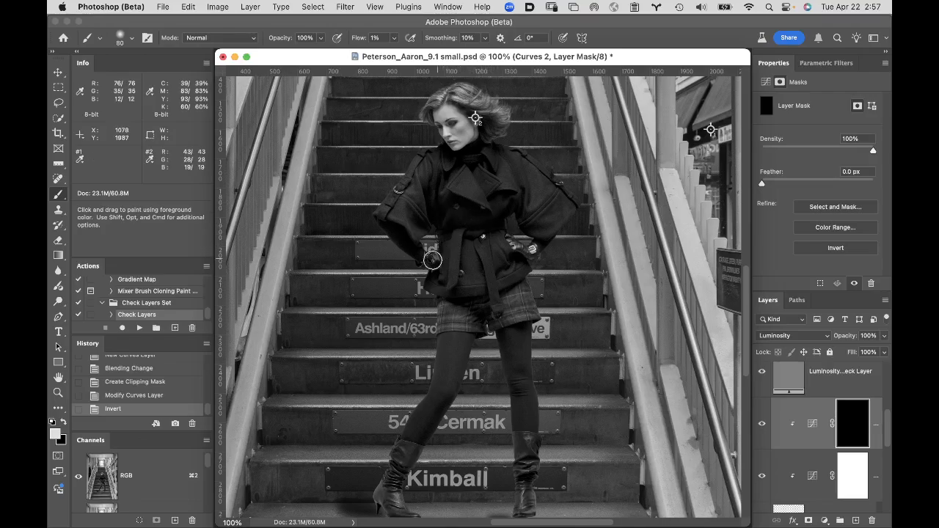
# Step: Paint the Curves 2 mask over the model's jacket and shorts to lift the dark areas, raising the brush flow to 4%
pyautogui.moveTo(451, 201); pyautogui.dragTo(446, 210)
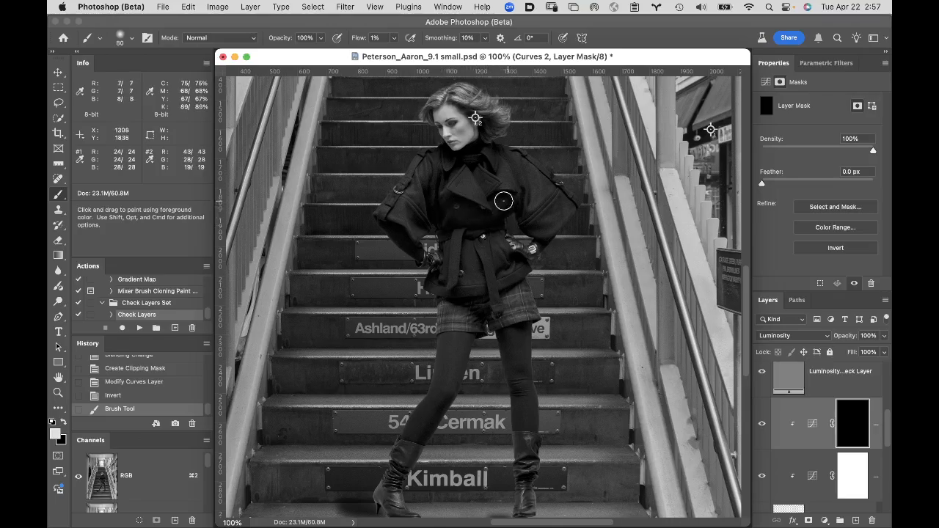
pyautogui.moveTo(440, 201); pyautogui.dragTo(447, 183)
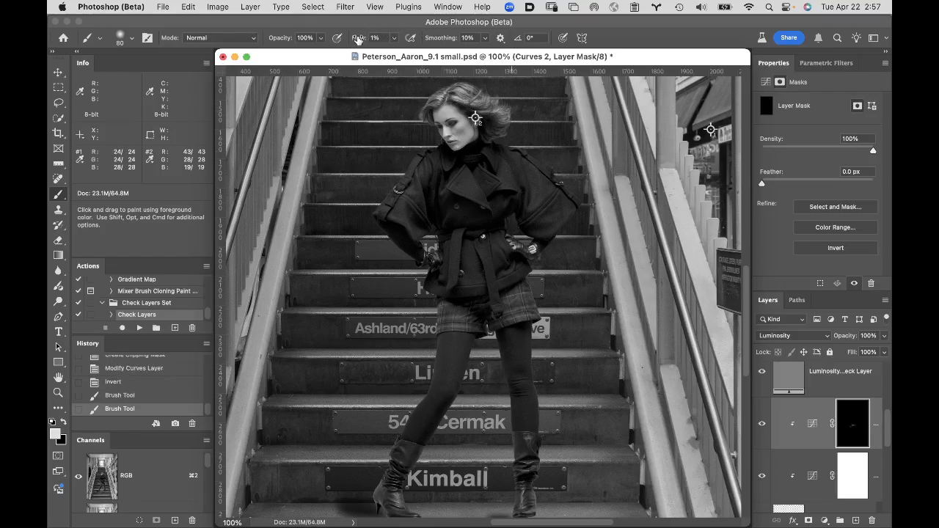
pyautogui.moveTo(357, 38); pyautogui.dragTo(360, 39)
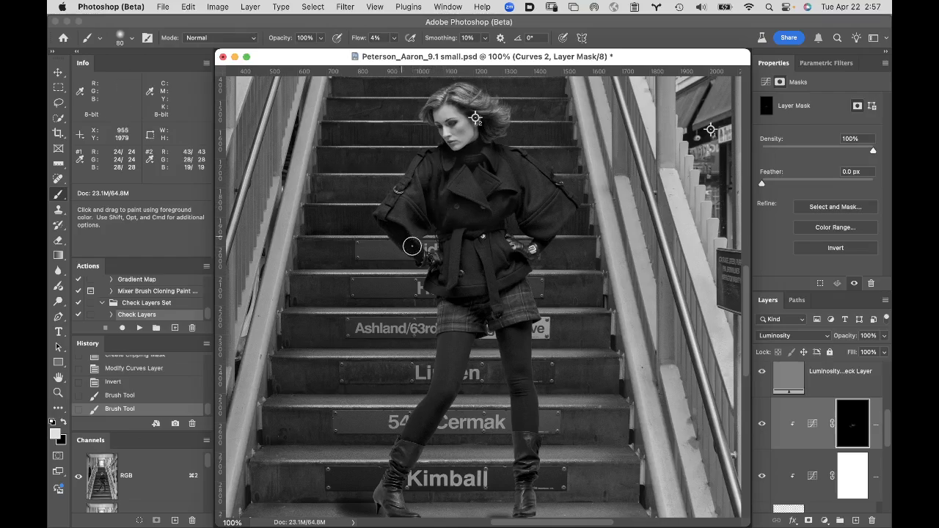
pyautogui.moveTo(413, 245); pyautogui.dragTo(429, 245)
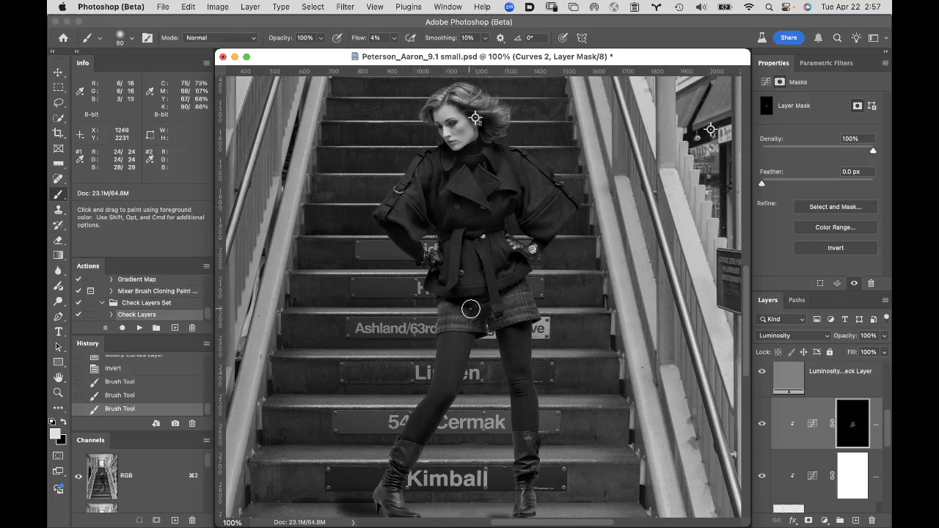
pyautogui.moveTo(485, 308); pyautogui.dragTo(489, 302)
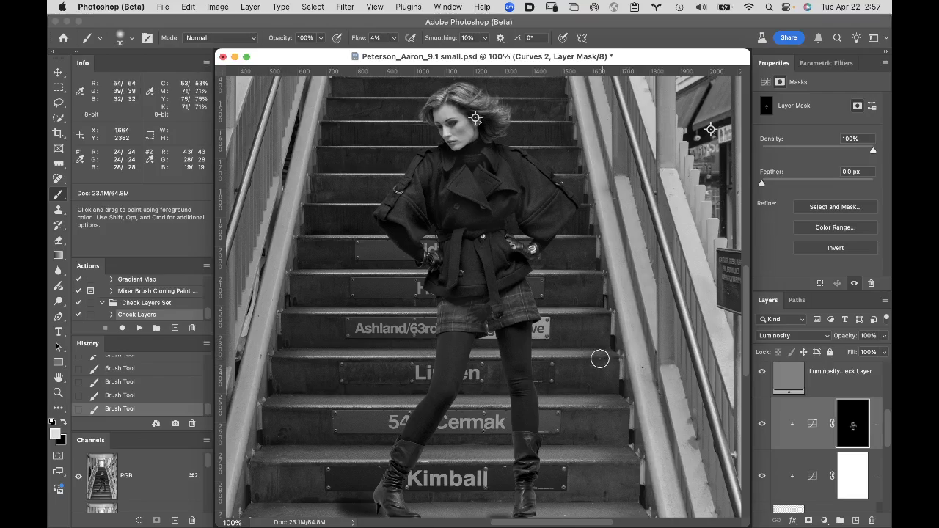
pyautogui.keyDown('alt'); pyautogui.click(572, 359); pyautogui.keyUp('alt')
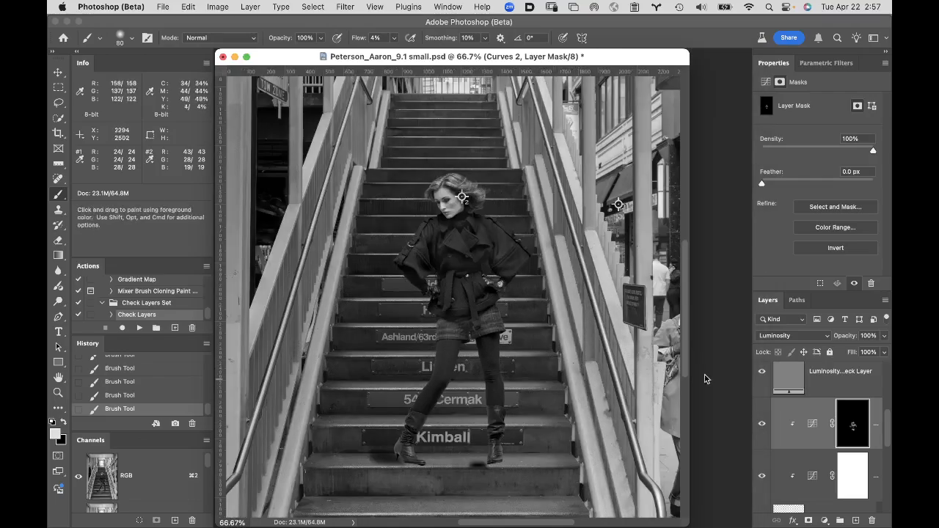
# Step: Hide the Luminosity Check Layer and switch off both Curves layers to compare the model without the corrections
pyautogui.click(762, 373)
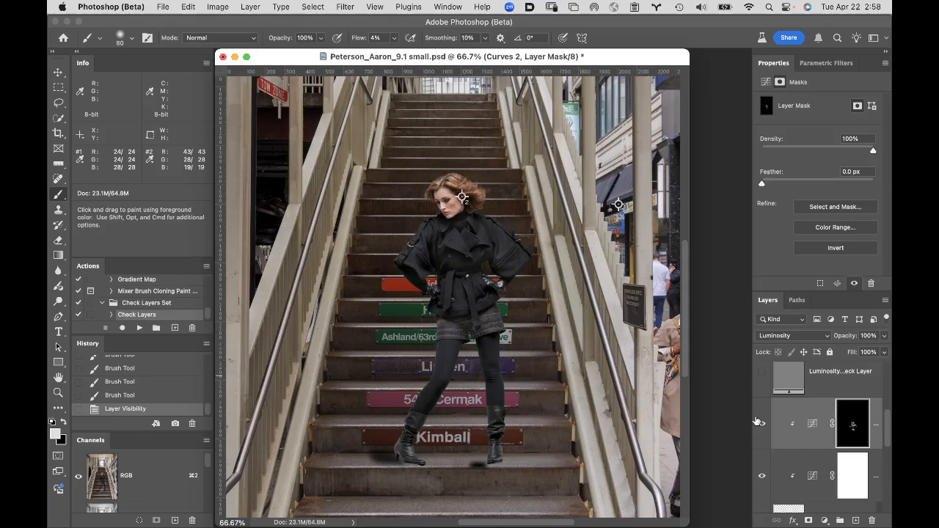
pyautogui.moveTo(763, 478); pyautogui.dragTo(761, 452)
pyautogui.click(760, 470)
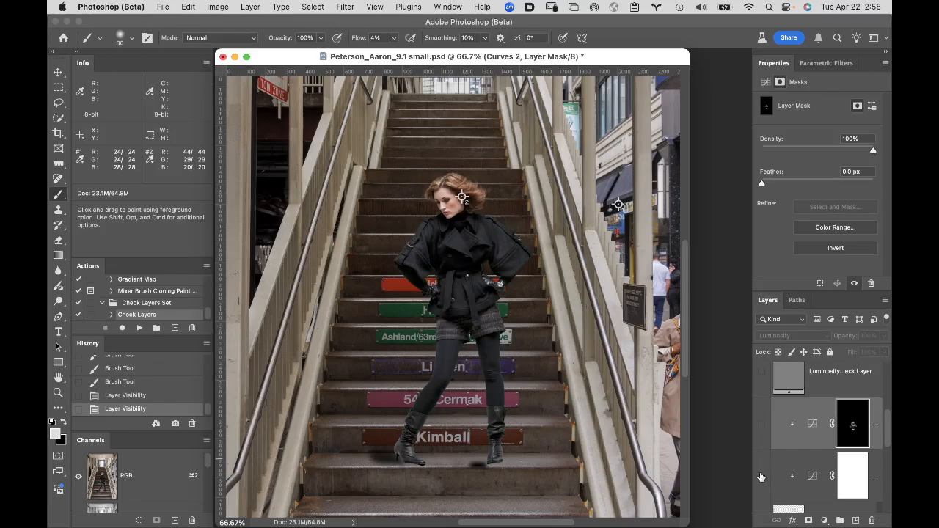
# Step: Compare the model with and without the Curves 2 correction, and switch both Curves layers back on
pyautogui.click(767, 437)
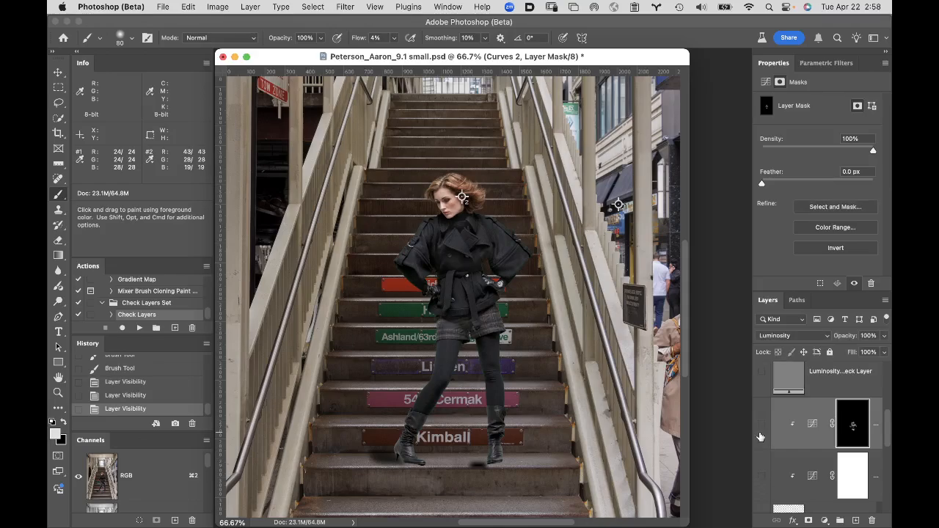
pyautogui.click(762, 425)
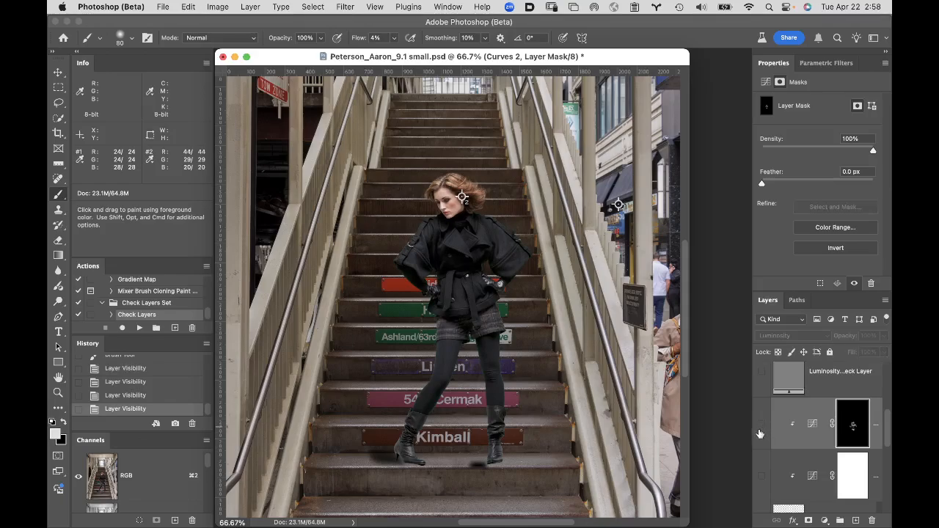
pyautogui.moveTo(763, 481); pyautogui.dragTo(762, 425)
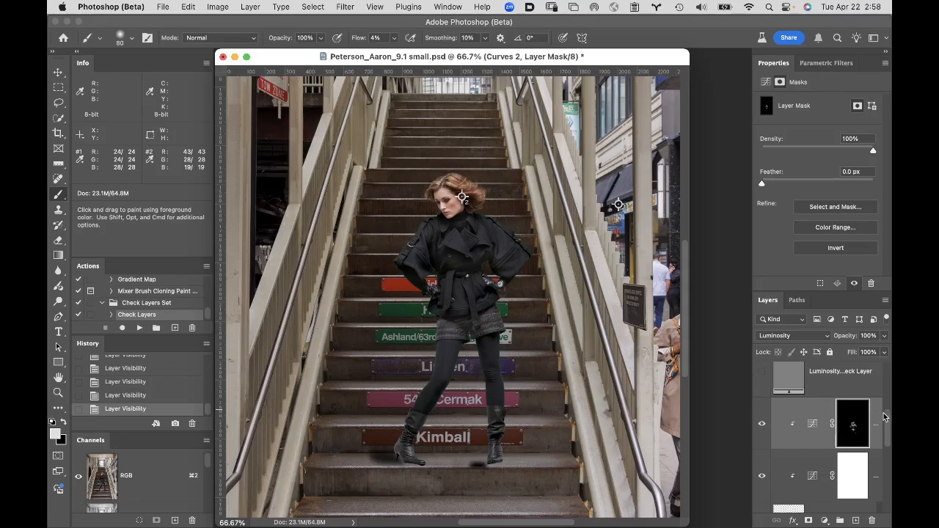
# Step: Turn on the Saturation Check Layer, toggling it off and on to compare the model's saturation with the stairs
pyautogui.scroll(-1, 887, 424)
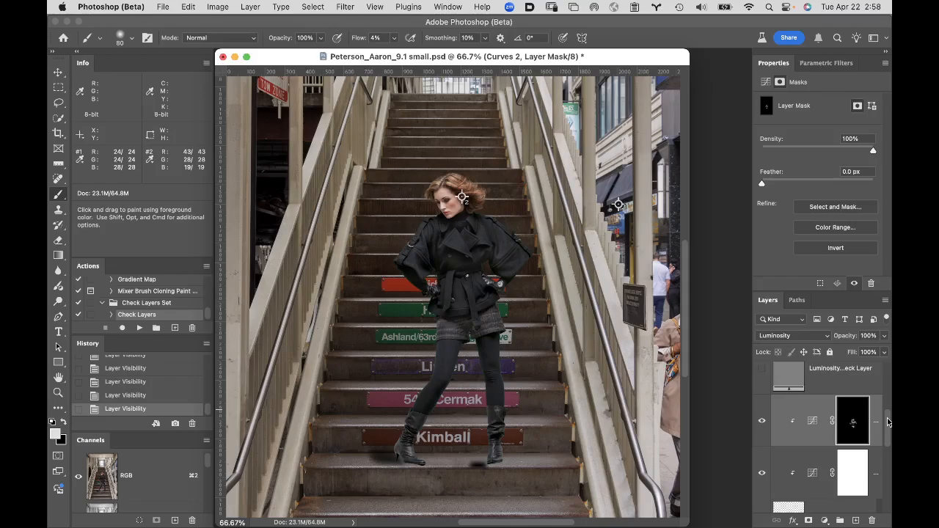
pyautogui.scroll(1, 887, 417)
pyautogui.moveTo(887, 415); pyautogui.dragTo(887, 401)
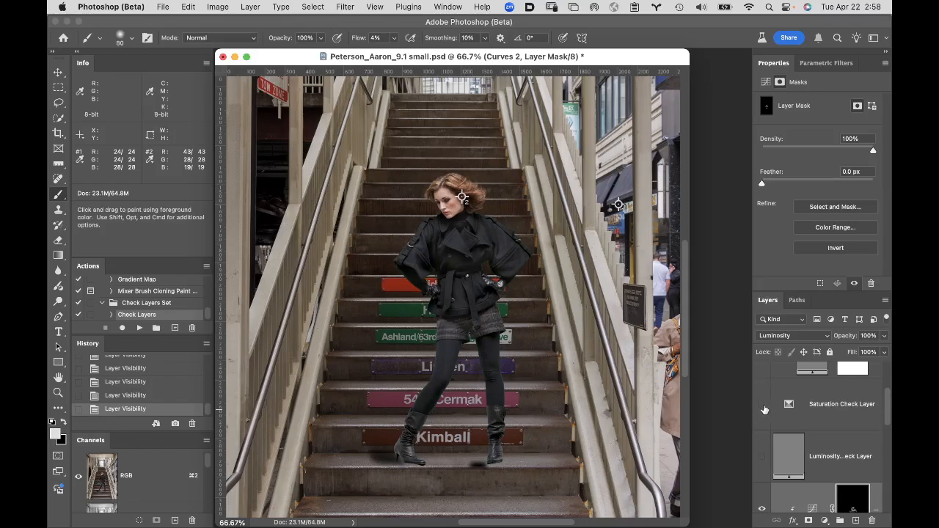
pyautogui.click(761, 405)
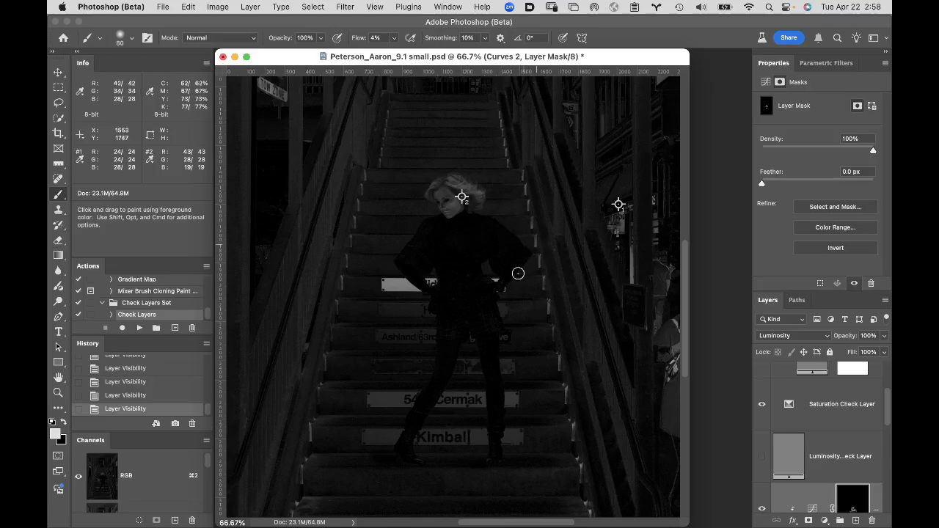
pyautogui.click(762, 404)
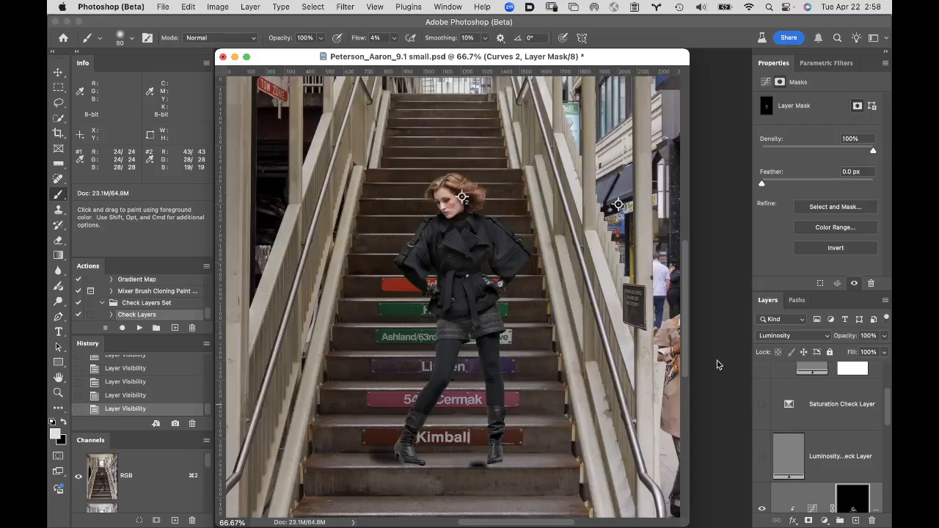
pyautogui.click(762, 404)
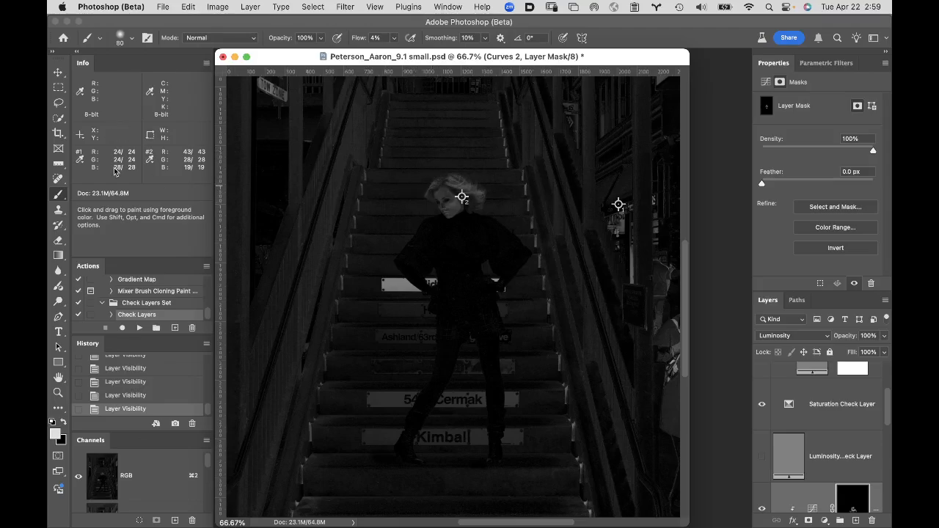
# Step: Switch to the Color Sampler Tool and clear all color samplers from the image
pyautogui.click(61, 195)
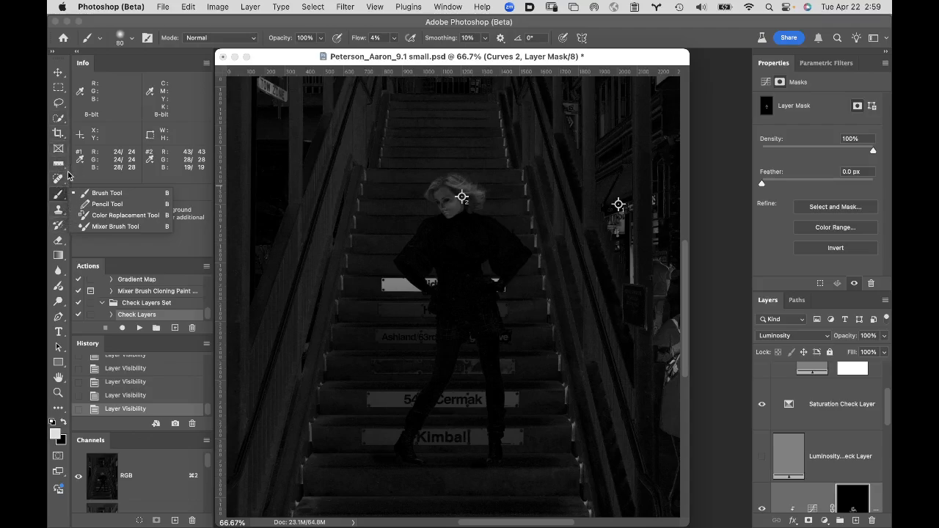
pyautogui.click(65, 168)
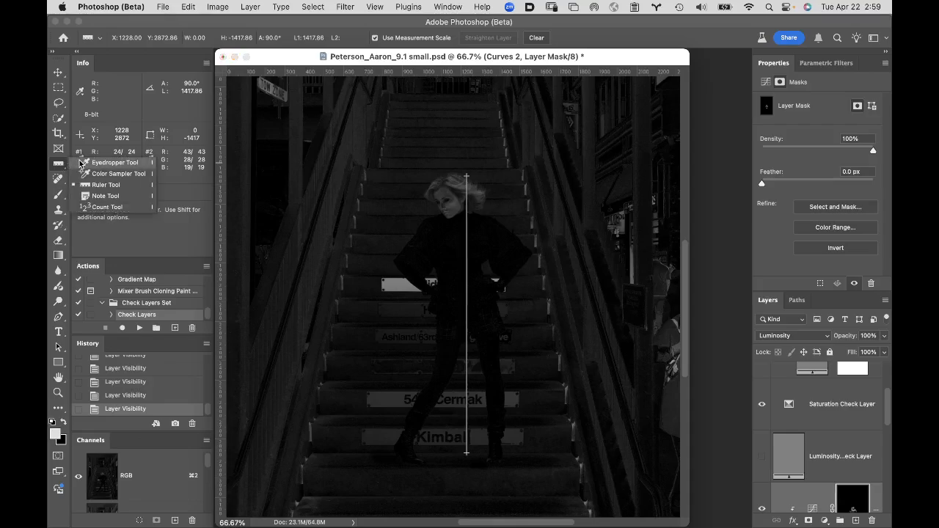
pyautogui.click(124, 176)
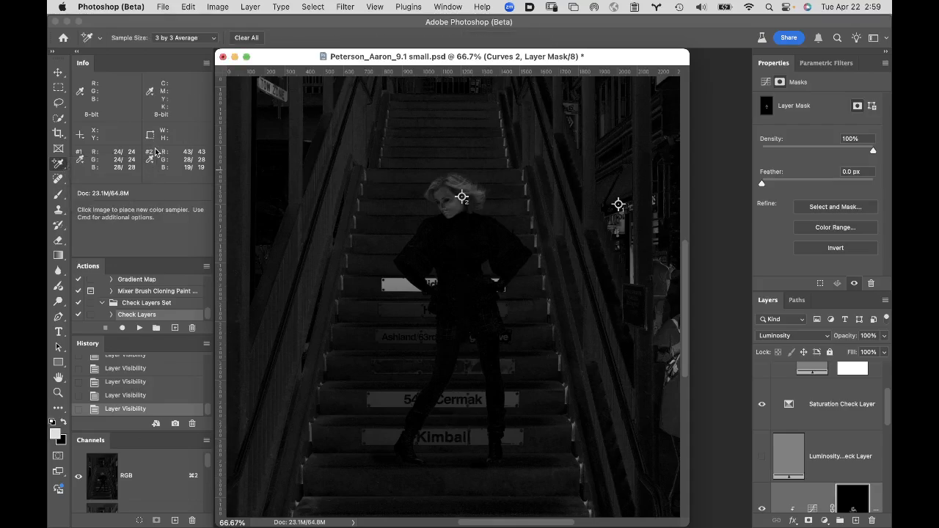
pyautogui.click(247, 37)
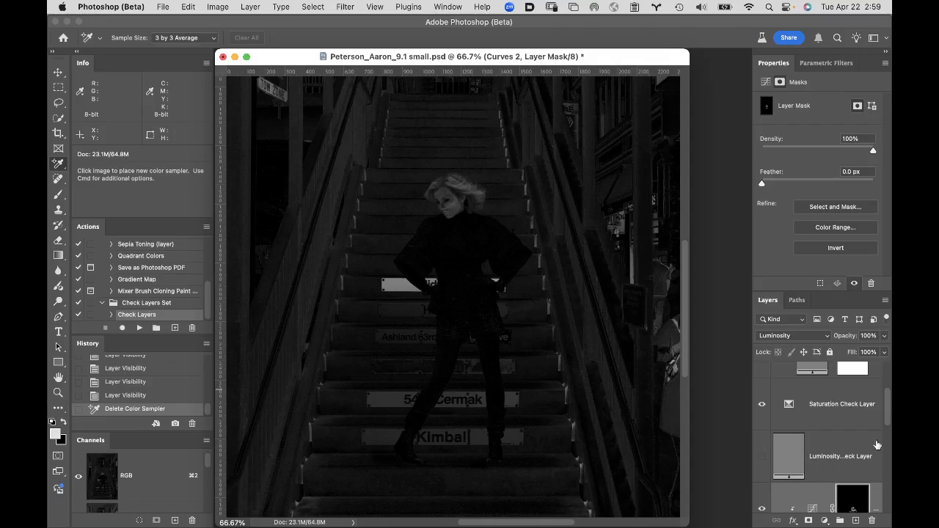
# Step: Add a Hue/Saturation adjustment layer above Curves 2, set its blend mode to Saturation and clip it to the layer below
pyautogui.moveTo(888, 417); pyautogui.dragTo(889, 431)
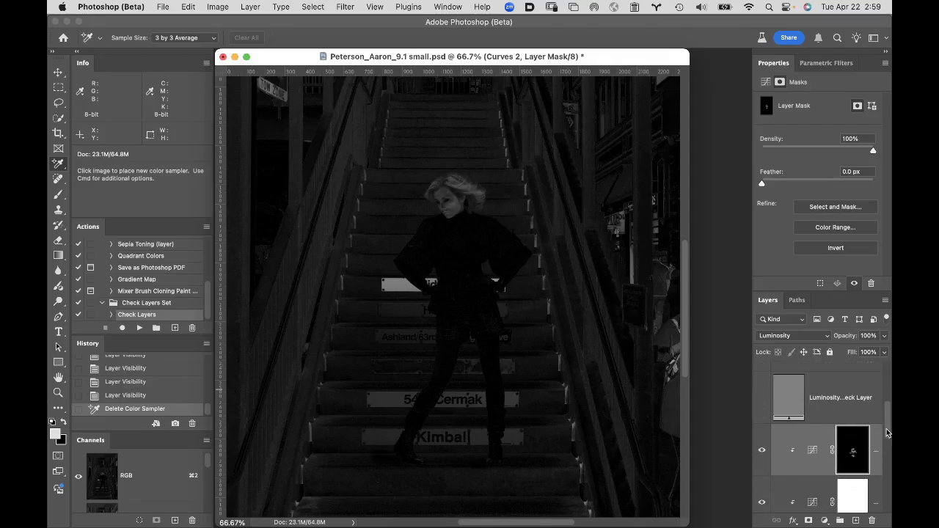
pyautogui.click(812, 443)
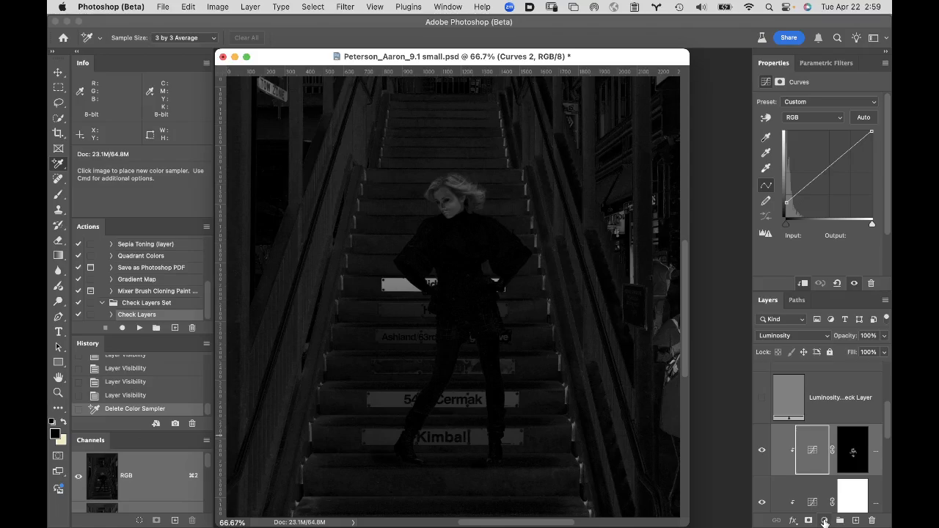
pyautogui.click(823, 521)
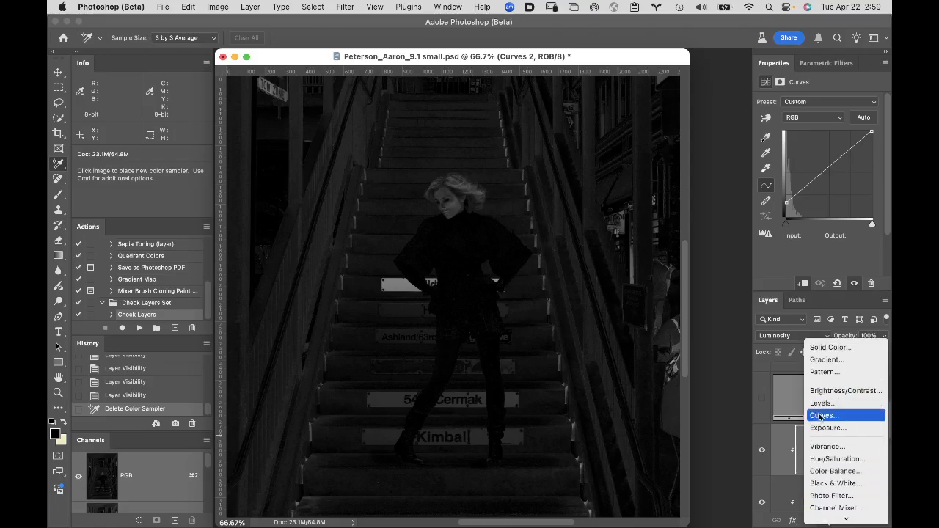
pyautogui.click(837, 458)
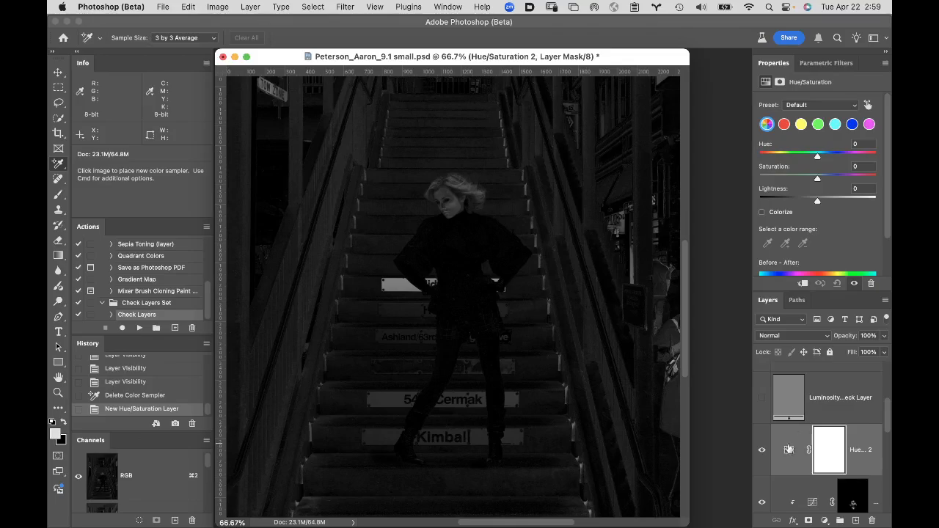
pyautogui.click(791, 335)
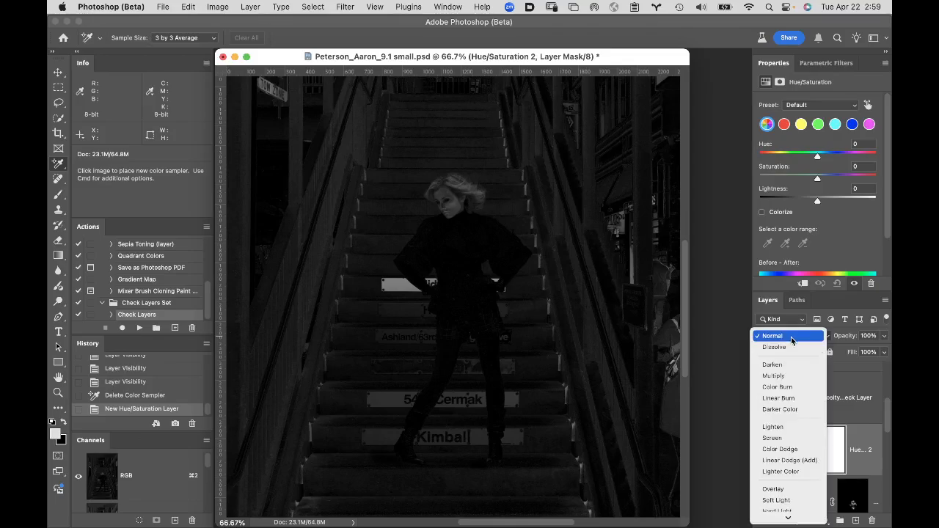
pyautogui.moveTo(788, 527)
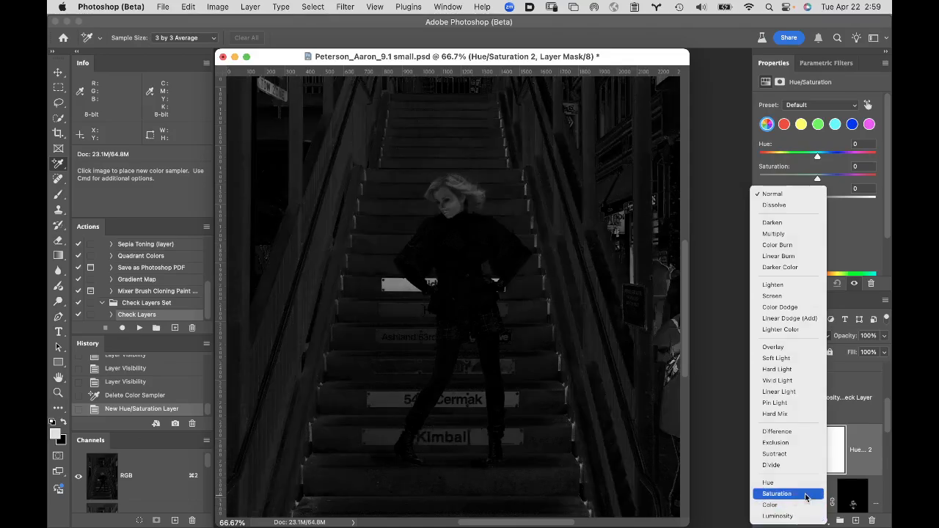
pyautogui.click(792, 496)
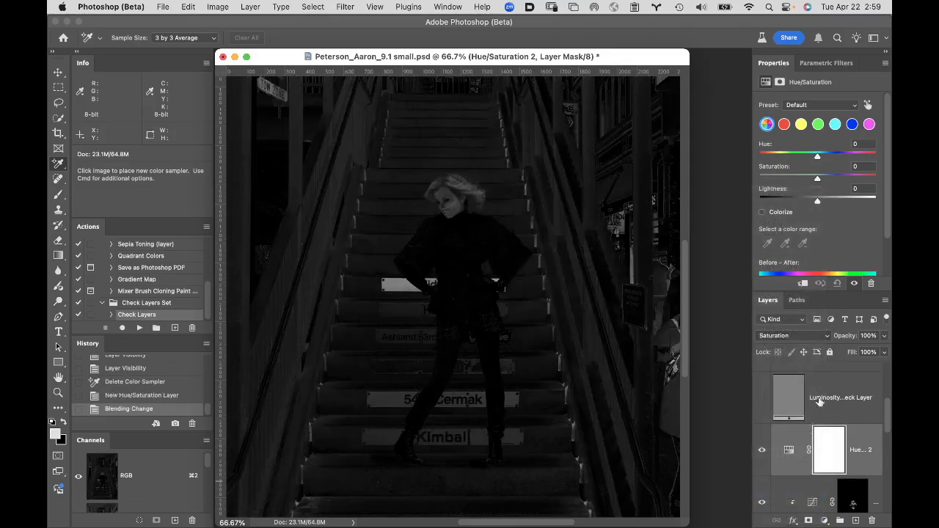
pyautogui.click(804, 473)
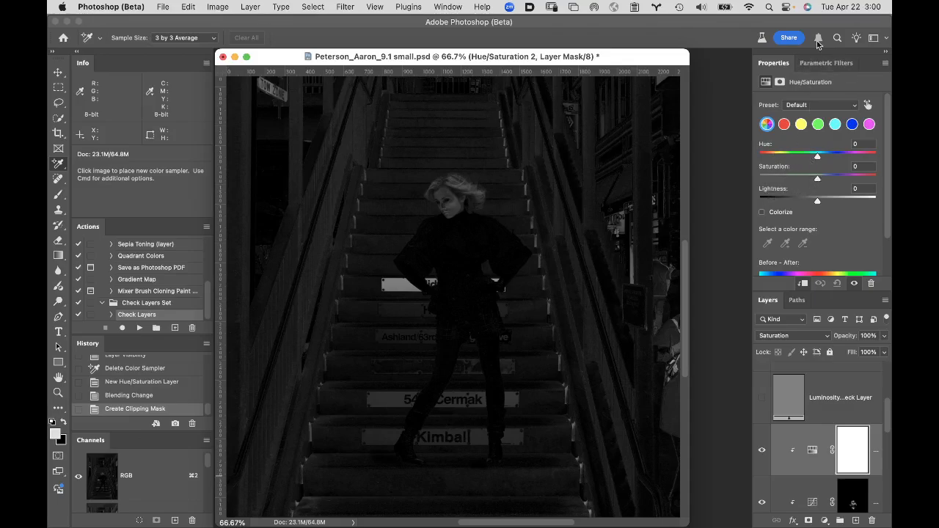
# Step: Set the Hue/Saturation adjustment's saturation to -29 and hide the Saturation Check Layer
pyautogui.moveTo(817, 179); pyautogui.dragTo(804, 181)
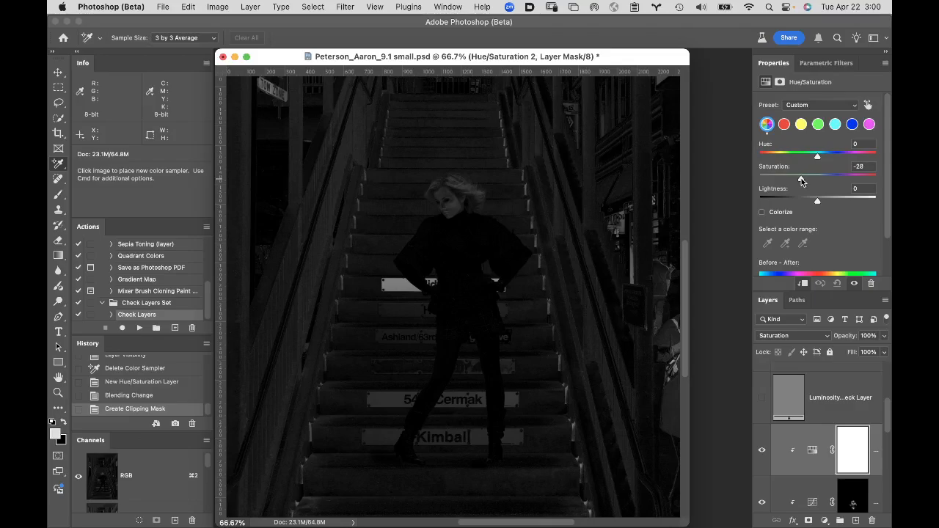
pyautogui.moveTo(802, 181); pyautogui.dragTo(801, 180)
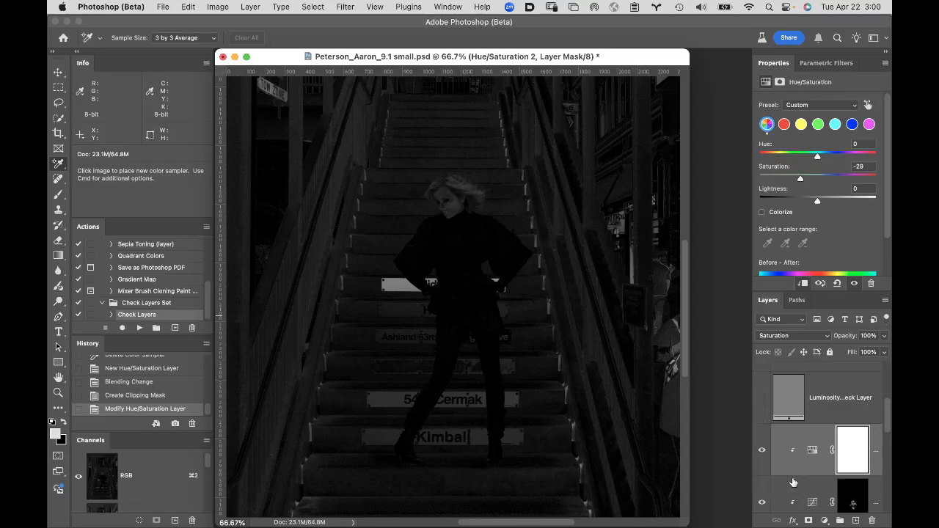
pyautogui.moveTo(886, 406); pyautogui.dragTo(880, 395)
pyautogui.click(761, 389)
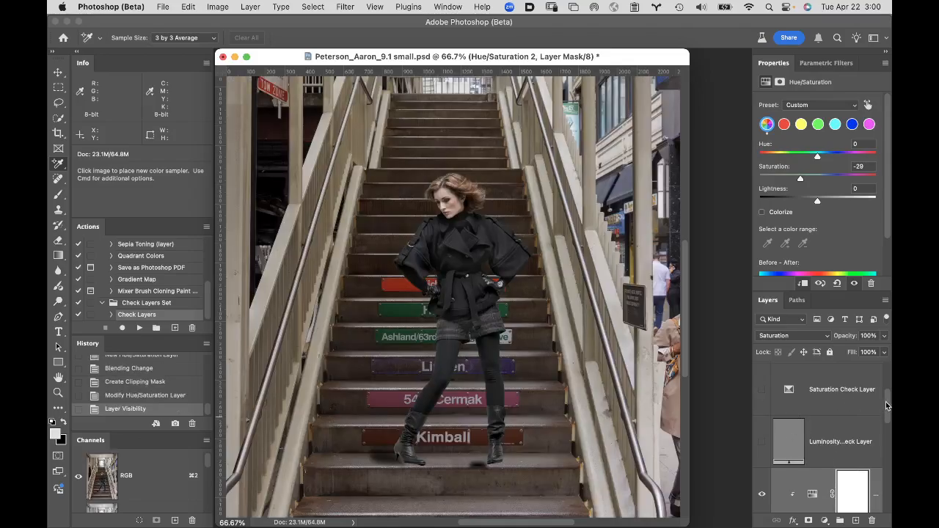
# Step: Toggle the Hue/Saturation 2 layer off and on to compare the model before and after desaturation
pyautogui.moveTo(886, 408); pyautogui.dragTo(886, 416)
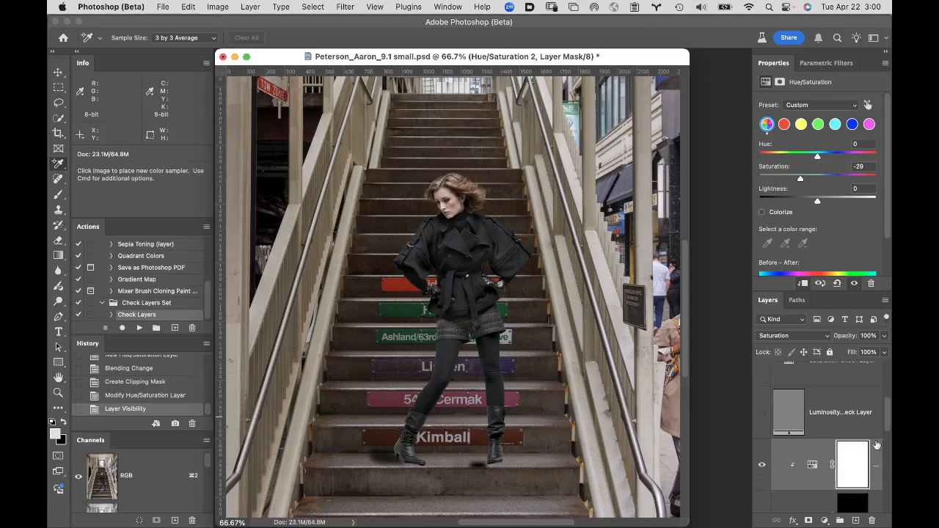
pyautogui.click(762, 467)
pyautogui.click(763, 467)
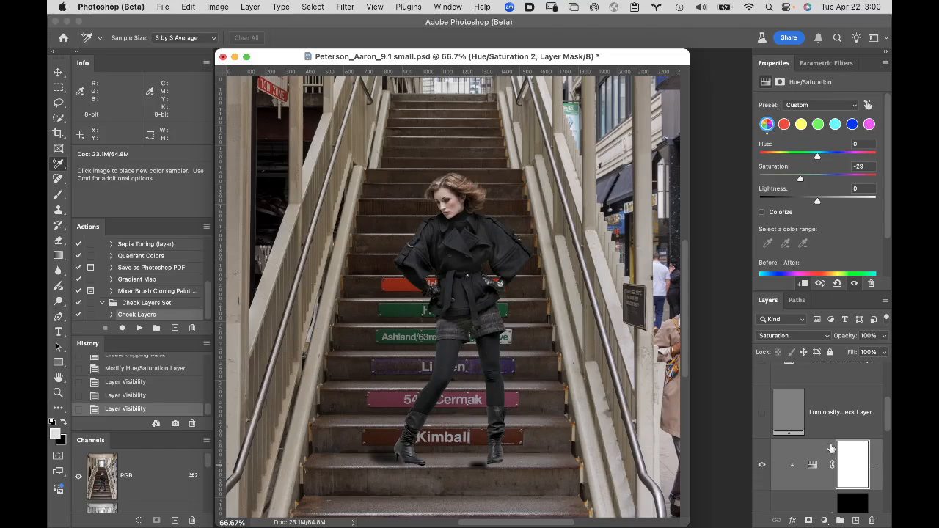
# Step: Show the Color Check Layers group and toggle its Hue/Saturation layer off and on to compare the hues
pyautogui.moveTo(889, 415); pyautogui.dragTo(885, 356)
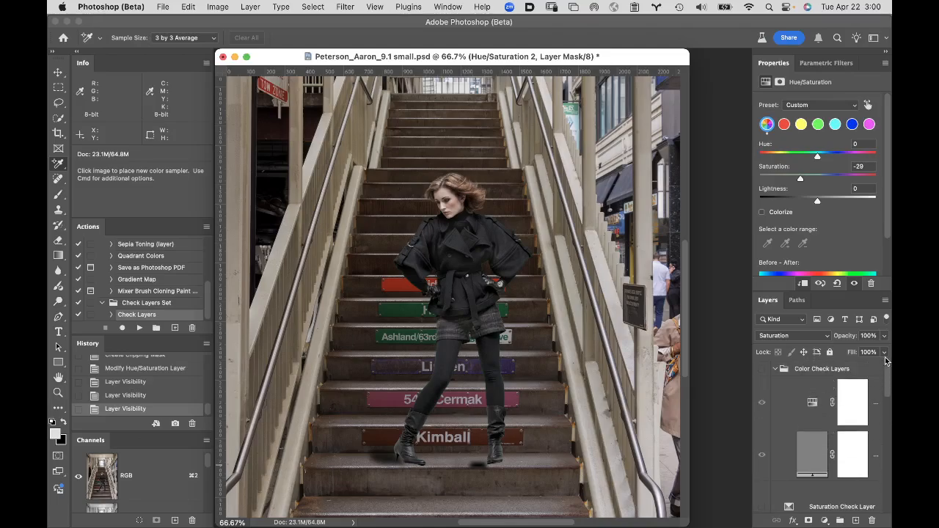
pyautogui.click(762, 403)
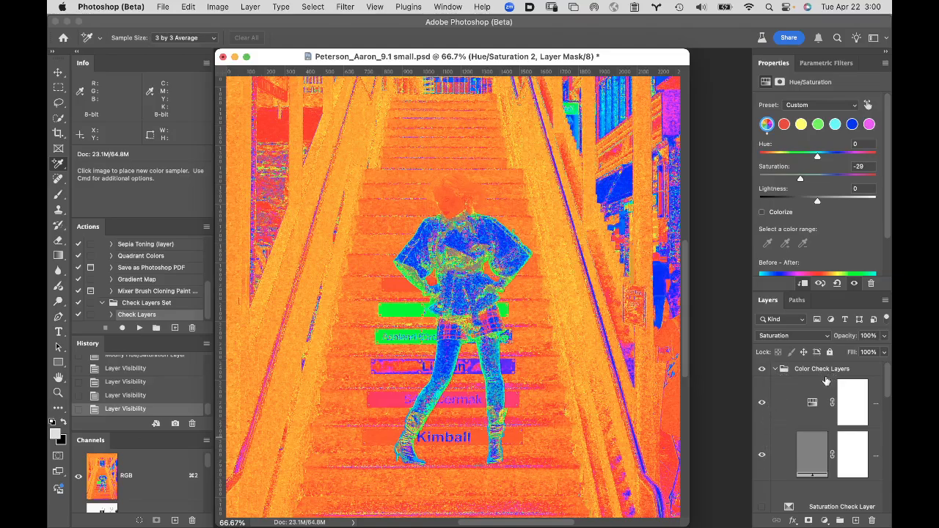
pyautogui.click(762, 403)
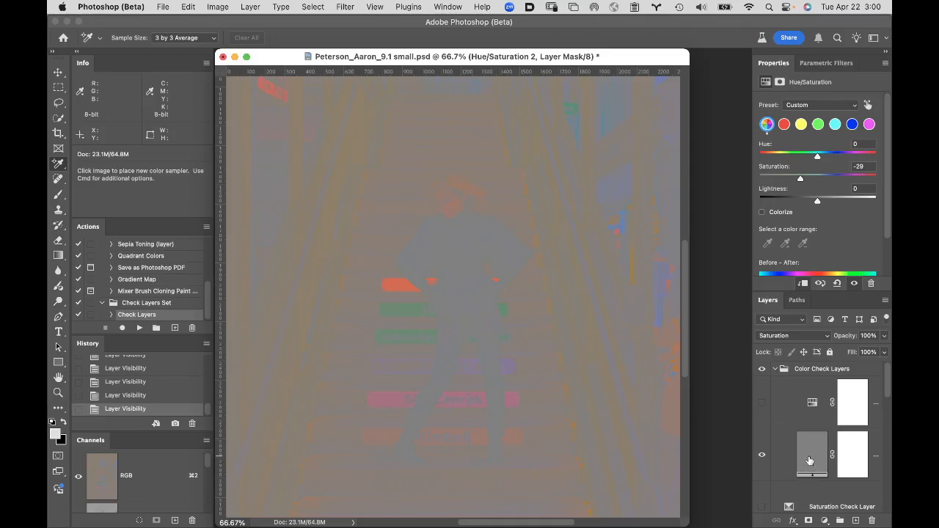
pyautogui.click(761, 403)
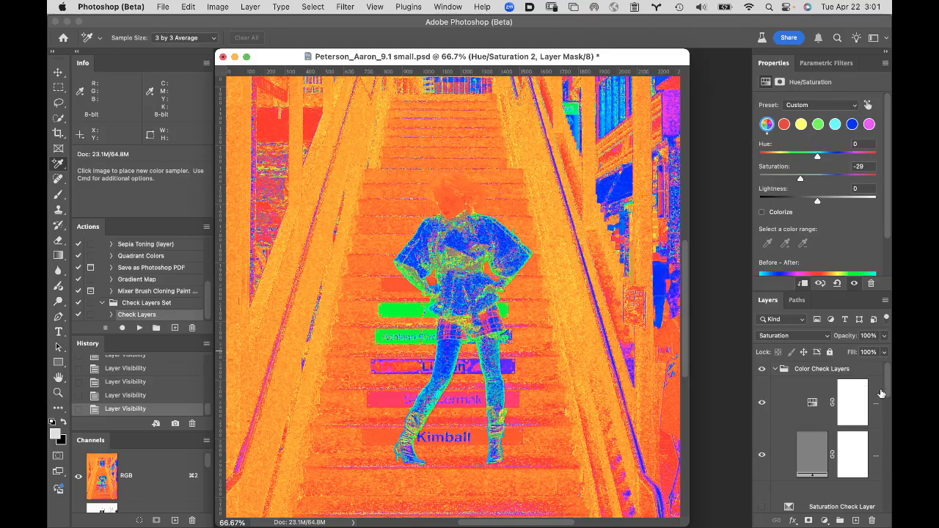
# Step: Add a Color Balance adjustment layer above Hue/Saturation 2, set its blend mode to Color and clip it to the layer below
pyautogui.scroll(-5, 889, 394)
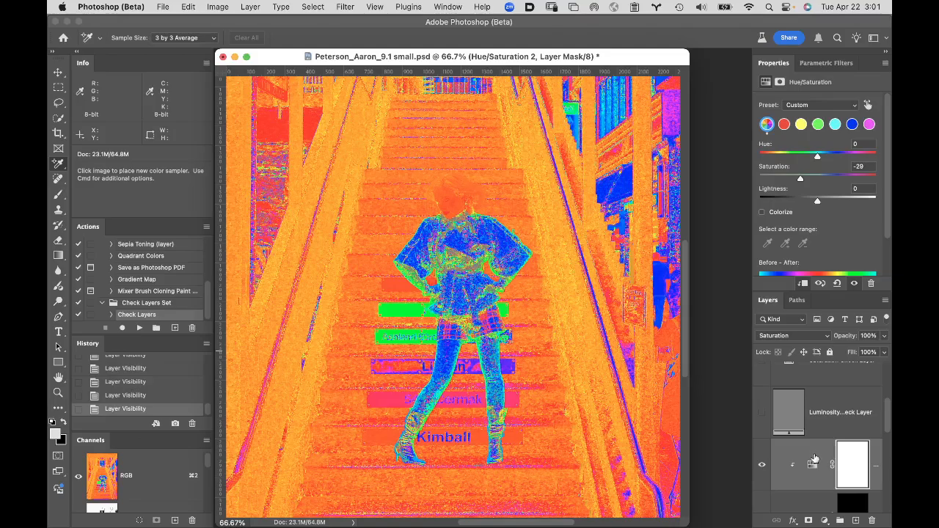
pyautogui.click(813, 461)
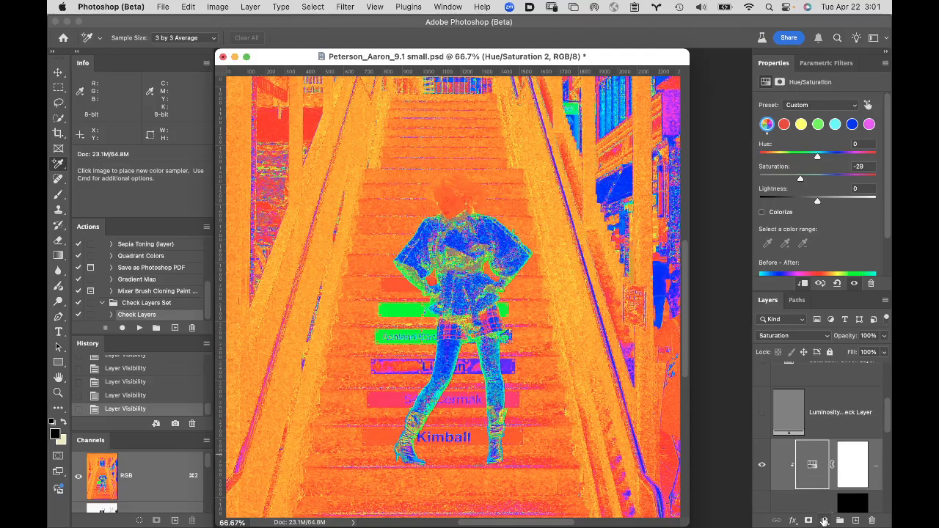
pyautogui.click(823, 521)
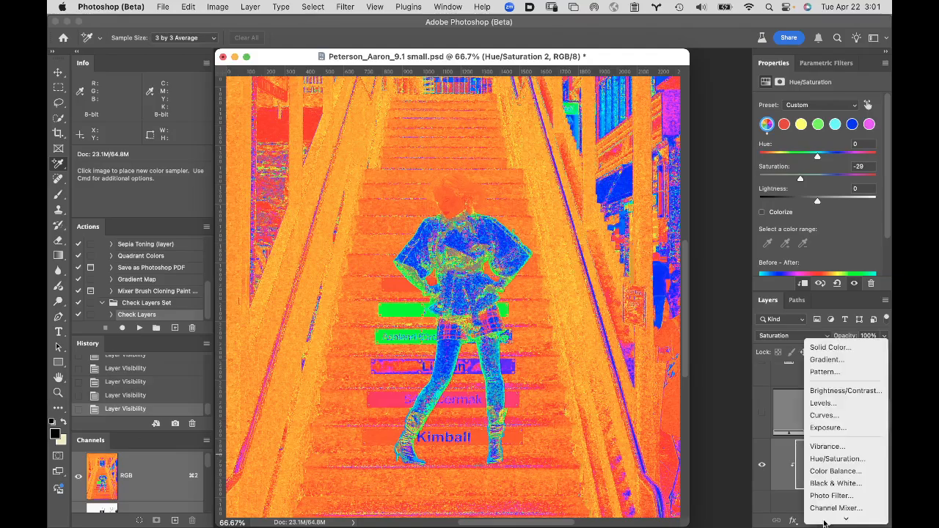
pyautogui.scroll(-3, 823, 518)
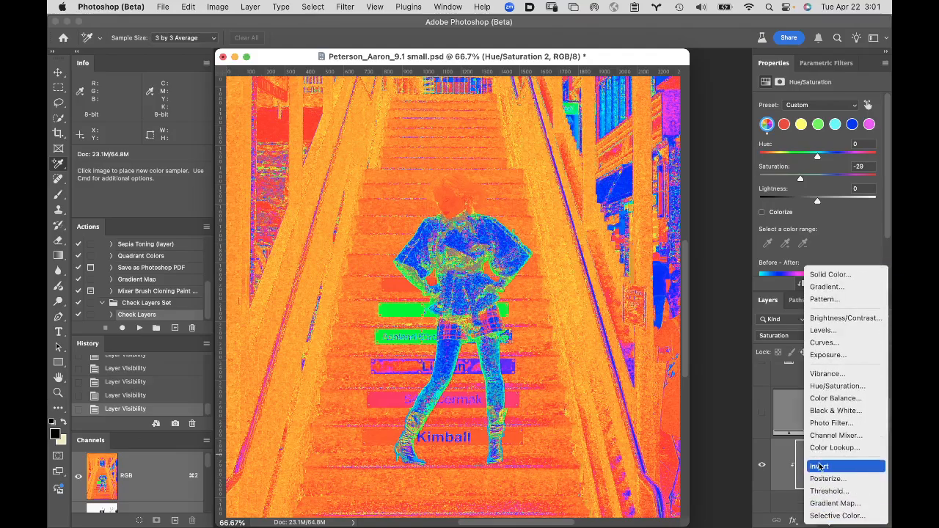
pyautogui.click(836, 398)
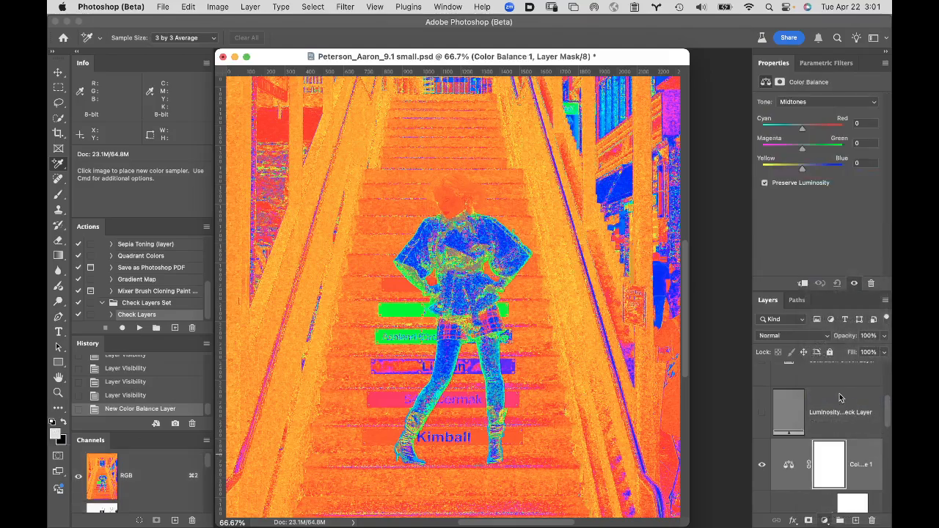
pyautogui.click(791, 336)
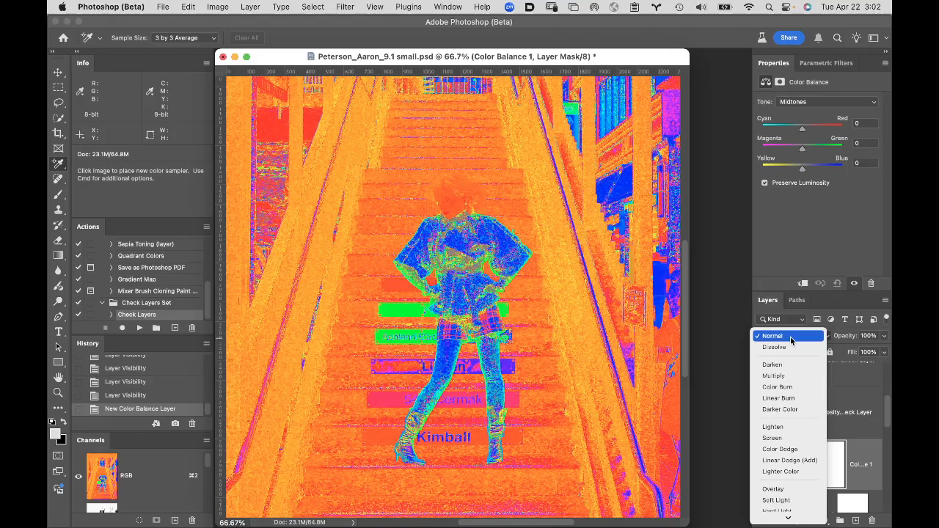
pyautogui.moveTo(789, 516)
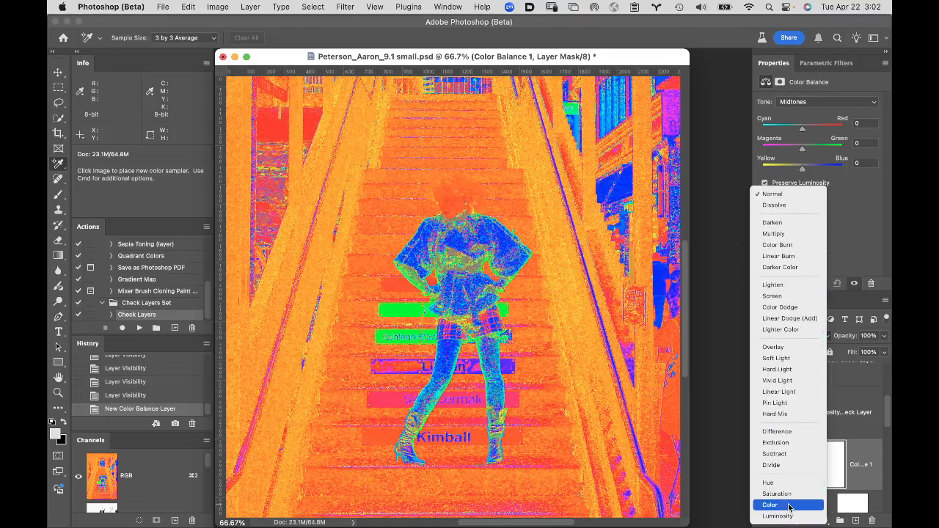
pyautogui.click(776, 504)
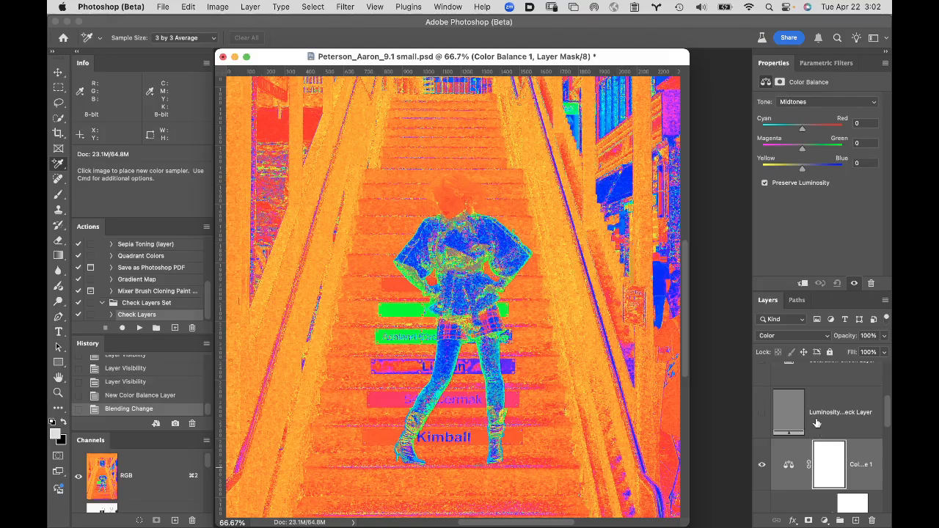
pyautogui.keyDown('alt'); pyautogui.click(807, 490); pyautogui.keyUp('alt')
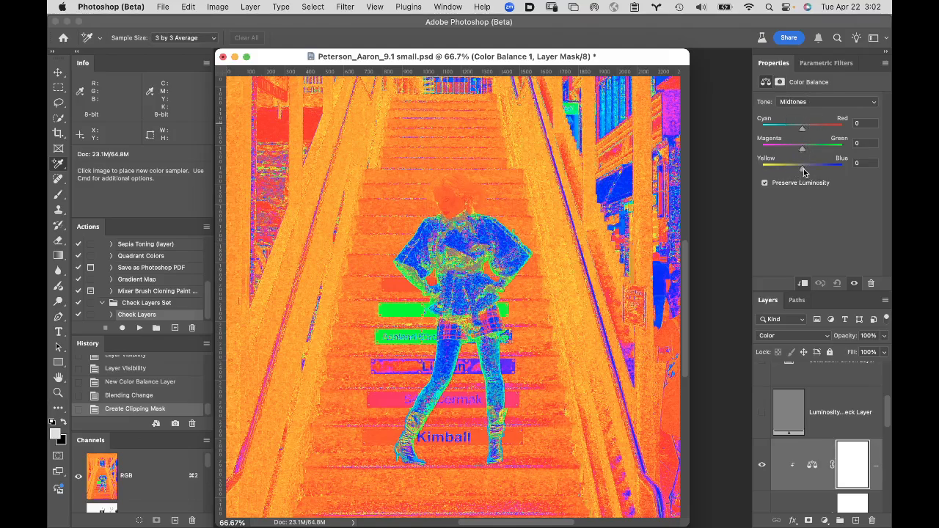
# Step: Set the Color Balance midtones to -4 magenta–green and -10 yellow–blue, and hide the Color Check Layers group
pyautogui.moveTo(804, 172)
pyautogui.mouseDown()
pyautogui.moveTo(762, 172)
pyautogui.moveTo(811, 171)
pyautogui.moveTo(798, 168)
pyautogui.mouseUp()
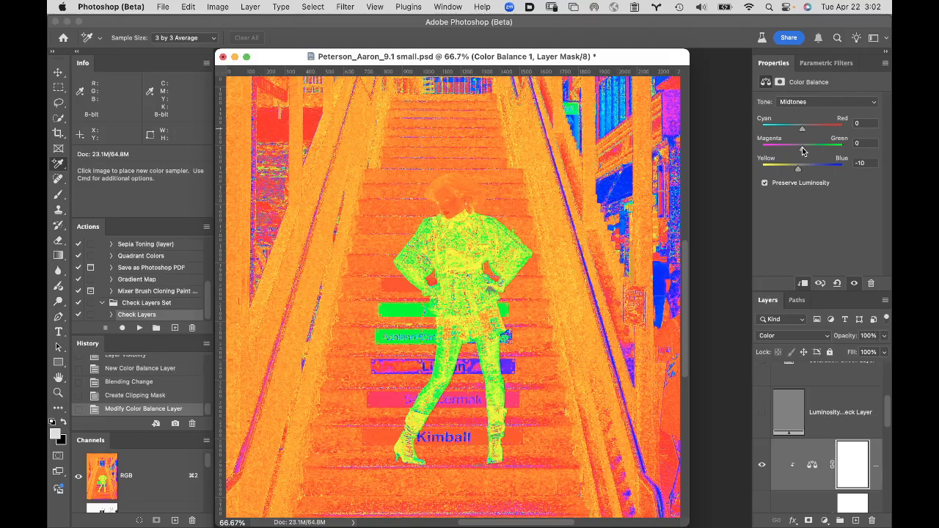
pyautogui.moveTo(803, 150); pyautogui.dragTo(799, 152)
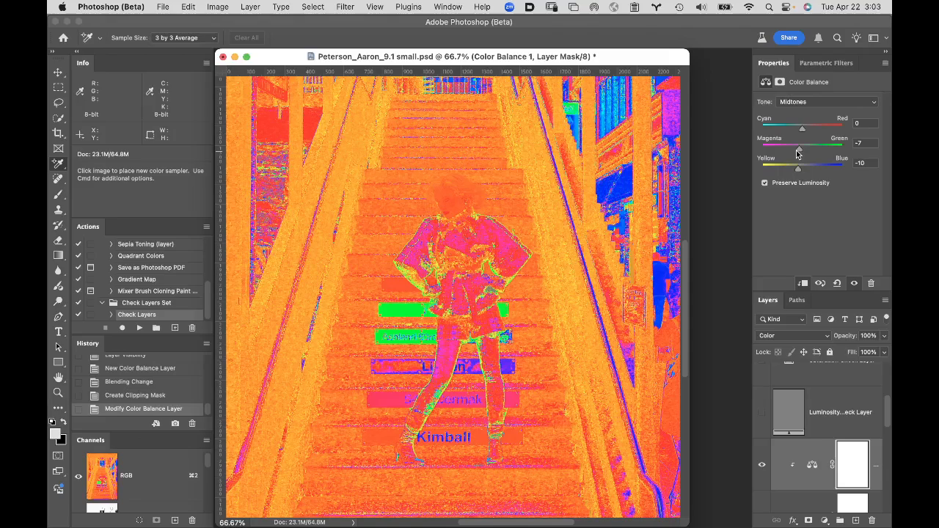
pyautogui.moveTo(797, 154); pyautogui.dragTo(800, 152)
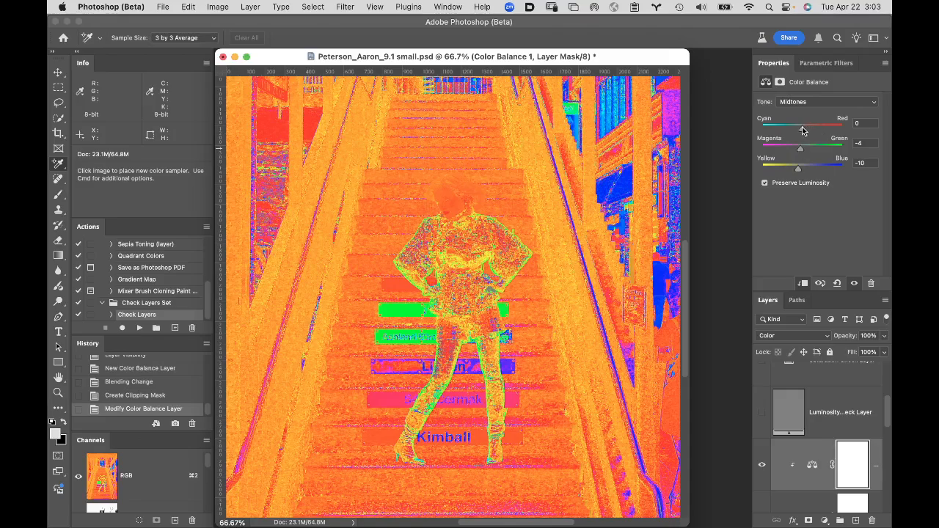
pyautogui.moveTo(805, 131); pyautogui.dragTo(802, 131)
pyautogui.scroll(3, 823, 424)
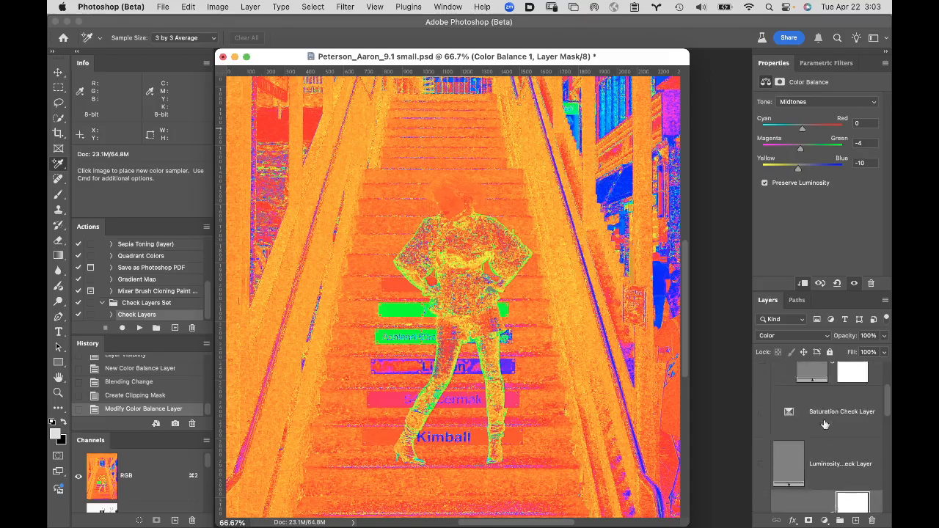
pyautogui.click(760, 369)
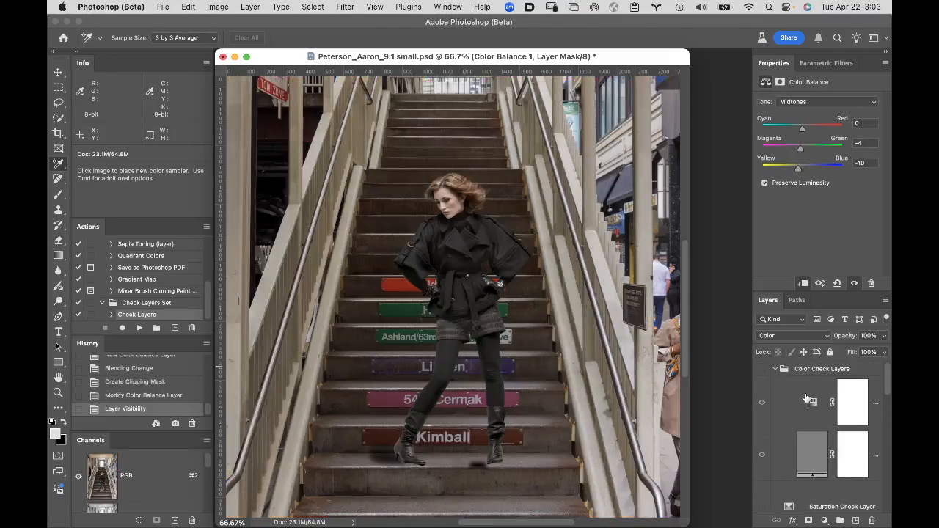
# Step: Toggle the Color Balance layer off and on twice to compare the model before and after the color correction
pyautogui.scroll(-4, 806, 403)
pyautogui.scroll(-4, 806, 404)
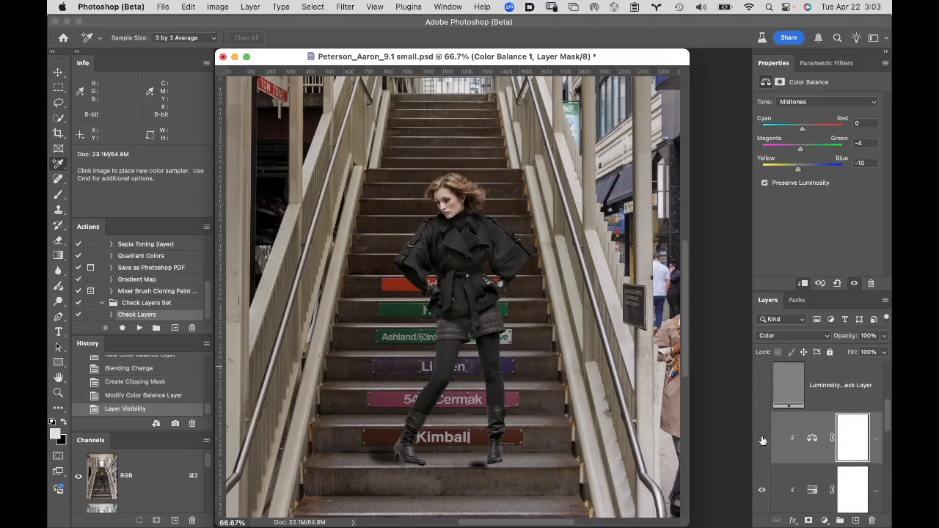
pyautogui.click(762, 439)
pyautogui.click(762, 438)
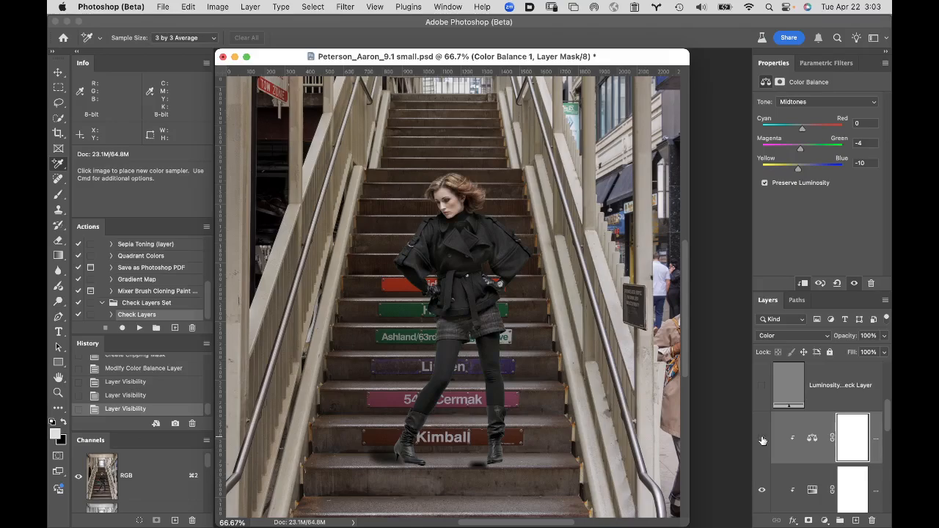
pyautogui.click(762, 439)
pyautogui.click(762, 439)
# Step: Delete the existing Shadow 1 and Shadow 2 layers beneath the model
pyautogui.doubleClick(60, 378)
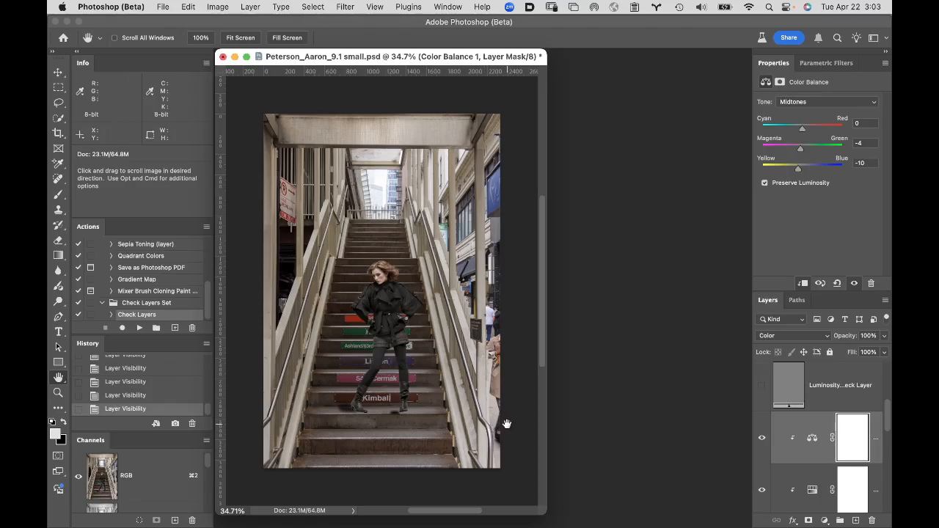
pyautogui.scroll(-5, 815, 466)
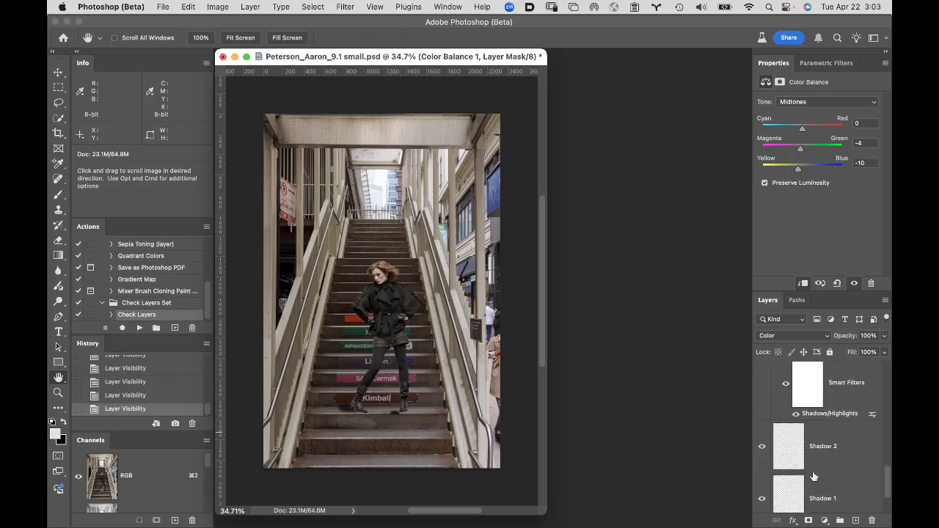
pyautogui.scroll(-2, 813, 477)
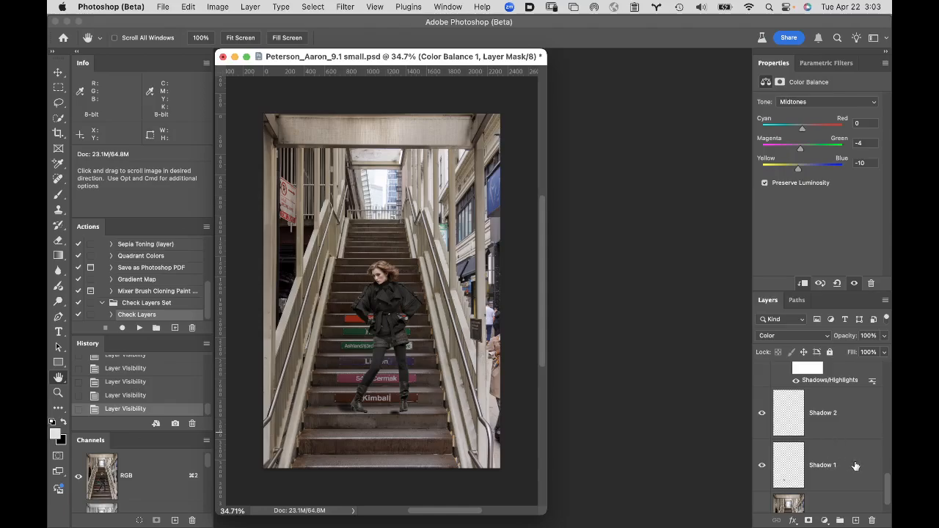
pyautogui.moveTo(855, 466); pyautogui.dragTo(871, 518)
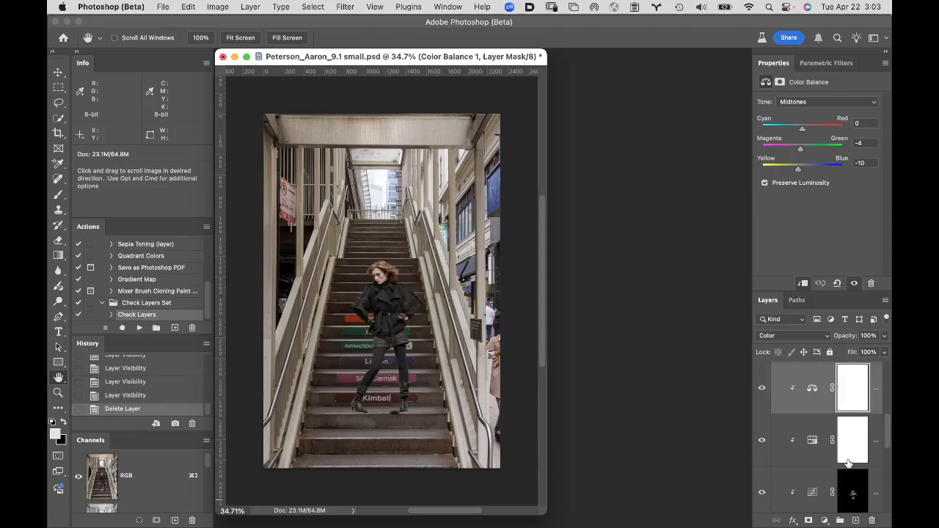
pyautogui.scroll(-3, 848, 462)
pyautogui.moveTo(841, 445); pyautogui.dragTo(871, 519)
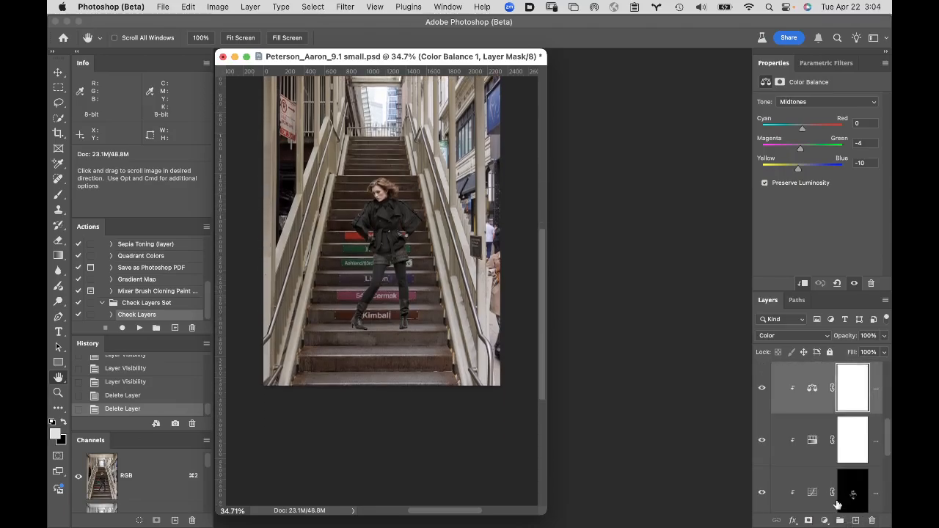
# Step: Create a new empty layer directly above the IMG_8447 staircase layer and name it "shadow 1"
pyautogui.scroll(-5, 838, 505)
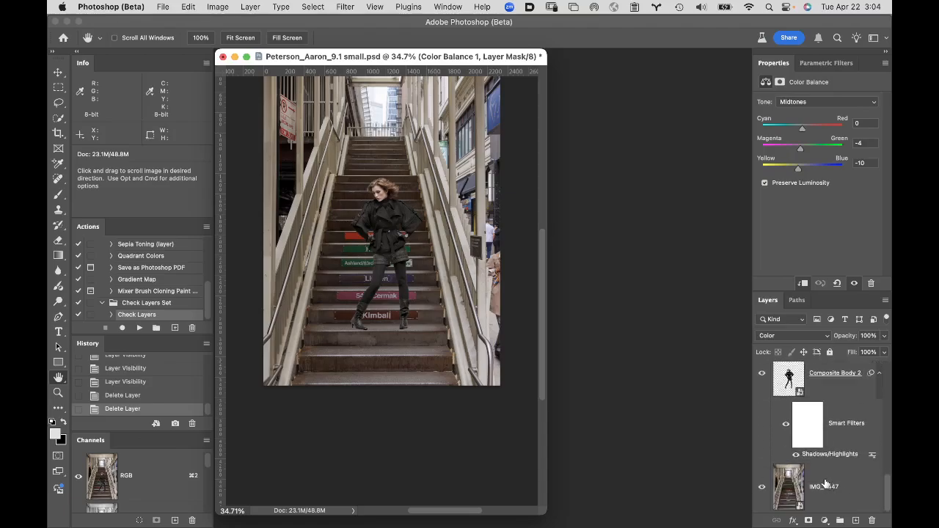
pyautogui.click(824, 482)
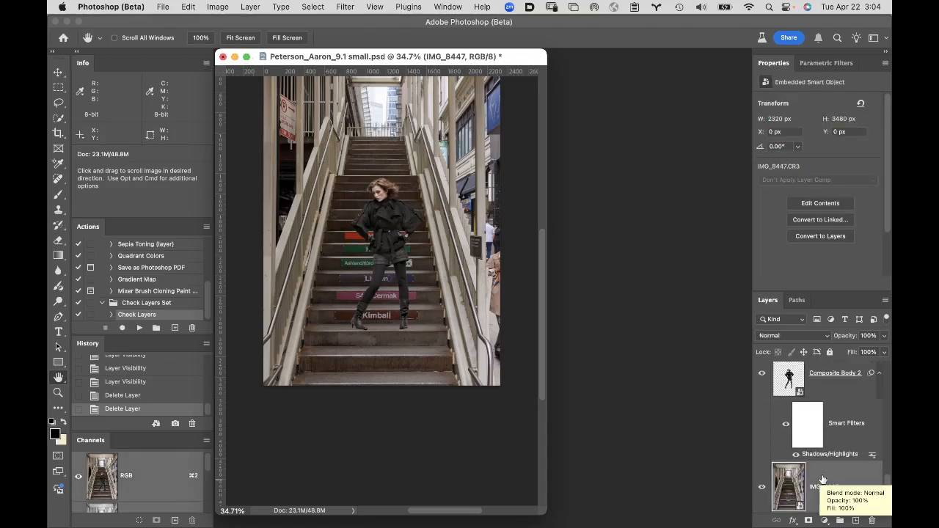
pyautogui.click(855, 521)
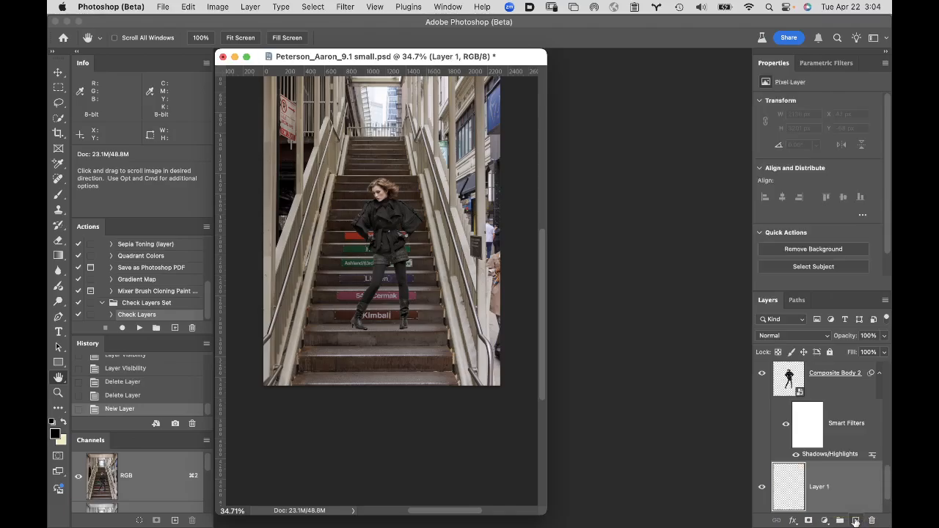
pyautogui.doubleClick(820, 487)
pyautogui.write('sh')
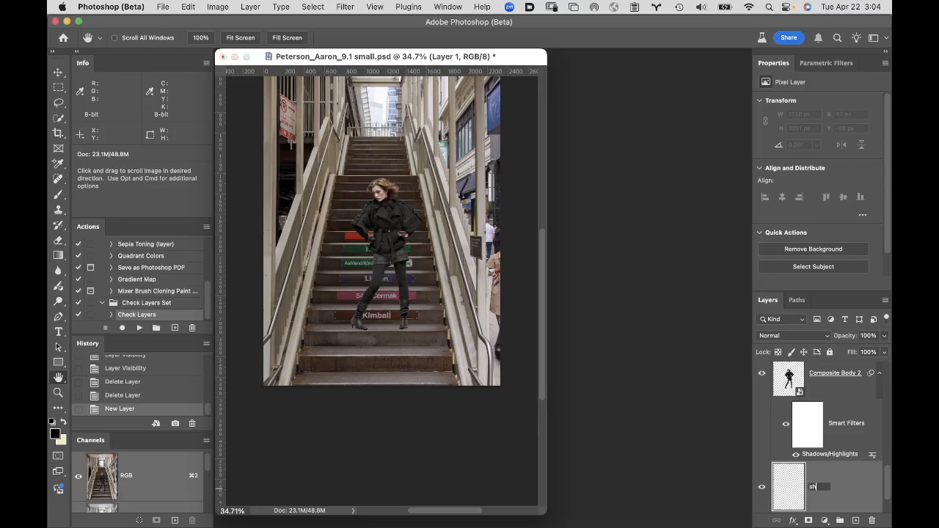
pyautogui.write('adow 1')
# Step: Set the Gradient tool to Classic gradient with the black-to-transparent preset from the Basics group for shadowing the boots
pyautogui.keyDown('super'); pyautogui.click(390, 325); pyautogui.keyUp('super')
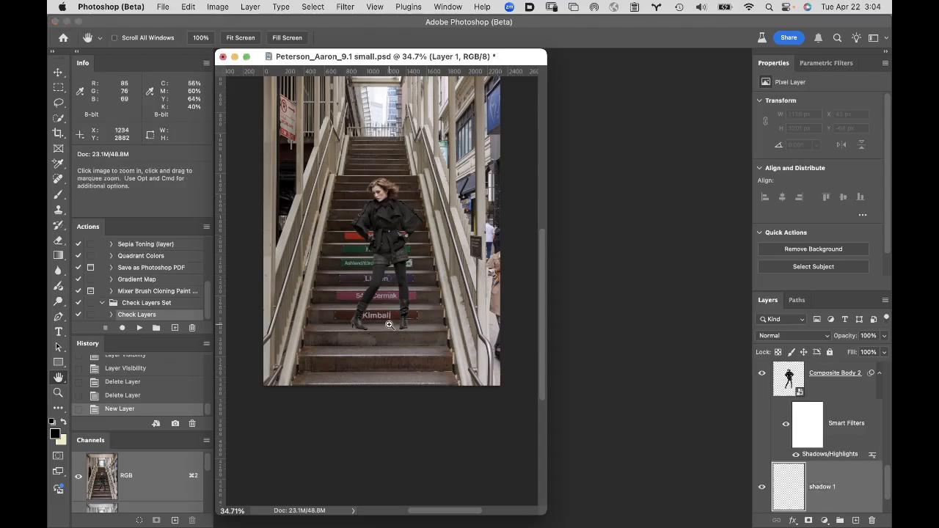
pyautogui.click(389, 325)
pyautogui.click(375, 339)
pyautogui.click(412, 328)
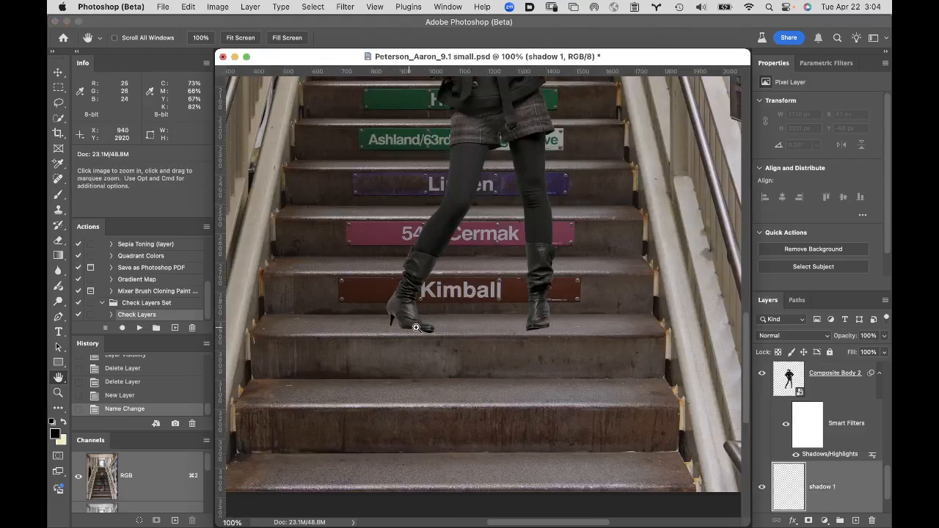
pyautogui.click(416, 328)
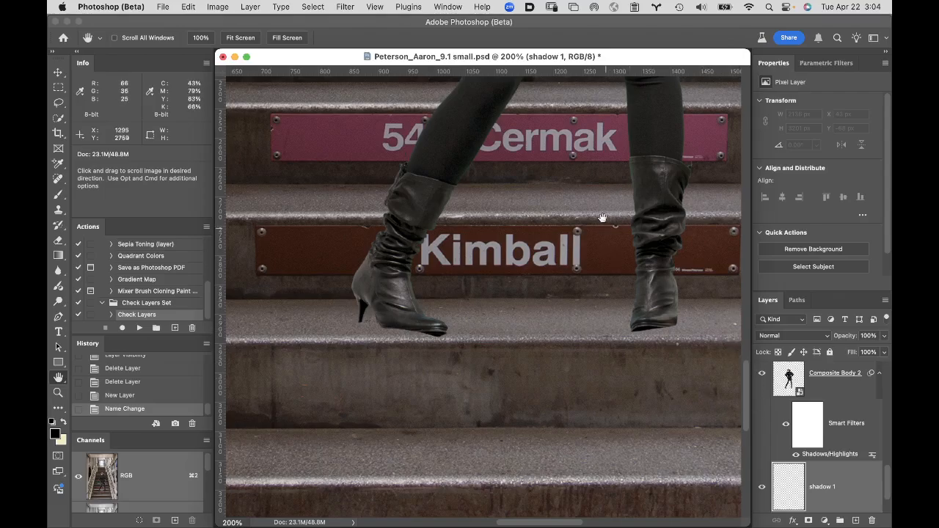
pyautogui.press('g')
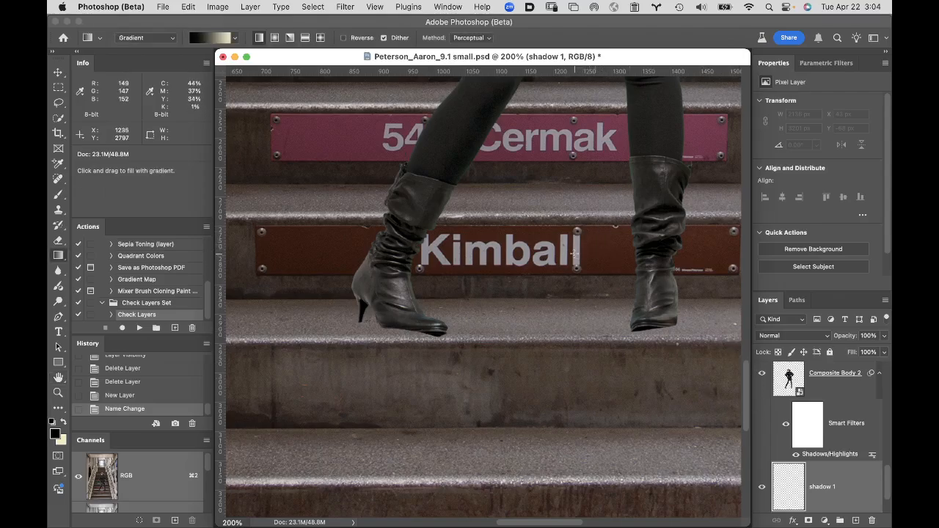
pyautogui.click(166, 39)
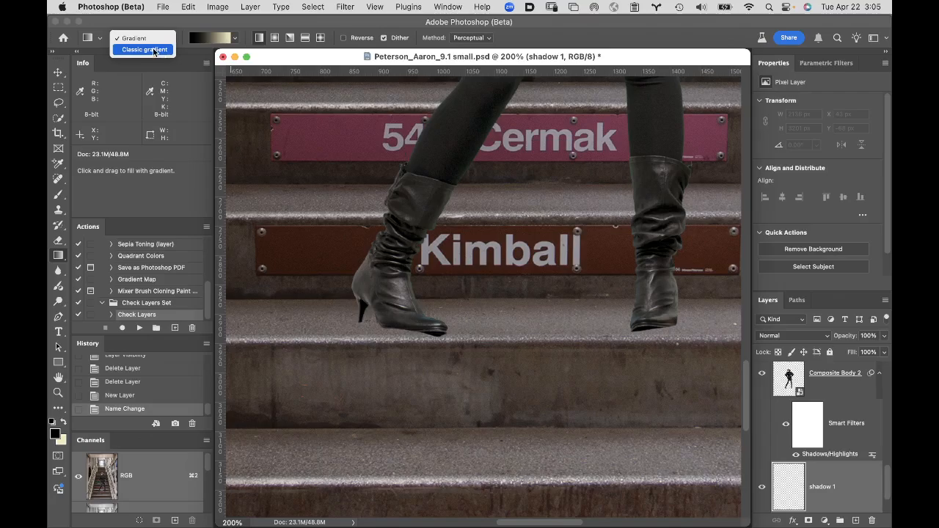
pyautogui.click(151, 51)
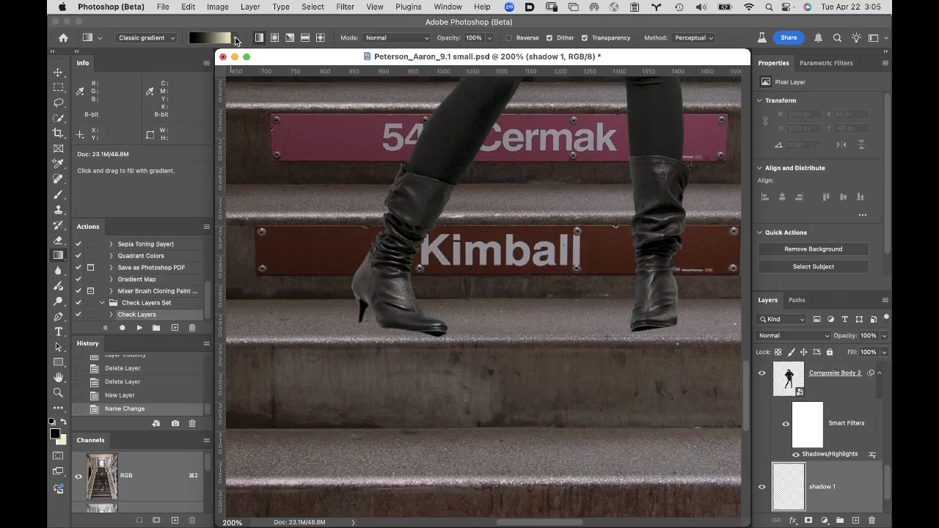
pyautogui.click(235, 39)
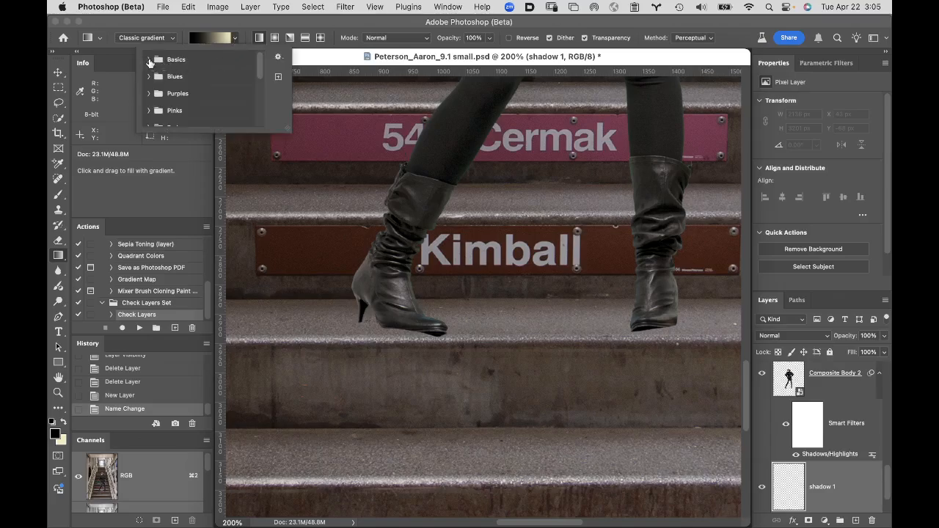
pyautogui.click(149, 59)
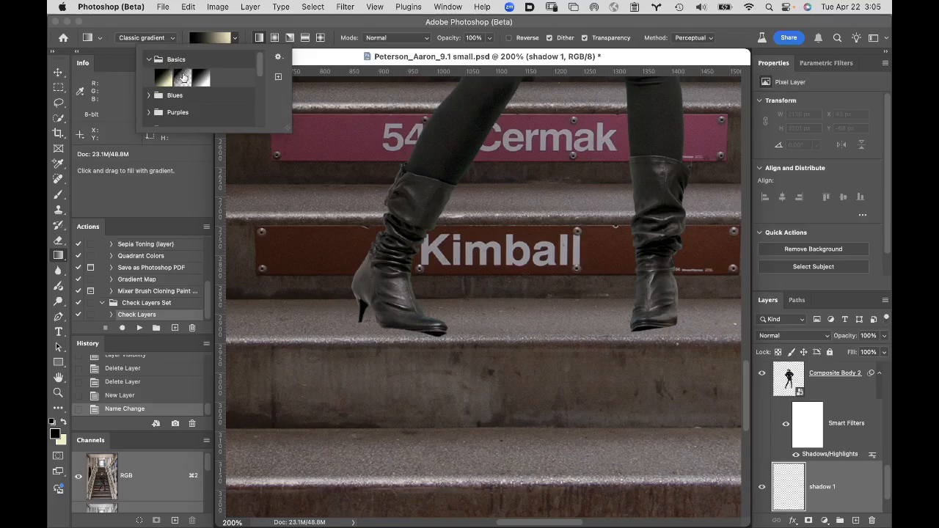
pyautogui.click(183, 78)
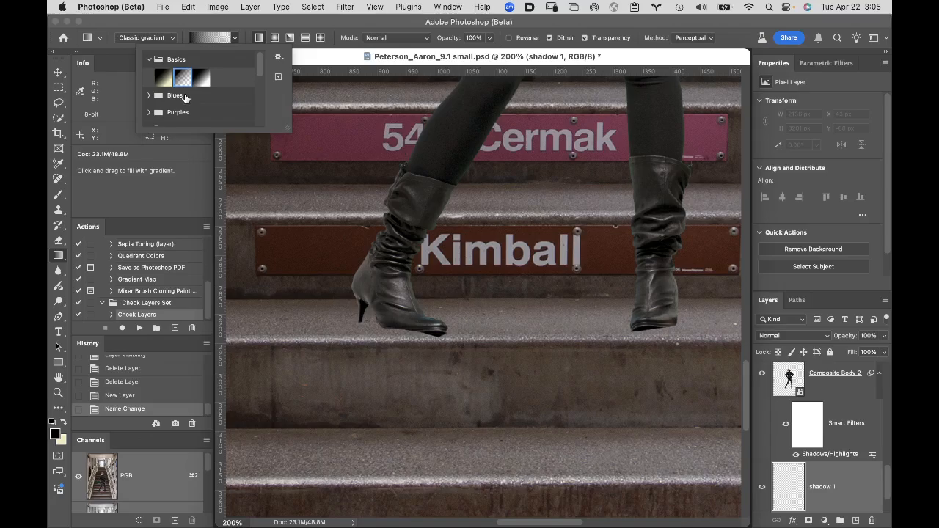
pyautogui.click(224, 23)
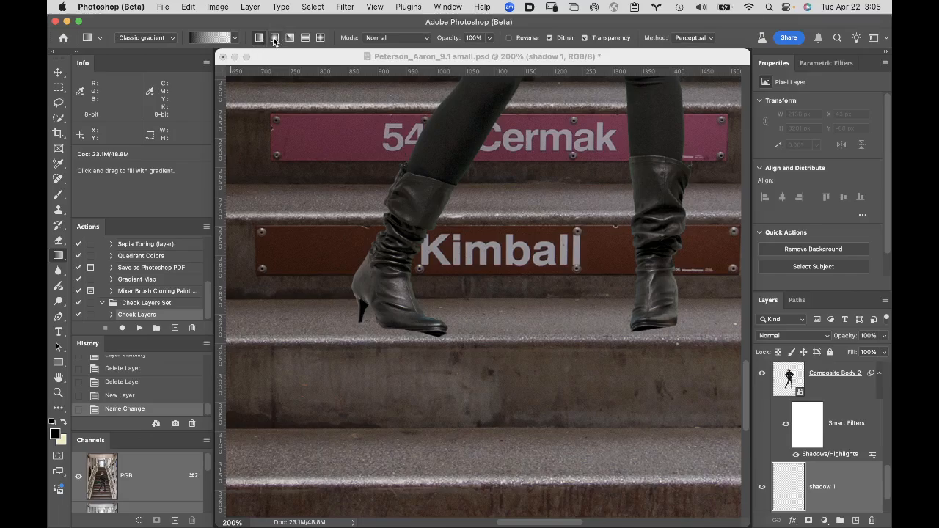
# Step: Draw a black radial gradient about 327 px wide beside the left boot on shadow 1 and flatten it to about 16% height
pyautogui.click(274, 39)
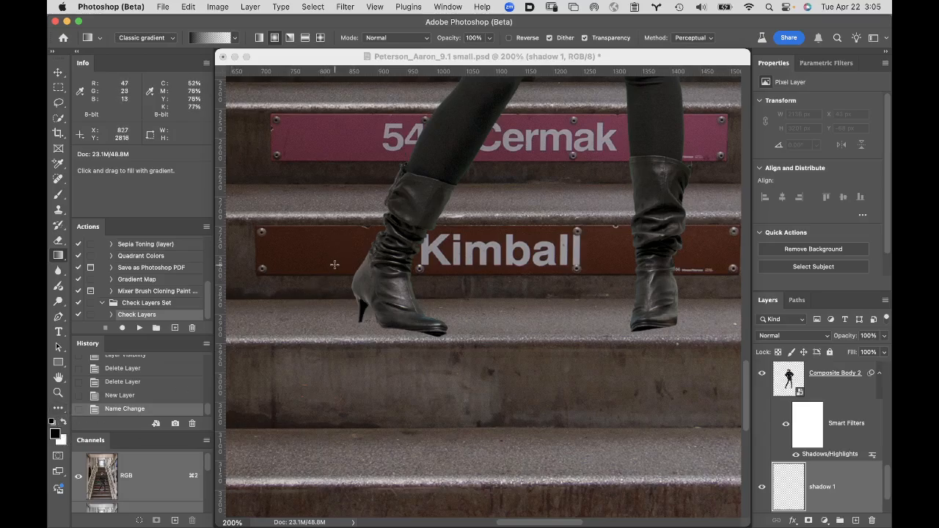
pyautogui.moveTo(335, 264)
pyautogui.mouseDown()
pyautogui.moveTo(429, 238)
pyautogui.moveTo(383, 235)
pyautogui.moveTo(383, 323)
pyautogui.mouseUp()
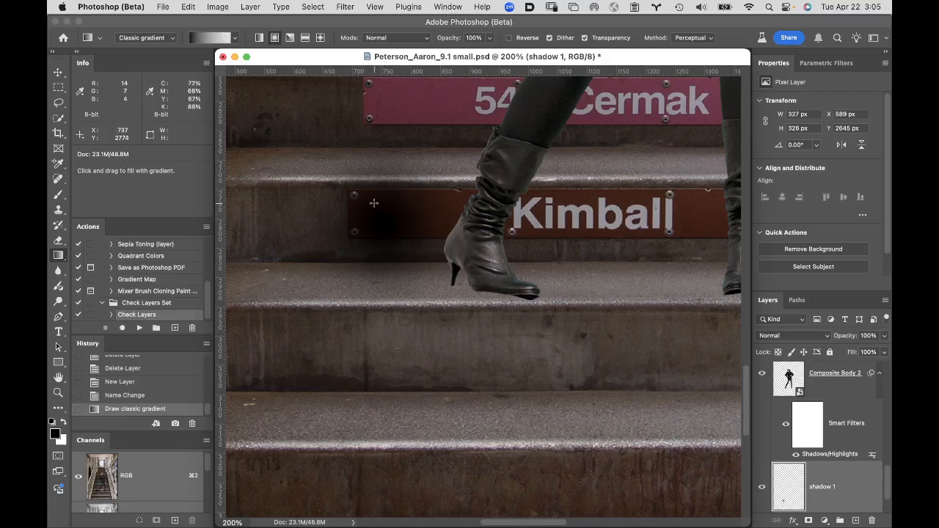
pyautogui.hotkey('ctrl', 't')
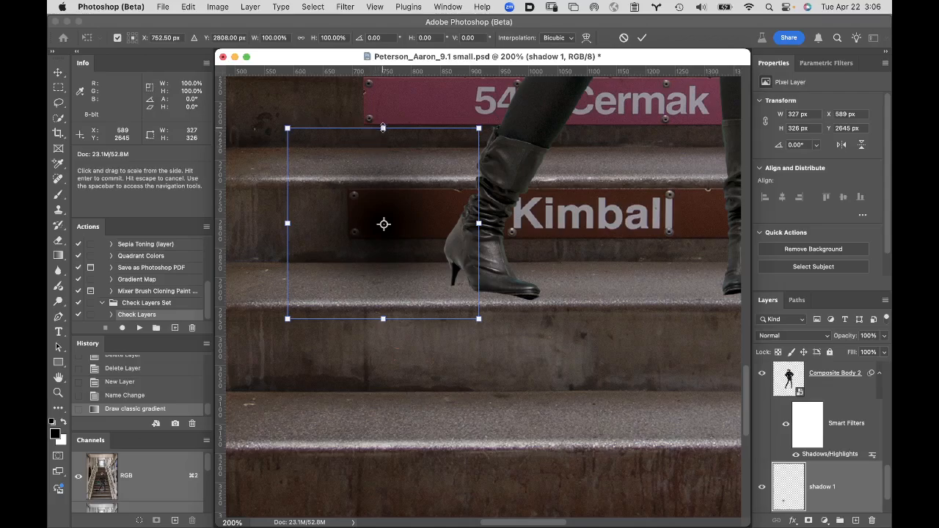
pyautogui.moveTo(383, 129); pyautogui.dragTo(384, 210)
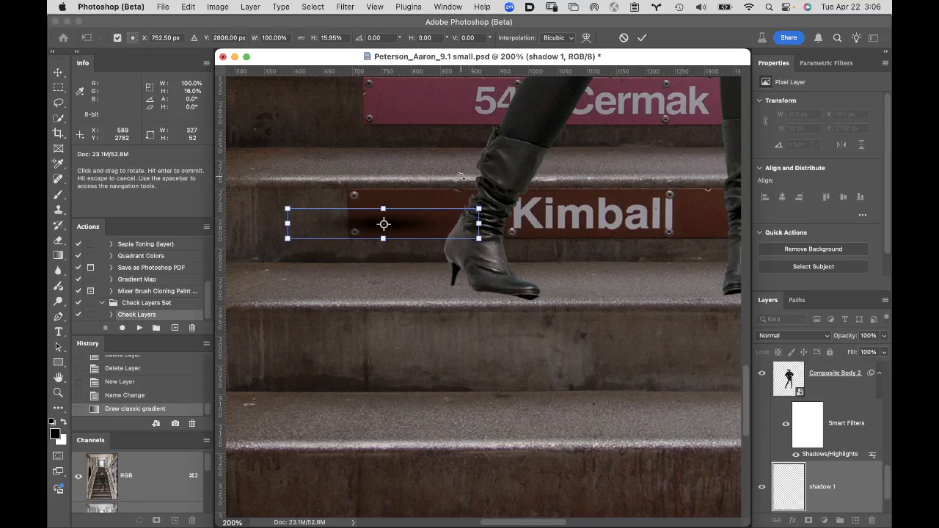
# Step: Rotate the flattened shadow about 6°, widen it to about 148% and fit it beneath the sole of the left boot
pyautogui.moveTo(463, 174); pyautogui.dragTo(490, 171)
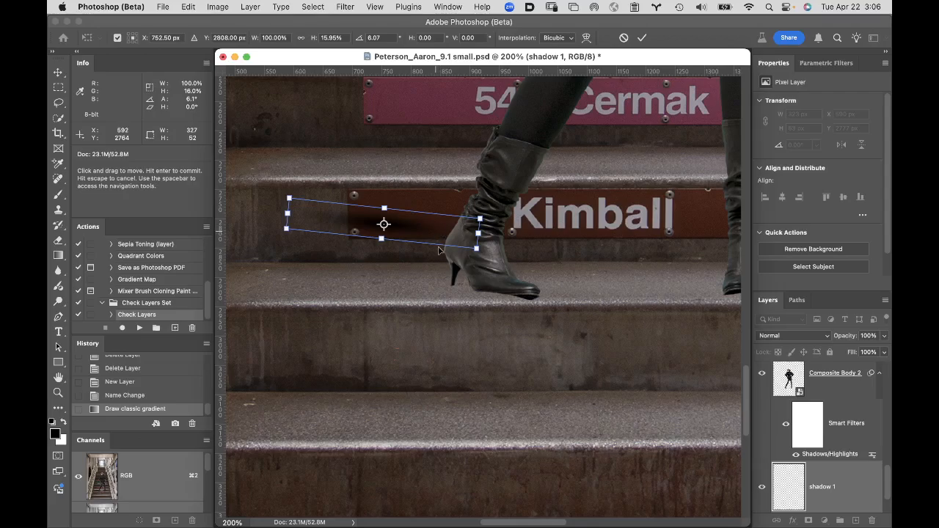
pyautogui.moveTo(438, 251); pyautogui.dragTo(532, 313)
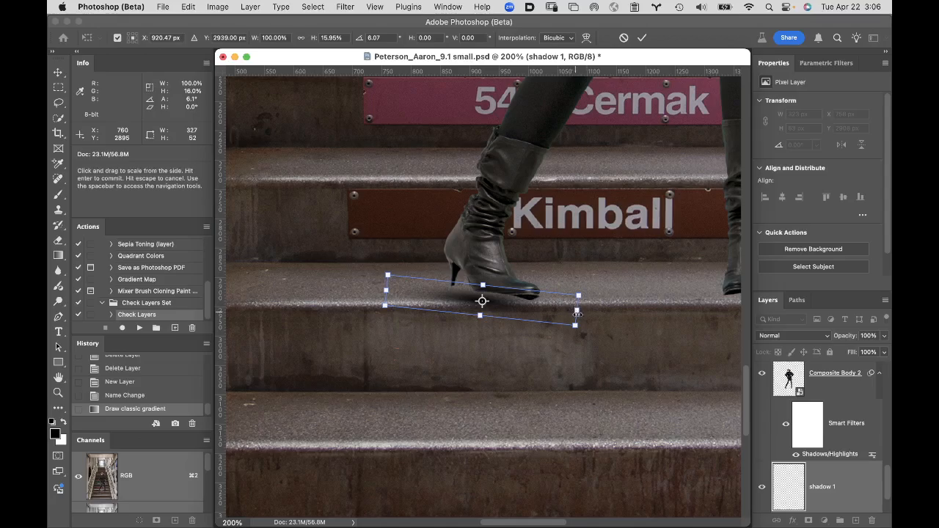
pyautogui.moveTo(577, 314); pyautogui.dragTo(621, 323)
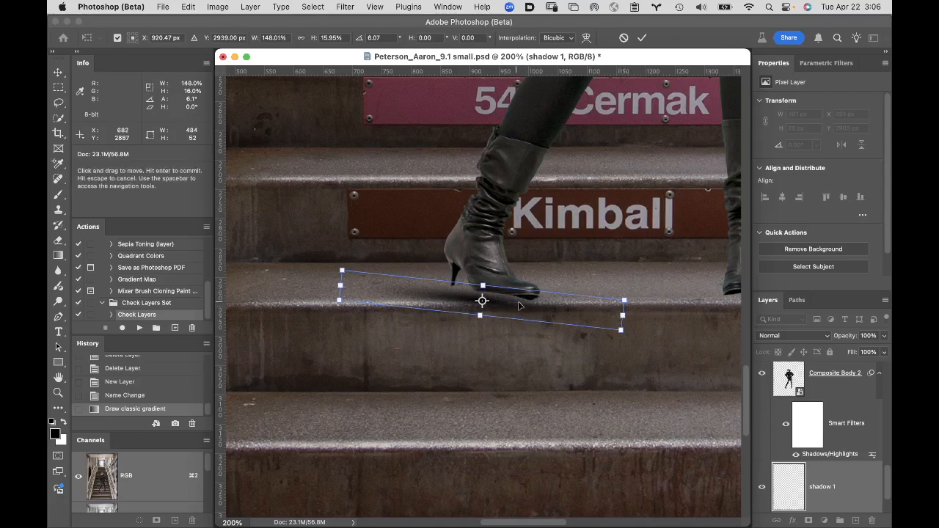
pyautogui.moveTo(518, 305)
pyautogui.mouseDown()
pyautogui.moveTo(535, 303)
pyautogui.moveTo(528, 297)
pyautogui.mouseUp()
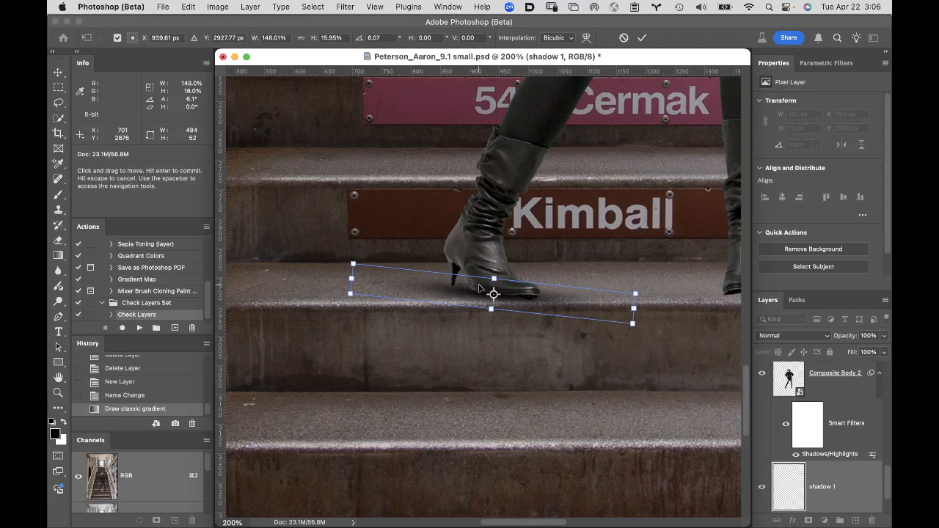
pyautogui.click(643, 37)
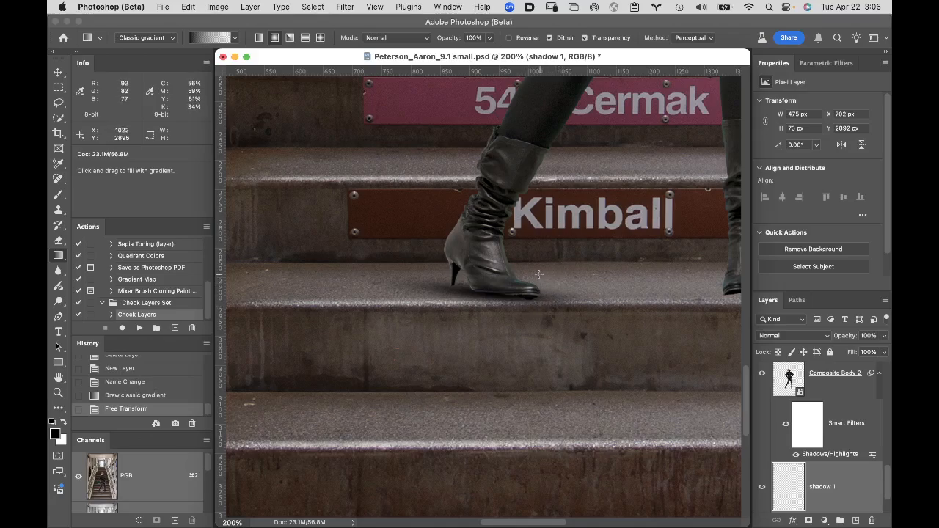
# Step: Erase the shadow just beyond the left boot's toe with a 40 px eraser at 0% hardness and 47% flow
pyautogui.press('e')
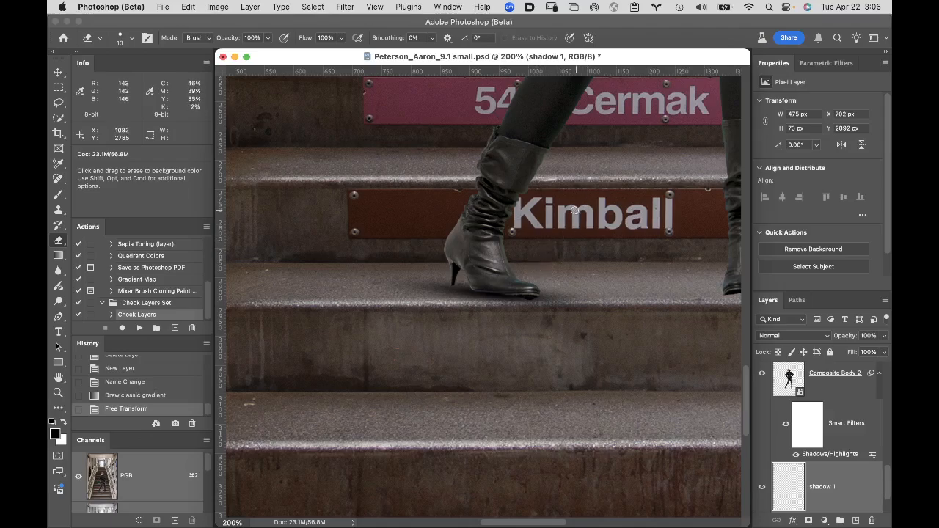
pyautogui.press(']')
pyautogui.press(']')
pyautogui.press(']')
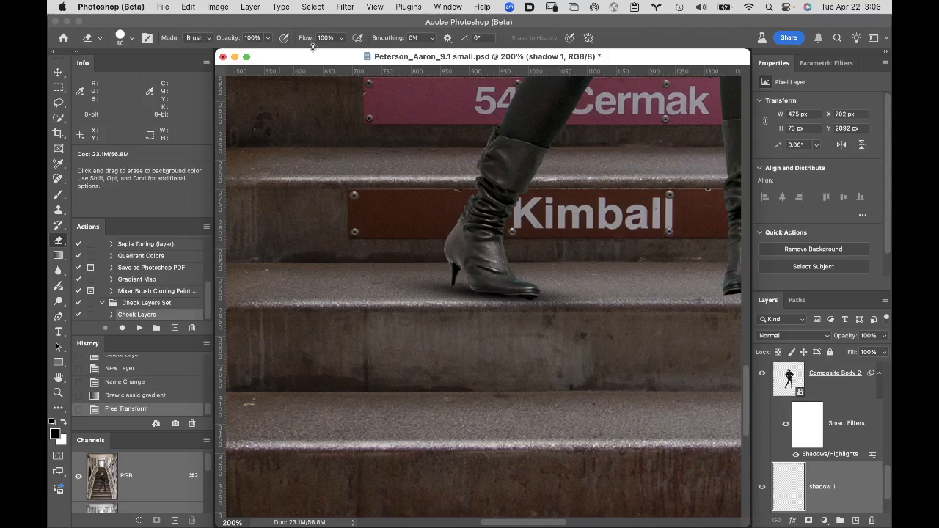
pyautogui.moveTo(310, 38); pyautogui.dragTo(297, 38)
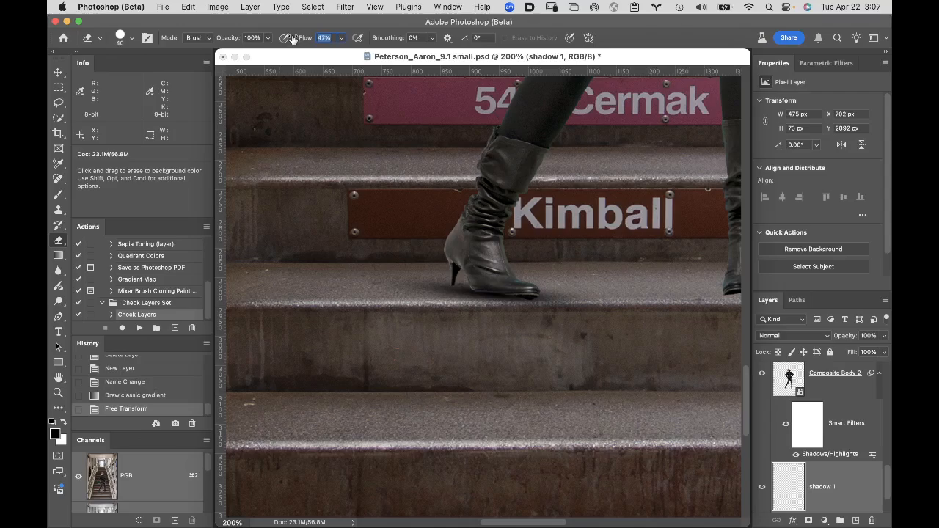
pyautogui.press('Return')
pyautogui.click(133, 41)
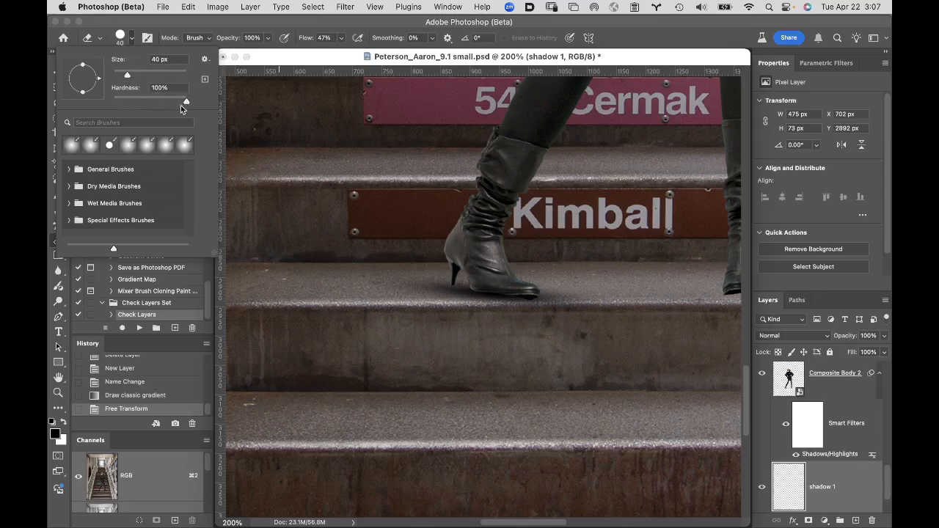
pyautogui.moveTo(185, 101); pyautogui.dragTo(107, 105)
pyautogui.click(160, 26)
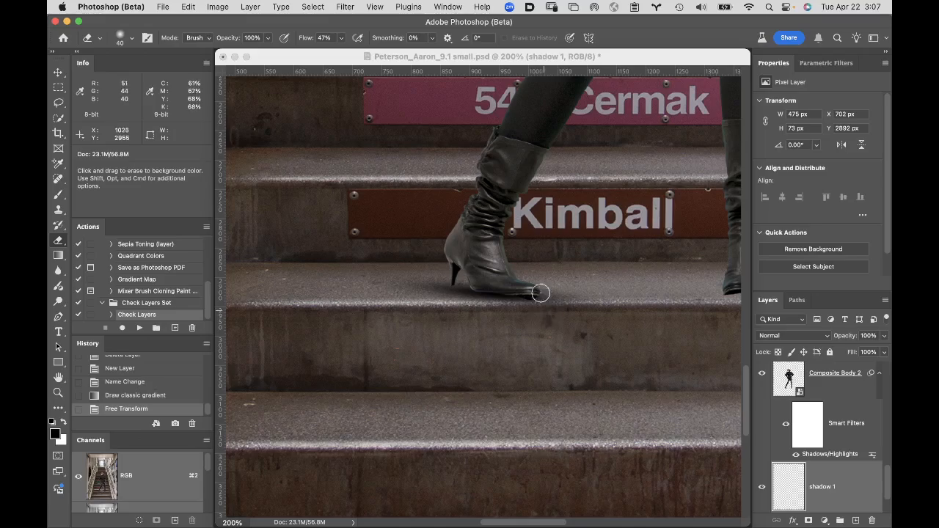
pyautogui.moveTo(549, 300)
pyautogui.mouseDown()
pyautogui.moveTo(560, 278)
pyautogui.moveTo(569, 290)
pyautogui.moveTo(549, 315)
pyautogui.moveTo(542, 308)
pyautogui.moveTo(545, 317)
pyautogui.mouseUp()
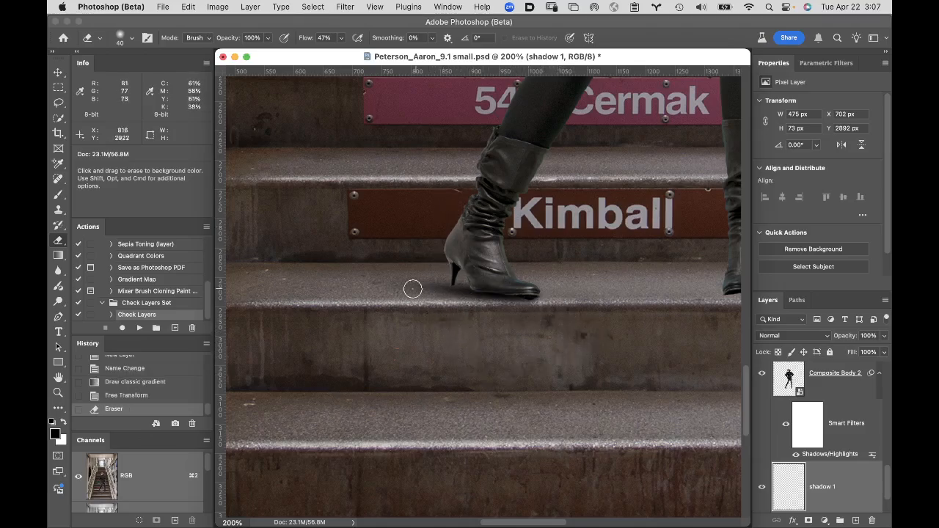
# Step: Soften the outer edges of the left boot's shadow with a soft 90 px eraser at 9% flow
pyautogui.click(132, 37)
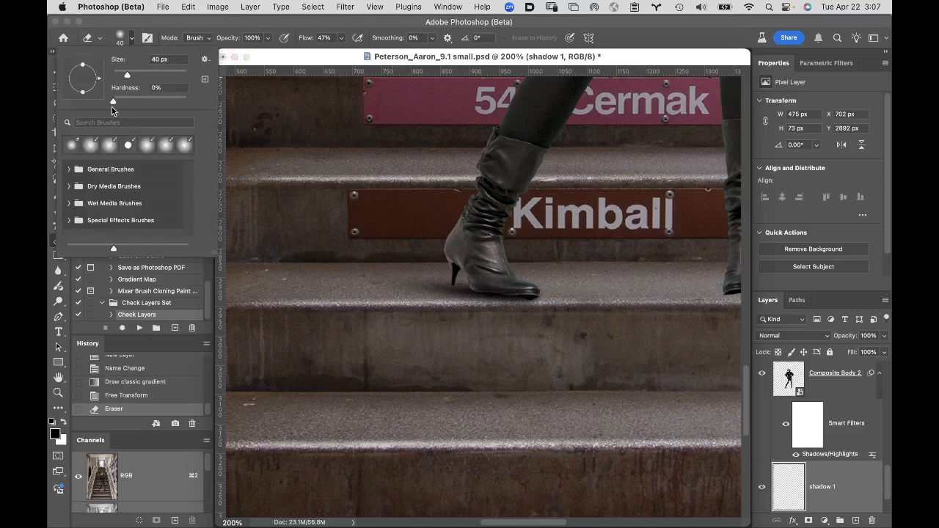
pyautogui.click(291, 21)
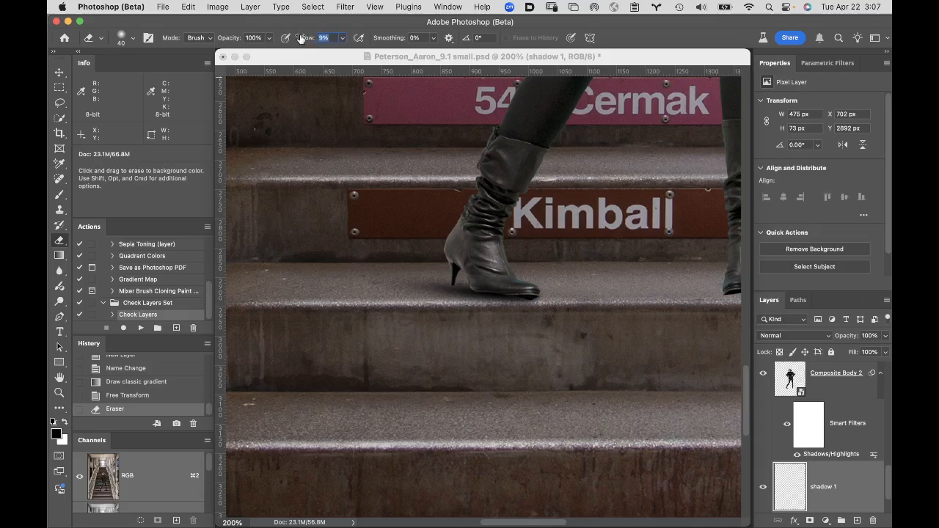
pyautogui.moveTo(300, 39); pyautogui.dragTo(300, 38)
pyautogui.moveTo(429, 266)
pyautogui.mouseDown()
pyautogui.moveTo(441, 290)
pyautogui.moveTo(444, 279)
pyautogui.moveTo(424, 292)
pyautogui.moveTo(414, 276)
pyautogui.moveTo(413, 296)
pyautogui.moveTo(369, 306)
pyautogui.moveTo(372, 280)
pyautogui.mouseUp()
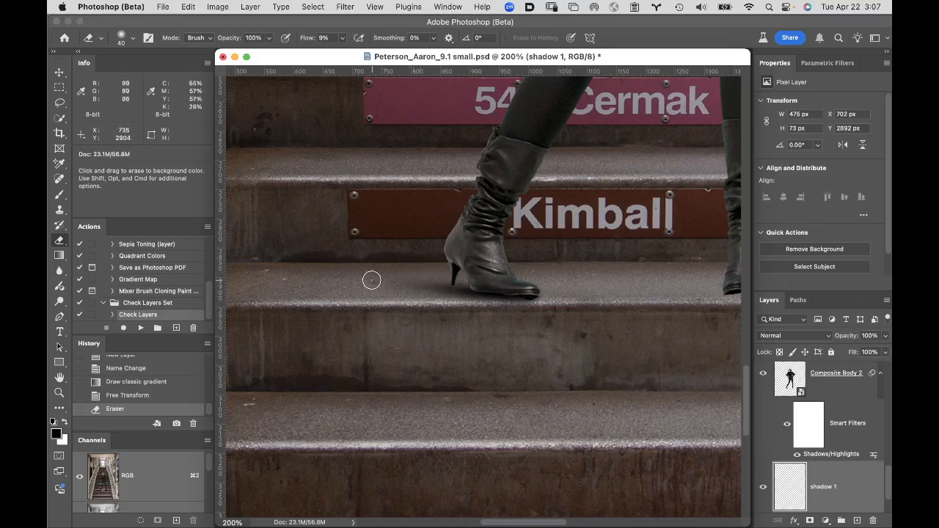
pyautogui.press(']')
pyautogui.press(']')
pyautogui.press(']')
pyautogui.press(']')
pyautogui.press(']')
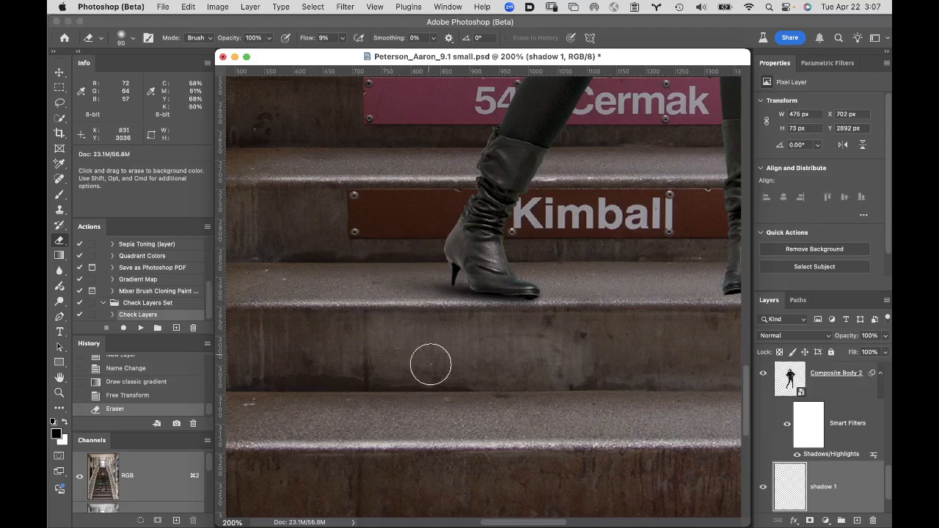
pyautogui.moveTo(430, 365); pyautogui.dragTo(437, 391)
pyautogui.moveTo(424, 323)
pyautogui.mouseDown()
pyautogui.moveTo(419, 259)
pyautogui.moveTo(457, 362)
pyautogui.mouseUp()
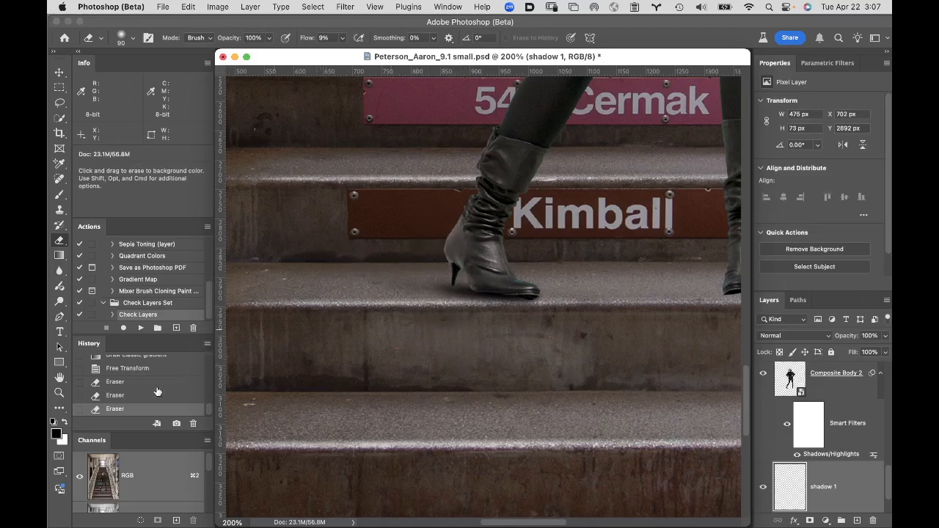
# Step: Compare the left boot's shadow before and after erasing by stepping through the history up to the second Eraser state
pyautogui.click(169, 369)
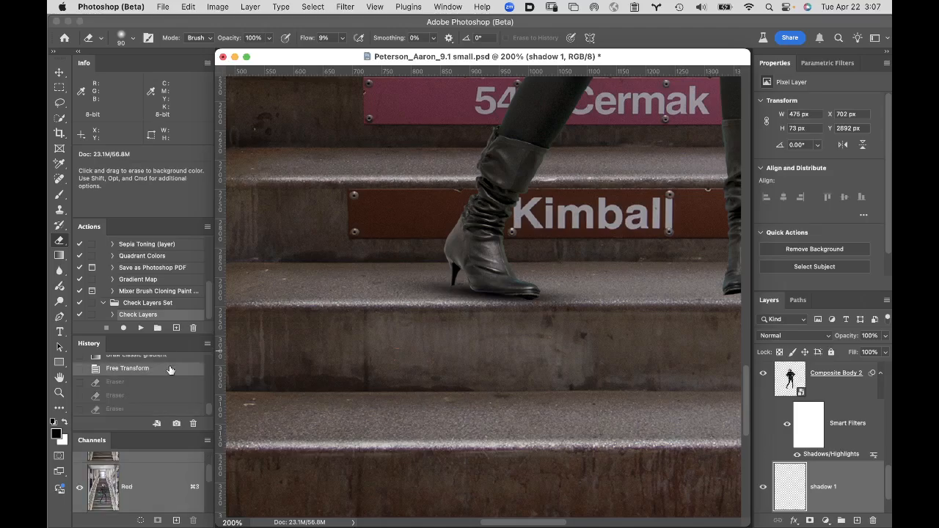
pyautogui.click(148, 381)
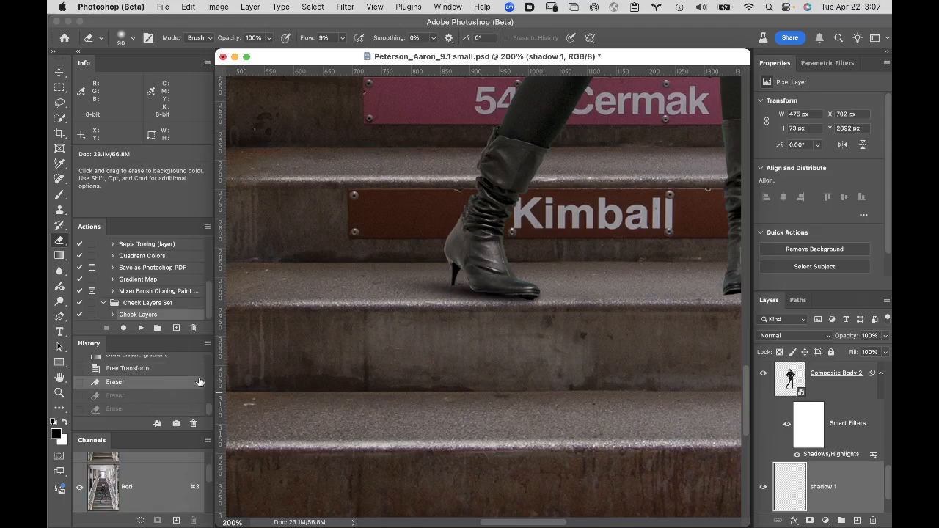
pyautogui.click(157, 396)
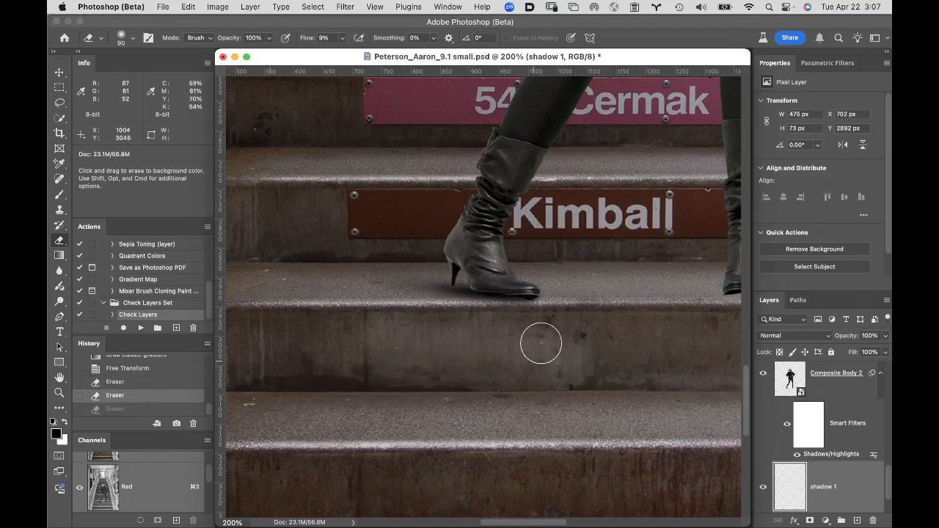
# Step: Draw a black radial gradient beside the right boot on the shadow 1 layer and try to transform it
pyautogui.press('space')
pyautogui.moveTo(589, 291)
pyautogui.mouseDown()
pyautogui.moveTo(496, 262)
pyautogui.moveTo(356, 256)
pyautogui.mouseUp()
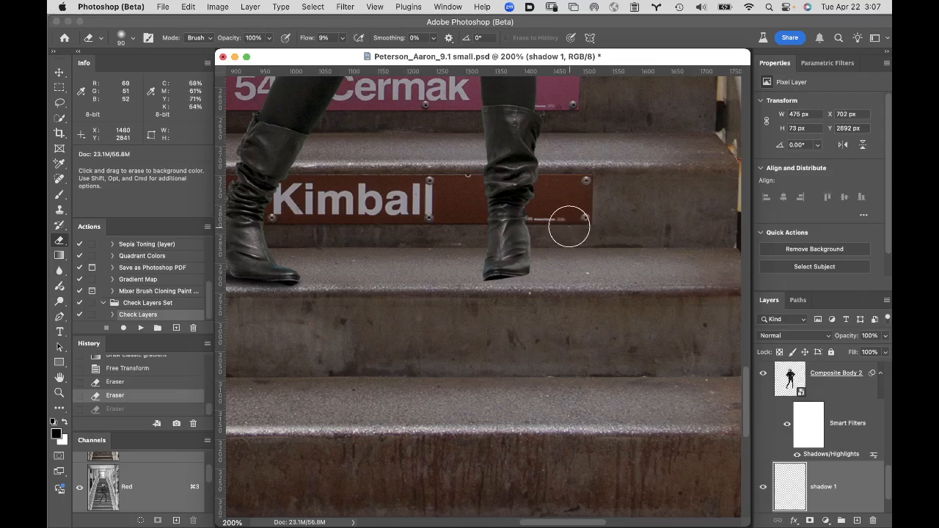
pyautogui.press('g')
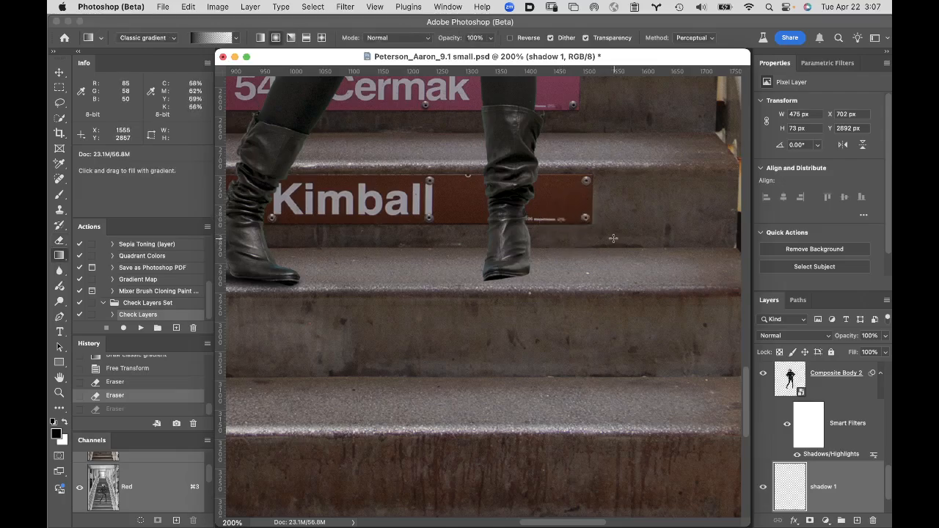
pyautogui.moveTo(616, 240); pyautogui.dragTo(622, 336)
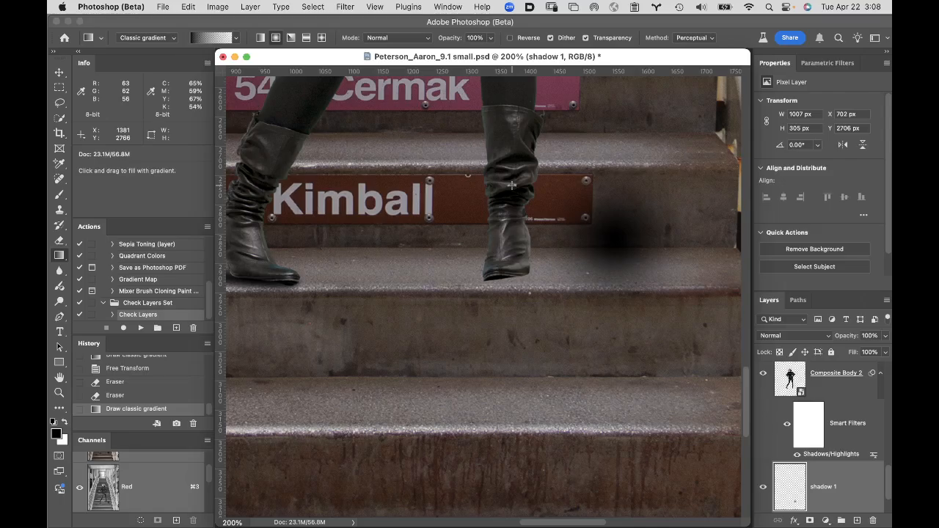
pyautogui.hotkey('ctrl', 't')
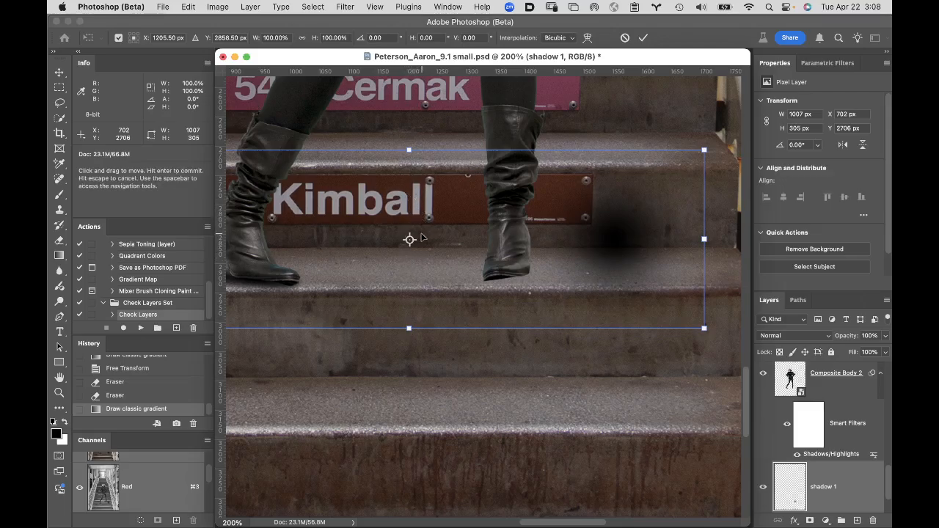
pyautogui.click(625, 38)
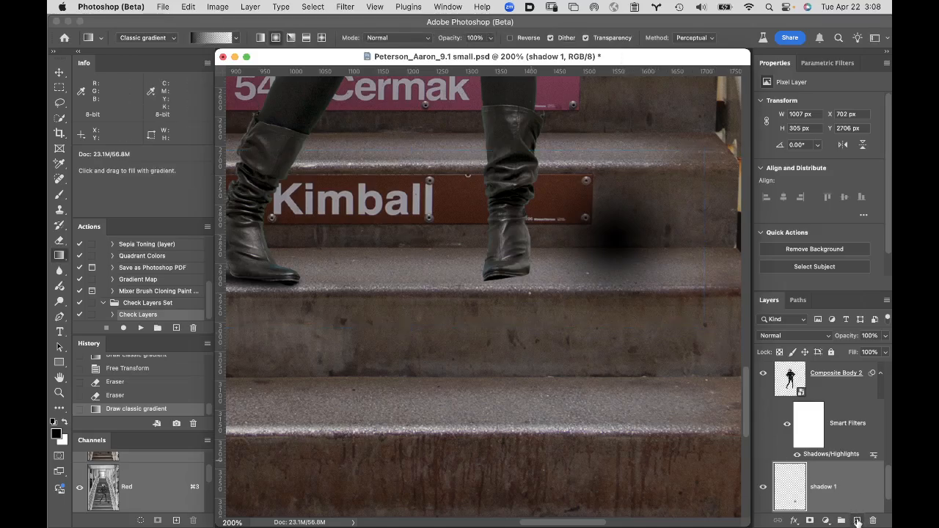
# Step: Create a new empty layer above shadow 1 and name it "shadow 2"
pyautogui.click(857, 521)
pyautogui.doubleClick(820, 486)
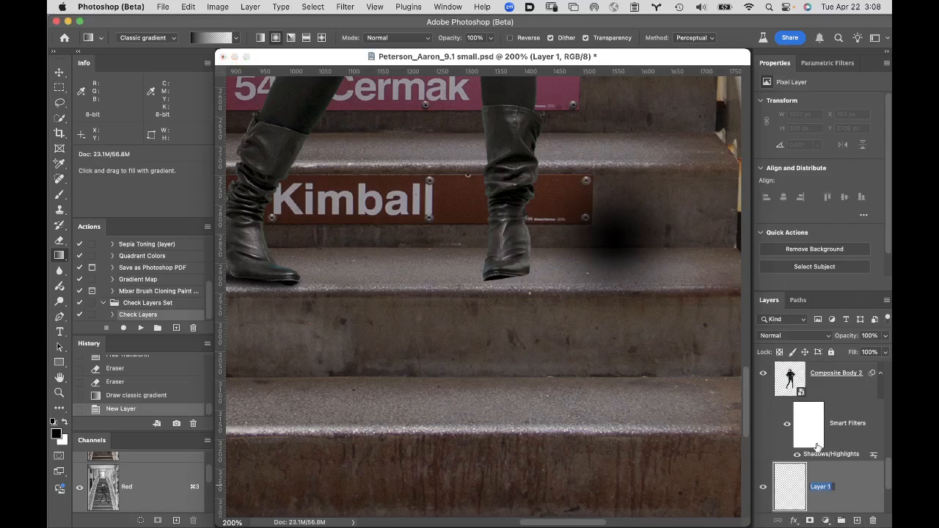
pyautogui.write('shadow 2')
pyautogui.press('Return')
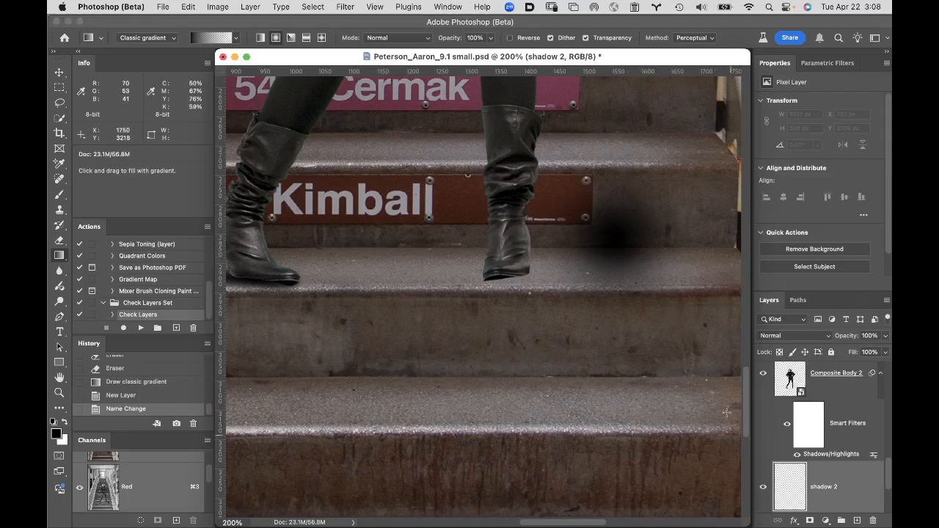
# Step: Lasso and delete the stray gradient beside the right boot from shadow 1, and make shadow 2 the active layer
pyautogui.press('space')
pyautogui.moveTo(522, 309); pyautogui.dragTo(562, 337)
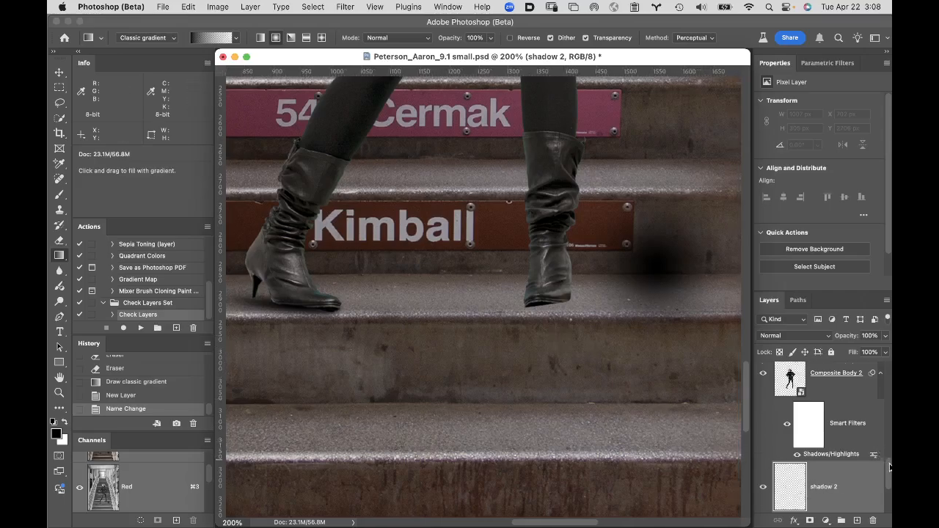
pyautogui.scroll(-2, 890, 467)
pyautogui.click(803, 490)
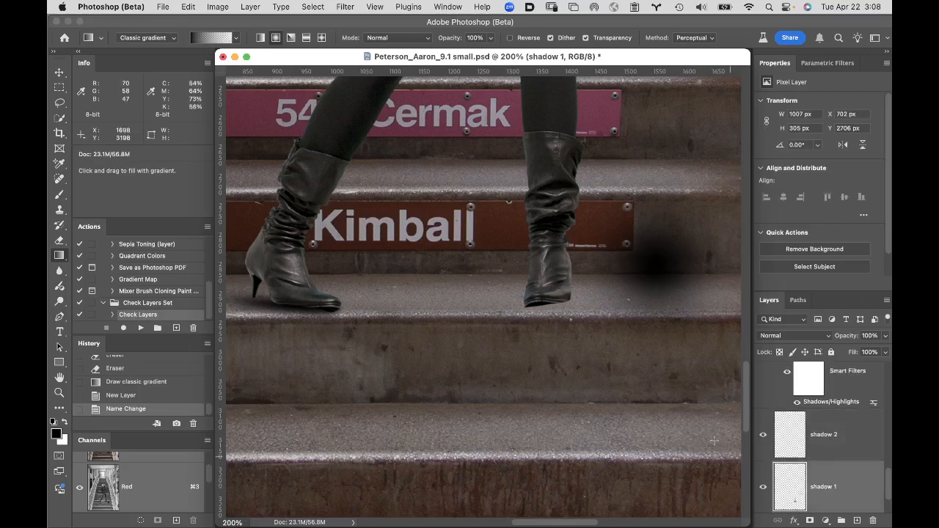
pyautogui.press('l')
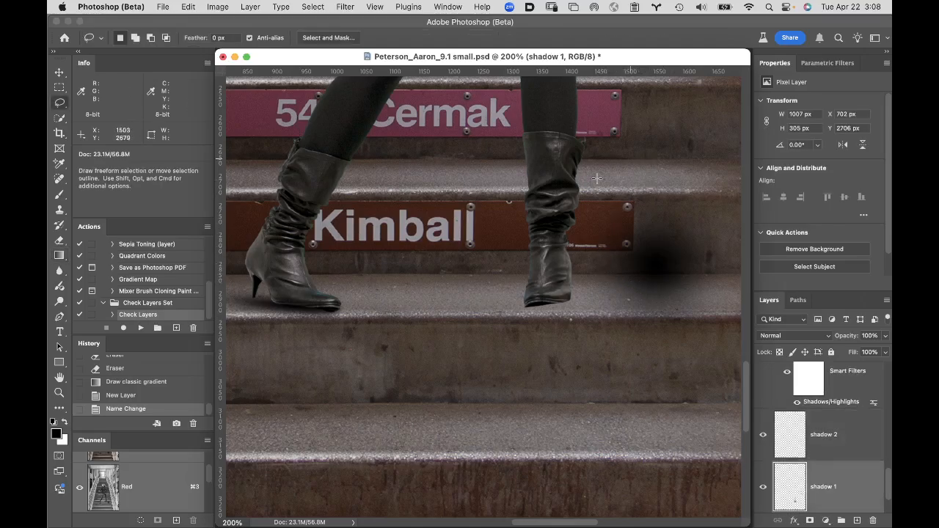
pyautogui.moveTo(596, 177)
pyautogui.mouseDown()
pyautogui.moveTo(746, 242)
pyautogui.moveTo(658, 159)
pyautogui.mouseUp()
pyautogui.press('Delete')
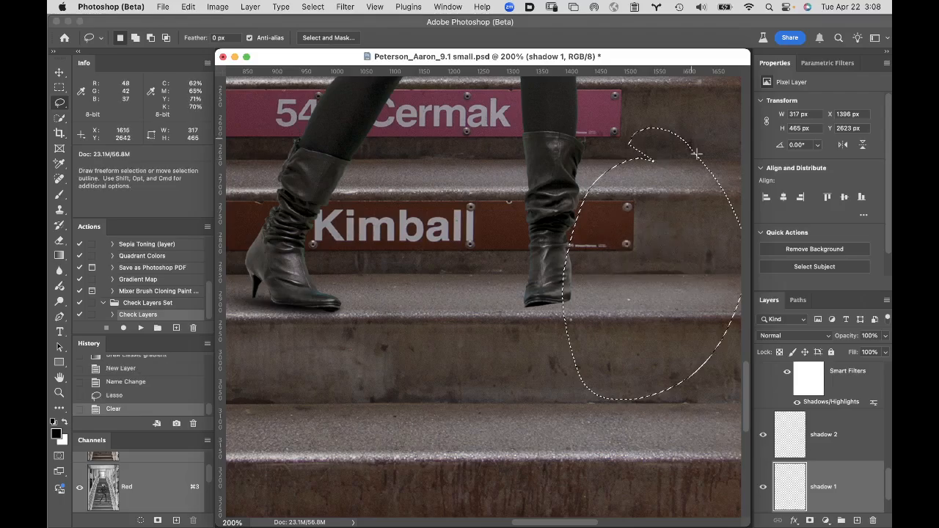
pyautogui.click(858, 435)
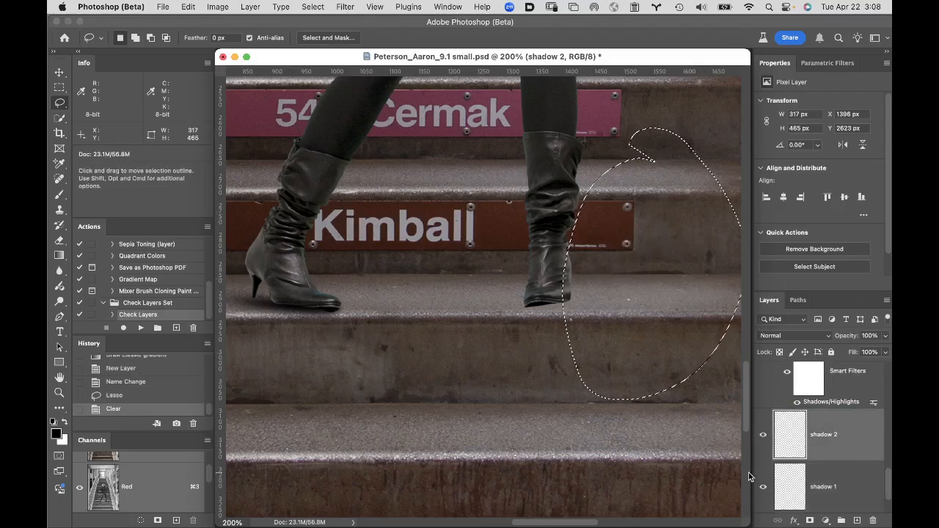
# Step: Clear the selection and draw a black radial gradient beside the right boot on the shadow 2 layer
pyautogui.press('super+d')
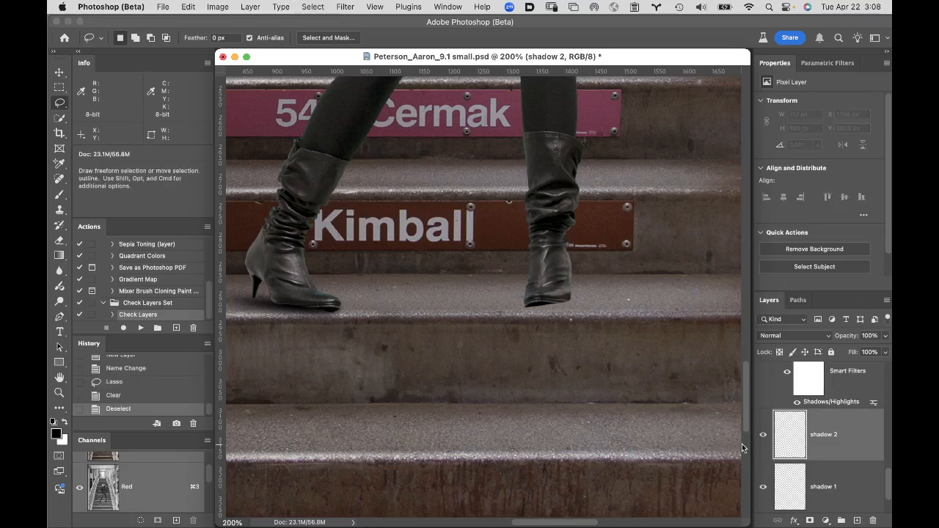
pyautogui.press('g')
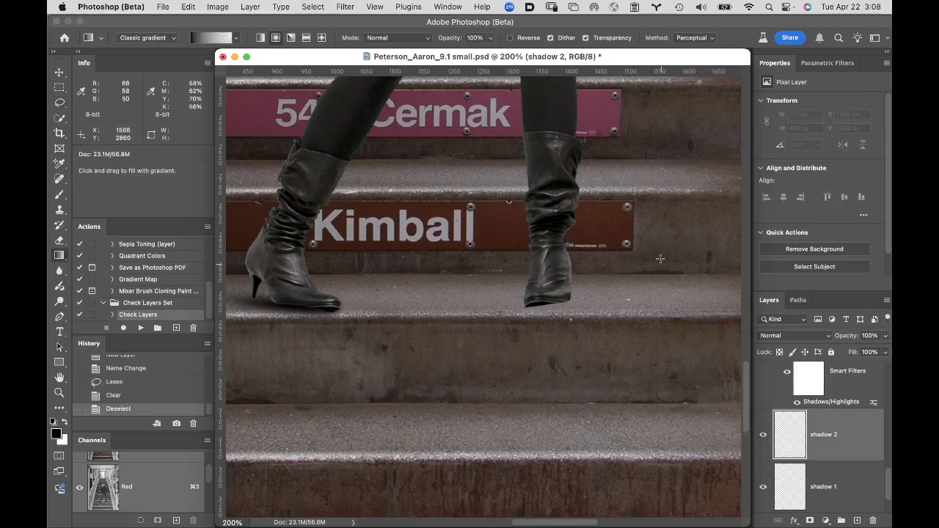
pyautogui.moveTo(662, 251); pyautogui.dragTo(668, 361)
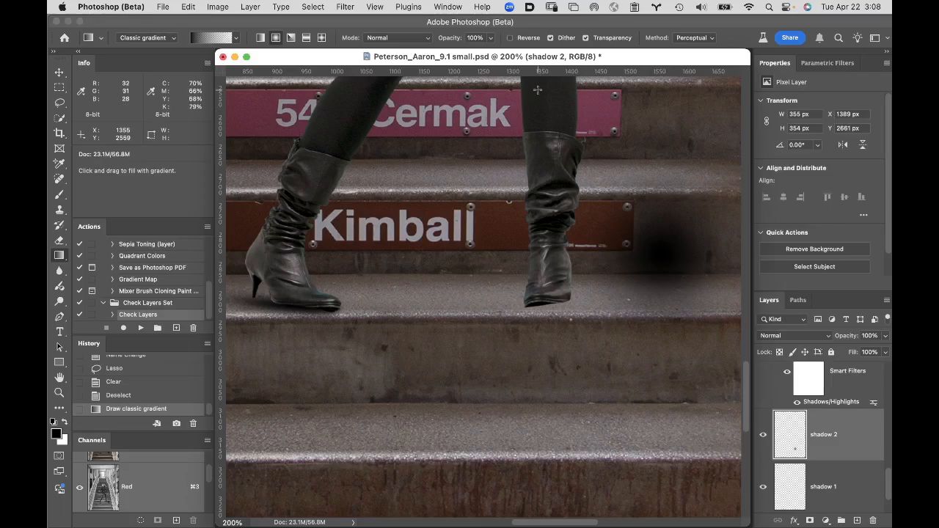
# Step: Transform the gradient to about 19% height and 107% width, and place it under the right boot's sole on the step
pyautogui.press('super+t')
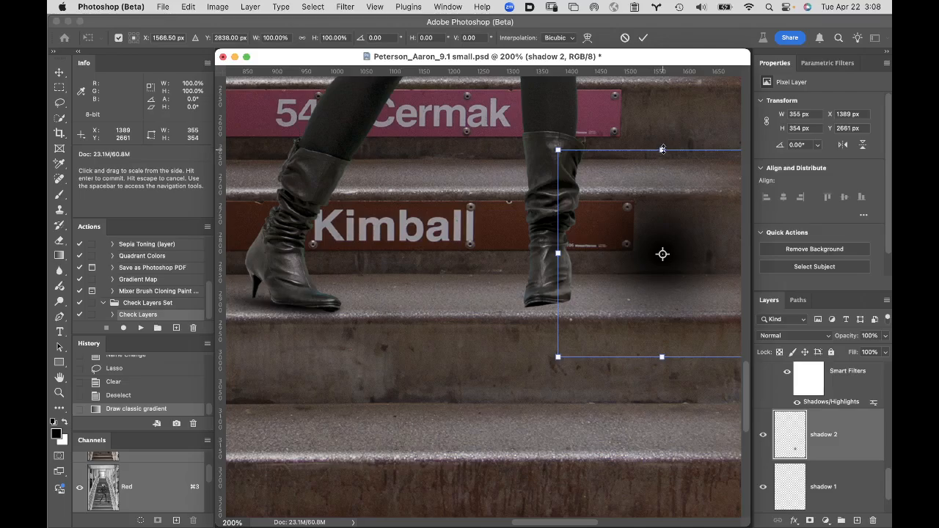
pyautogui.moveTo(662, 150); pyautogui.dragTo(663, 235)
pyautogui.moveTo(717, 257); pyautogui.dragTo(605, 308)
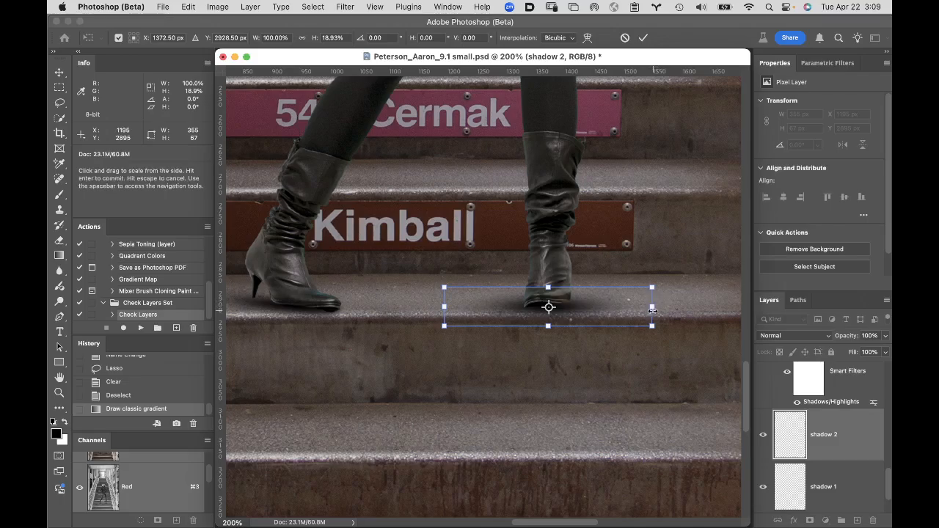
pyautogui.moveTo(652, 309); pyautogui.dragTo(634, 299)
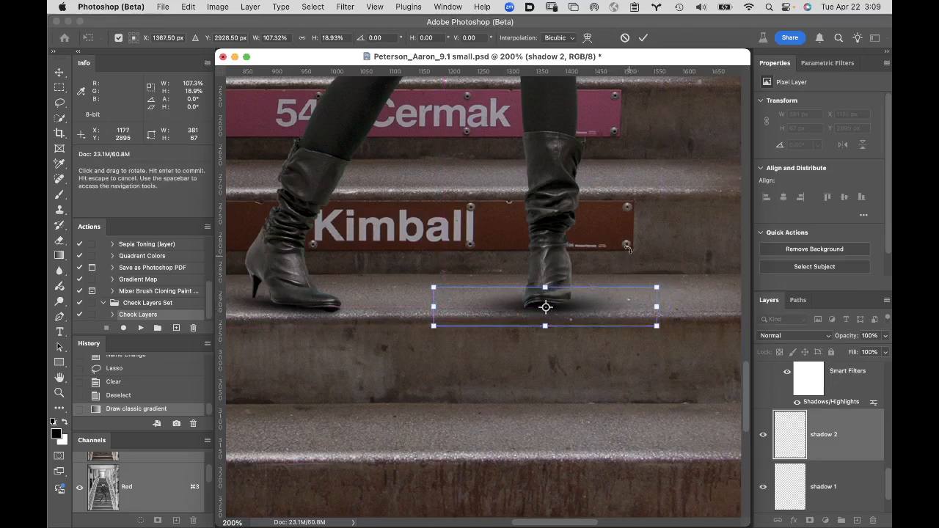
pyautogui.click(644, 37)
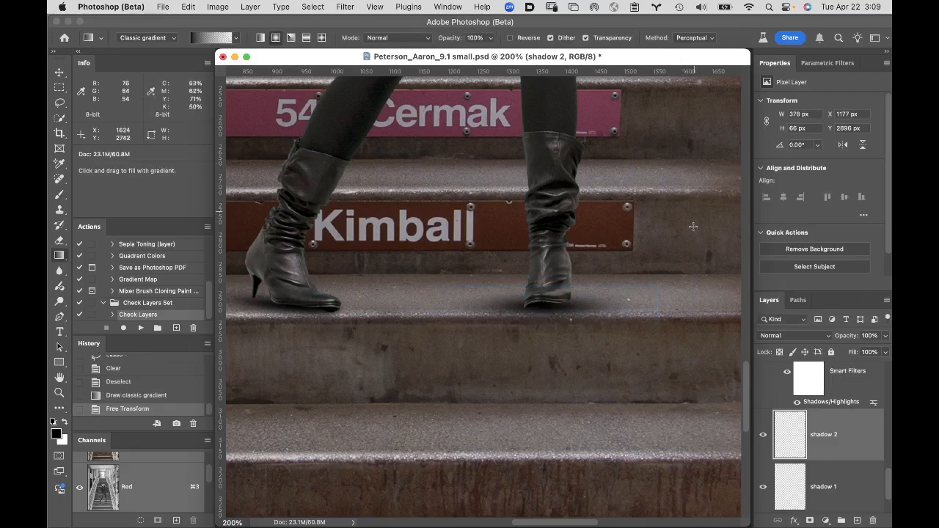
# Step: Erase the excess shadow around the right boot with a soft 90 px Eraser at 9% flow, and fit the whole image in view
pyautogui.press('e')
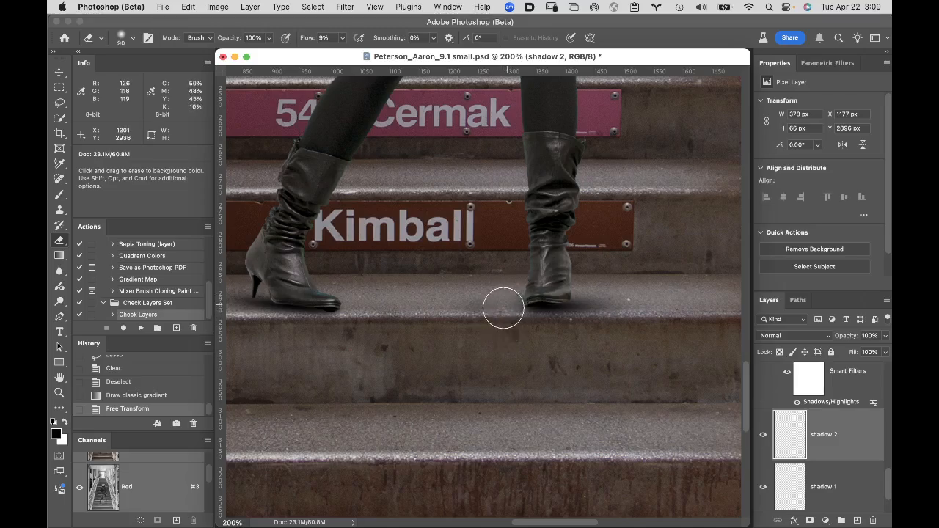
pyautogui.moveTo(500, 314)
pyautogui.mouseDown()
pyautogui.moveTo(612, 334)
pyautogui.moveTo(620, 274)
pyautogui.moveTo(604, 311)
pyautogui.moveTo(596, 290)
pyautogui.moveTo(569, 336)
pyautogui.moveTo(476, 320)
pyautogui.moveTo(481, 305)
pyautogui.moveTo(473, 327)
pyautogui.moveTo(520, 379)
pyautogui.moveTo(580, 313)
pyautogui.moveTo(589, 289)
pyautogui.moveTo(601, 309)
pyautogui.moveTo(579, 356)
pyautogui.mouseUp()
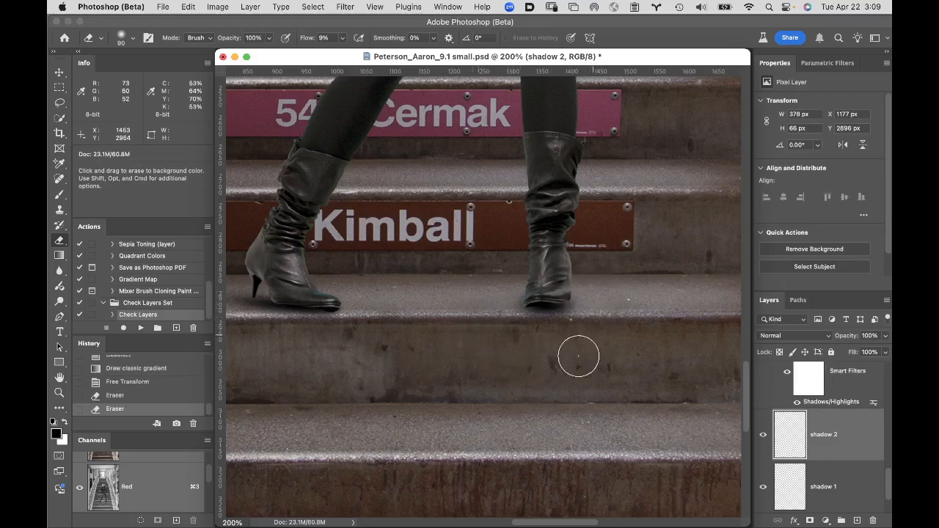
pyautogui.doubleClick(60, 377)
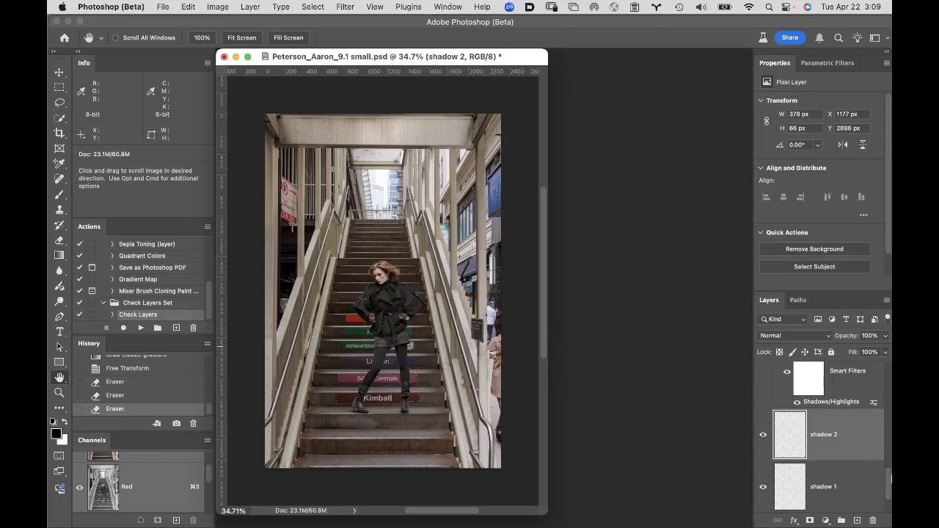
# Step: Add a Curves adjustment layer above Color Balance 1 and set its blending mode to Luminosity
pyautogui.moveTo(891, 478); pyautogui.dragTo(884, 412)
pyautogui.click(786, 437)
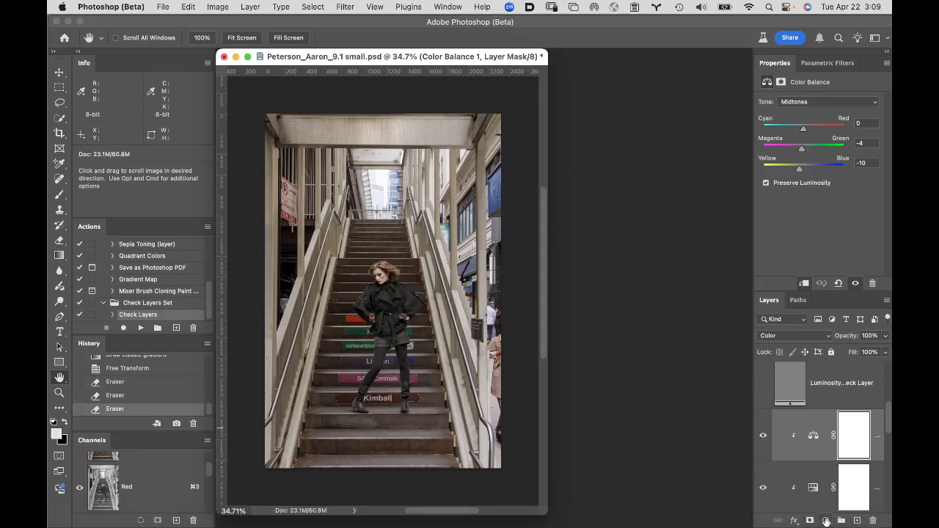
pyautogui.click(825, 521)
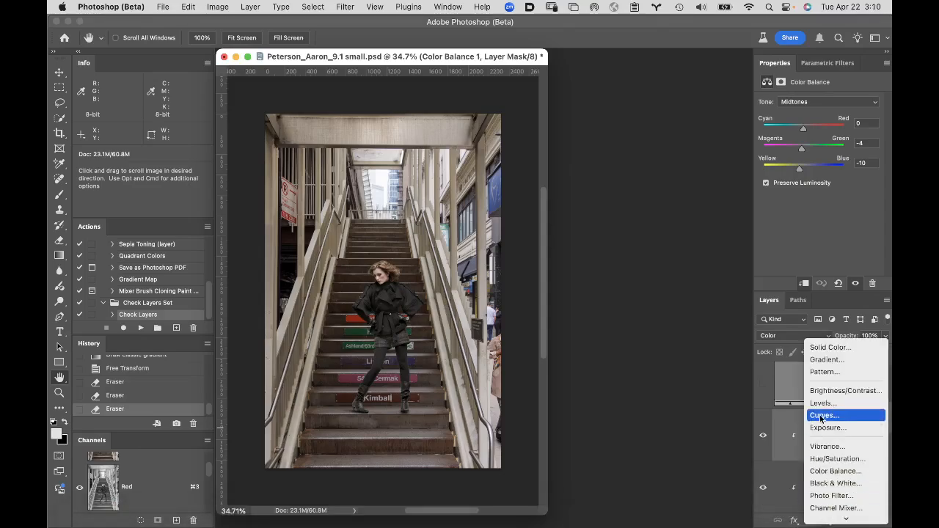
pyautogui.click(858, 416)
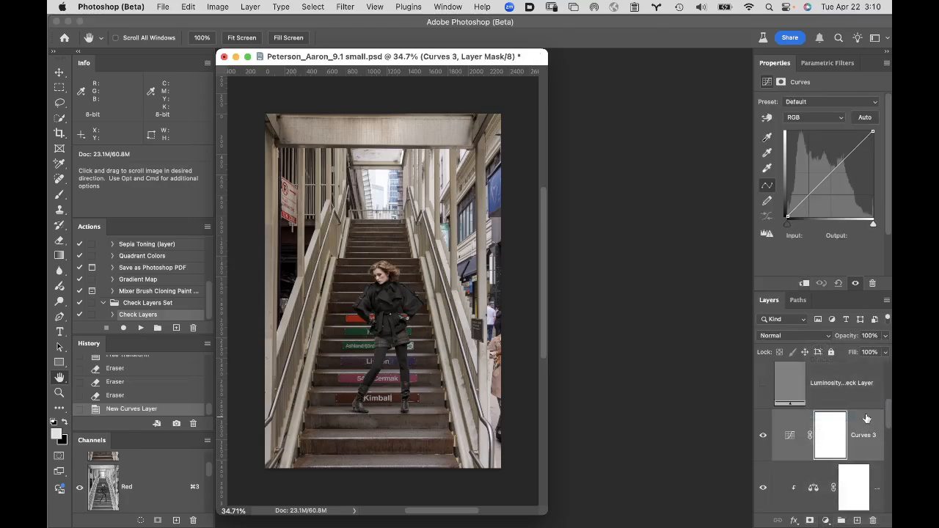
pyautogui.click(789, 338)
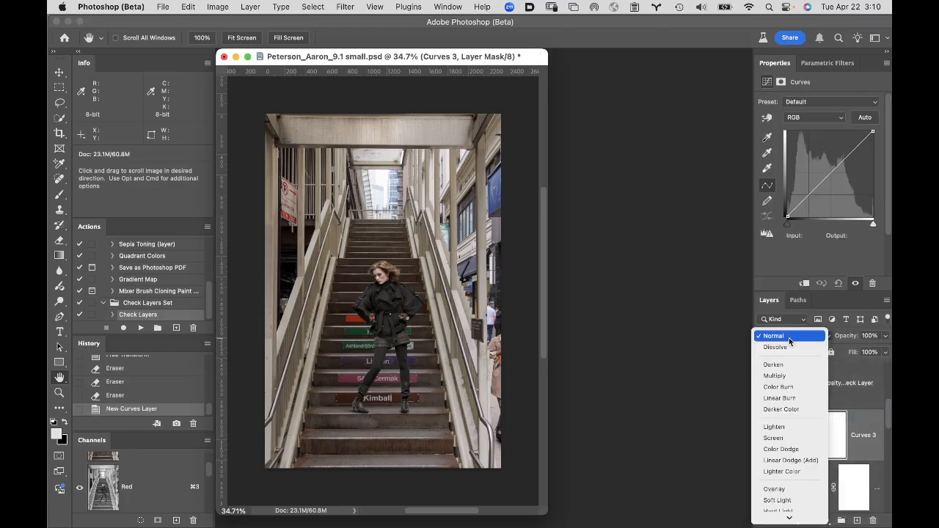
pyautogui.click(780, 517)
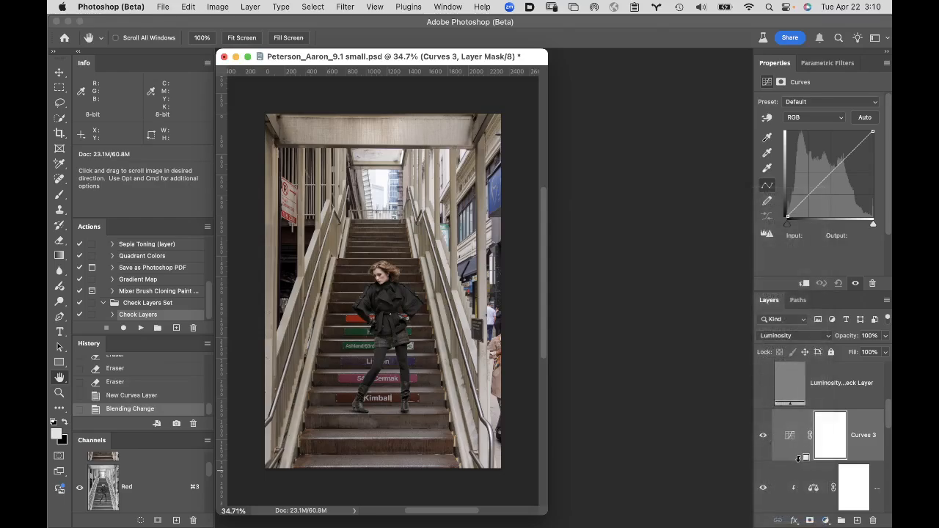
# Step: Clip the new Curves layer to the model's layer stack below it
pyautogui.click(799, 468)
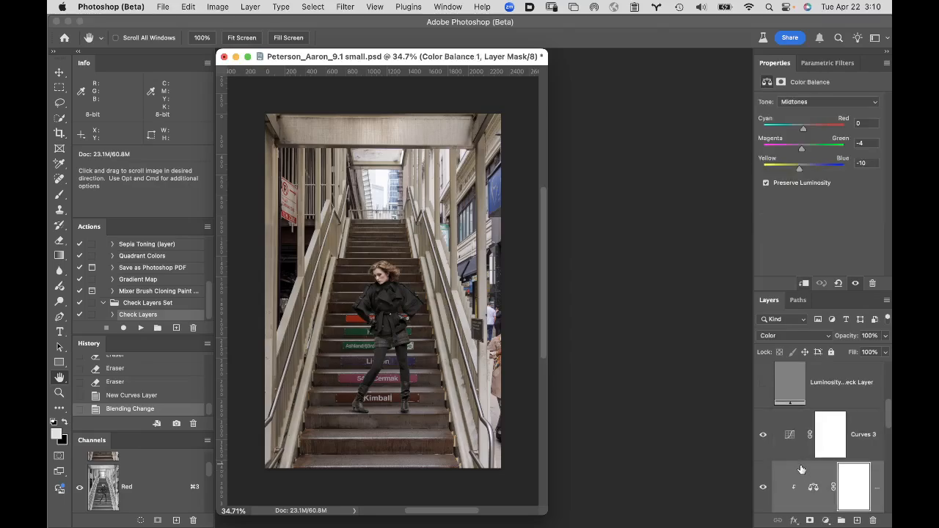
pyautogui.moveTo(801, 447); pyautogui.dragTo(800, 457)
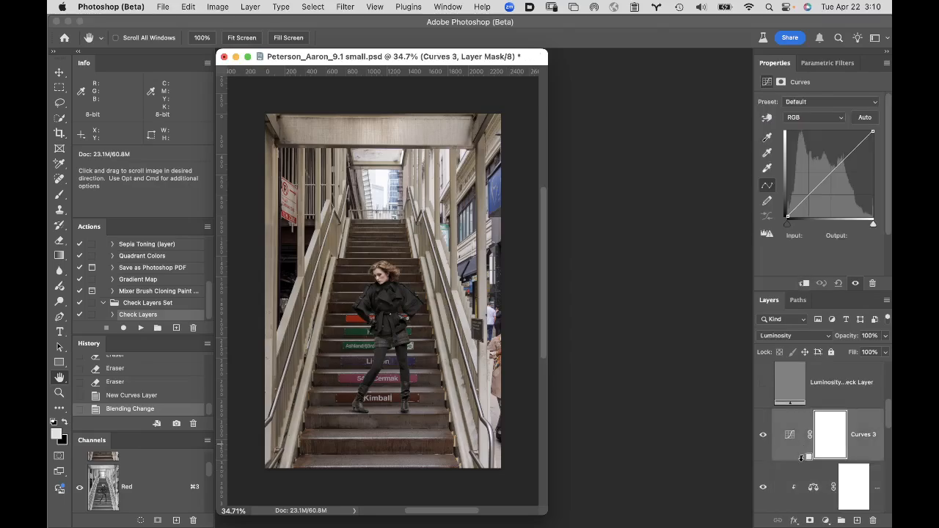
pyautogui.keyDown('alt'); pyautogui.click(802, 458); pyautogui.keyUp('alt')
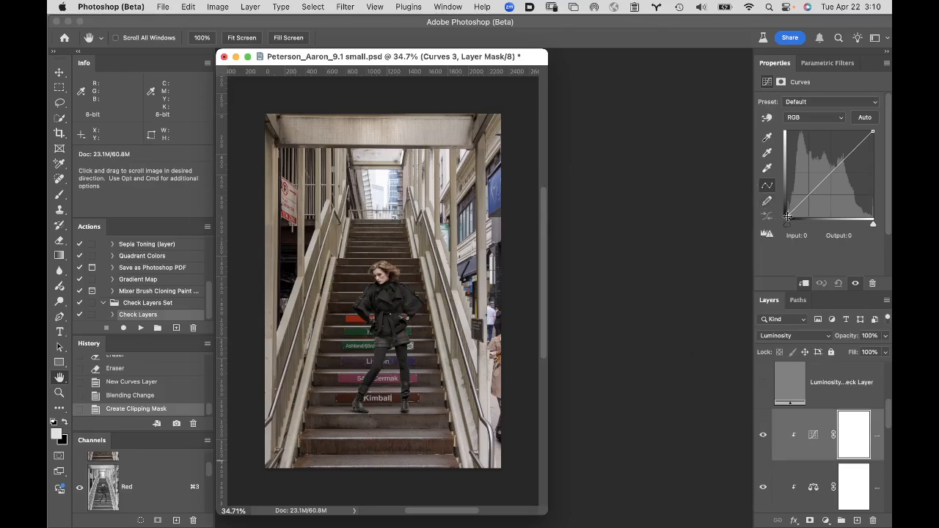
# Step: Move the Curves black point to input 74, output 0 to darken the model, and invert the layer's mask to black
pyautogui.click(787, 217)
pyautogui.moveTo(788, 216); pyautogui.dragTo(810, 220)
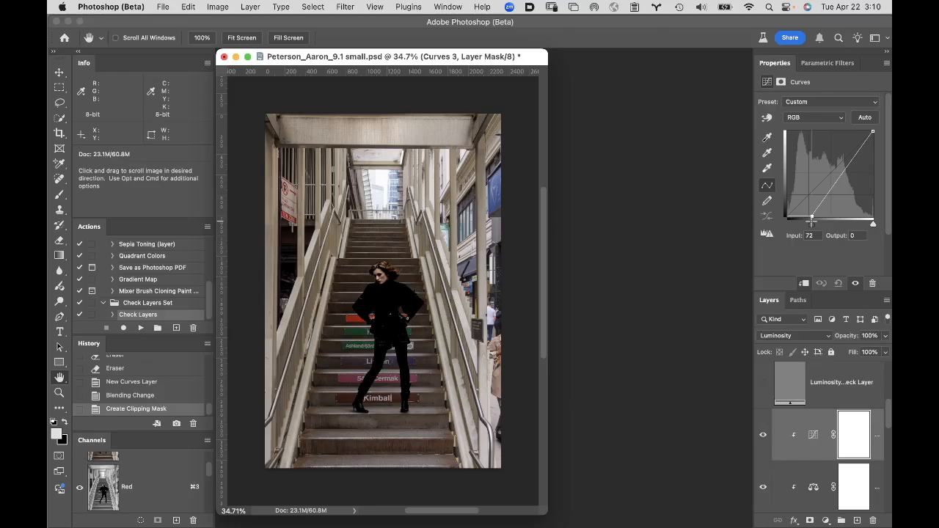
pyautogui.moveTo(812, 220); pyautogui.dragTo(813, 220)
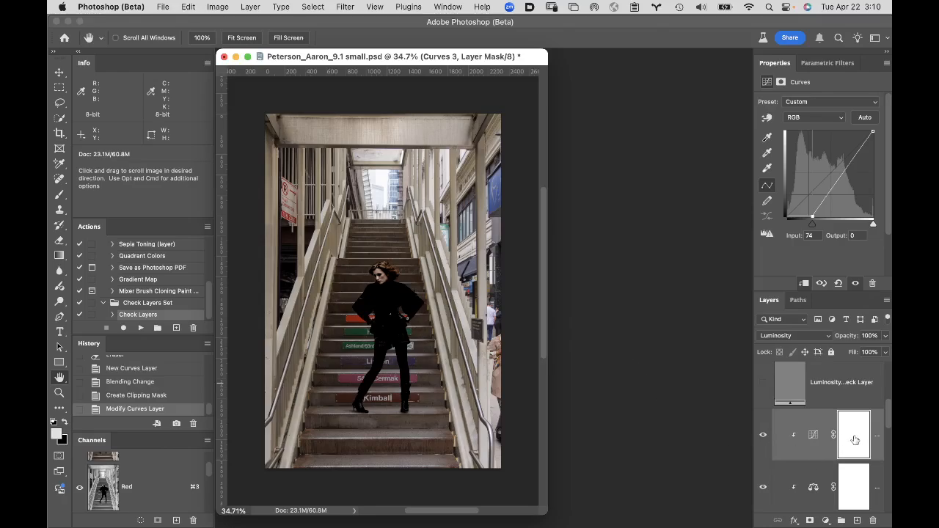
pyautogui.press('super+i')
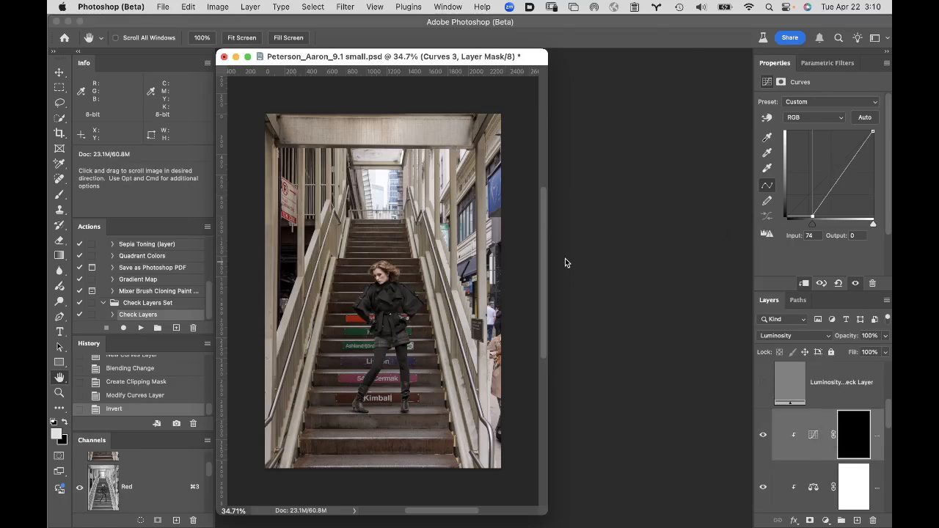
# Step: Switch to the Brush tool in full-screen mode, enlarge the brush to 2900 px, and check its hardness setting
pyautogui.press('b')
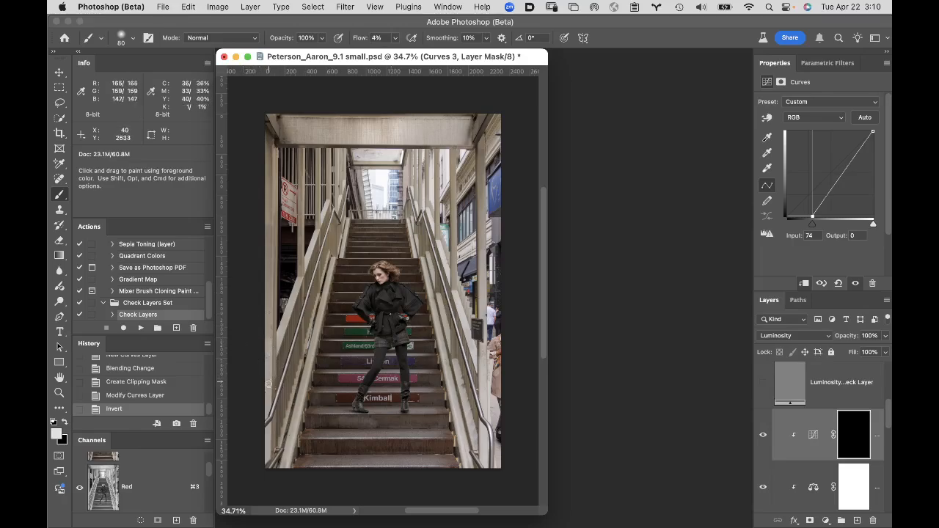
pyautogui.press('f')
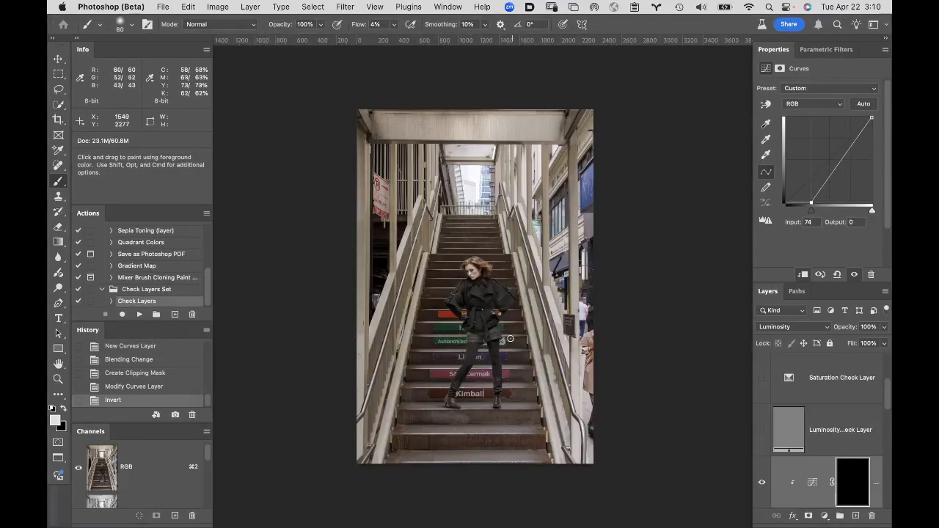
pyautogui.press(']')
pyautogui.press(']')
pyautogui.press(']')
pyautogui.press(']')
pyautogui.press(']')
pyautogui.press(']')
pyautogui.press(']')
pyautogui.press(']')
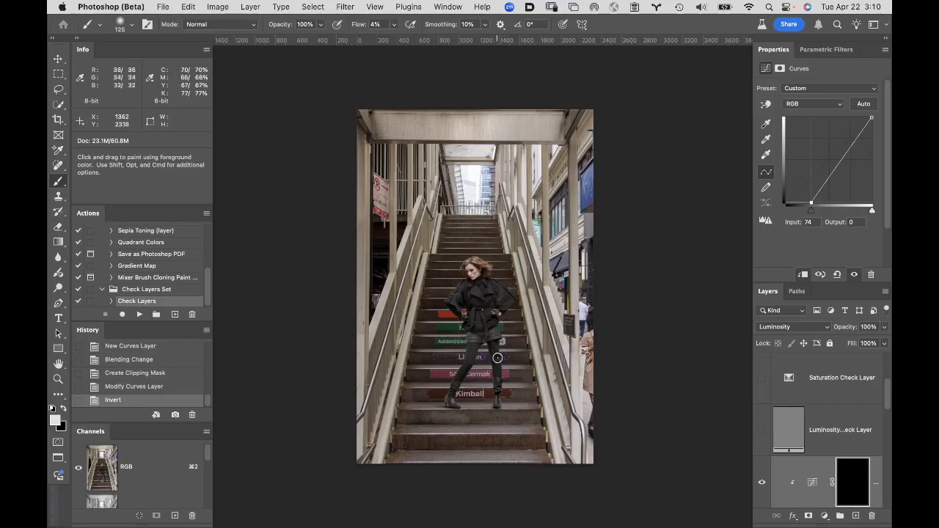
pyautogui.press(']')
pyautogui.press(']')
pyautogui.press(']')
pyautogui.press(']')
pyautogui.press(']')
pyautogui.press(']')
pyautogui.press(']')
pyautogui.press(']')
pyautogui.press(']')
pyautogui.press(']')
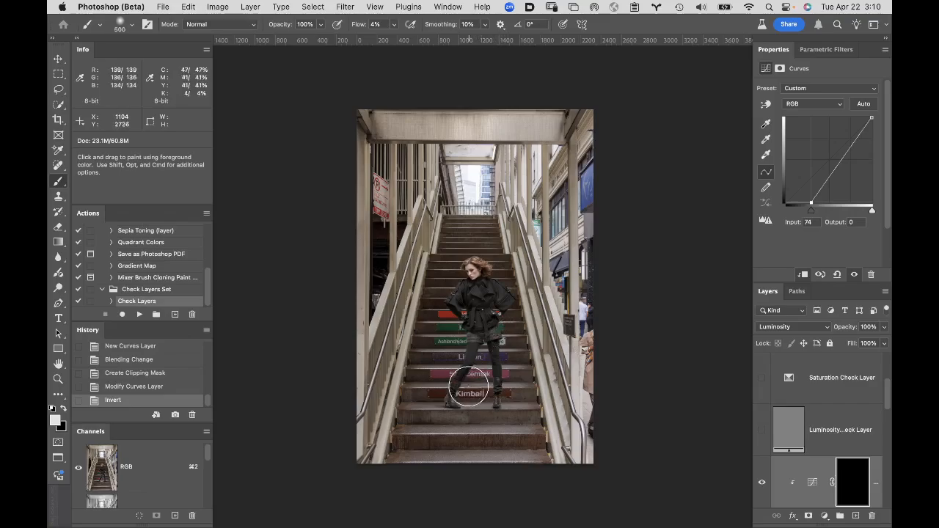
pyautogui.press(']')
pyautogui.press(']')
pyautogui.press(']')
pyautogui.press(']')
pyautogui.press(']')
pyautogui.press(']')
pyautogui.press(']')
pyautogui.press(']')
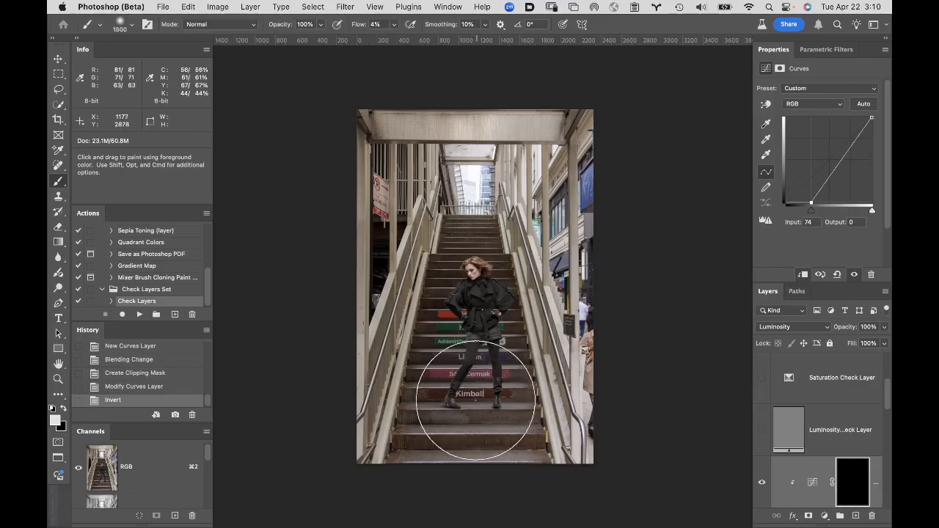
pyautogui.press(']')
pyautogui.press(']')
pyautogui.press(']')
pyautogui.press(']')
pyautogui.press(']')
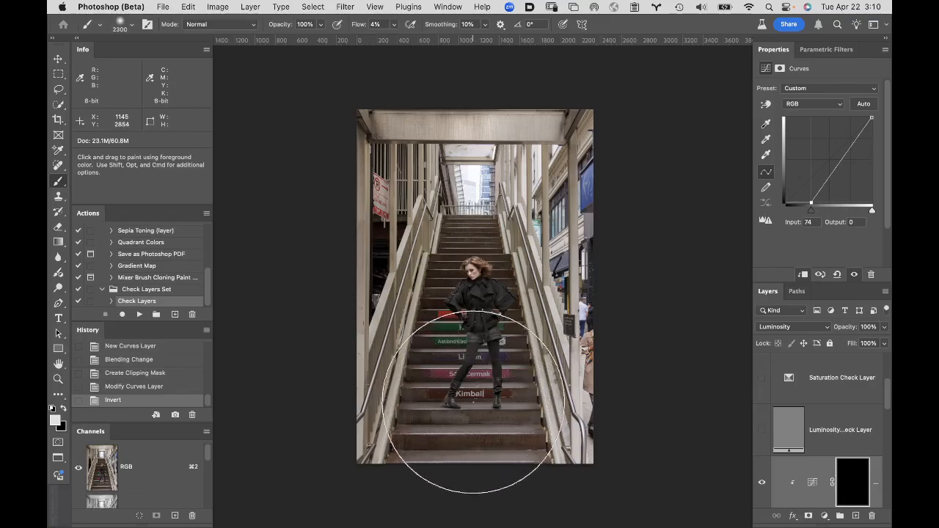
pyautogui.press(']')
pyautogui.press(']')
pyautogui.press(']')
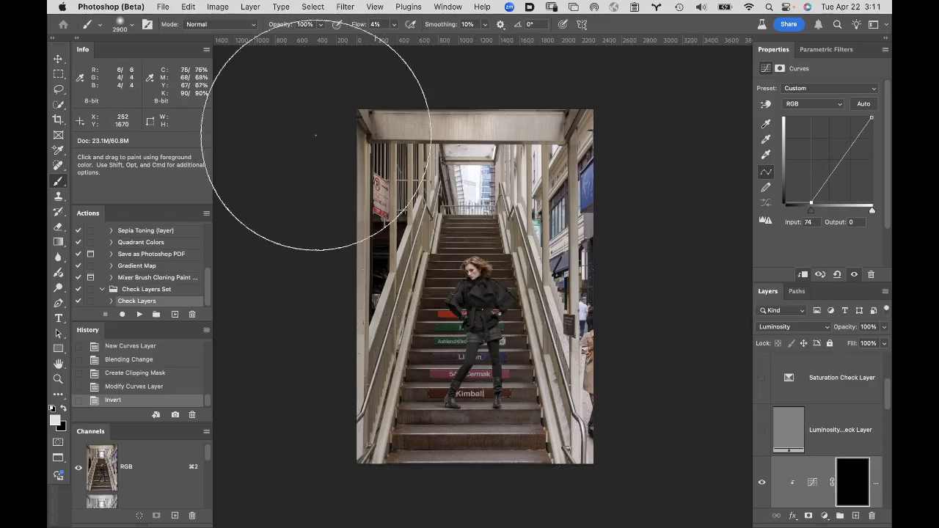
pyautogui.click(129, 25)
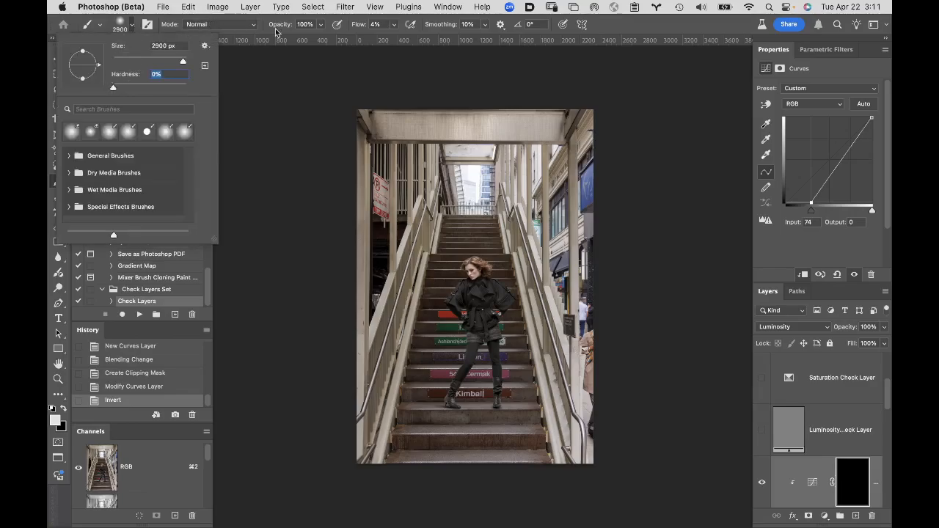
pyautogui.click(670, 25)
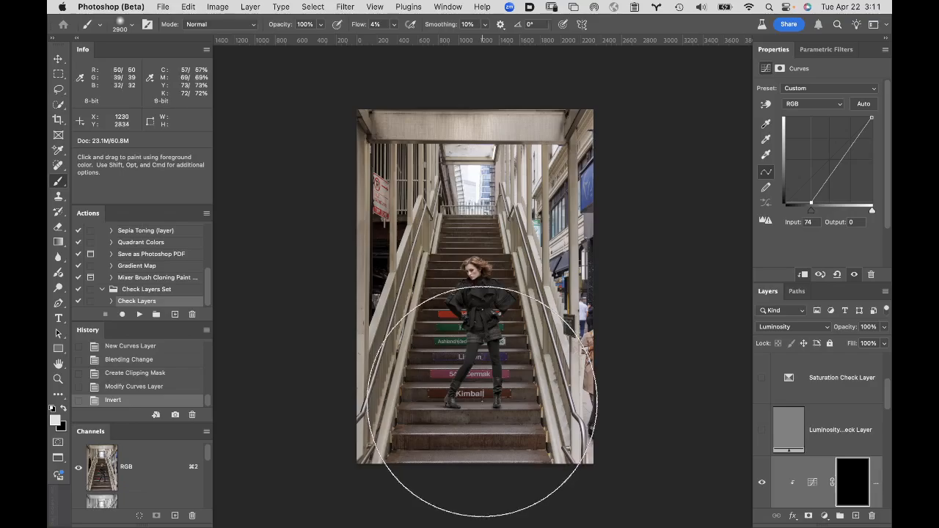
# Step: Resize the brush to 2300 px at 100% flow and paint one white dab around the model's feet on the Curves mask
pyautogui.press('[')
pyautogui.press('[')
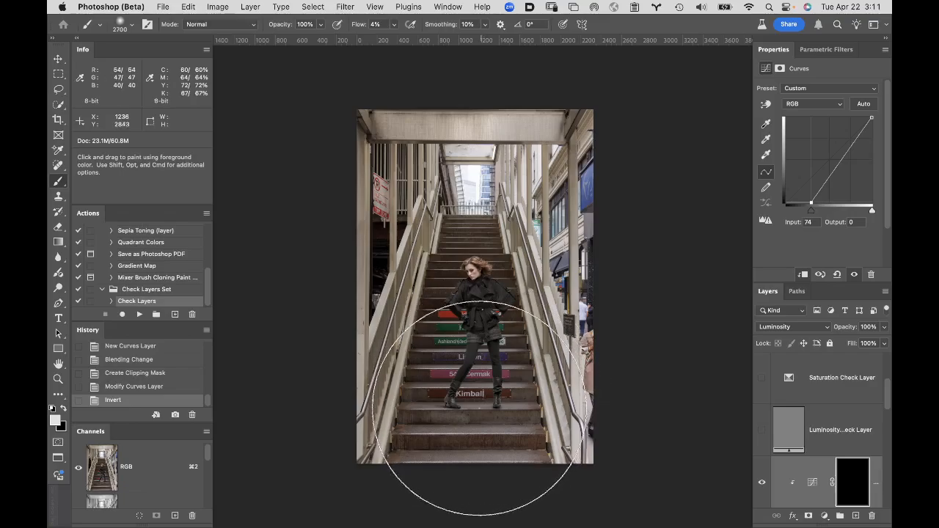
pyautogui.press('[')
pyautogui.press('[')
pyautogui.press('[')
pyautogui.press('[')
pyautogui.press('[')
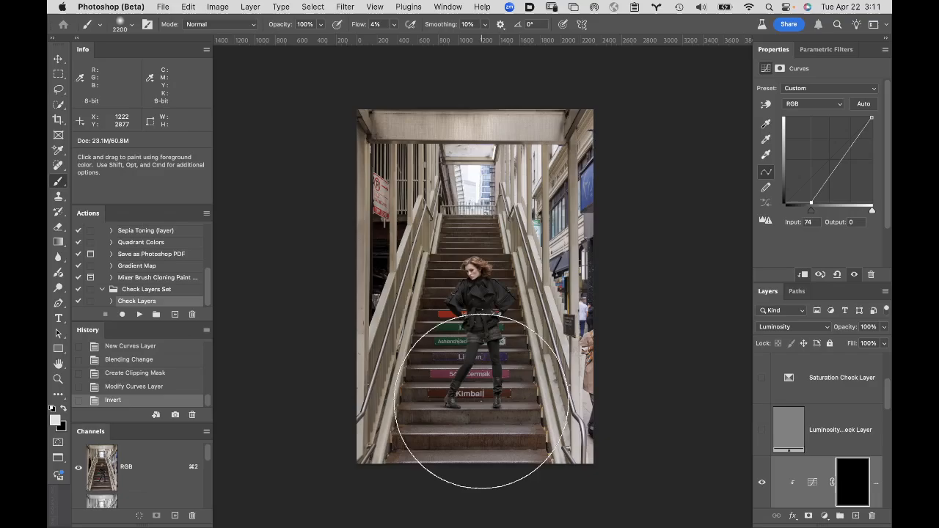
pyautogui.press('[')
pyautogui.press('[')
pyautogui.press('[')
pyautogui.press('[')
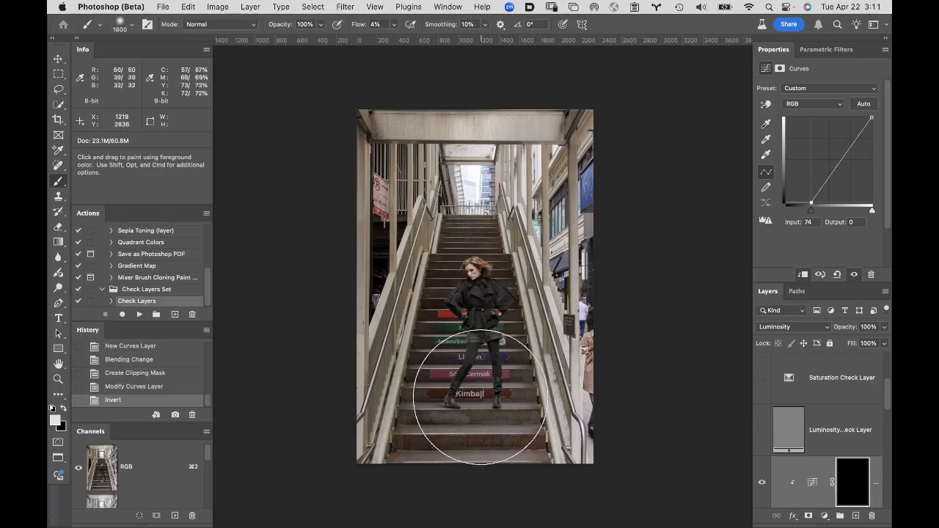
pyautogui.press(']')
pyautogui.press(']')
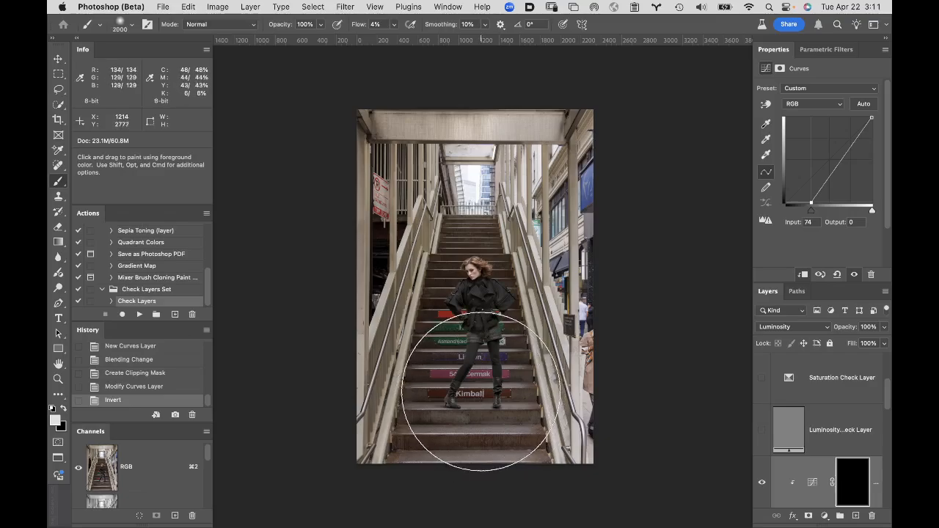
pyautogui.press(']')
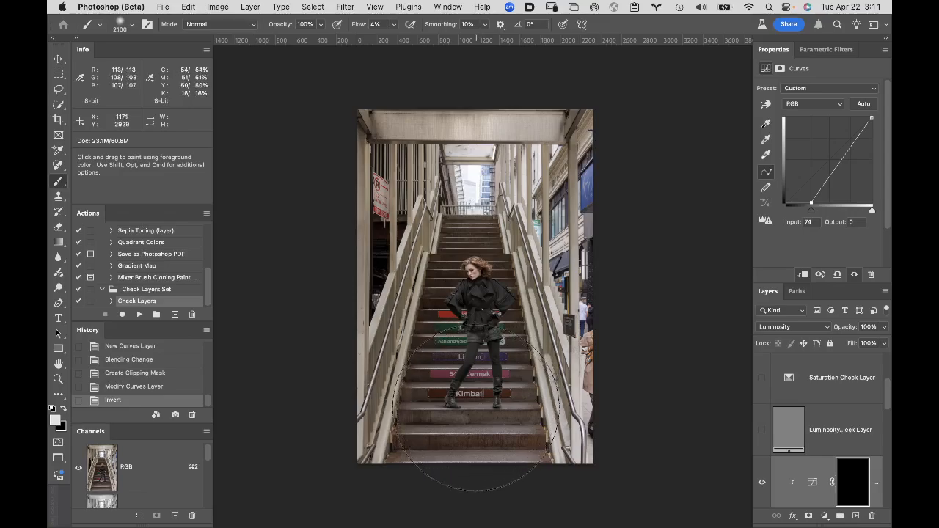
pyautogui.press(']')
pyautogui.press(']')
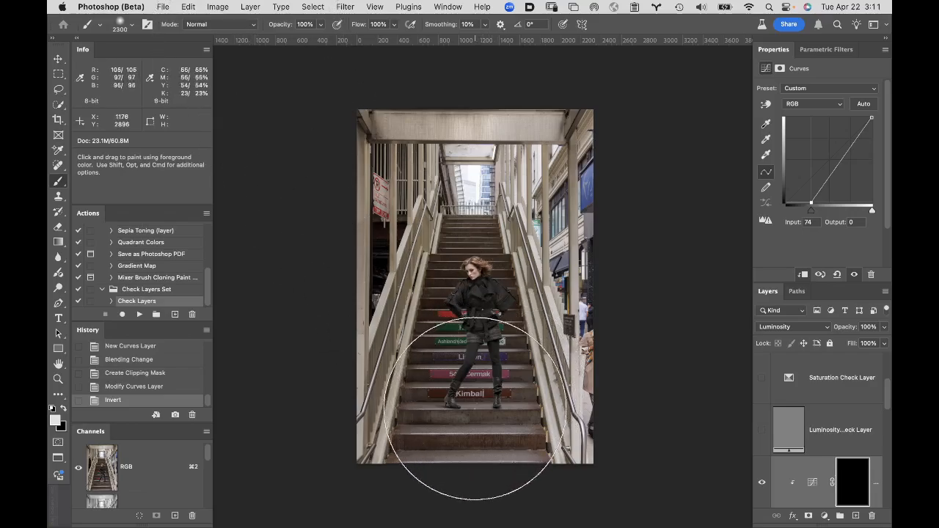
pyautogui.click(477, 412)
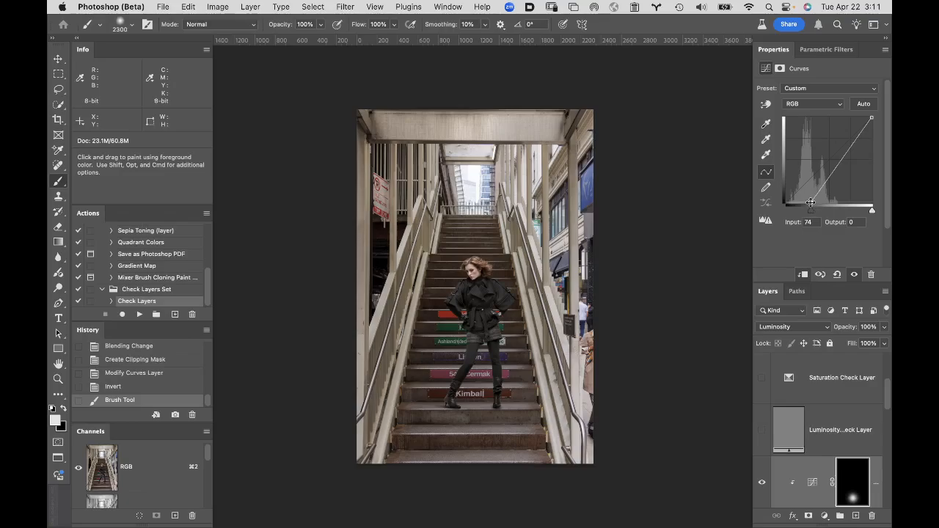
# Step: Move the Curves black point to input 97, output 0, and toggle the layer's visibility to compare the darkening
pyautogui.moveTo(810, 202); pyautogui.dragTo(819, 203)
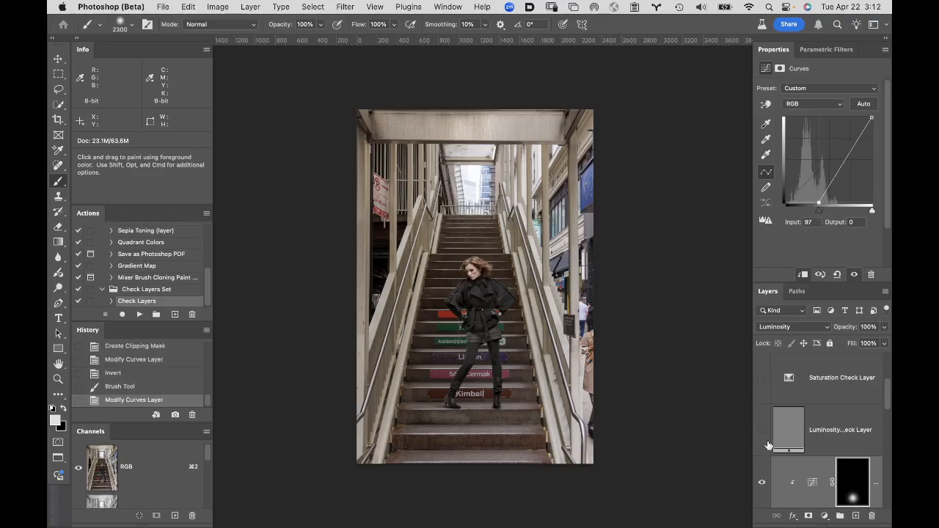
pyautogui.click(761, 484)
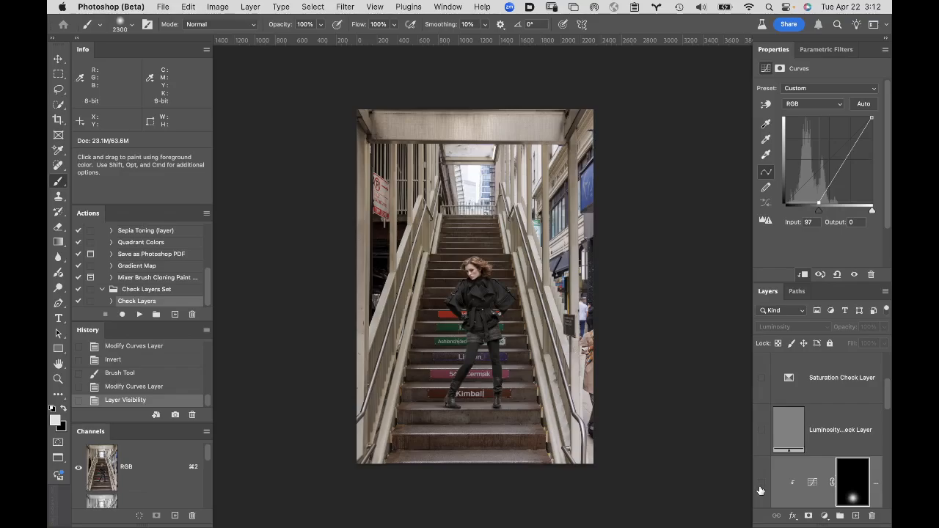
pyautogui.click(761, 485)
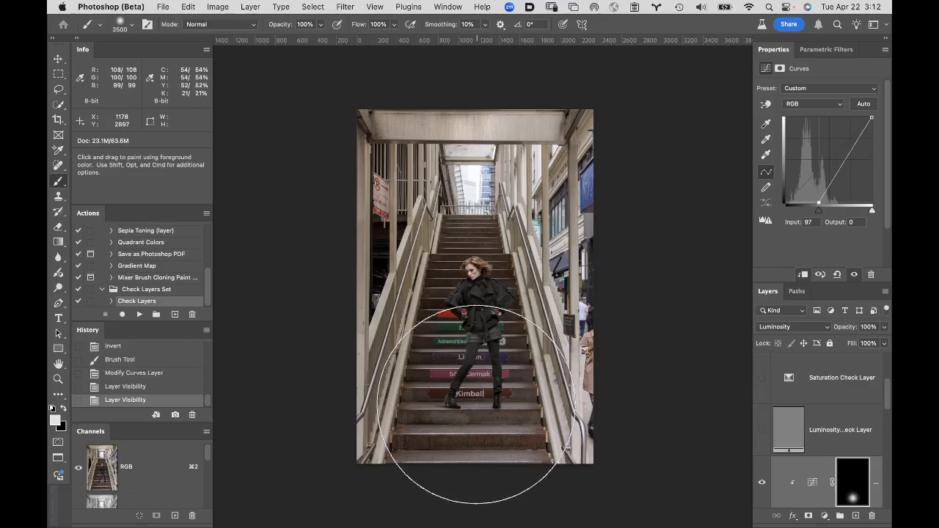
# Step: Paint more white around the model's feet on the Curves mask, enlarging the brush to 2900 px between dabs
pyautogui.moveTo(475, 405); pyautogui.dragTo(484, 407)
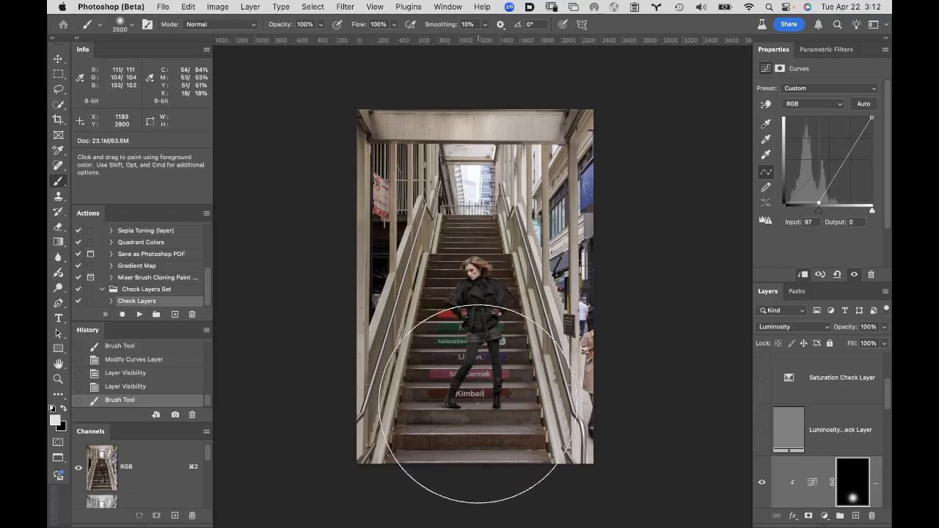
pyautogui.press(']')
pyautogui.press(']')
pyautogui.press(']')
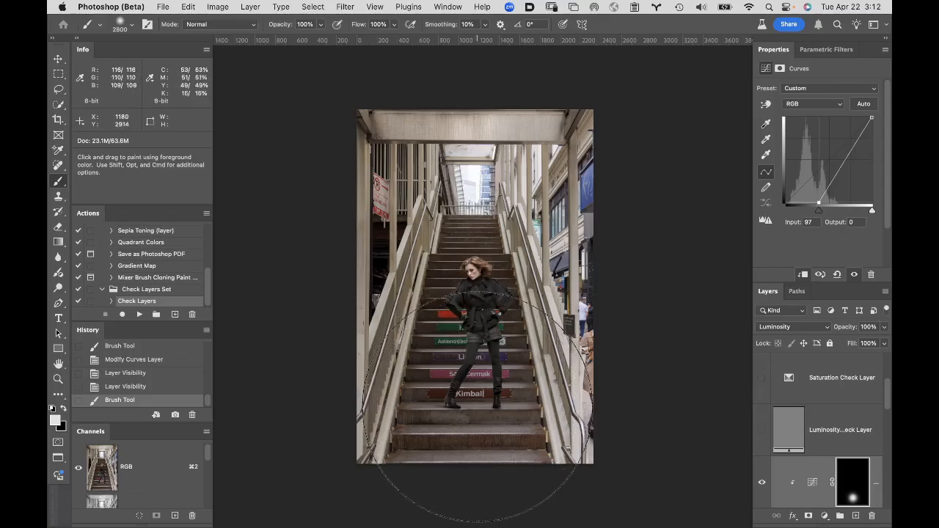
pyautogui.click(477, 407)
pyautogui.press(']')
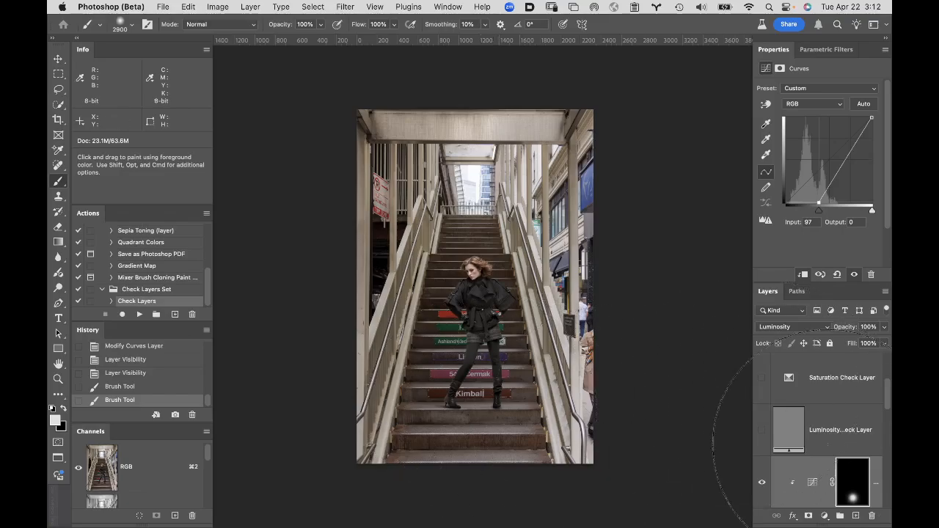
# Step: Inspect the Curves mask on its own, undo the last brush dab, and return to the normal image view
pyautogui.keyDown('alt'); pyautogui.click(852, 479); pyautogui.keyUp('alt')
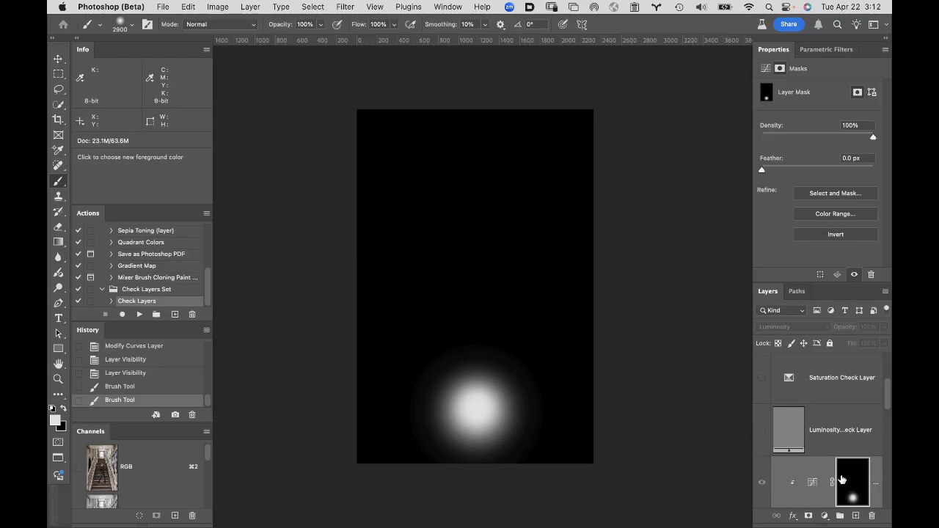
pyautogui.press('super+z')
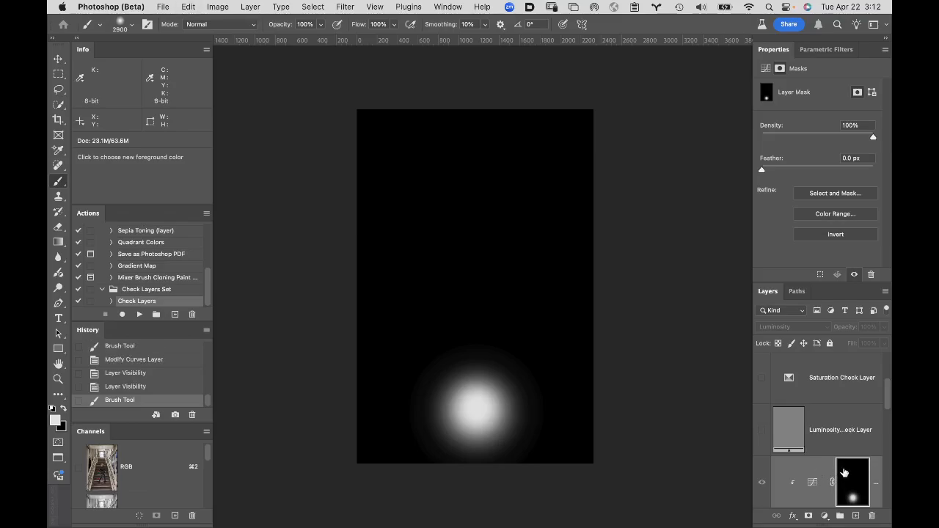
pyautogui.keyDown('alt'); pyautogui.click(844, 473); pyautogui.keyUp('alt')
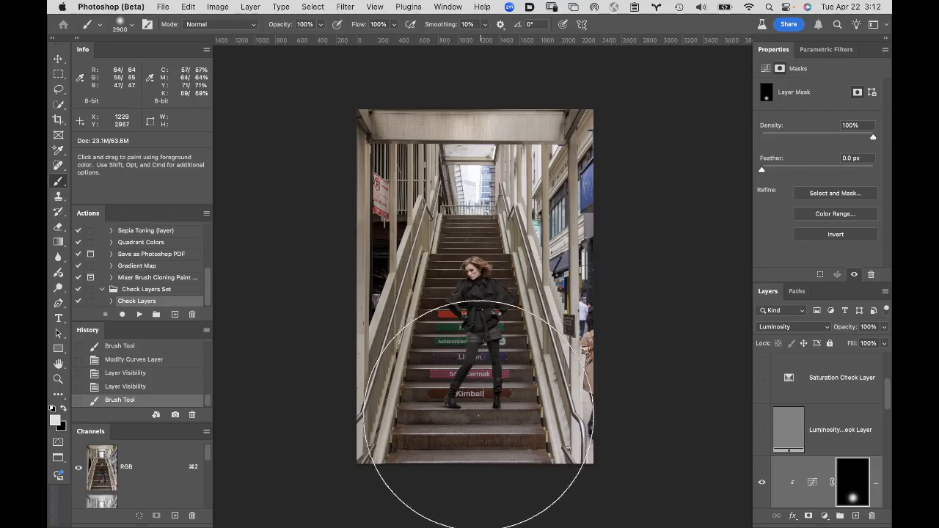
# Step: Review the painting cursor options in the Cursors preferences and leave without changing them
pyautogui.click(103, 6)
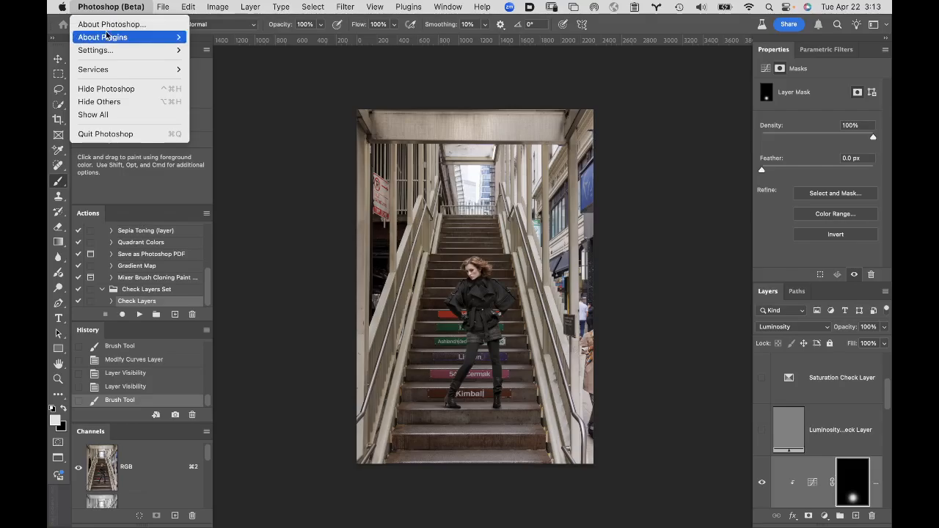
pyautogui.moveTo(108, 52)
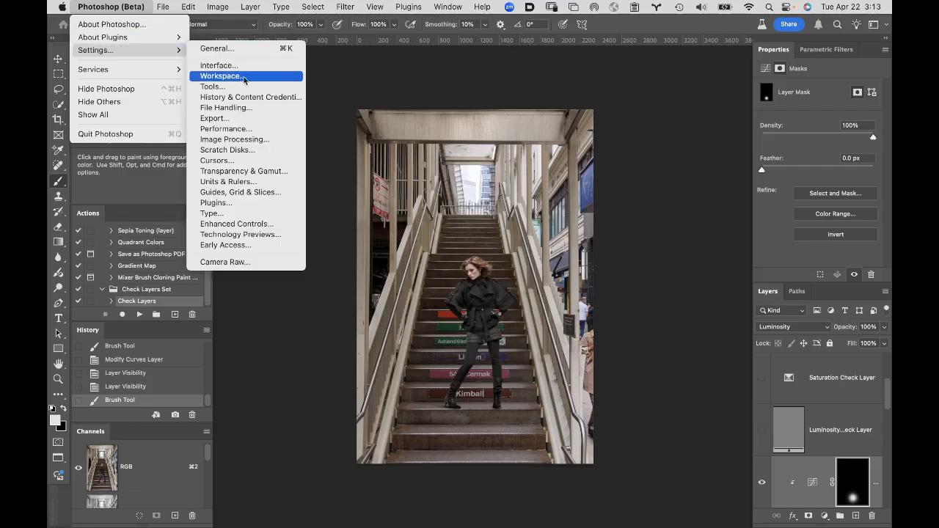
pyautogui.click(270, 163)
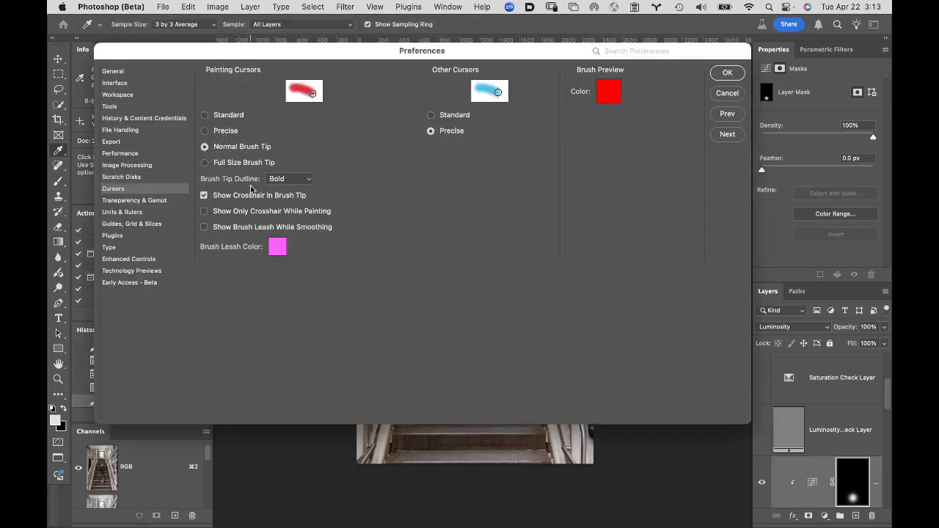
pyautogui.click(727, 93)
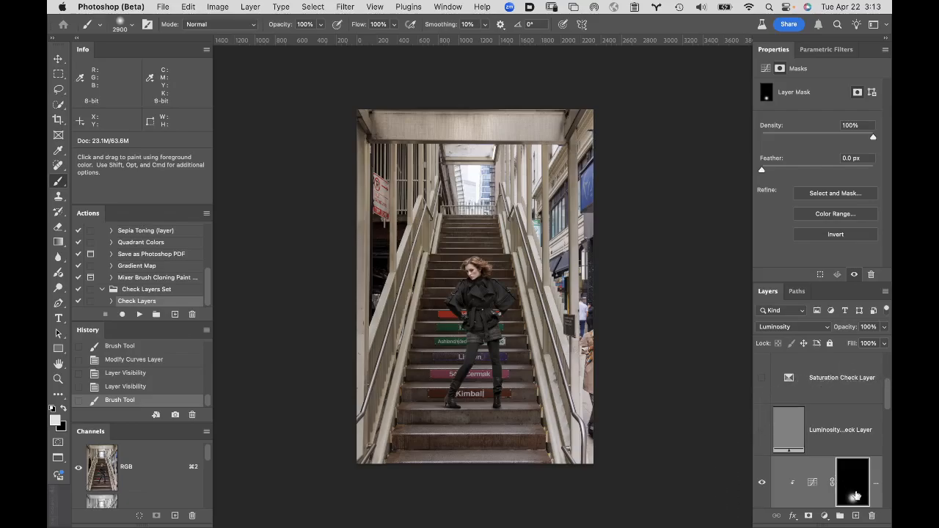
# Step: Check the Curves mask's extent as a temporary selection, and paint a white dab over the model's hips
pyautogui.keyDown('super'); pyautogui.click(853, 493); pyautogui.keyUp('super')
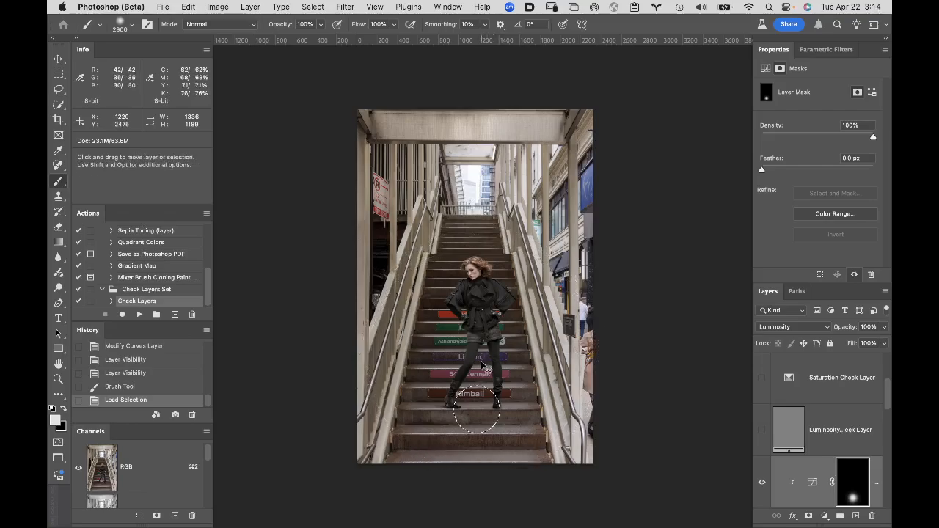
pyautogui.press('super+d')
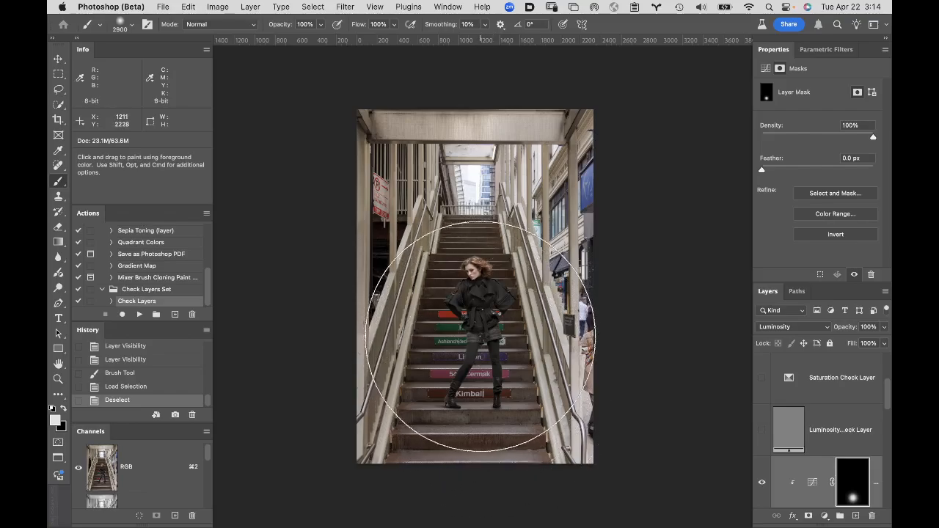
pyautogui.click(483, 334)
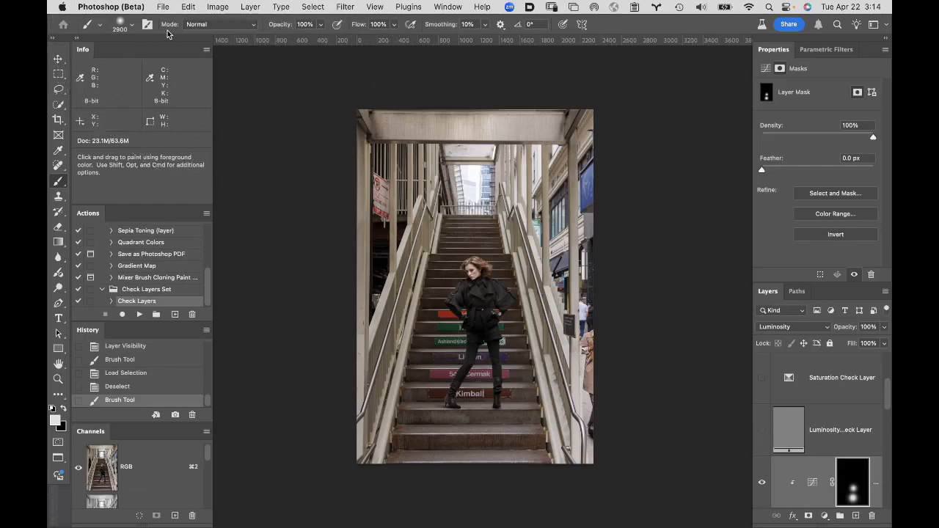
# Step: Choose the Soft Round brush from the General Brushes presets
pyautogui.click(133, 25)
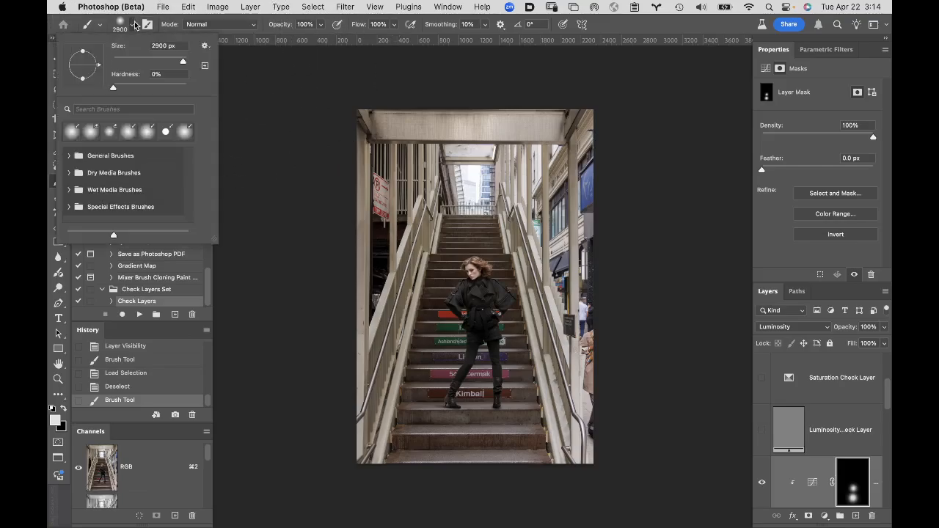
pyautogui.click(69, 156)
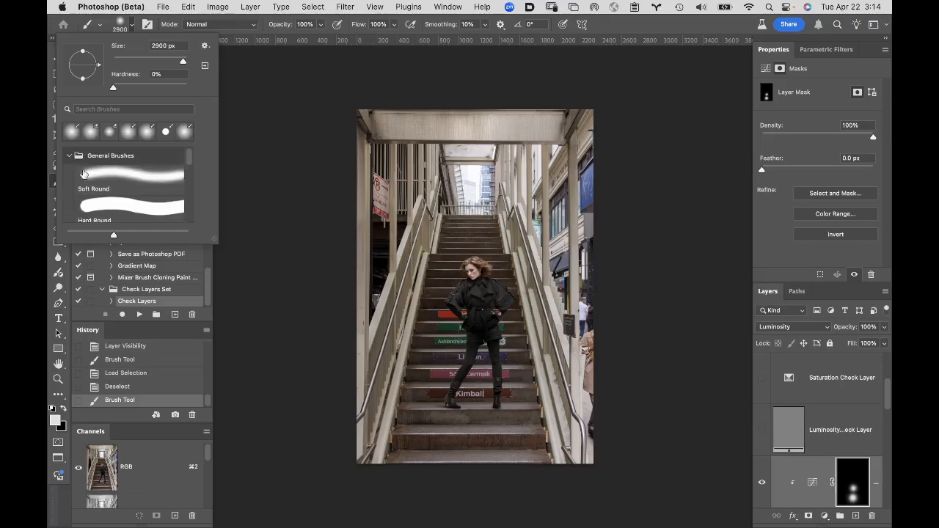
pyautogui.click(128, 173)
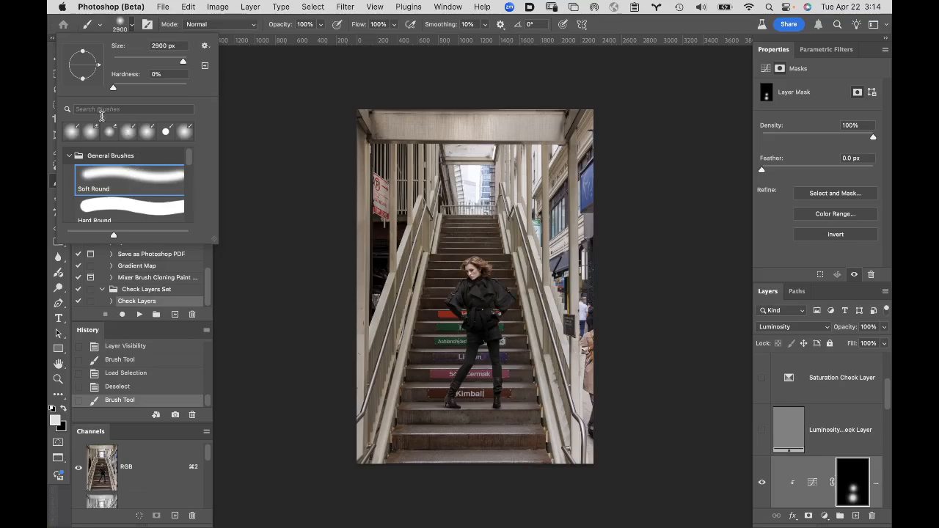
pyautogui.click(645, 27)
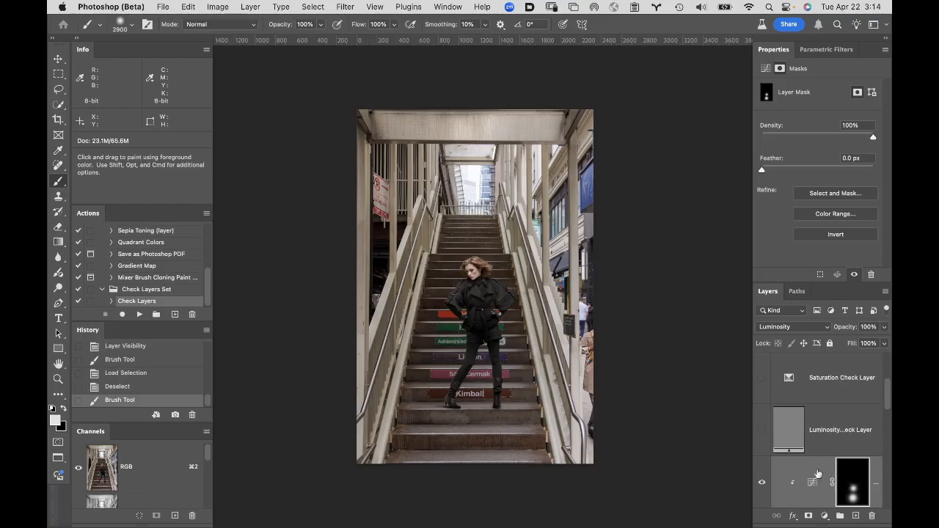
# Step: Refill the Curves mask with black, paint one large white dab at the model's feet, and check its extent as a temporary selection
pyautogui.press('super+BackSpace')
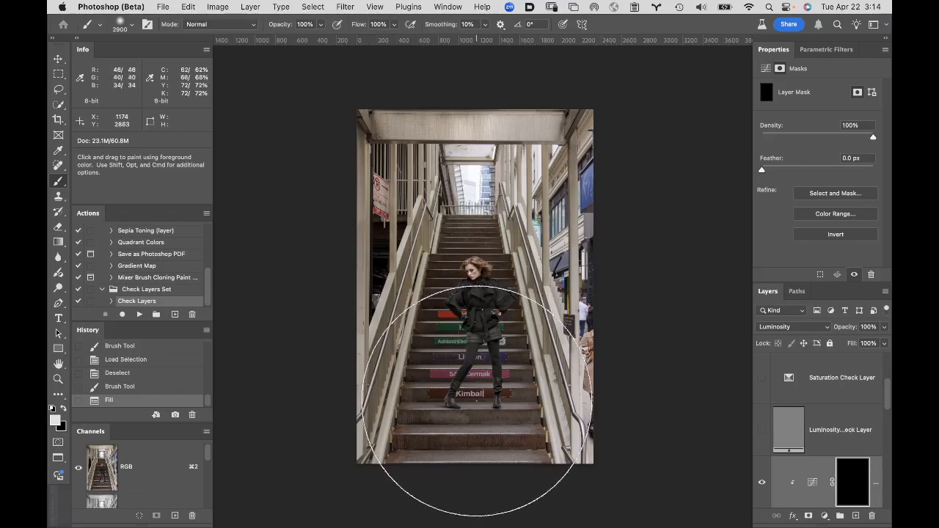
pyautogui.click(477, 404)
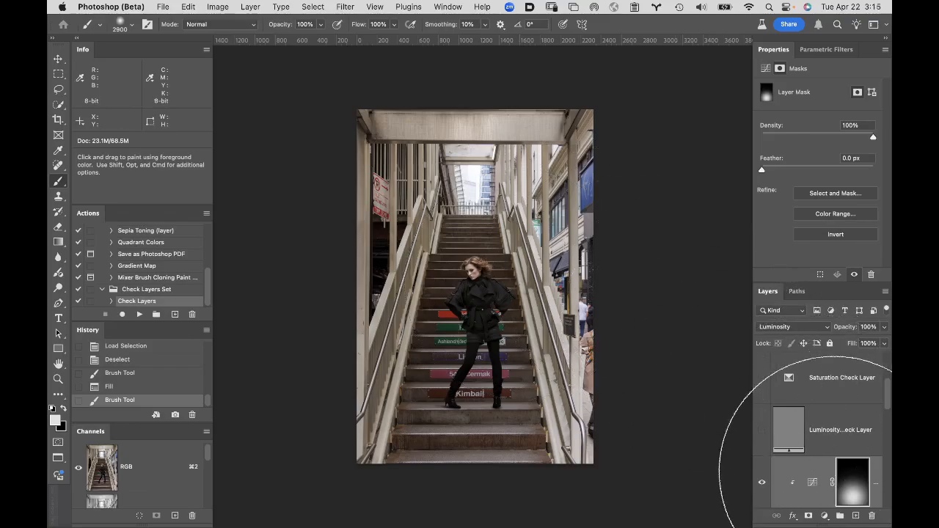
pyautogui.keyDown('super'); pyautogui.click(855, 493); pyautogui.keyUp('super')
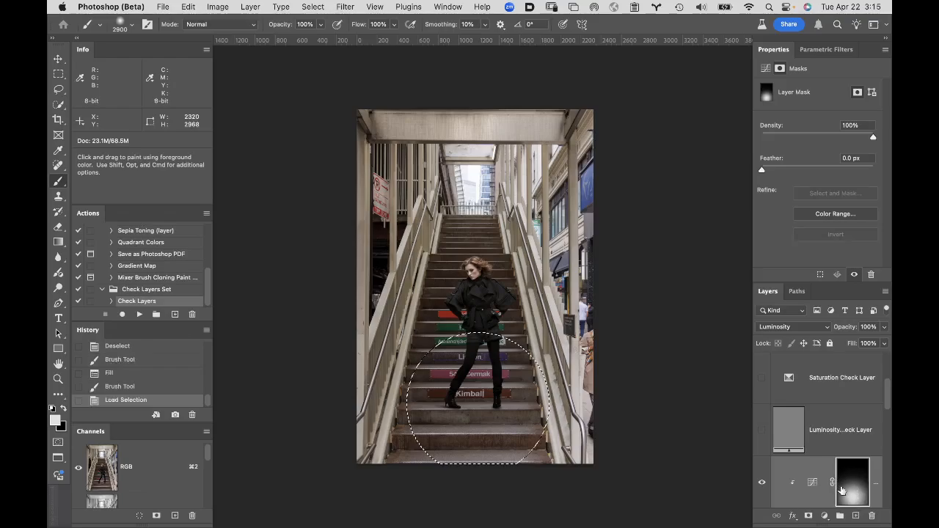
pyautogui.press('super+d')
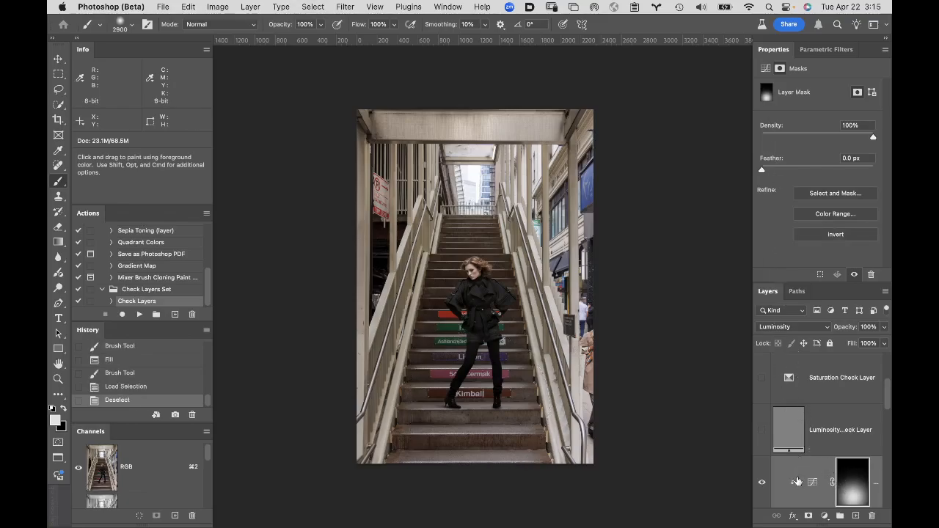
# Step: Soften the lower-body Curves darkening by setting its black point input to 27, and compare the model with the layer hidden and shown
pyautogui.click(813, 483)
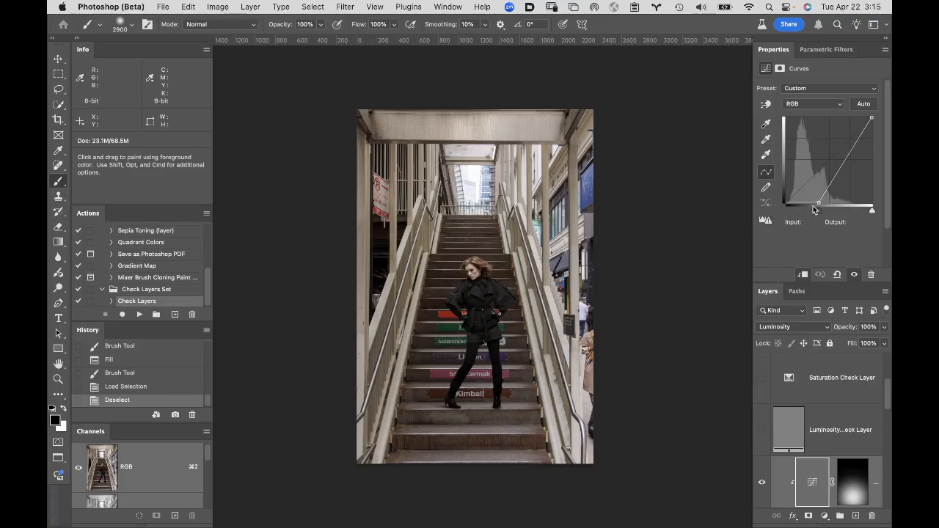
pyautogui.moveTo(821, 200); pyautogui.dragTo(800, 204)
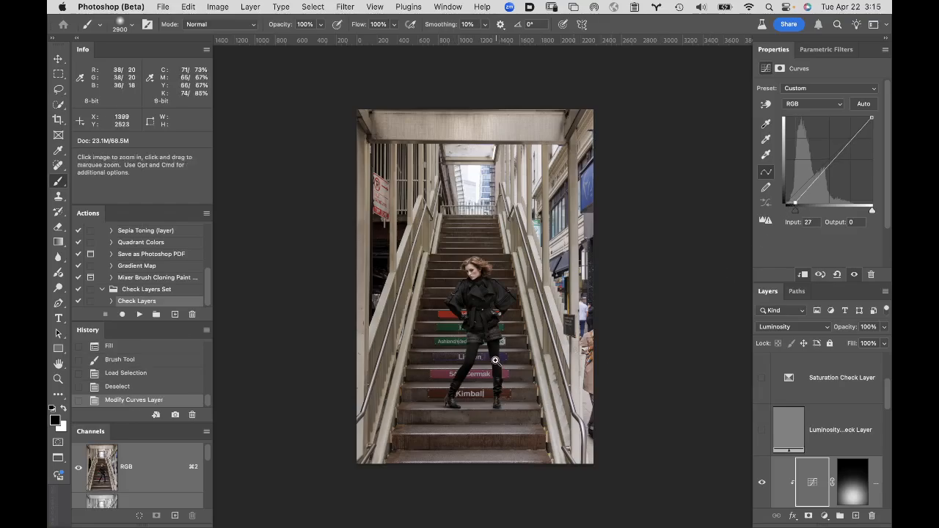
pyautogui.keyDown('super'); pyautogui.click(525, 331); pyautogui.keyUp('super')
pyautogui.press('super+equal')
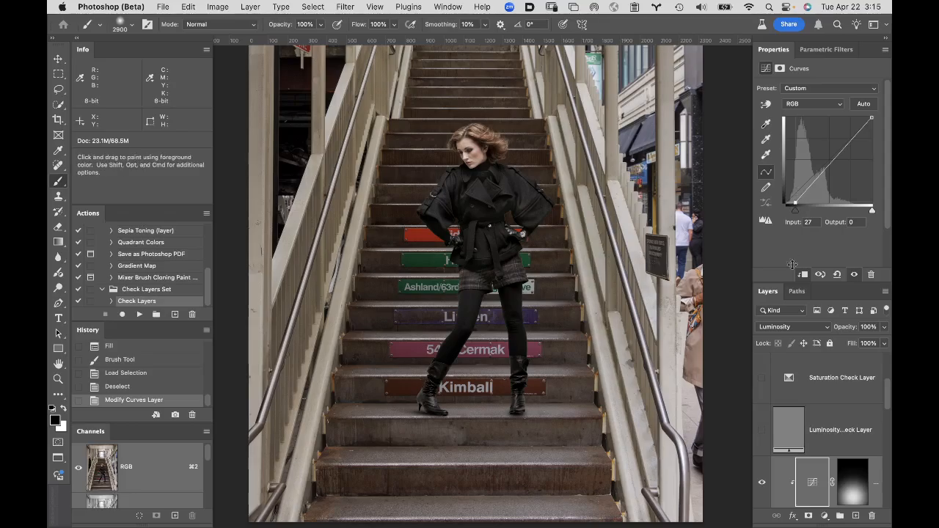
pyautogui.click(761, 485)
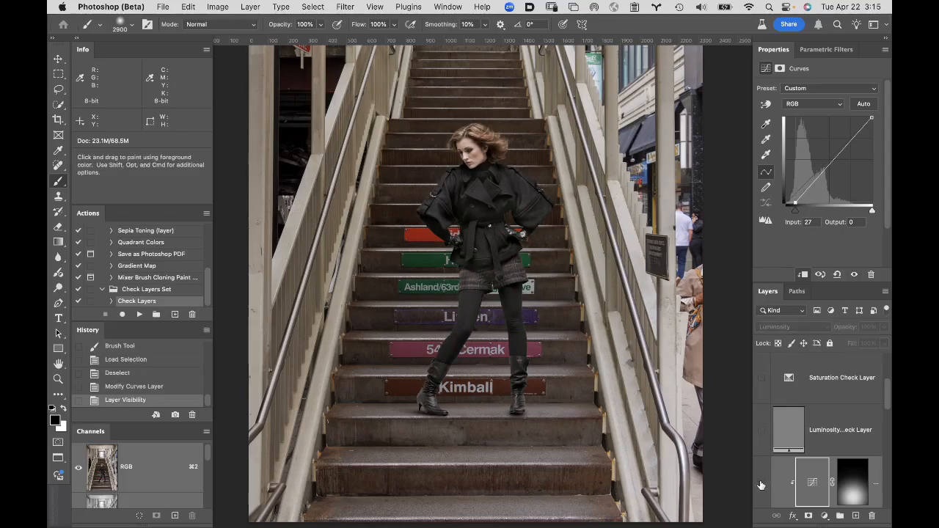
pyautogui.click(761, 483)
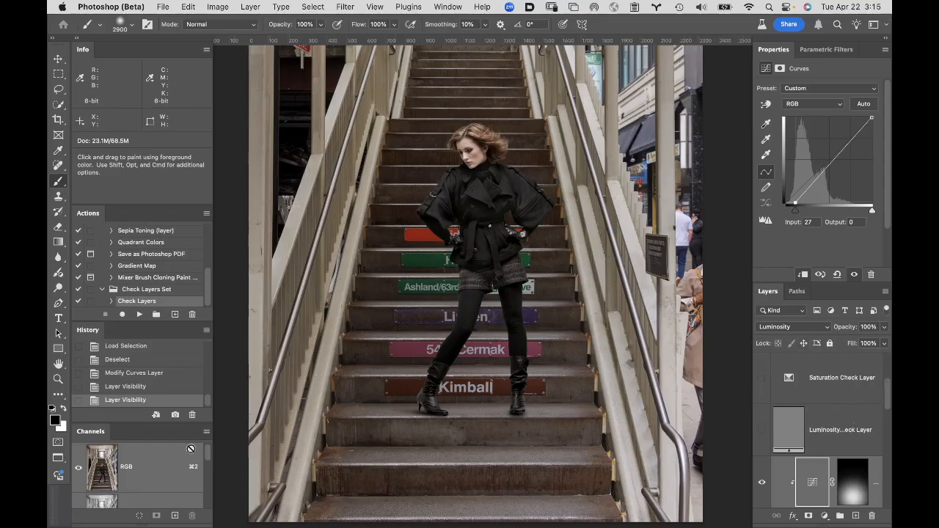
pyautogui.doubleClick(59, 363)
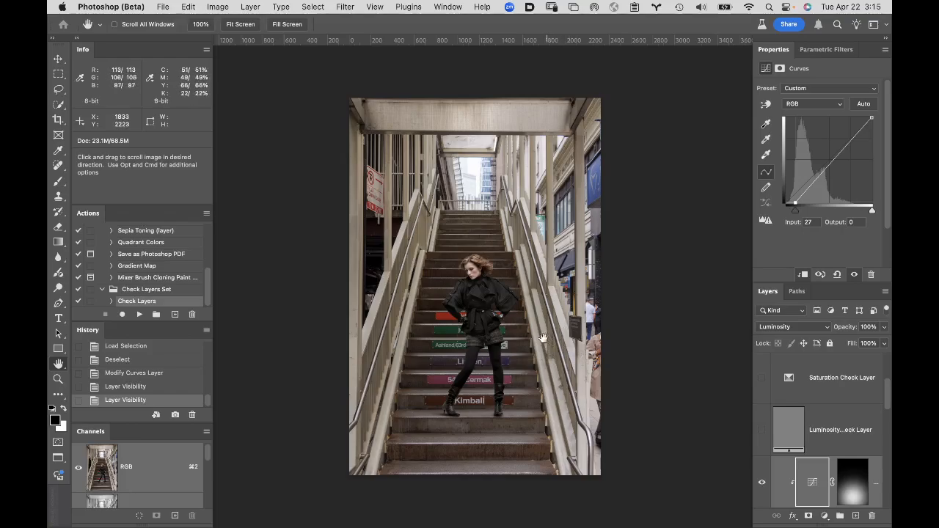
# Step: Add a new Curves adjustment layer in Multiply mode and invert its mask to black
pyautogui.click(825, 517)
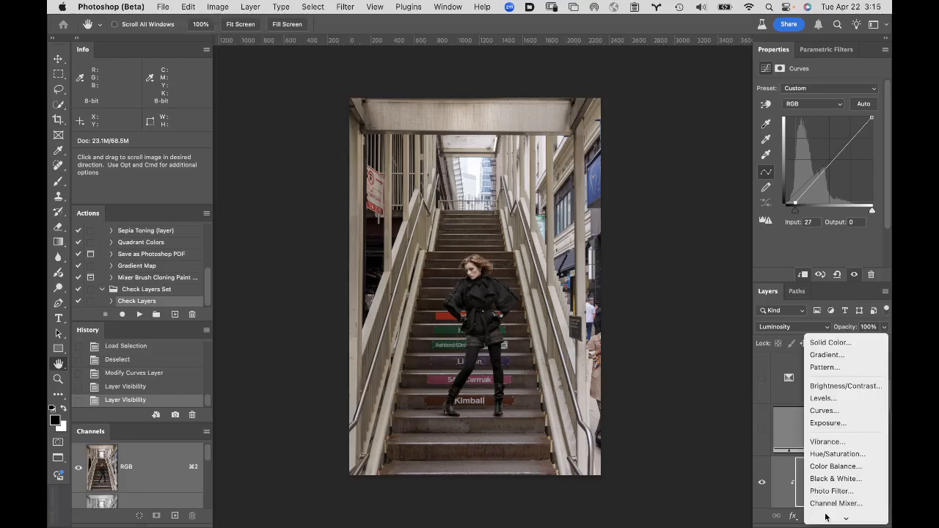
pyautogui.click(840, 415)
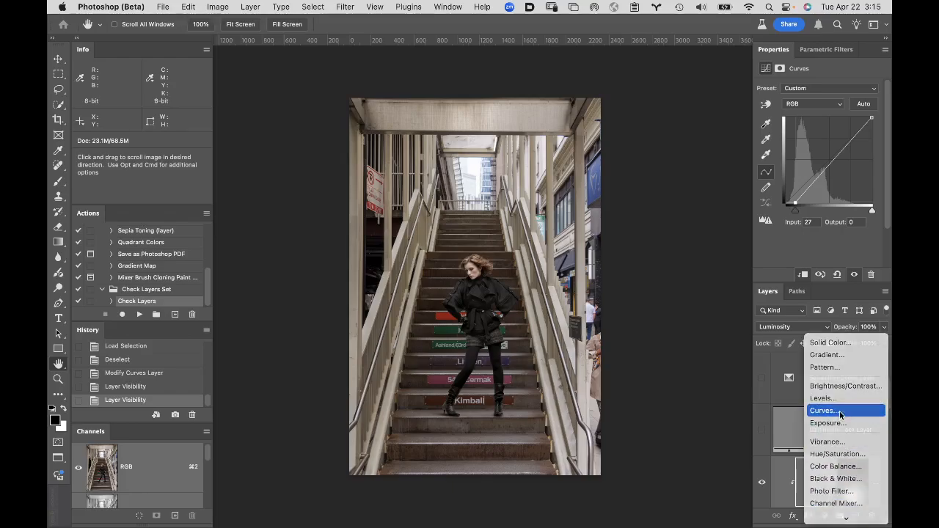
pyautogui.click(792, 328)
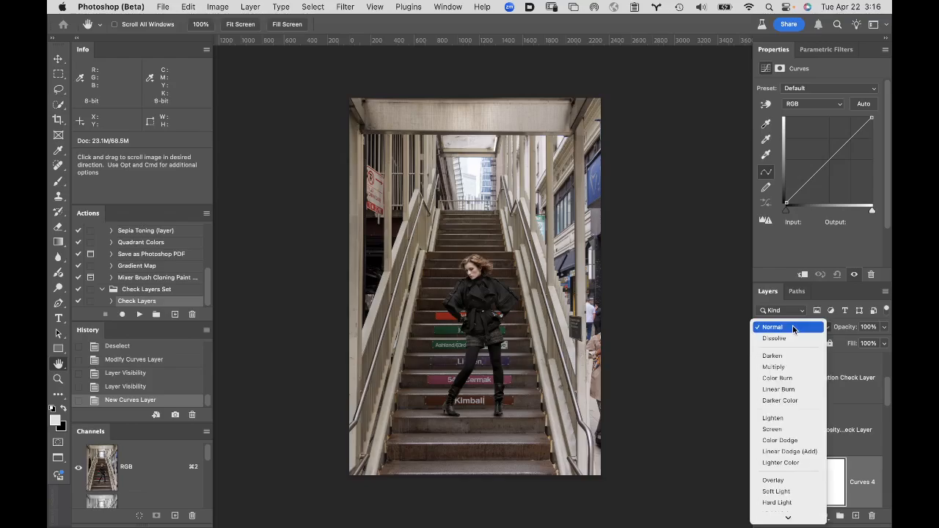
pyautogui.click(794, 367)
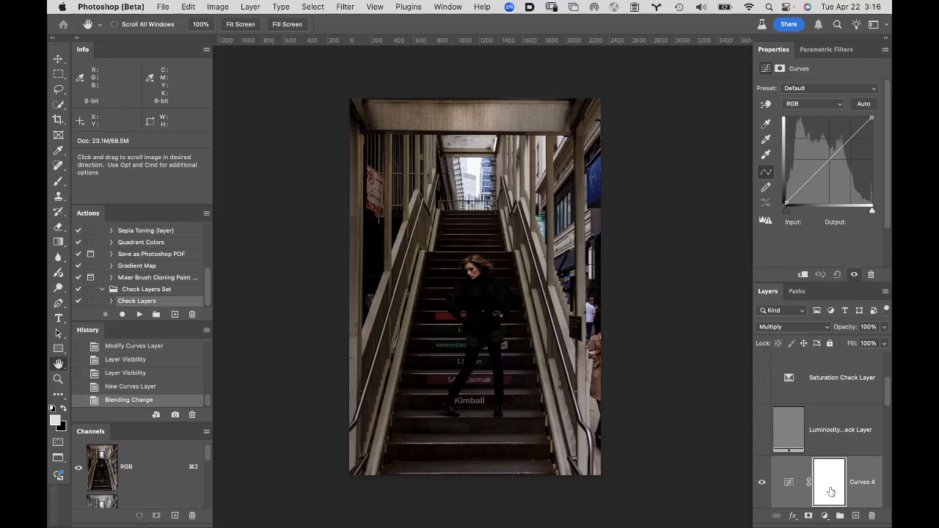
pyautogui.press('super+i')
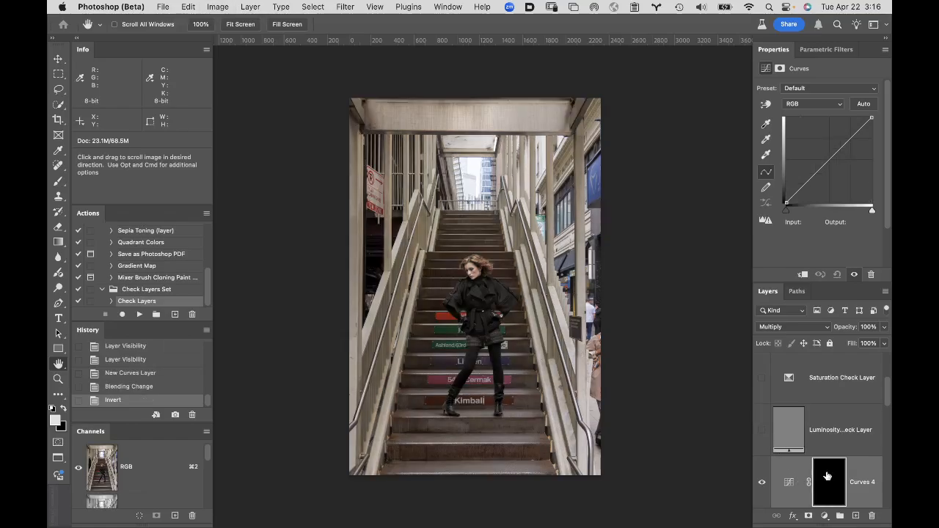
# Step: Make the new Curves layer's black mask active and ready the large soft brush for painting on it
pyautogui.press('b')
pyautogui.press('h')
pyautogui.click(827, 477)
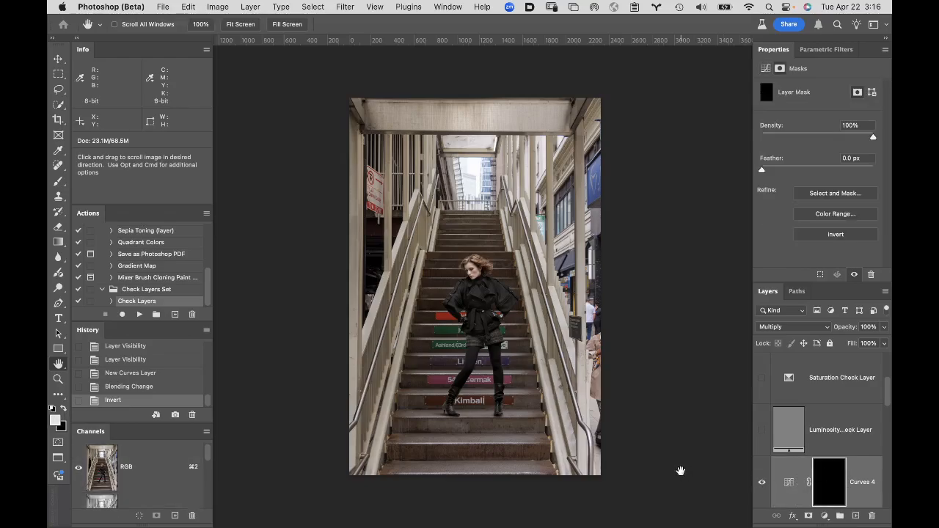
pyautogui.press('b')
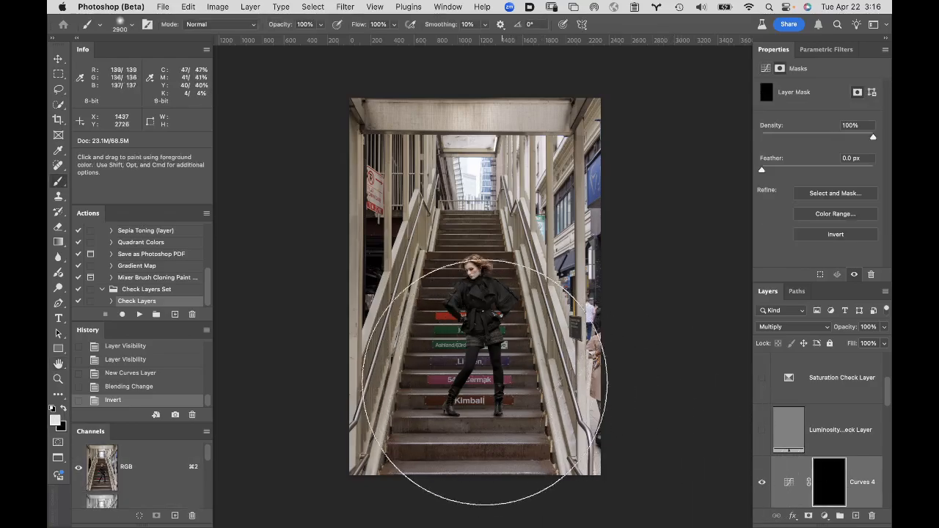
# Step: Resize the soft round brush to 1900 px for painting on the Curves 4 layer mask
pyautogui.click(132, 26)
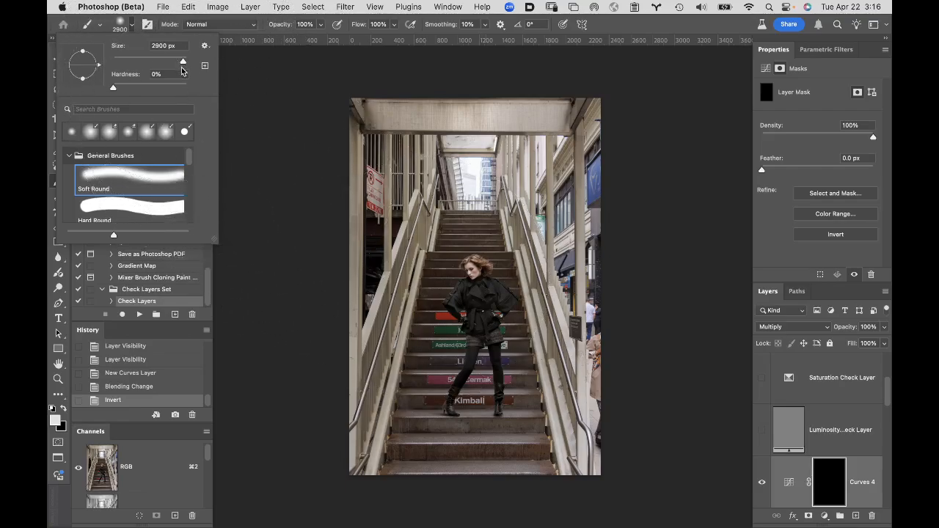
pyautogui.moveTo(184, 65); pyautogui.dragTo(160, 63)
pyautogui.click(626, 26)
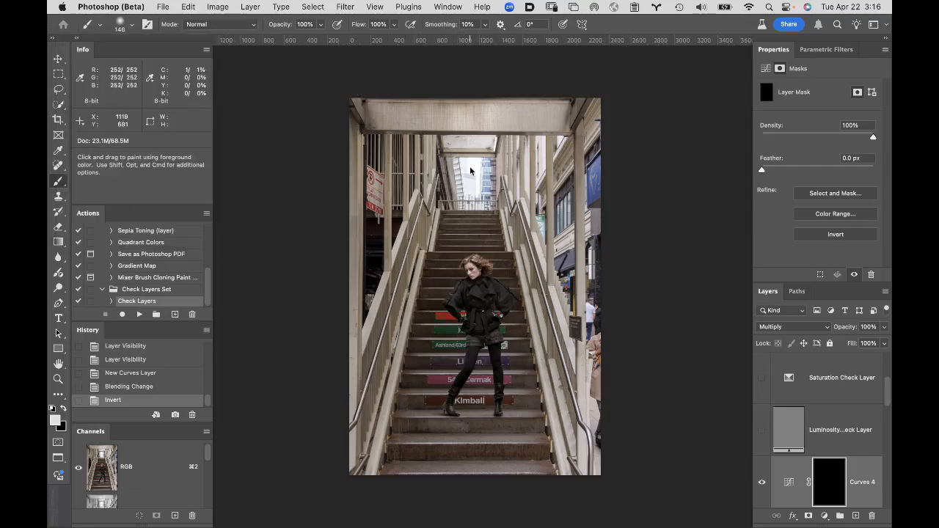
pyautogui.press(']')
pyautogui.press(']')
pyautogui.press(']')
pyautogui.press(']')
pyautogui.press(']')
pyautogui.press(']')
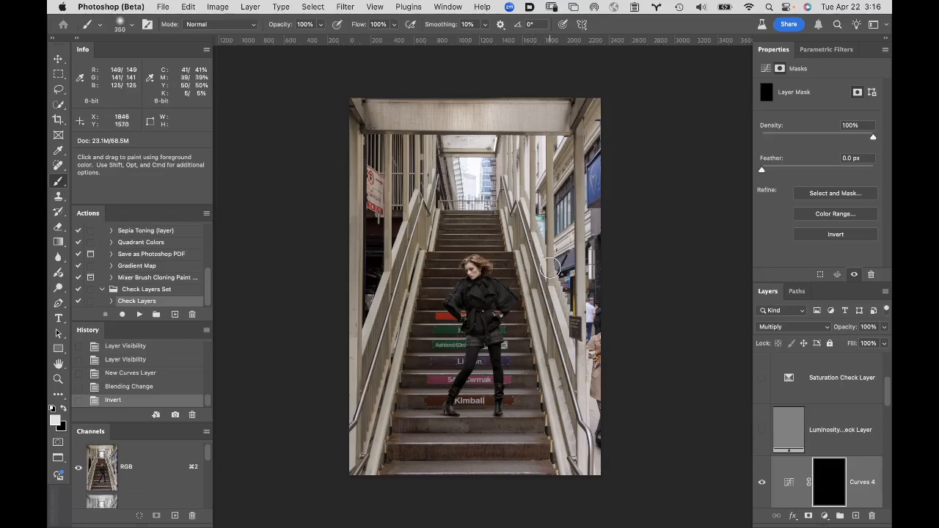
pyautogui.press(']')
pyautogui.press(']')
pyautogui.press(']')
pyautogui.press(']')
pyautogui.press(']')
pyautogui.press(']')
pyautogui.press(']')
pyautogui.press(']')
pyautogui.press(']')
pyautogui.press(']')
pyautogui.press(']')
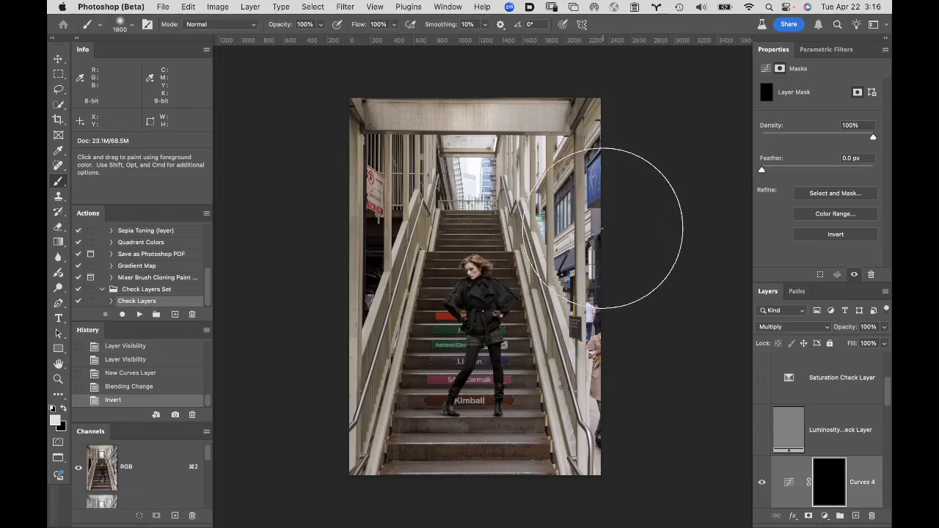
pyautogui.press(']')
pyautogui.press(']')
pyautogui.press(']')
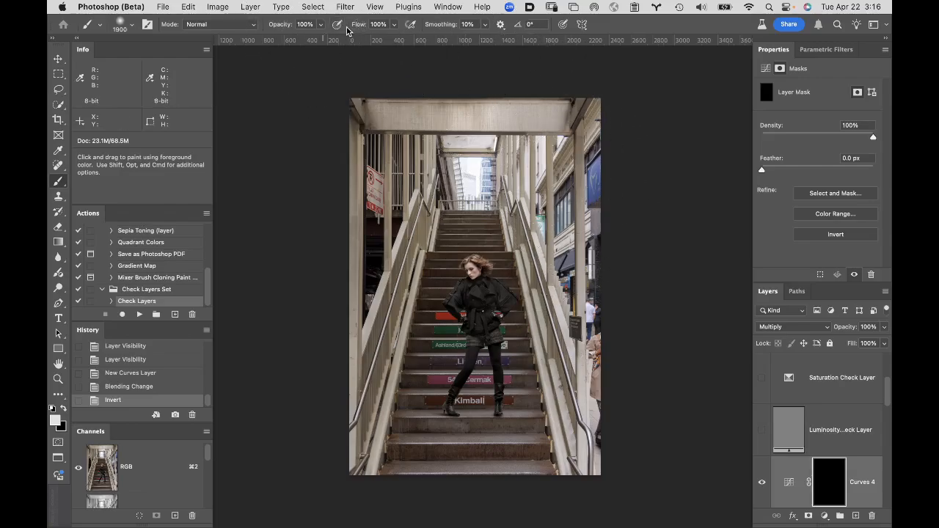
# Step: Set the brush flow to 10% and paint white on the Curves 4 mask along the sides of the staircase photo
pyautogui.moveTo(361, 26); pyautogui.dragTo(337, 30)
pyautogui.click(595, 162)
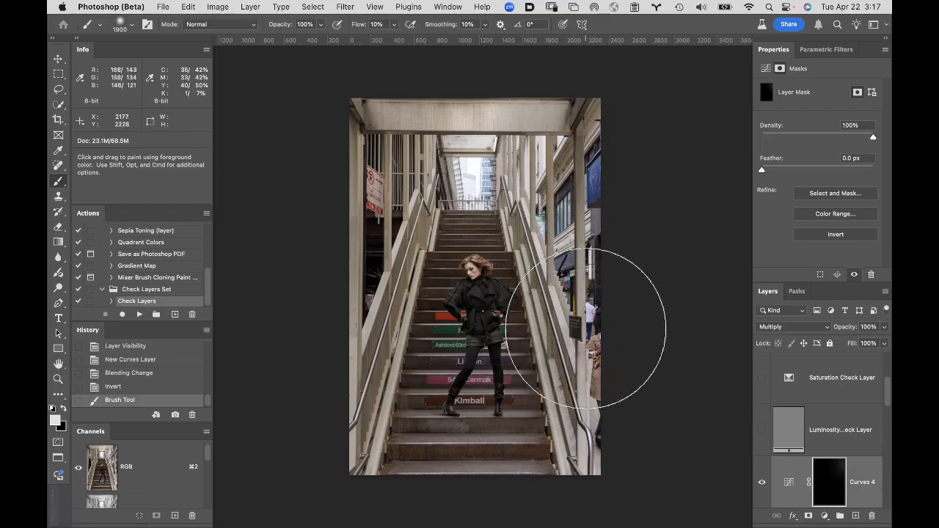
pyautogui.click(583, 185)
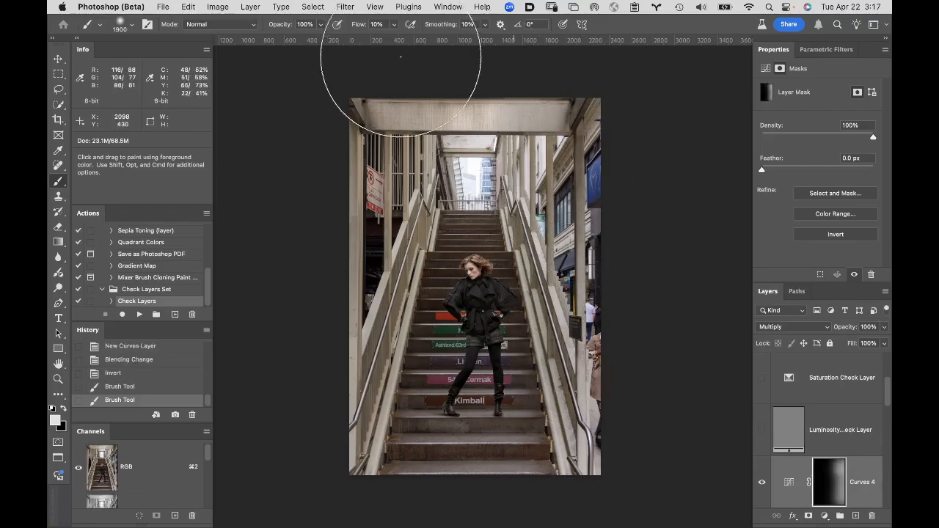
# Step: Raise the brush flow to 27%, paint the Curves 4 mask around the photo's outer edges, and compare with the layer hidden and shown
pyautogui.click(358, 26)
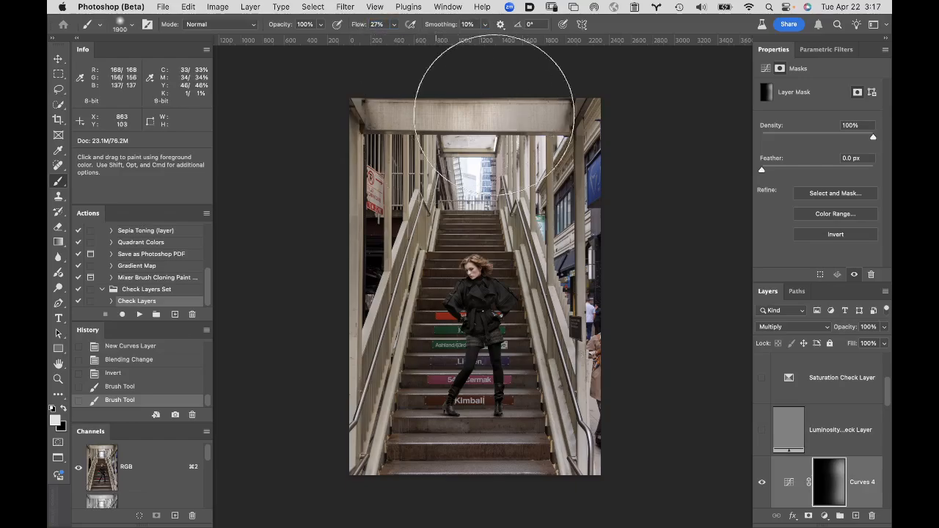
pyautogui.moveTo(505, 114); pyautogui.dragTo(471, 118)
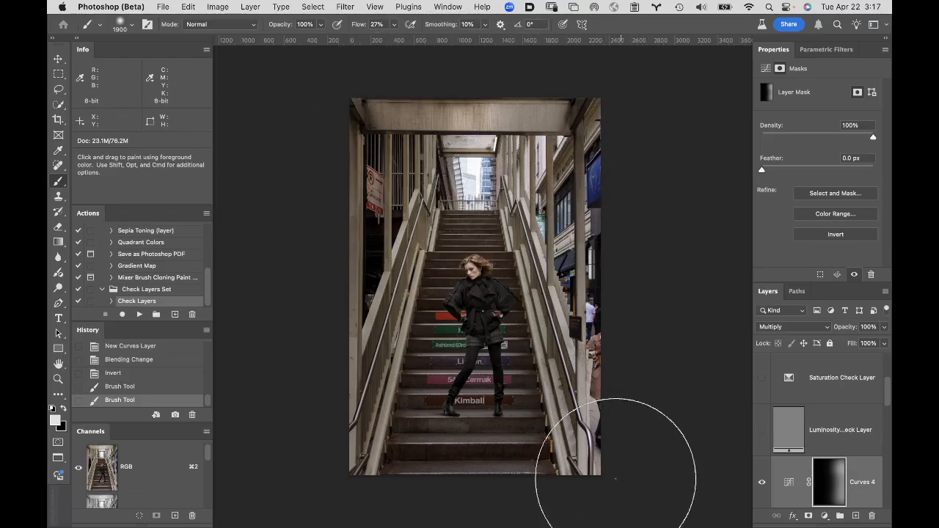
pyautogui.moveTo(360, 411); pyautogui.dragTo(404, 417)
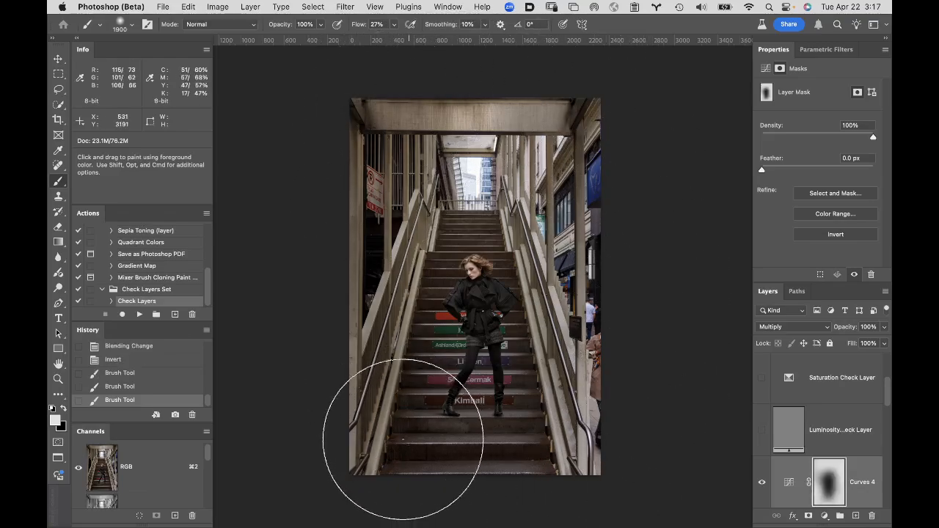
pyautogui.moveTo(322, 283); pyautogui.dragTo(294, 205)
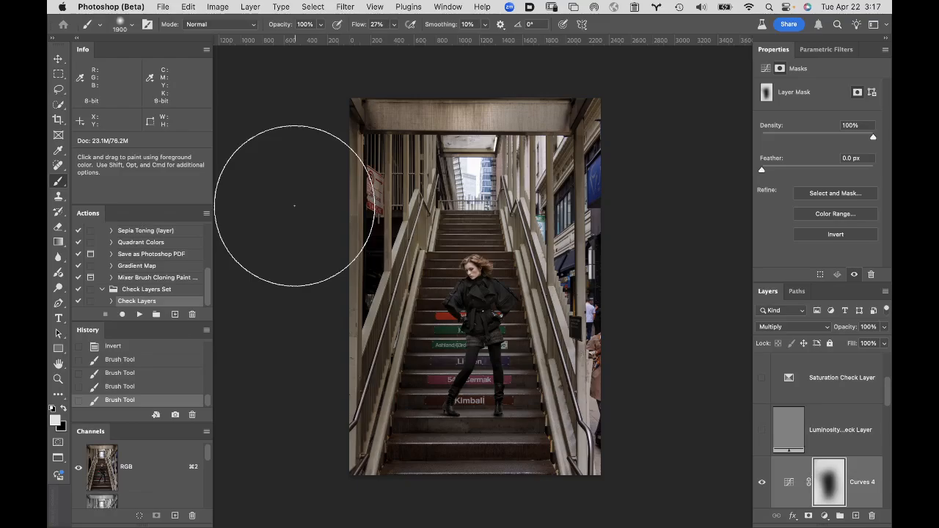
pyautogui.click(761, 484)
pyautogui.click(761, 484)
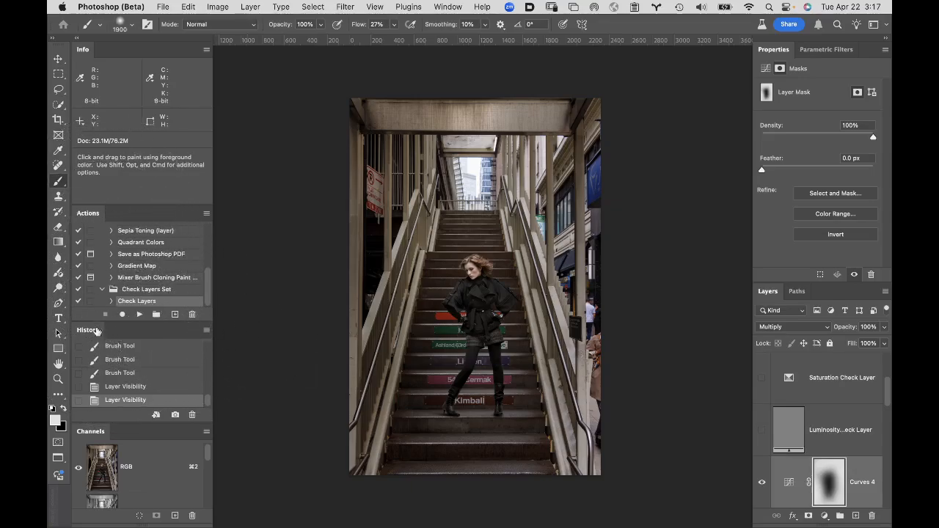
# Step: Group the History panel with Actions and compare the original document state with Snapshot 1, ending on Snapshot 1
pyautogui.moveTo(87, 330); pyautogui.dragTo(145, 223)
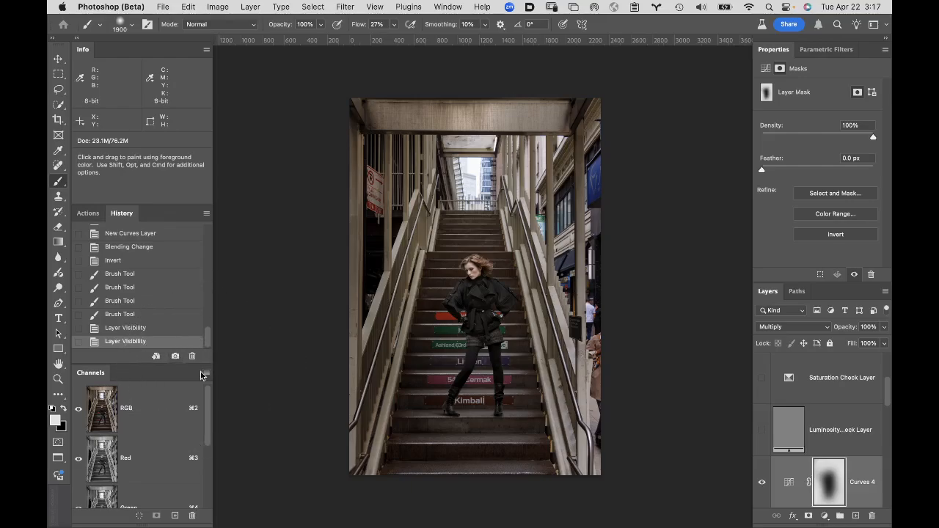
pyautogui.moveTo(205, 339); pyautogui.dragTo(199, 221)
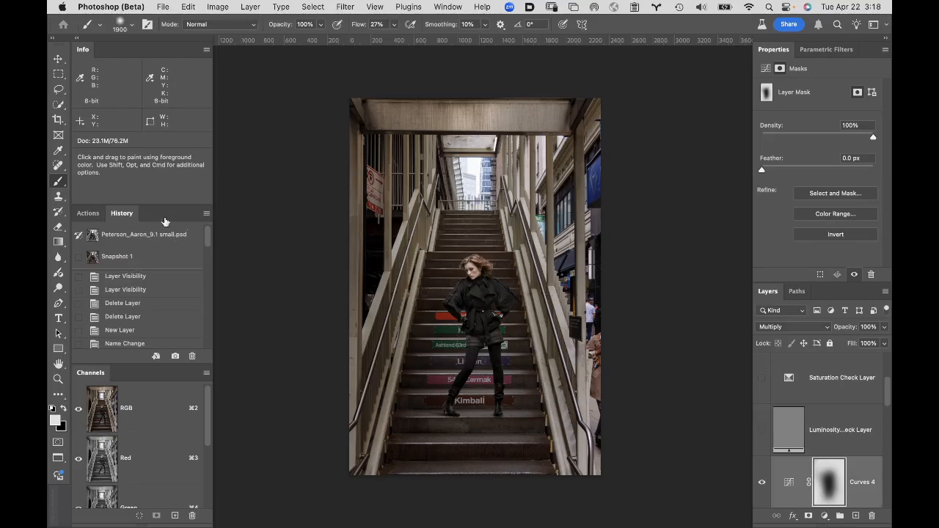
pyautogui.click(181, 234)
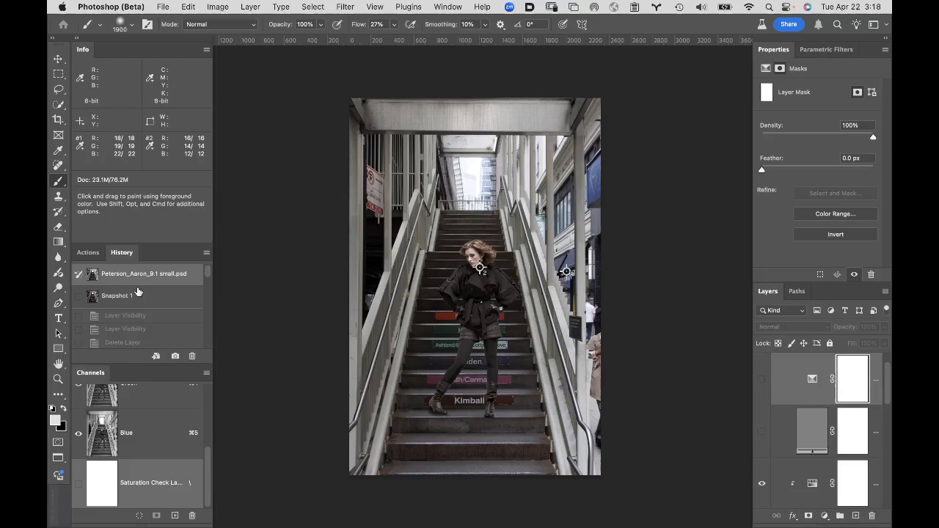
pyautogui.click(143, 295)
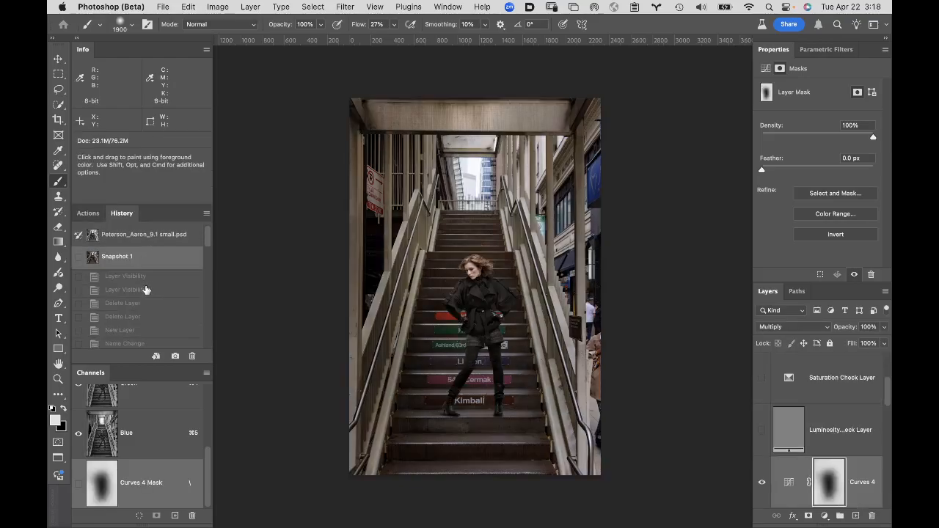
pyautogui.click(152, 235)
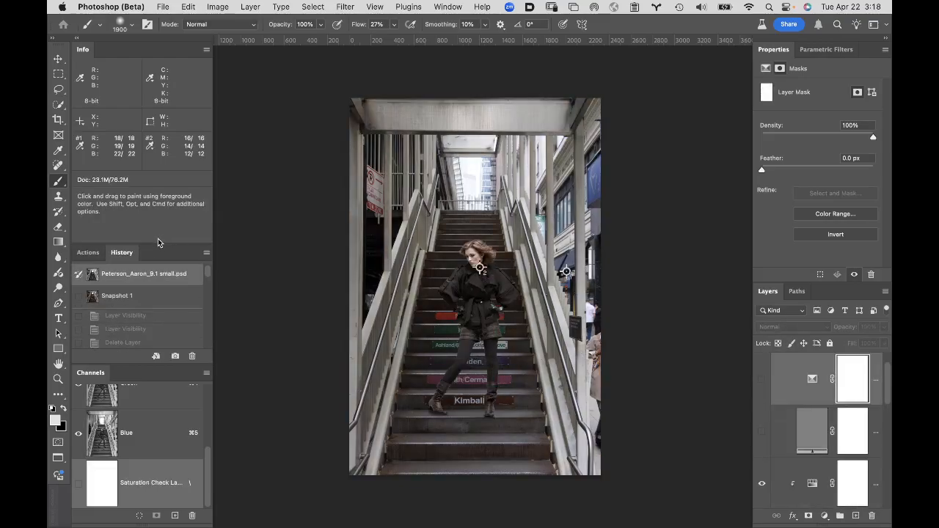
pyautogui.click(150, 294)
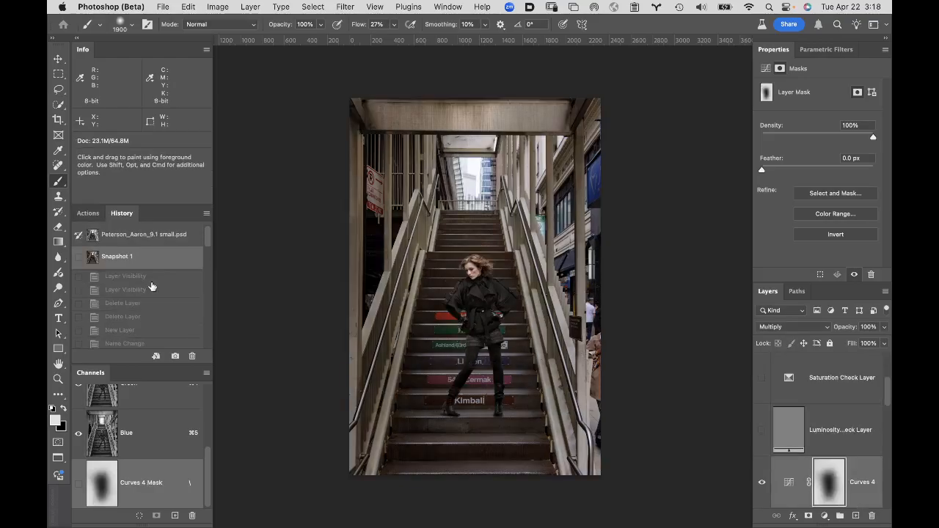
pyautogui.click(154, 233)
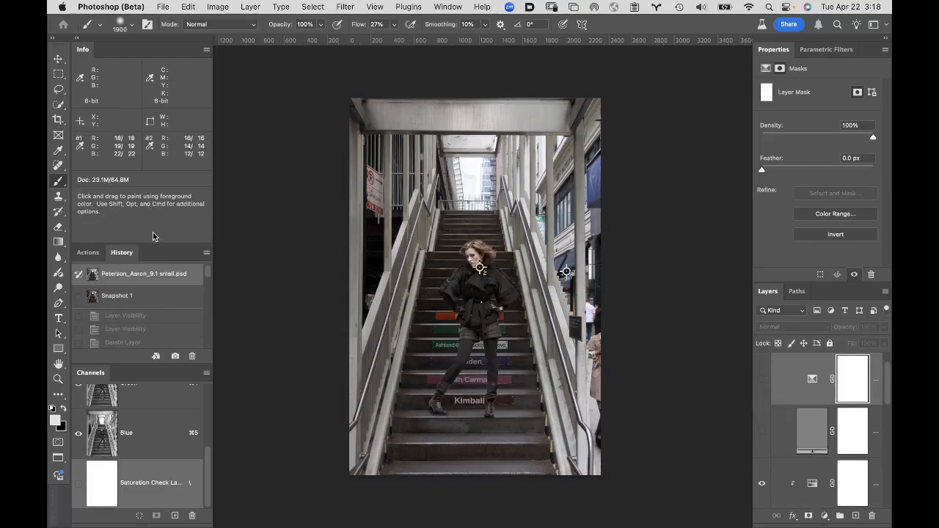
pyautogui.click(154, 296)
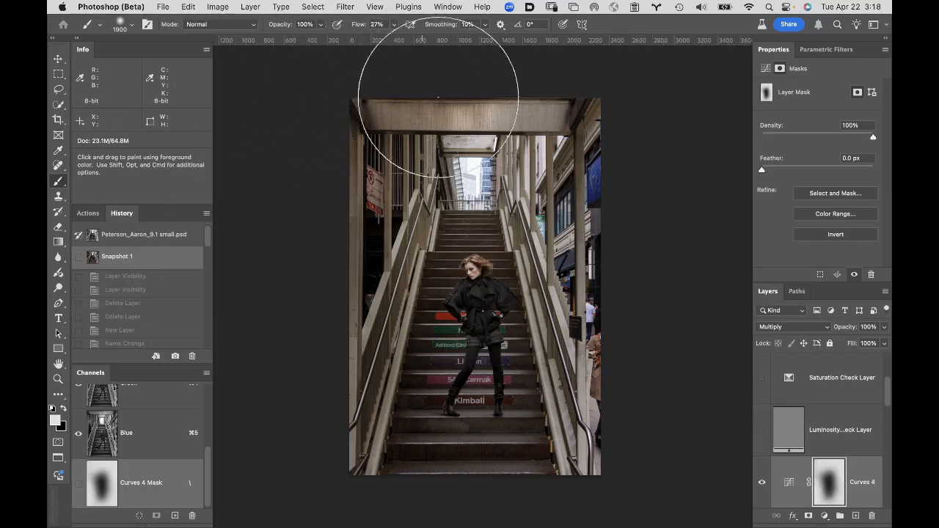
# Step: Quit Photoshop (Beta) and launch Adobe Photoshop 2024
pyautogui.click(88, 8)
pyautogui.click(129, 137)
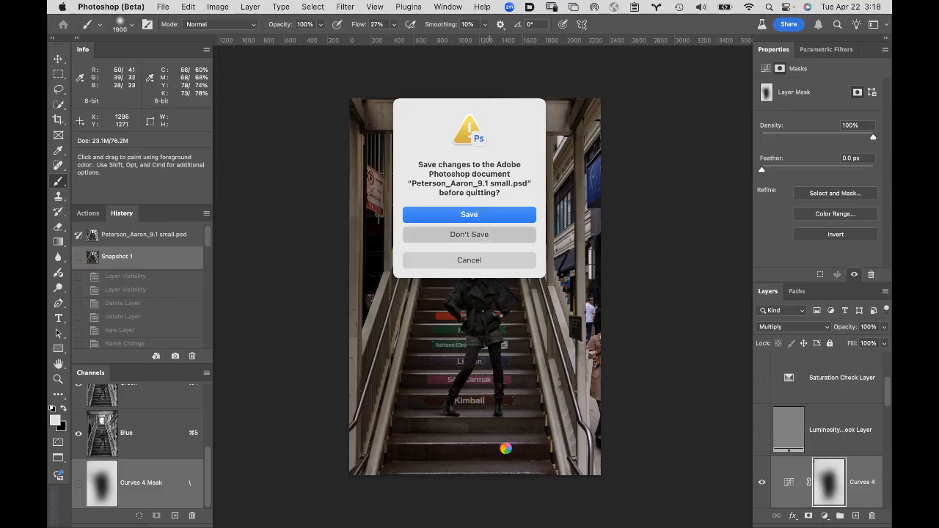
pyautogui.moveTo(550, 526)
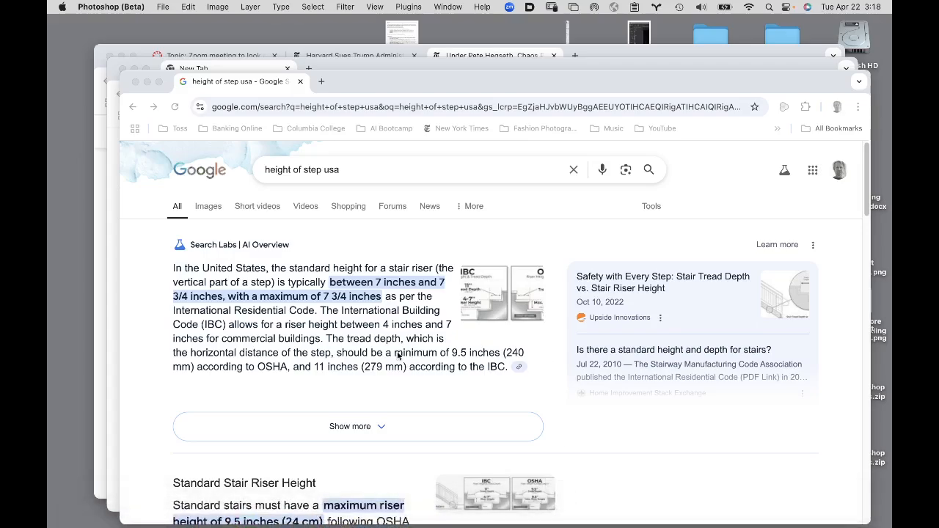
pyautogui.moveTo(518, 526)
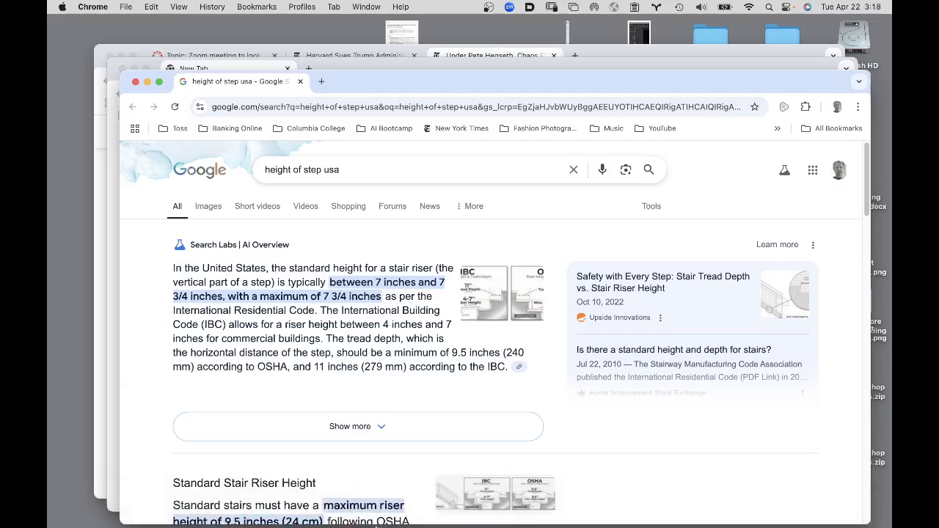
pyautogui.moveTo(383, 526)
pyautogui.moveTo(411, 514)
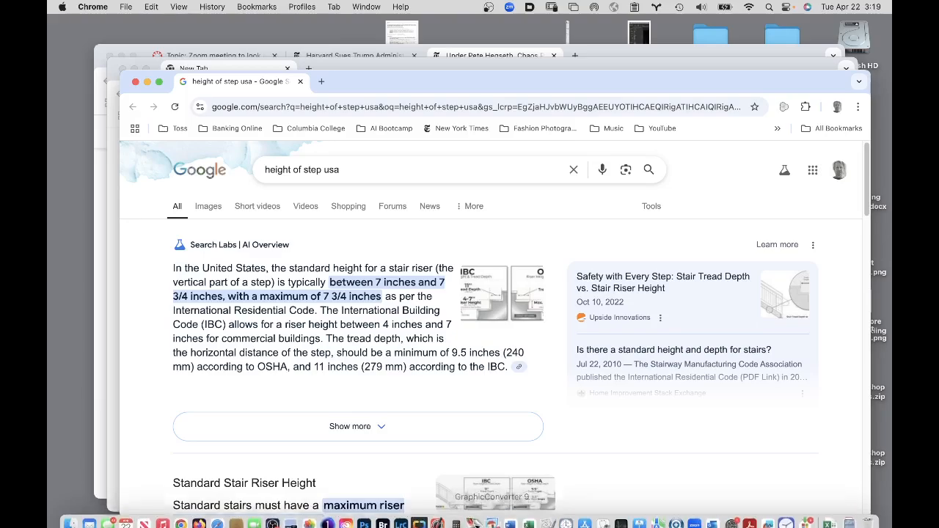
pyautogui.click(363, 512)
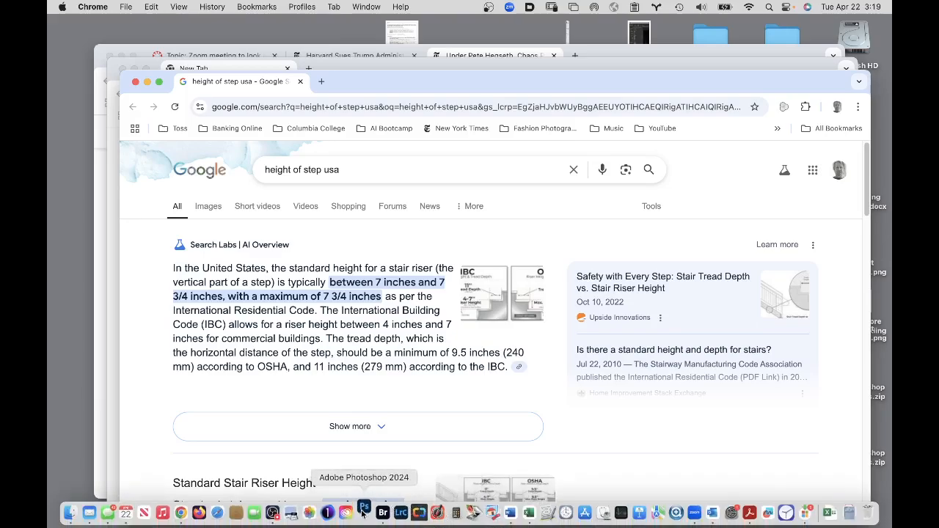
# Step: In Adobe Bridge, find the composite of the yellow-dressed woman on the autumn forest road and open it in Photoshop 2024
pyautogui.click(72, 515)
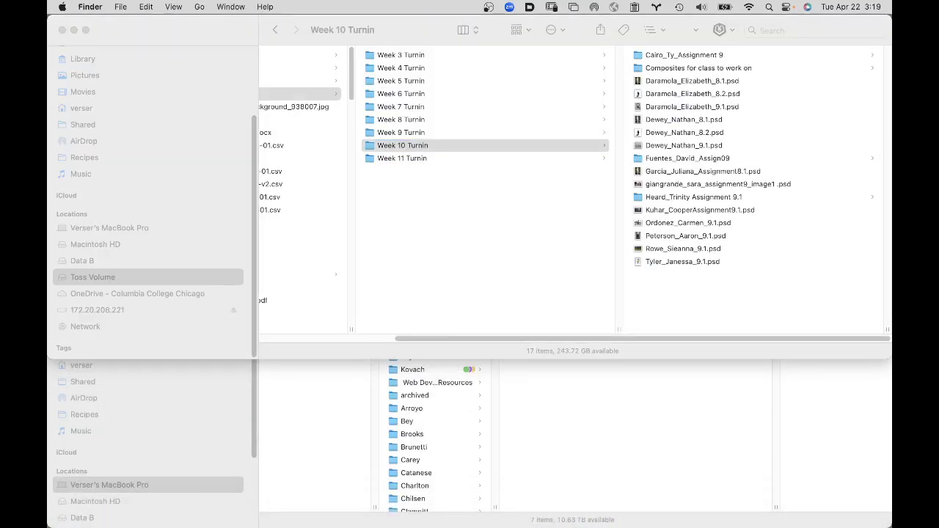
pyautogui.click(382, 513)
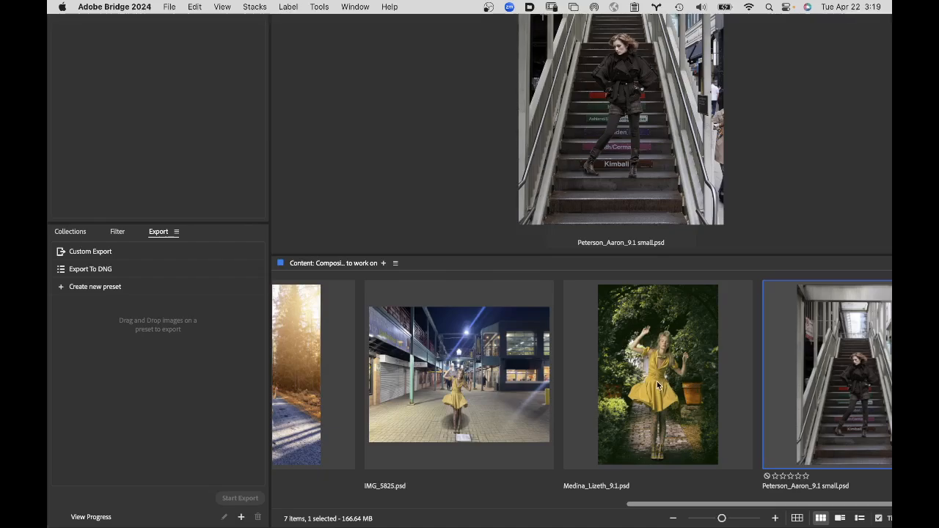
pyautogui.hscroll(-5, 435, 387)
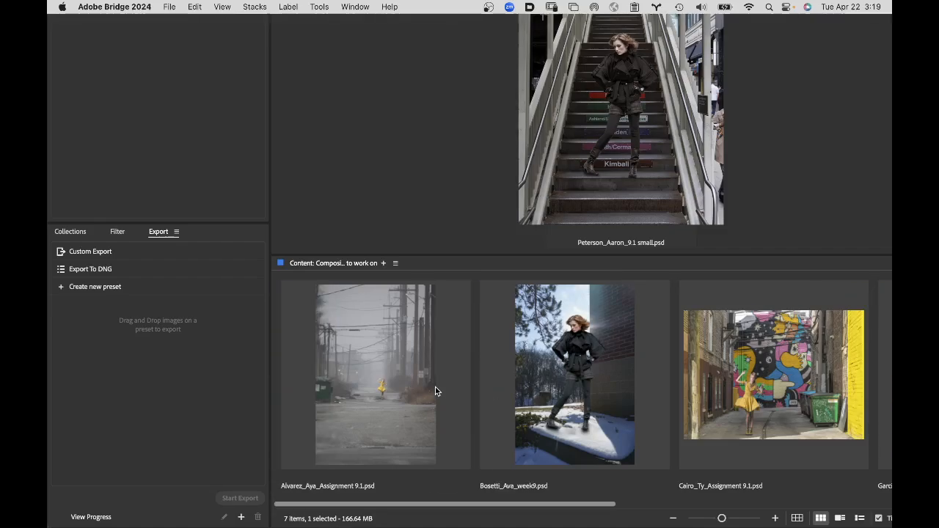
pyautogui.hscroll(3, 435, 387)
pyautogui.hscroll(-2, 435, 387)
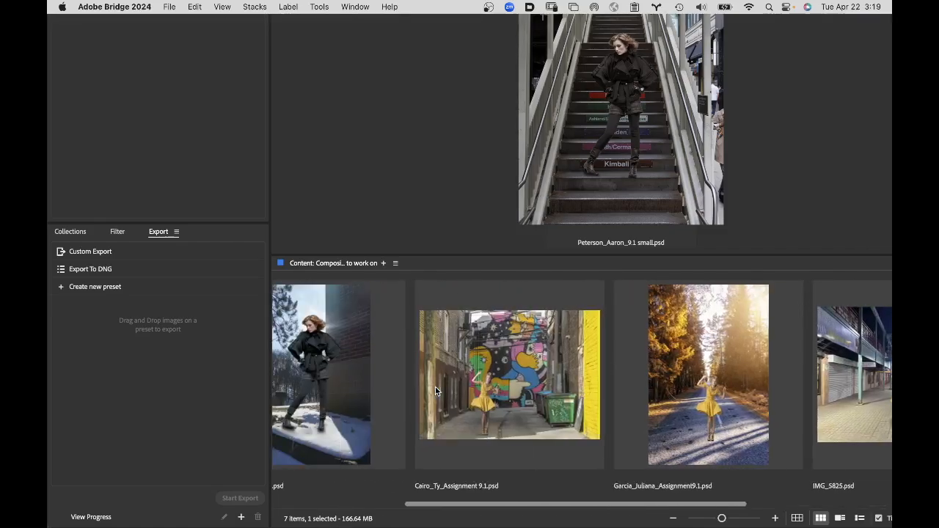
pyautogui.hscroll(2, 435, 387)
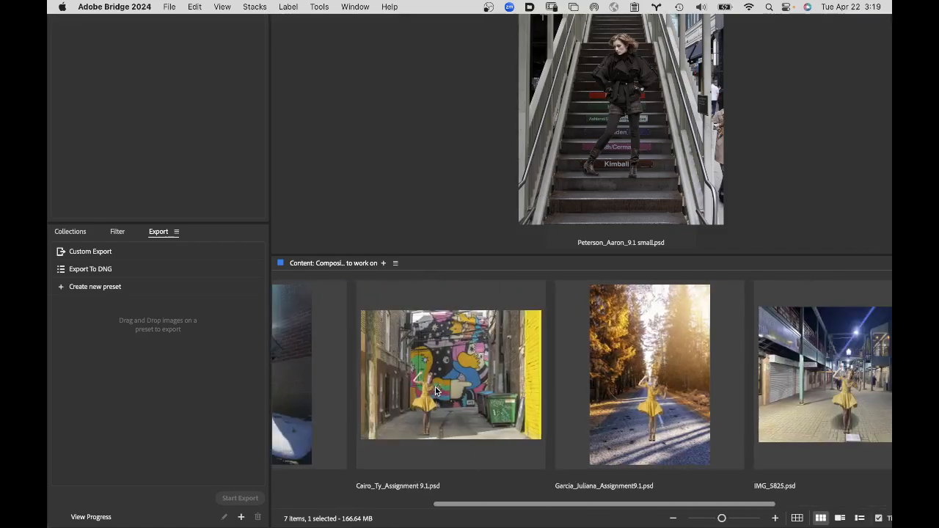
pyautogui.click(659, 359)
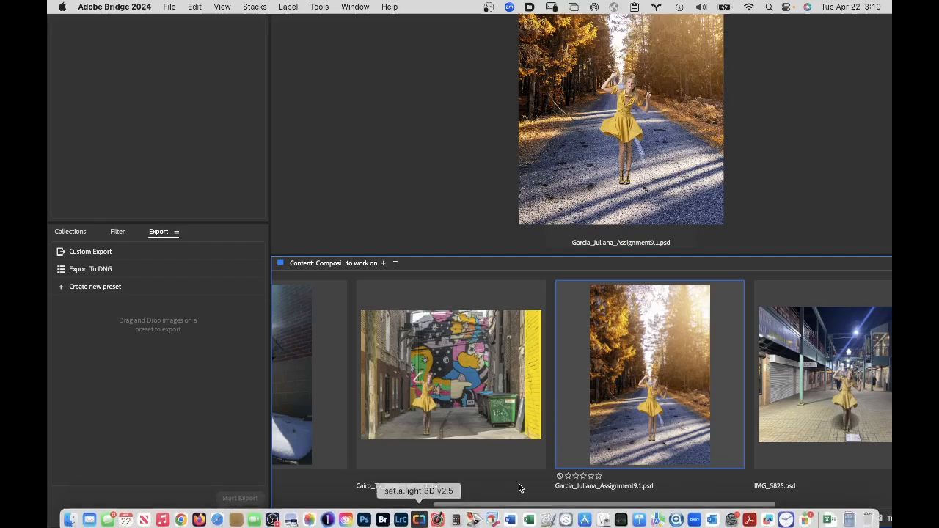
pyautogui.click(365, 514)
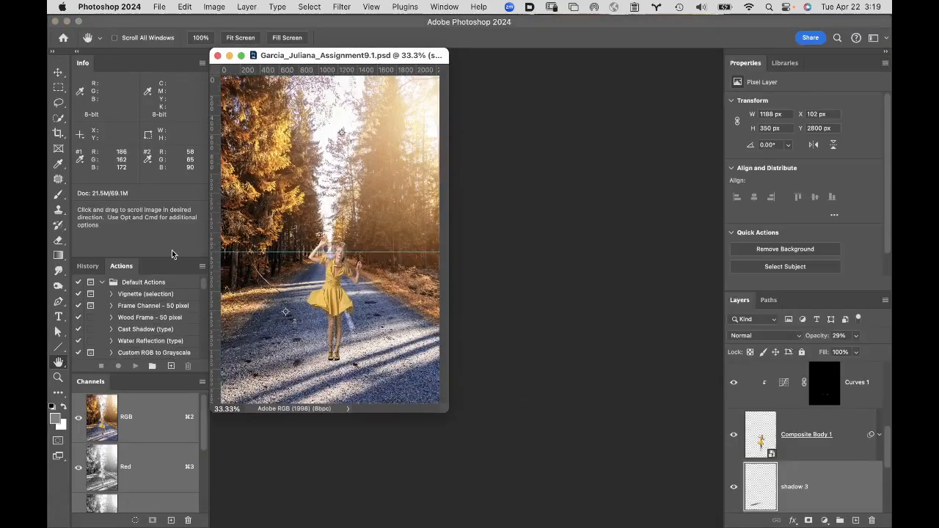
# Step: Fit the forest road composite to the screen, then hide its guides and color sampler marks and show them again
pyautogui.doubleClick(53, 363)
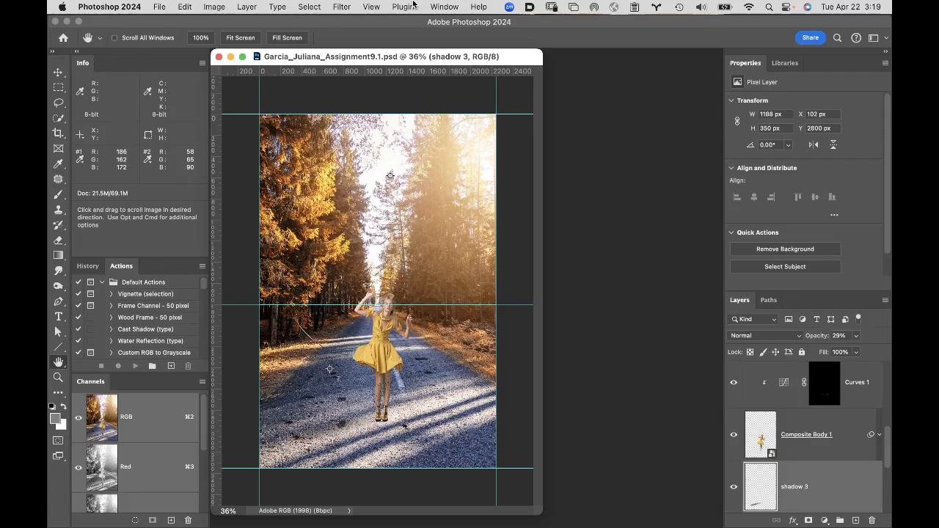
pyautogui.click(373, 6)
pyautogui.press('super+h')
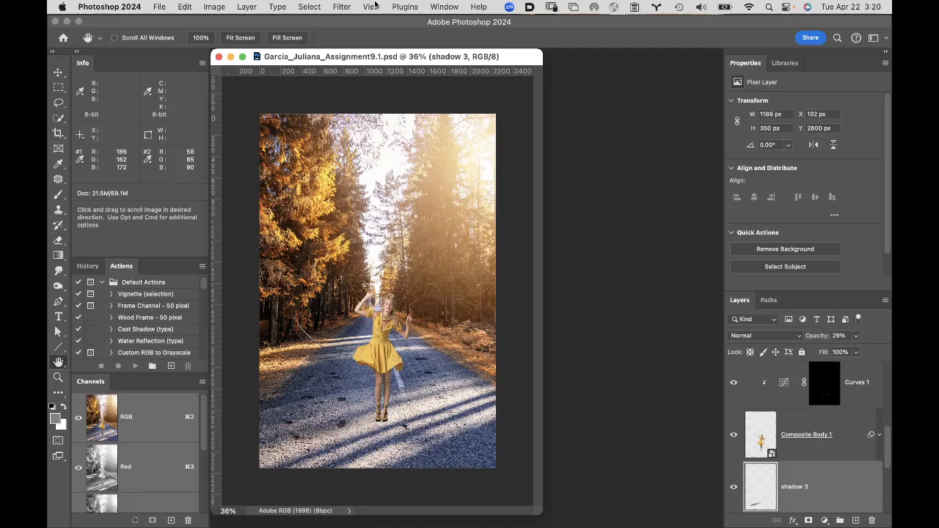
pyautogui.press('super+h')
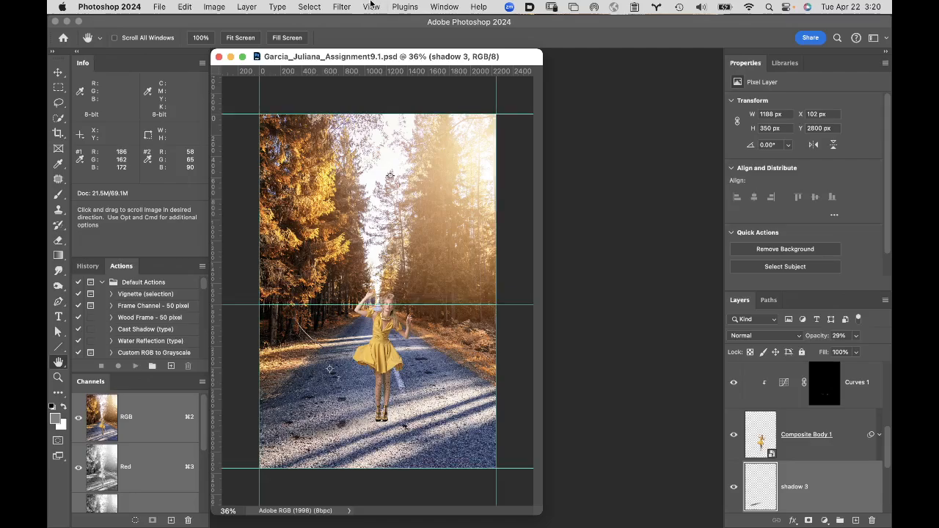
# Step: Clear all guides from the forest road composite
pyautogui.click(371, 6)
pyautogui.moveTo(396, 244)
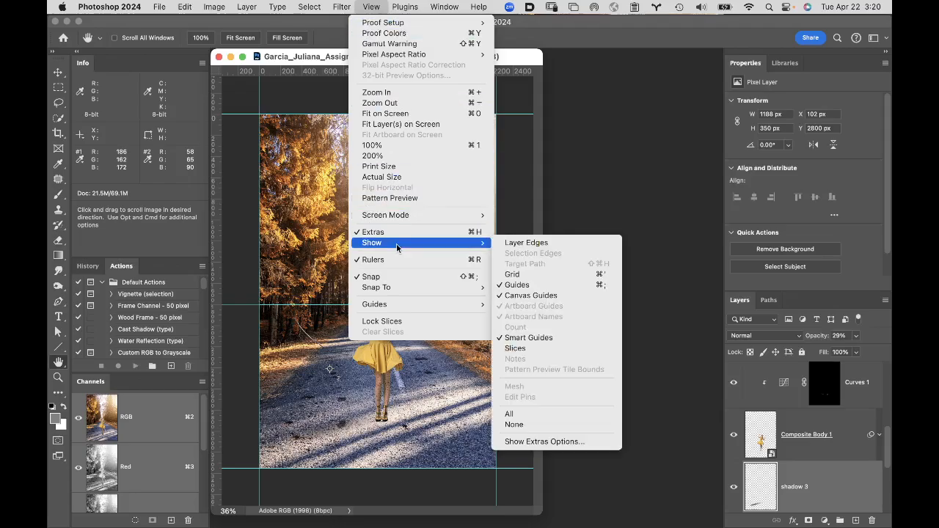
pyautogui.moveTo(428, 309)
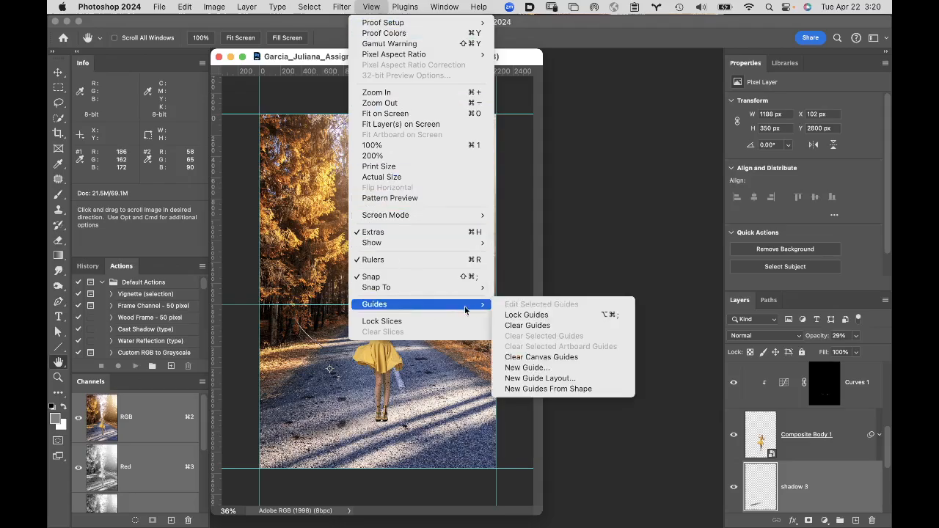
pyautogui.click(528, 325)
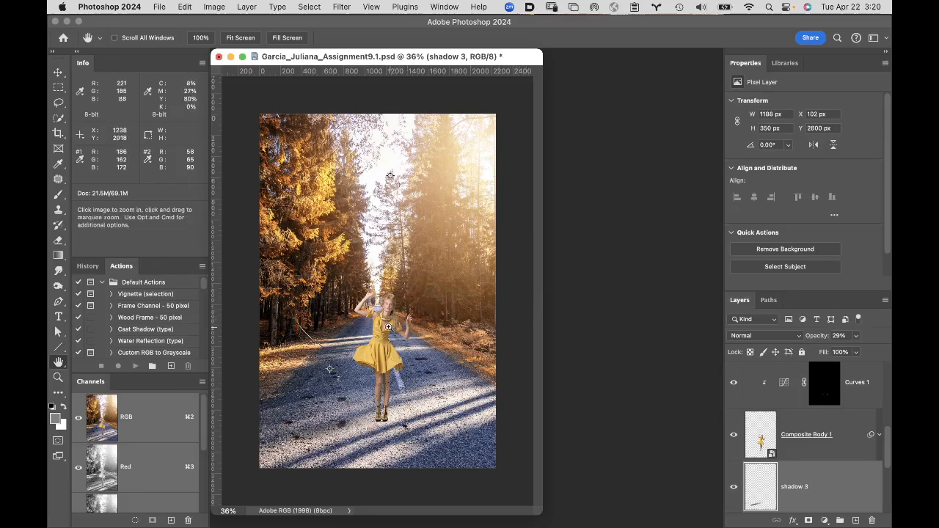
# Step: Flip the Composite Body 1 smart object of the yellow-dressed woman horizontally
pyautogui.click(388, 326)
pyautogui.click(388, 326)
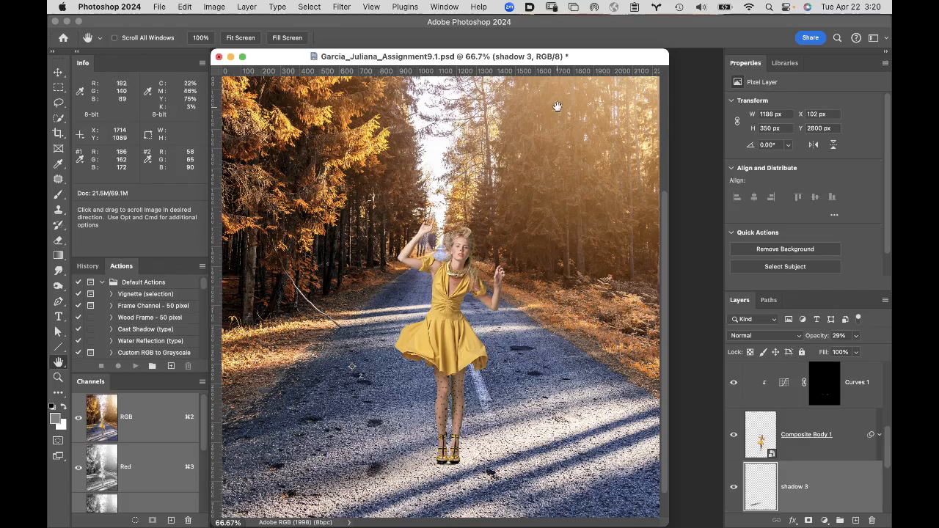
pyautogui.click(763, 439)
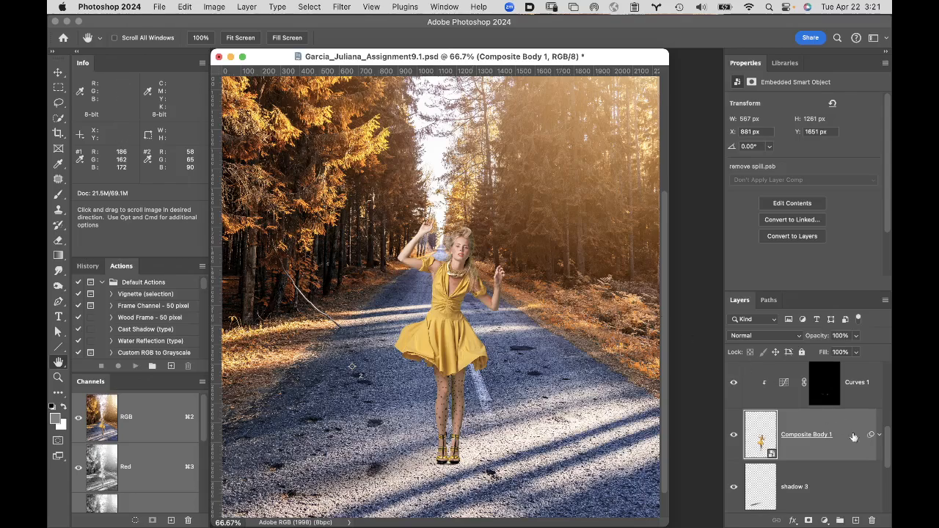
pyautogui.click(183, 7)
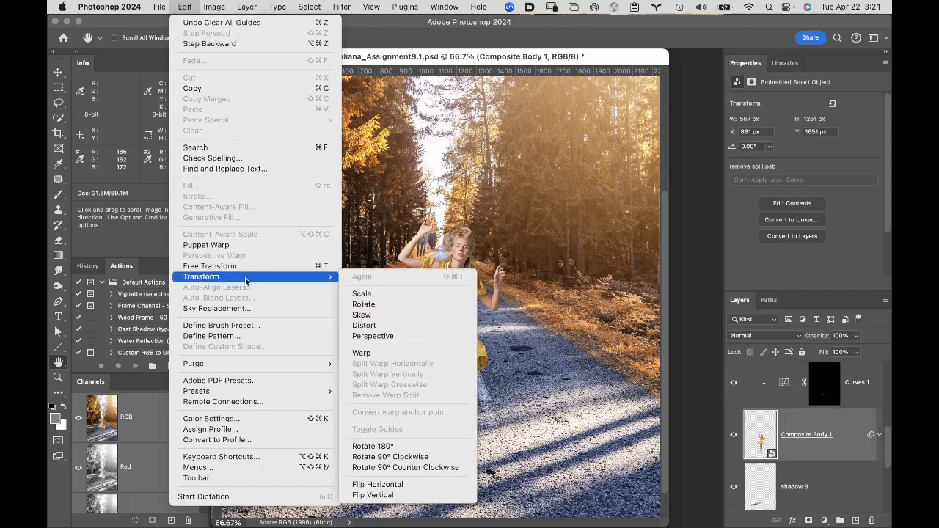
pyautogui.moveTo(252, 276)
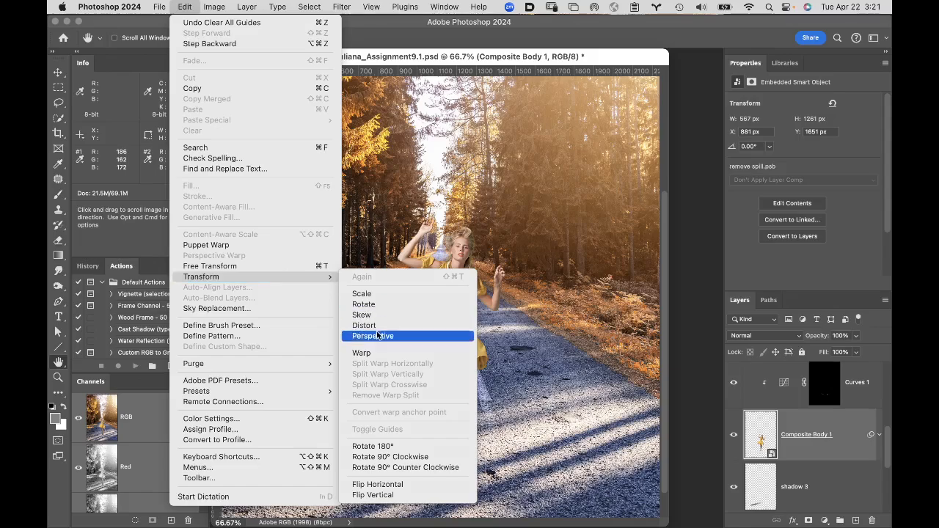
pyautogui.click(415, 490)
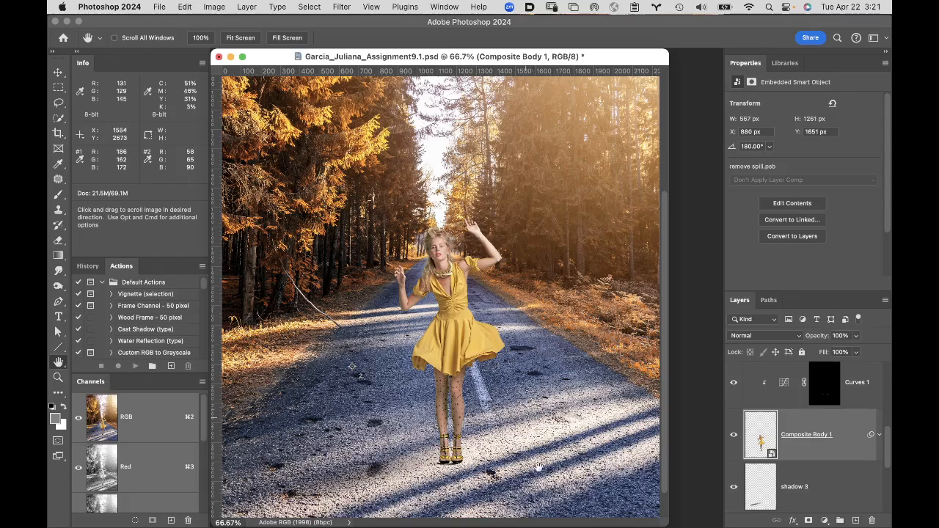
# Step: In Adobe Bridge, enlarge the preview of the black-coated woman on the snowy ledge, examine its lighting and shadows, and return to Photoshop 2024
pyautogui.moveTo(502, 523)
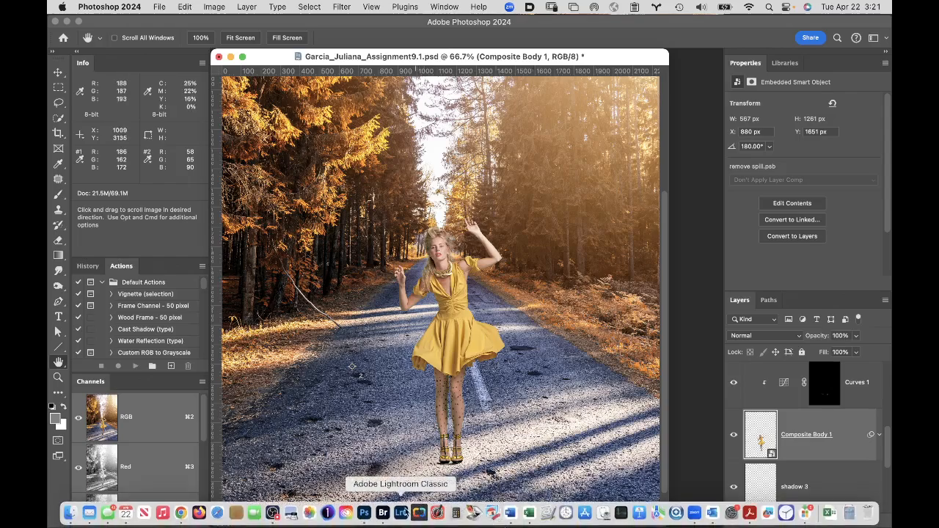
pyautogui.click(383, 513)
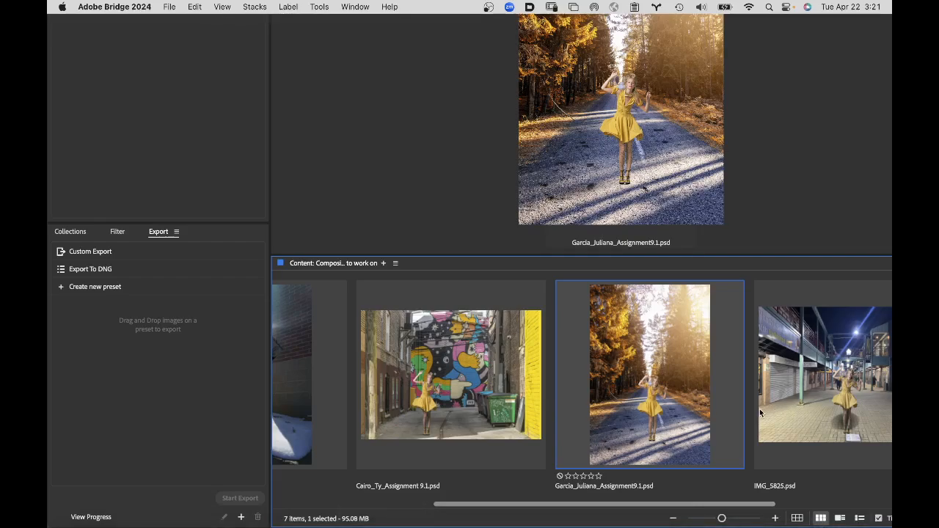
pyautogui.hscroll(5, 759, 411)
pyautogui.hscroll(-10, 759, 409)
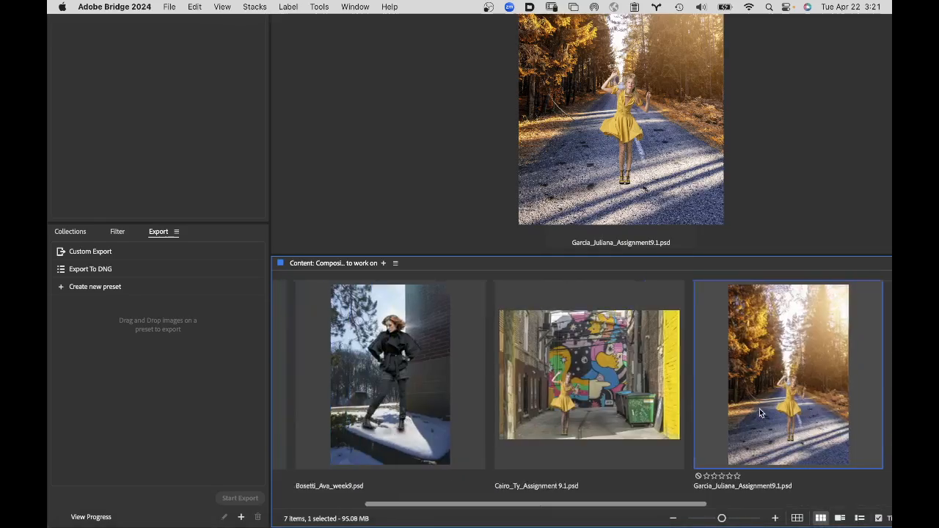
pyautogui.click(590, 322)
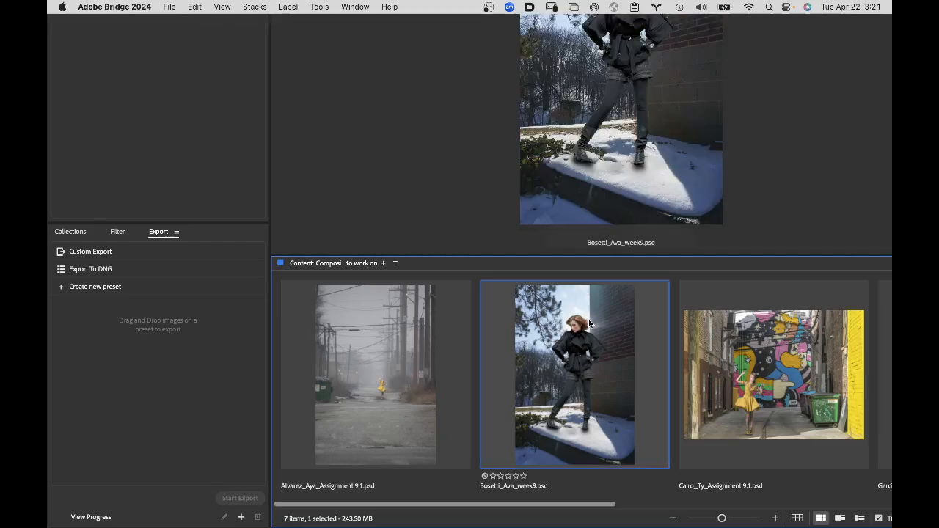
pyautogui.moveTo(589, 323); pyautogui.dragTo(621, 202)
pyautogui.moveTo(560, 260); pyautogui.dragTo(561, 389)
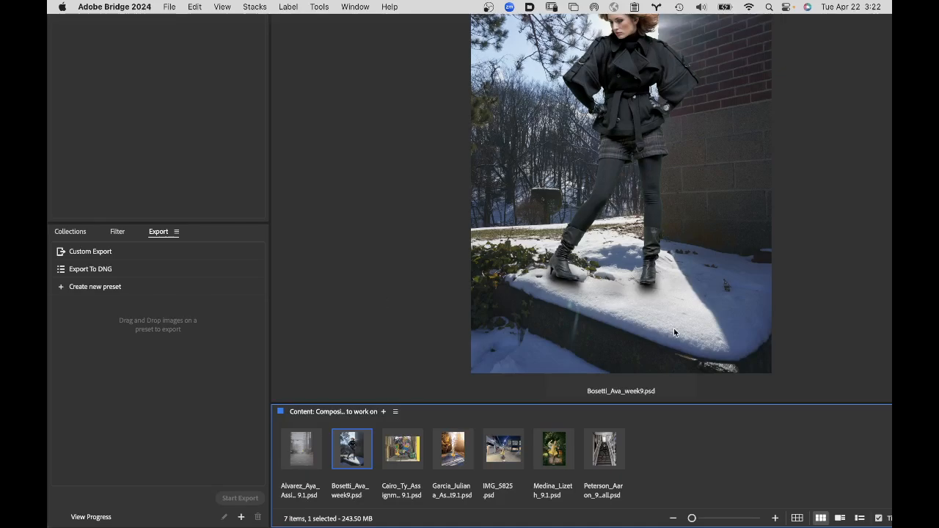
pyautogui.moveTo(585, 520)
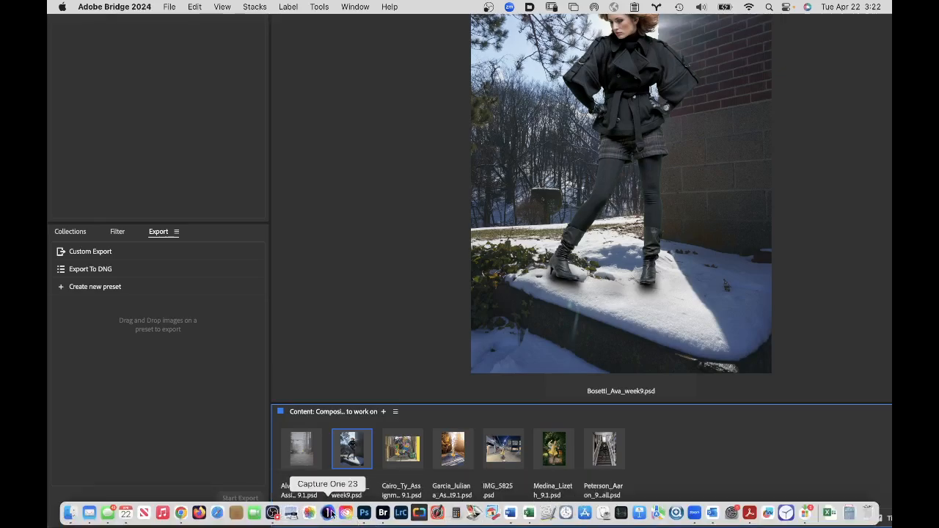
pyautogui.click(365, 513)
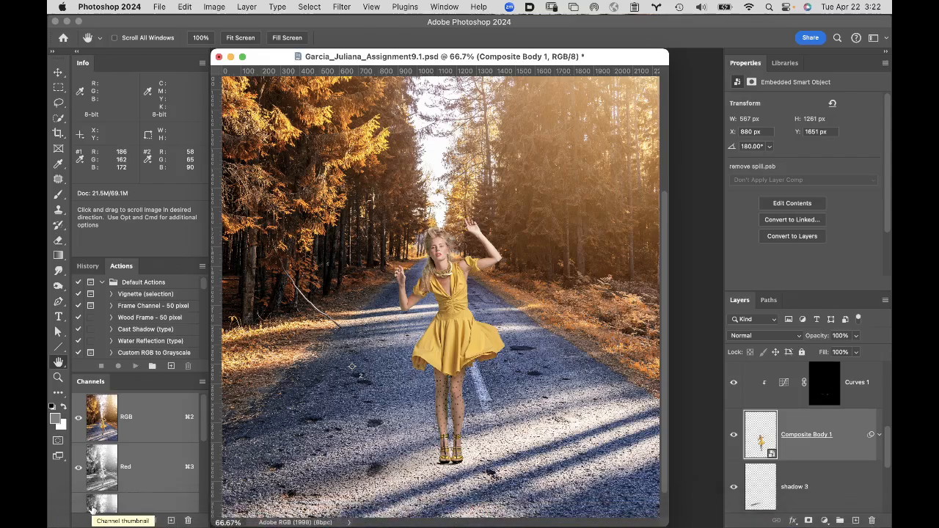
# Step: In Finder, browse from Columbia College through 3 Retouching and Compositing Class and Class 10 files to examine Student Files Week 10
pyautogui.moveTo(89, 524)
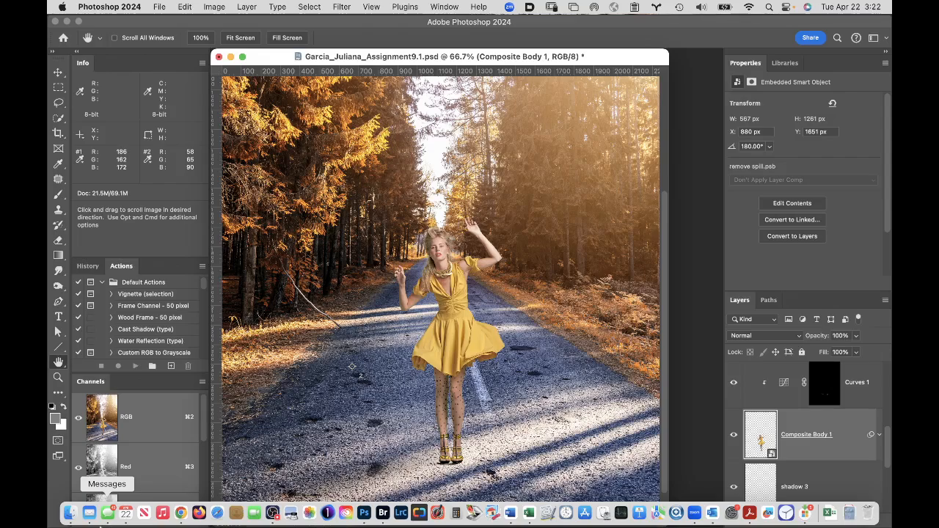
pyautogui.click(69, 513)
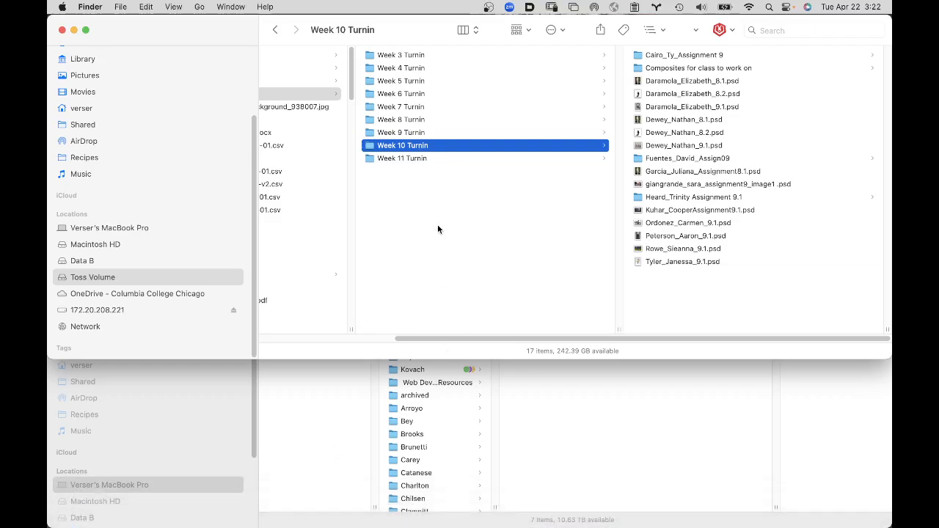
pyautogui.scroll(3, 158, 169)
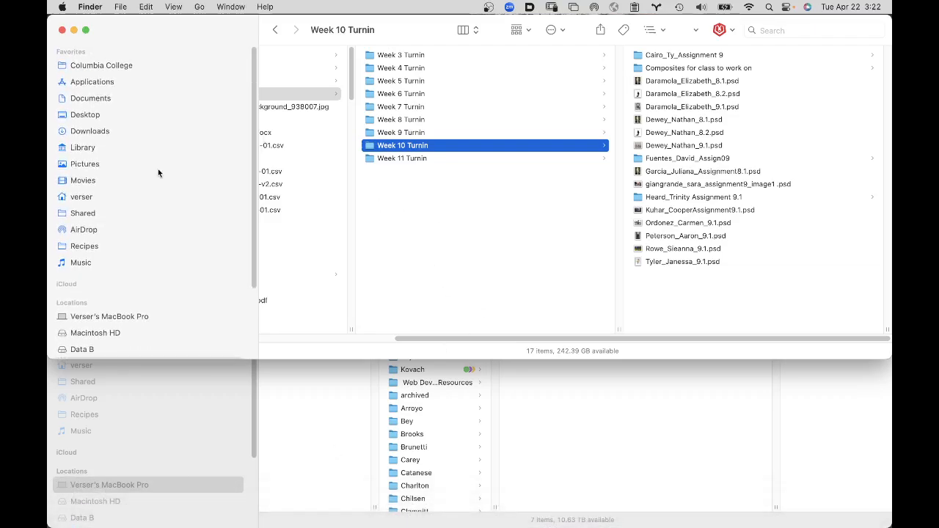
pyautogui.click(138, 64)
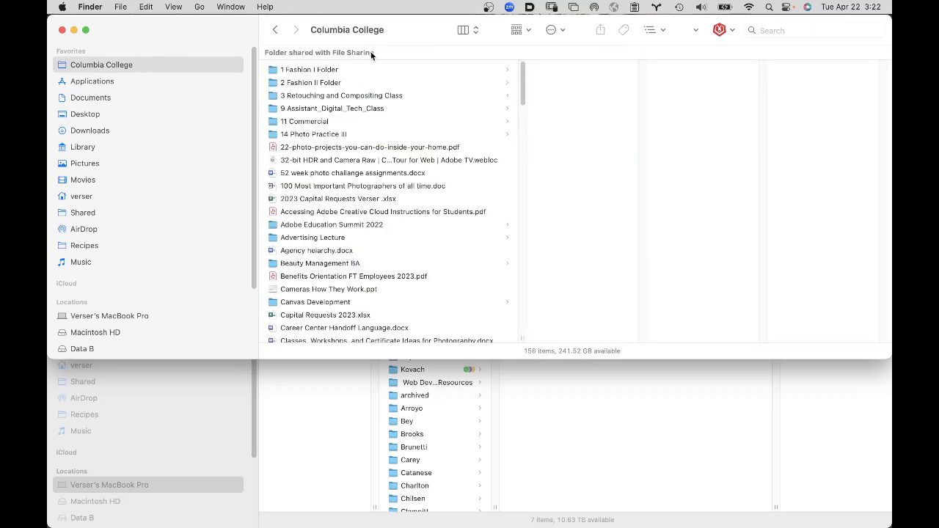
pyautogui.click(361, 97)
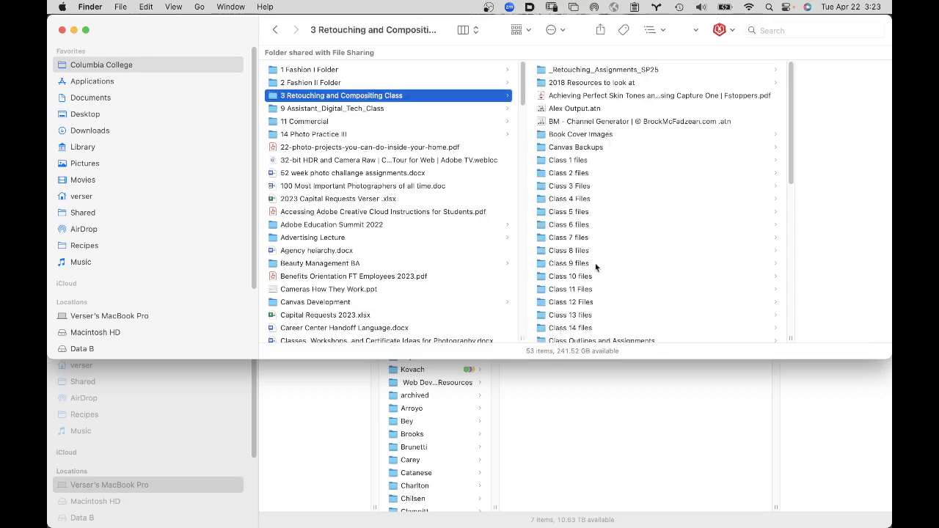
pyautogui.click(580, 276)
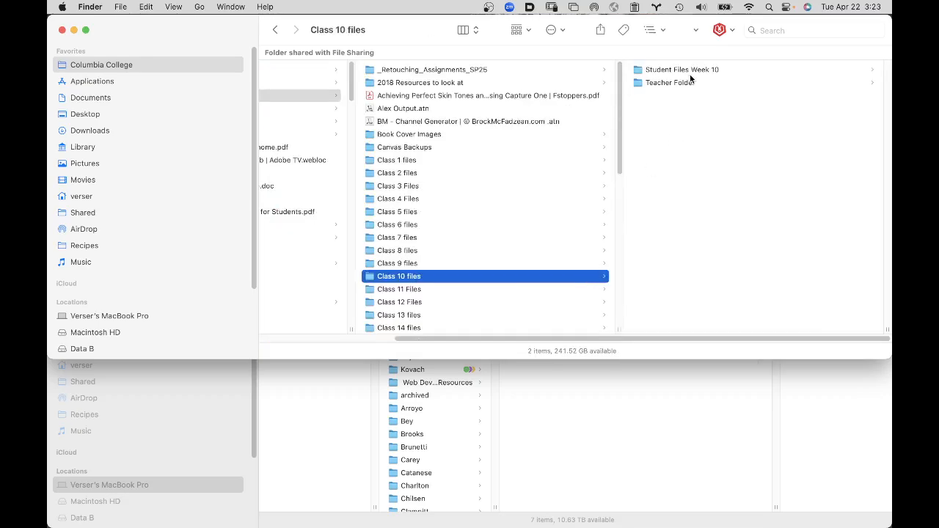
pyautogui.click(694, 71)
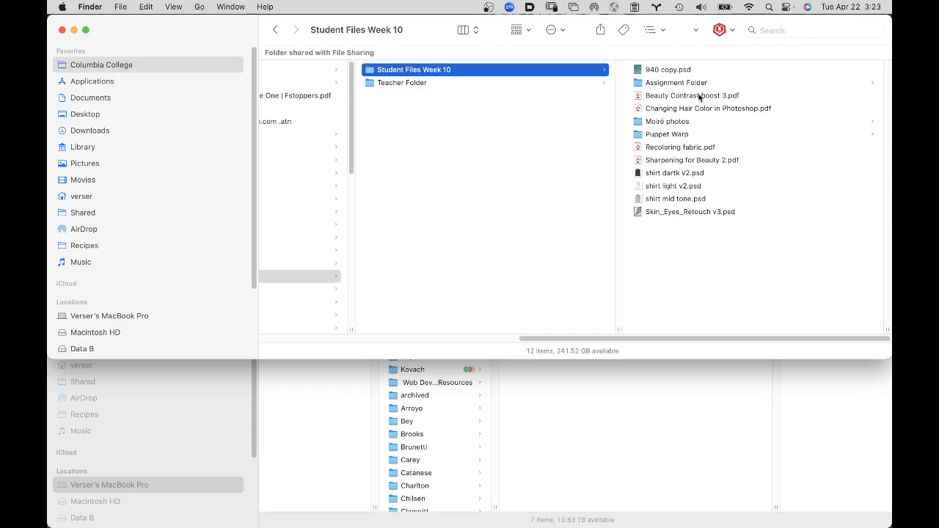
pyautogui.hscroll(-5, 529, 204)
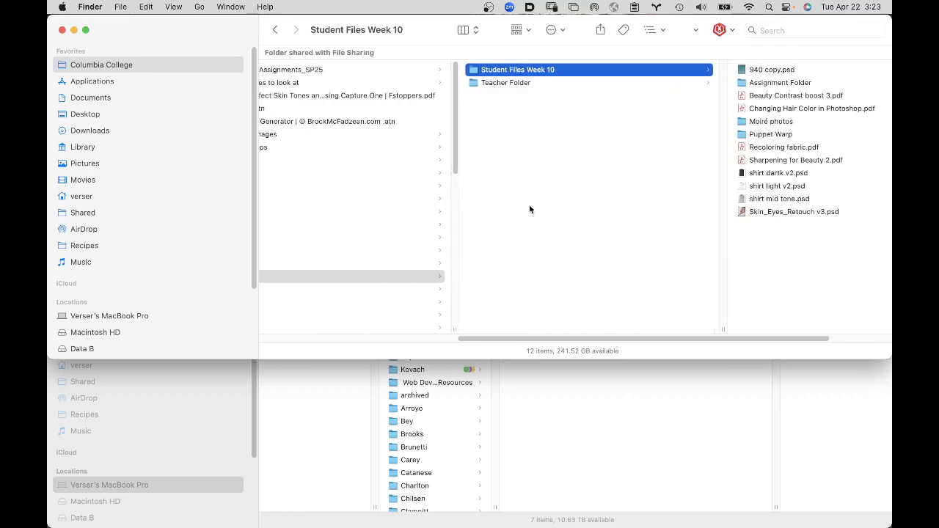
# Step: Examine the Student Files Week 09 folder inside Class 9 files, and return to Photoshop 2024
pyautogui.click(313, 264)
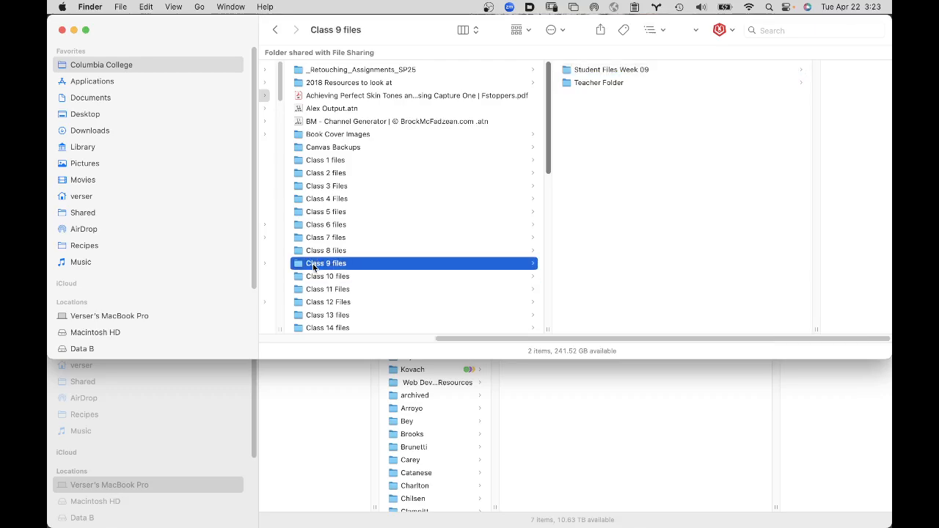
pyautogui.click(624, 72)
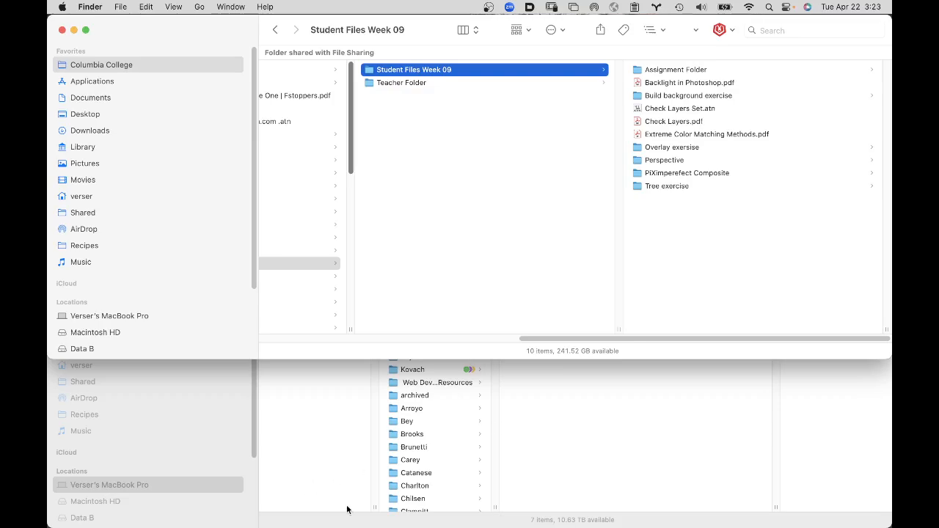
pyautogui.moveTo(291, 513)
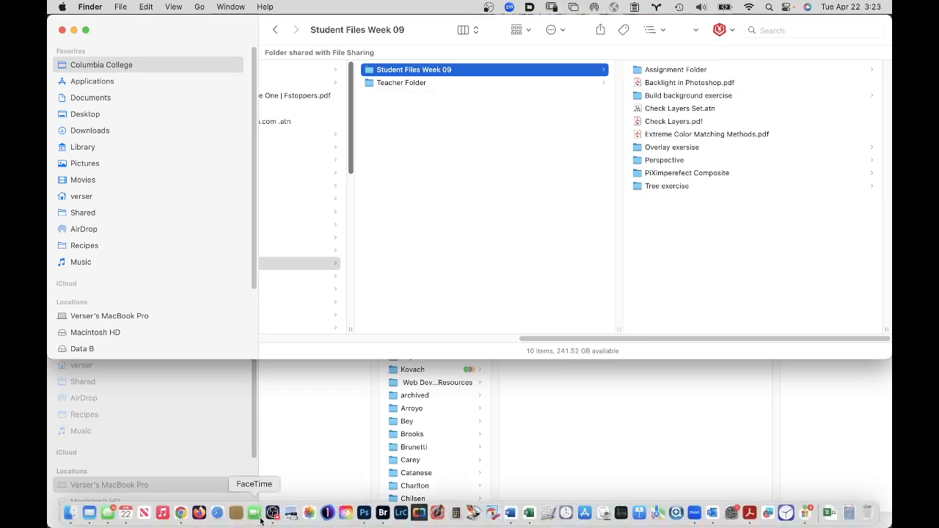
pyautogui.click(364, 512)
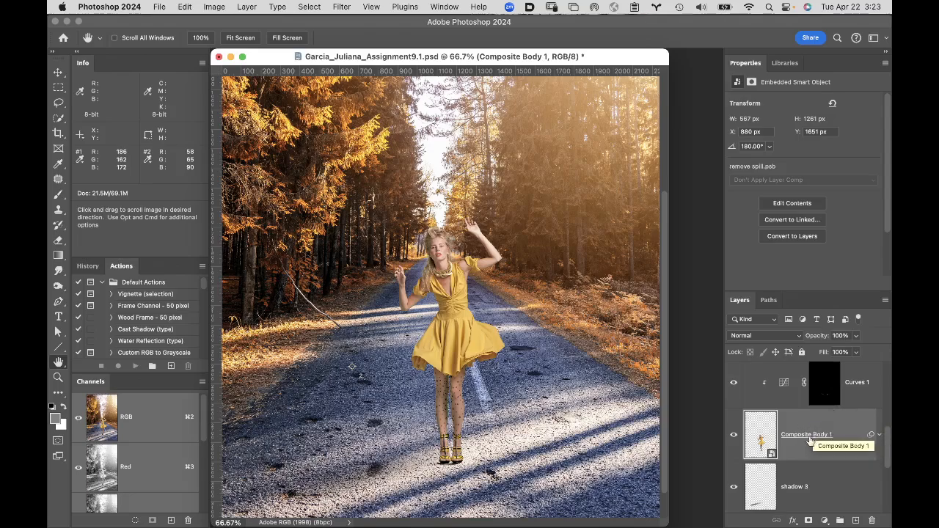
# Step: Add an empty clipped layer directly above Composite Body 1 and delete it again
pyautogui.click(857, 520)
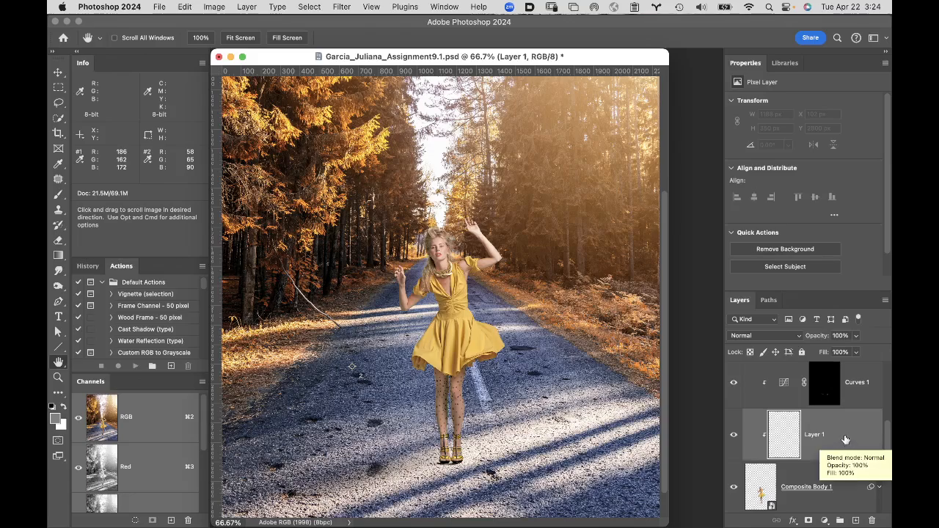
pyautogui.press('BackSpace')
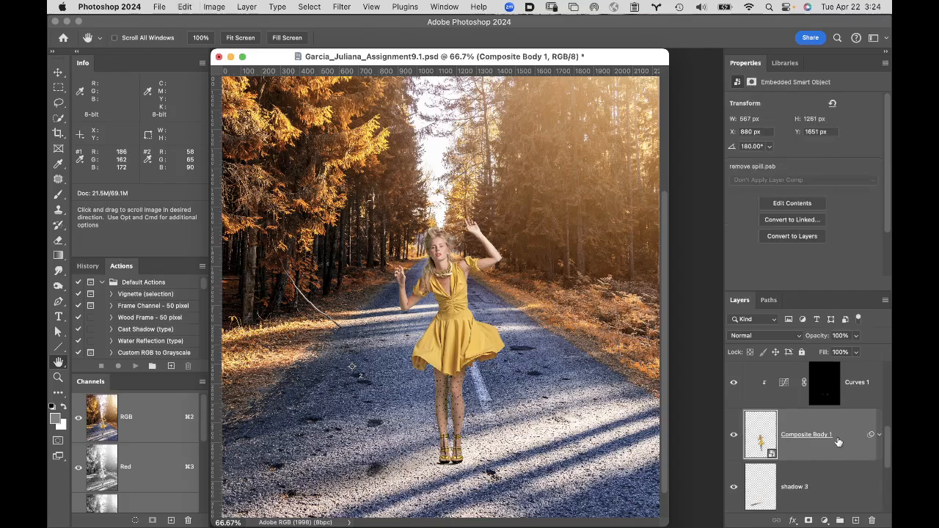
# Step: Add an empty layer directly above the Hue/Saturation 2 adjustment layer in the woman's clipped stack
pyautogui.scroll(5, 839, 443)
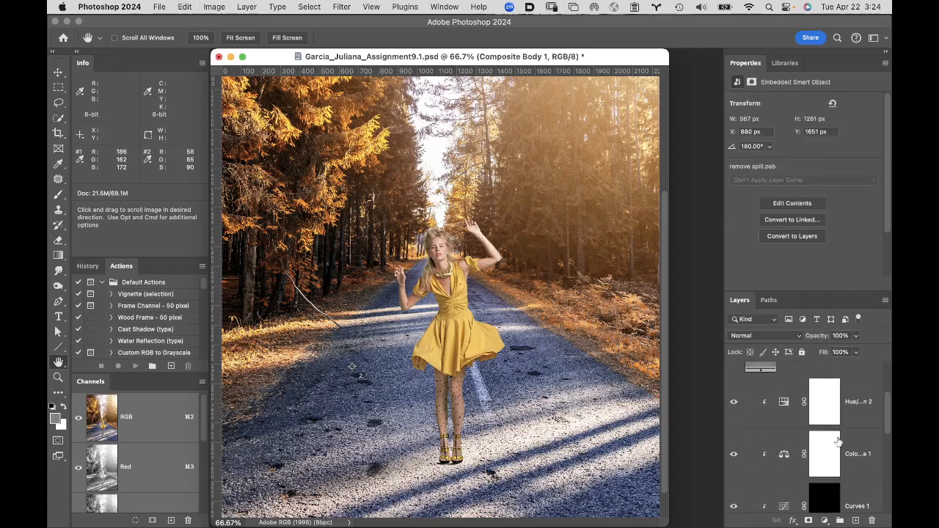
pyautogui.scroll(2, 839, 440)
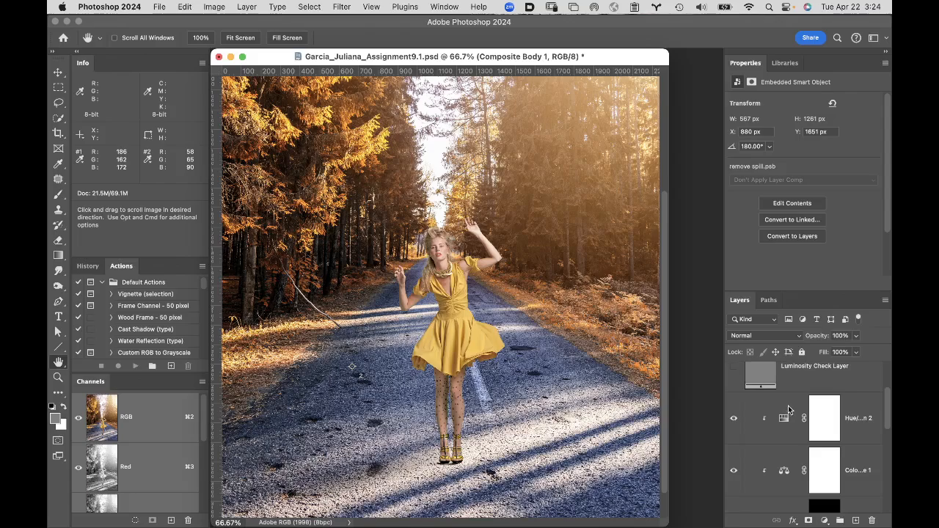
pyautogui.click(788, 410)
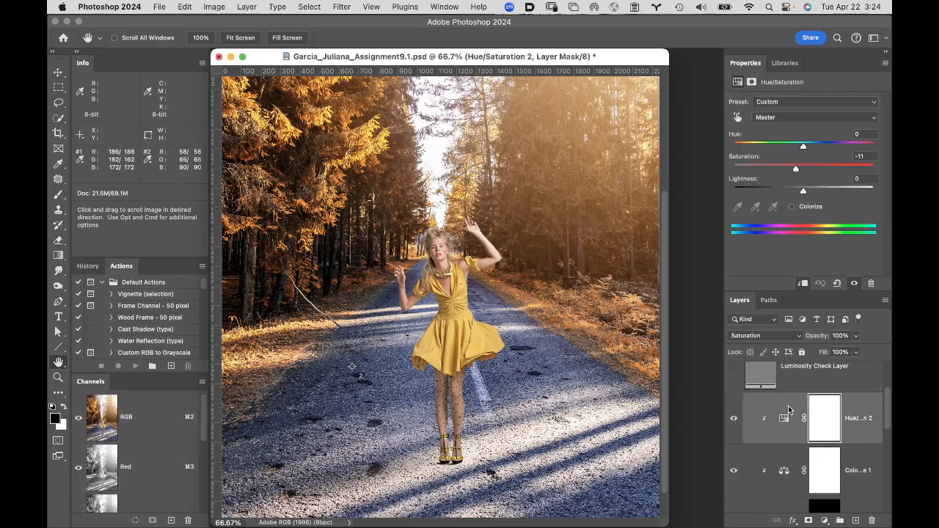
pyautogui.scroll(-3, 821, 440)
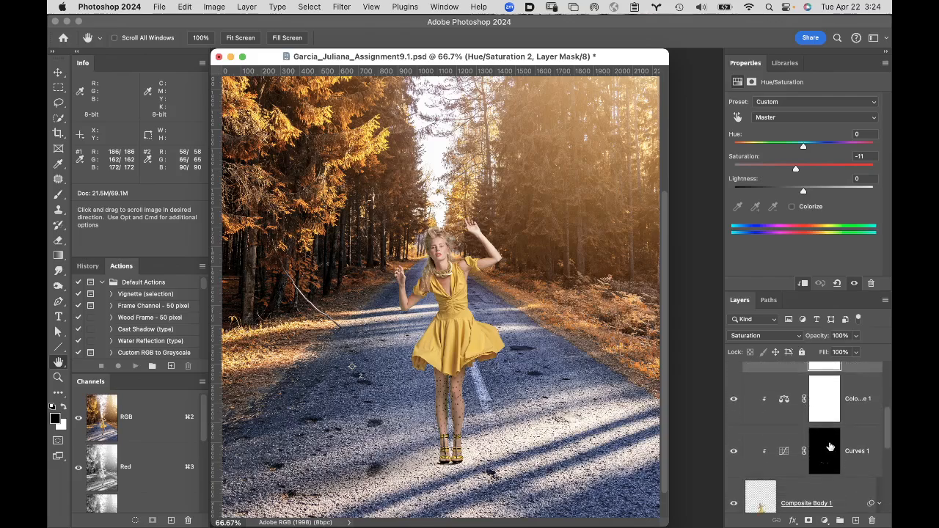
pyautogui.scroll(1, 831, 449)
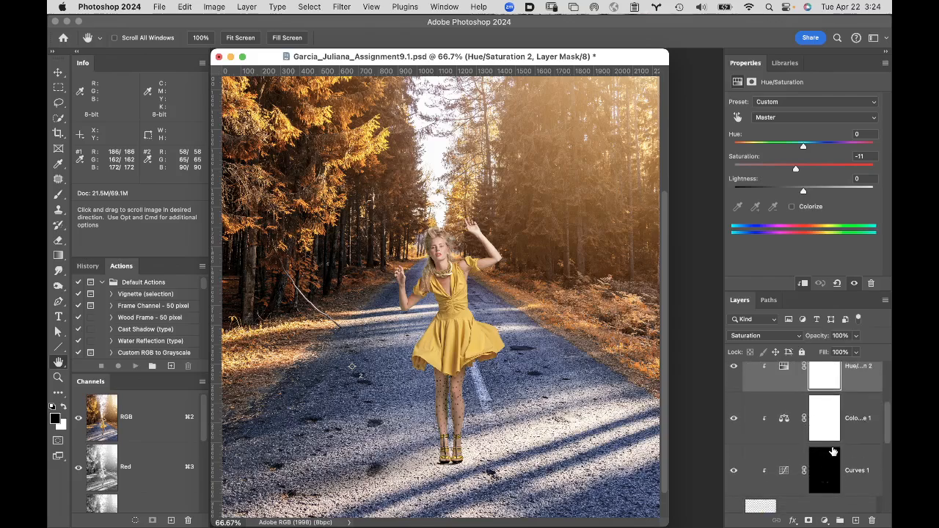
pyautogui.scroll(3, 829, 425)
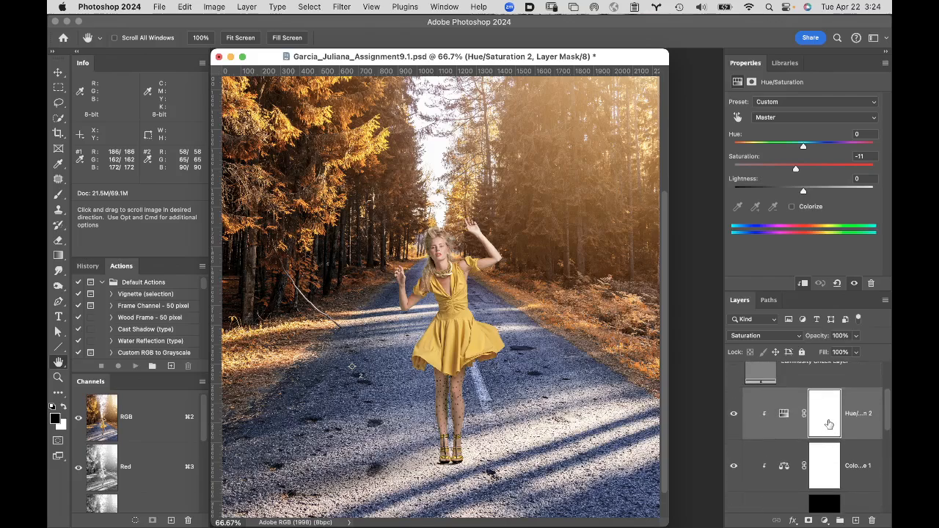
pyautogui.scroll(1, 829, 424)
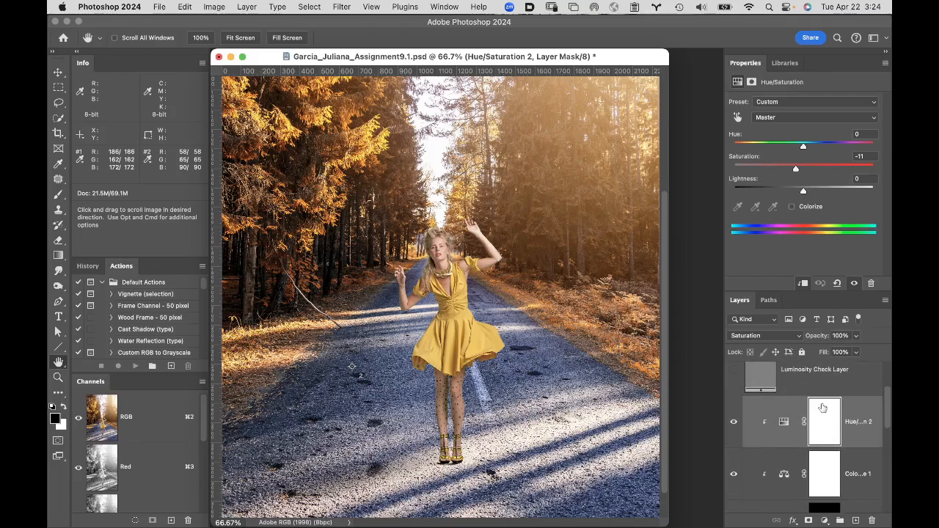
pyautogui.scroll(1, 822, 408)
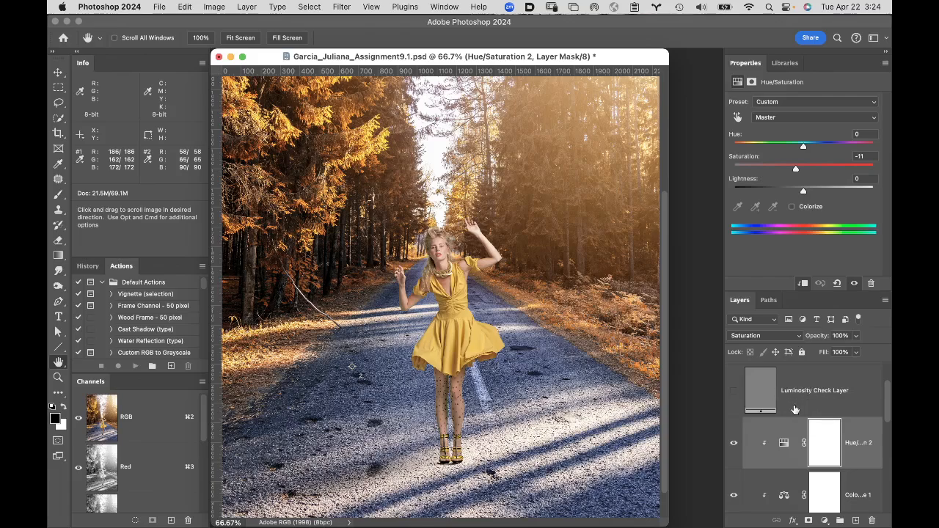
pyautogui.click(856, 520)
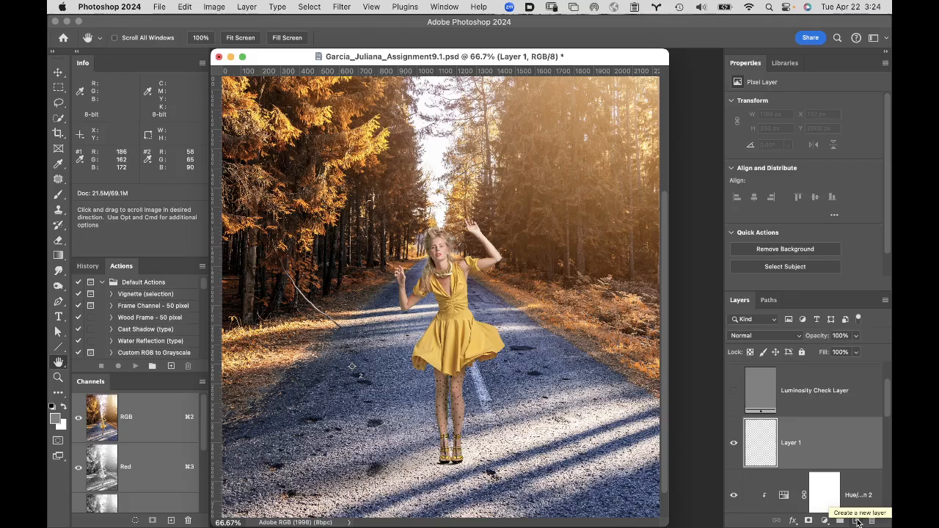
# Step: Fill the new empty layer with white and clip it to the woman's layer stack
pyautogui.press('d')
pyautogui.press('x')
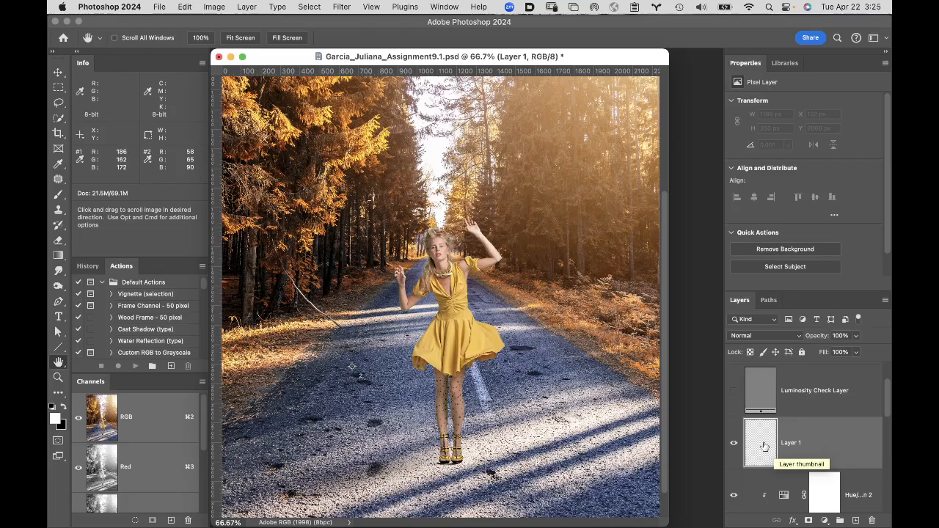
pyautogui.hotkey('alt', 'BackSpace')
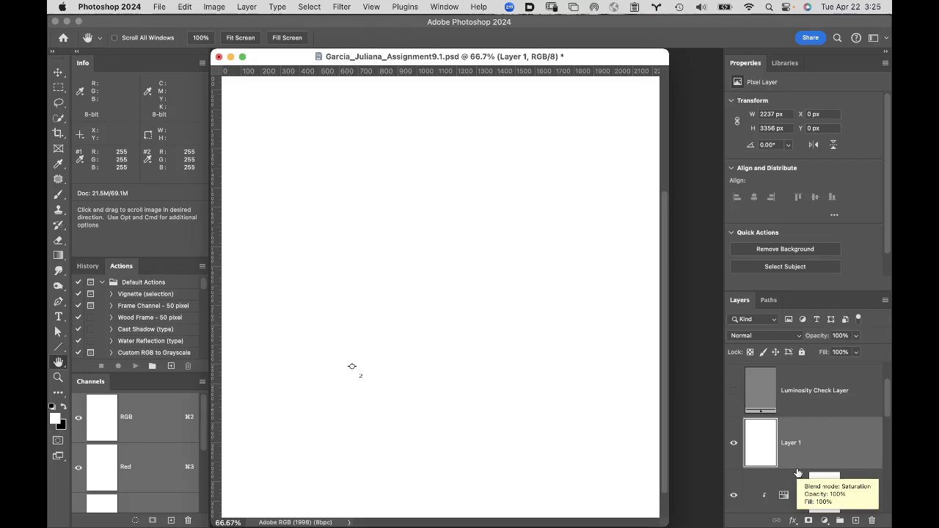
pyautogui.keyDown('alt'); pyautogui.click(798, 473); pyautogui.keyUp('alt')
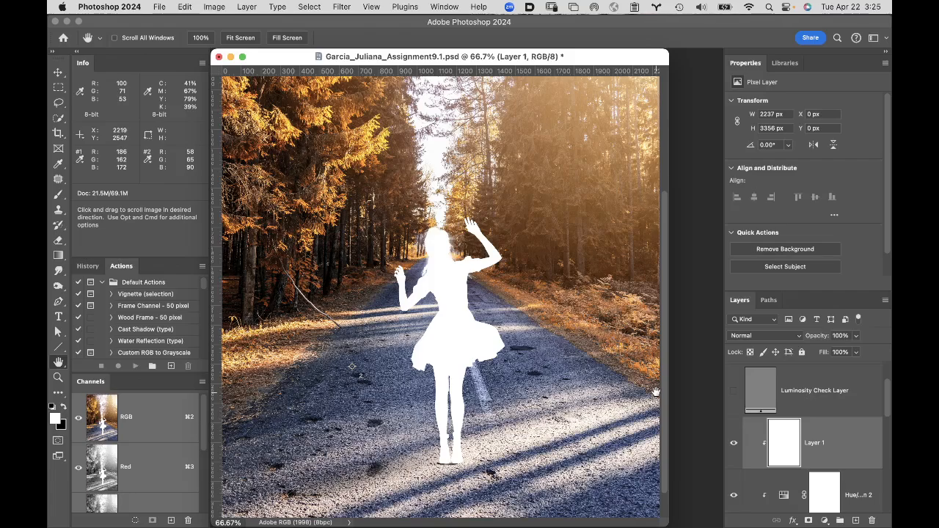
# Step: Load the outline of the Composite Body 1 smart object as a selection while keeping the white layer active
pyautogui.scroll(-2, 754, 452)
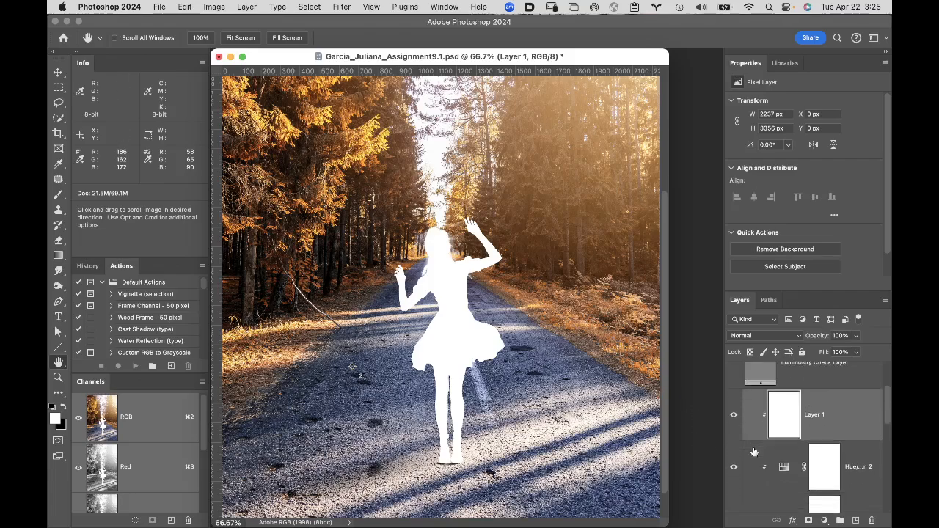
pyautogui.scroll(-10, 754, 453)
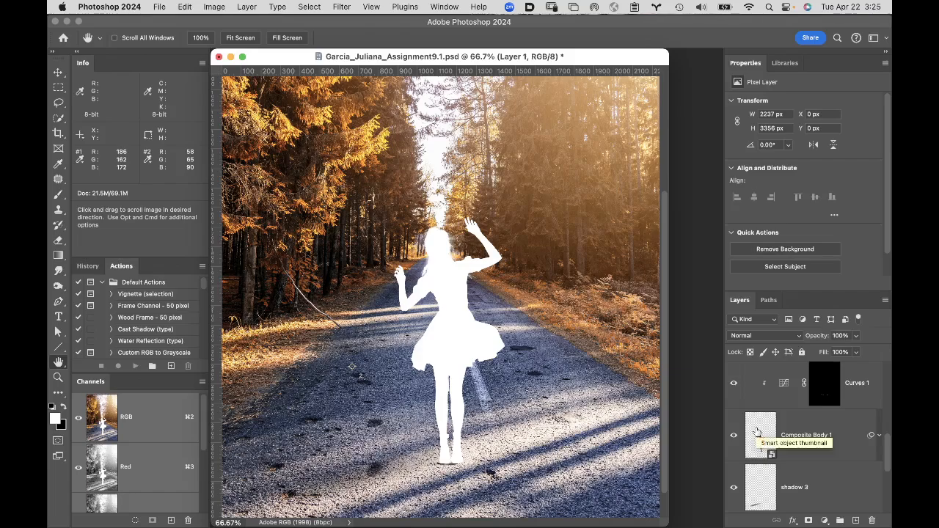
pyautogui.keyDown('super'); pyautogui.click(757, 431); pyautogui.keyUp('super')
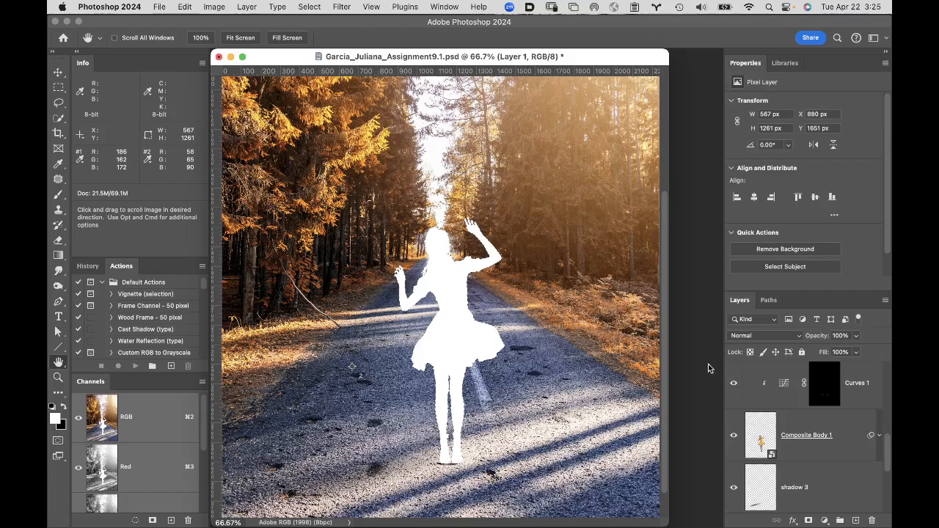
pyautogui.keyDown('super'); pyautogui.click(458, 301); pyautogui.keyUp('super')
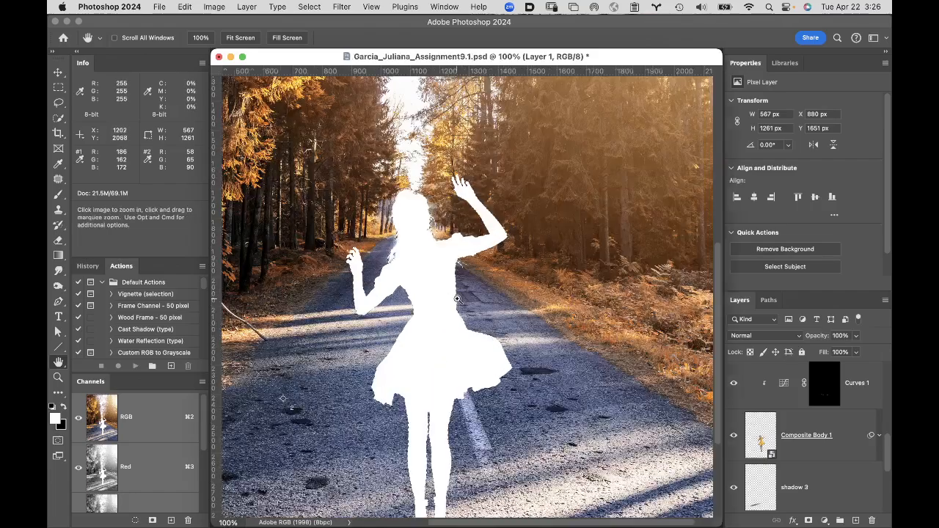
pyautogui.keyDown('super'); pyautogui.click(458, 301); pyautogui.keyUp('super')
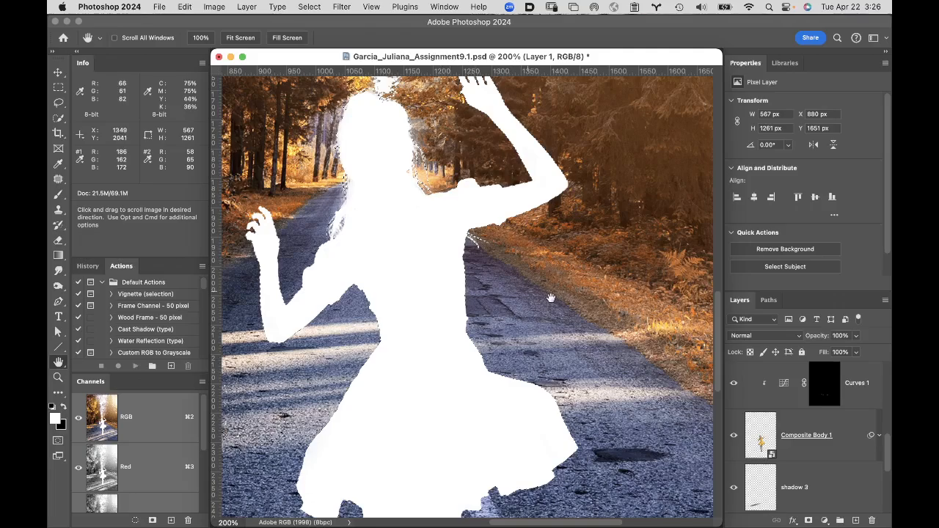
# Step: Rename the white clipped layer as backlight
pyautogui.scroll(5, 766, 389)
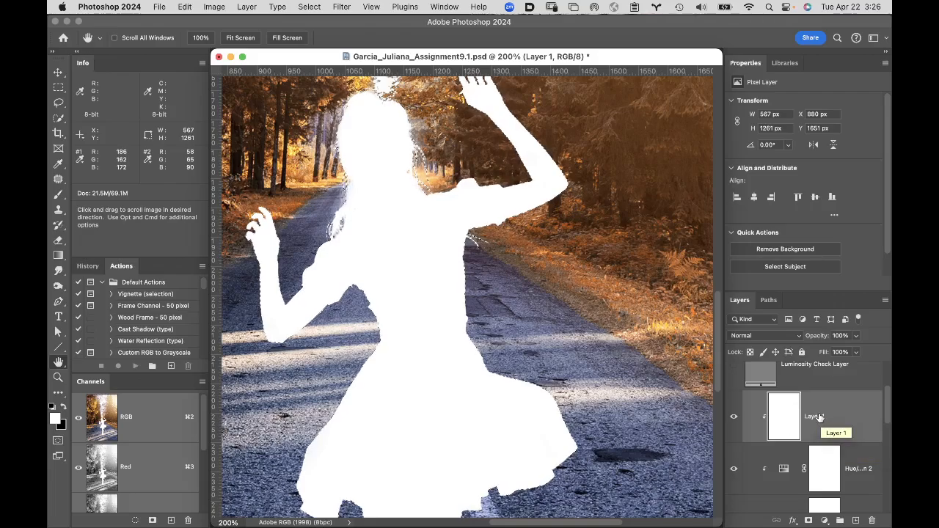
pyautogui.doubleClick(816, 416)
pyautogui.write('ba')
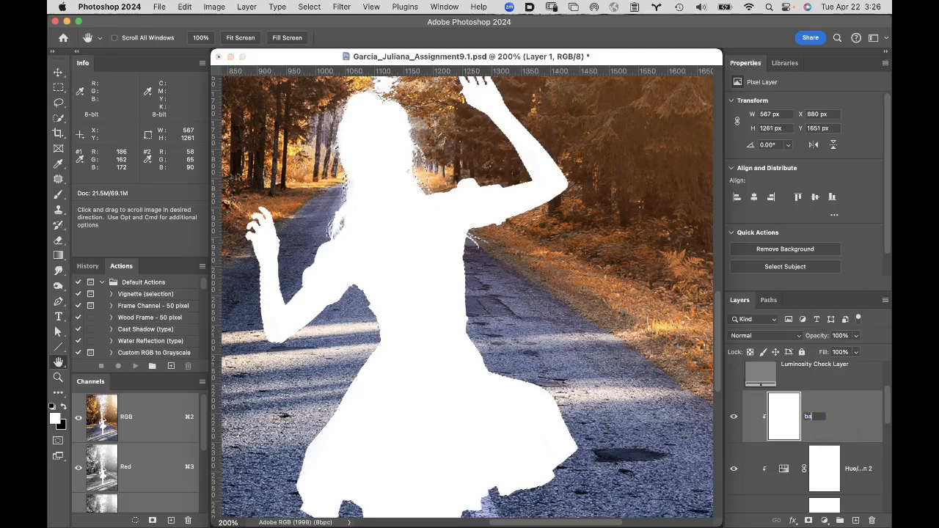
pyautogui.write('cklight')
pyautogui.press('Return')
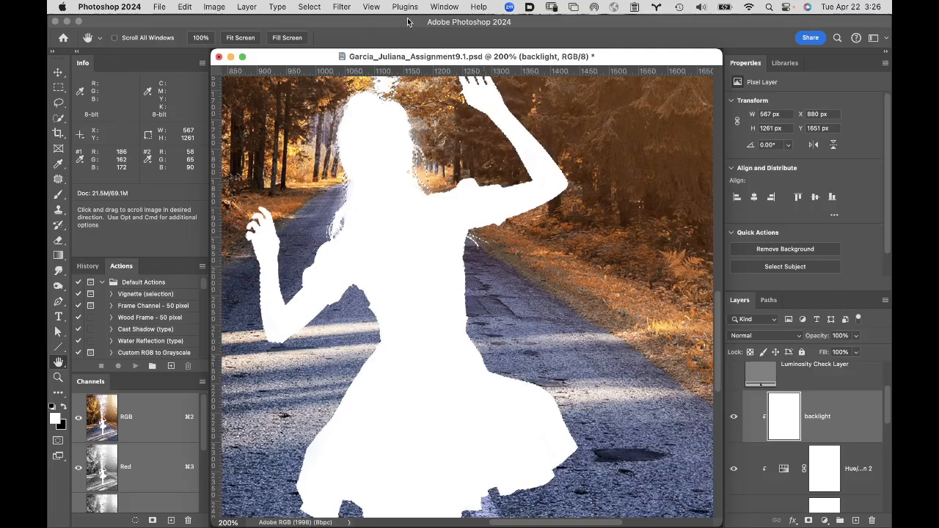
# Step: Try contracting the woman-shaped selection by 30 pixels, and undo the contraction
pyautogui.click(309, 6)
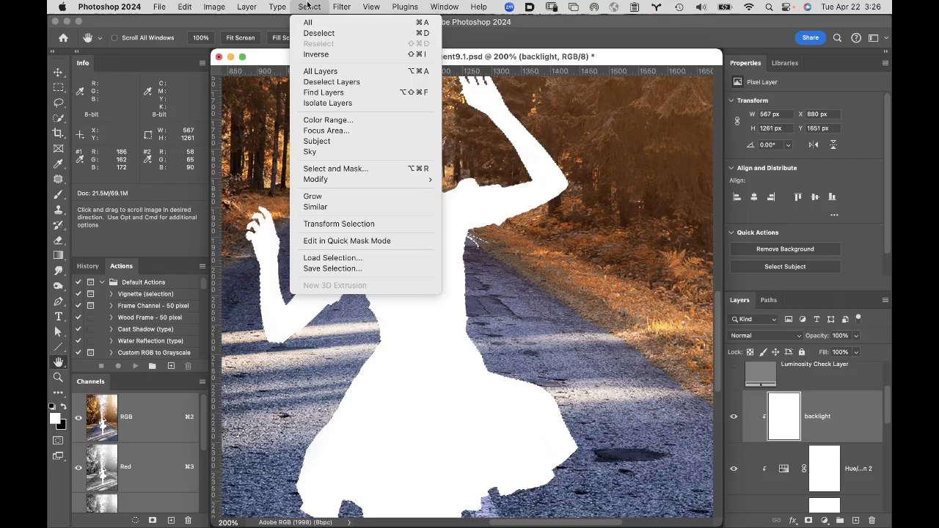
pyautogui.moveTo(355, 180)
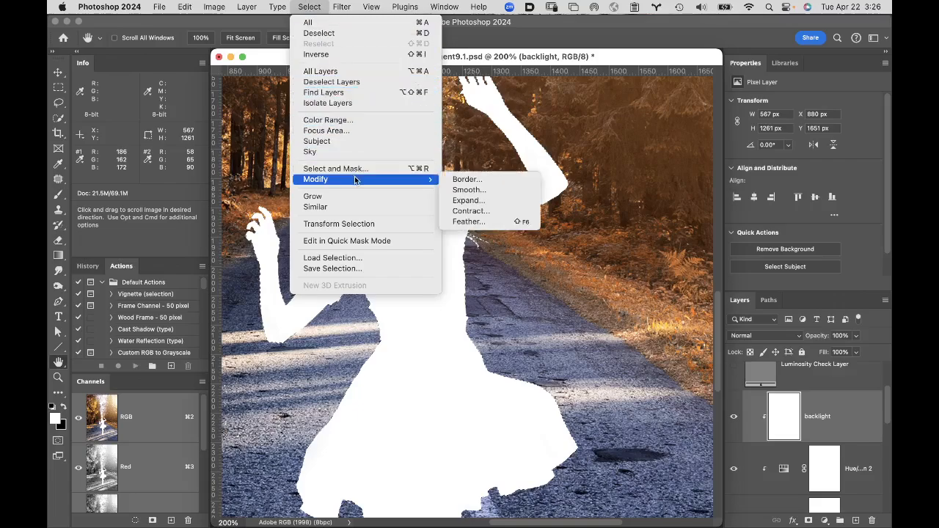
pyautogui.click(498, 212)
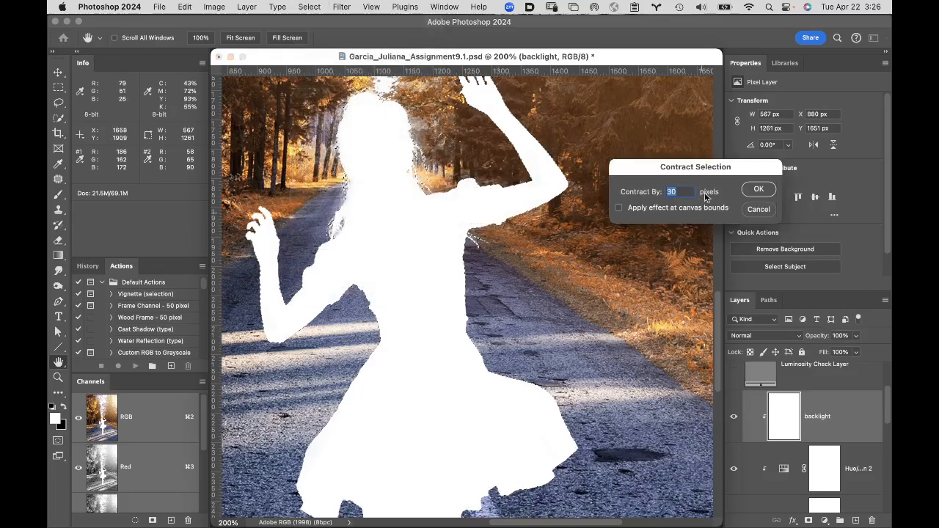
pyautogui.click(766, 190)
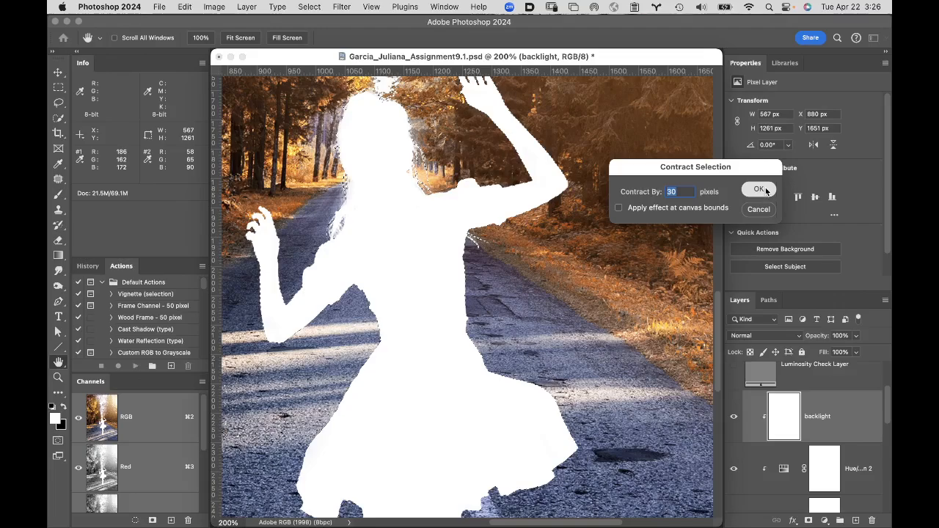
pyautogui.click(766, 190)
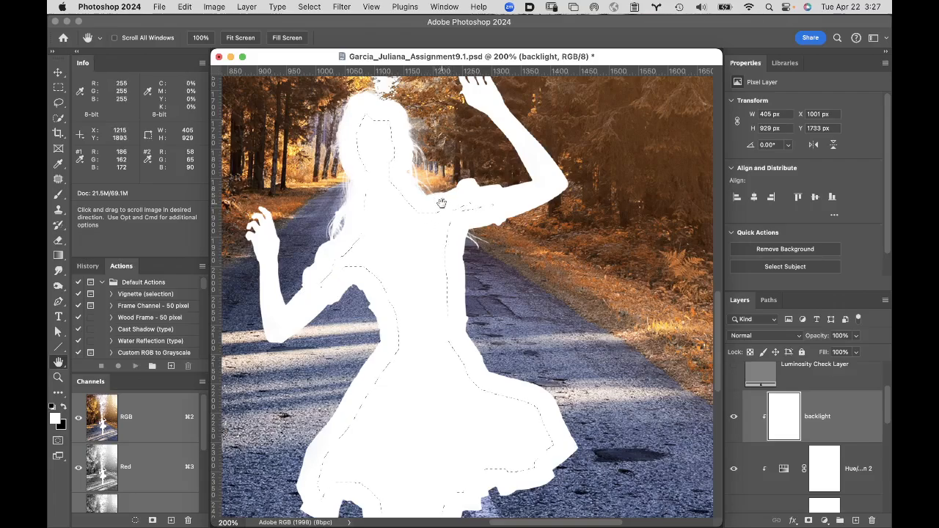
pyautogui.press('super+z')
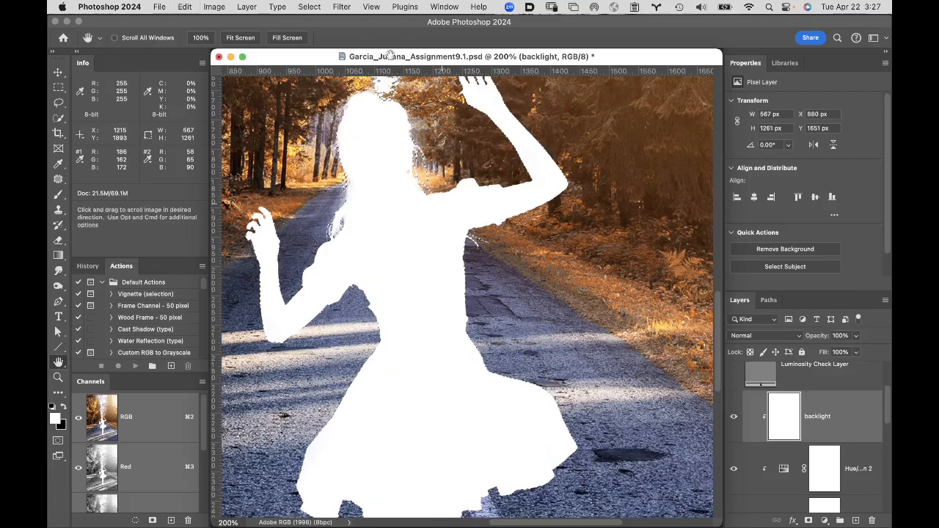
# Step: Contract the woman-shaped selection by 10 pixels, delete the white inside it on the backlight layer, and deselect
pyautogui.click(310, 6)
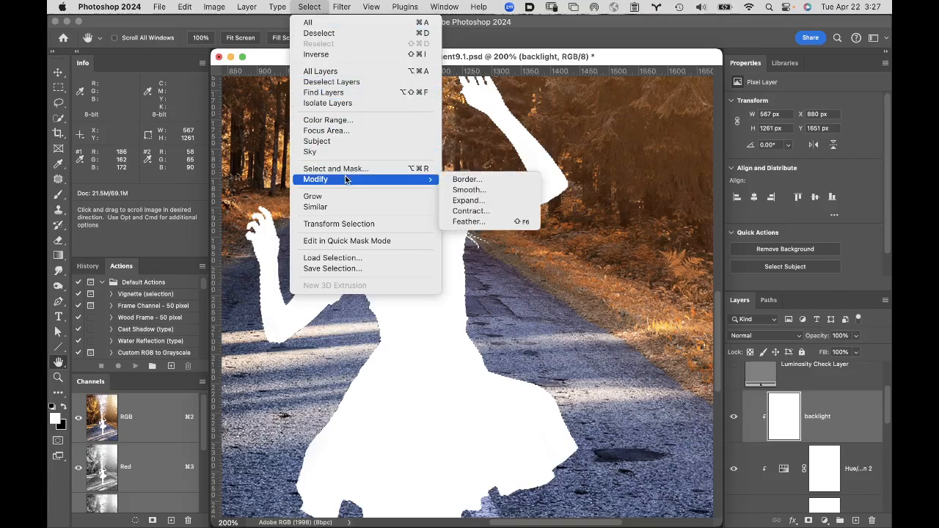
pyautogui.click(522, 212)
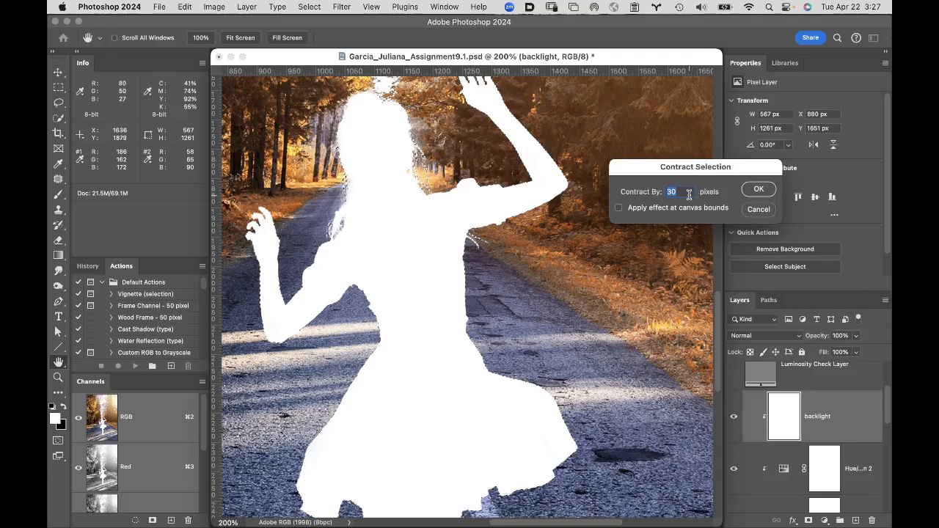
pyautogui.write('10')
pyautogui.click(759, 189)
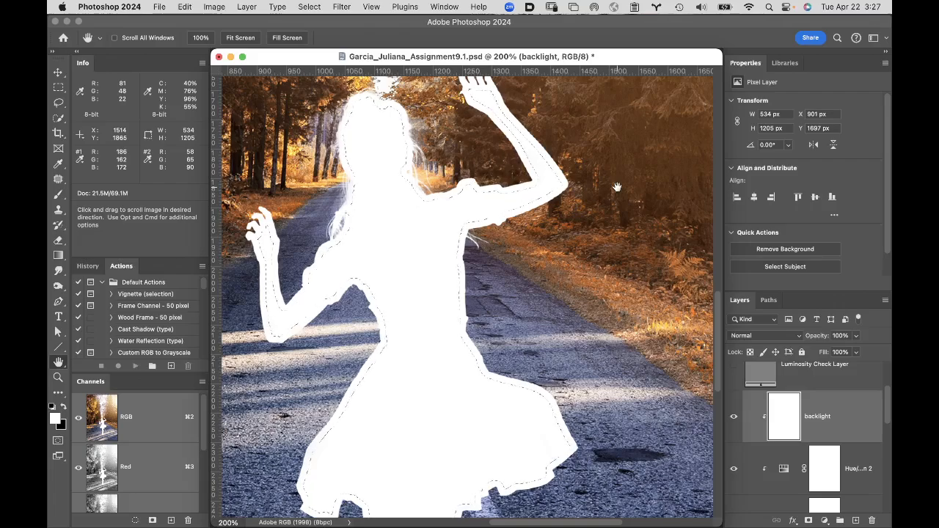
pyautogui.press('Delete')
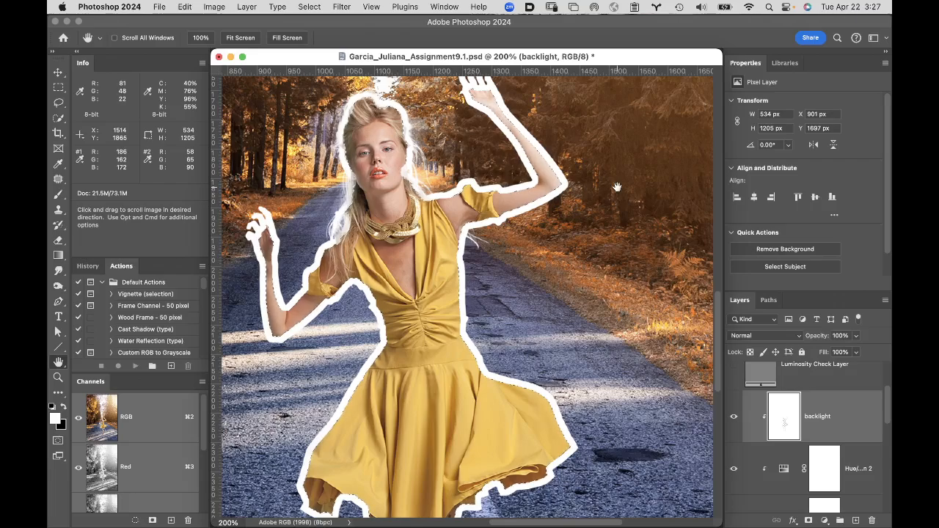
pyautogui.press('super+space')
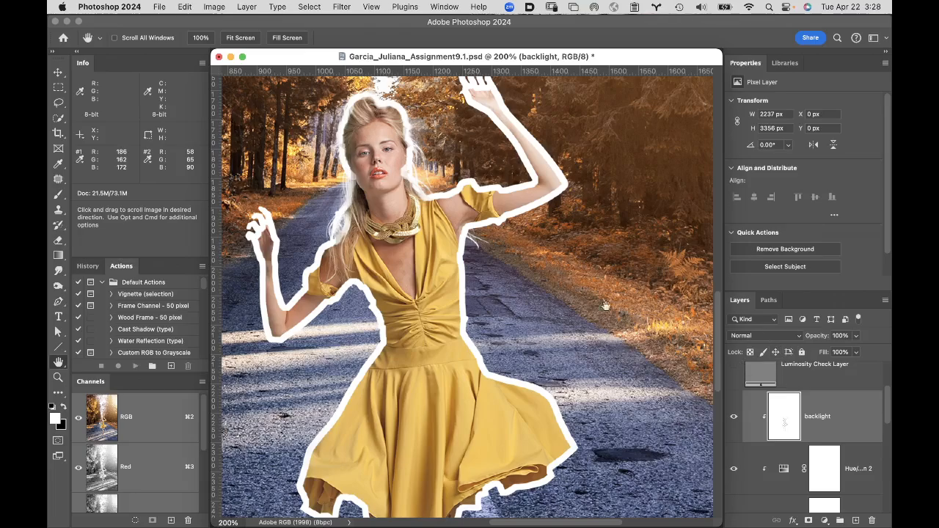
# Step: Apply a Gaussian Blur with a 5.0-pixel radius to the white rim on the backlight layer
pyautogui.click(341, 7)
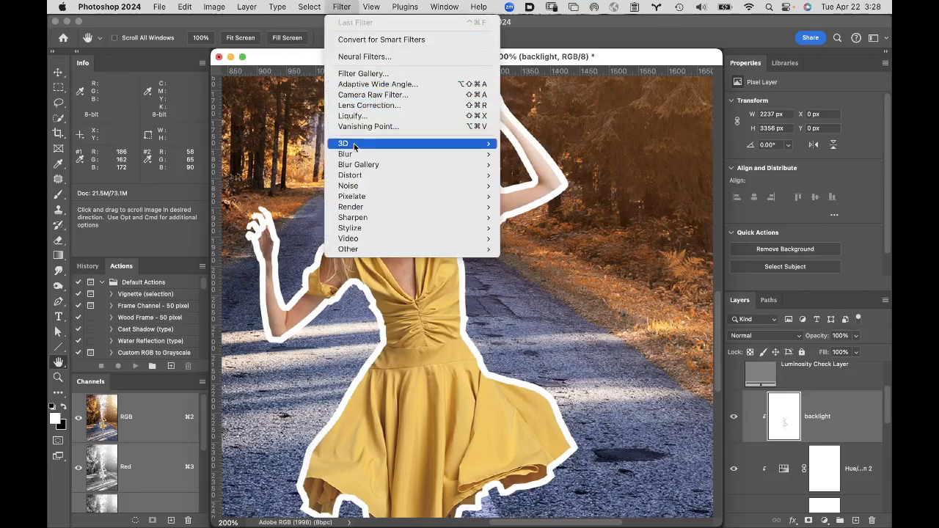
pyautogui.moveTo(355, 154)
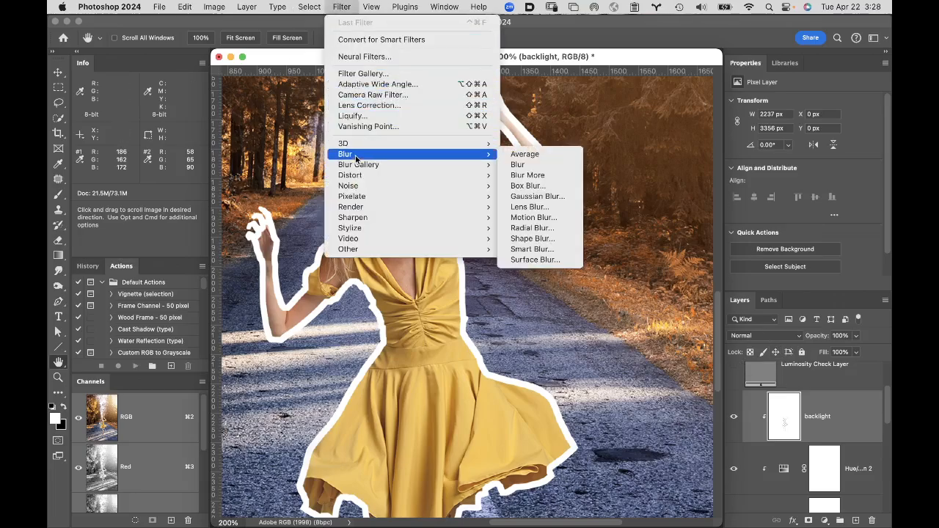
pyautogui.click(565, 200)
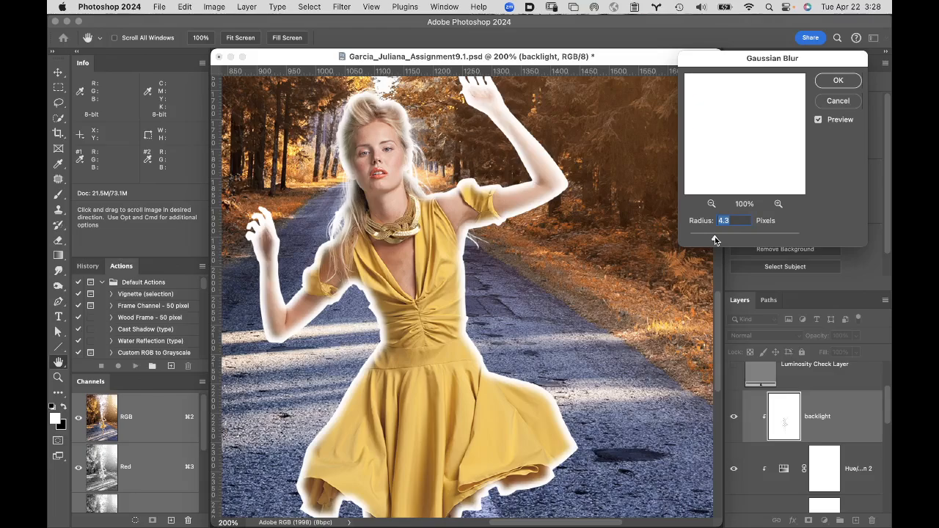
pyautogui.moveTo(716, 237); pyautogui.dragTo(718, 237)
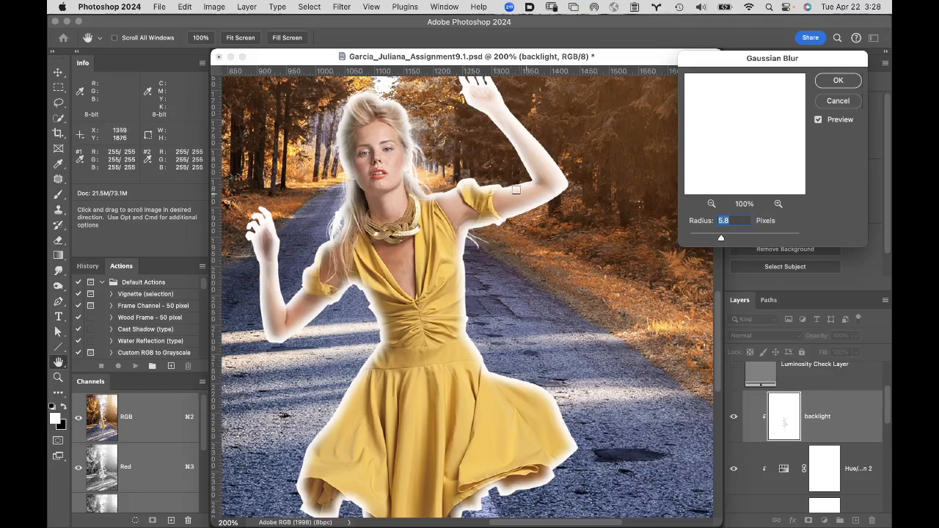
pyautogui.keyDown('super'); pyautogui.click(508, 190); pyautogui.keyUp('super')
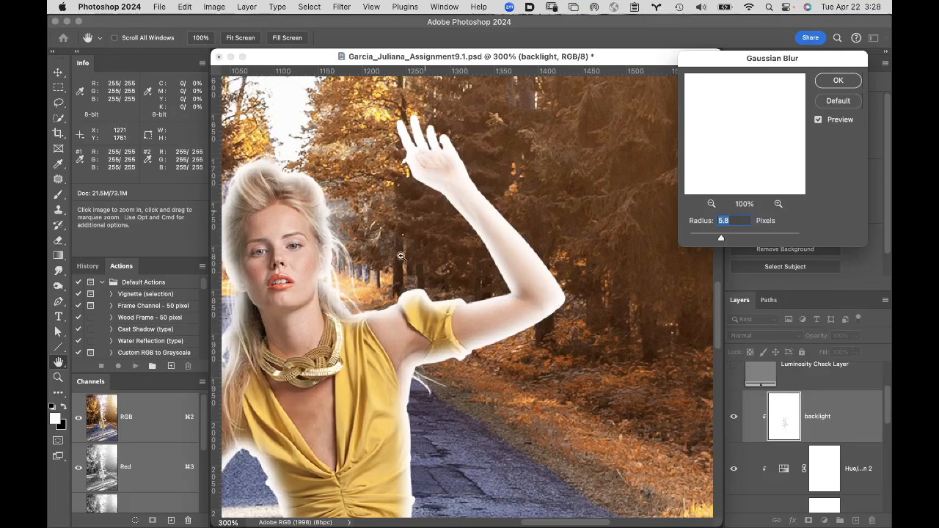
pyautogui.keyDown('super'); pyautogui.click(404, 300); pyautogui.keyUp('super')
pyautogui.keyDown('super'); pyautogui.click(404, 300); pyautogui.keyUp('super')
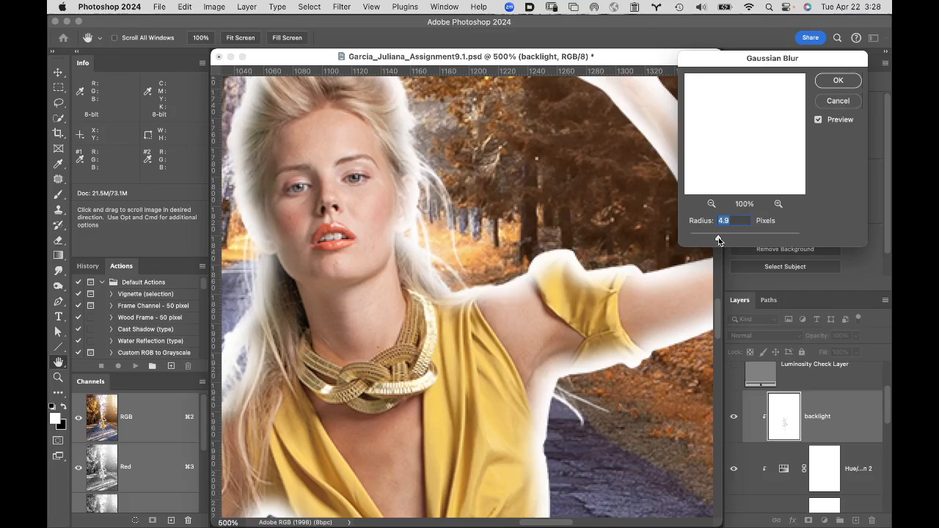
pyautogui.click(840, 82)
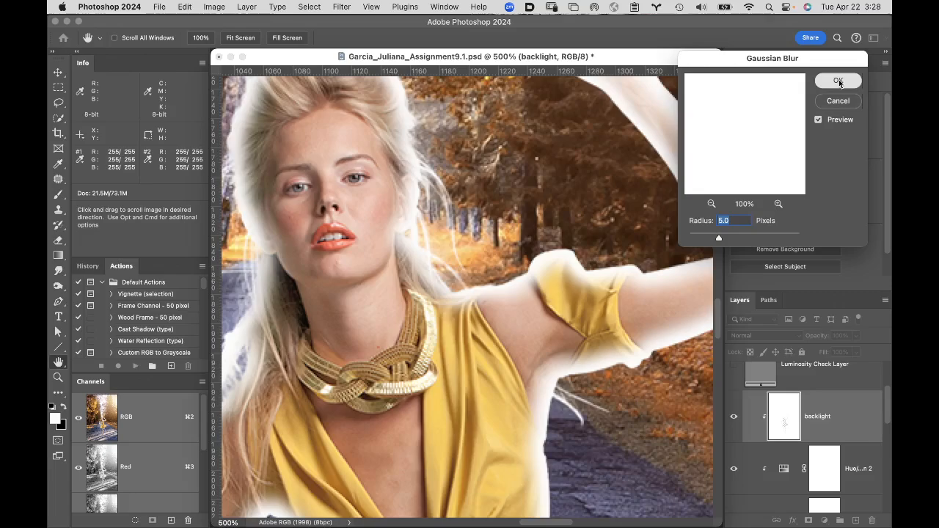
# Step: Add a black layer mask to the backlight layer to hide the whole rim around the woman
pyautogui.doubleClick(59, 364)
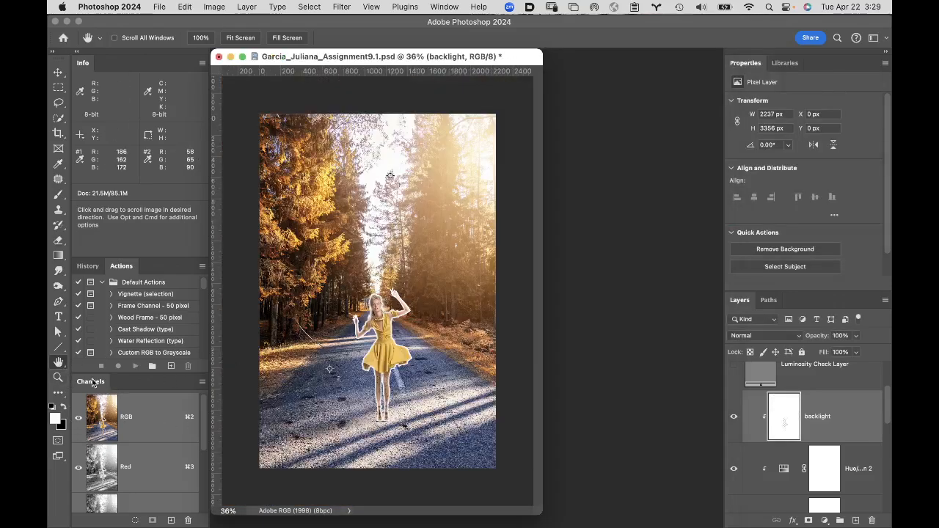
pyautogui.click(58, 377)
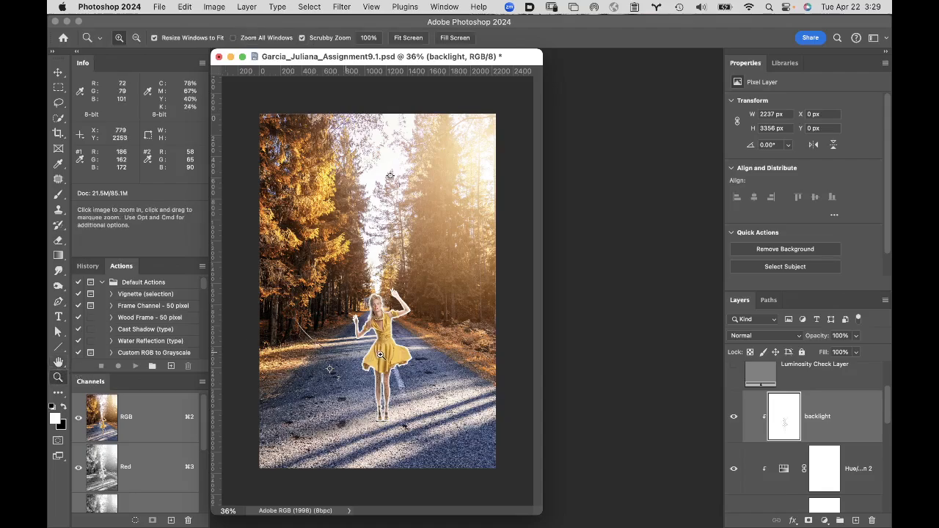
pyautogui.click(375, 349)
pyautogui.click(389, 340)
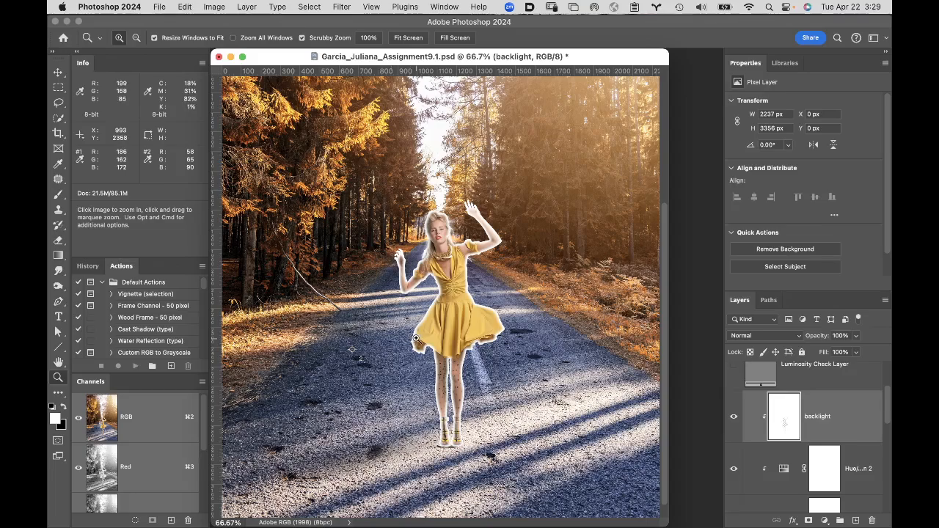
pyautogui.click(416, 340)
pyautogui.click(502, 298)
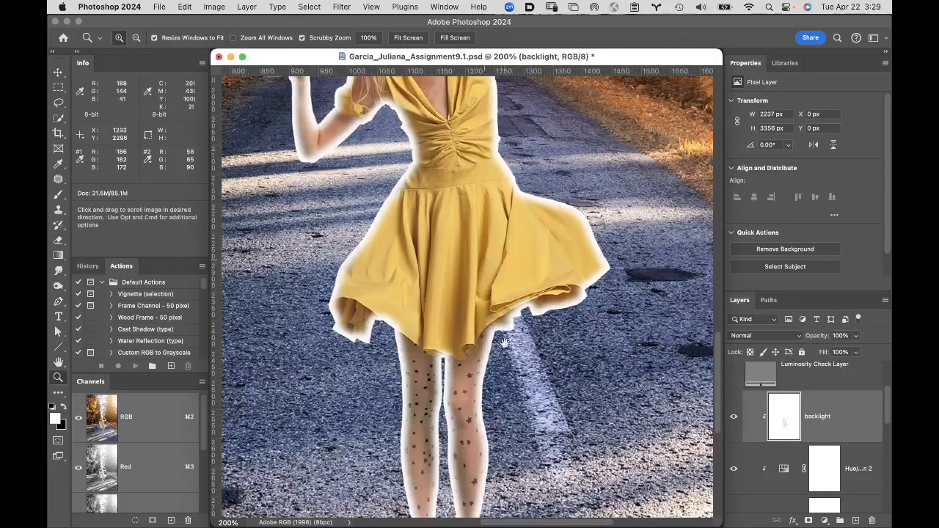
pyautogui.moveTo(484, 259); pyautogui.dragTo(526, 441)
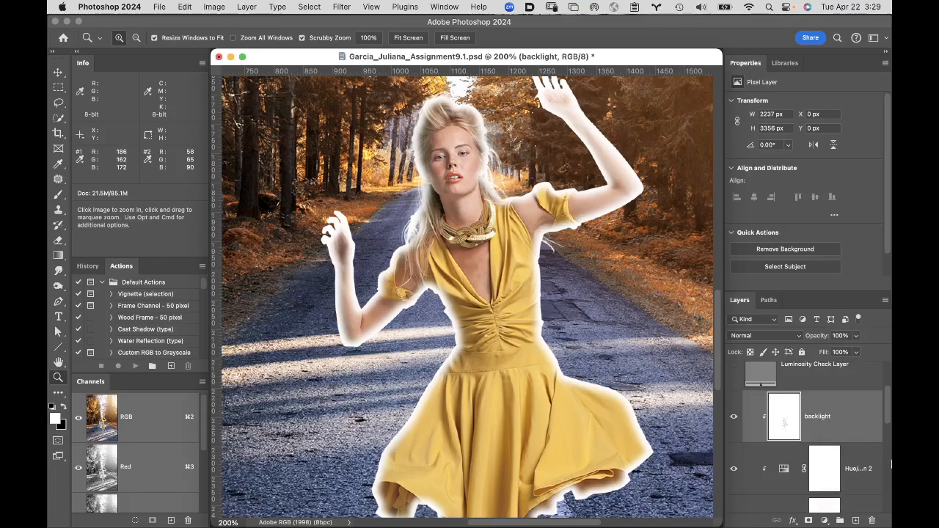
pyautogui.keyDown('alt'); pyautogui.click(809, 521); pyautogui.keyUp('alt')
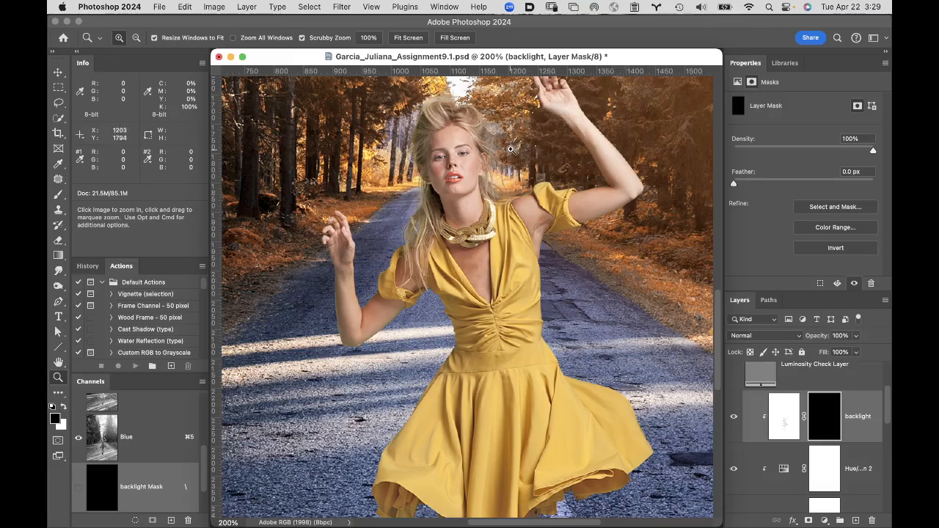
# Step: Prepare a soft white 45 px brush with 0% hardness for painting on the backlight mask
pyautogui.press('b')
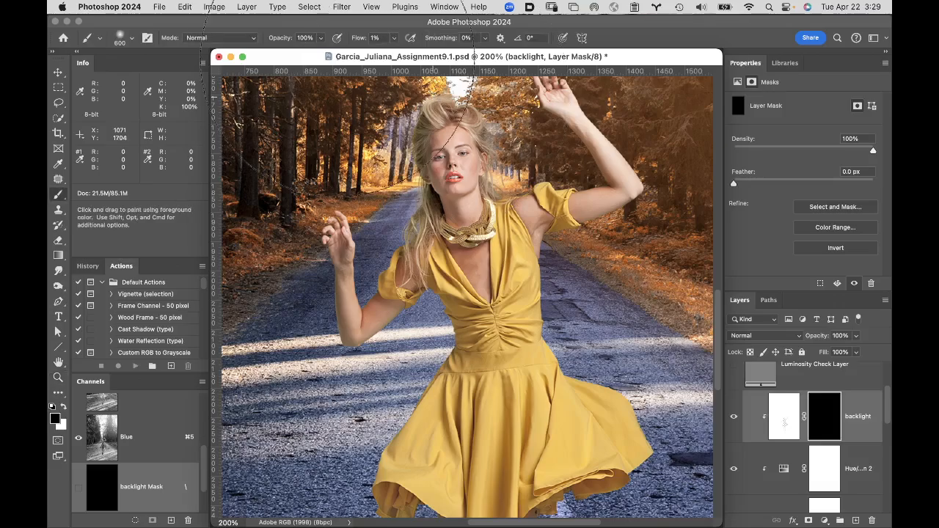
pyautogui.press('[')
pyautogui.press('[')
pyautogui.press('[')
pyautogui.press('[')
pyautogui.press('[')
pyautogui.press('[')
pyautogui.press('[')
pyautogui.press('[')
pyautogui.press('[')
pyautogui.press('[')
pyautogui.press('[')
pyautogui.press('[')
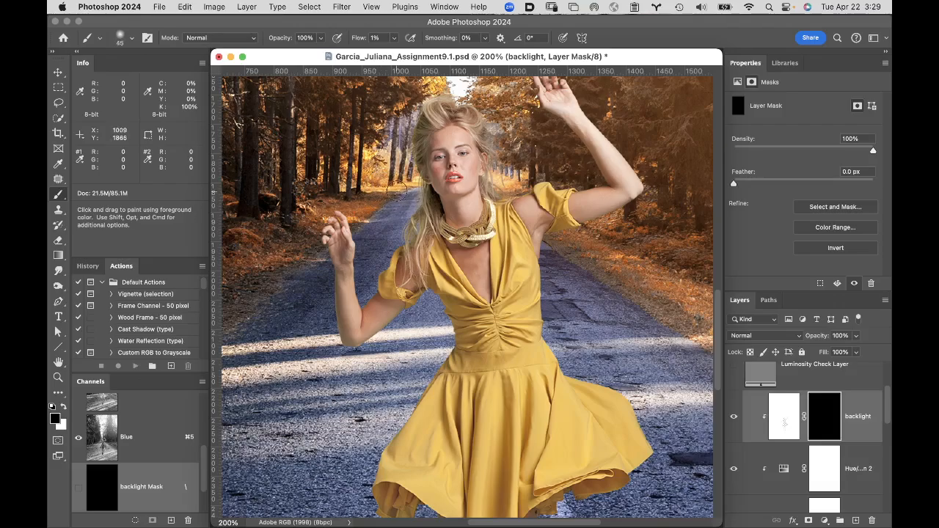
pyautogui.press('x')
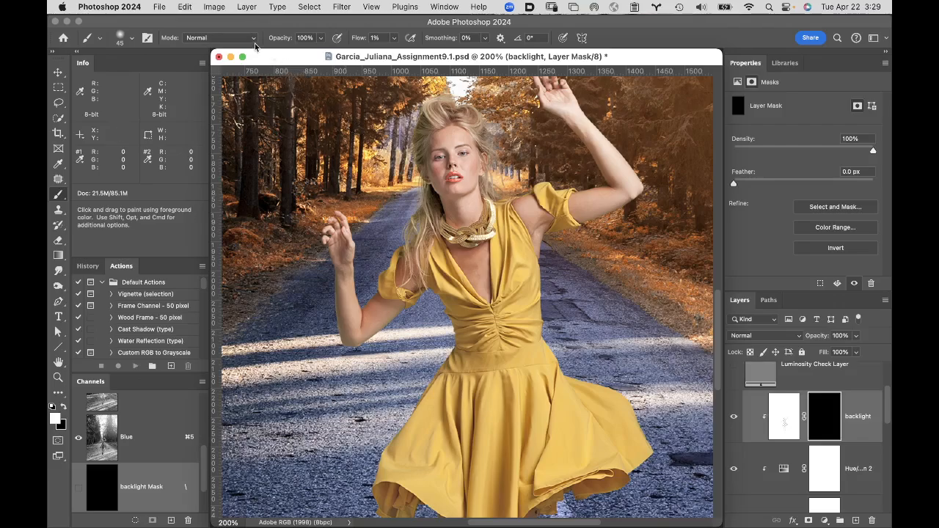
pyautogui.click(134, 39)
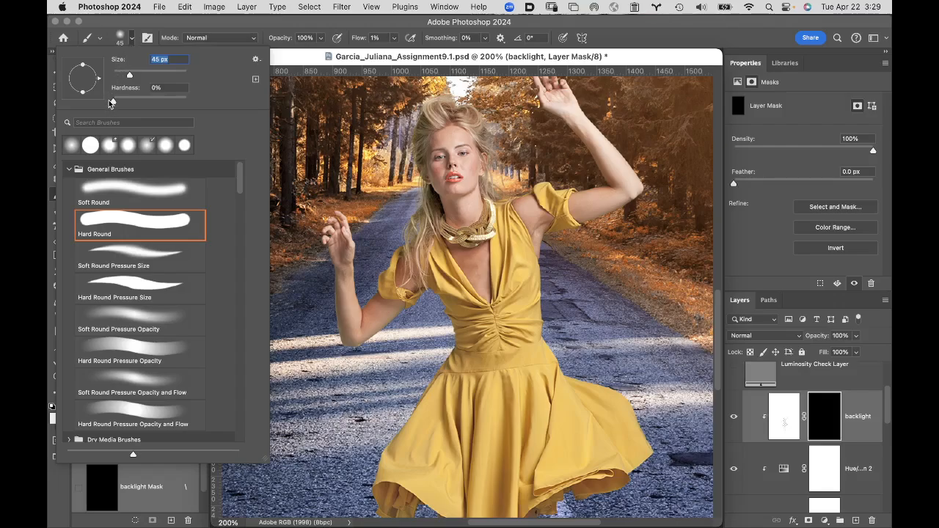
pyautogui.press('Tab')
pyautogui.press('Return')
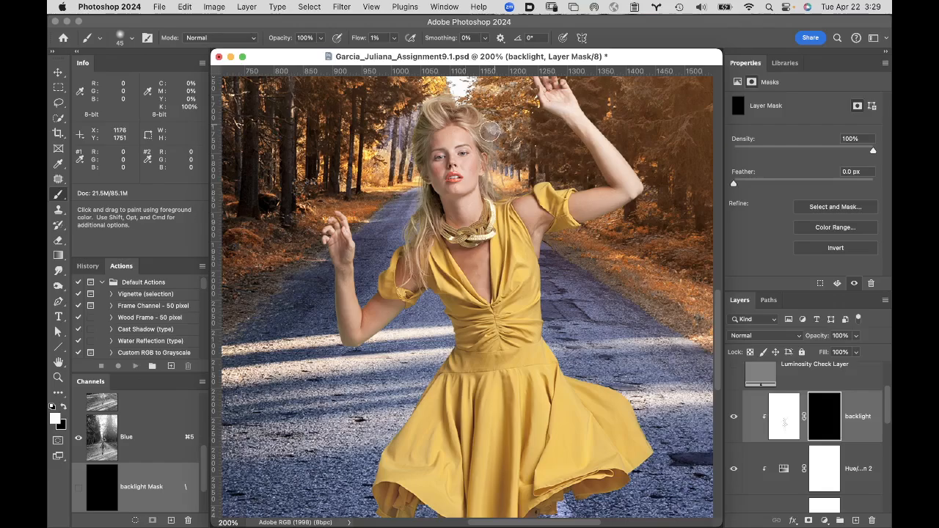
# Step: Paint white on the backlight mask along the sun-facing side of the woman's hair, shoulder, raised arm and torso to reveal the rim
pyautogui.moveTo(486, 125); pyautogui.dragTo(482, 109)
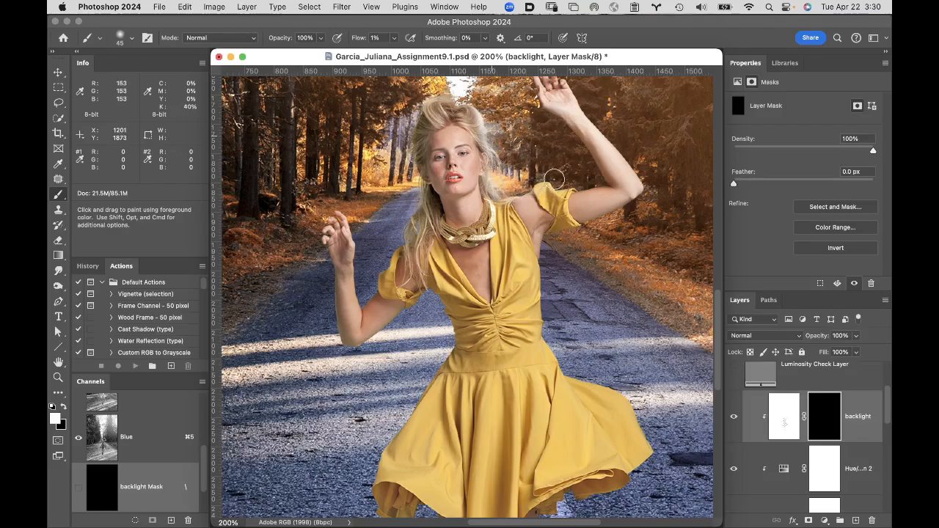
pyautogui.moveTo(553, 177)
pyautogui.mouseDown()
pyautogui.moveTo(522, 185)
pyautogui.moveTo(601, 184)
pyautogui.mouseUp()
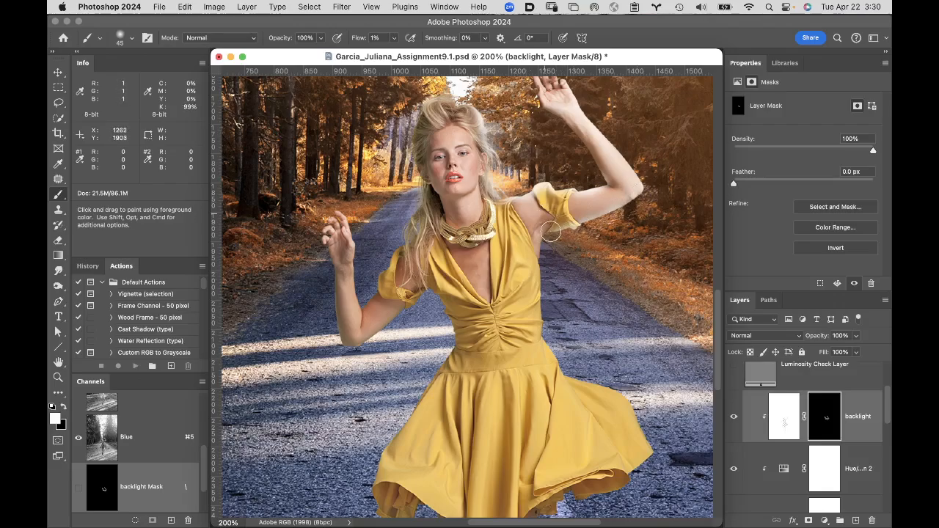
pyautogui.moveTo(544, 230)
pyautogui.mouseDown()
pyautogui.moveTo(536, 264)
pyautogui.moveTo(543, 300)
pyautogui.moveTo(540, 246)
pyautogui.moveTo(540, 324)
pyautogui.moveTo(538, 305)
pyautogui.moveTo(549, 327)
pyautogui.moveTo(544, 241)
pyautogui.moveTo(558, 225)
pyautogui.moveTo(550, 340)
pyautogui.moveTo(571, 376)
pyautogui.moveTo(620, 394)
pyautogui.mouseUp()
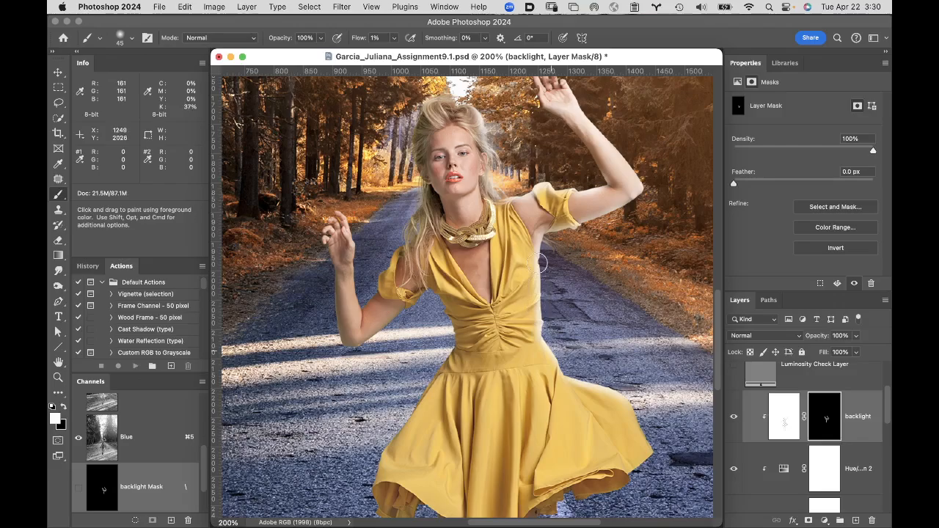
pyautogui.moveTo(537, 264); pyautogui.dragTo(550, 228)
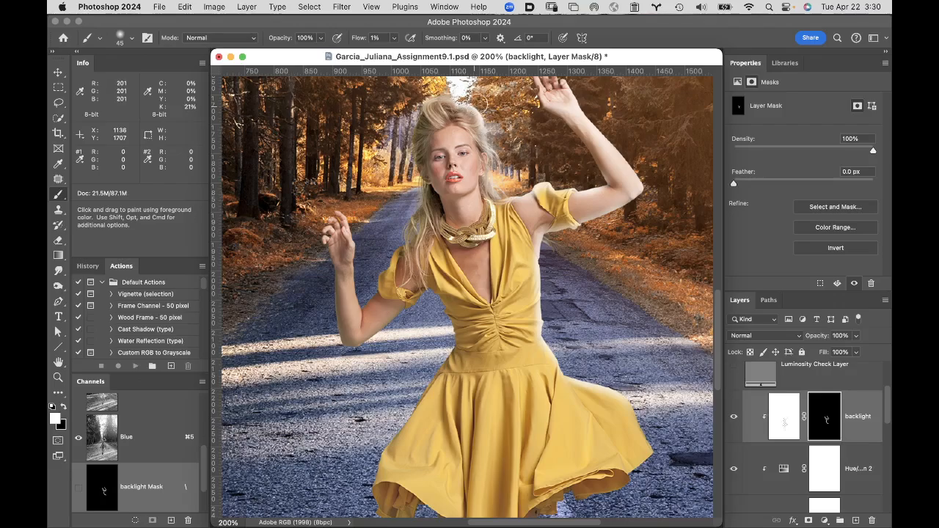
# Step: Paint white on the backlight mask along the sun-facing edge of the skirt and down both legs
pyautogui.moveTo(628, 294); pyautogui.dragTo(537, 100)
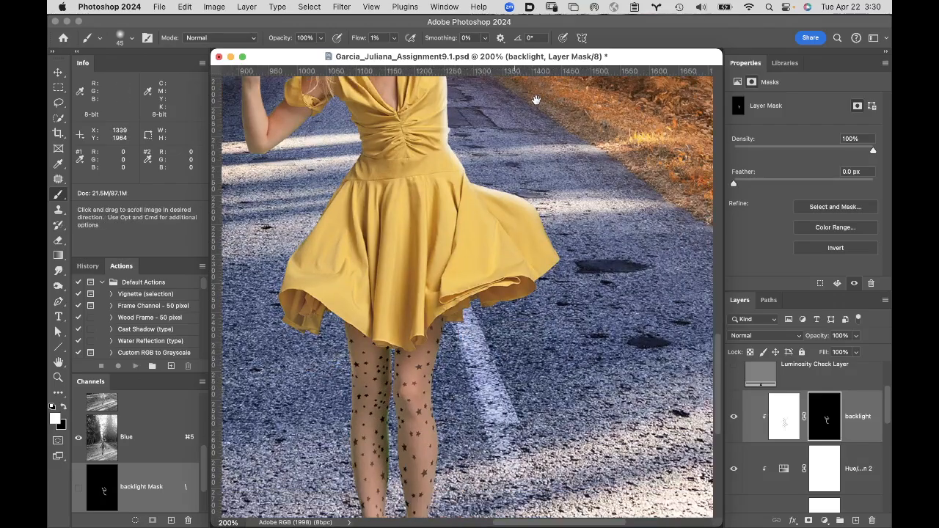
pyautogui.moveTo(554, 250)
pyautogui.mouseDown()
pyautogui.moveTo(530, 202)
pyautogui.moveTo(557, 264)
pyautogui.mouseUp()
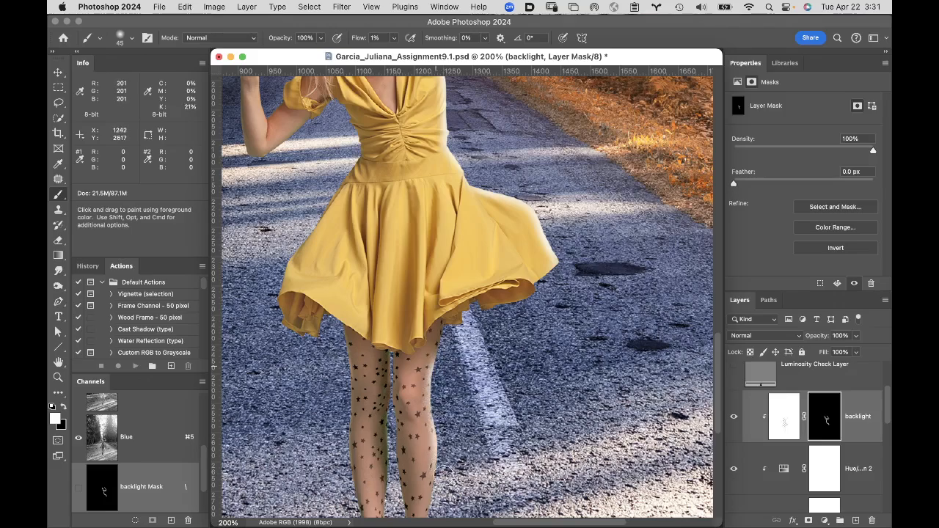
pyautogui.moveTo(433, 486)
pyautogui.mouseDown()
pyautogui.moveTo(504, 308)
pyautogui.moveTo(506, 255)
pyautogui.moveTo(448, 352)
pyautogui.moveTo(434, 413)
pyautogui.moveTo(457, 302)
pyautogui.moveTo(450, 257)
pyautogui.moveTo(465, 367)
pyautogui.moveTo(408, 288)
pyautogui.moveTo(396, 250)
pyautogui.moveTo(416, 263)
pyautogui.moveTo(399, 217)
pyautogui.moveTo(397, 250)
pyautogui.moveTo(393, 210)
pyautogui.moveTo(392, 306)
pyautogui.moveTo(402, 217)
pyautogui.moveTo(398, 336)
pyautogui.moveTo(410, 194)
pyautogui.moveTo(389, 349)
pyautogui.moveTo(393, 236)
pyautogui.moveTo(405, 205)
pyautogui.moveTo(398, 257)
pyautogui.moveTo(396, 225)
pyautogui.moveTo(402, 259)
pyautogui.mouseUp()
pyautogui.moveTo(439, 201)
pyautogui.mouseDown()
pyautogui.moveTo(430, 240)
pyautogui.moveTo(394, 210)
pyautogui.moveTo(426, 231)
pyautogui.moveTo(416, 278)
pyautogui.mouseUp()
pyautogui.moveTo(406, 282)
pyautogui.mouseDown()
pyautogui.moveTo(393, 236)
pyautogui.moveTo(397, 380)
pyautogui.moveTo(389, 369)
pyautogui.moveTo(399, 359)
pyautogui.moveTo(404, 413)
pyautogui.moveTo(401, 364)
pyautogui.mouseUp()
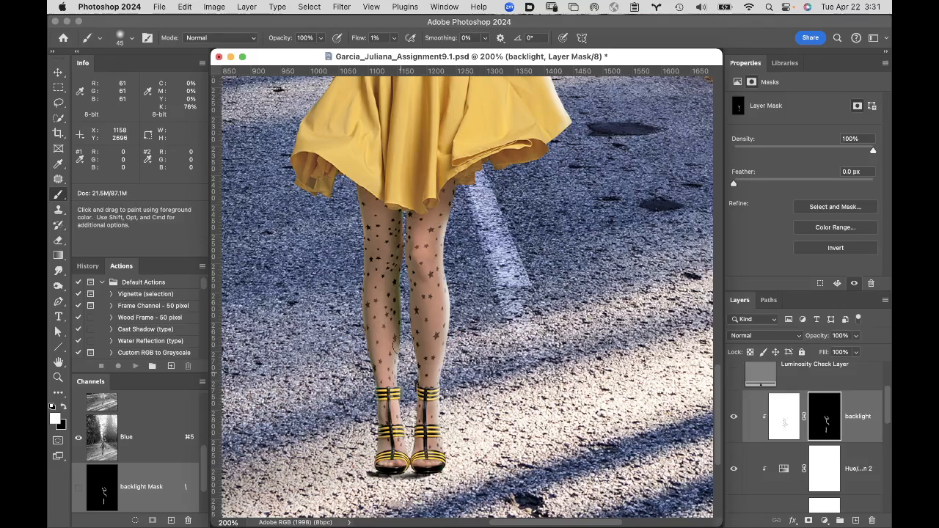
# Step: Examine the woman in the whole composite and at 100%, comparing the image with the backlight layer hidden and shown
pyautogui.click(58, 362)
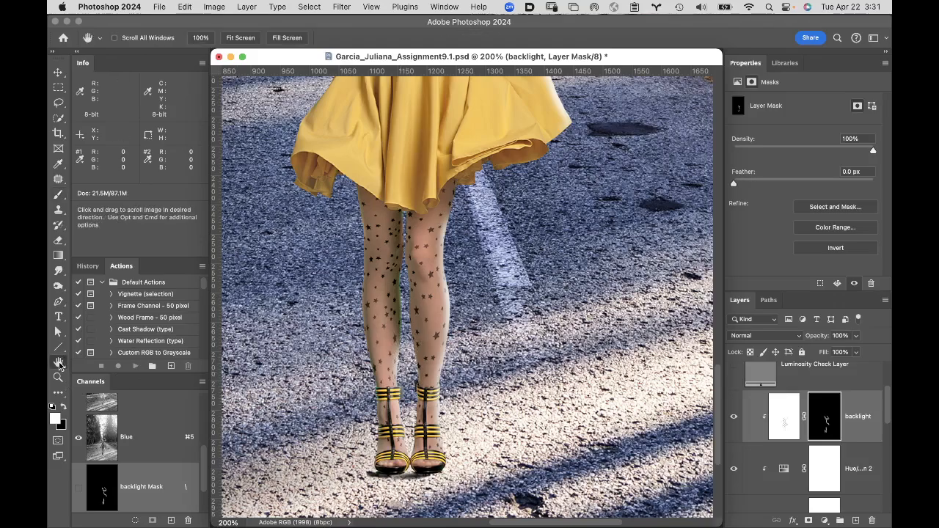
pyautogui.press('super+0')
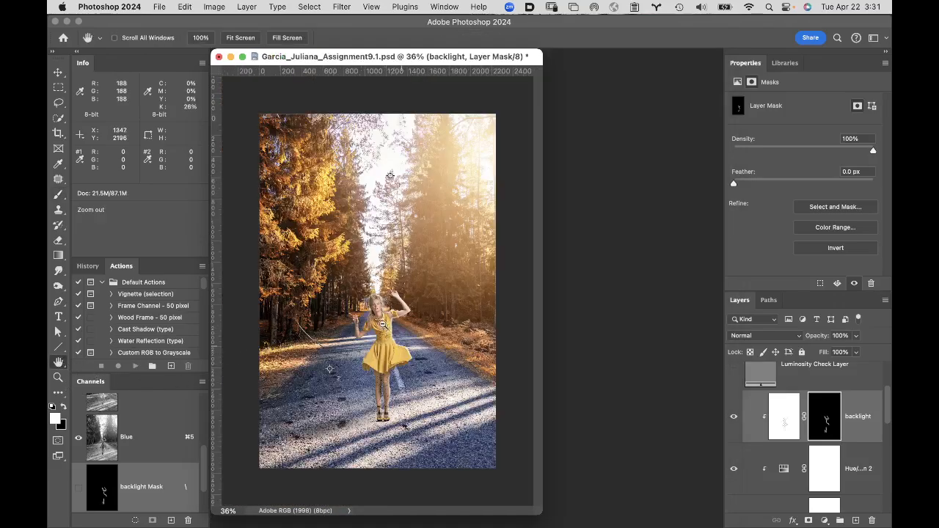
pyautogui.keyDown('alt'); pyautogui.keyDown('super'); pyautogui.click(386, 325); pyautogui.keyUp('super'); pyautogui.keyUp('alt')
pyautogui.keyDown('alt'); pyautogui.keyDown('super'); pyautogui.click(354, 283); pyautogui.keyUp('super'); pyautogui.keyUp('alt')
pyautogui.keyDown('super'); pyautogui.click(325, 237); pyautogui.keyUp('super')
pyautogui.keyDown('super'); pyautogui.click(328, 244); pyautogui.keyUp('super')
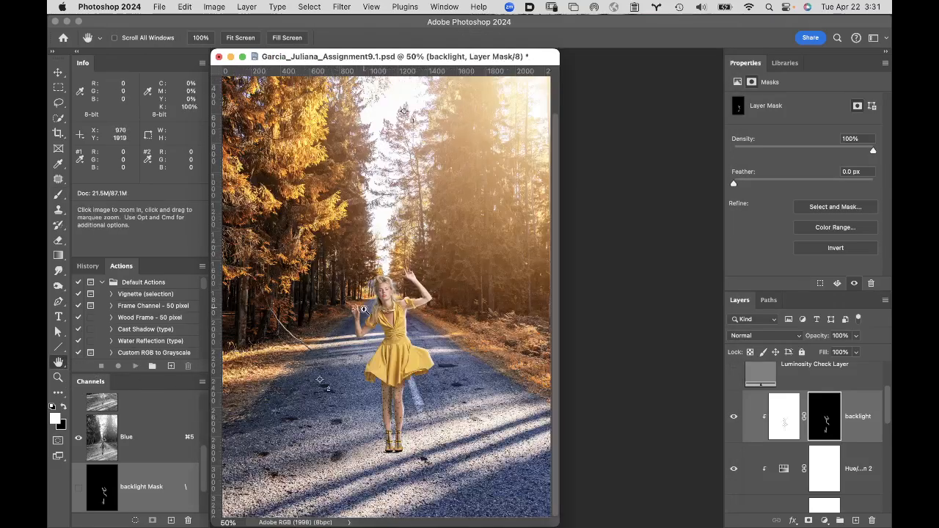
pyautogui.keyDown('super'); pyautogui.click(404, 377); pyautogui.keyUp('super')
pyautogui.keyDown('super'); pyautogui.click(469, 363); pyautogui.keyUp('super')
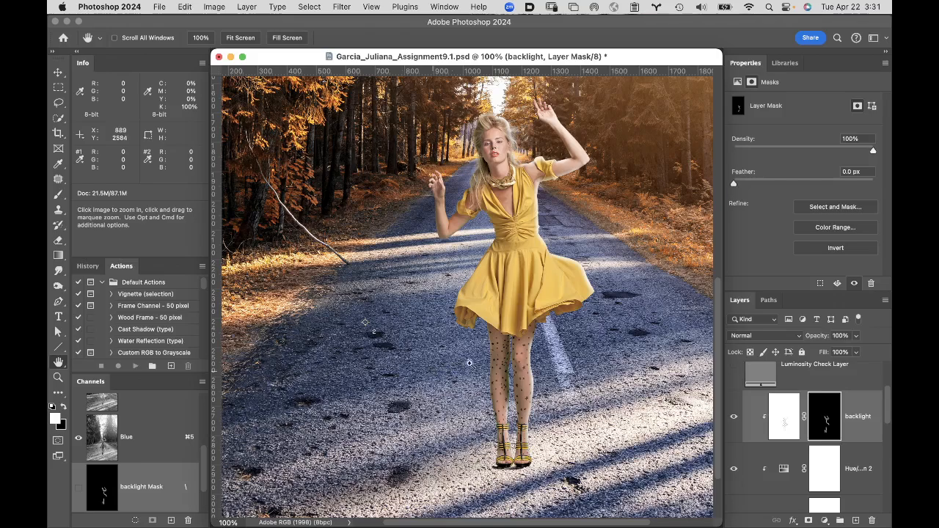
pyautogui.click(732, 419)
pyautogui.click(732, 419)
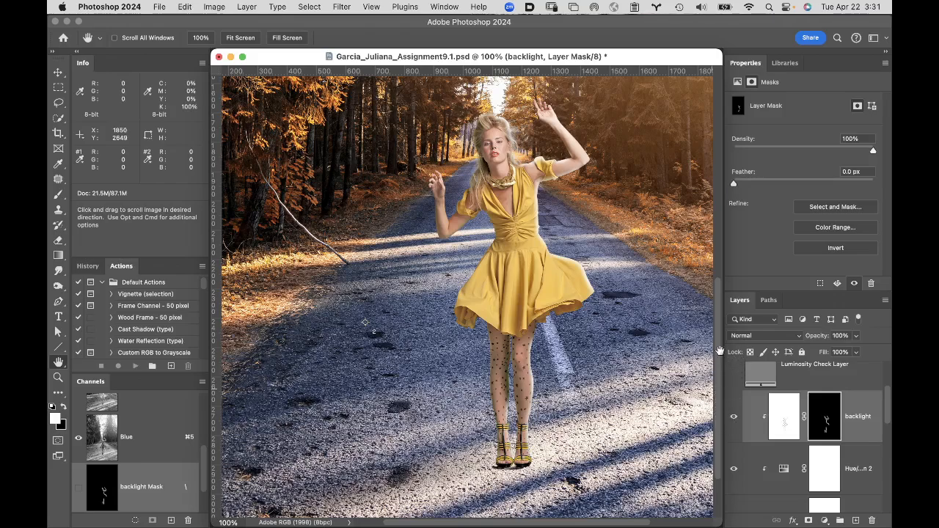
# Step: Lower the backlight layer's opacity to 78% and compare the image with the layer hidden and shown
pyautogui.click(823, 338)
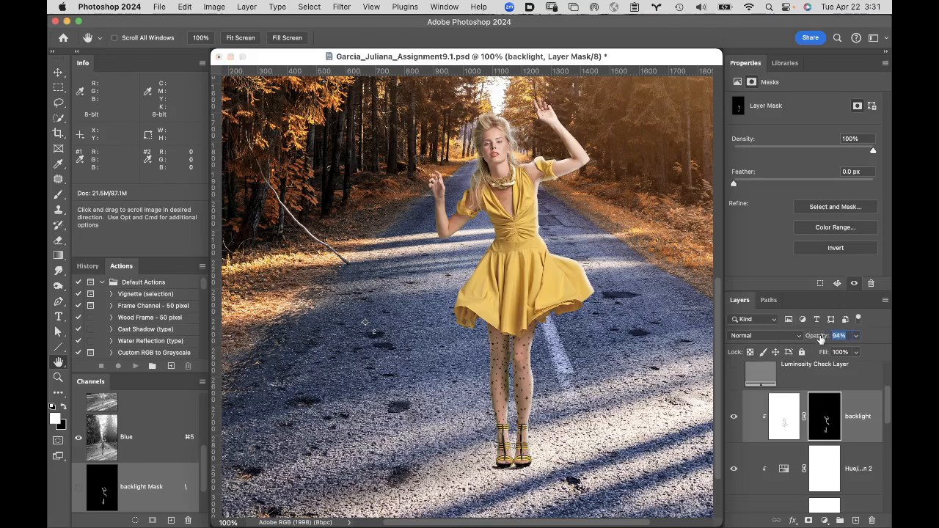
pyautogui.moveTo(820, 336); pyautogui.dragTo(812, 335)
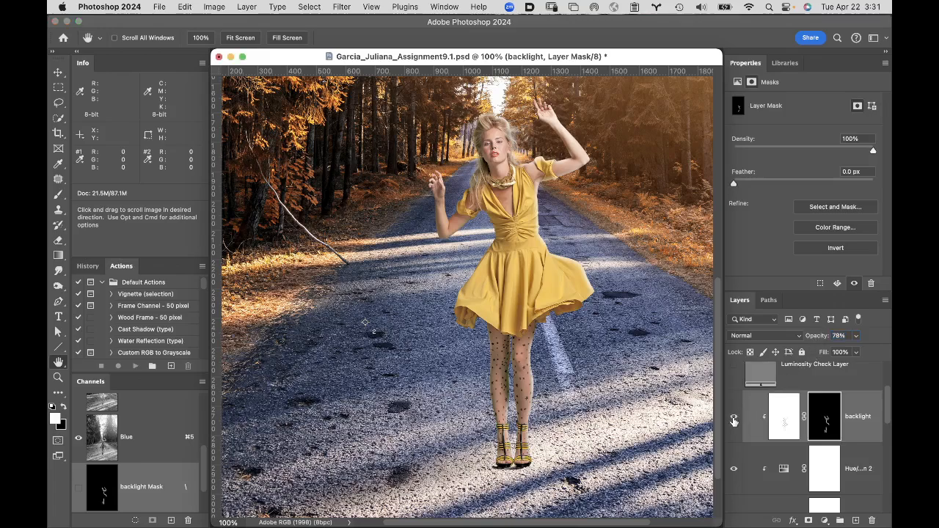
pyautogui.click(735, 419)
pyautogui.click(735, 419)
pyautogui.click(735, 418)
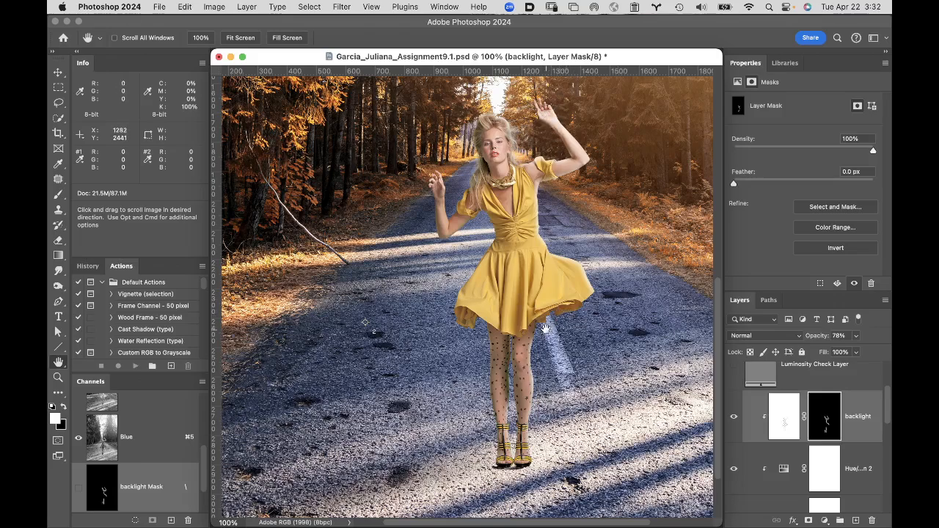
# Step: Hide the shadow 3 layer to judge the woman's feet on the road without it
pyautogui.moveTo(510, 329); pyautogui.dragTo(540, 256)
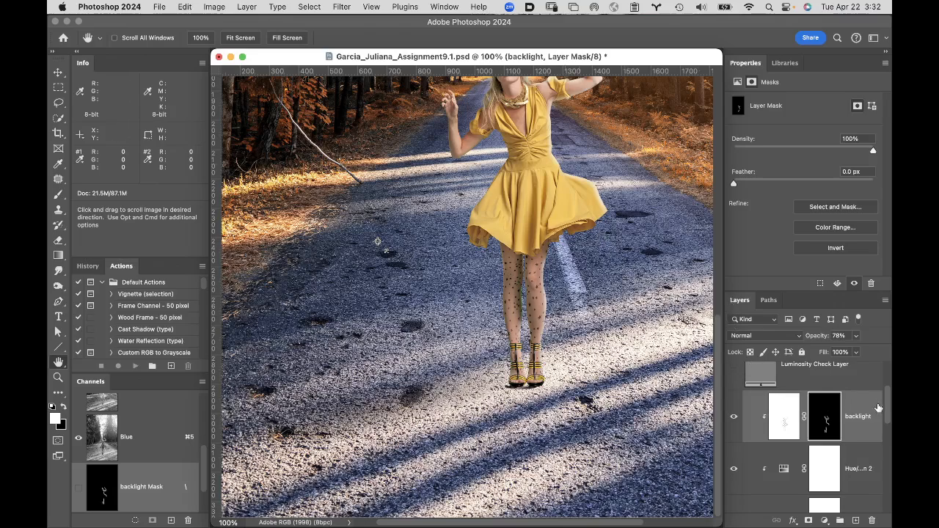
pyautogui.scroll(-5, 886, 415)
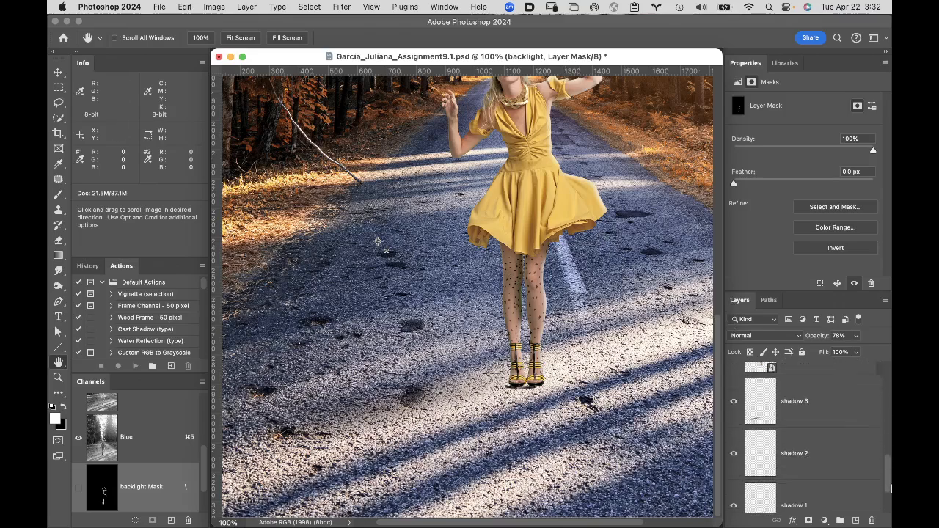
pyautogui.click(734, 392)
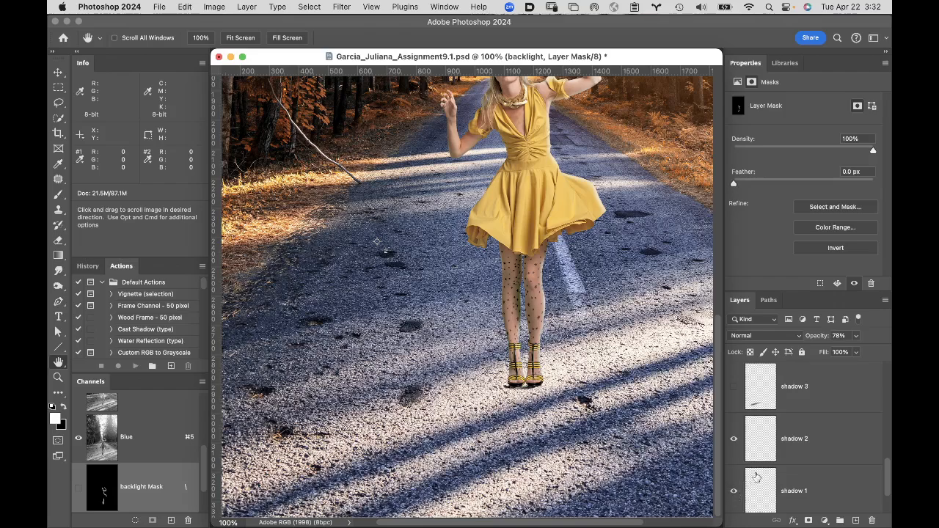
# Step: Try shifting the shadow 2 layer about 24 px and the shadow 1 layer about 20 px to the right beneath the woman's shoes
pyautogui.click(826, 443)
pyautogui.moveTo(830, 388); pyautogui.dragTo(815, 407)
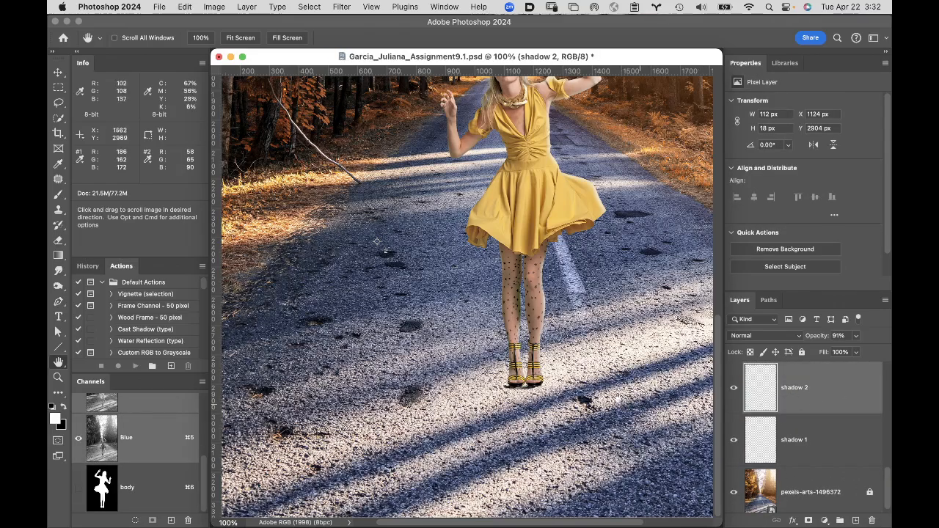
pyautogui.press('super+space')
pyautogui.click(538, 396)
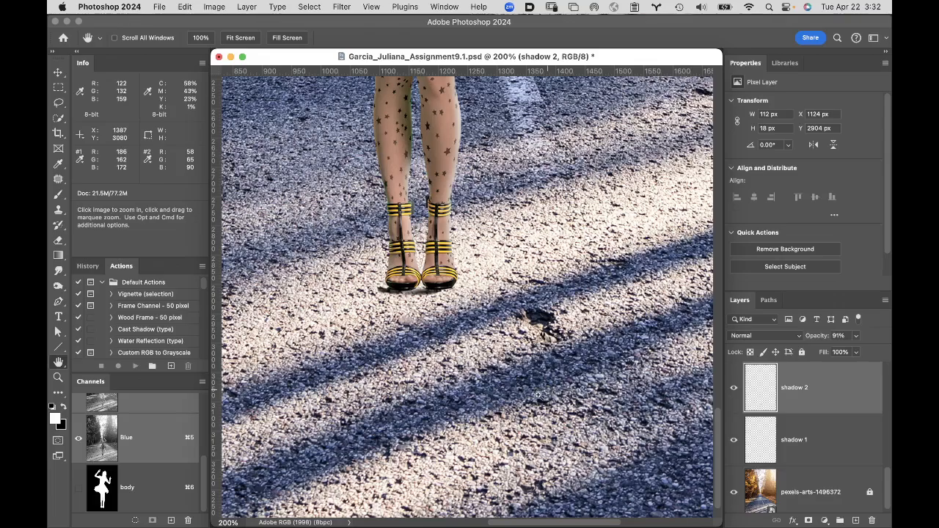
pyautogui.click(452, 297)
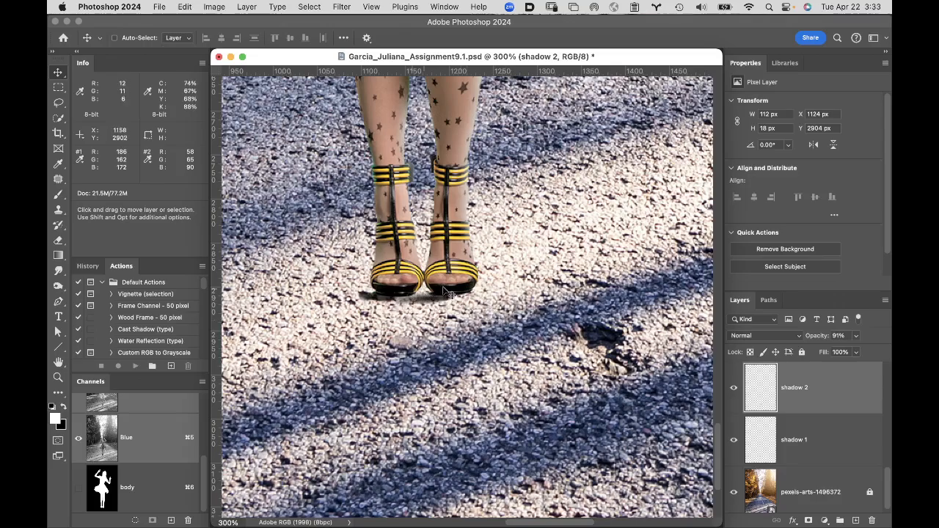
pyautogui.moveTo(443, 301); pyautogui.dragTo(464, 297)
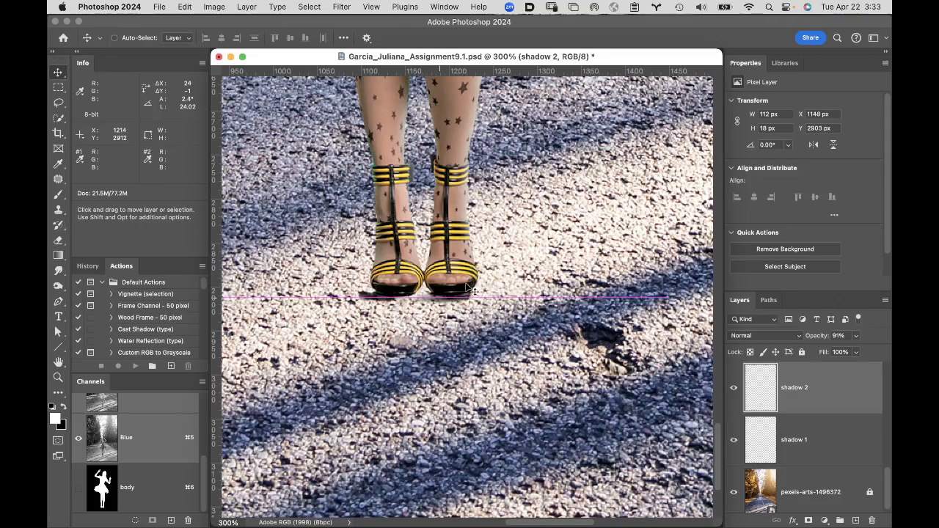
pyautogui.click(828, 433)
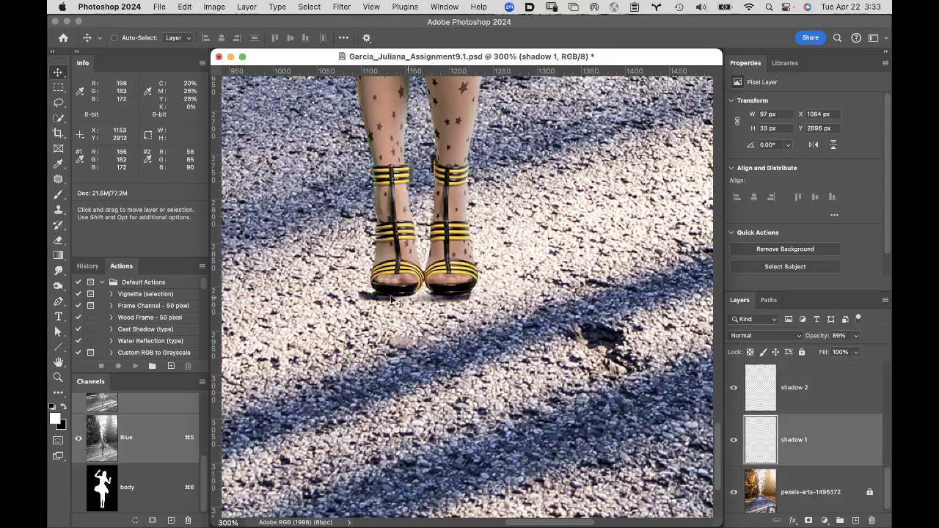
pyautogui.moveTo(383, 303); pyautogui.dragTo(408, 298)
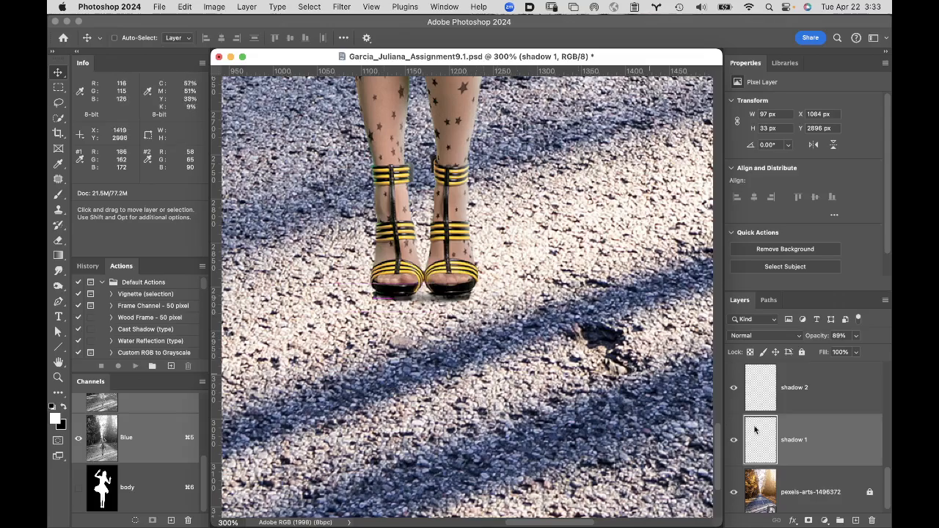
# Step: Delete the shadow 1 and shadow 2 layers and add a new layer named "s 1" directly below Composite Body 1
pyautogui.press('BackSpace')
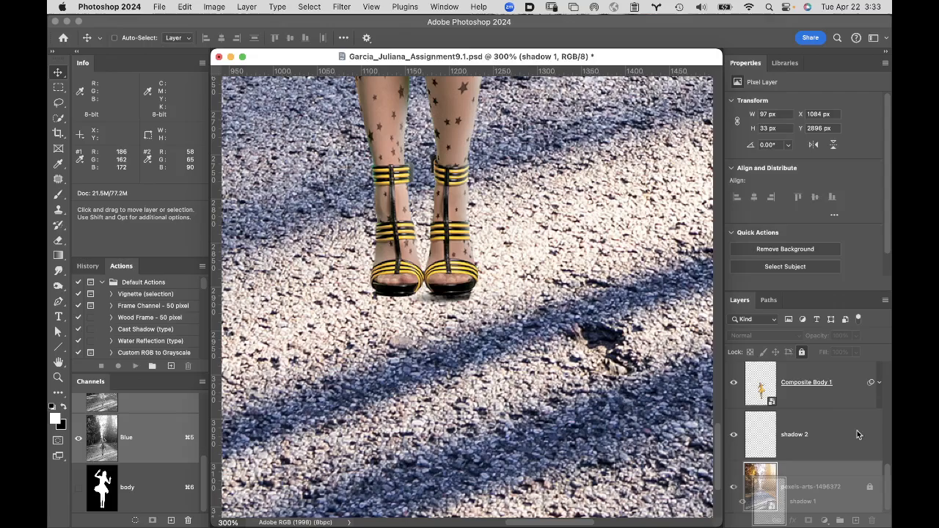
pyautogui.moveTo(838, 443); pyautogui.dragTo(871, 520)
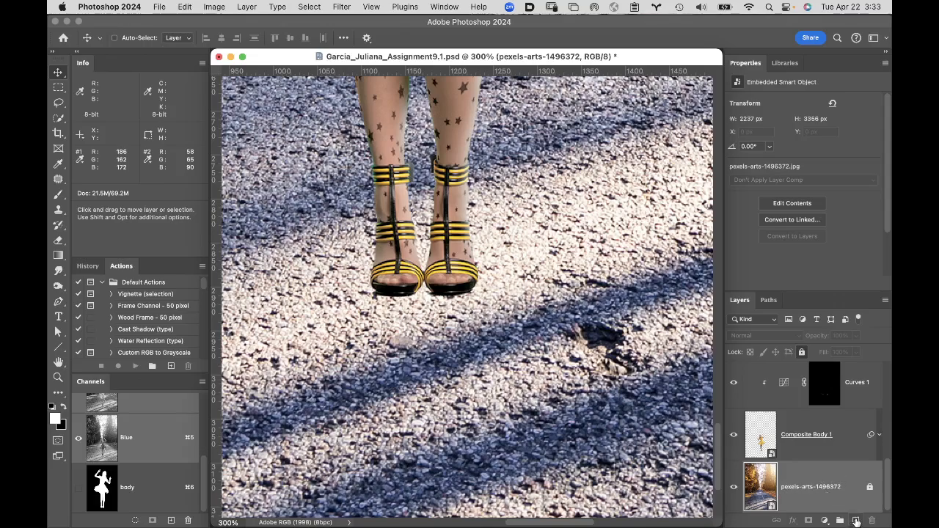
pyautogui.click(855, 520)
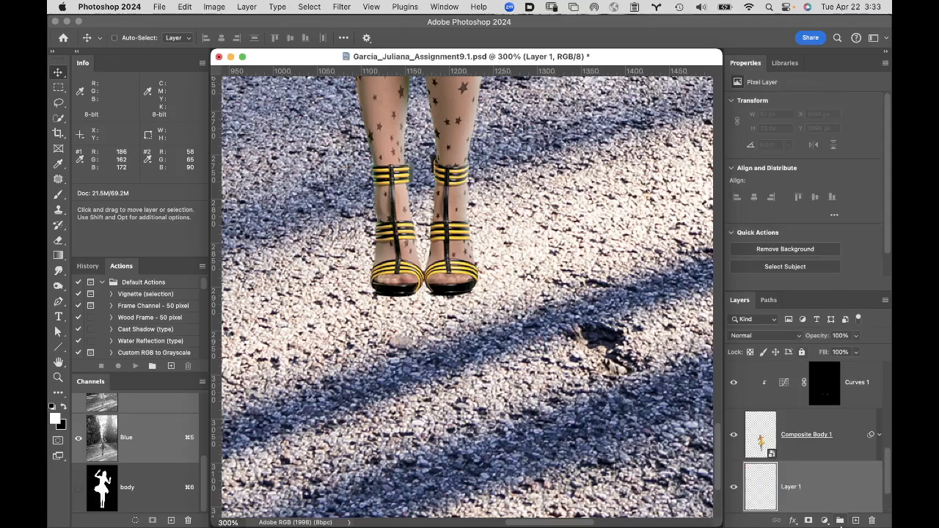
pyautogui.doubleClick(794, 487)
pyautogui.write('sh')
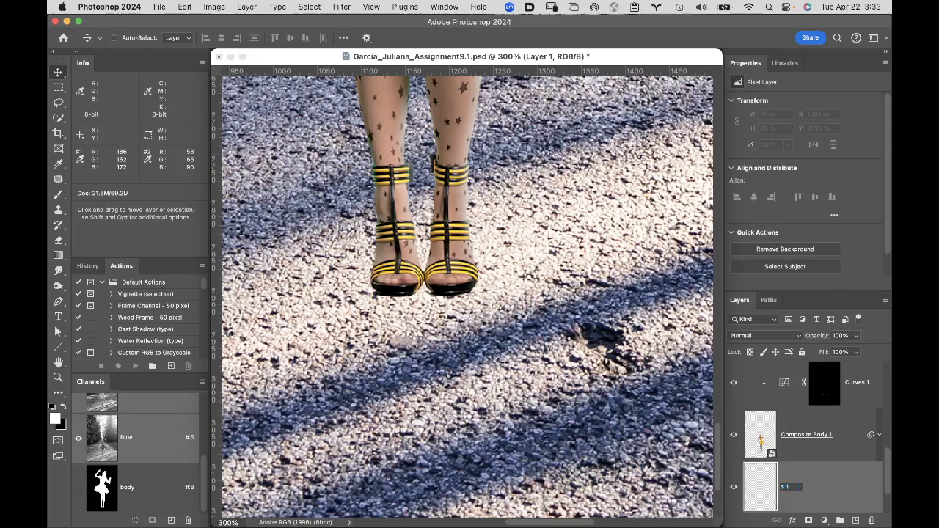
pyautogui.press('Return')
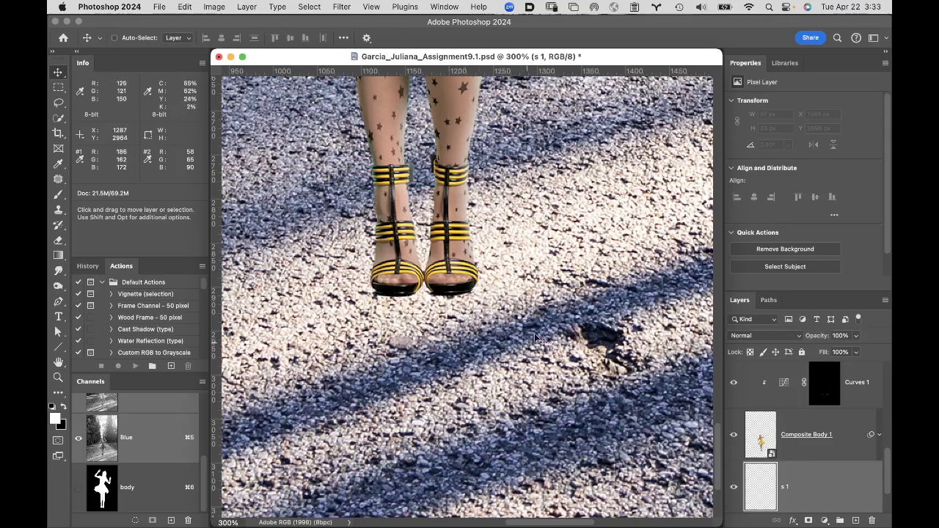
pyautogui.press('g')
pyautogui.moveTo(545, 239); pyautogui.dragTo(545, 310)
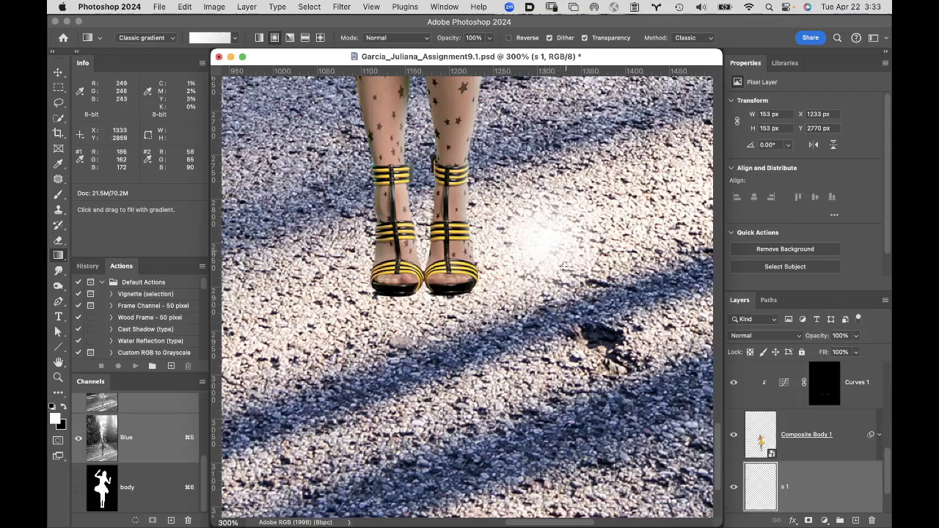
pyautogui.press('super+z')
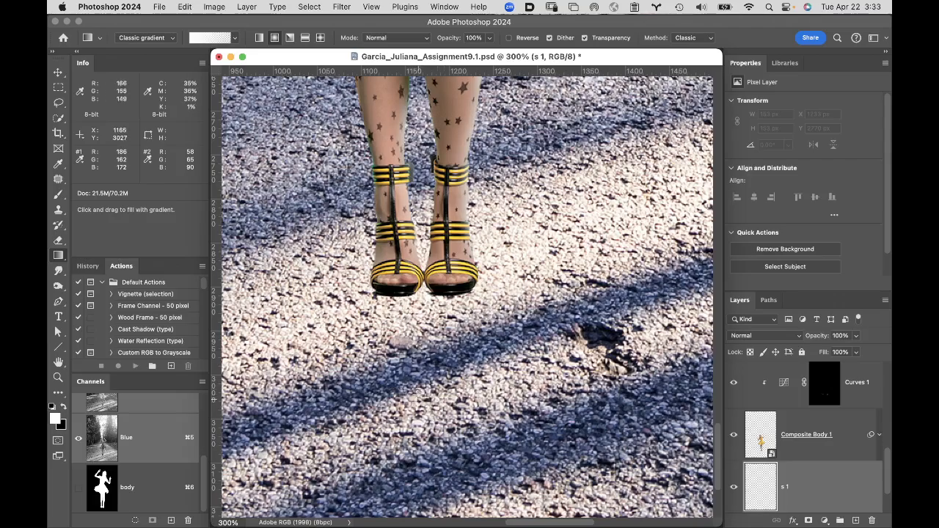
# Step: Try a large black radial gradient on the s 1 layer, revert it, and redraw it about 160 px wide on the sunlit road beside the shoes
pyautogui.press('x')
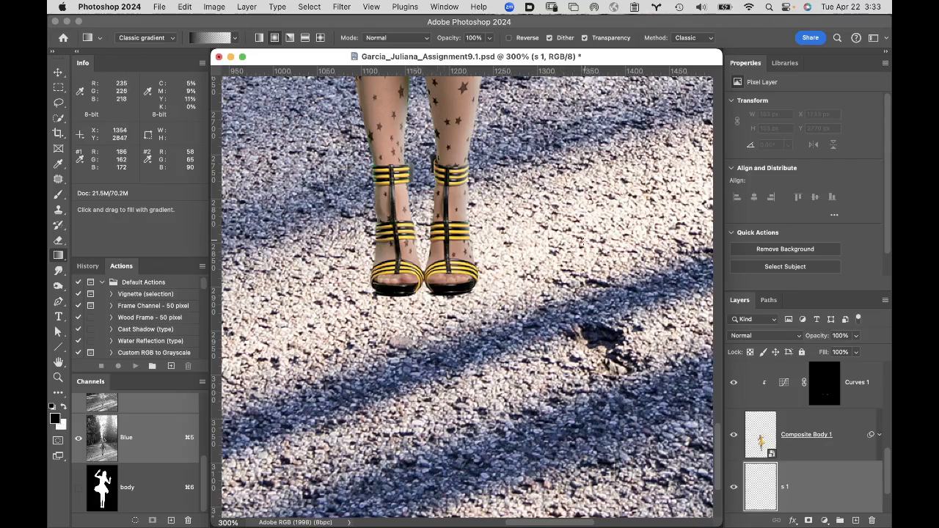
pyautogui.moveTo(580, 226); pyautogui.dragTo(583, 329)
pyautogui.press('super+t')
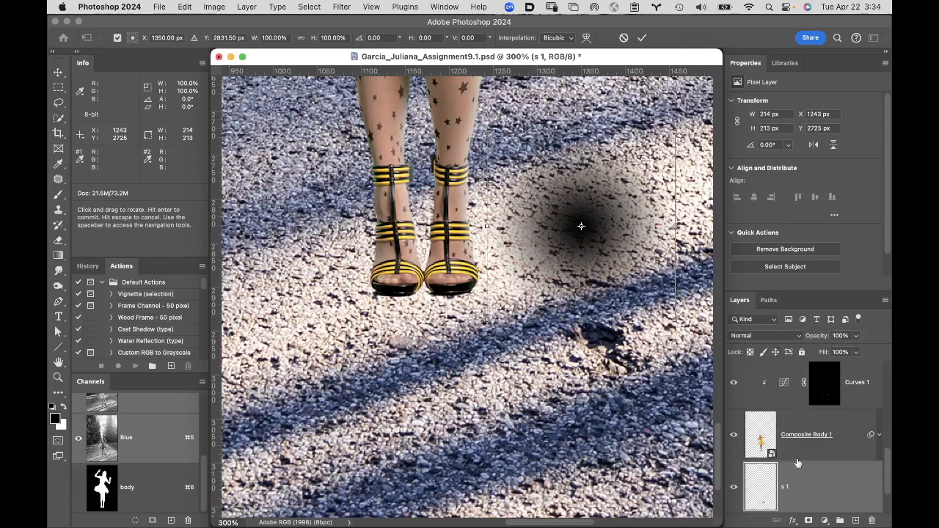
pyautogui.press('Return')
pyautogui.press('g')
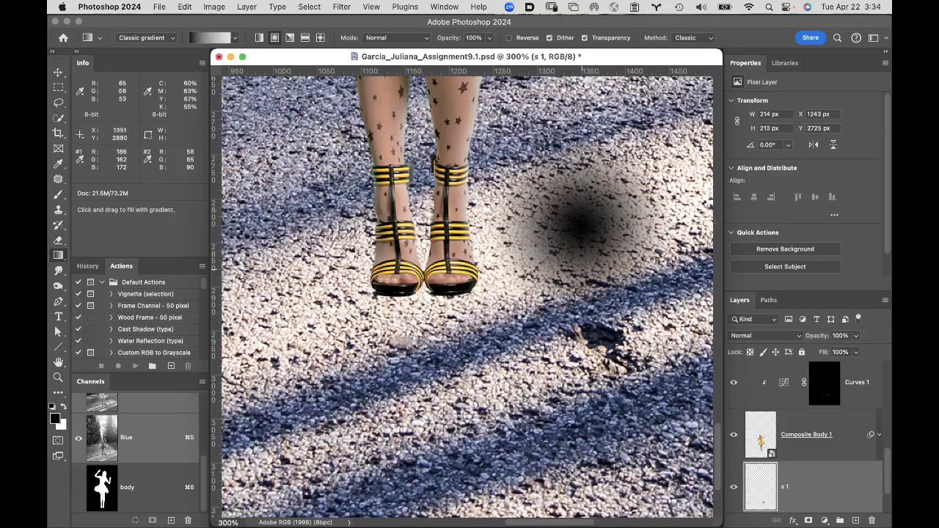
pyautogui.click(87, 267)
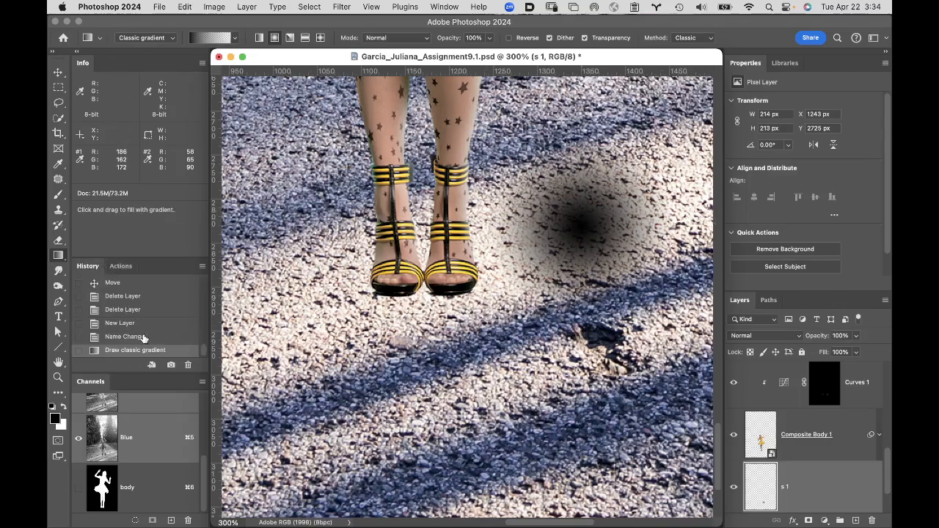
pyautogui.click(152, 337)
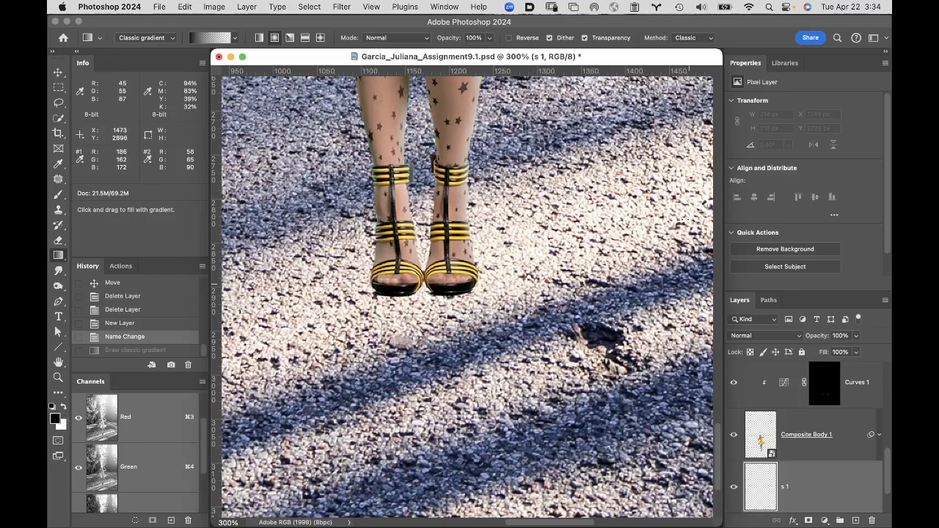
pyautogui.moveTo(628, 191); pyautogui.dragTo(626, 263)
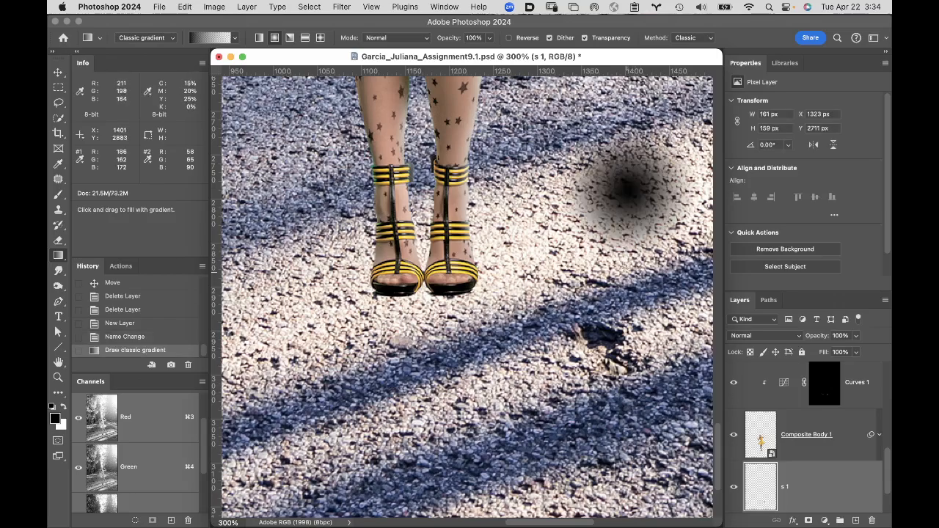
# Step: Squash the black gradient to 18.24% of its height with Free Transform and place it under the woman's right-hand shoe in the image
pyautogui.press('super+t')
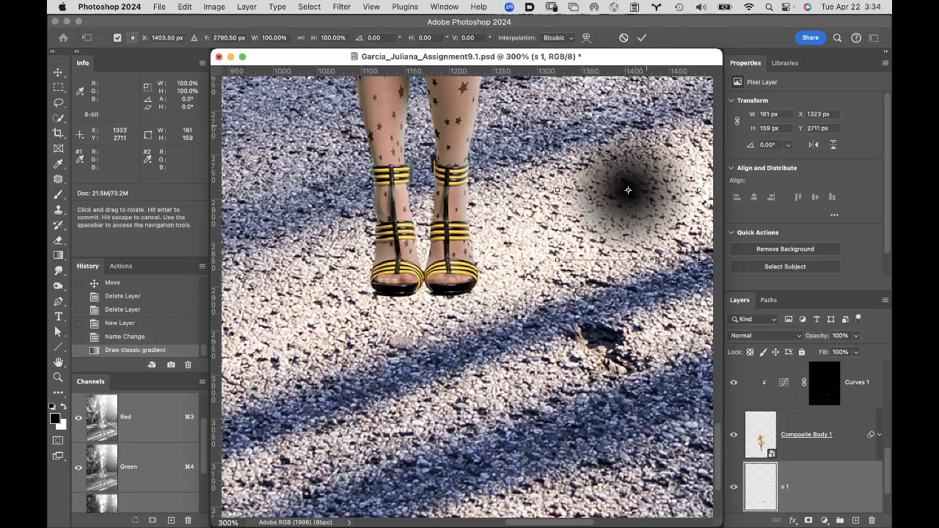
pyautogui.moveTo(626, 244); pyautogui.dragTo(571, 306)
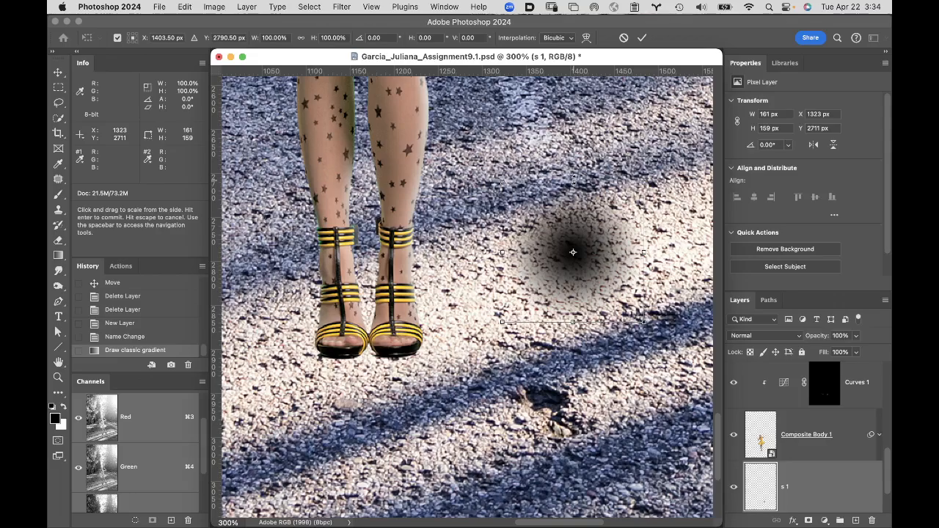
pyautogui.moveTo(573, 182); pyautogui.dragTo(573, 240)
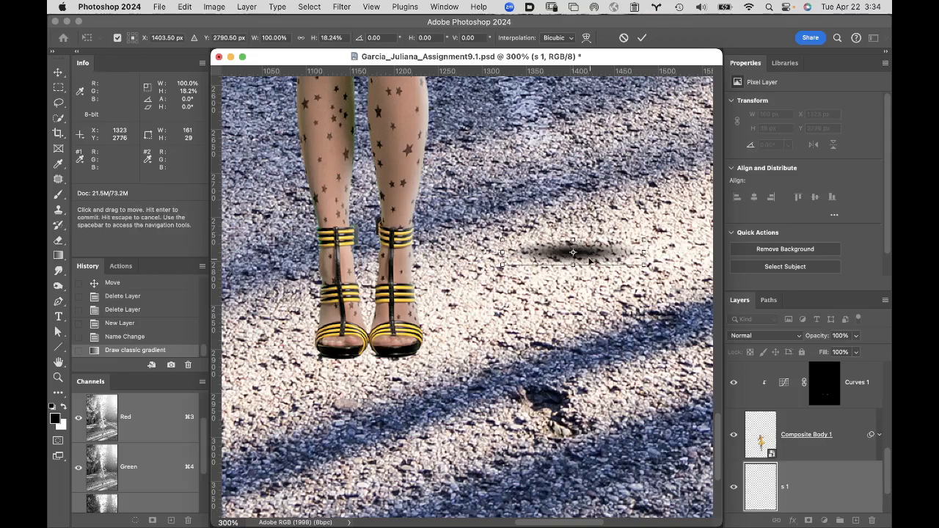
pyautogui.moveTo(620, 265); pyautogui.dragTo(449, 356)
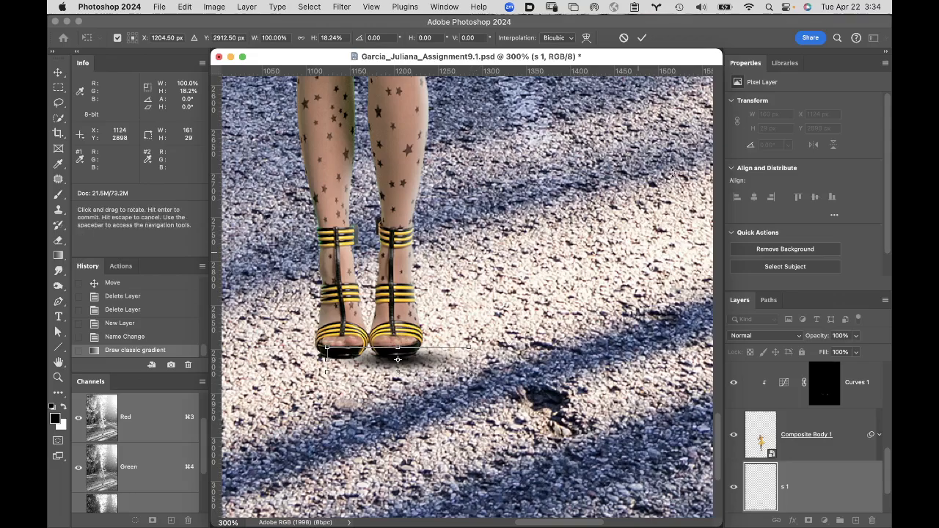
pyautogui.click(642, 38)
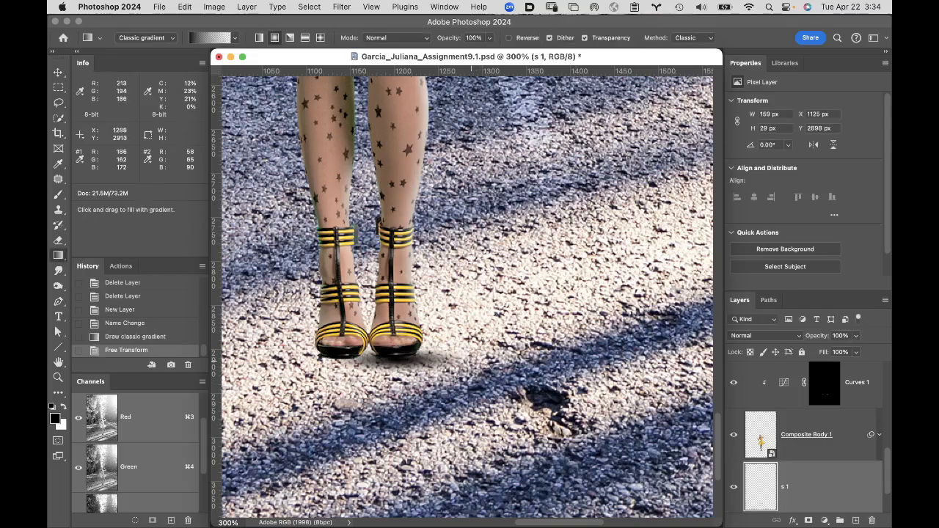
# Step: Soften the s 1 shadow where it extends past the shoe's outer edge, erasing with the brush reduced to 100 px and finally 30 px
pyautogui.press('e')
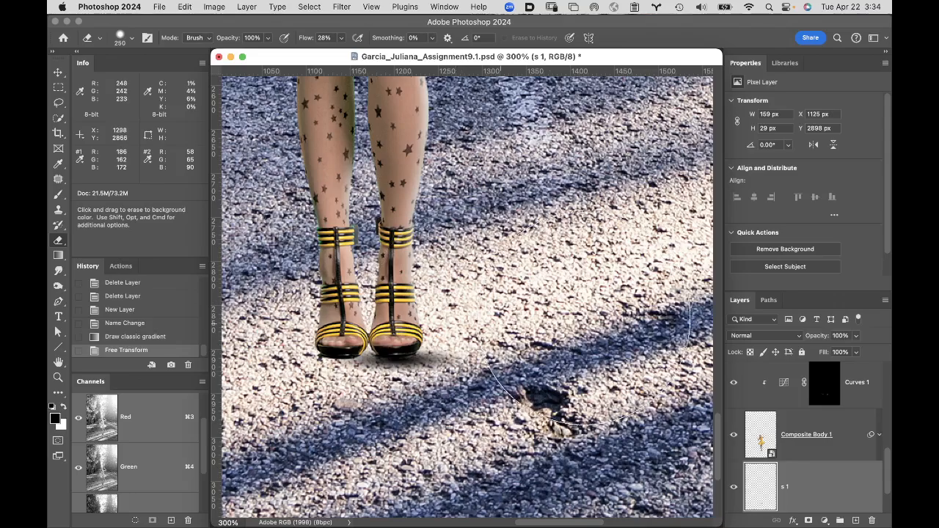
pyautogui.press('[')
pyautogui.press('[')
pyautogui.press('[')
pyautogui.press('[')
pyautogui.press('[')
pyautogui.press('[')
pyautogui.press('[')
pyautogui.press('[')
pyautogui.press('[')
pyautogui.press('[')
pyautogui.press('[')
pyautogui.press('[')
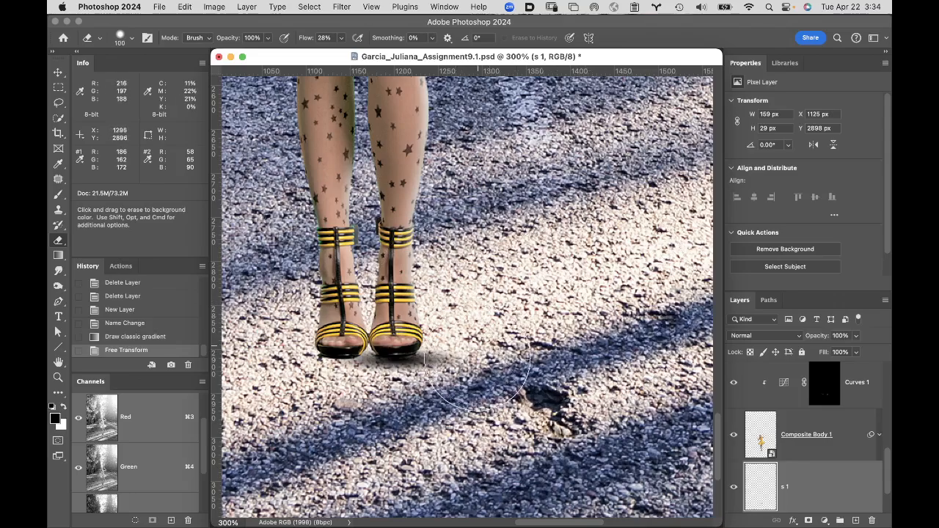
pyautogui.moveTo(450, 356)
pyautogui.mouseDown()
pyautogui.moveTo(439, 369)
pyautogui.moveTo(424, 362)
pyautogui.mouseUp()
pyautogui.press('[')
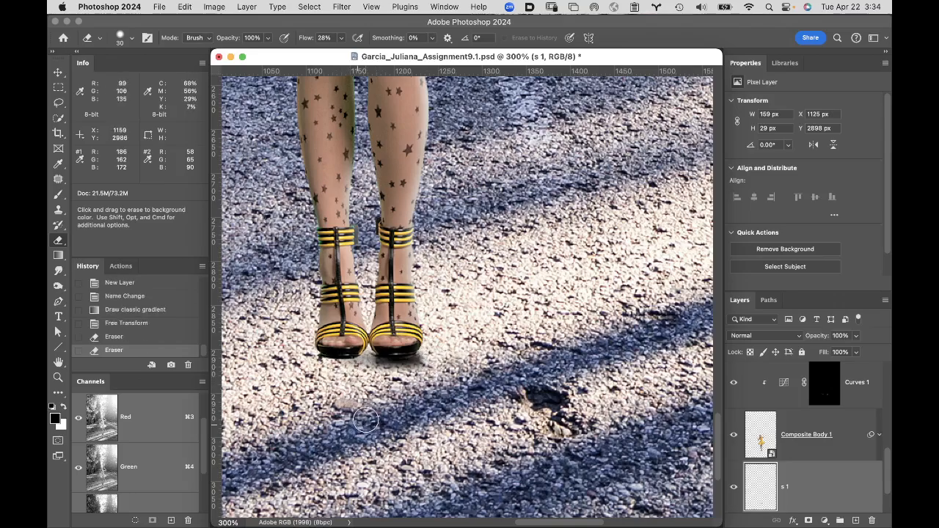
pyautogui.moveTo(399, 366); pyautogui.dragTo(431, 363)
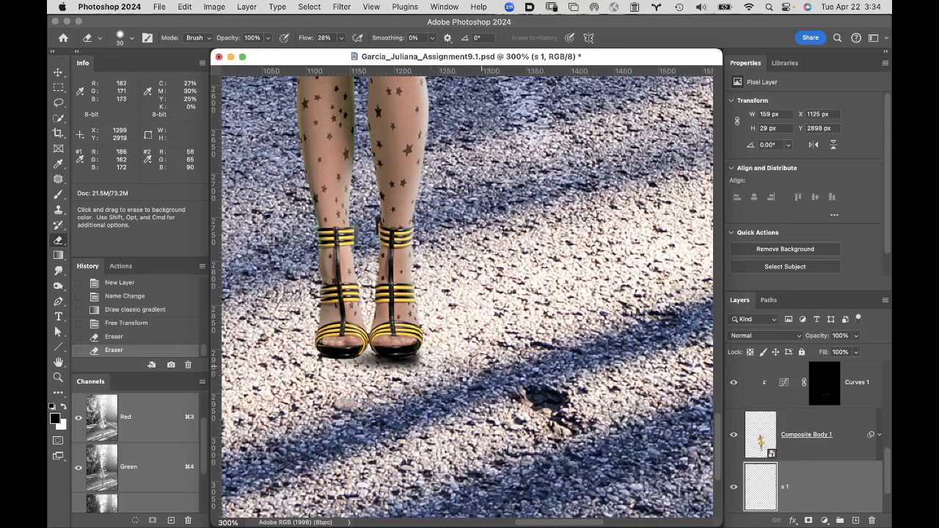
# Step: Nudge the s 1 shadow up by 3 px so it sits tighter against the shoe sole
pyautogui.press('v')
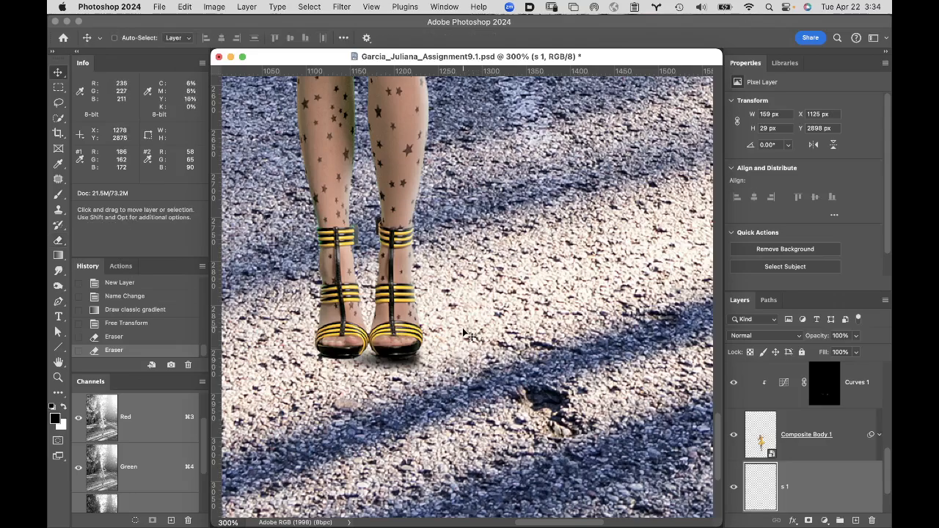
pyautogui.press('Up')
pyautogui.press('Up')
pyautogui.press('Up')
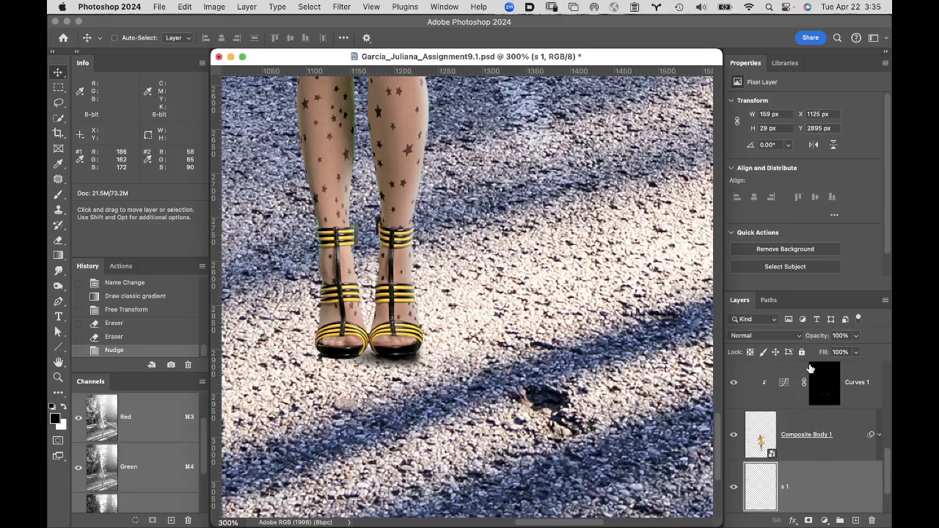
# Step: Duplicate the s 1 shadow layer and move the copy about 52 px sideways under the woman's other shoe
pyautogui.press('super+j')
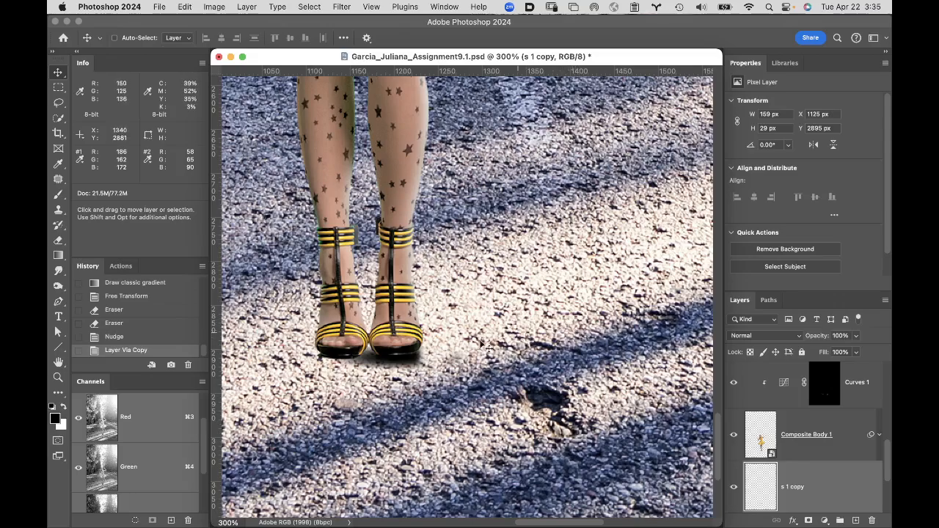
pyautogui.moveTo(398, 357); pyautogui.dragTo(360, 355)
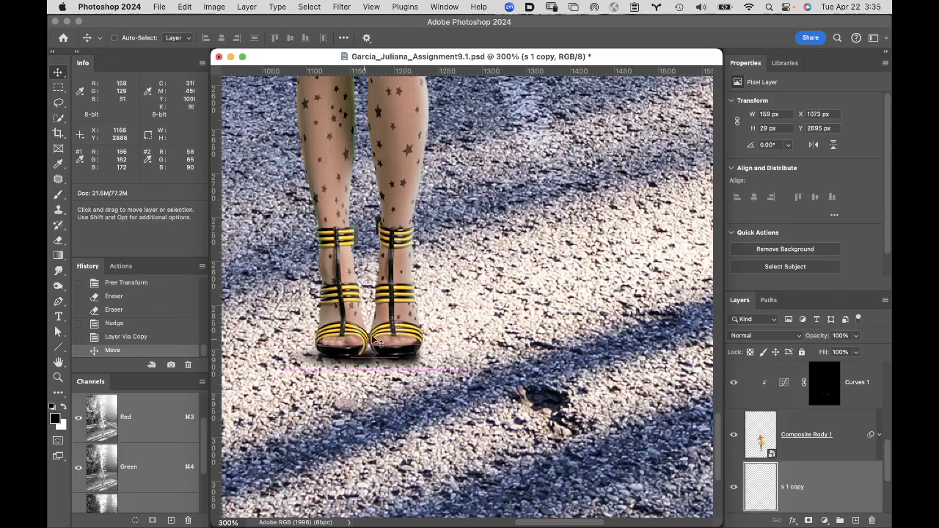
# Step: Erase the part of the s 1 copy shadow that spills past the outer edge of the woman's shoe
pyautogui.press('e')
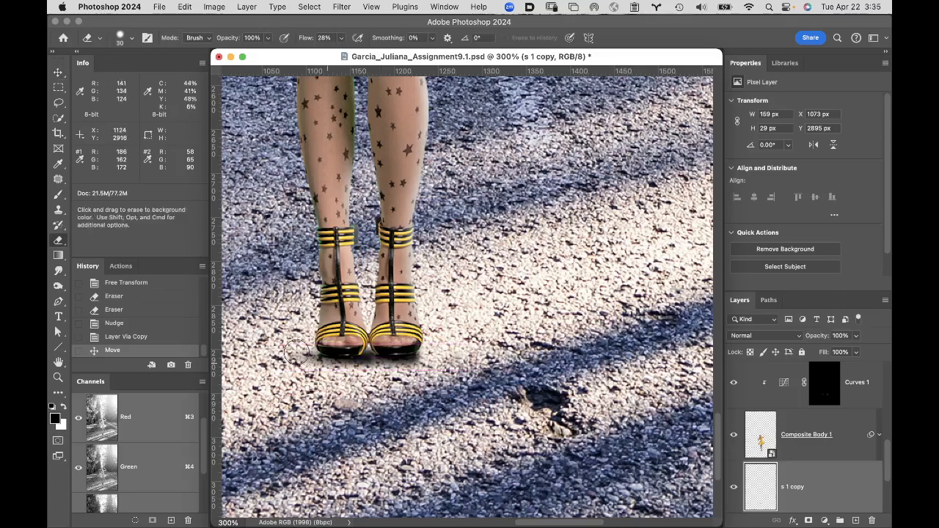
pyautogui.moveTo(297, 353)
pyautogui.mouseDown()
pyautogui.moveTo(305, 350)
pyautogui.moveTo(302, 358)
pyautogui.mouseUp()
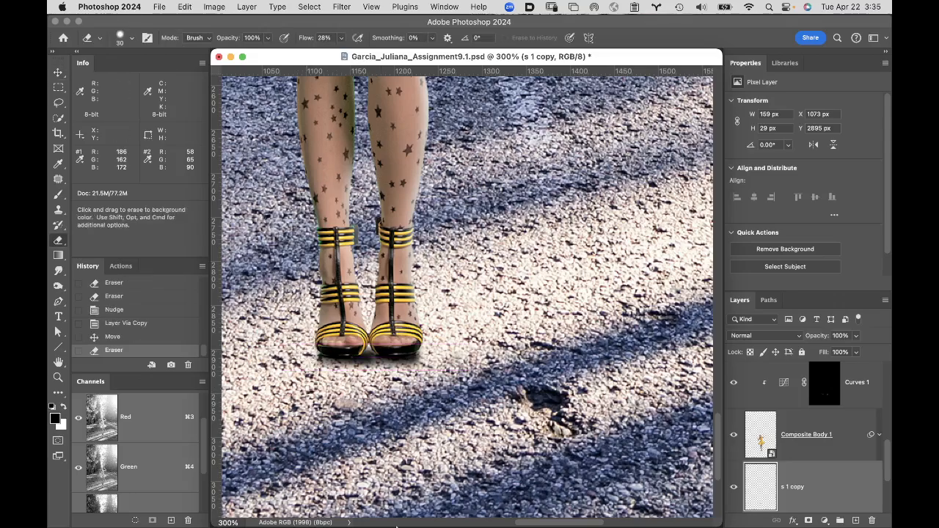
pyautogui.click(59, 363)
pyautogui.doubleClick(59, 363)
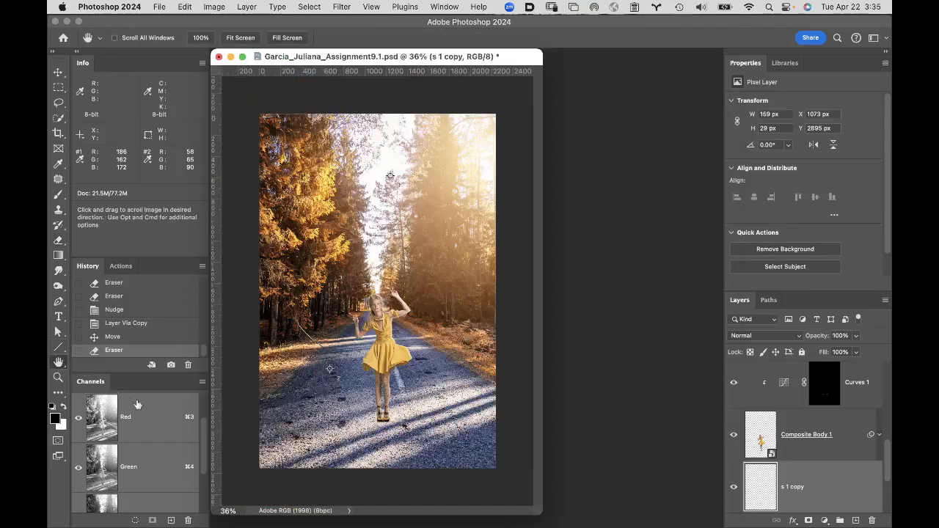
# Step: Select both the s 1 and s 1 copy shadow layers and nudge them up 3 px against the soles
pyautogui.keyDown('super'); pyautogui.click(392, 411); pyautogui.keyUp('super')
pyautogui.keyDown('super'); pyautogui.click(397, 443); pyautogui.keyUp('super')
pyautogui.keyDown('super'); pyautogui.click(441, 408); pyautogui.keyUp('super')
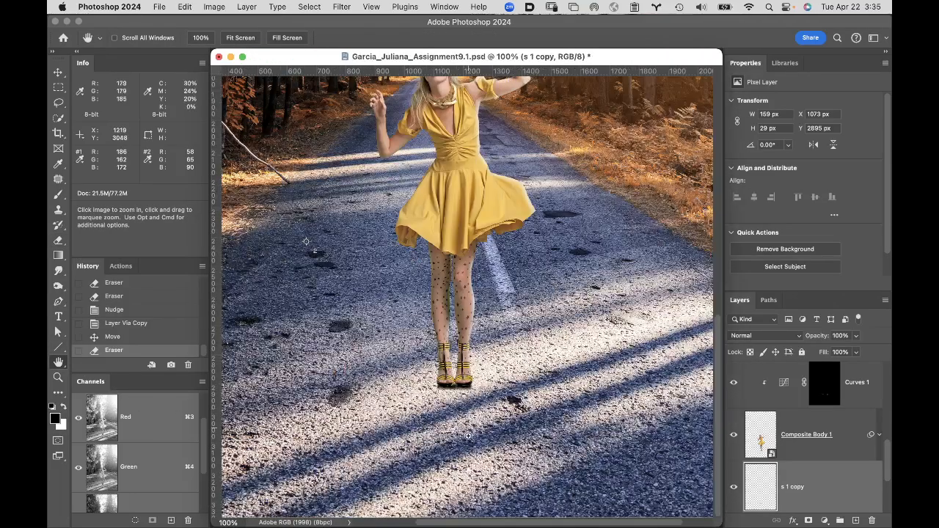
pyautogui.keyDown('super'); pyautogui.click(473, 385); pyautogui.keyUp('super')
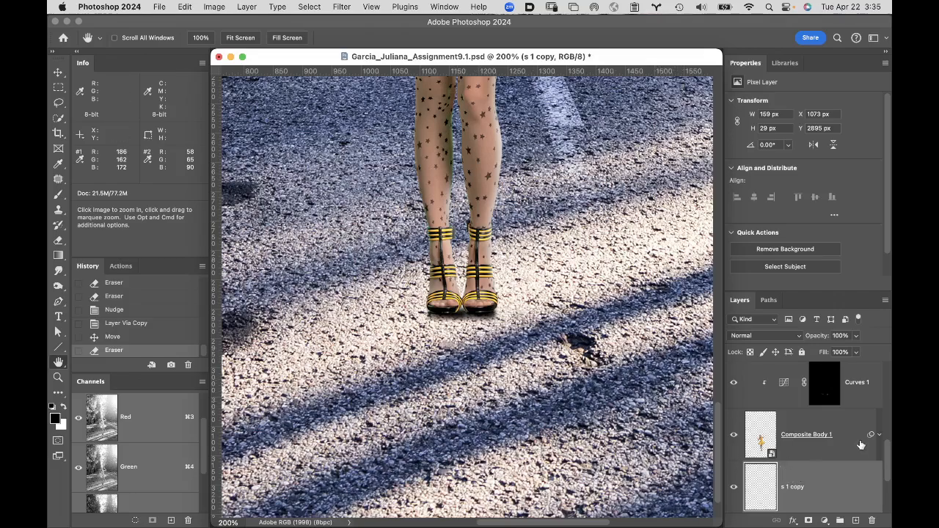
pyautogui.moveTo(887, 450); pyautogui.dragTo(886, 466)
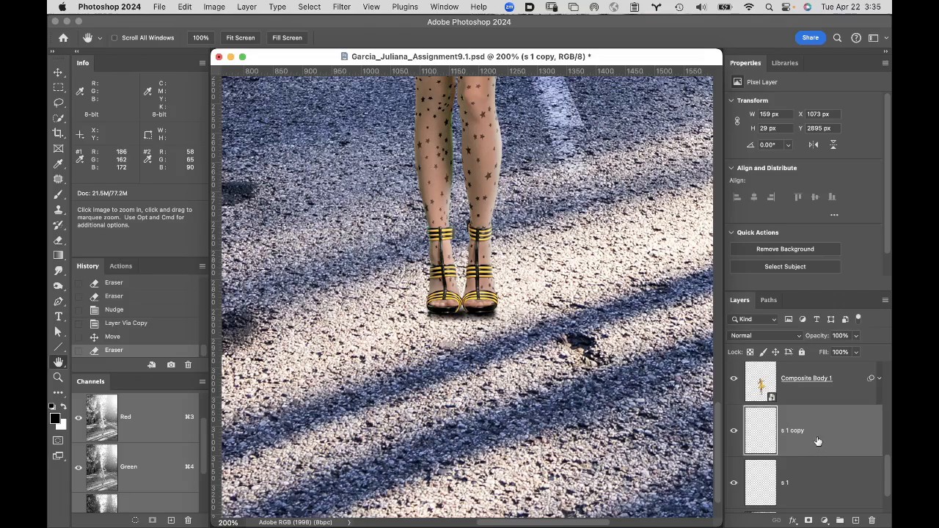
pyautogui.keyDown('shift'); pyautogui.click(846, 474); pyautogui.keyUp('shift')
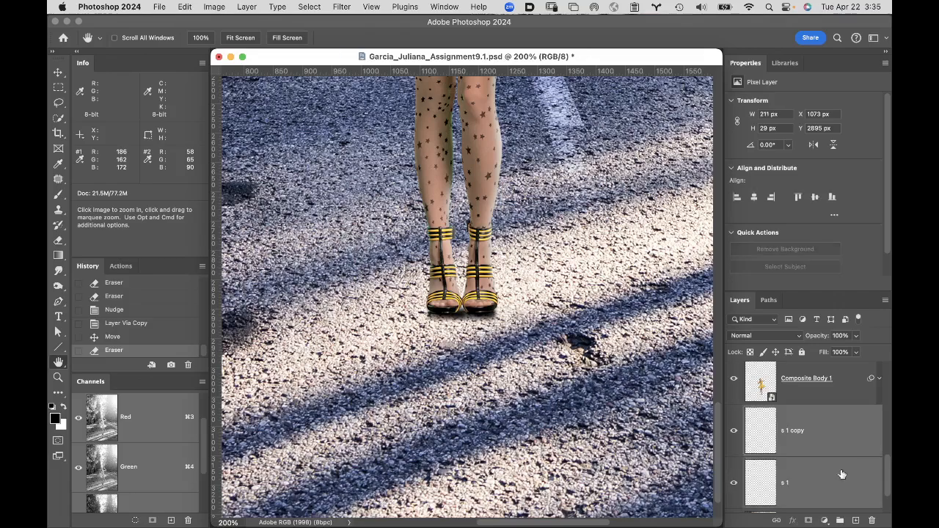
pyautogui.press('v')
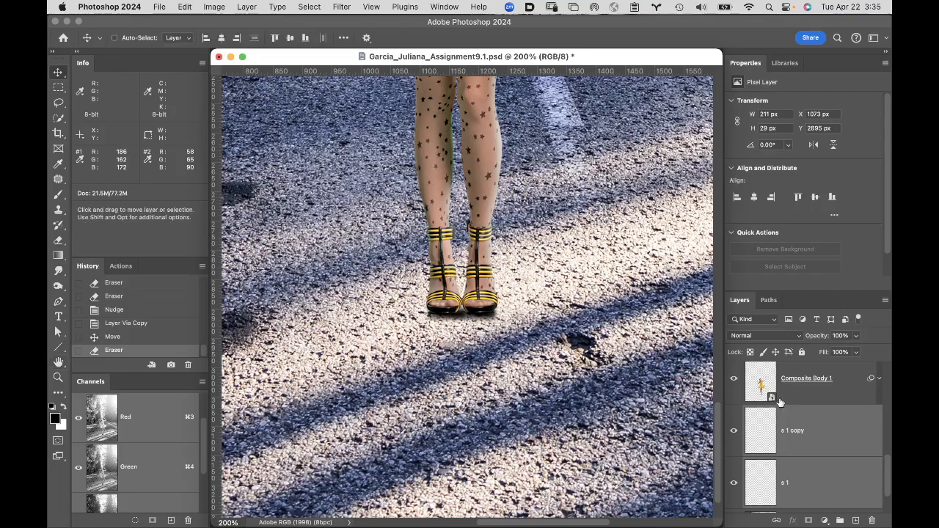
pyautogui.press('Up')
pyautogui.press('Up')
pyautogui.press('Up')
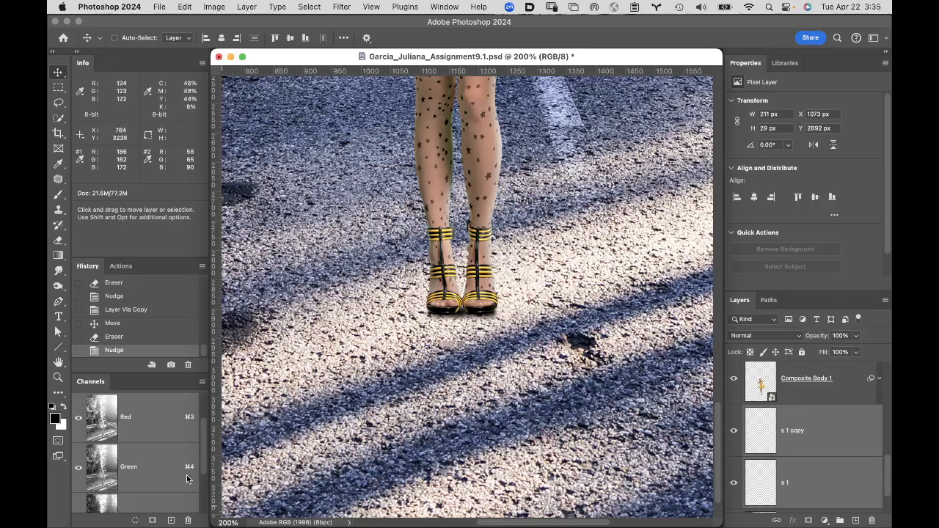
# Step: Add a new layer directly above s 1 copy and name it "shadow body"
pyautogui.doubleClick(59, 363)
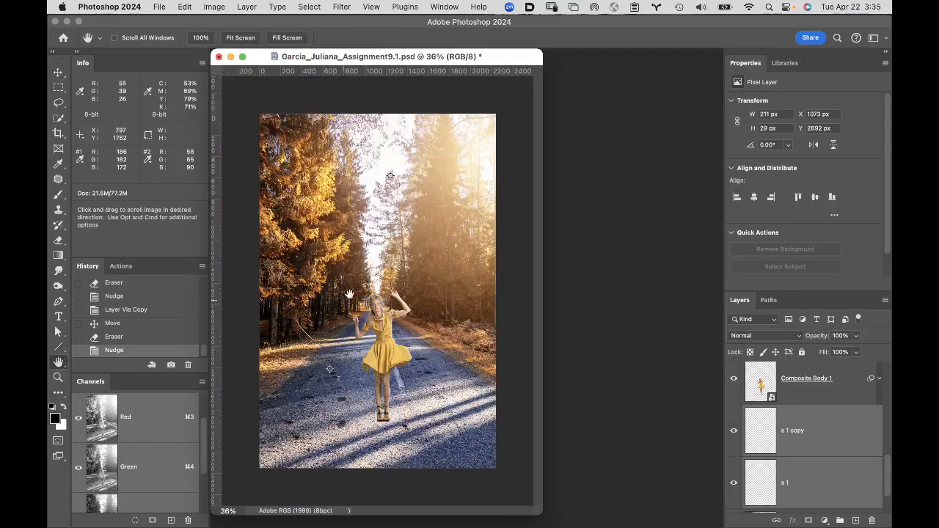
pyautogui.keyDown('super'); pyautogui.click(404, 391); pyautogui.keyUp('super')
pyautogui.keyDown('super'); pyautogui.click(432, 381); pyautogui.keyUp('super')
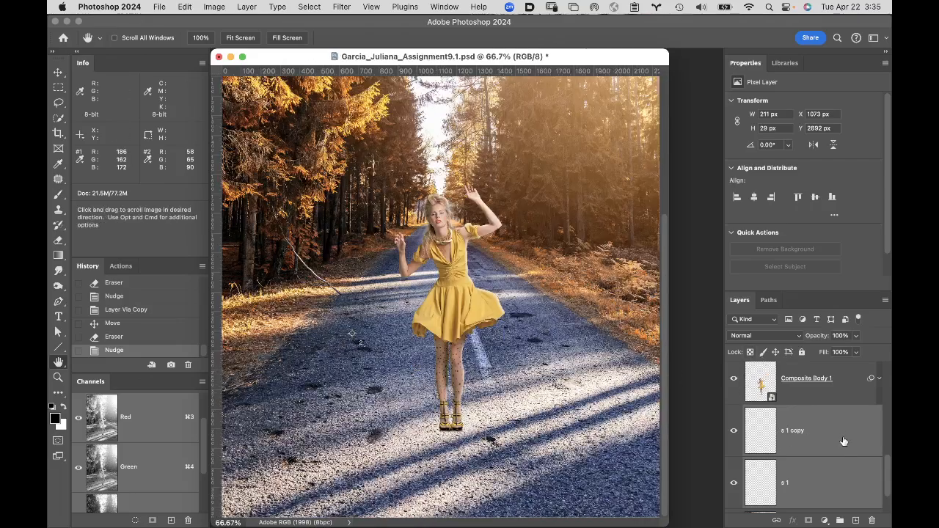
pyautogui.click(856, 520)
pyautogui.doubleClick(792, 431)
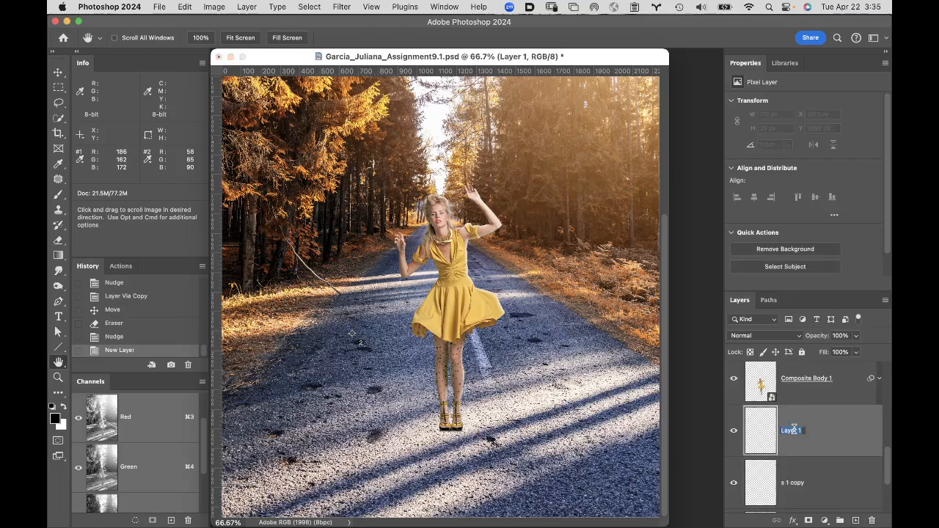
pyautogui.write('shadow body')
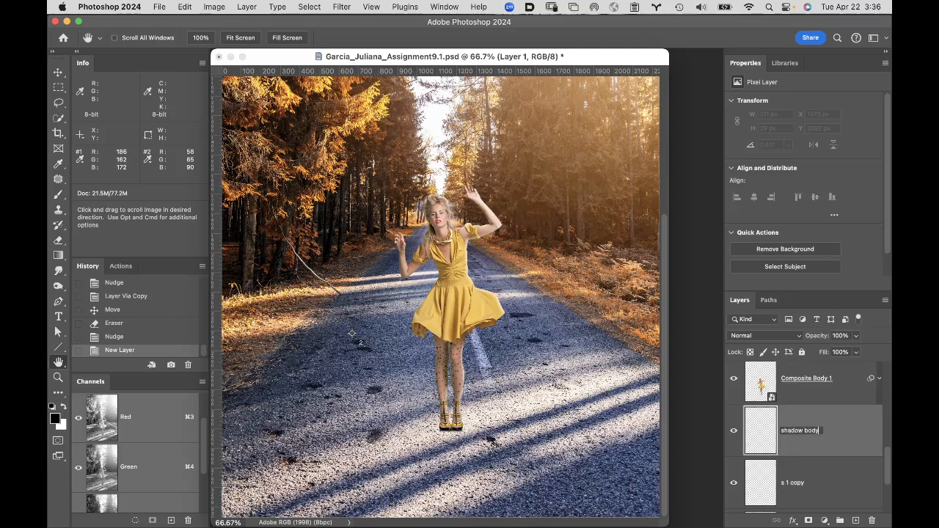
pyautogui.press('Return')
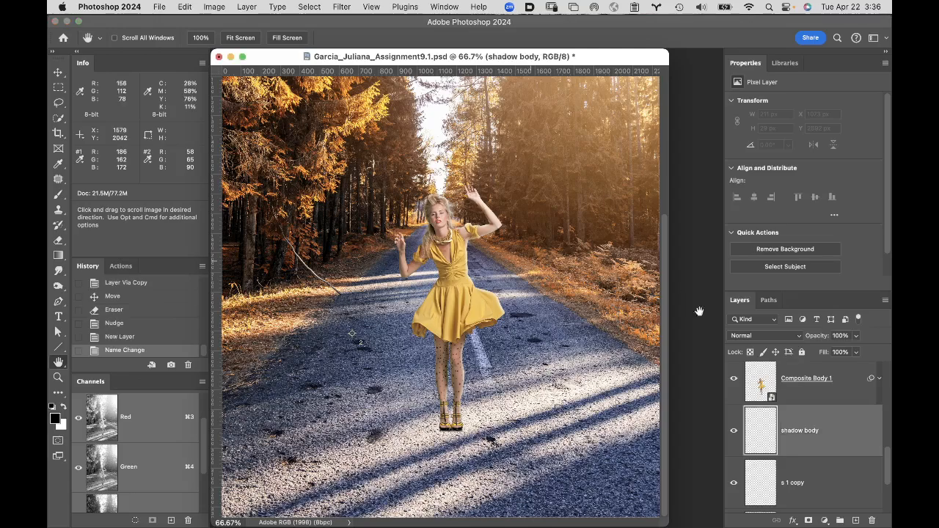
# Step: Fill the outline of Composite Body 1 with black on the shadow body layer, save the document and clear the selection
pyautogui.keyDown('super'); pyautogui.click(760, 381); pyautogui.keyUp('super')
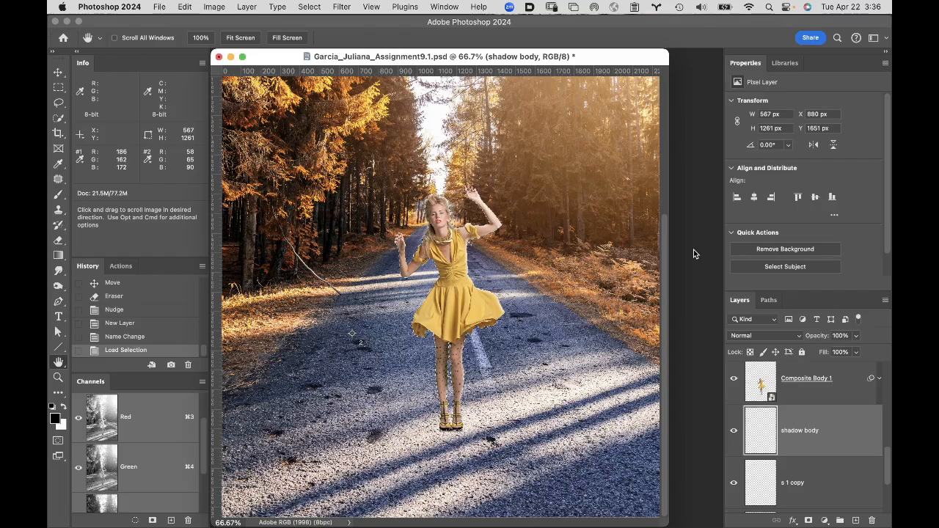
pyautogui.hotkey('alt', 'BackSpace')
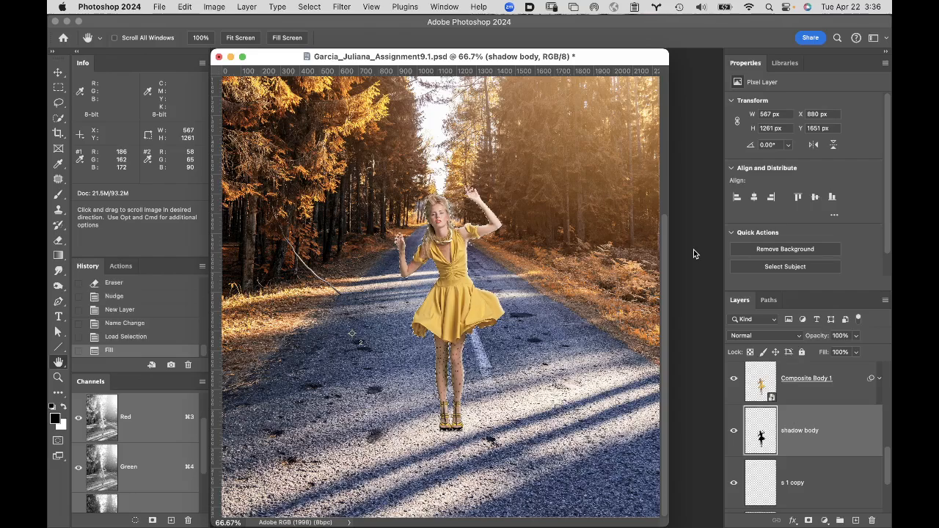
pyautogui.press('super+s')
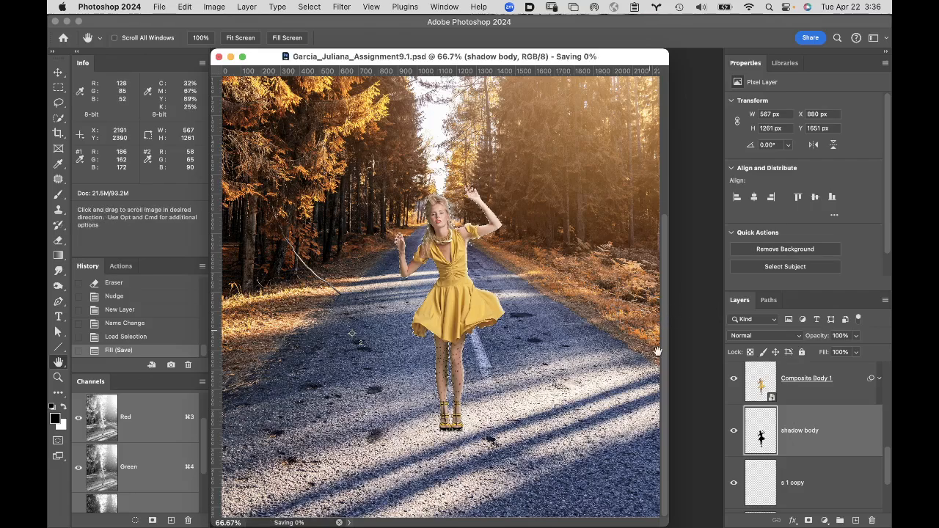
pyautogui.press('super+d')
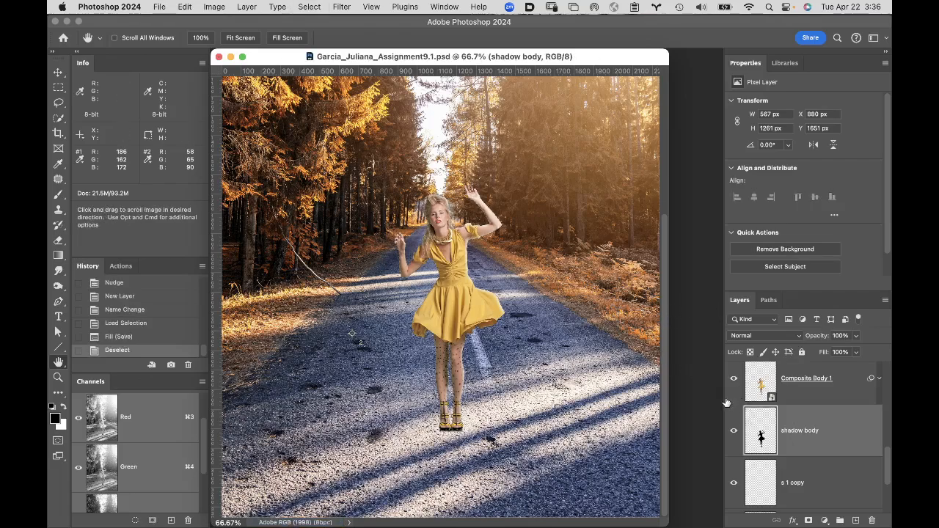
pyautogui.click(733, 380)
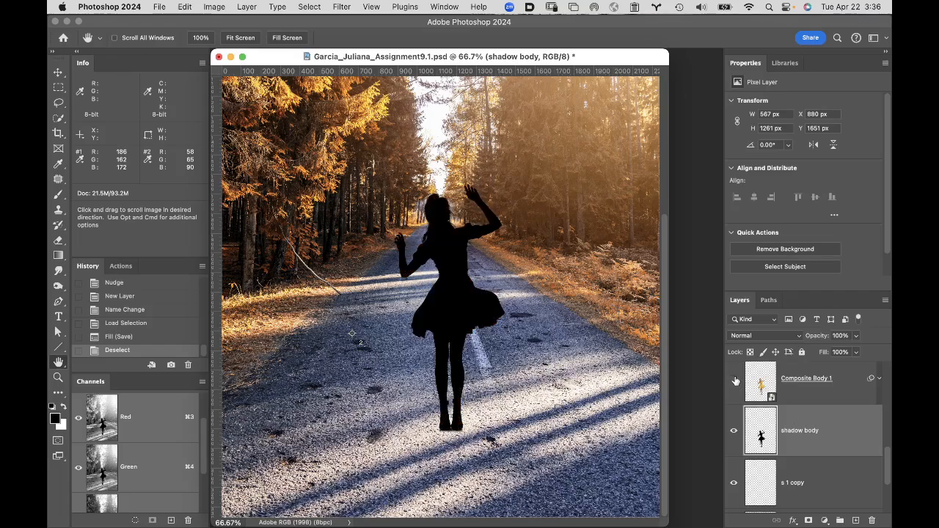
pyautogui.click(734, 379)
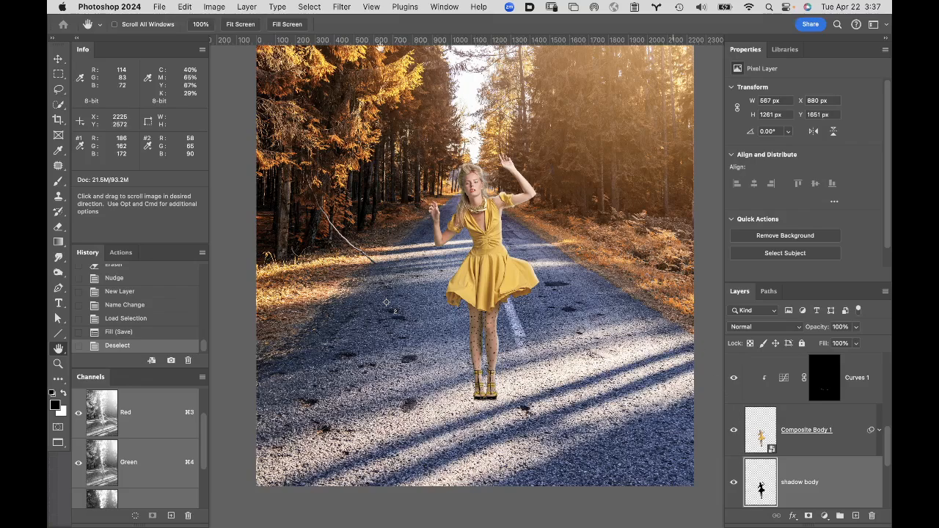
# Step: Convert the shadow body layer to a Smart Object
pyautogui.click(245, 7)
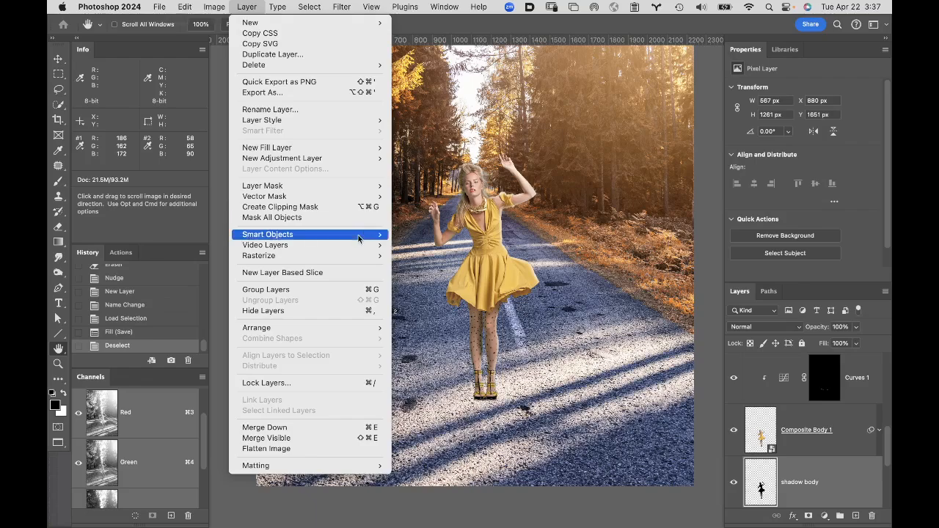
pyautogui.moveTo(361, 235)
pyautogui.click(442, 234)
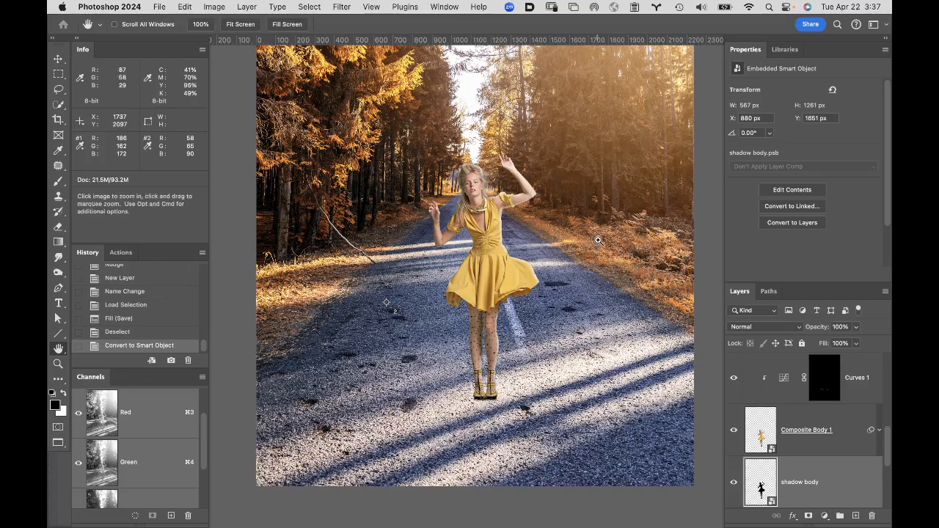
# Step: With Free Transform, place the pivot between the woman's feet and rotate the black silhouette to -109.93° onto the road
pyautogui.press('super+t')
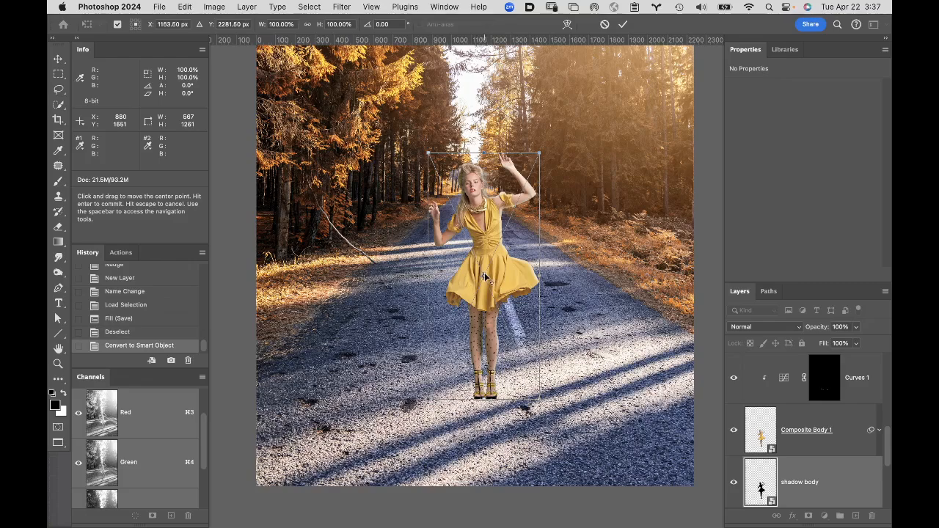
pyautogui.moveTo(484, 276); pyautogui.dragTo(487, 398)
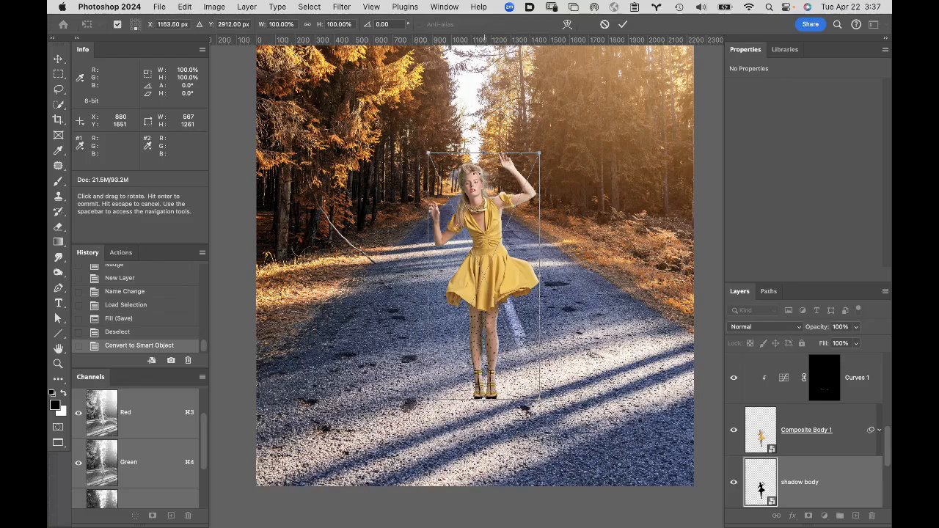
pyautogui.moveTo(498, 119); pyautogui.dragTo(350, 440)
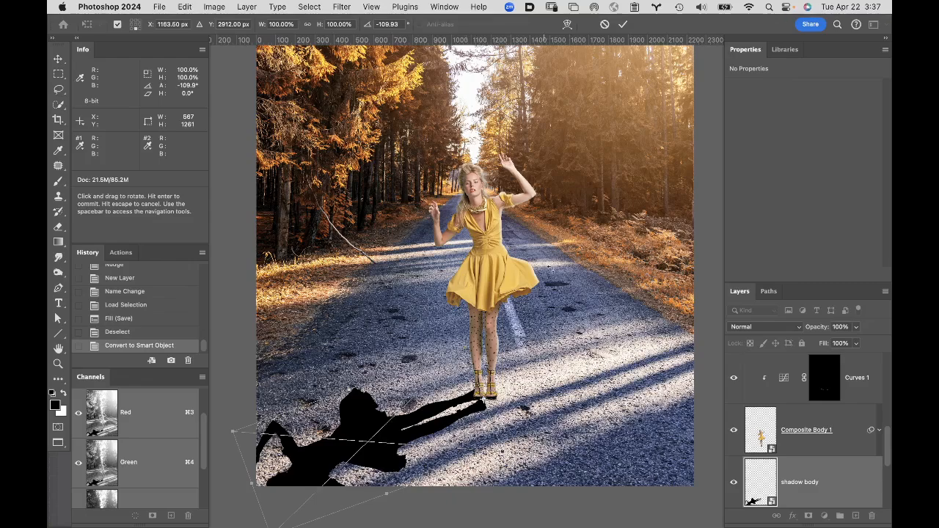
# Step: Scale the black shadow silhouette to 127.22% in height and narrow it to 59.01% in width
pyautogui.press('space')
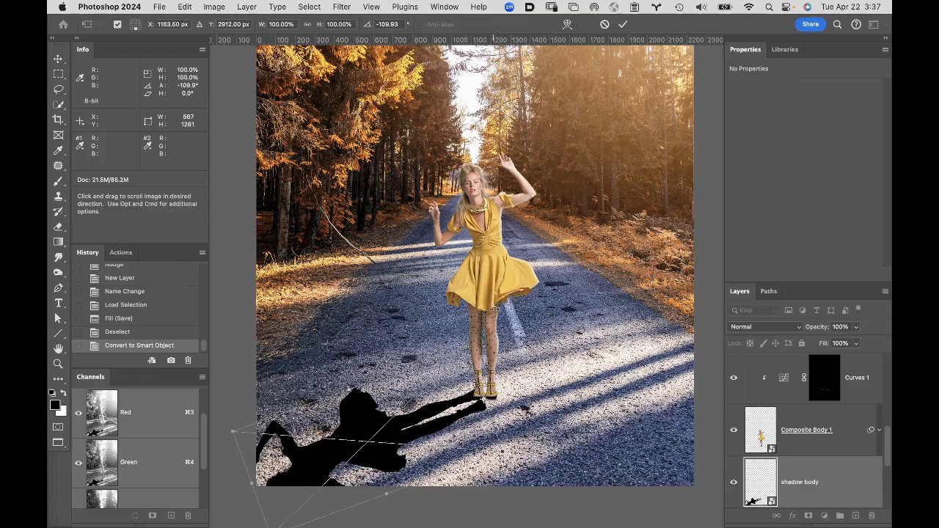
pyautogui.press('space')
pyautogui.moveTo(488, 272); pyautogui.dragTo(564, 213)
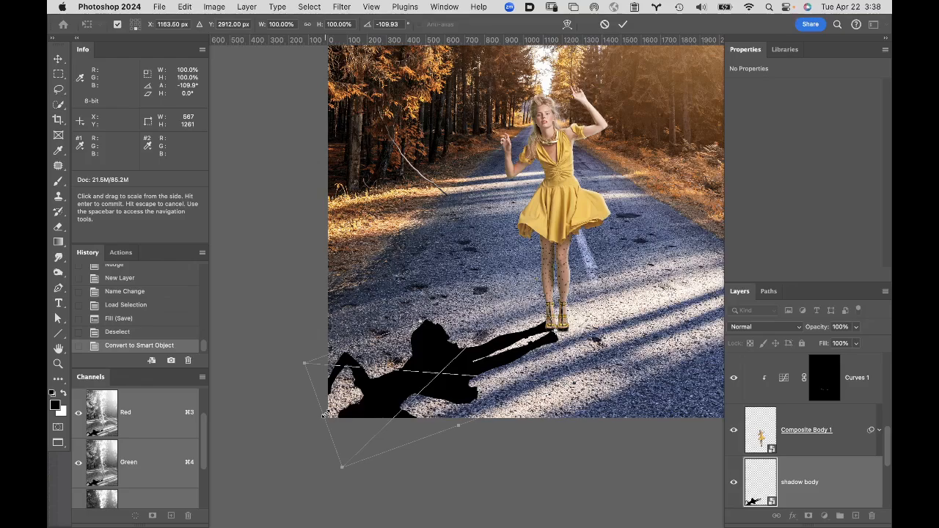
pyautogui.moveTo(322, 418); pyautogui.dragTo(279, 422)
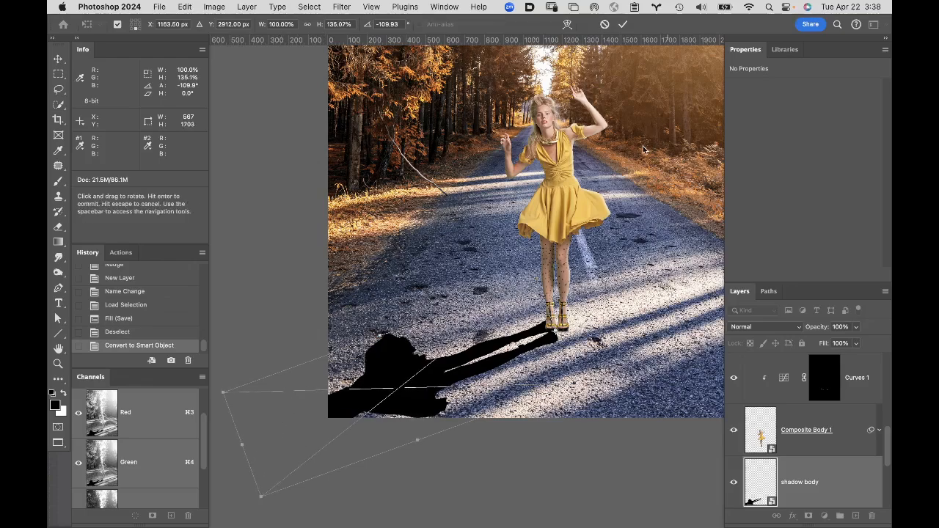
pyautogui.hotkey('alt', 'space')
pyautogui.click(584, 214)
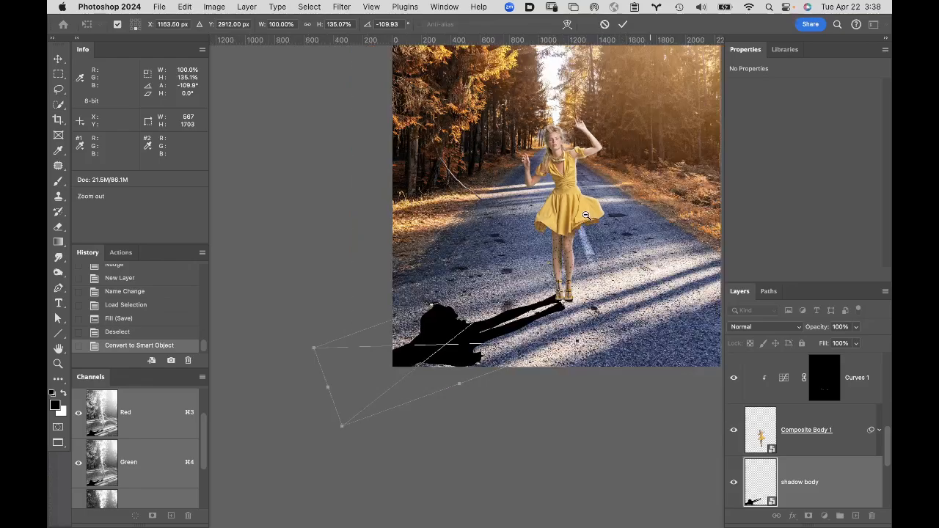
pyautogui.moveTo(598, 188); pyautogui.dragTo(481, 247)
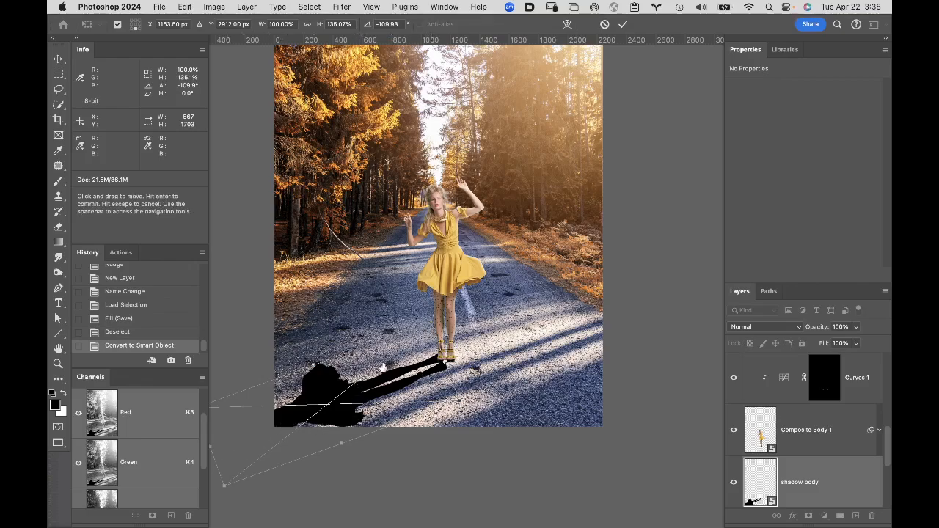
pyautogui.press('space')
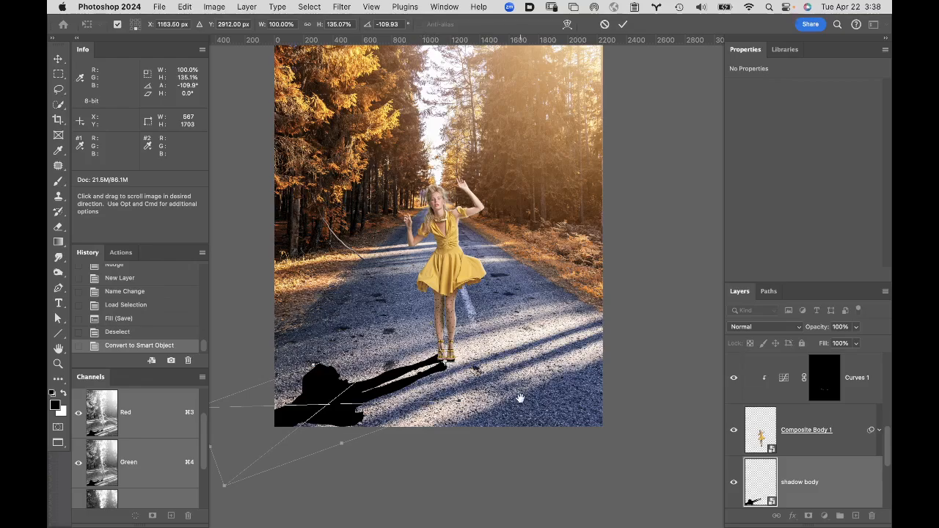
pyautogui.moveTo(521, 396); pyautogui.dragTo(531, 383)
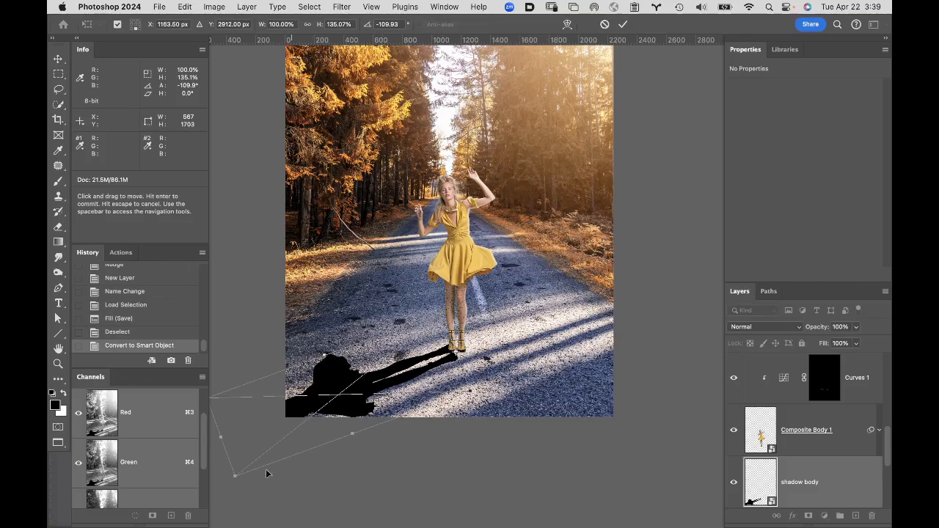
pyautogui.moveTo(220, 438)
pyautogui.mouseDown()
pyautogui.moveTo(229, 422)
pyautogui.moveTo(235, 432)
pyautogui.mouseUp()
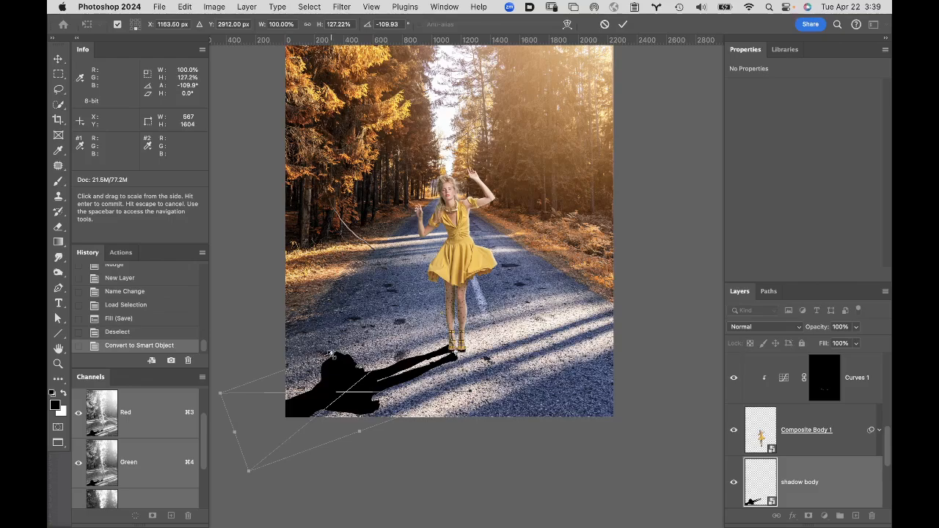
pyautogui.moveTo(330, 353); pyautogui.dragTo(339, 373)
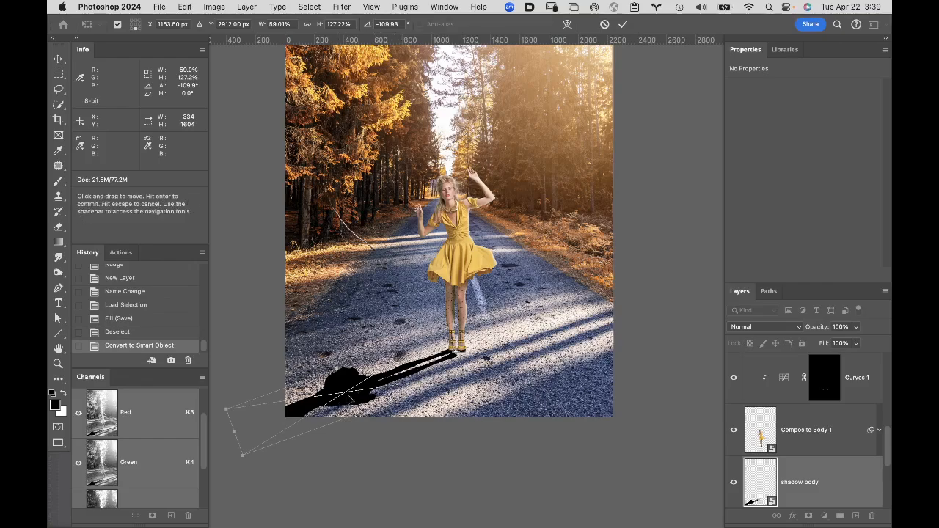
# Step: Warp the shadow silhouette, pulling both edges of its skirt and torso area inward to slim the shape
pyautogui.keyDown('super'); pyautogui.click(352, 394); pyautogui.keyUp('super')
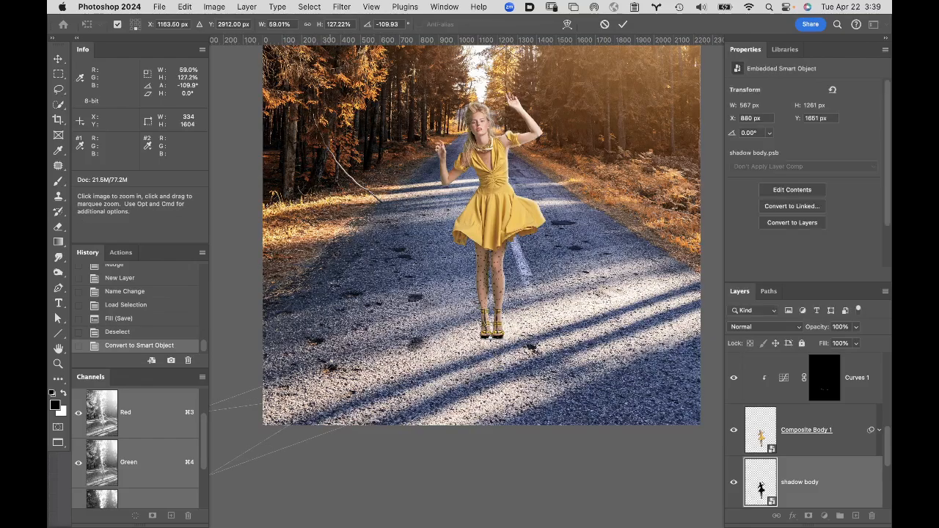
pyautogui.keyDown('super'); pyautogui.click(366, 389); pyautogui.keyUp('super')
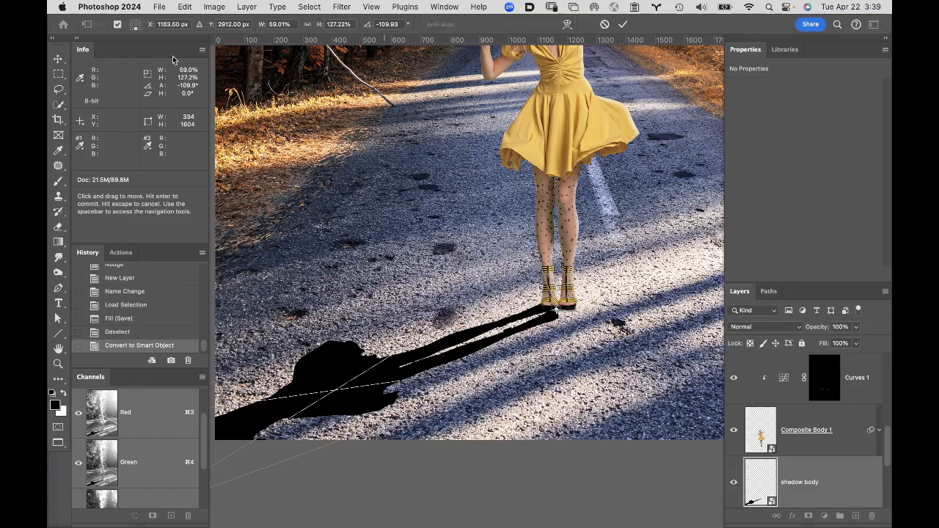
pyautogui.click(185, 7)
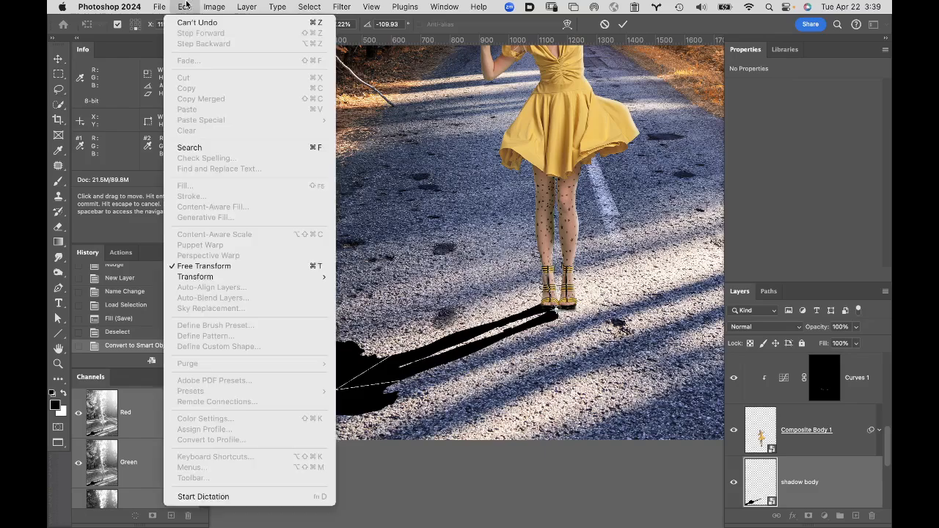
pyautogui.moveTo(231, 279)
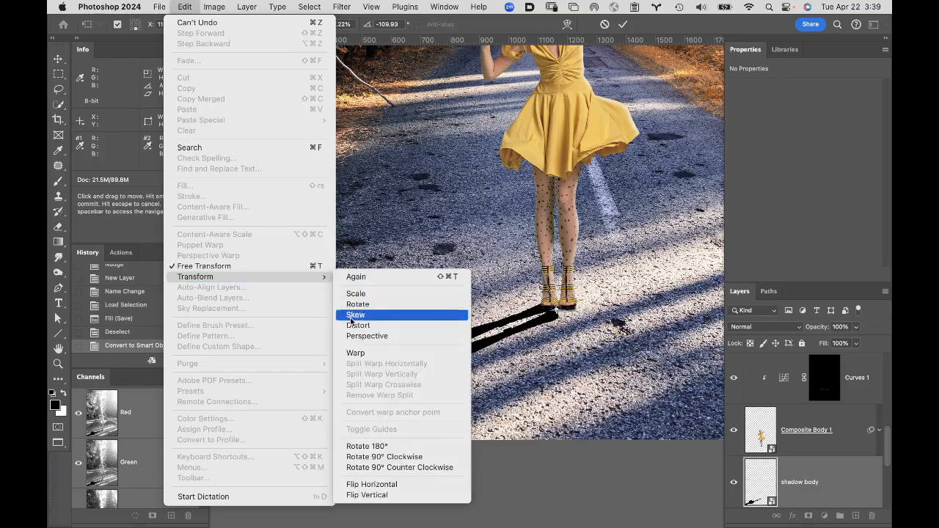
pyautogui.click(359, 354)
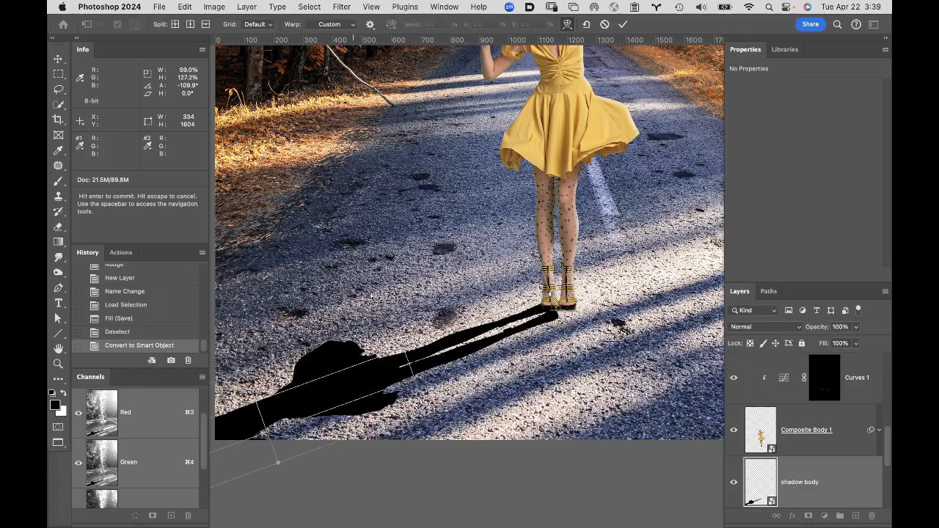
pyautogui.press('super+space')
pyautogui.click(404, 323)
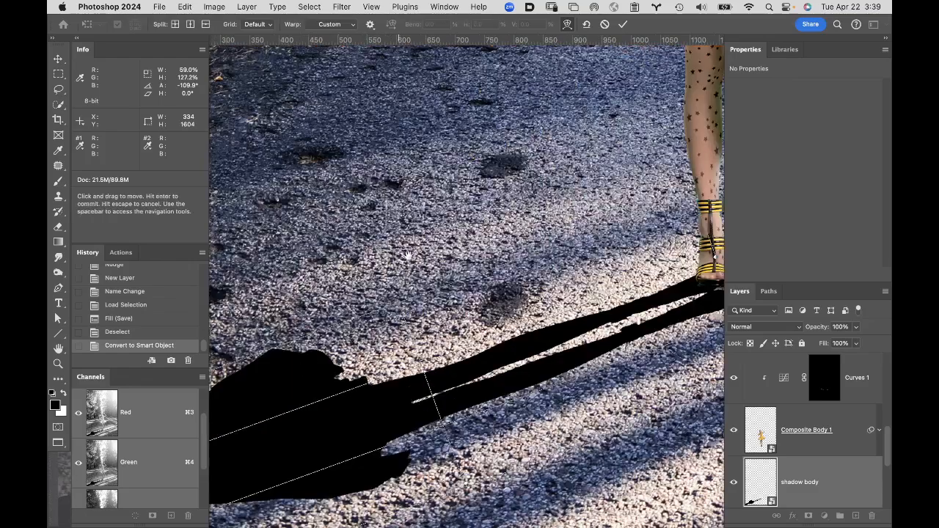
pyautogui.press('space')
pyautogui.moveTo(408, 254); pyautogui.dragTo(518, 125)
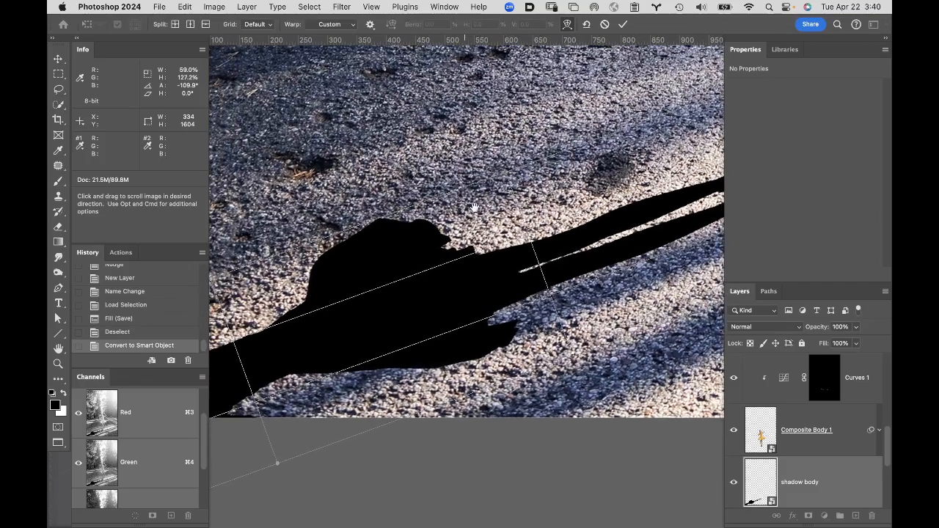
pyautogui.moveTo(503, 184); pyautogui.dragTo(518, 215)
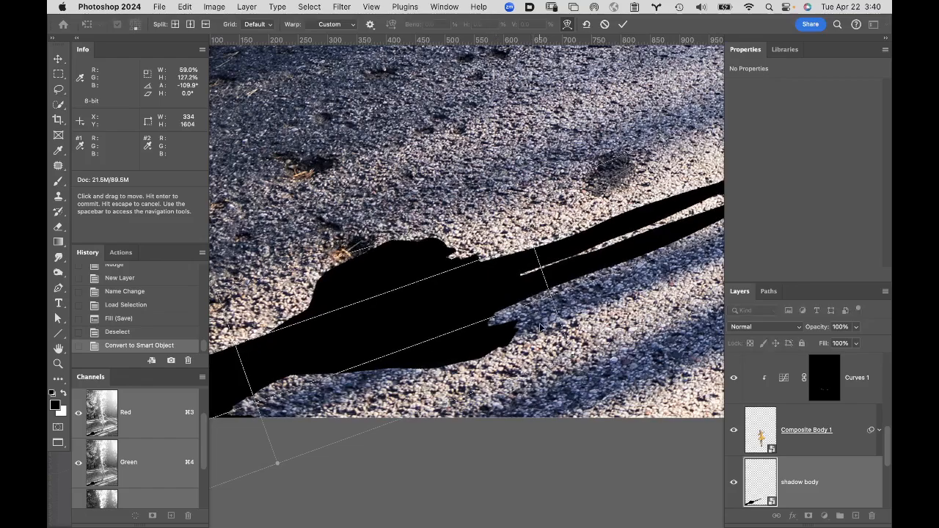
pyautogui.moveTo(552, 367); pyautogui.dragTo(554, 328)
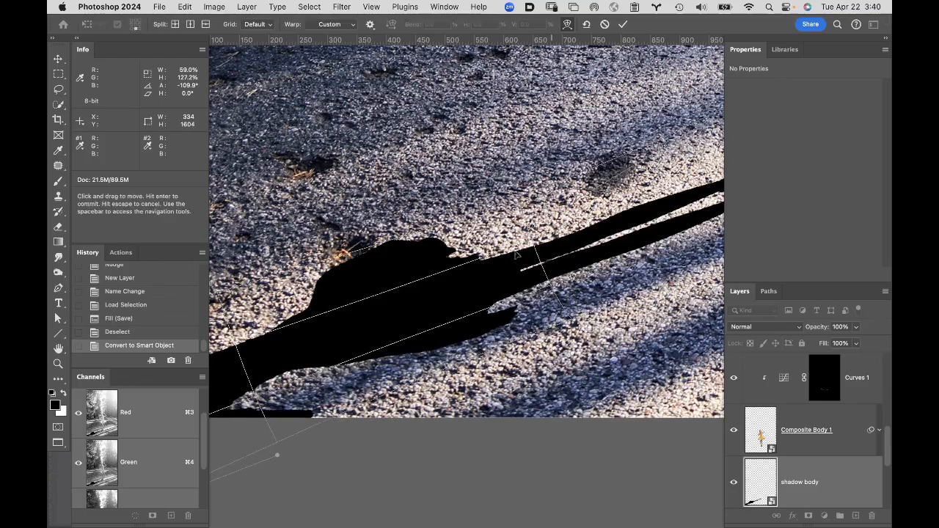
pyautogui.moveTo(496, 208); pyautogui.dragTo(504, 226)
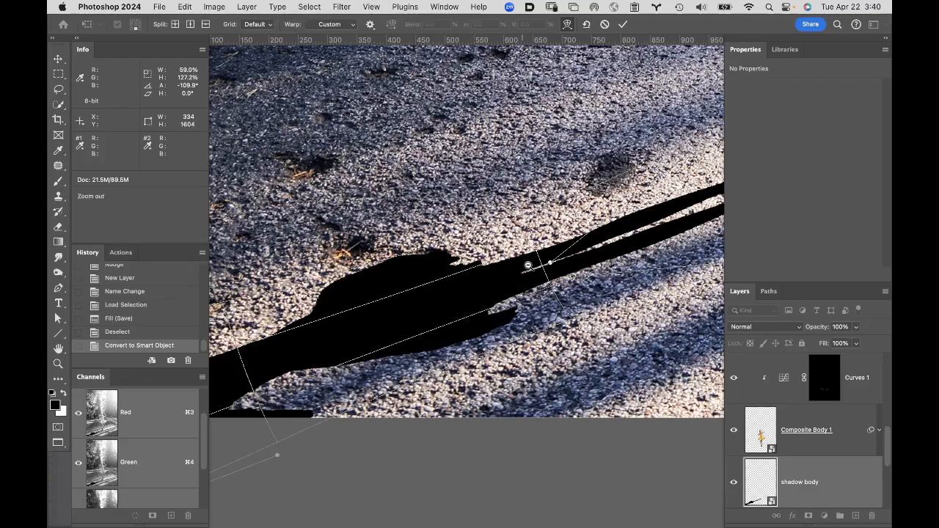
# Step: Warp the leg end of the shadow so its feet meet the soles of the woman's shoes
pyautogui.keyDown('alt'); pyautogui.click(536, 260); pyautogui.keyUp('alt')
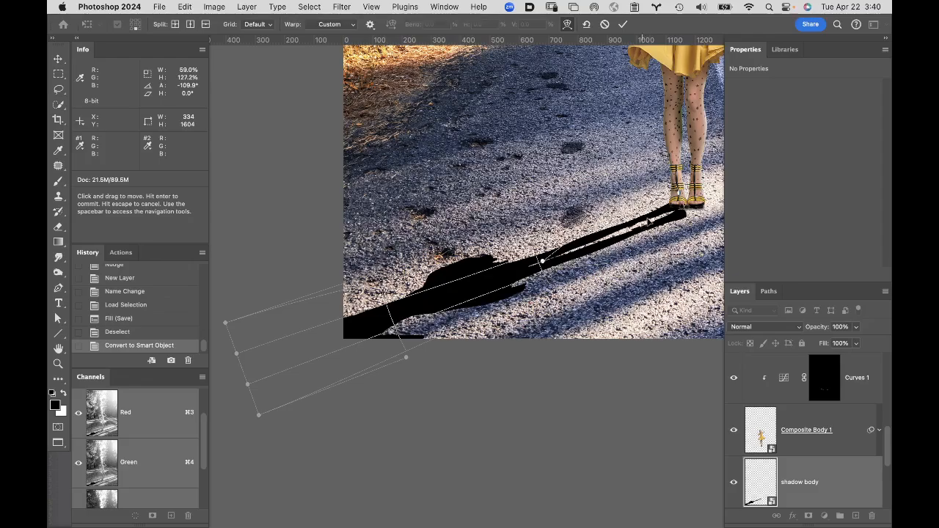
pyautogui.moveTo(647, 221); pyautogui.dragTo(655, 220)
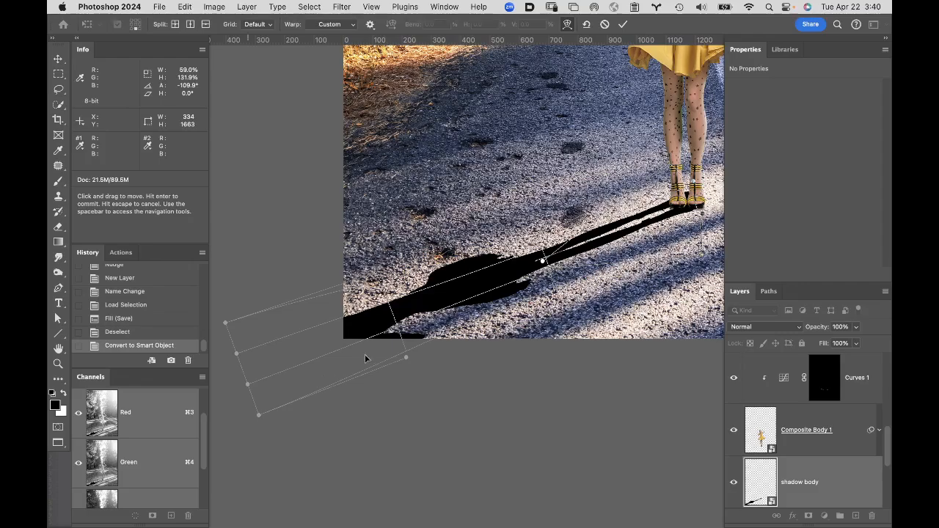
pyautogui.keyDown('alt'); pyautogui.keyDown('super'); pyautogui.click(496, 290); pyautogui.keyUp('super'); pyautogui.keyUp('alt')
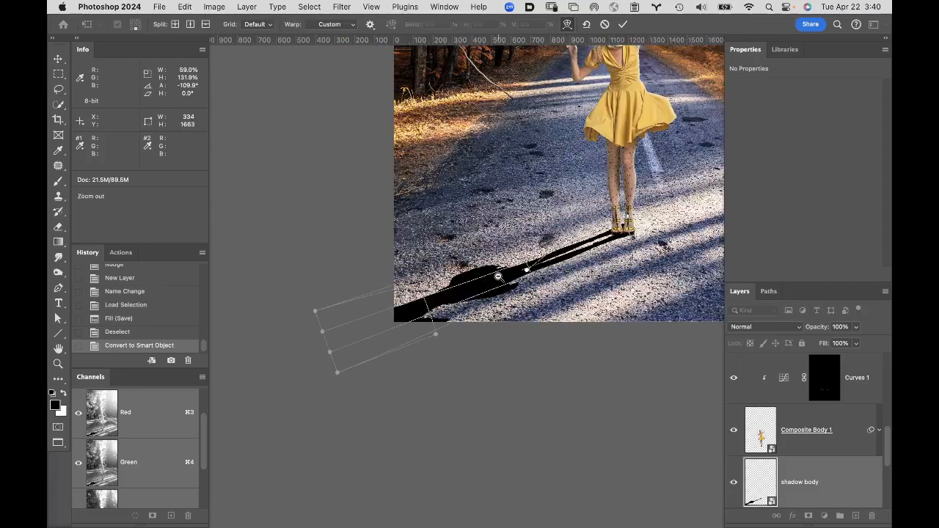
pyautogui.keyDown('alt'); pyautogui.keyDown('super'); pyautogui.click(497, 277); pyautogui.keyUp('super'); pyautogui.keyUp('alt')
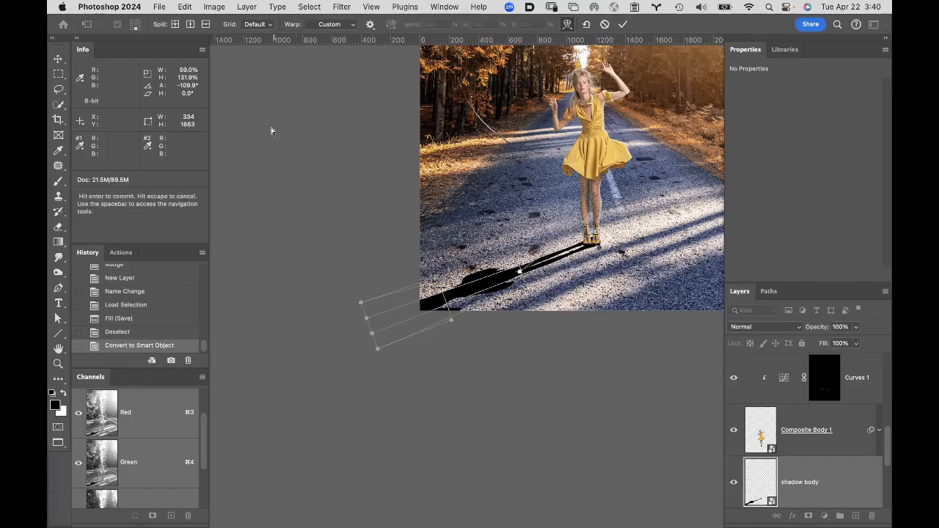
# Step: Rotate the warped shadow to -107.24° and apply the transformation
pyautogui.click(184, 6)
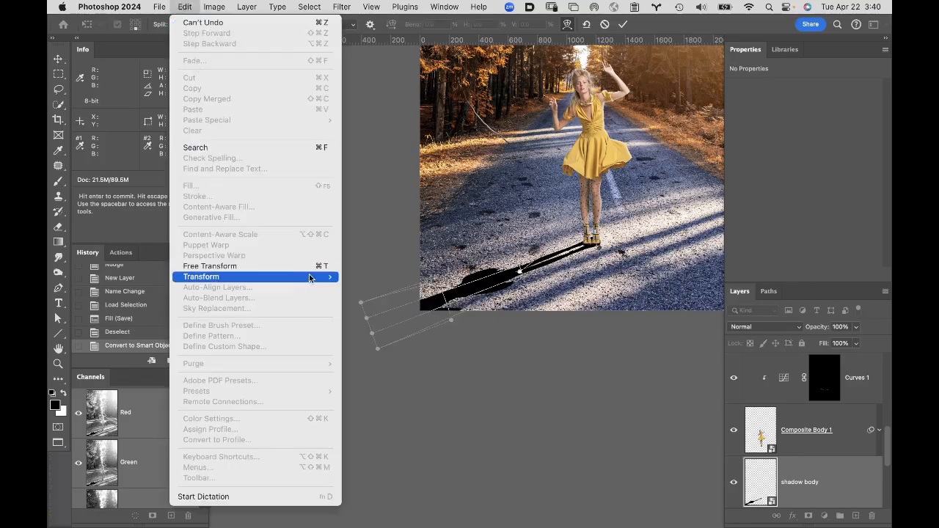
pyautogui.moveTo(307, 276)
pyautogui.click(359, 295)
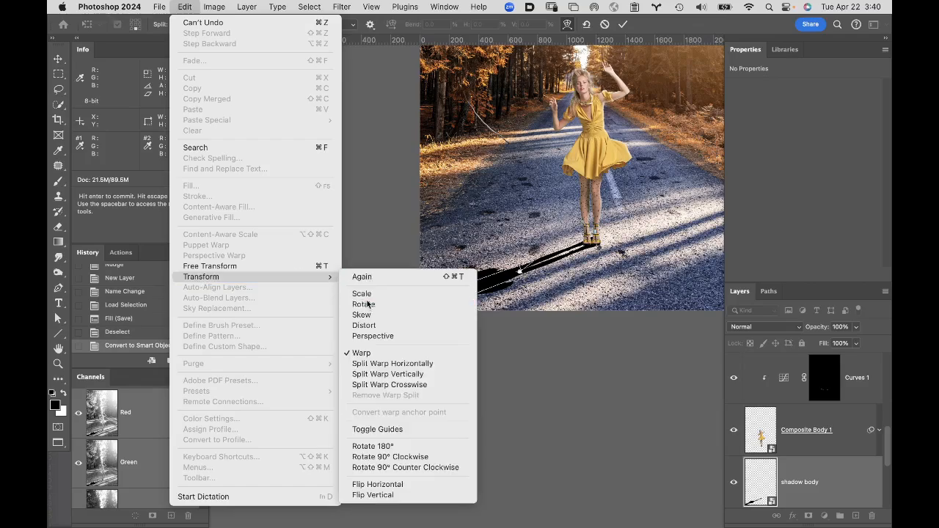
pyautogui.moveTo(344, 302); pyautogui.dragTo(339, 289)
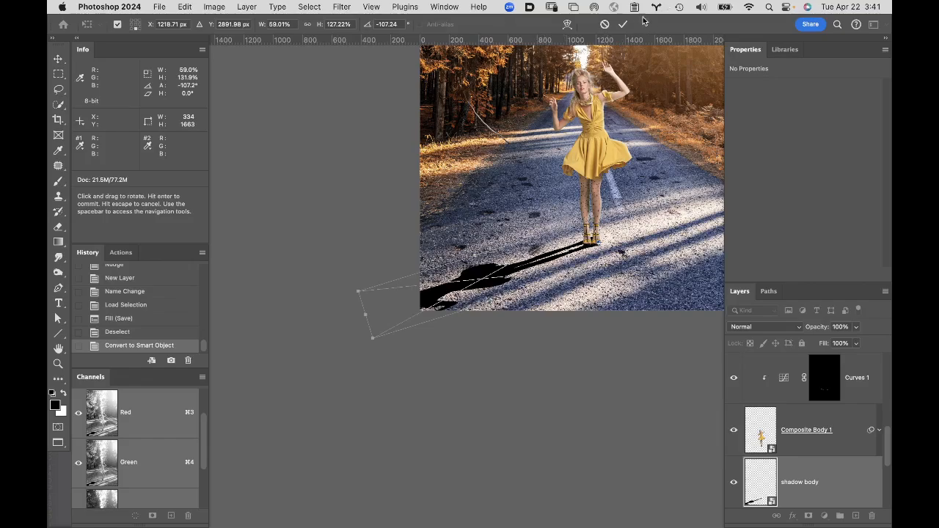
pyautogui.press('Return')
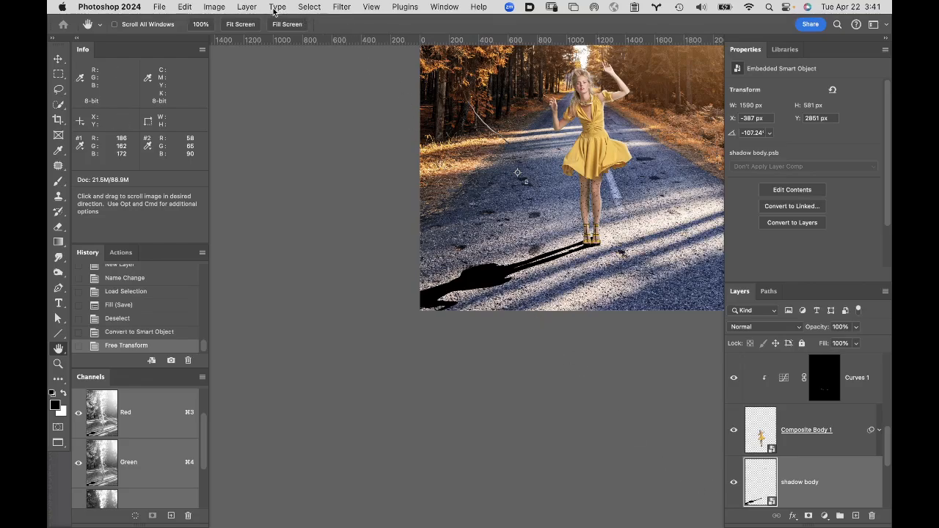
# Step: Rasterize the shadow body Smart Object
pyautogui.click(248, 8)
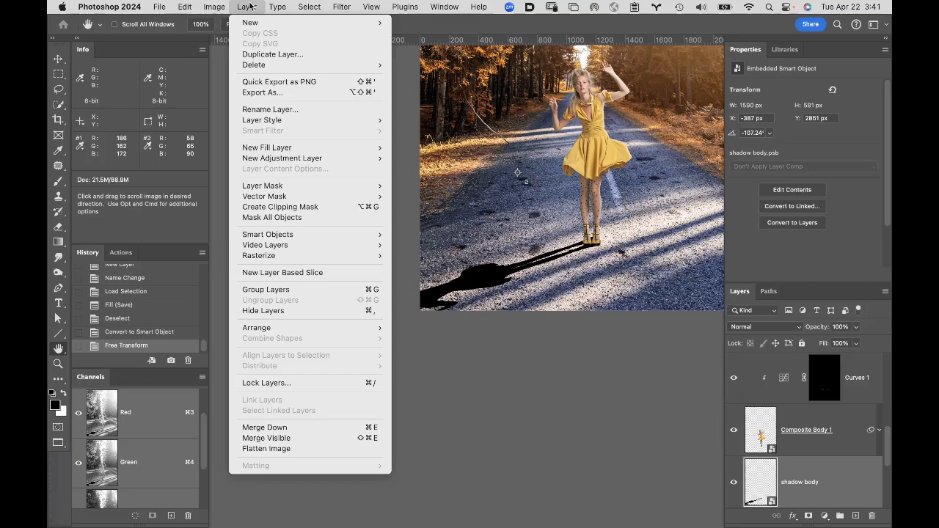
pyautogui.moveTo(279, 236)
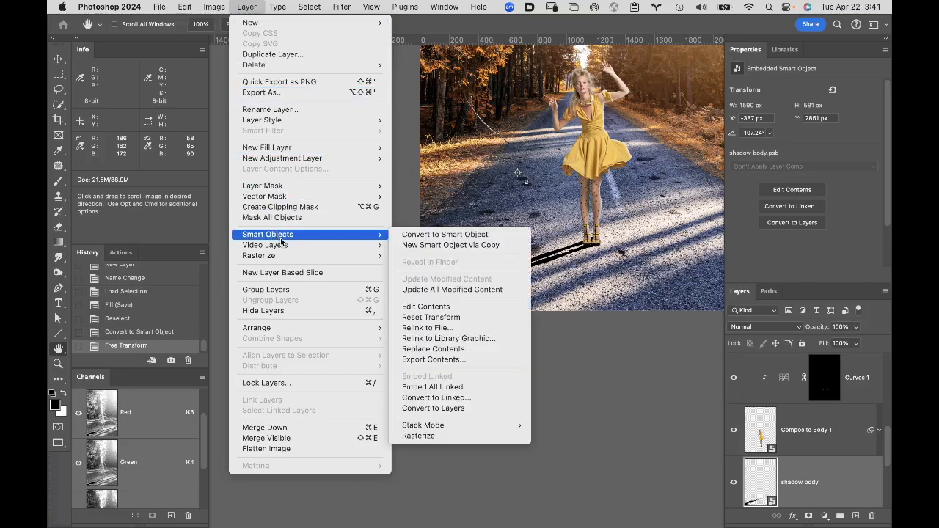
pyautogui.click(449, 436)
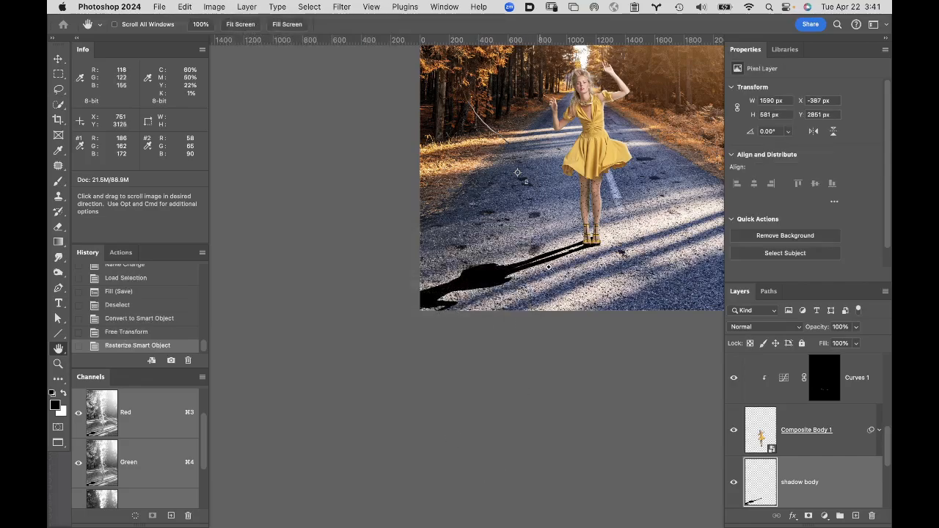
# Step: Paint the gap between the shadow's legs solid black using a 9 px brush with 100% hardness and 100% flow
pyautogui.click(565, 265)
pyautogui.click(559, 251)
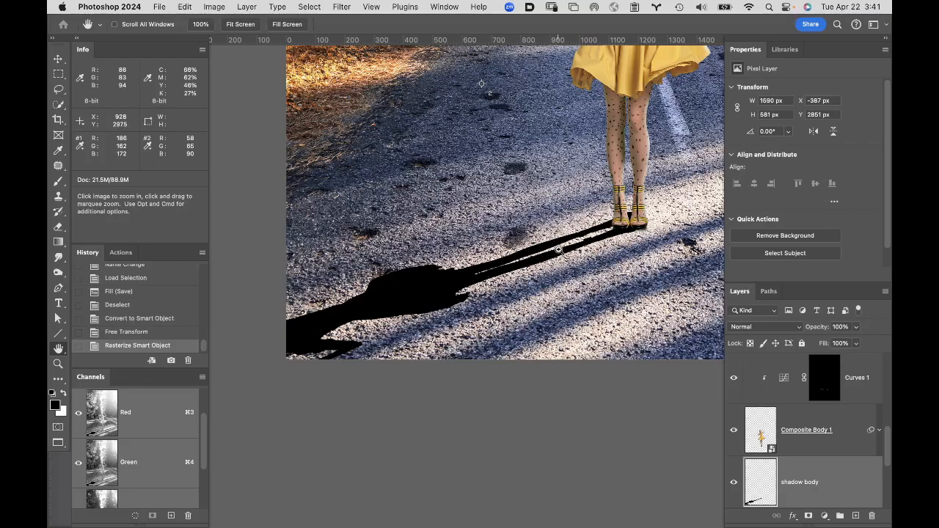
pyautogui.click(574, 244)
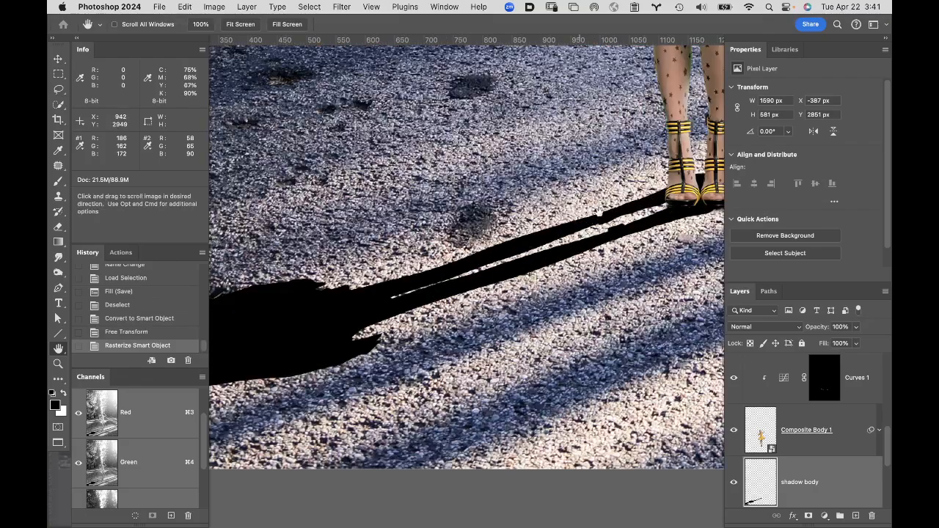
pyautogui.press('b')
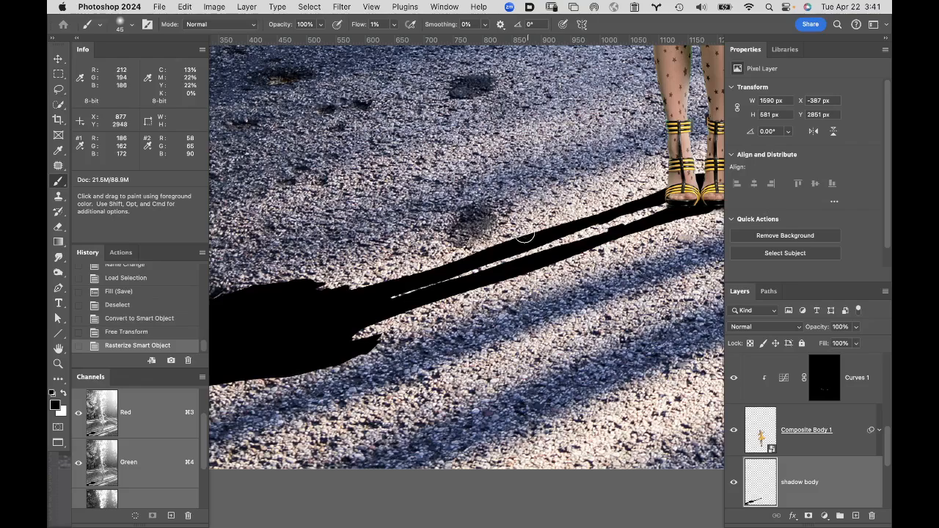
pyautogui.click(134, 26)
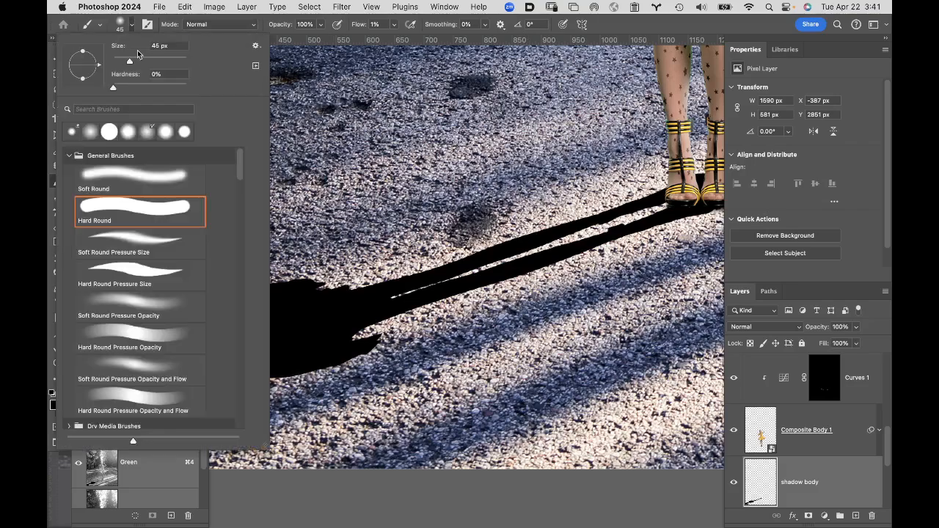
pyautogui.moveTo(123, 90); pyautogui.dragTo(199, 90)
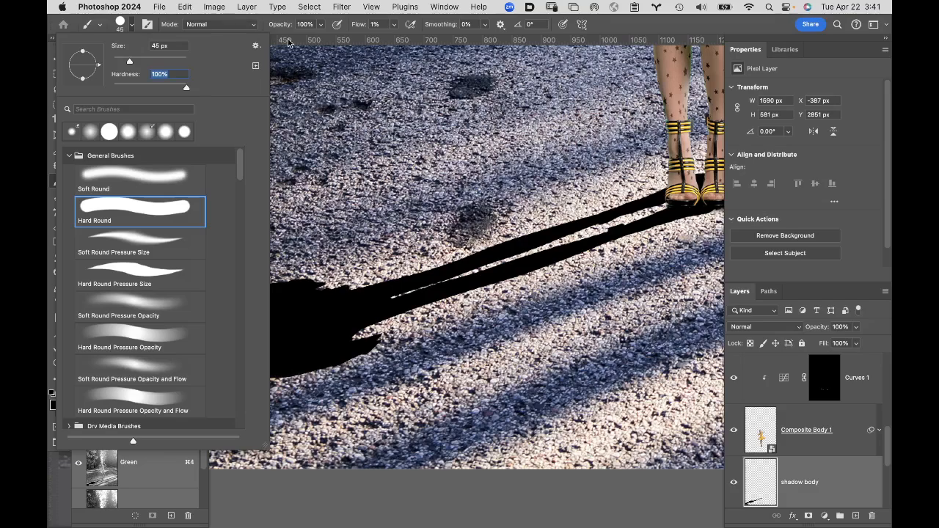
pyautogui.click(642, 21)
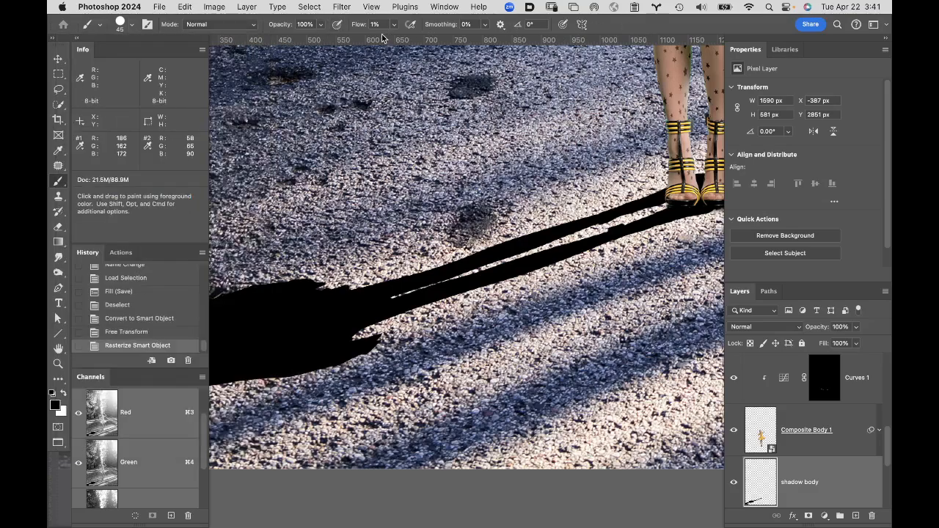
pyautogui.moveTo(358, 32); pyautogui.dragTo(419, 35)
pyautogui.press('[')
pyautogui.press('[')
pyautogui.press('[')
pyautogui.press('[')
pyautogui.press('[')
pyautogui.moveTo(409, 289)
pyautogui.mouseDown()
pyautogui.moveTo(603, 233)
pyautogui.moveTo(613, 226)
pyautogui.moveTo(576, 235)
pyautogui.moveTo(660, 200)
pyautogui.moveTo(667, 207)
pyautogui.moveTo(618, 227)
pyautogui.mouseUp()
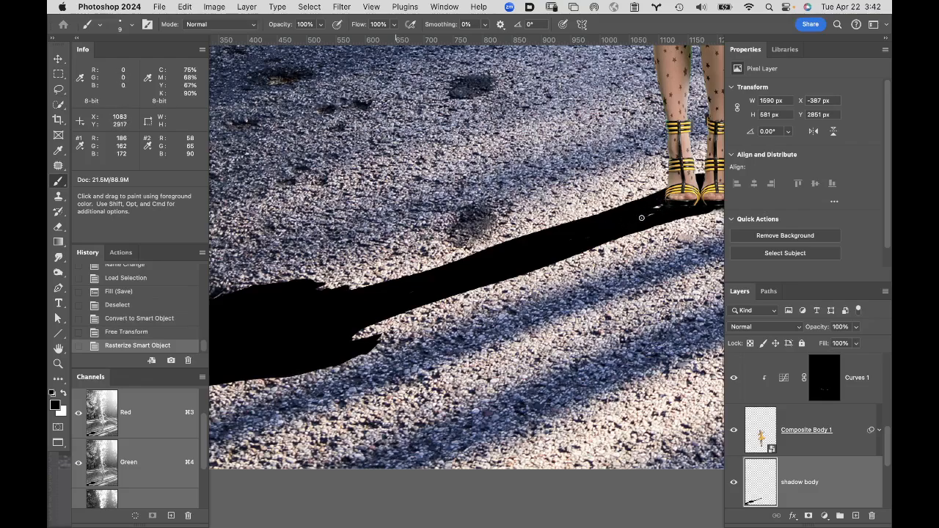
pyautogui.moveTo(651, 211); pyautogui.dragTo(630, 223)
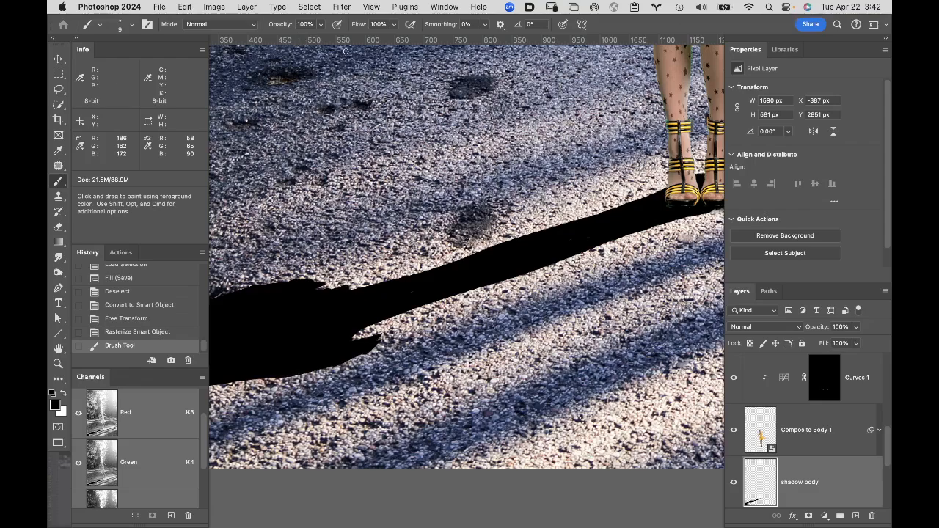
# Step: Try a Motion Blur at -59° with a distance of 23 pixels on the shadow body layer
pyautogui.click(342, 6)
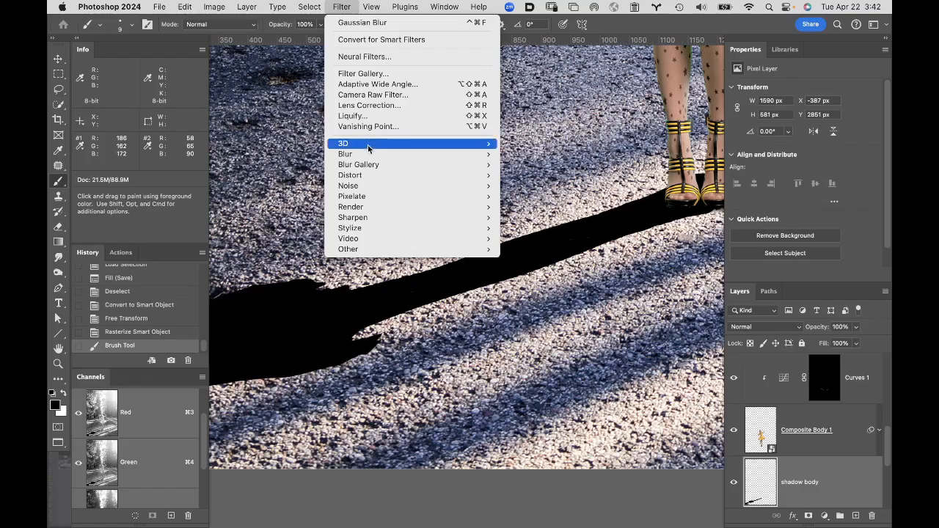
pyautogui.moveTo(370, 156)
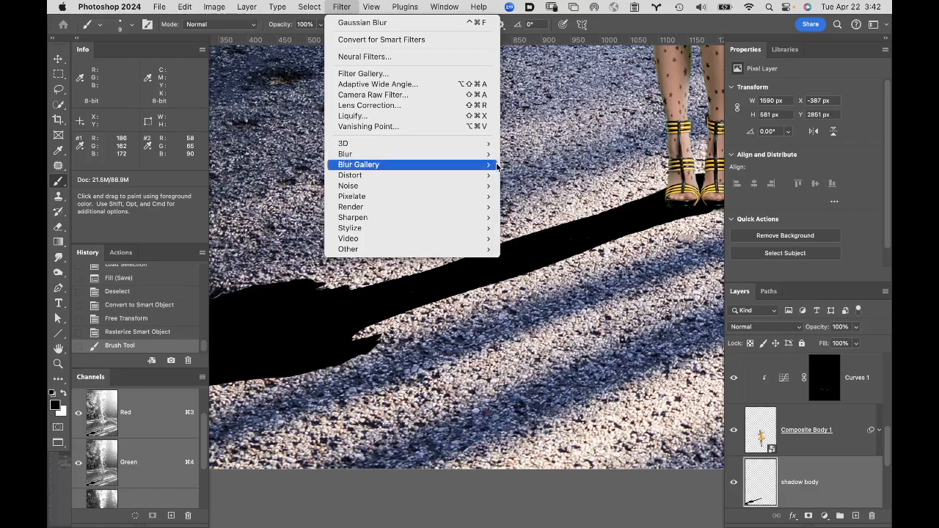
pyautogui.moveTo(485, 166)
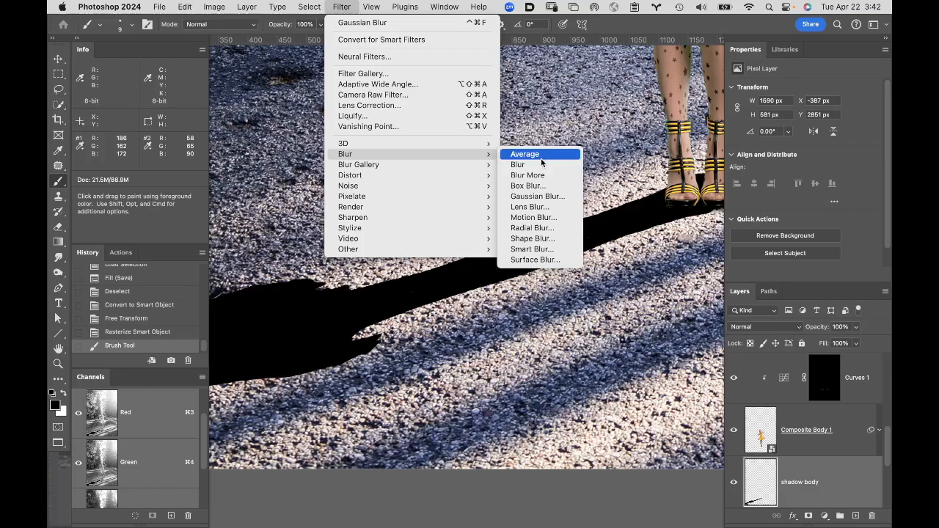
pyautogui.click(547, 218)
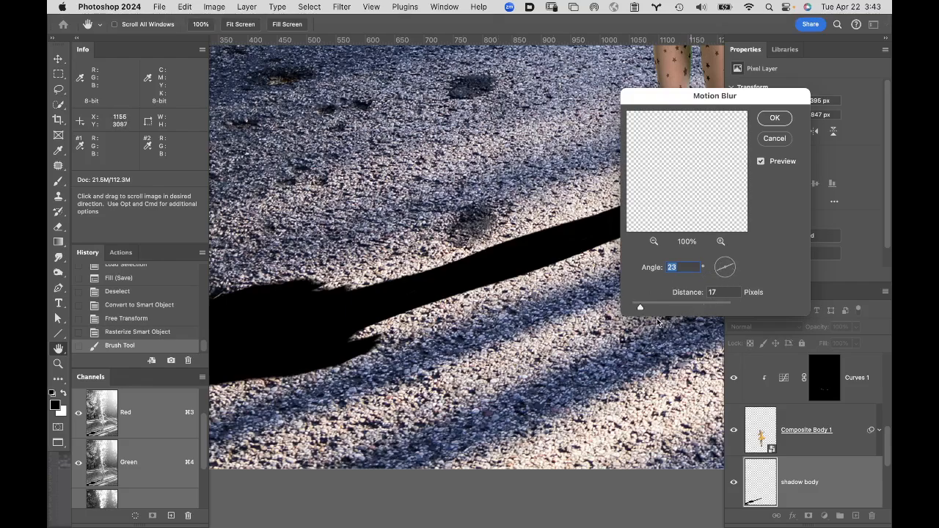
pyautogui.moveTo(639, 309); pyautogui.dragTo(661, 308)
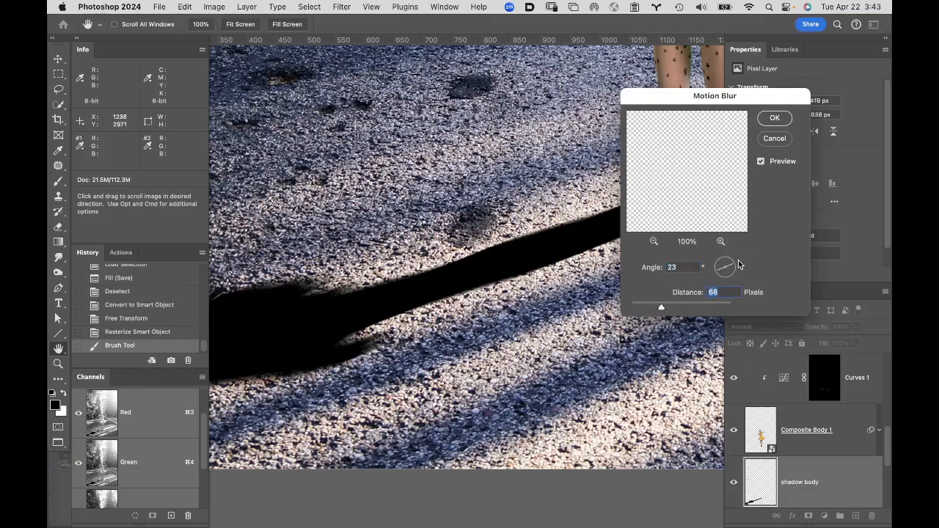
pyautogui.moveTo(727, 267)
pyautogui.mouseDown()
pyautogui.moveTo(738, 266)
pyautogui.moveTo(720, 259)
pyautogui.mouseUp()
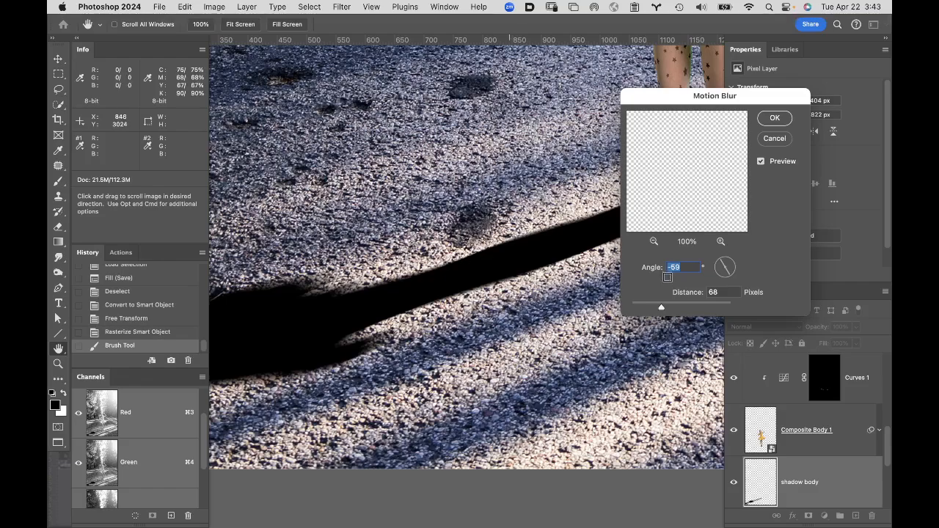
pyautogui.moveTo(662, 308)
pyautogui.mouseDown()
pyautogui.moveTo(670, 309)
pyautogui.moveTo(649, 308)
pyautogui.mouseUp()
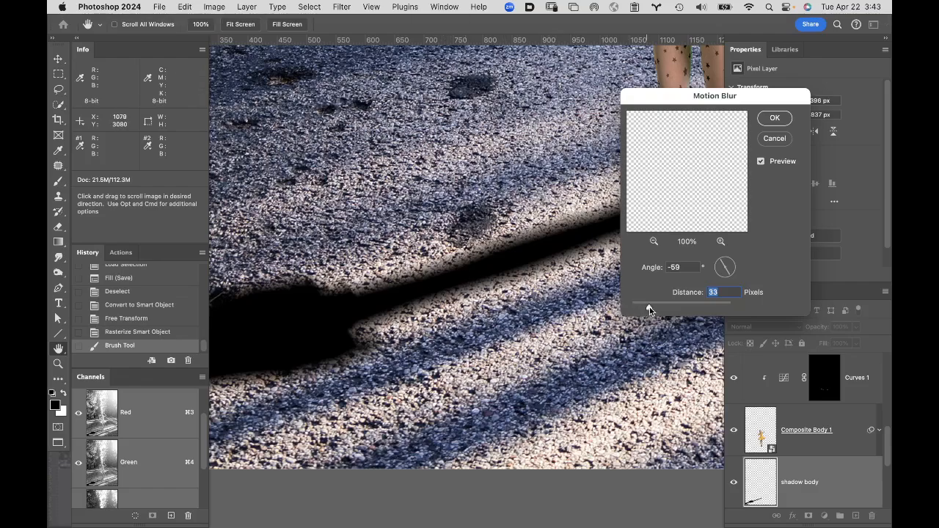
pyautogui.moveTo(648, 308); pyautogui.dragTo(643, 309)
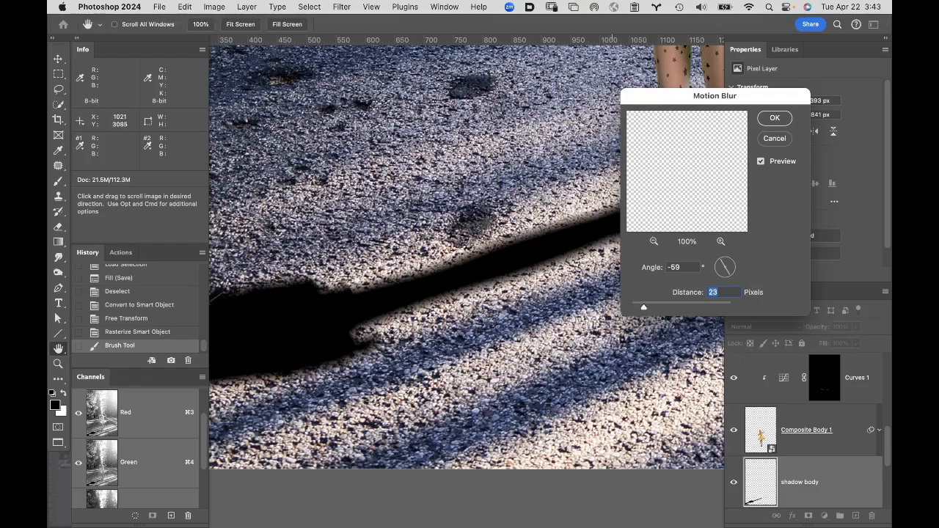
pyautogui.press('alt')
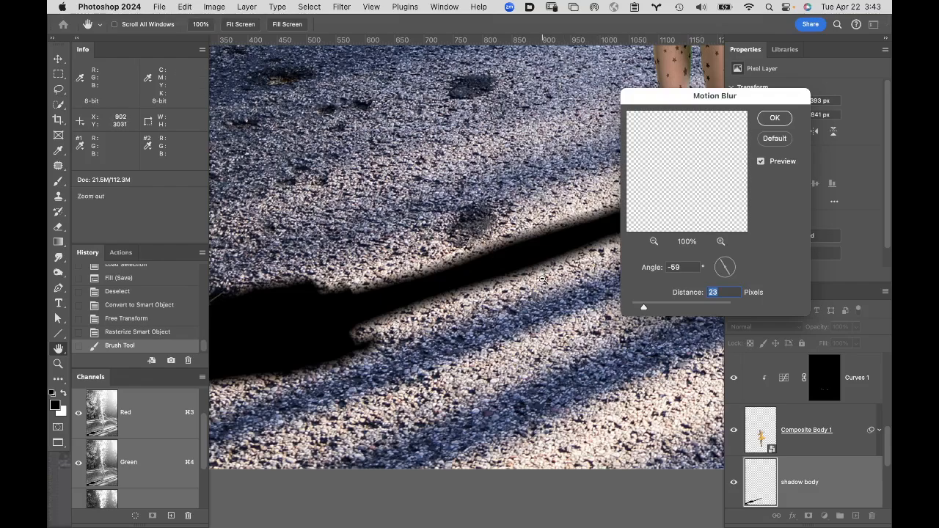
pyautogui.keyDown('alt'); pyautogui.click(519, 315); pyautogui.keyUp('alt')
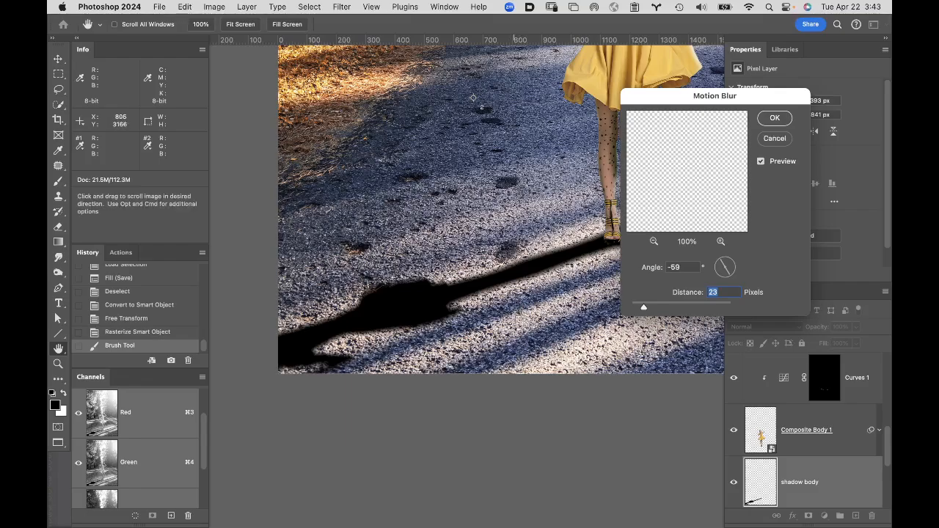
pyautogui.click(775, 117)
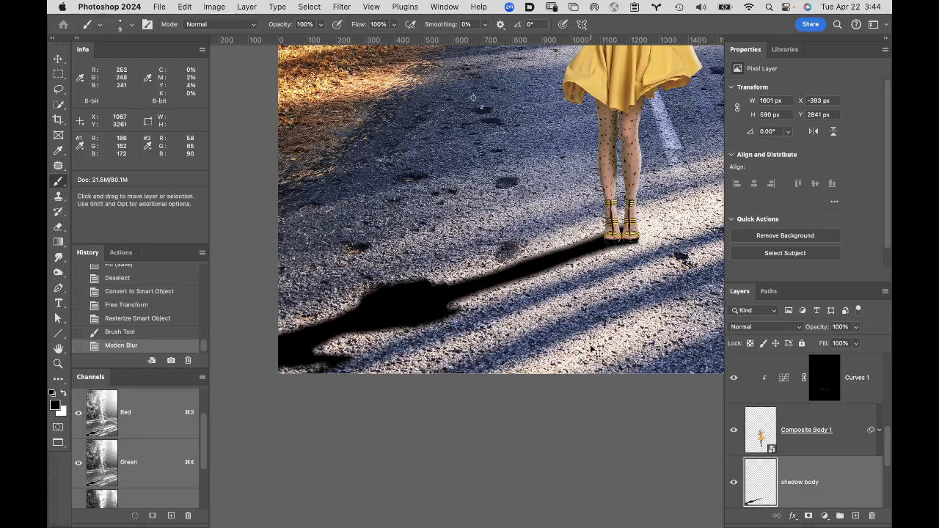
pyautogui.press('super+z')
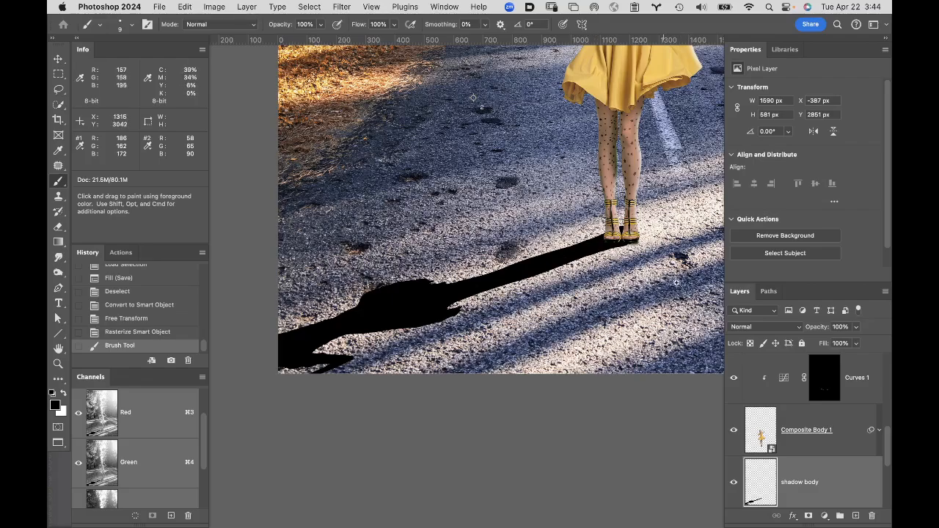
# Step: Erase the piece of shadow sticking up between the two shoes with a 30 px eraser
pyautogui.keyDown('super'); pyautogui.click(627, 229); pyautogui.keyUp('super')
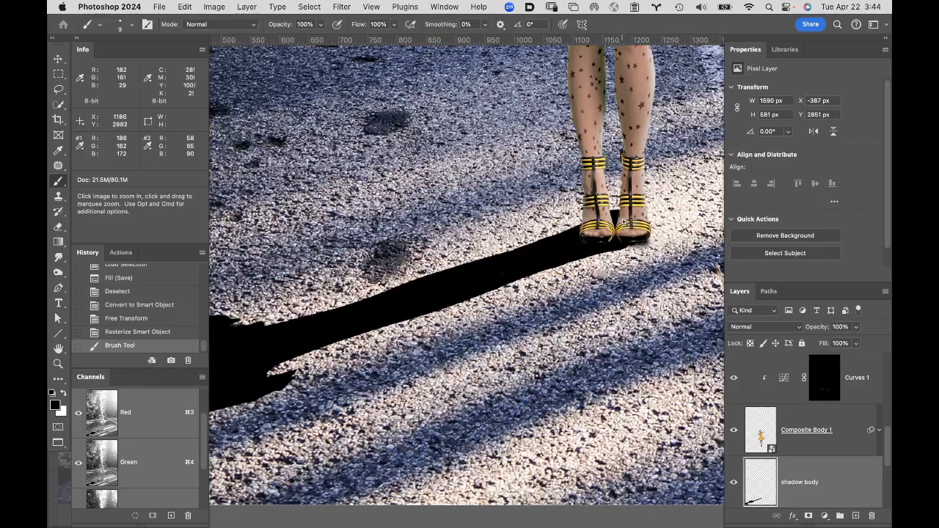
pyautogui.keyDown('super'); pyautogui.click(623, 222); pyautogui.keyUp('super')
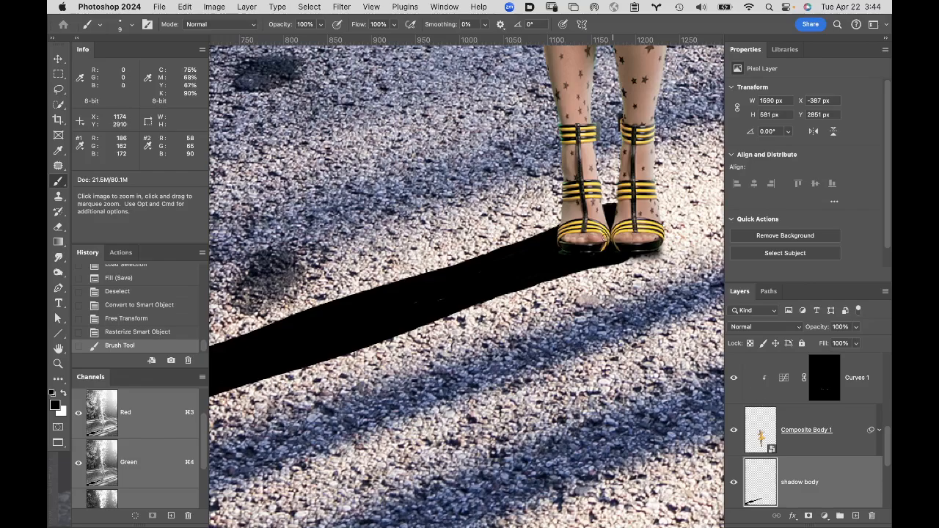
pyautogui.press('e')
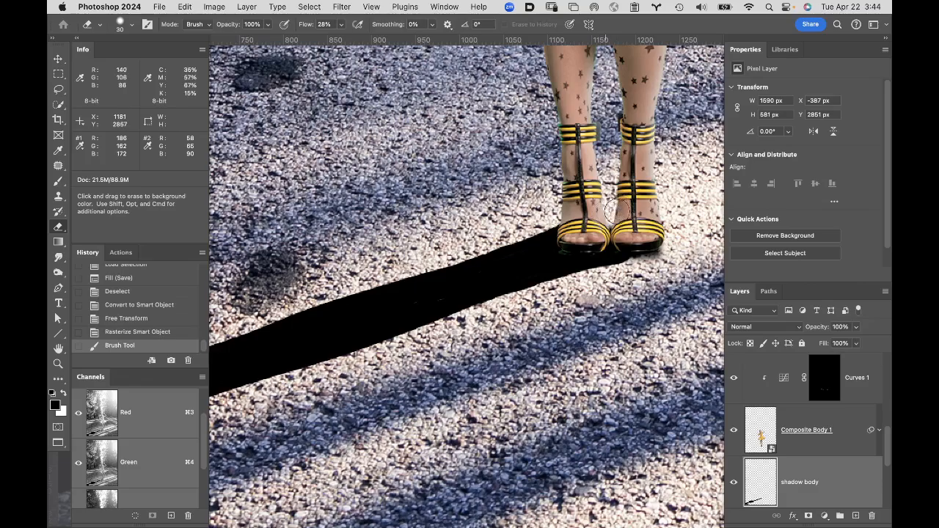
pyautogui.click(598, 209)
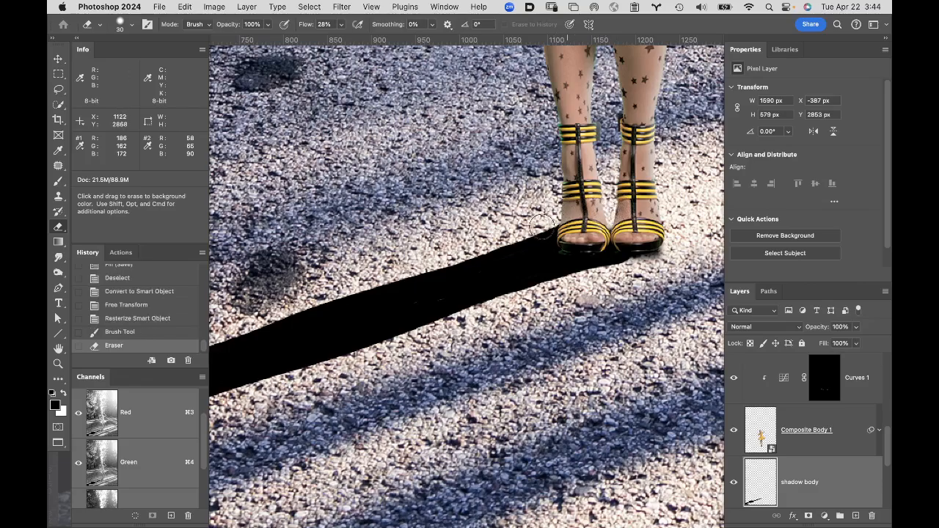
# Step: Try to trim the upper edge of the leg shadow with the soft eraser at 28% flow
pyautogui.moveTo(492, 233)
pyautogui.mouseDown()
pyautogui.moveTo(563, 213)
pyautogui.moveTo(460, 251)
pyautogui.moveTo(530, 217)
pyautogui.mouseUp()
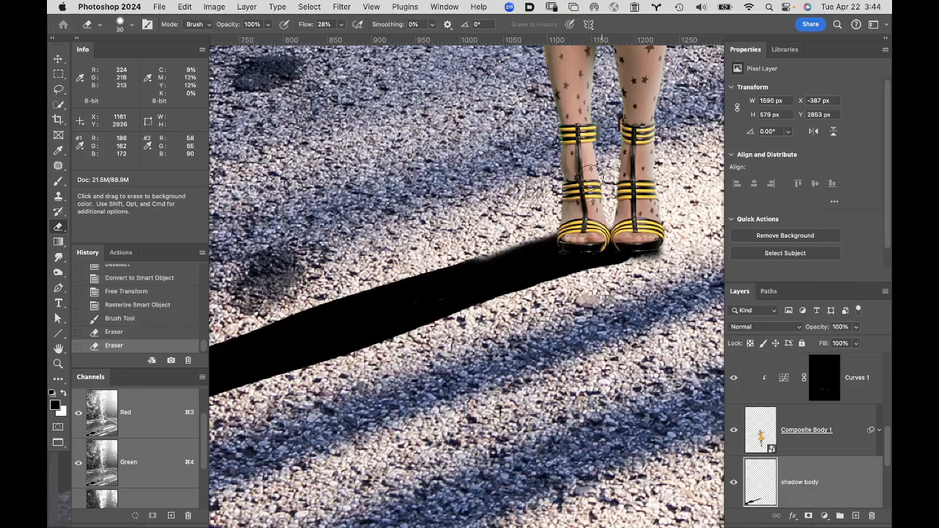
pyautogui.press('super+z')
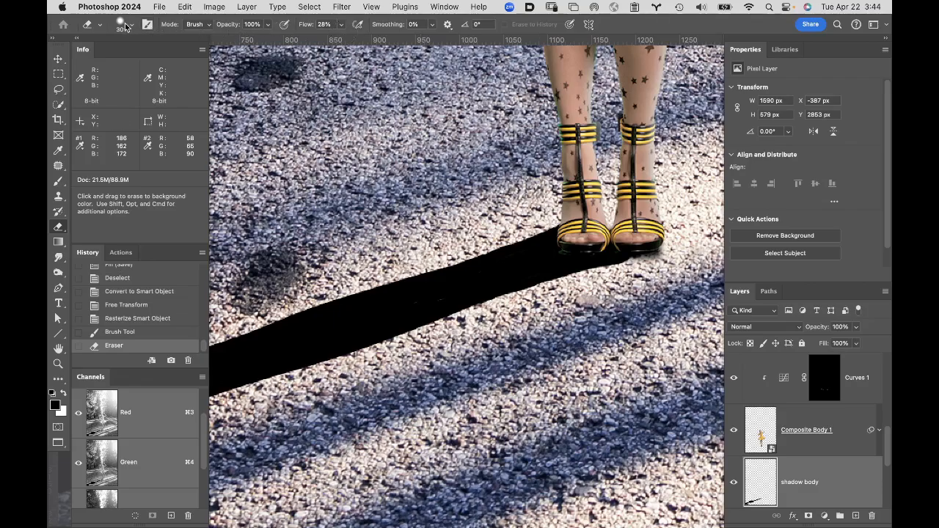
# Step: Trim the upper edge of the leg shadow beside the shoe, using the eraser at 100% hardness and 100% flow
pyautogui.click(131, 26)
pyautogui.moveTo(148, 89); pyautogui.dragTo(200, 90)
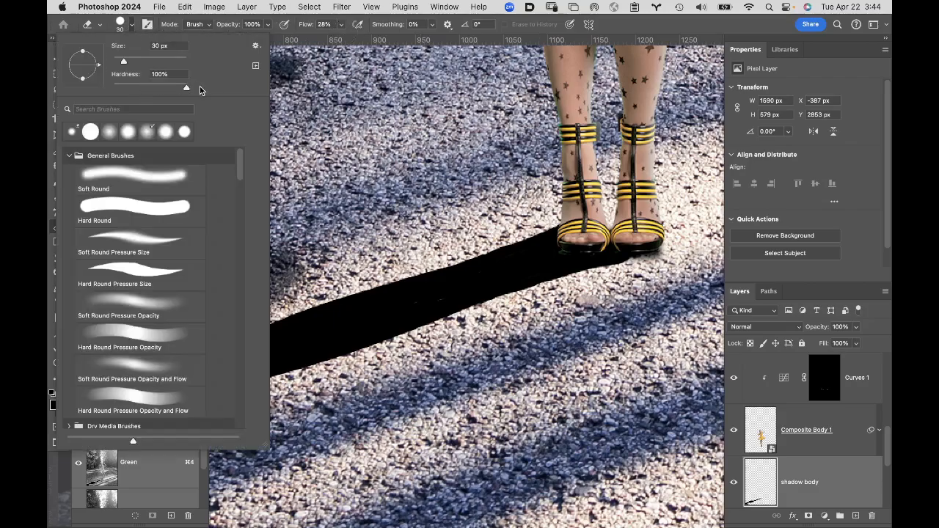
pyautogui.click(650, 22)
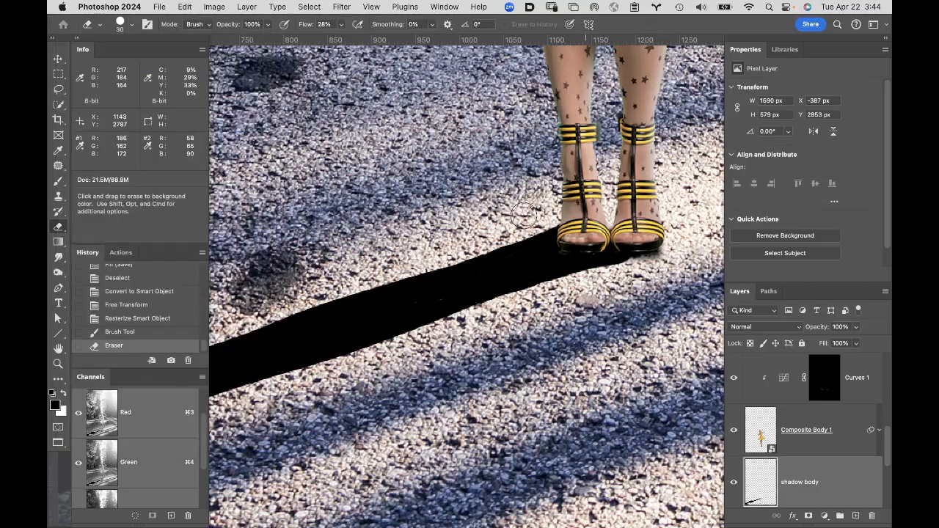
pyautogui.moveTo(518, 229); pyautogui.dragTo(458, 254)
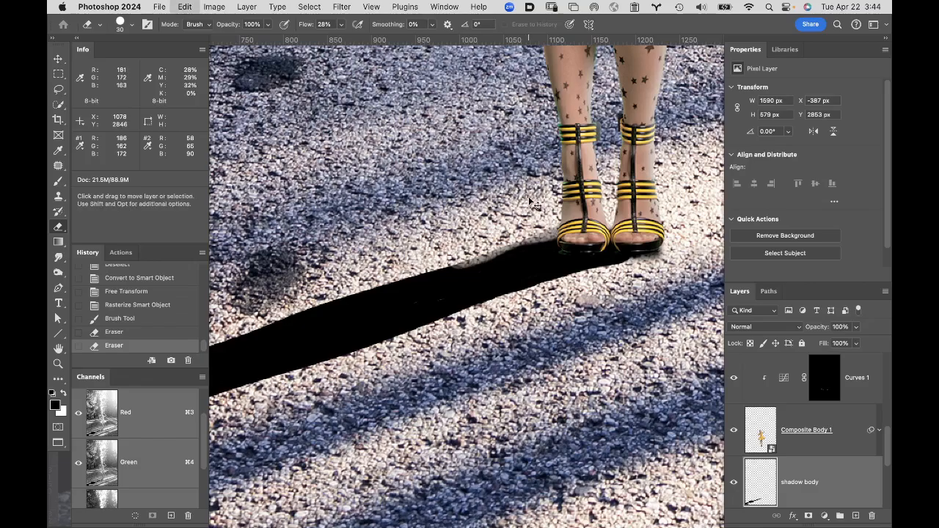
pyautogui.press('super+z')
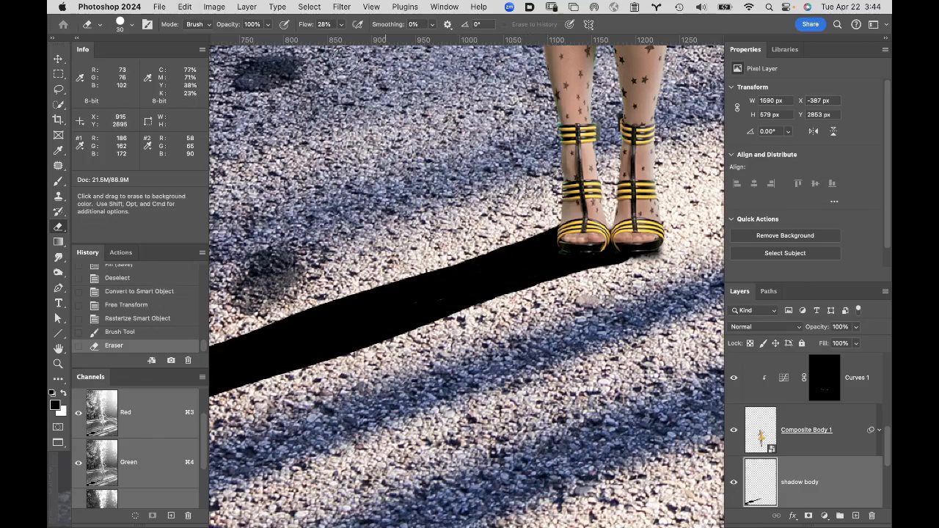
pyautogui.moveTo(305, 26); pyautogui.dragTo(380, 35)
pyautogui.click(132, 24)
pyautogui.click(132, 27)
pyautogui.click(566, 227)
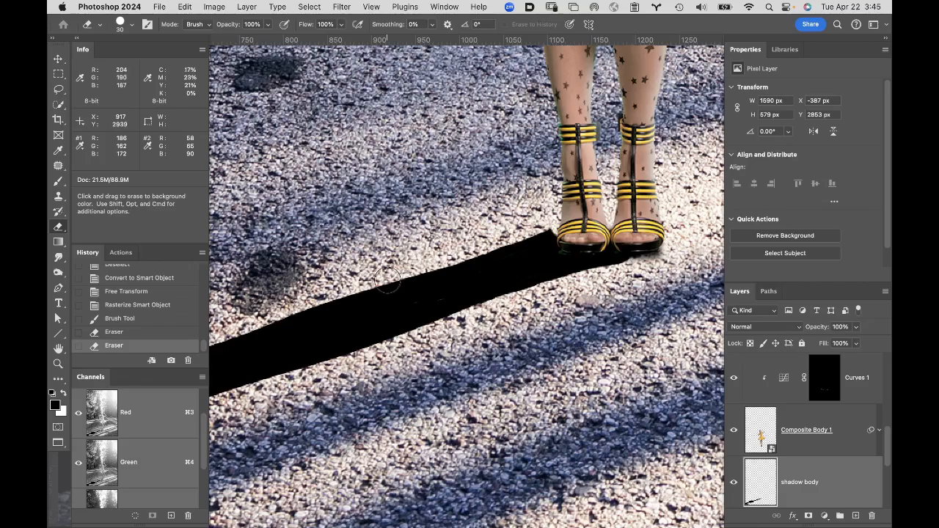
# Step: Try a straight eraser stroke along the leg shadow's upper edge, and revert it together with the Merge Down
pyautogui.keyDown('shift'); pyautogui.click(388, 283); pyautogui.keyUp('shift')
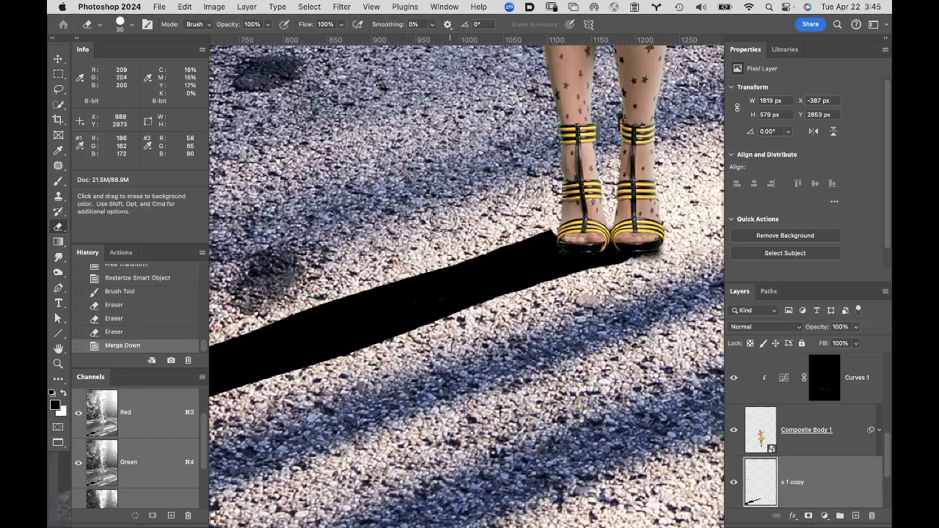
pyautogui.press('super+e')
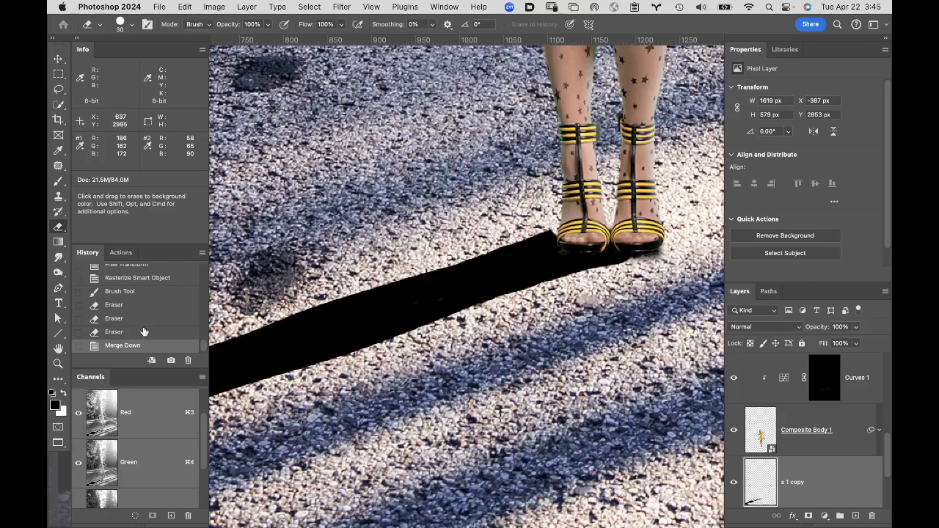
pyautogui.click(144, 332)
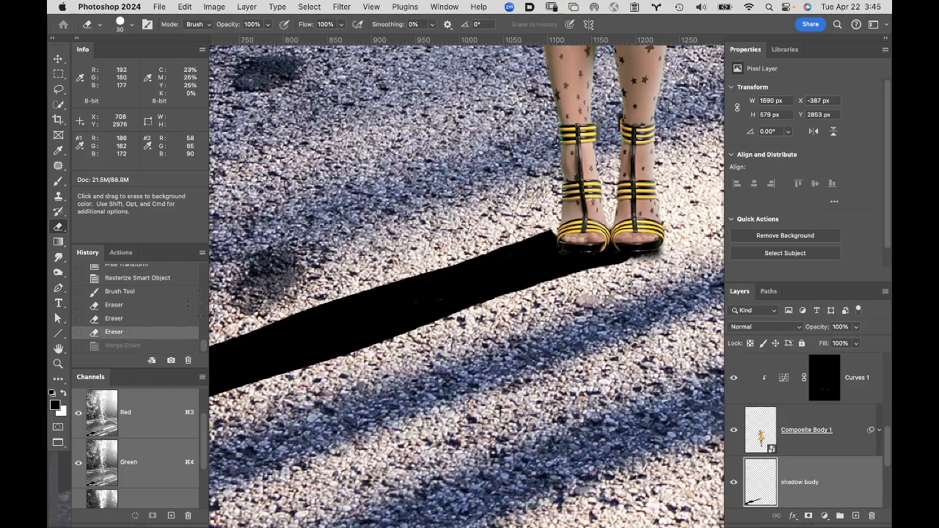
pyautogui.click(136, 320)
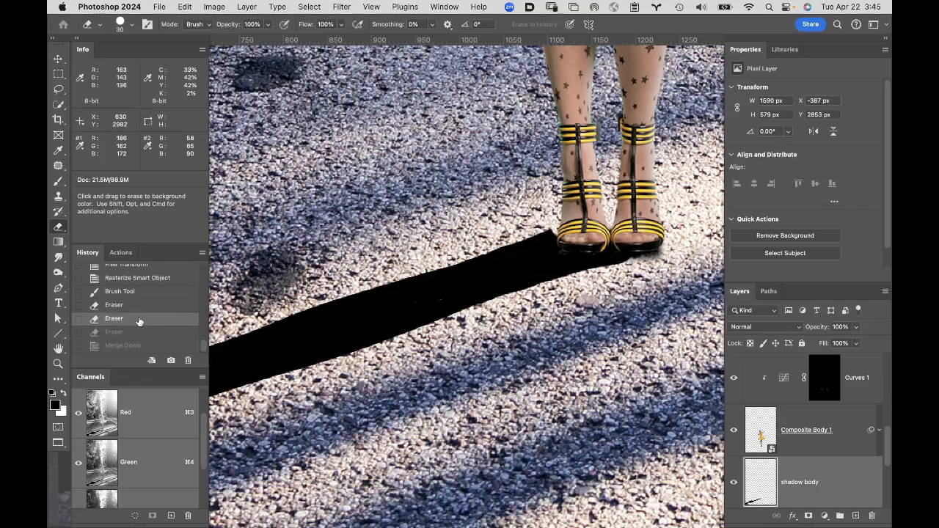
# Step: Return to the earlier eraser state in the history and add a layer mask to the shadow body layer
pyautogui.click(141, 306)
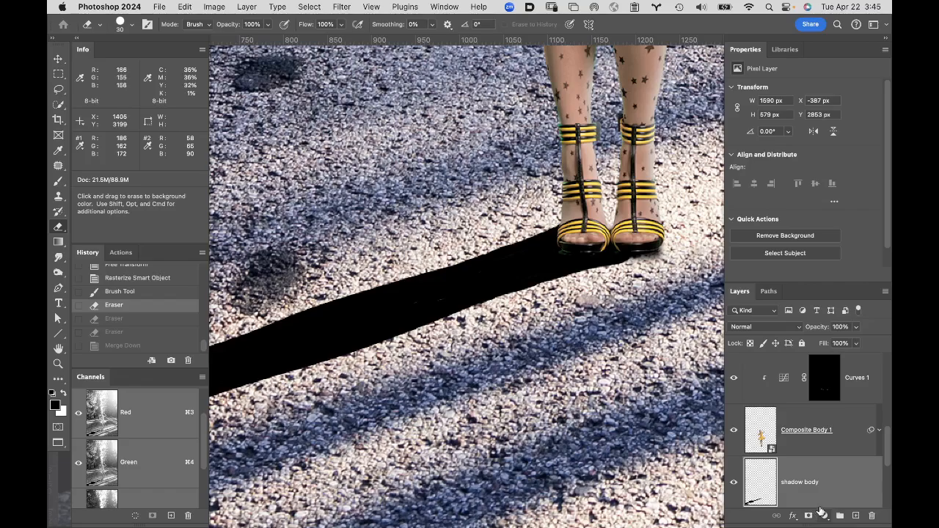
pyautogui.click(811, 512)
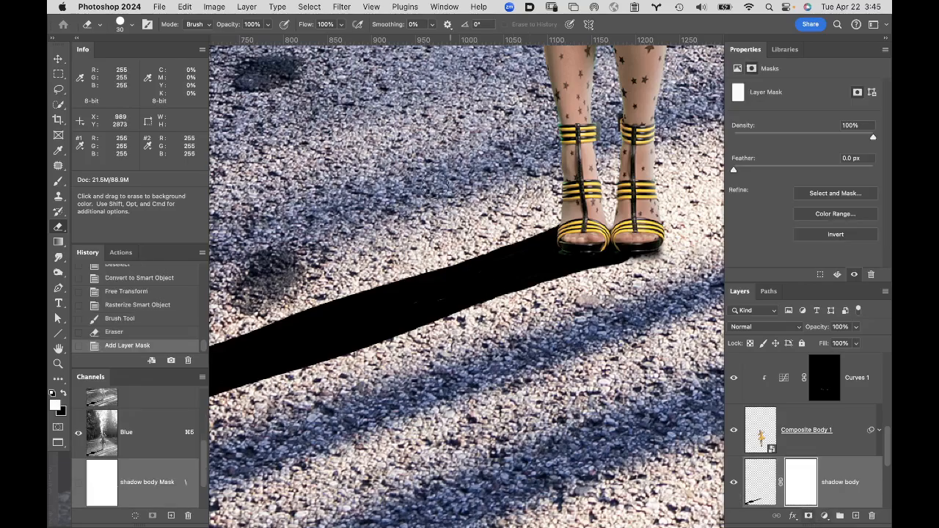
# Step: Set up a hard round brush at 25 px with black as the foreground color for painting on the mask
pyautogui.press('b')
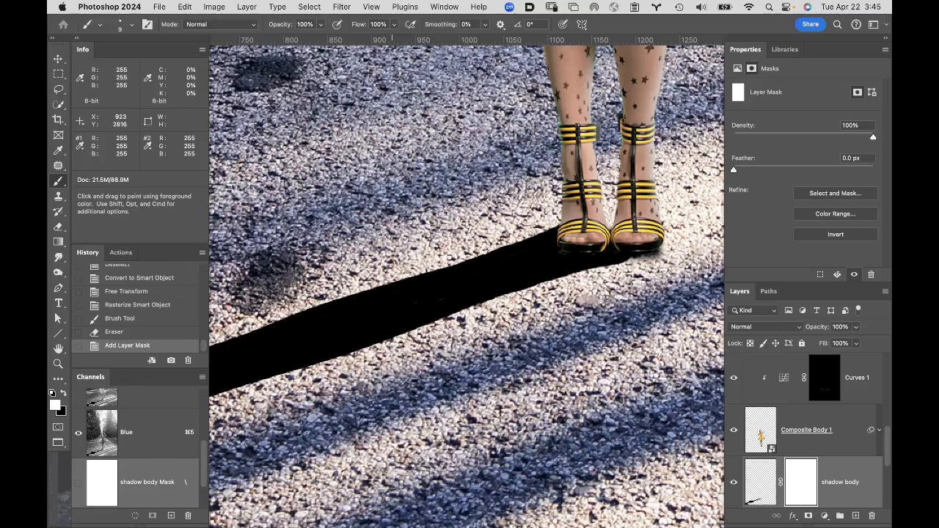
pyautogui.click(131, 28)
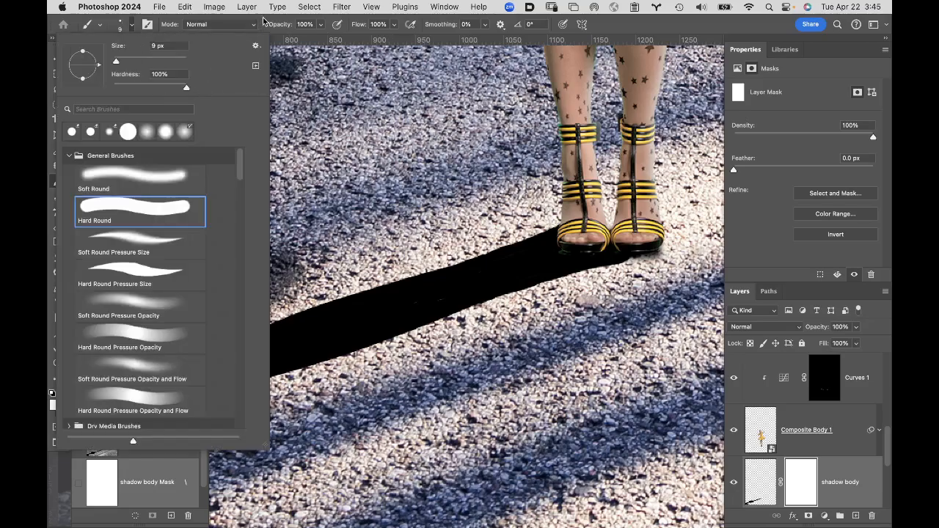
pyautogui.click(637, 27)
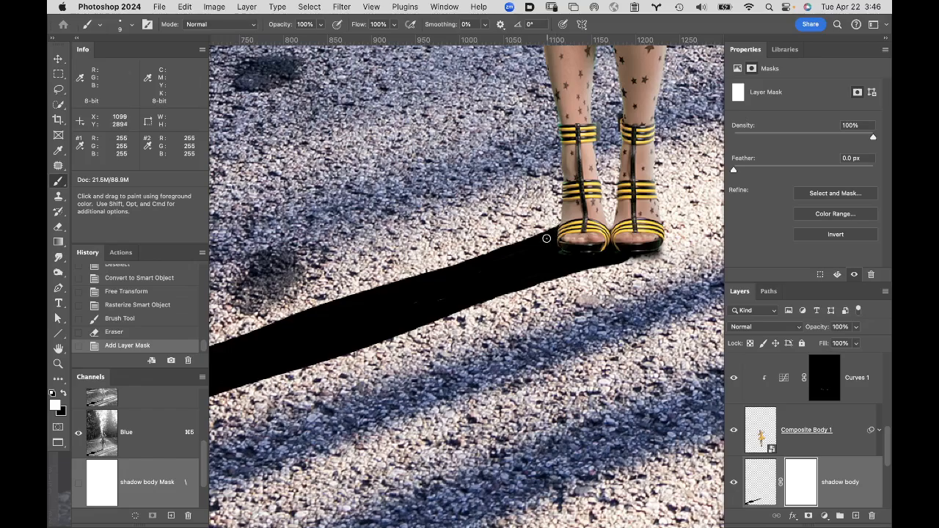
pyautogui.press(']')
pyautogui.press(']')
pyautogui.press(']')
pyautogui.press(']')
pyautogui.press('[')
pyautogui.press('[')
pyautogui.press('[')
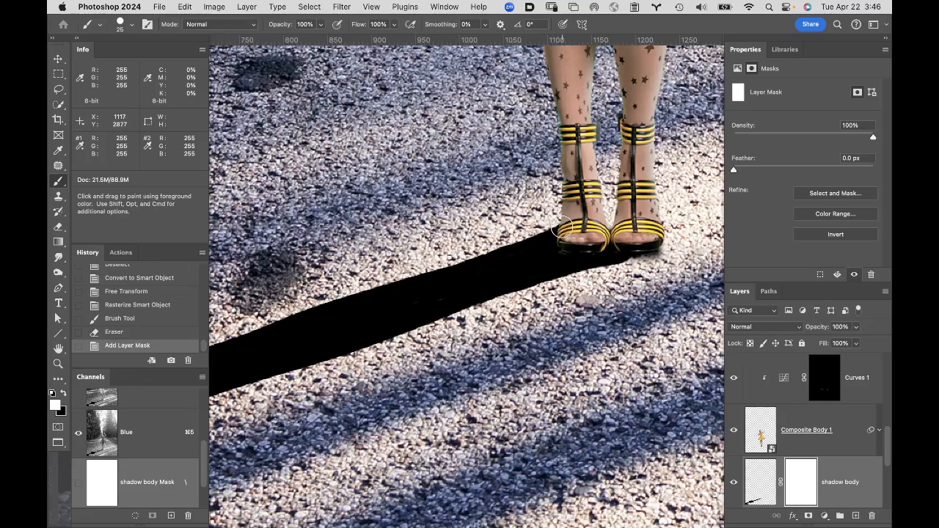
pyautogui.press('x')
# Step: Try a straight black mask stroke from the shoe along the leg shadow's upper edge, and undo it
pyautogui.moveTo(562, 225); pyautogui.dragTo(564, 225)
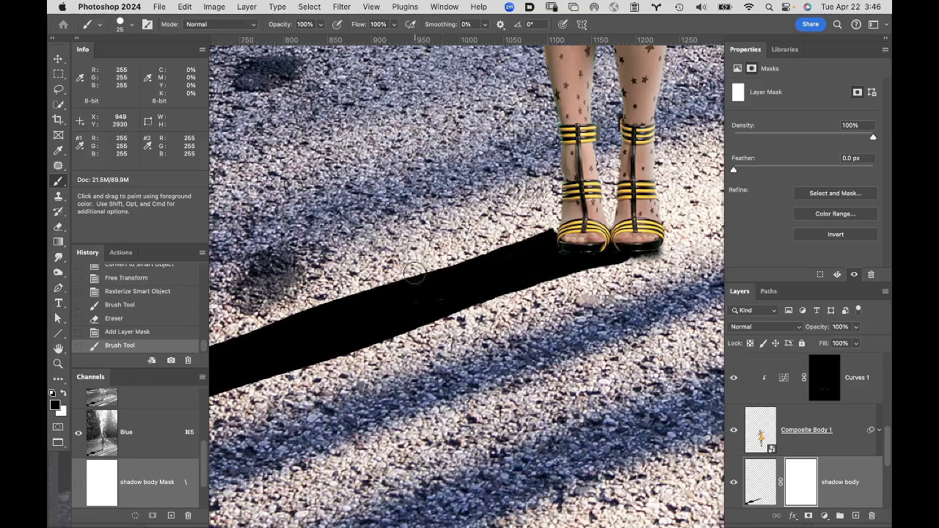
pyautogui.press('shift')
pyautogui.keyDown('shift'); pyautogui.click(413, 275); pyautogui.keyUp('shift')
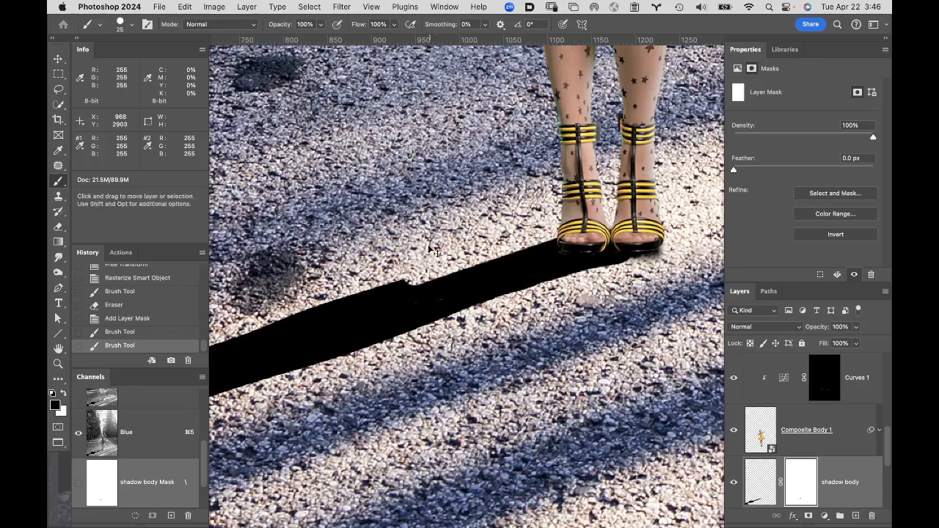
pyautogui.press('super+z')
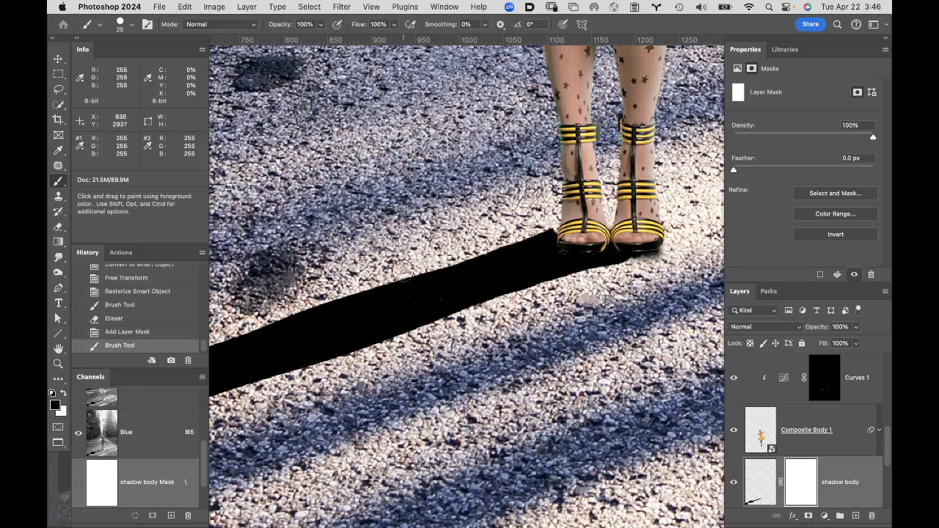
pyautogui.click(401, 271)
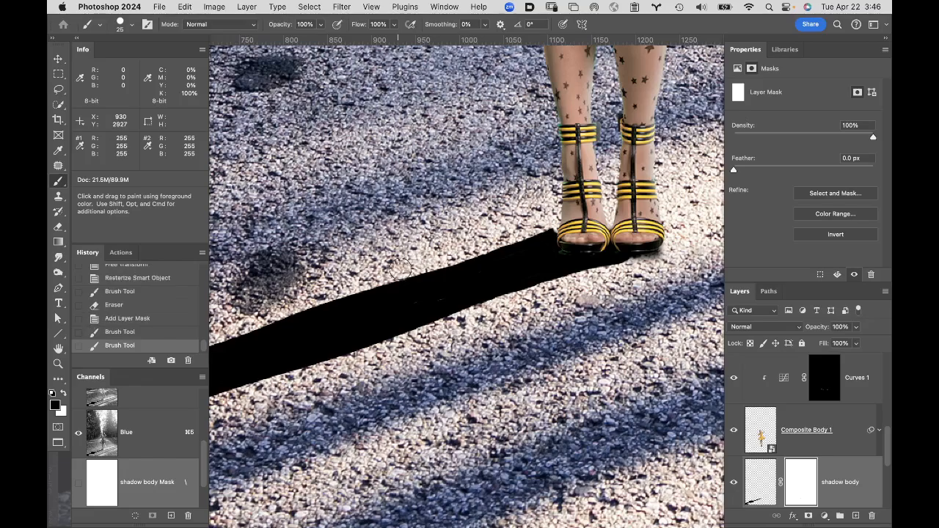
pyautogui.press('super+z')
# Step: Narrow the leg shadow beside the shoes by painting straight black mask strokes along its upper and lower edges
pyautogui.click(559, 226)
pyautogui.keyDown('shift'); pyautogui.click(389, 272); pyautogui.keyUp('shift')
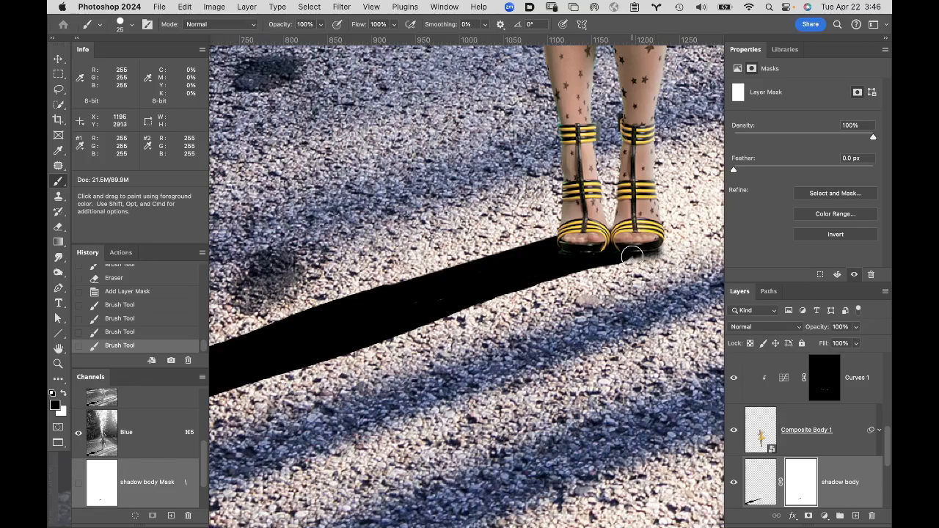
pyautogui.click(629, 257)
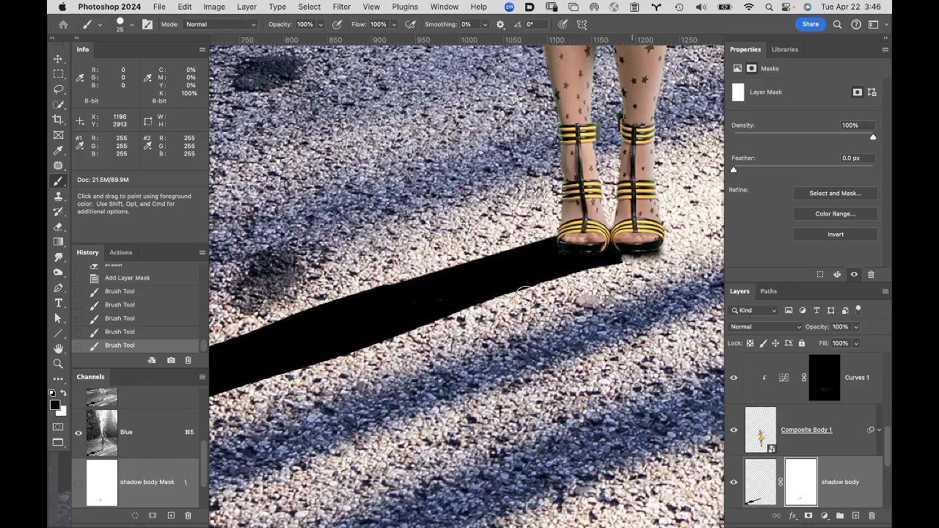
pyautogui.keyDown('shift'); pyautogui.click(455, 323); pyautogui.keyUp('shift')
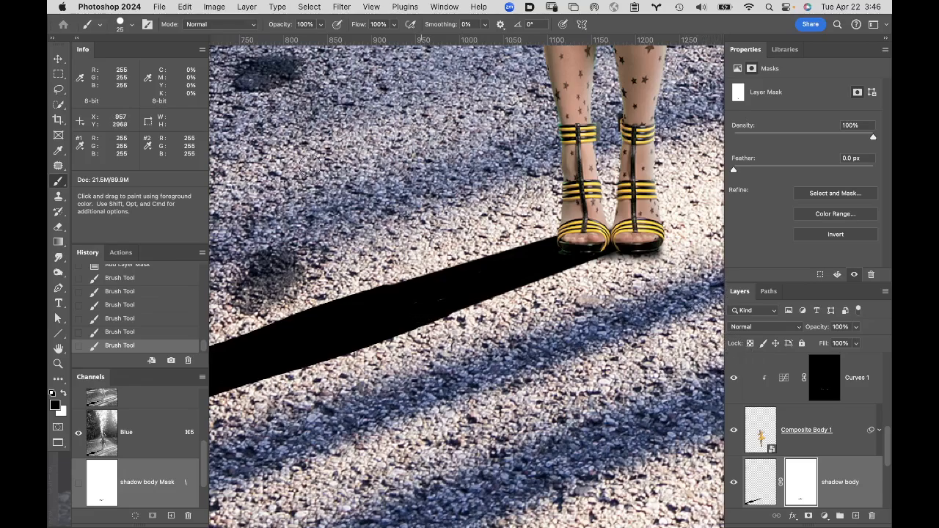
# Step: Take a history snapshot of the full document, and apply the shadow body layer's mask to the layer
pyautogui.keyDown('alt'); pyautogui.click(171, 361); pyautogui.keyUp('alt')
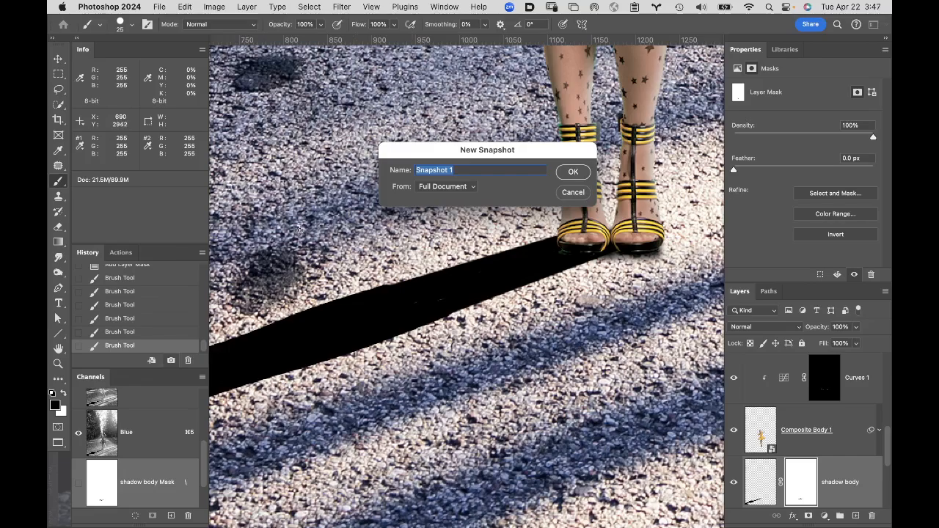
pyautogui.click(574, 172)
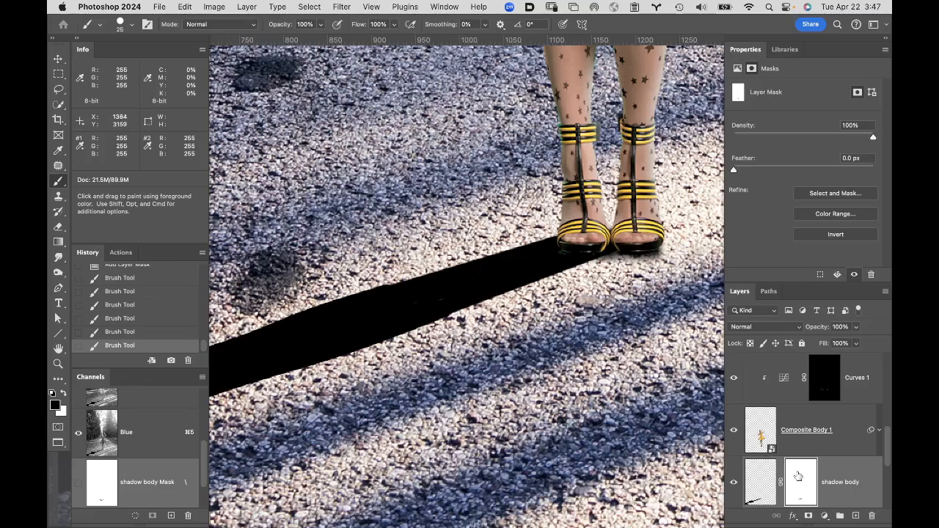
pyautogui.moveTo(815, 480); pyautogui.dragTo(871, 518)
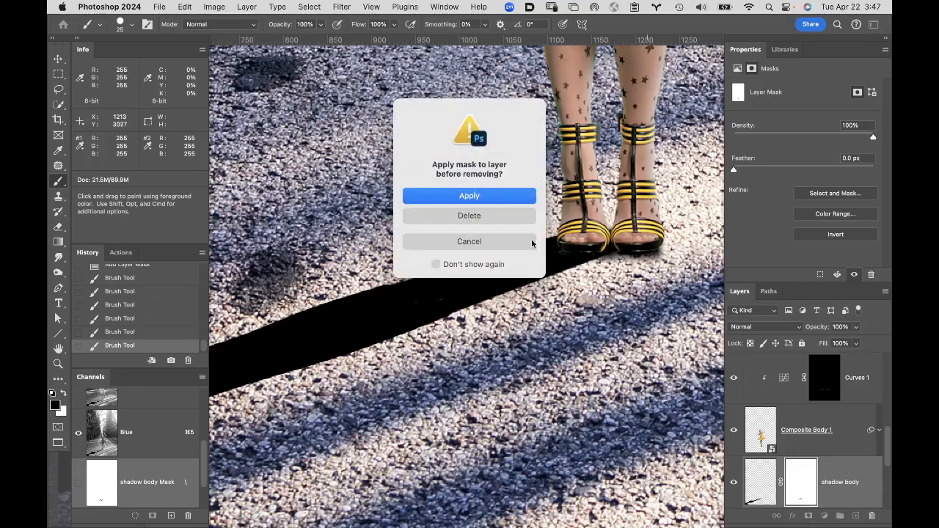
pyautogui.click(506, 196)
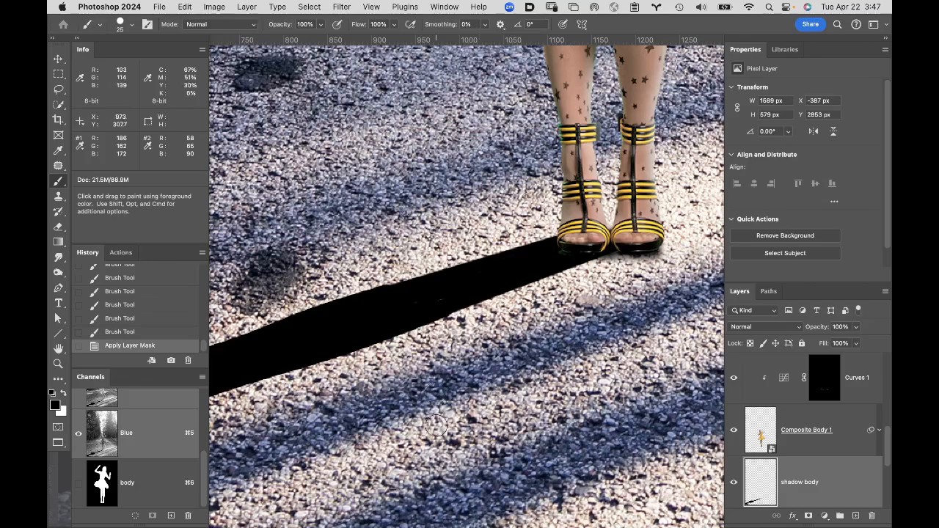
# Step: Soften the shadow body layer with a Motion Blur at an angle of -59° and a distance of 23 pixels
pyautogui.click(342, 6)
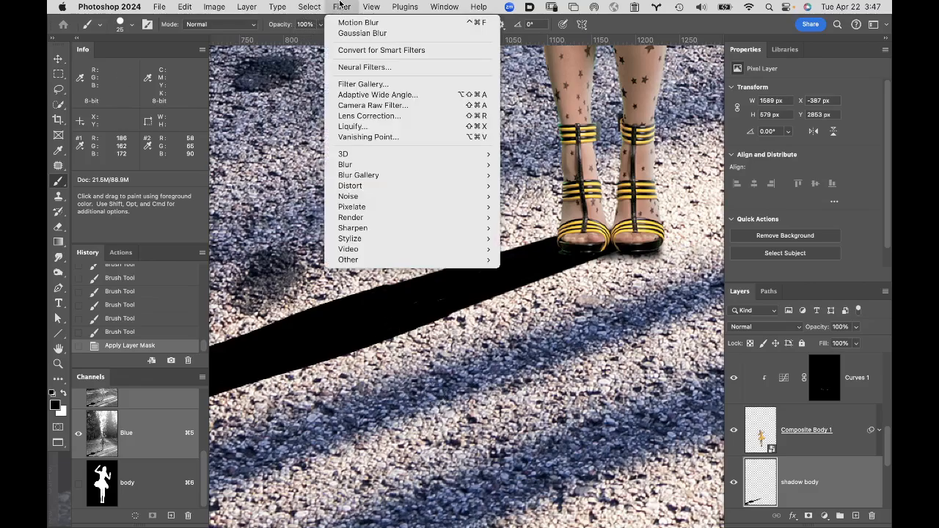
pyautogui.moveTo(362, 180)
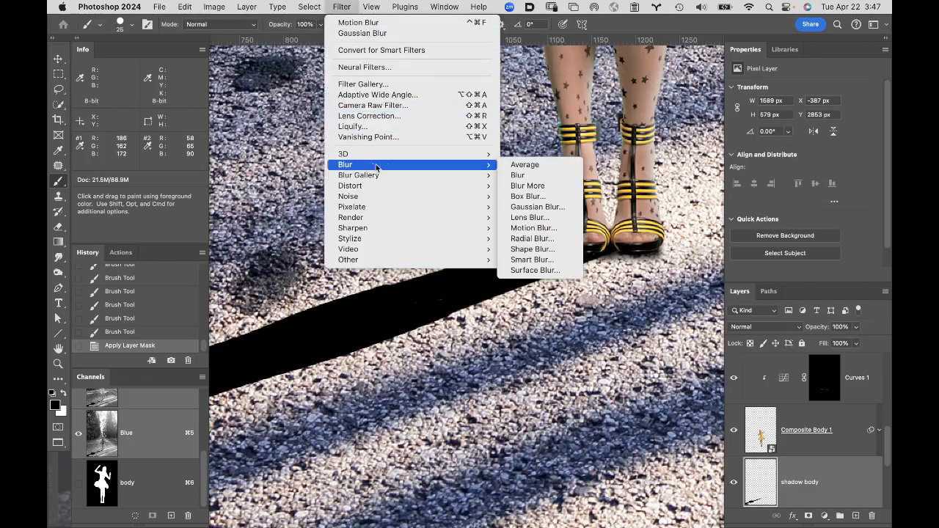
pyautogui.click(556, 226)
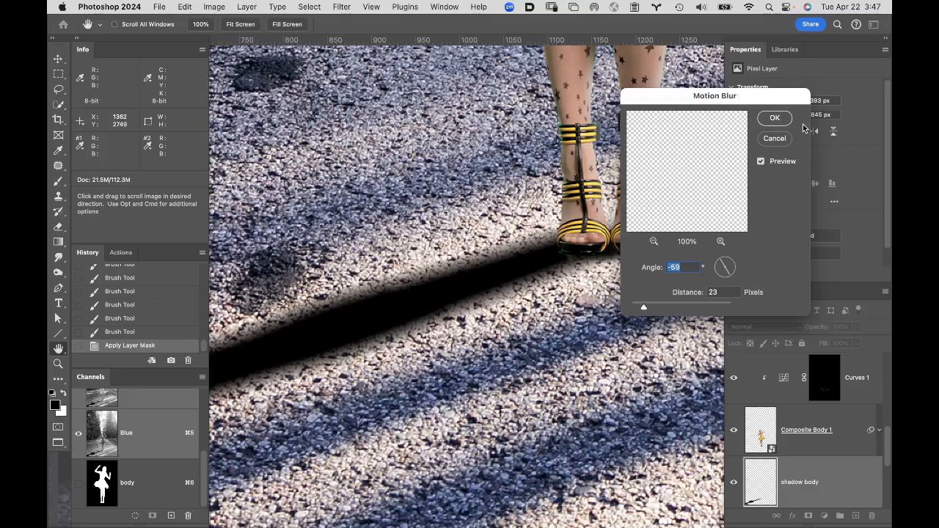
pyautogui.press('Return')
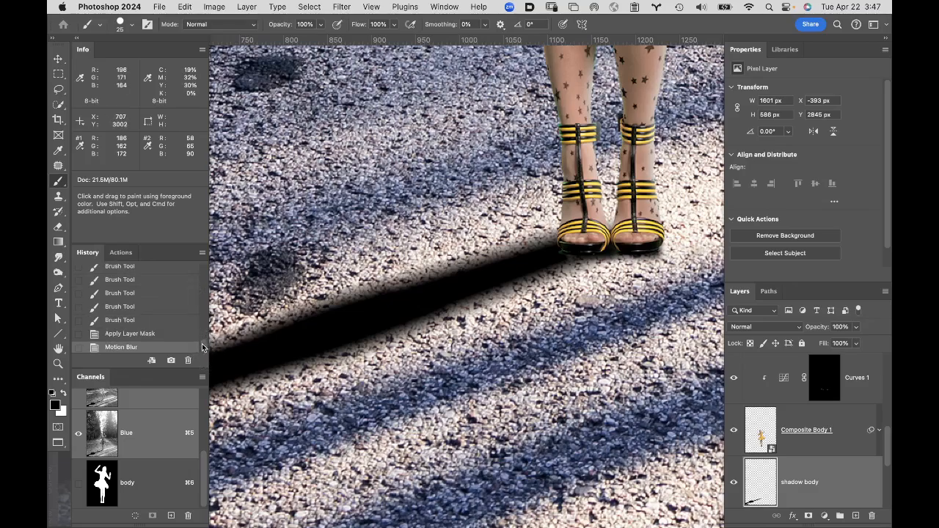
# Step: Set Snapshot 1 as the source state for the History Brush and bring the whole leg shadow into view
pyautogui.moveTo(203, 340); pyautogui.dragTo(206, 271)
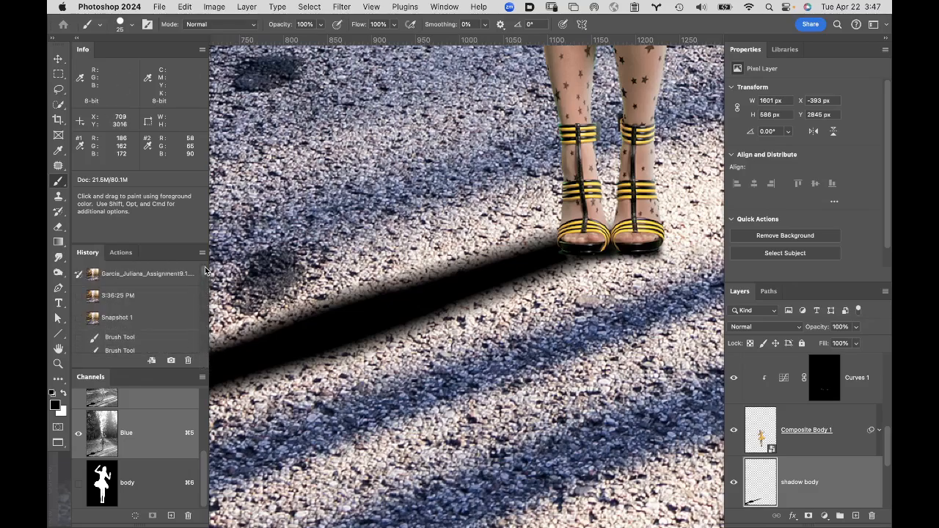
pyautogui.click(79, 318)
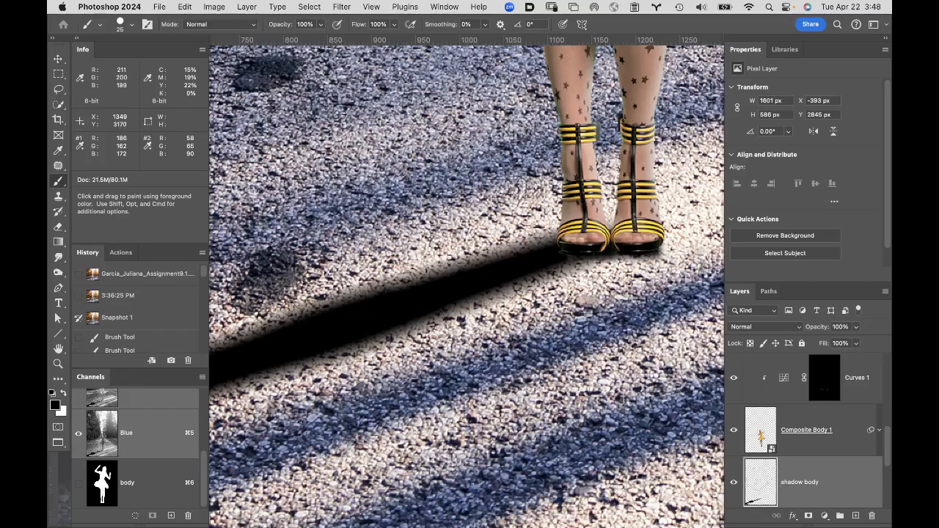
pyautogui.press('super+space')
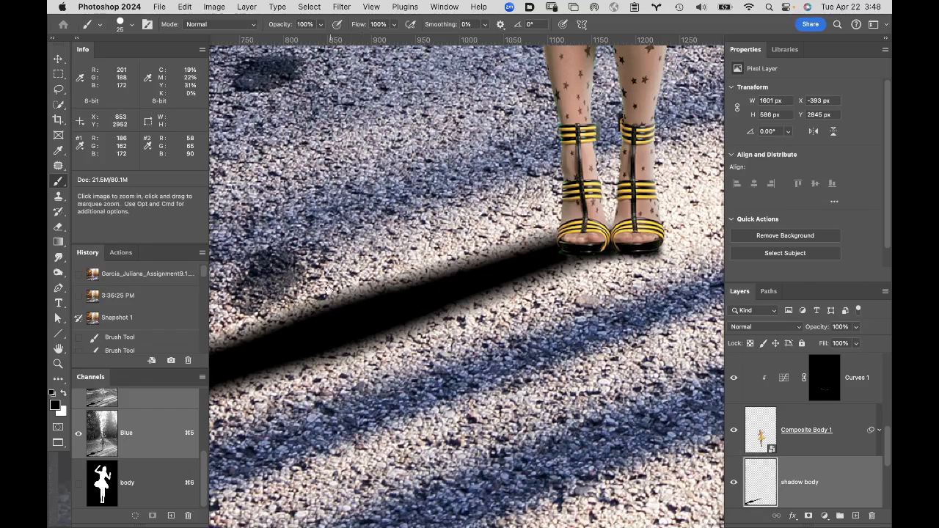
pyautogui.press('alt')
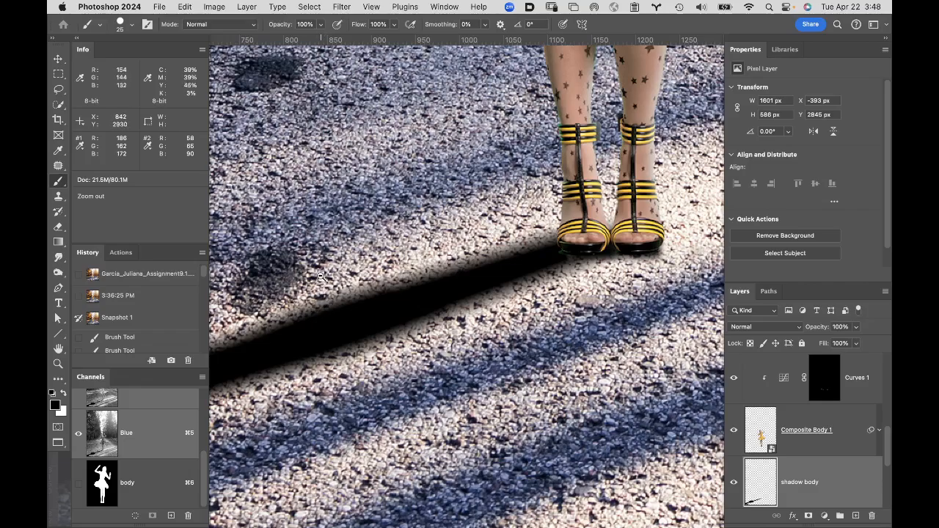
pyautogui.keyDown('alt'); pyautogui.click(320, 276); pyautogui.keyUp('alt')
pyautogui.keyDown('alt'); pyautogui.click(311, 274); pyautogui.keyUp('alt')
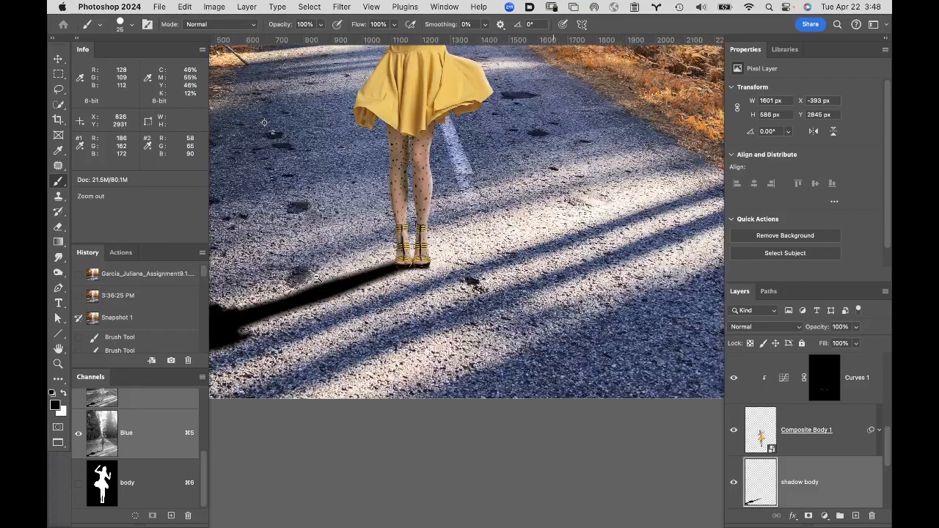
pyautogui.moveTo(321, 250); pyautogui.dragTo(428, 227)
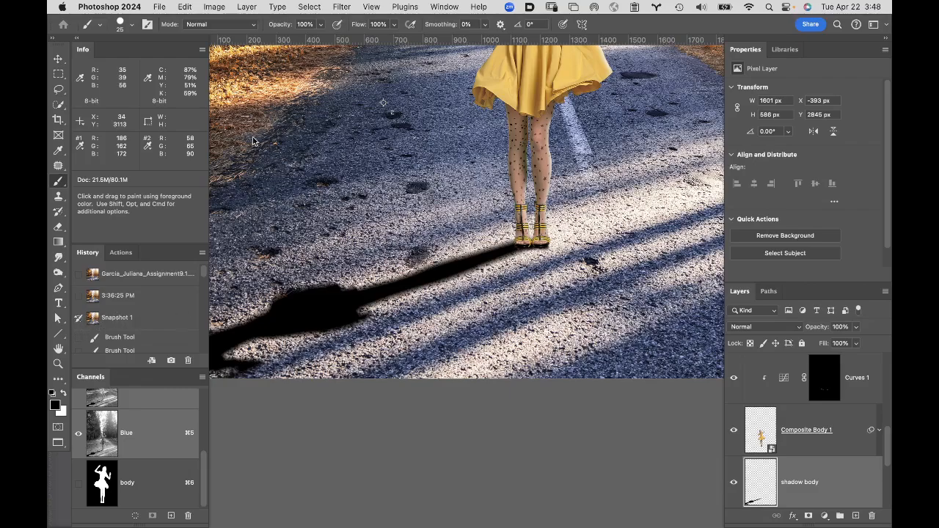
pyautogui.click(184, 7)
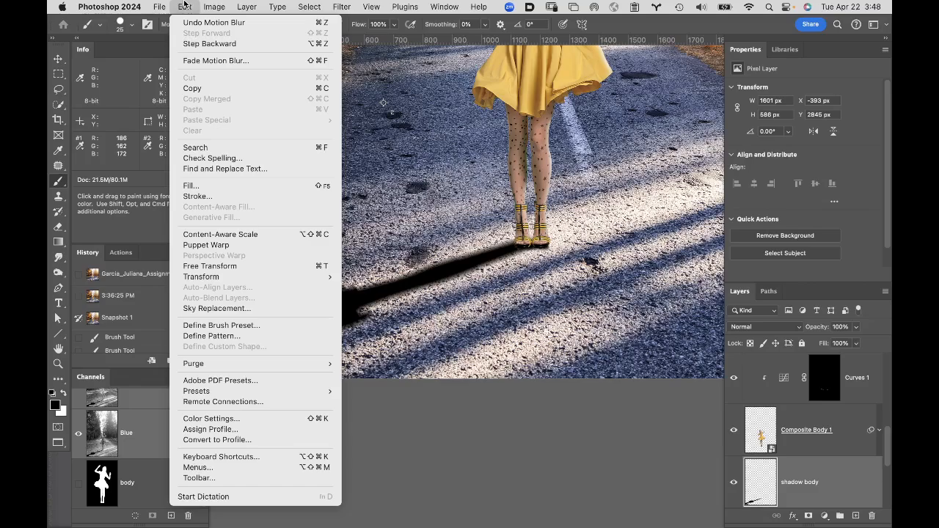
pyautogui.click(215, 188)
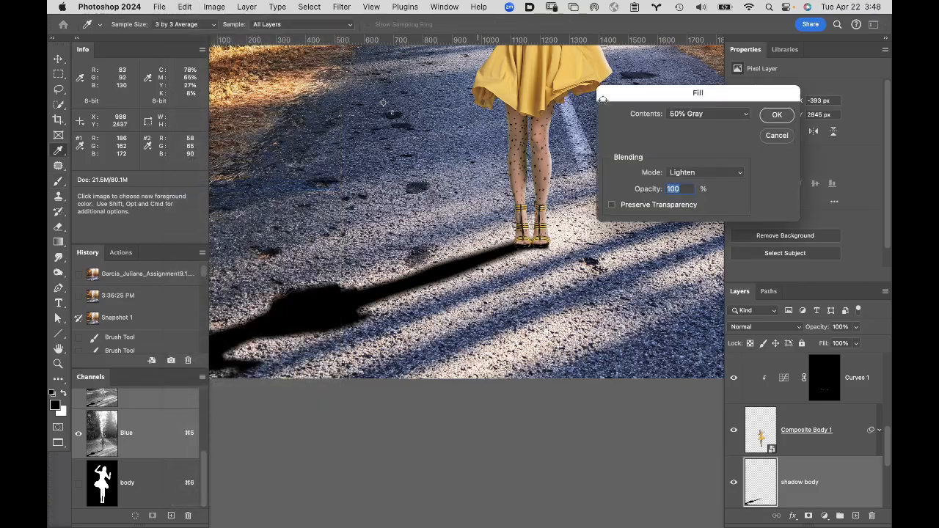
pyautogui.click(724, 114)
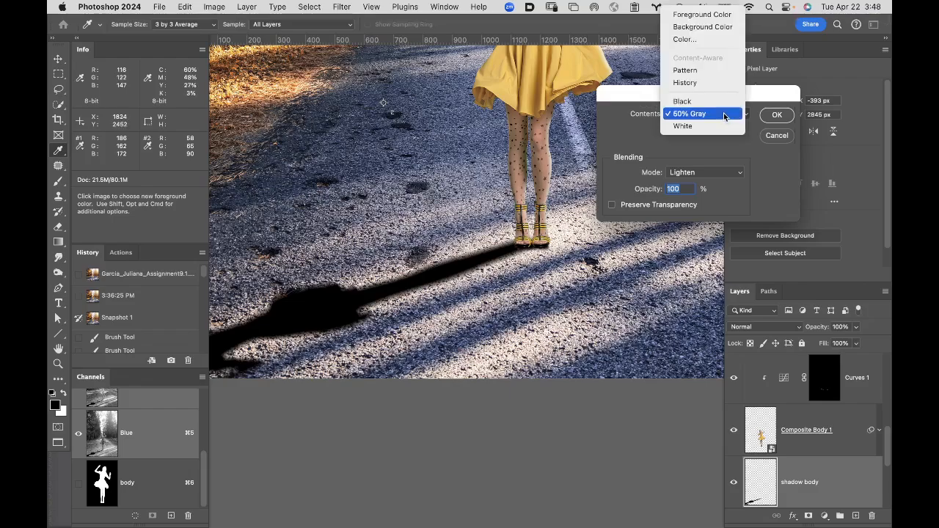
pyautogui.click(775, 135)
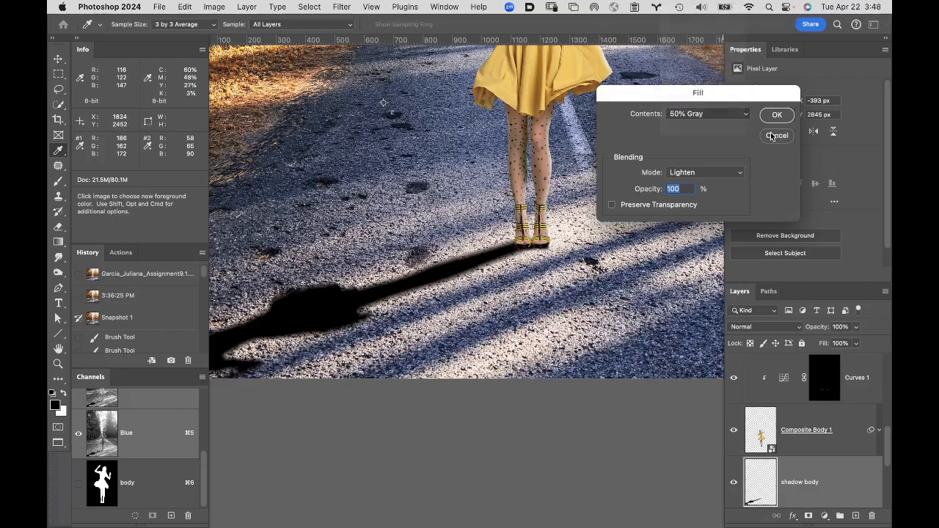
pyautogui.click(776, 135)
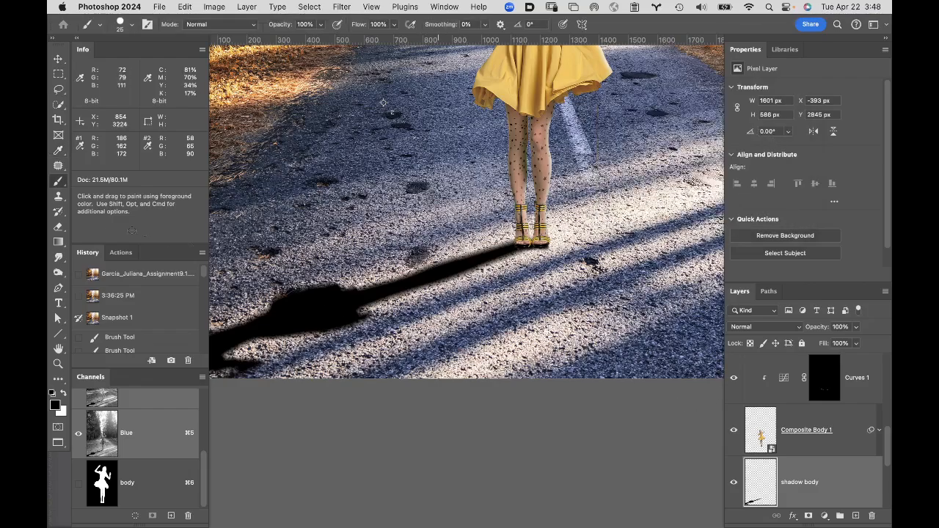
# Step: Switch to the History Brush and set its blending mode to Normal
pyautogui.click(58, 209)
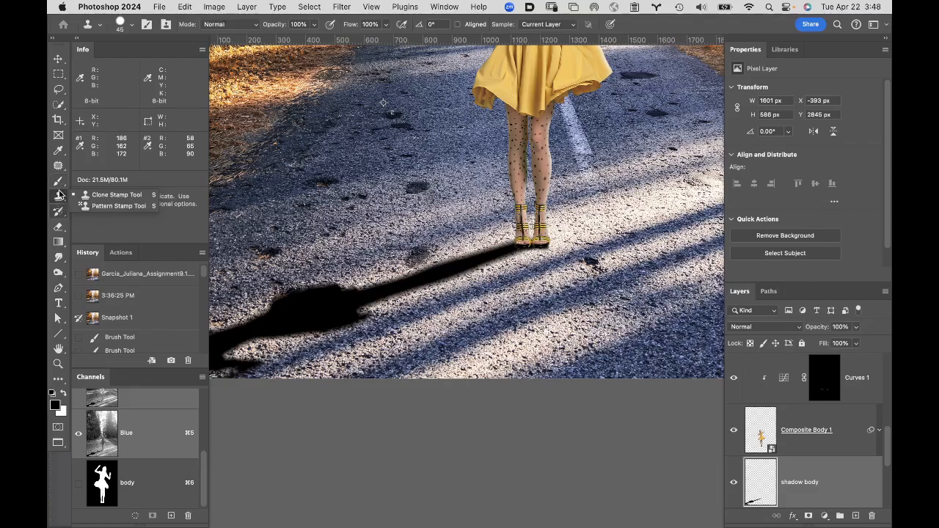
pyautogui.click(59, 212)
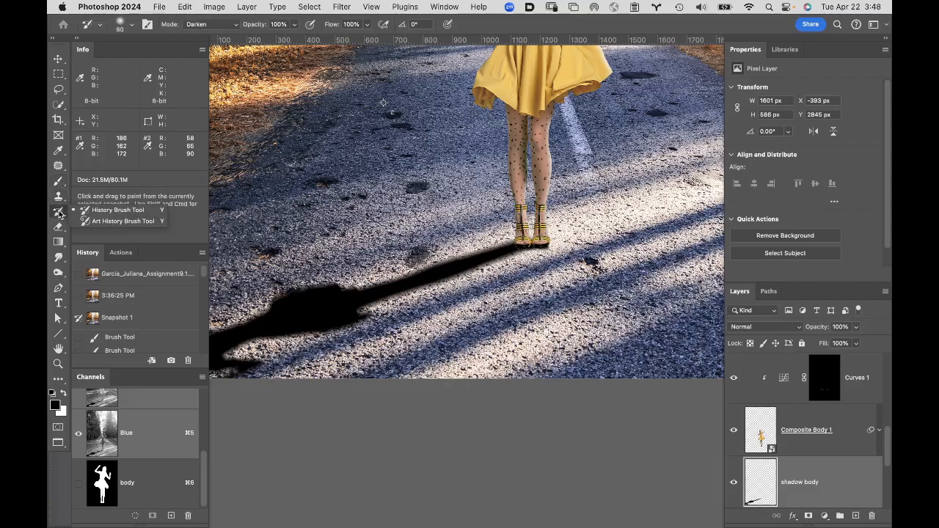
pyautogui.click(94, 212)
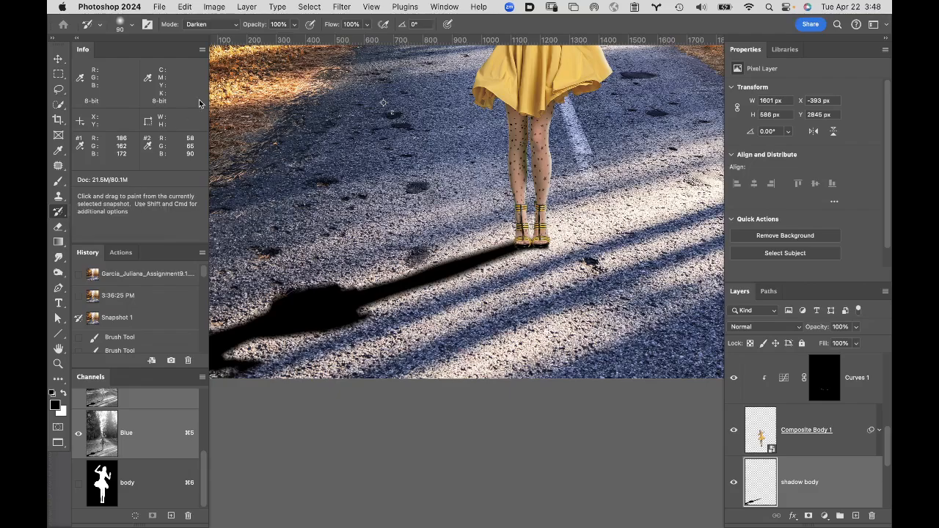
pyautogui.click(212, 26)
pyautogui.click(214, 11)
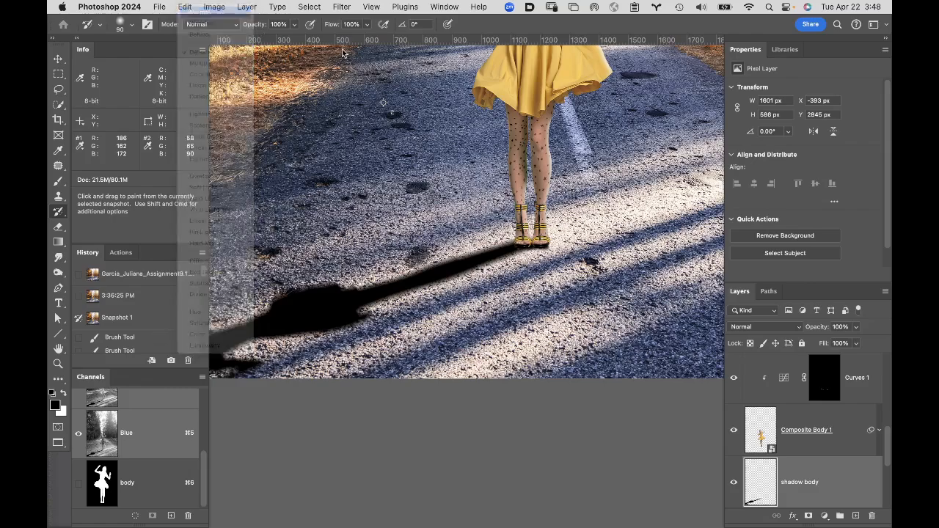
# Step: Try restoring the sharp shadow beside the shoes with a larger History Brush at 6% flow, and undo the last stroke
pyautogui.moveTo(335, 28); pyautogui.dragTo(304, 26)
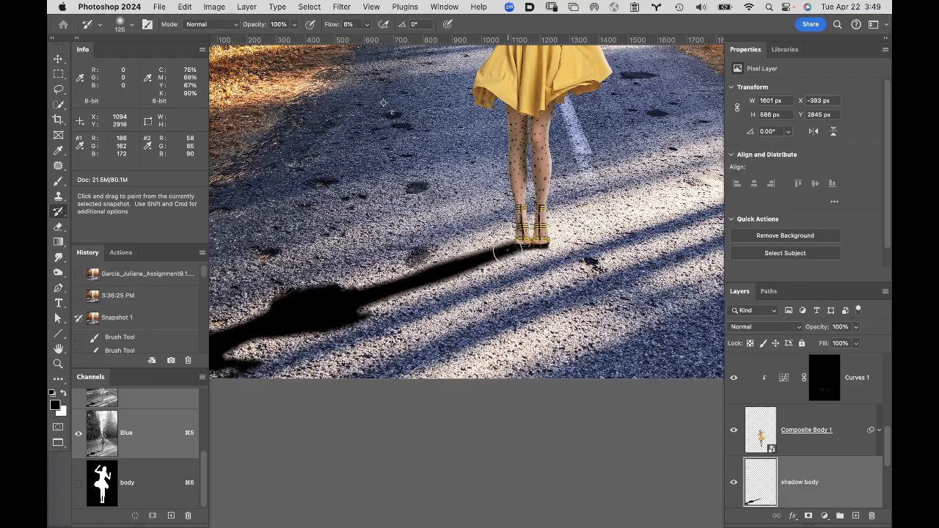
pyautogui.press(']')
pyautogui.press(']')
pyautogui.press(']')
pyautogui.press(']')
pyautogui.moveTo(527, 248)
pyautogui.mouseDown()
pyautogui.moveTo(501, 253)
pyautogui.moveTo(542, 258)
pyautogui.mouseUp()
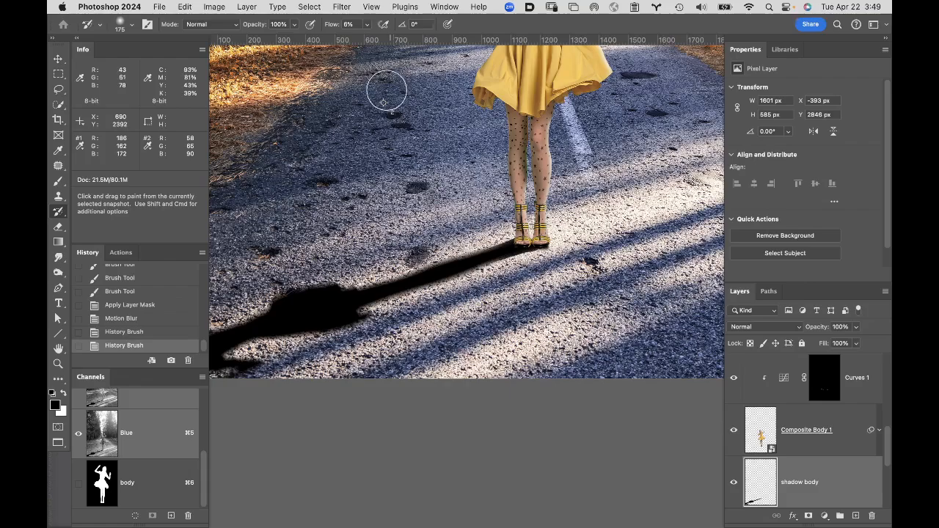
pyautogui.press('super+z')
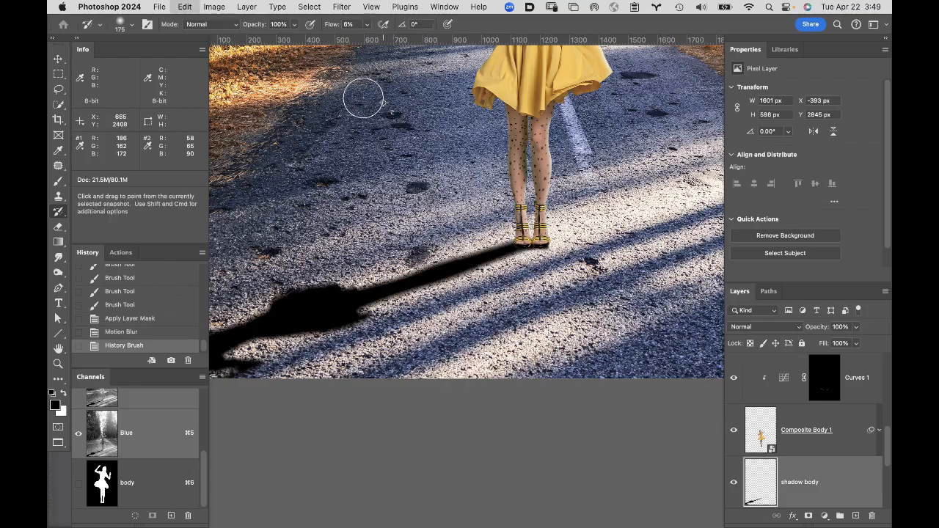
# Step: Set the History Brush flow to 1% and paint the sharper shadow back in where it meets the shoes
pyautogui.click(332, 25)
pyautogui.write('1')
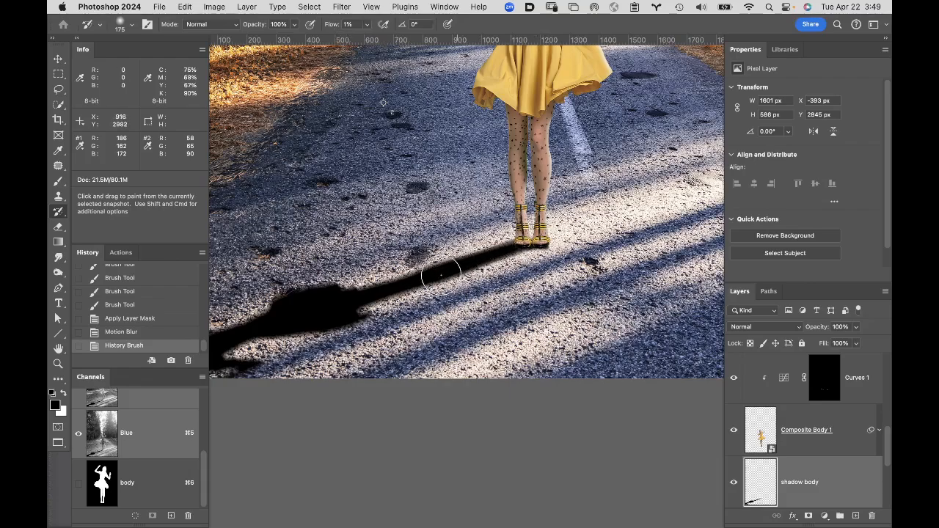
pyautogui.moveTo(508, 248); pyautogui.dragTo(528, 224)
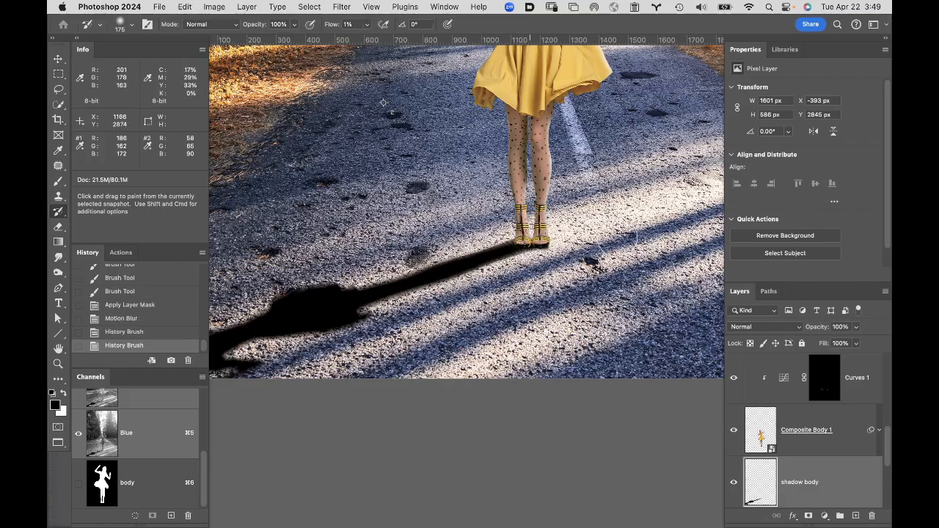
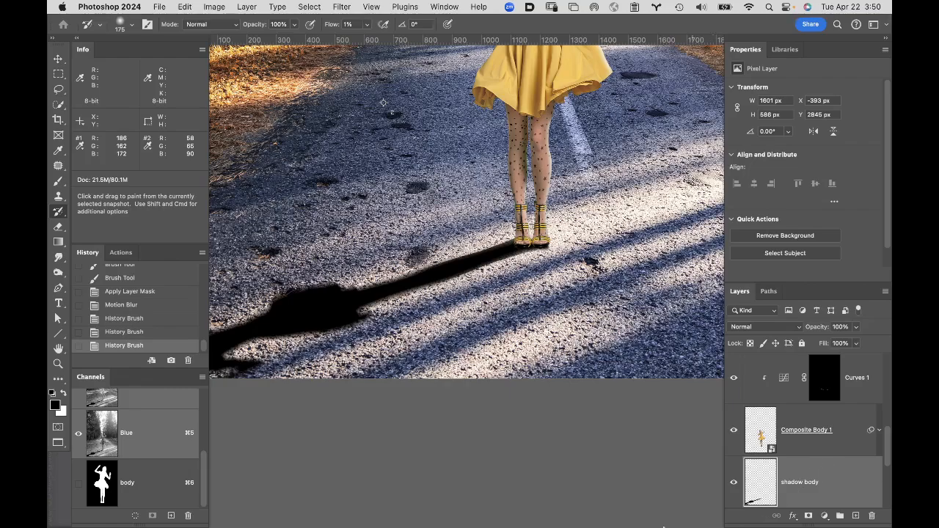
# Step: Switch to Google Chrome and quit it
pyautogui.moveTo(253, 526)
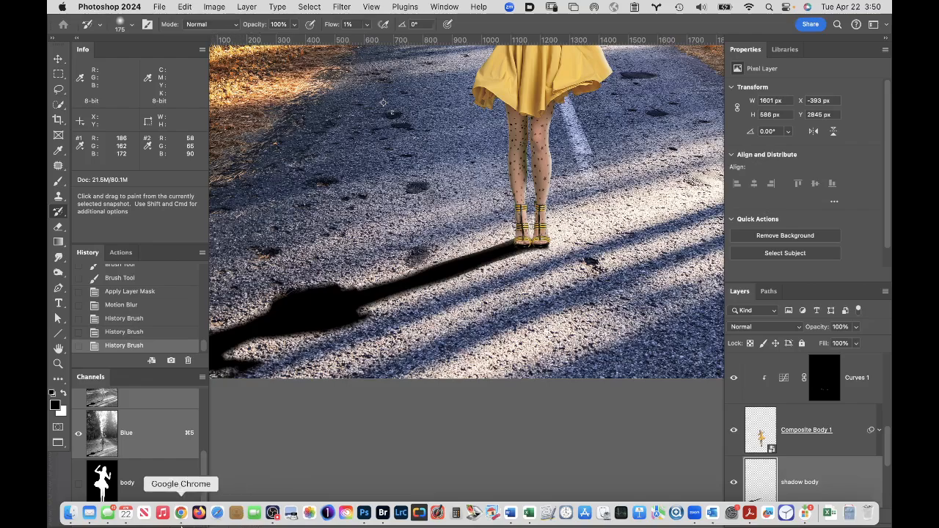
pyautogui.click(180, 520)
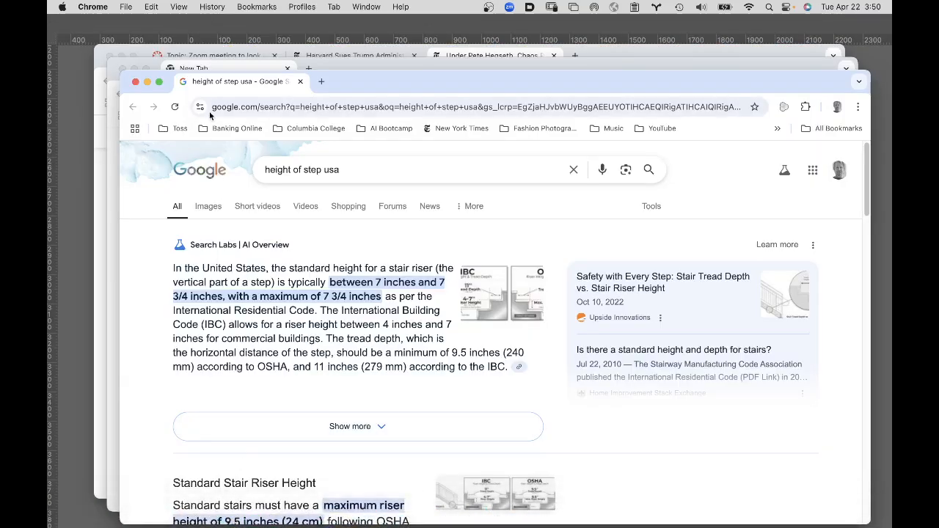
pyautogui.press('super+q')
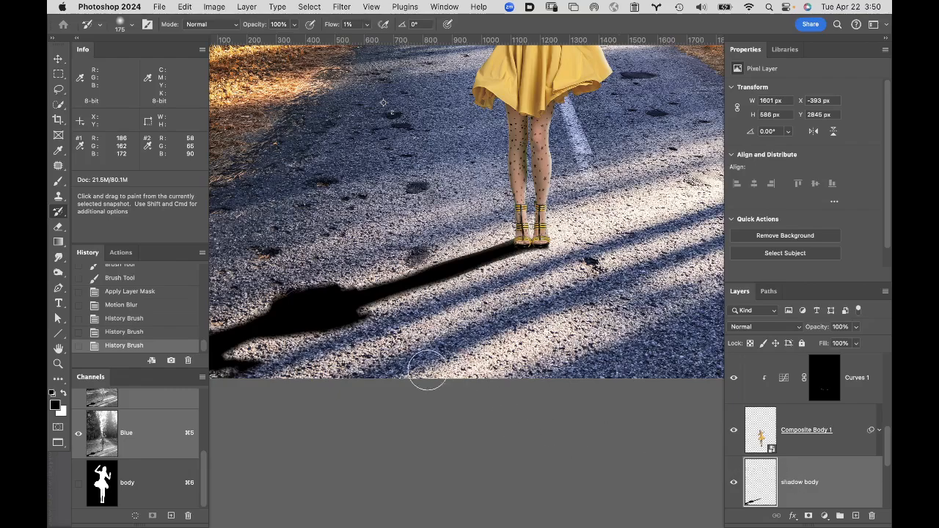
# Step: Save the composite as a new Photoshop file in the same folder, named with the account owner's surname
pyautogui.click(160, 7)
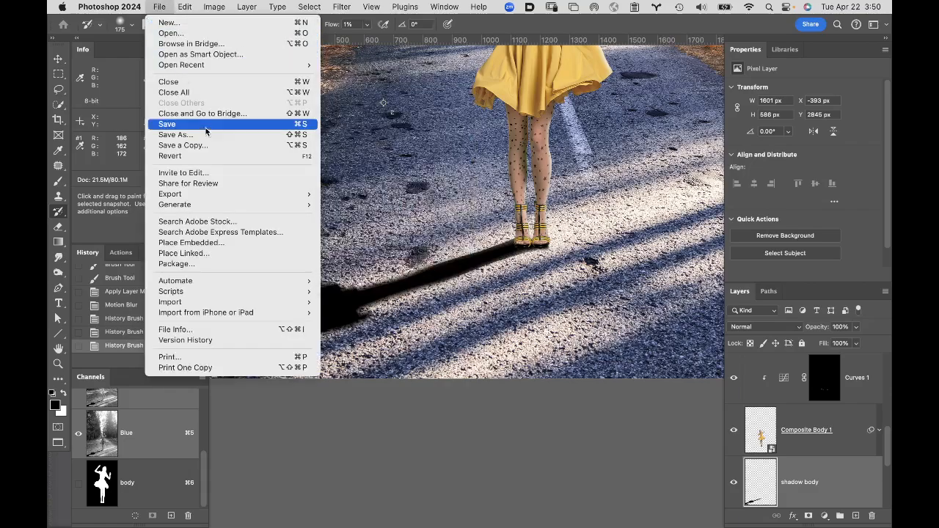
pyautogui.click(243, 138)
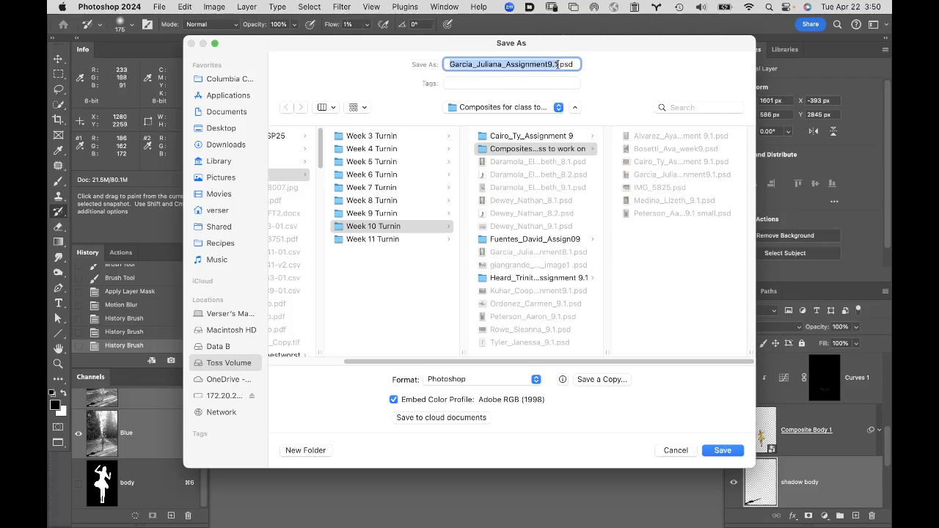
pyautogui.press('BackSpace')
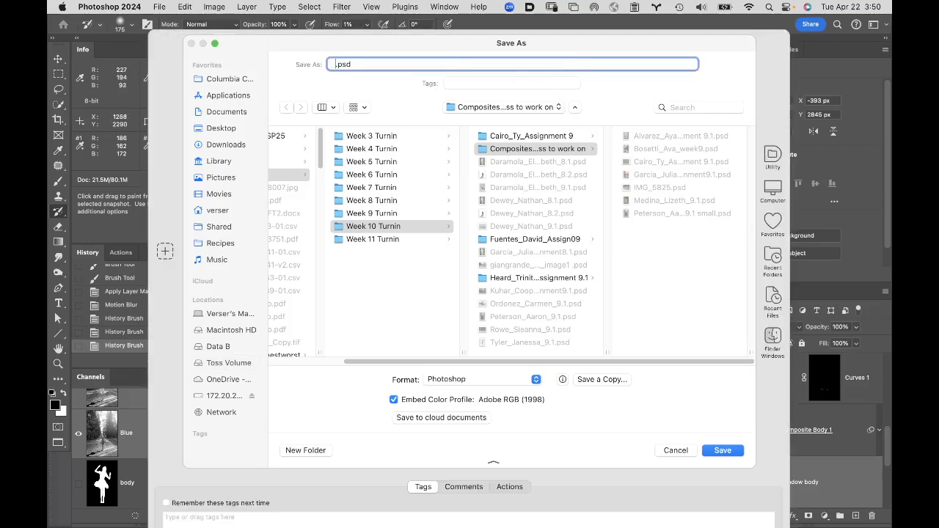
pyautogui.write('verser')
pyautogui.press('Return')
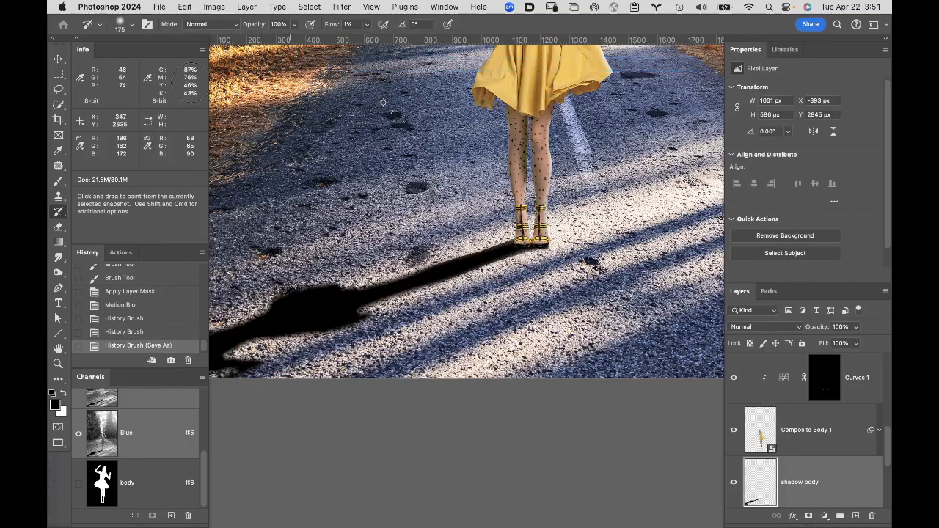
# Step: Quit and relaunch Photoshop, and reopen the recently saved composite
pyautogui.click(107, 4)
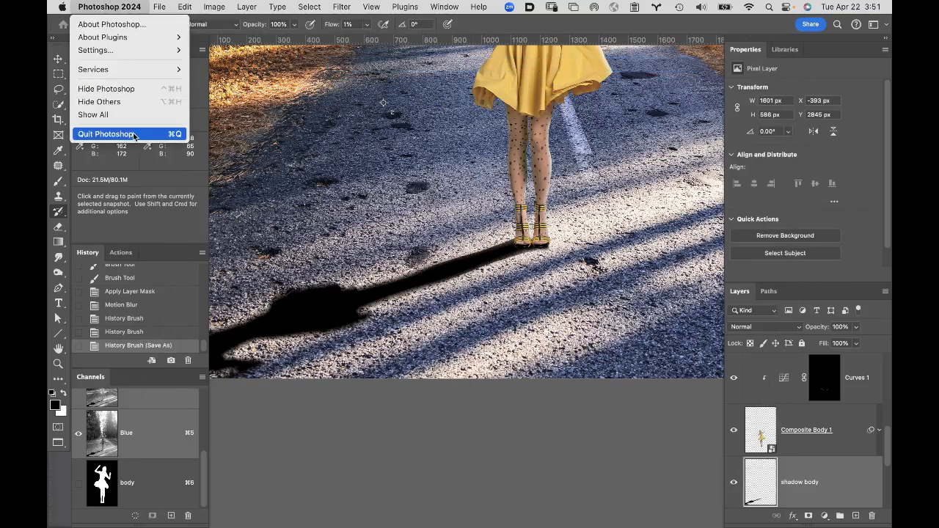
pyautogui.click(320, 204)
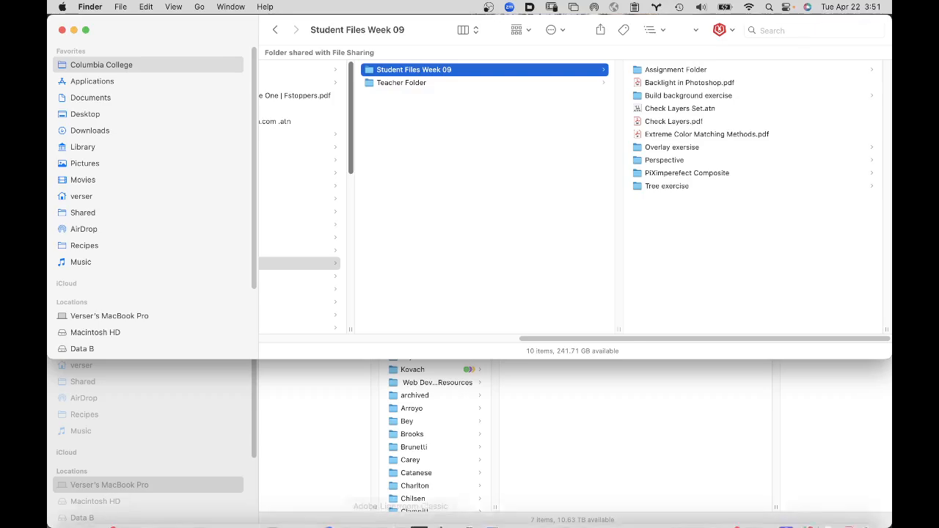
pyautogui.click(370, 516)
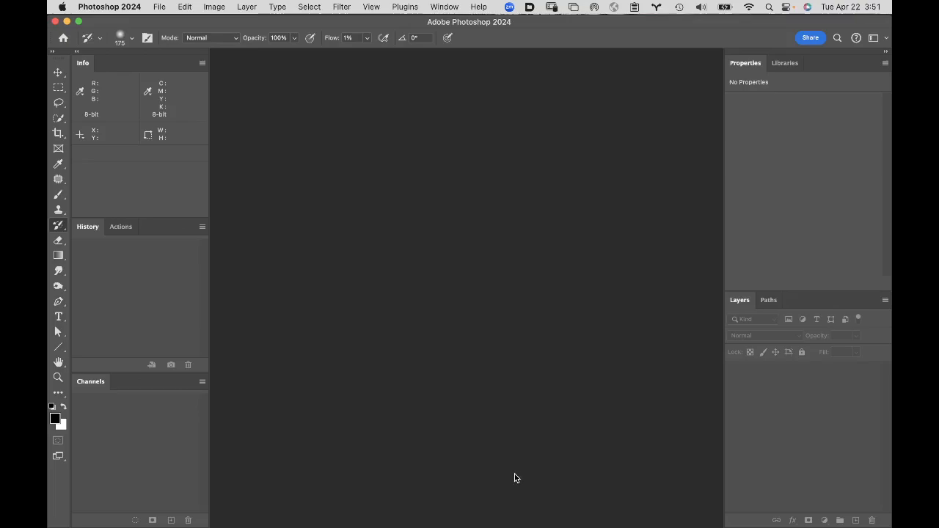
pyautogui.click(159, 7)
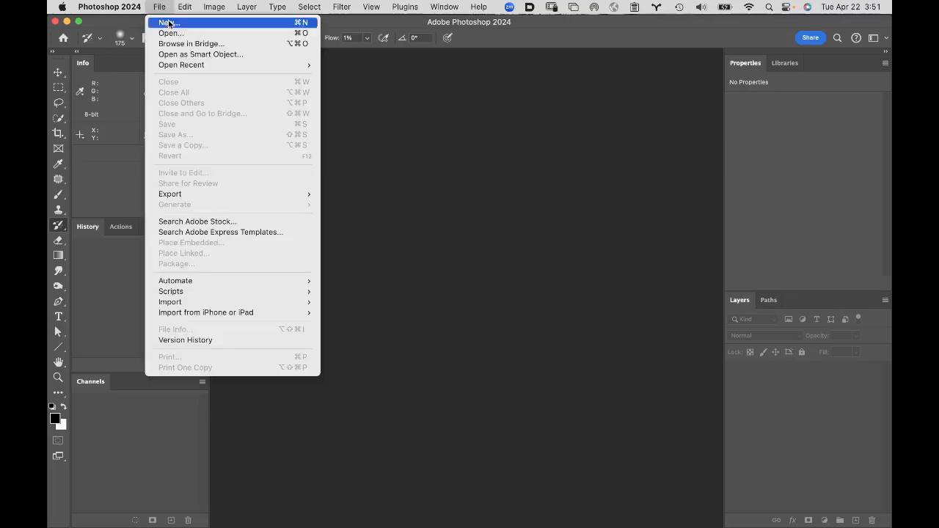
pyautogui.moveTo(196, 68)
pyautogui.click(352, 64)
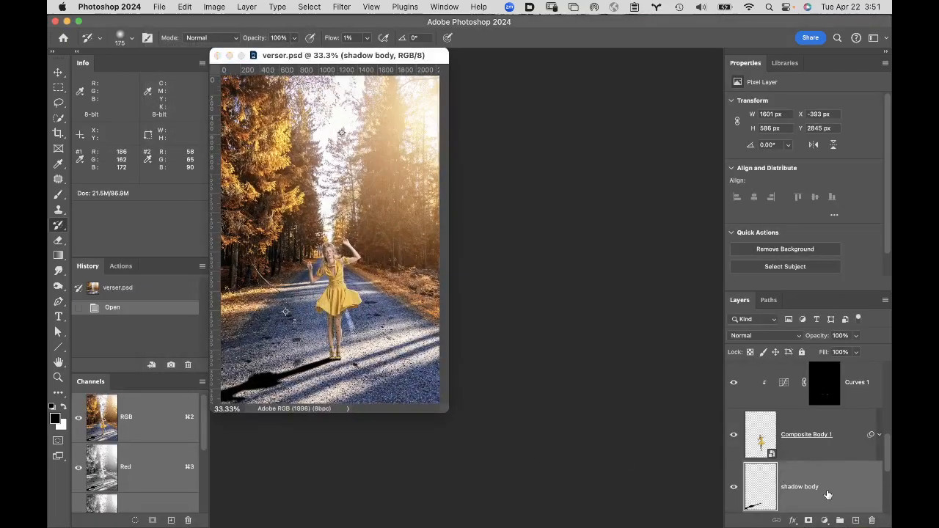
# Step: Load the shadow body layer's outline as a selection and add a Curves adjustment layer masked to it
pyautogui.keyDown('super'); pyautogui.click(288, 370); pyautogui.keyUp('super')
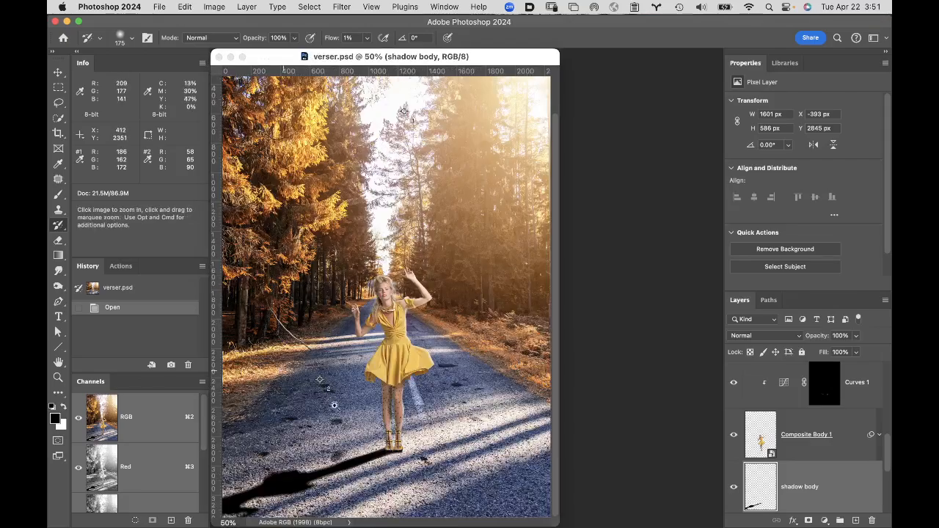
pyautogui.keyDown('super'); pyautogui.click(360, 463); pyautogui.keyUp('super')
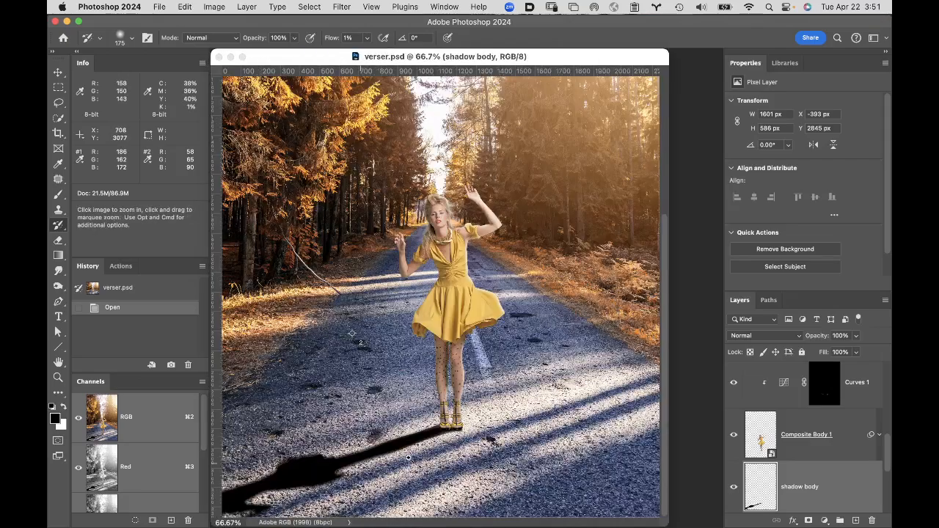
pyautogui.keyDown('super'); pyautogui.click(759, 496); pyautogui.keyUp('super')
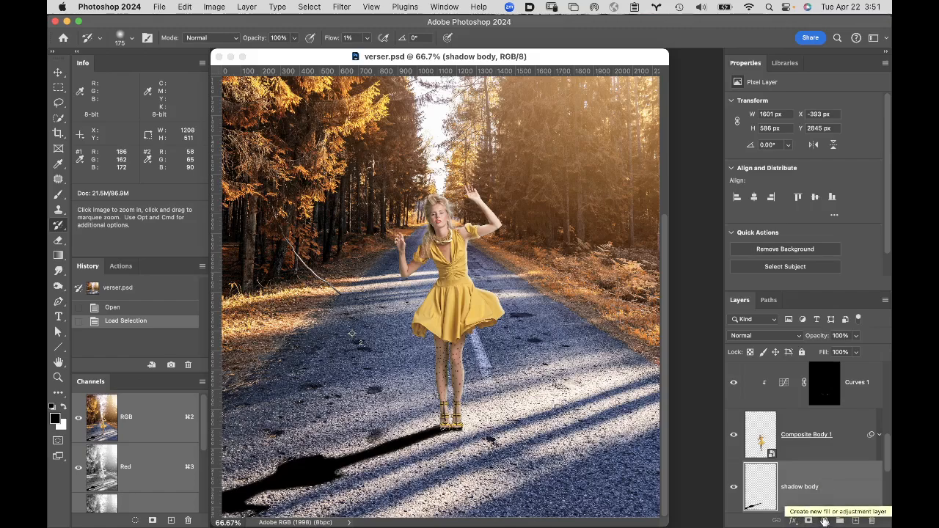
pyautogui.click(823, 520)
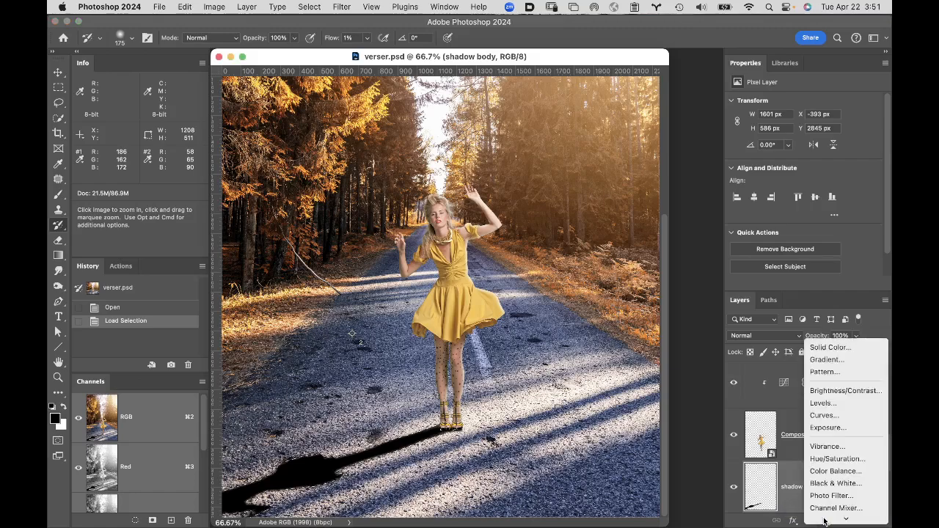
pyautogui.click(823, 416)
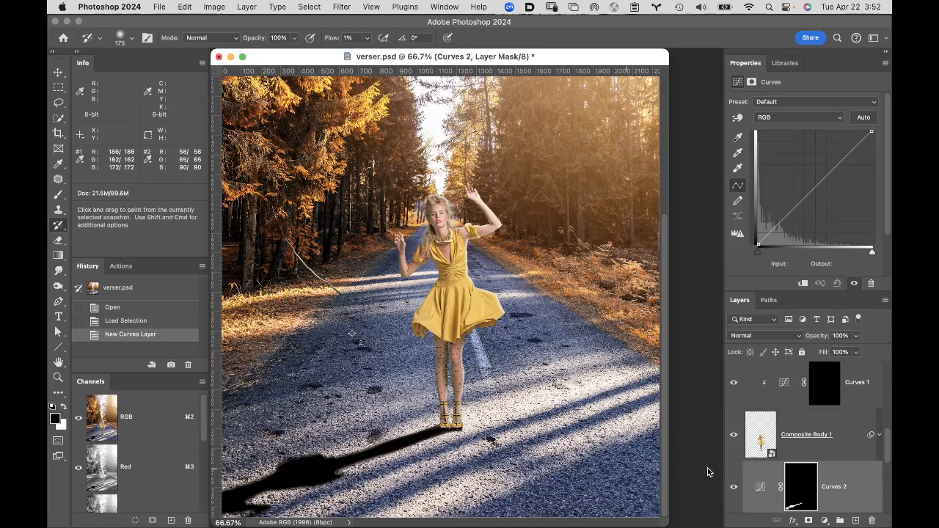
# Step: Replace all existing color samplers with one on the tree shadow on the road and one on the figure's leg shadow
pyautogui.scroll(-2, 843, 480)
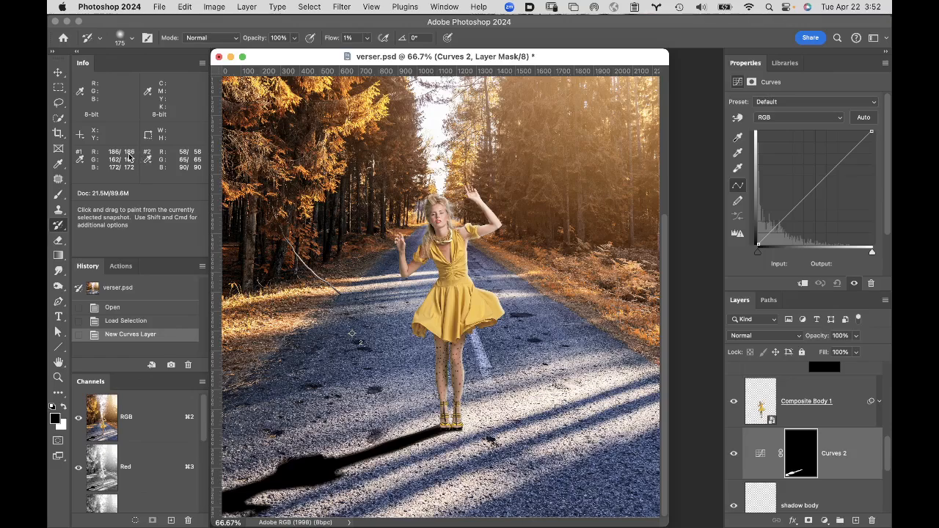
pyautogui.click(59, 164)
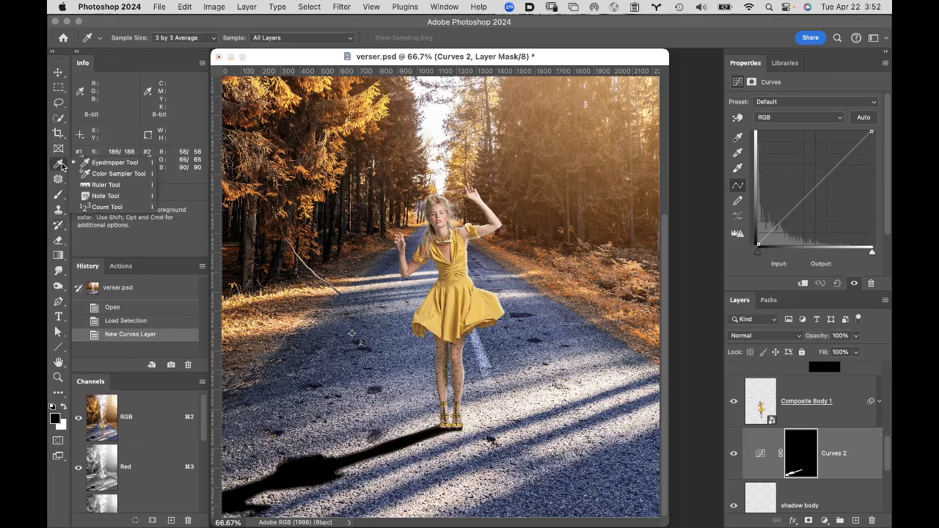
pyautogui.click(110, 176)
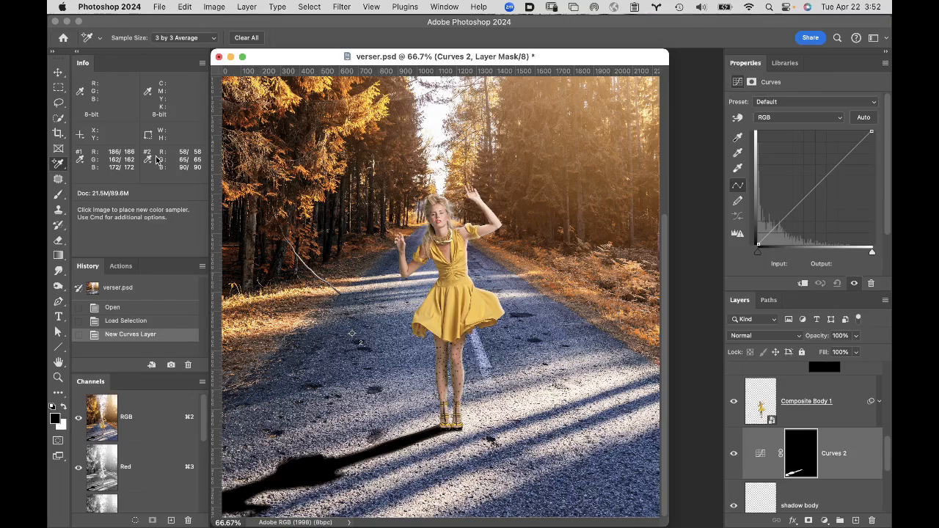
pyautogui.click(248, 37)
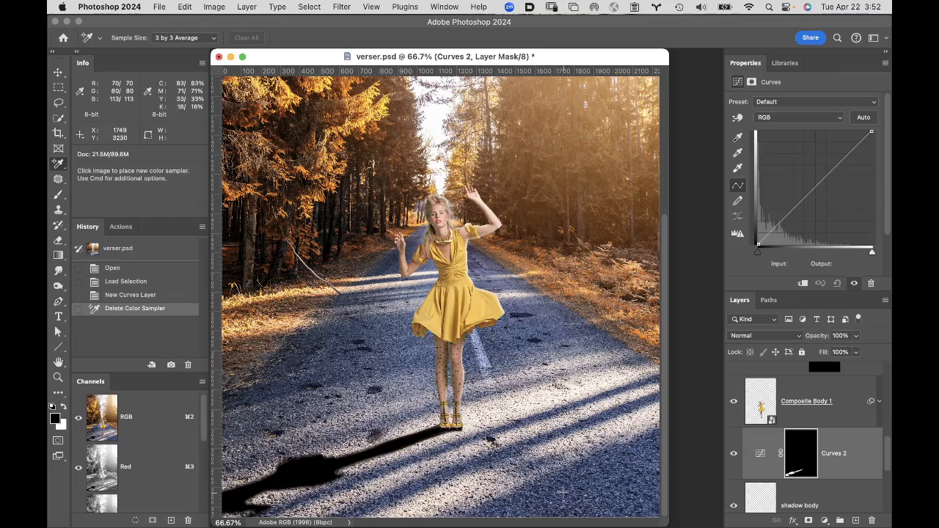
pyautogui.click(402, 465)
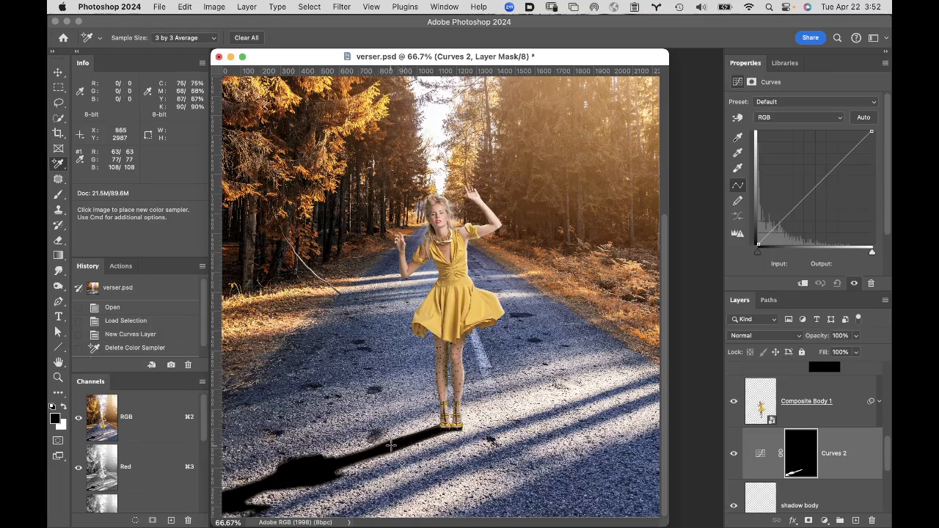
pyautogui.click(391, 445)
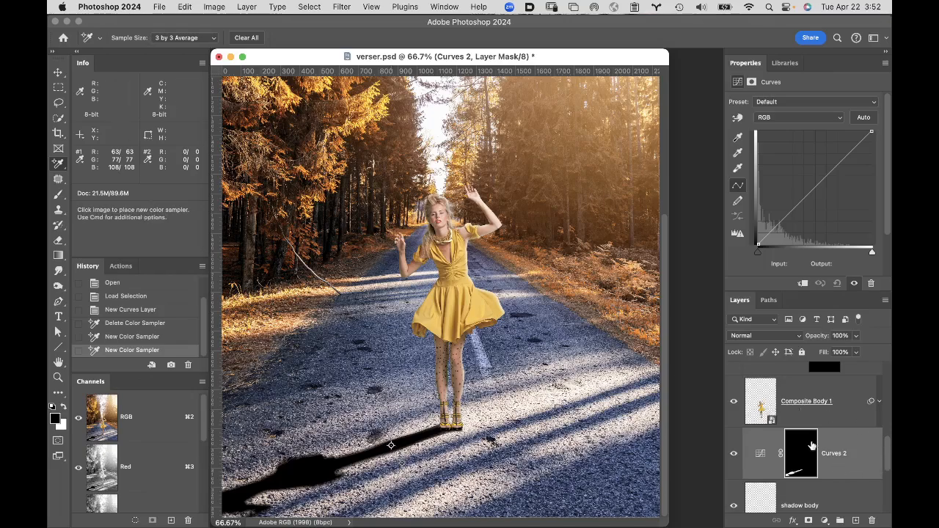
# Step: Hide the shadow body layer beneath the Curves 2 adjustment layer
pyautogui.scroll(-2, 810, 447)
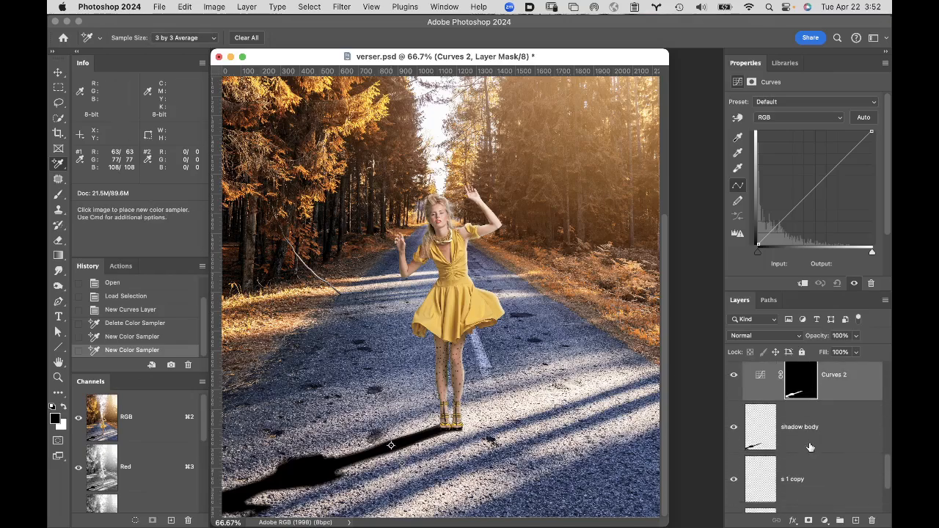
pyautogui.click(734, 434)
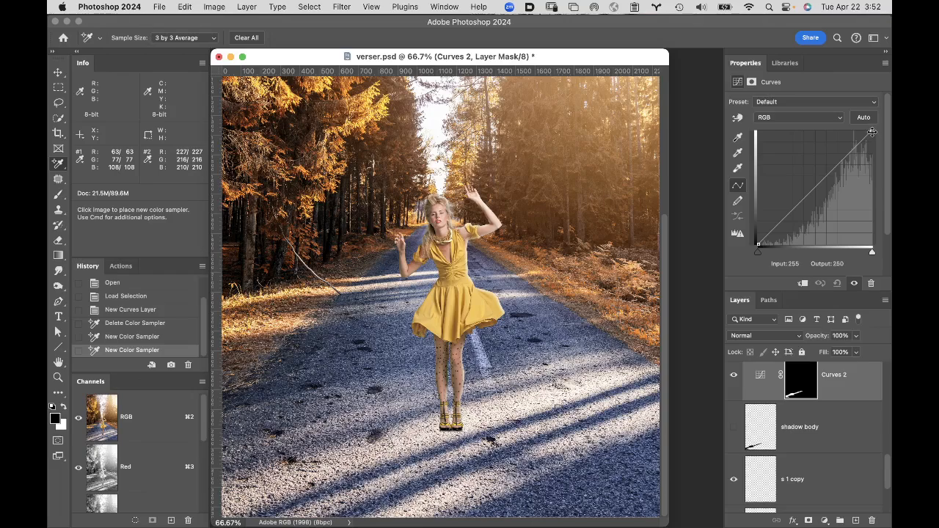
# Step: Lower the white point of the Curves 2 RGB curve to output 131, darkening the figure's shadow on the road
pyautogui.moveTo(871, 131); pyautogui.dragTo(887, 185)
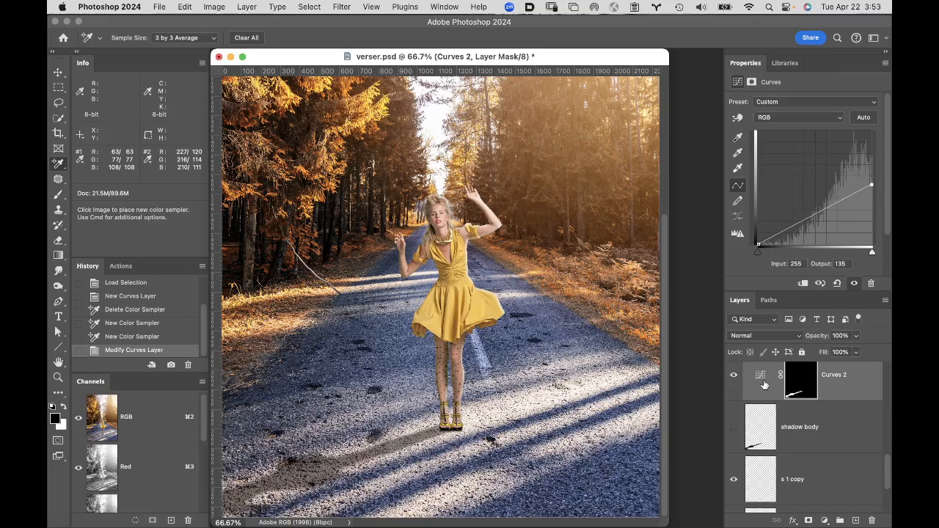
pyautogui.scroll(2, 763, 384)
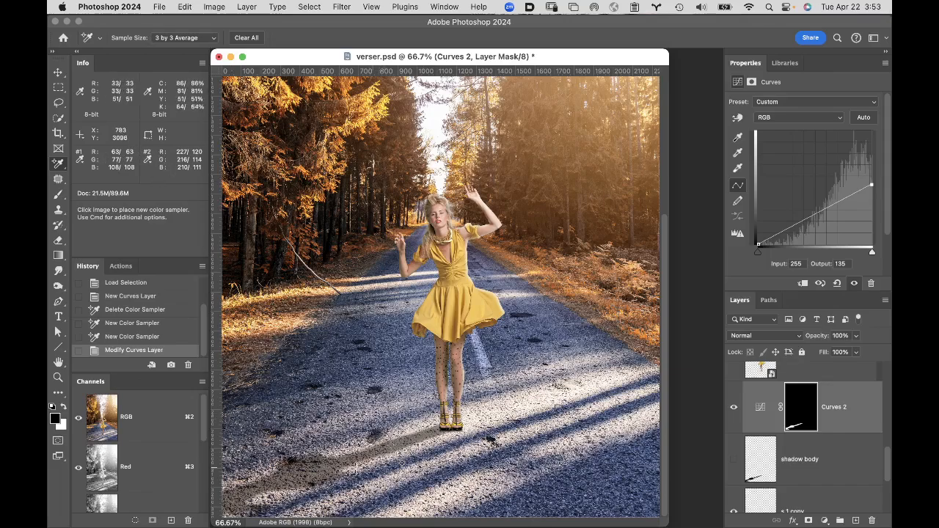
pyautogui.keyDown('alt'); pyautogui.click(372, 415); pyautogui.keyUp('alt')
pyautogui.click(367, 456)
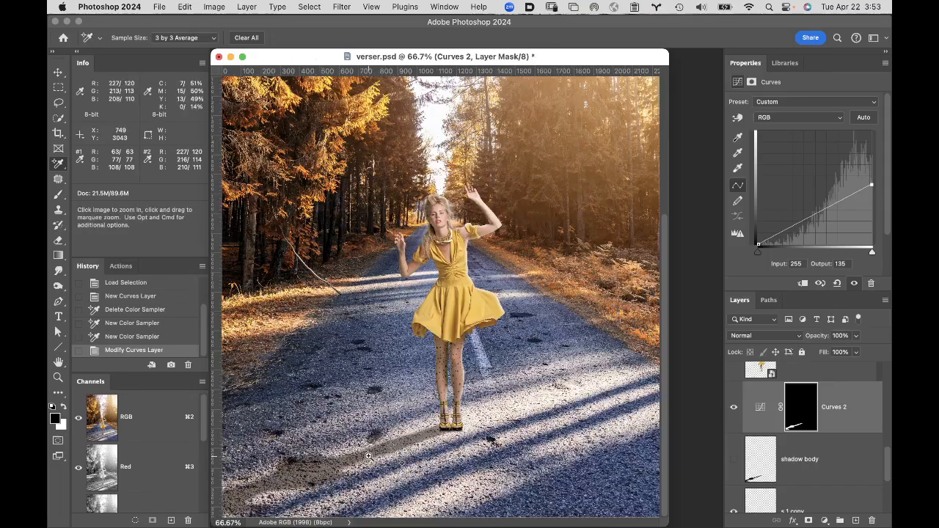
pyautogui.click(370, 459)
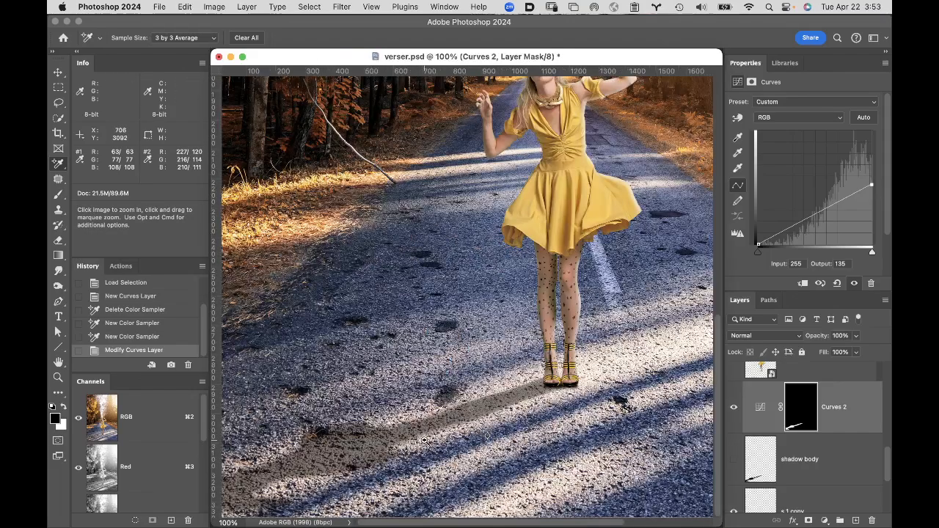
pyautogui.click(425, 440)
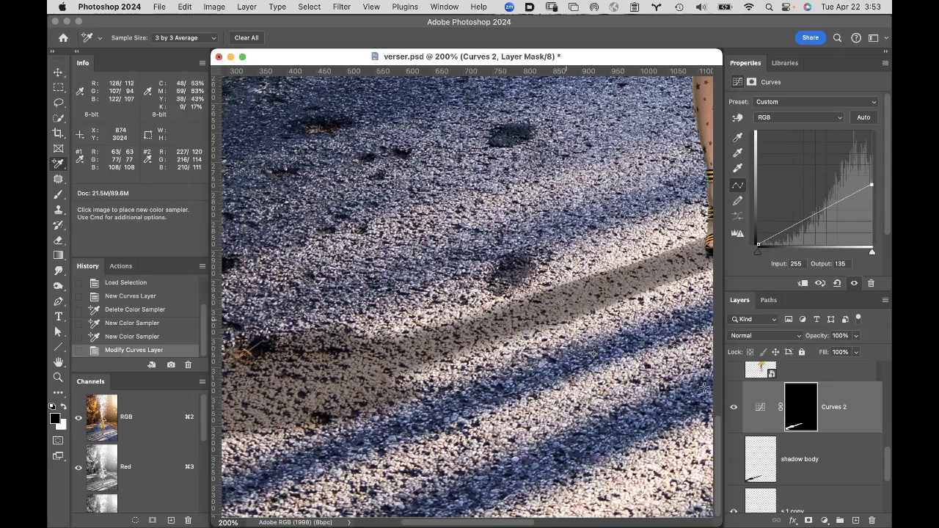
pyautogui.scroll(-3, 819, 472)
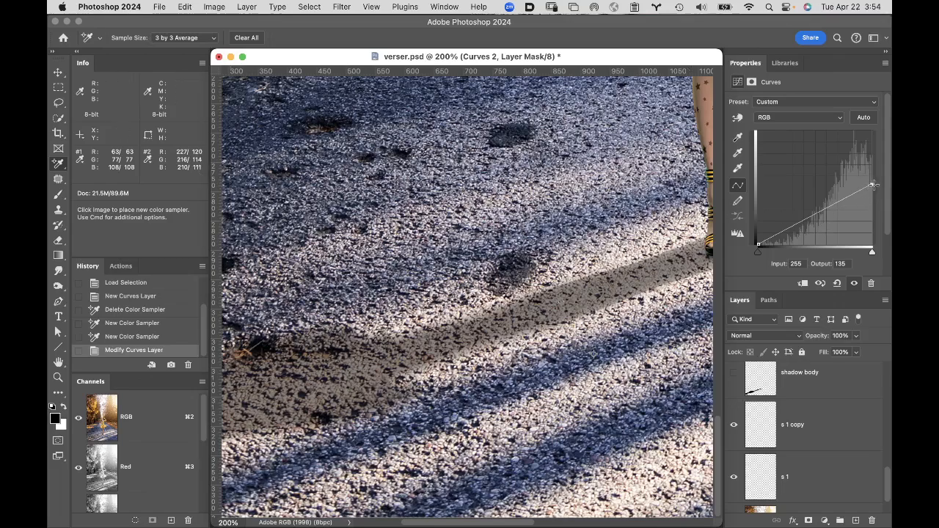
pyautogui.moveTo(873, 185); pyautogui.dragTo(872, 187)
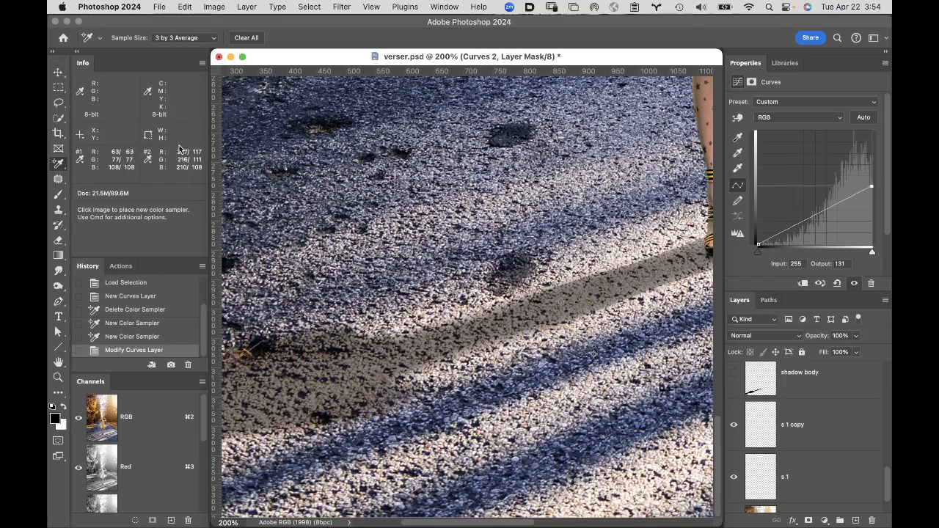
# Step: Lower the white point of the Curves 2 Red curve to output 137
pyautogui.click(810, 118)
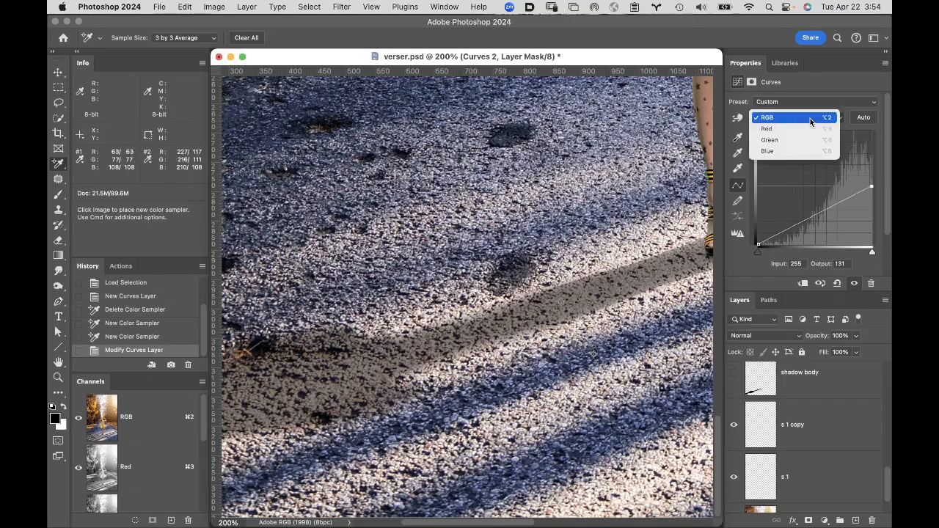
pyautogui.click(806, 127)
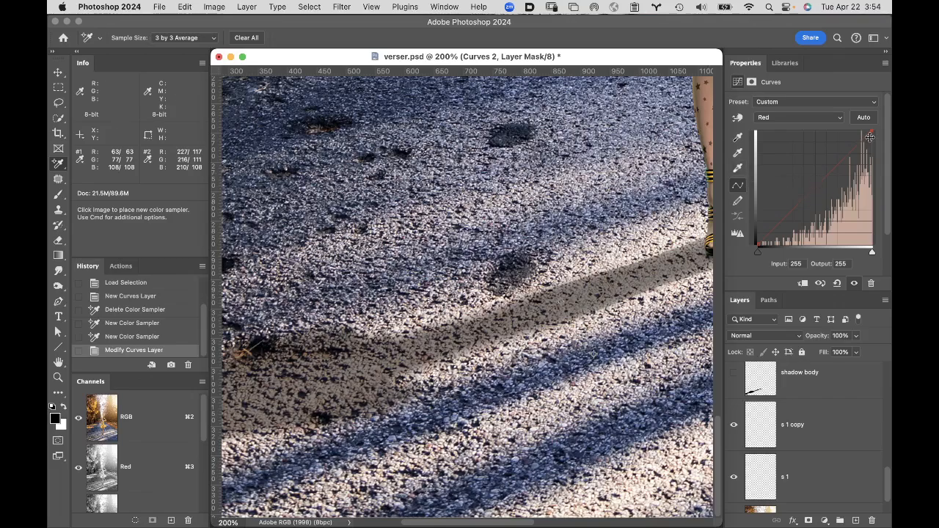
pyautogui.moveTo(872, 130); pyautogui.dragTo(889, 182)
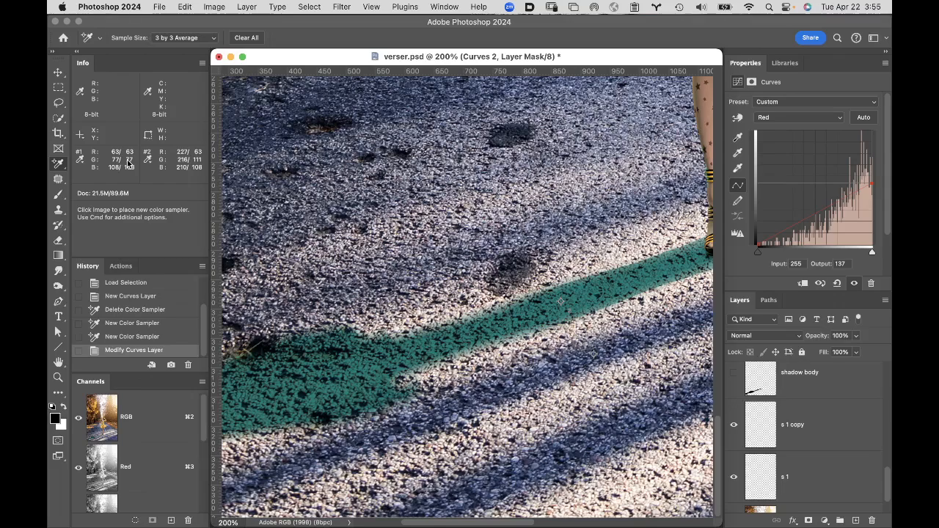
# Step: Lower the white point of the Curves 2 Green curve to output 178
pyautogui.click(785, 121)
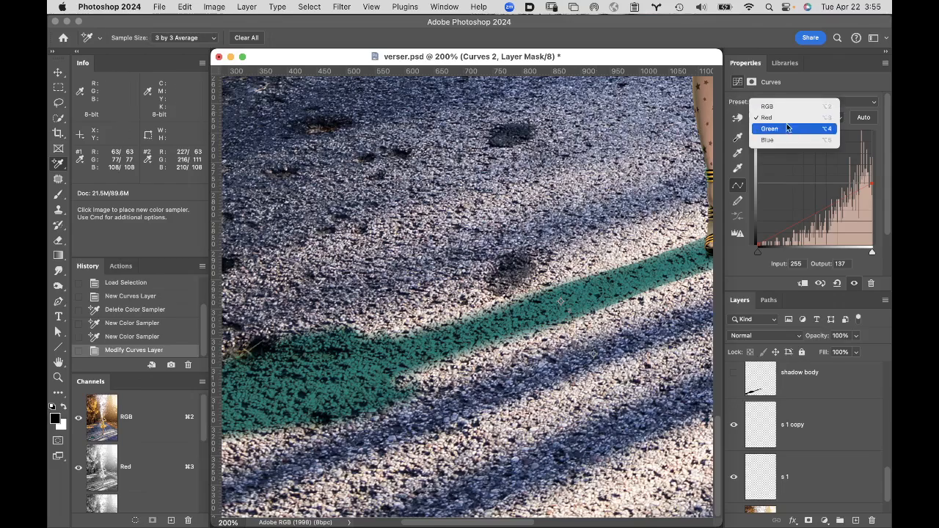
pyautogui.click(788, 130)
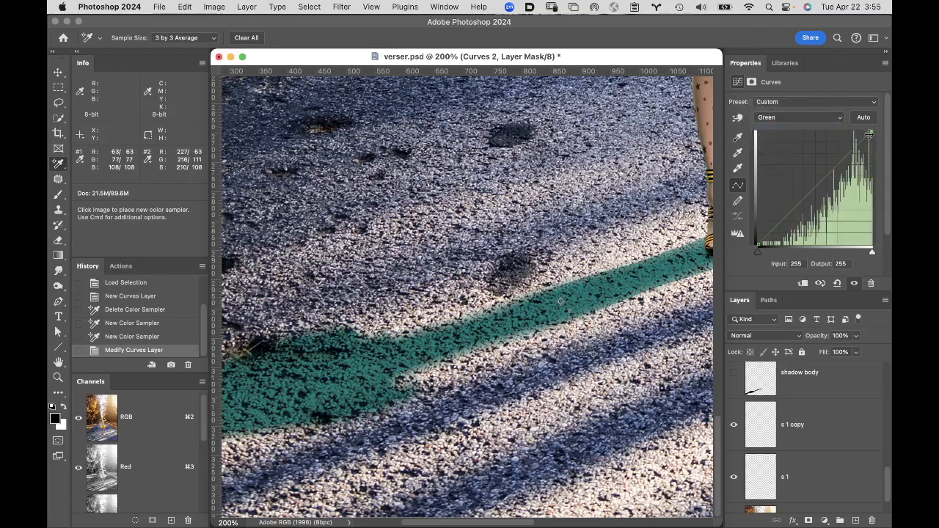
pyautogui.moveTo(871, 129); pyautogui.dragTo(883, 165)
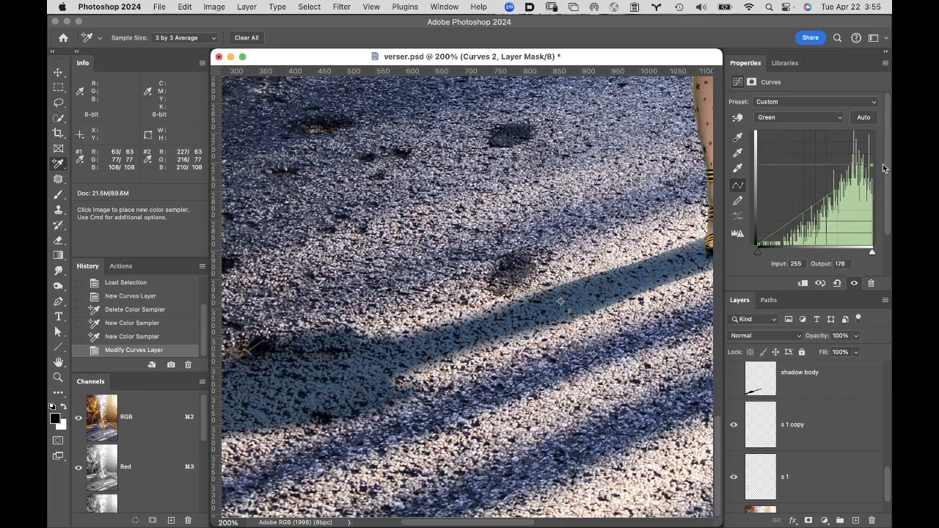
# Step: Show the whole composite in full-screen mode and begin a Free Transform on the Curves 2 layer mask
pyautogui.click(58, 362)
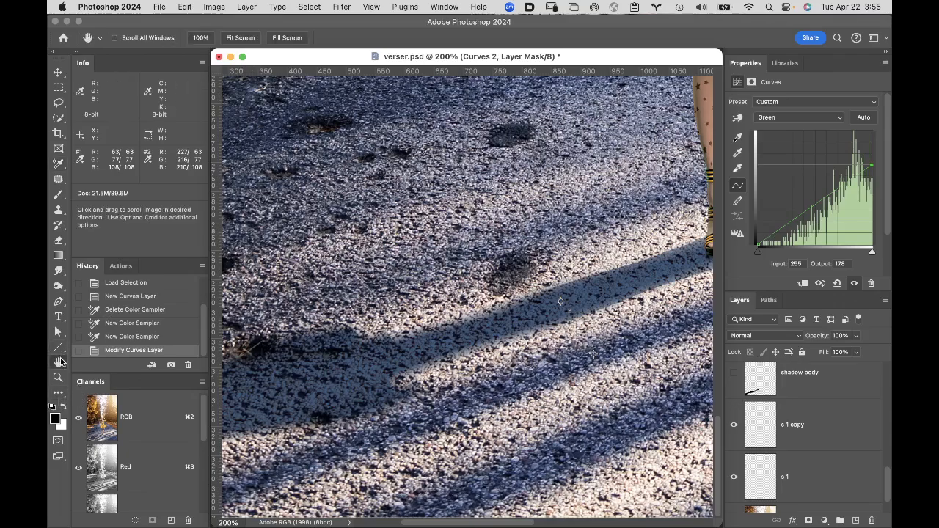
pyautogui.doubleClick(58, 362)
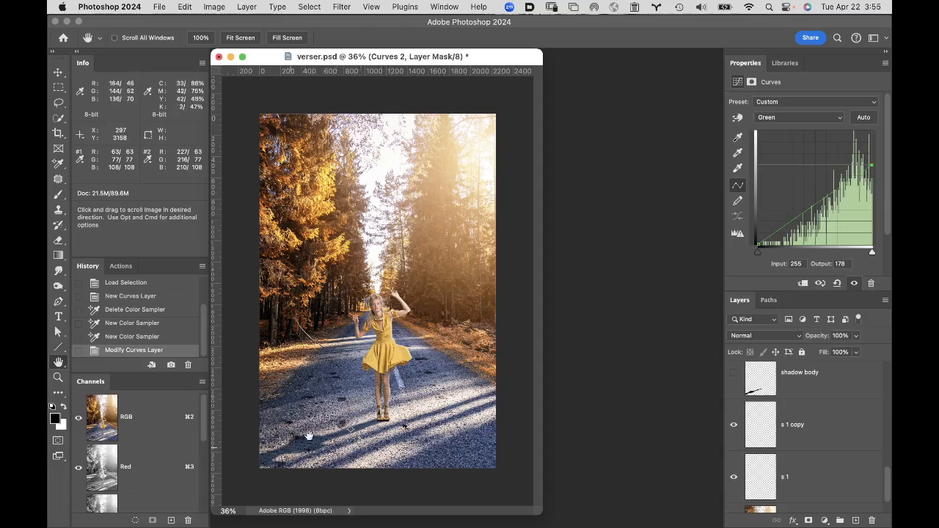
pyautogui.scroll(3, 802, 403)
pyautogui.click(801, 389)
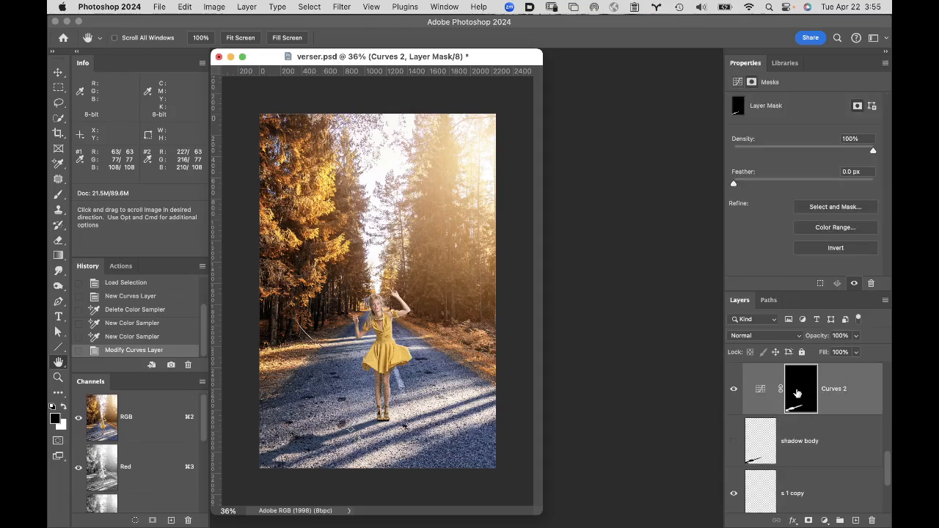
pyautogui.press('f')
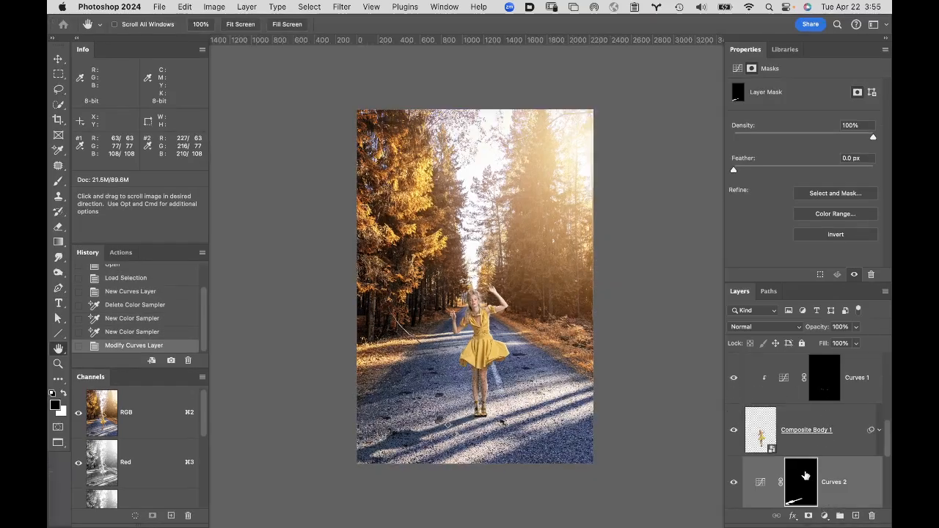
pyautogui.press('super+t')
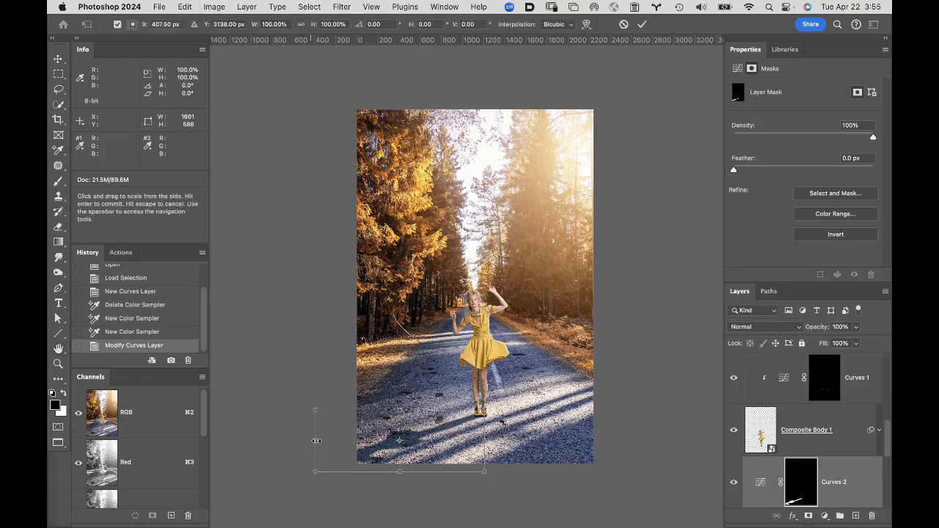
# Step: Try to stretch the mask to about 123% width and rotate it about -10° around its center
pyautogui.moveTo(315, 439); pyautogui.dragTo(248, 464)
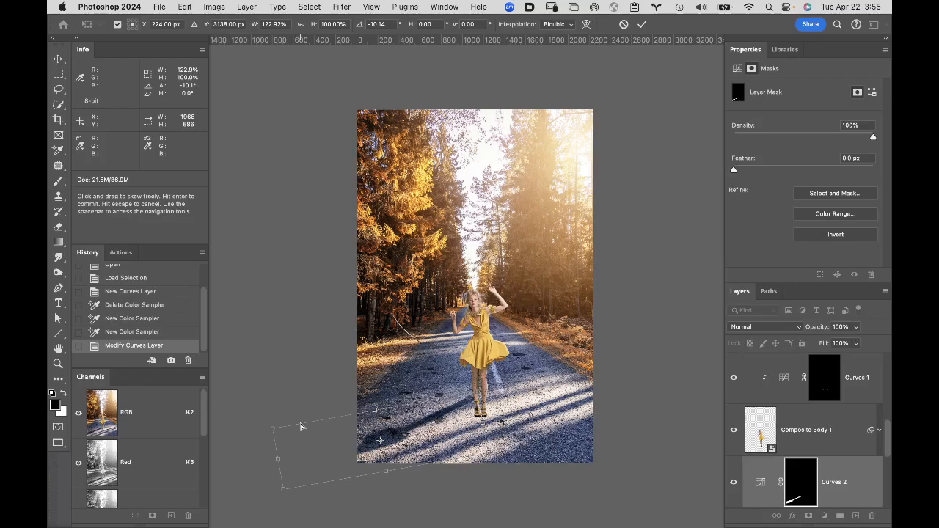
pyautogui.press('super+z')
pyautogui.press('super+z')
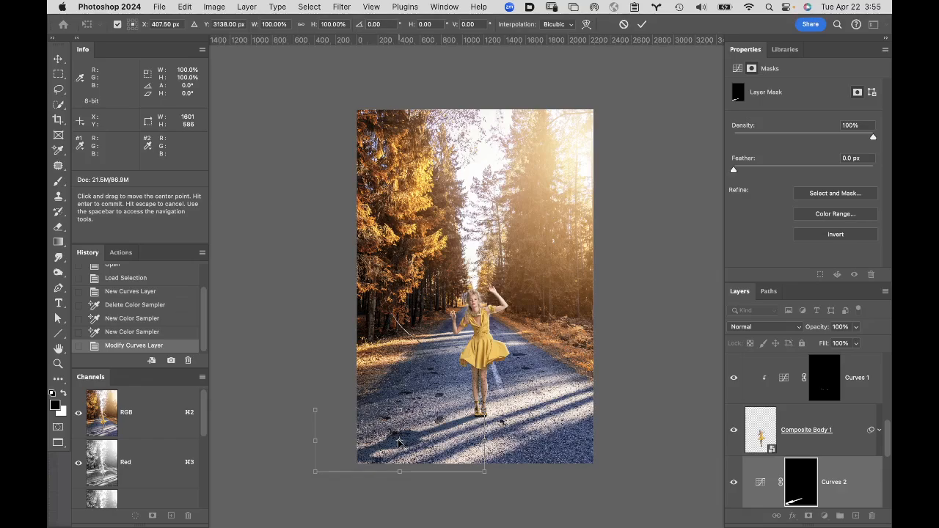
# Step: Move the transform's pivot to the figure's feet, stretch the shadow mask outward from them, rotate it slightly, and apply the transform
pyautogui.moveTo(398, 440); pyautogui.dragTo(481, 411)
pyautogui.moveTo(317, 439); pyautogui.dragTo(243, 443)
pyautogui.moveTo(231, 389)
pyautogui.mouseDown()
pyautogui.moveTo(224, 407)
pyautogui.moveTo(222, 396)
pyautogui.mouseUp()
pyautogui.moveTo(218, 395); pyautogui.dragTo(219, 396)
pyautogui.press('Return')
pyautogui.press('h')
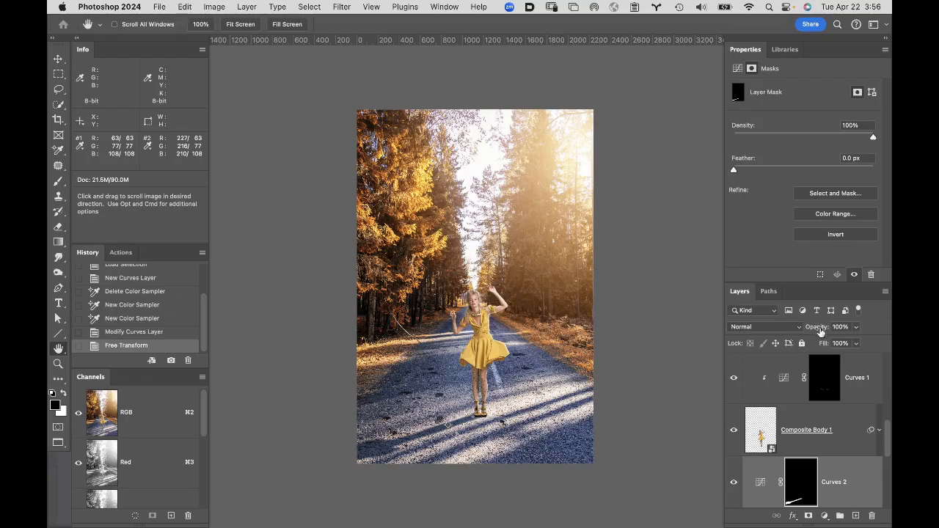
# Step: Reduce the Curves 2 layer's opacity to 89%
pyautogui.moveTo(820, 332); pyautogui.dragTo(813, 332)
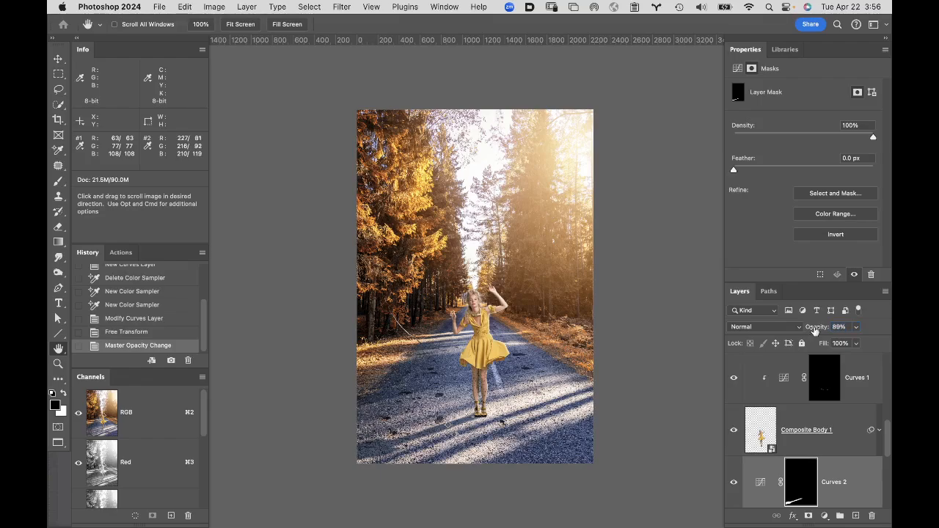
pyautogui.keyDown('alt'); pyautogui.click(424, 207); pyautogui.keyUp('alt')
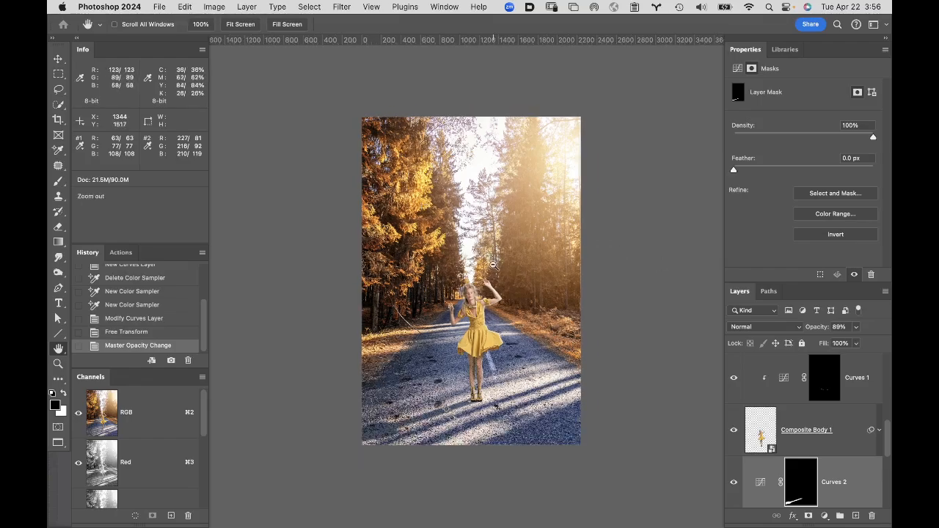
pyautogui.keyDown('alt'); pyautogui.click(496, 264); pyautogui.keyUp('alt')
pyautogui.click(487, 303)
pyautogui.click(487, 303)
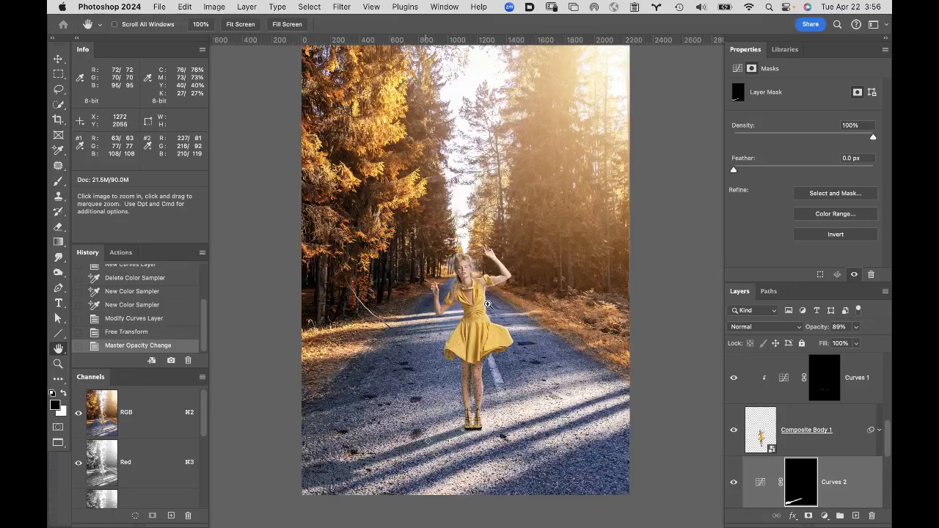
pyautogui.click(487, 304)
pyautogui.click(487, 304)
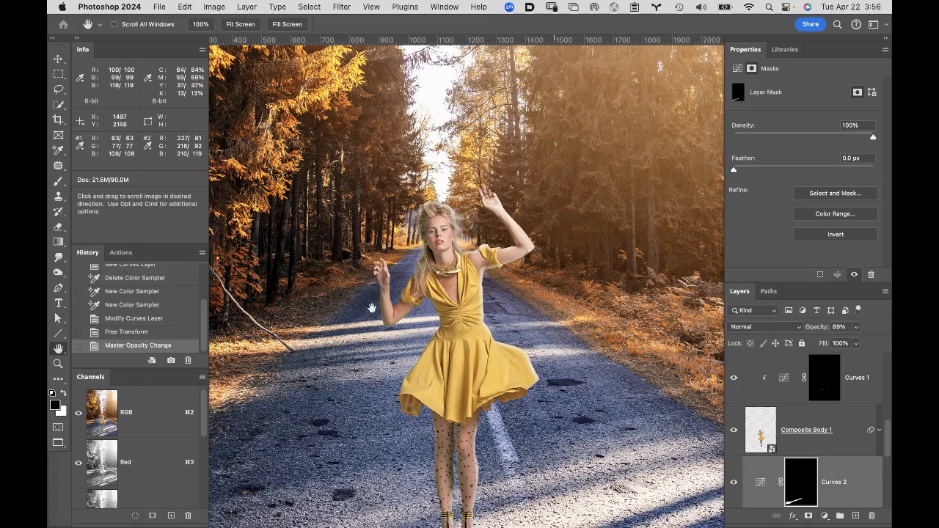
# Step: Save the current state as a new history snapshot and revert the document to its opening verser.psd snapshot
pyautogui.click(171, 360)
pyautogui.click(573, 173)
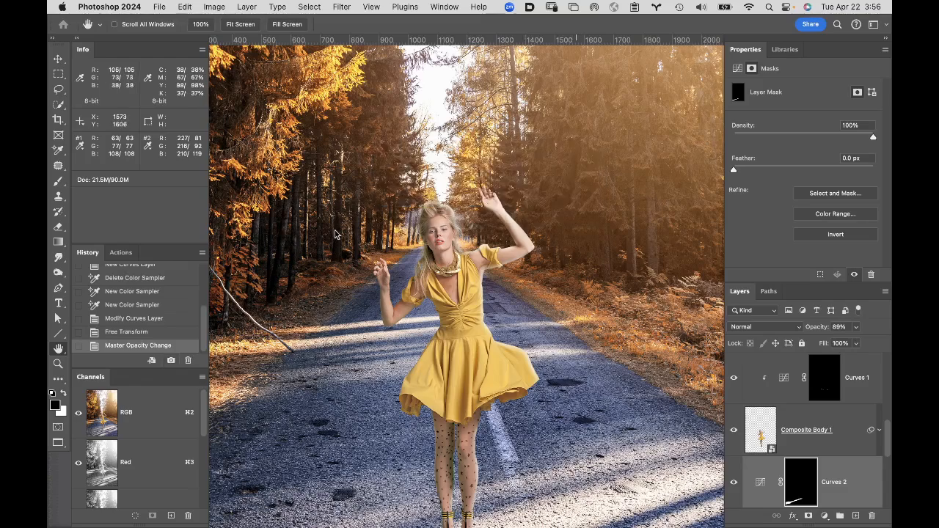
pyautogui.moveTo(204, 321); pyautogui.dragTo(203, 238)
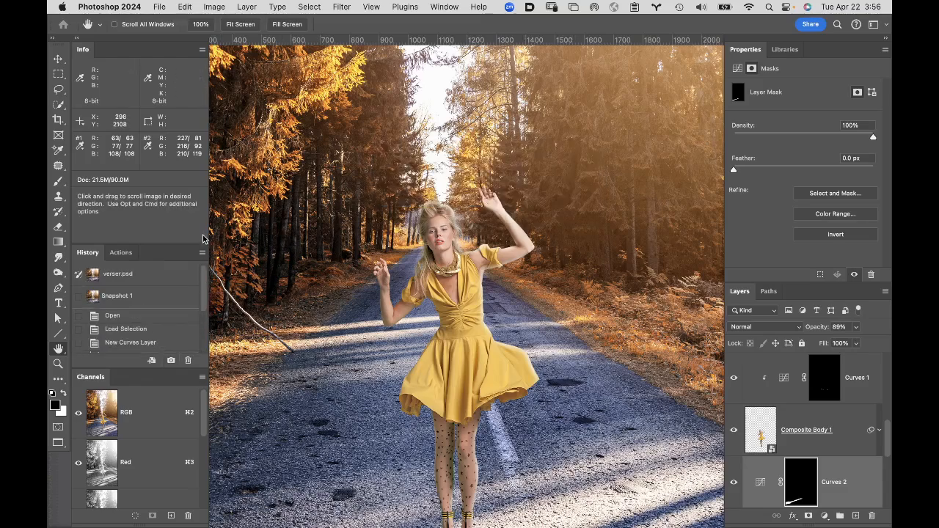
pyautogui.click(165, 276)
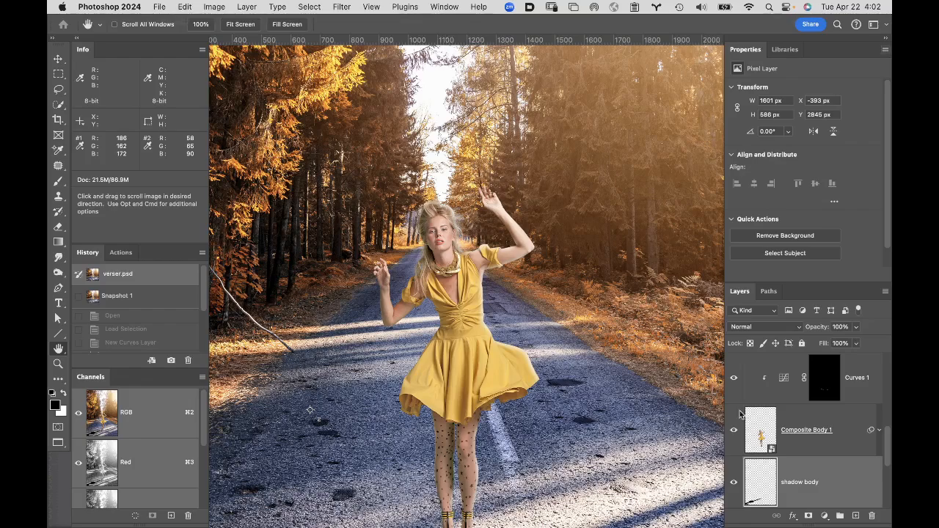
# Step: Switch to OBS and pause the screen recording
pyautogui.moveTo(474, 513)
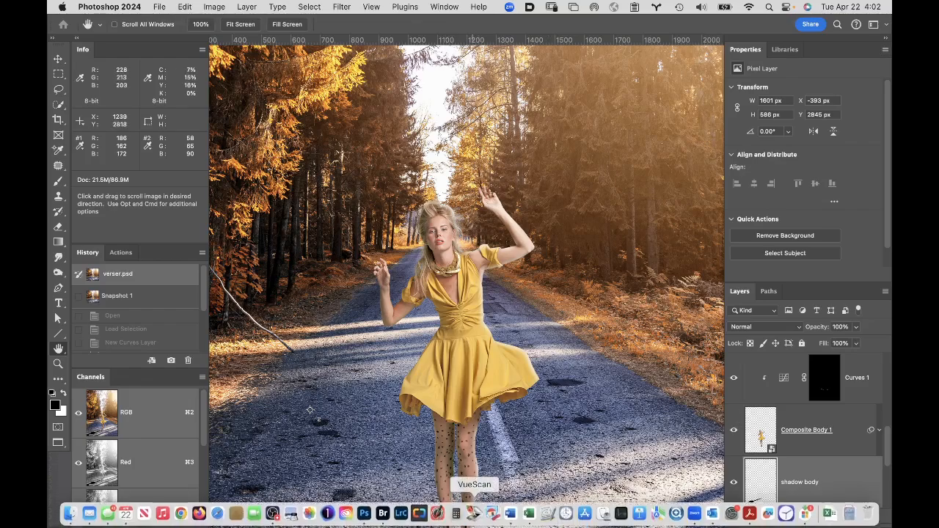
pyautogui.click(272, 514)
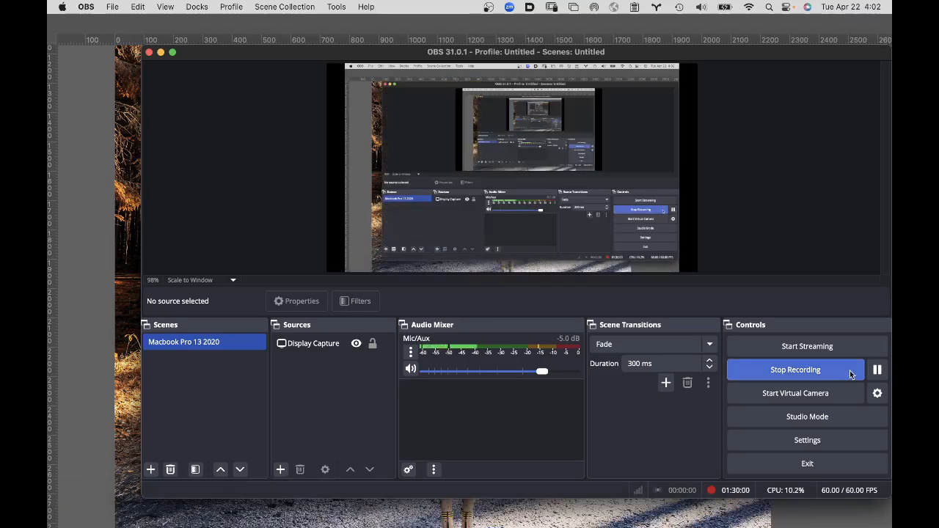
pyautogui.click(877, 370)
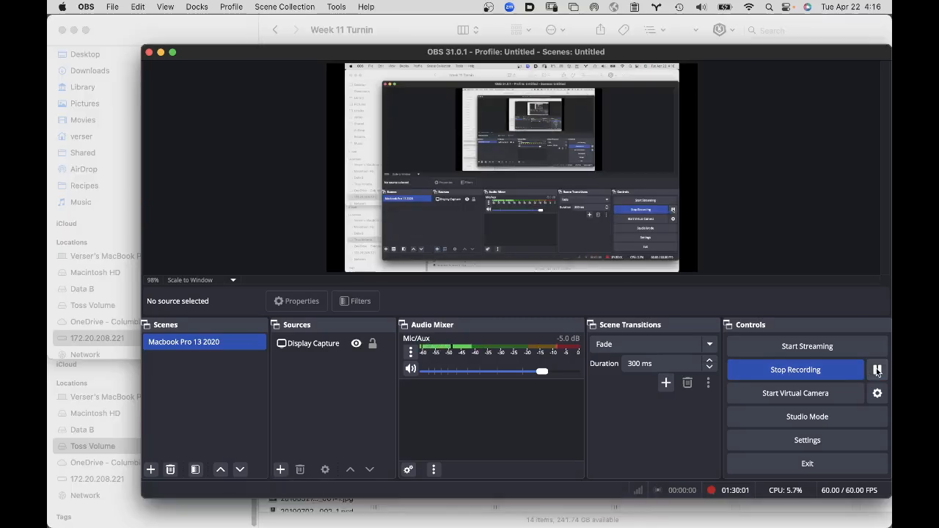
# Step: Switch to Finder and show the Columbia College favorite folder in the front window
pyautogui.moveTo(189, 517)
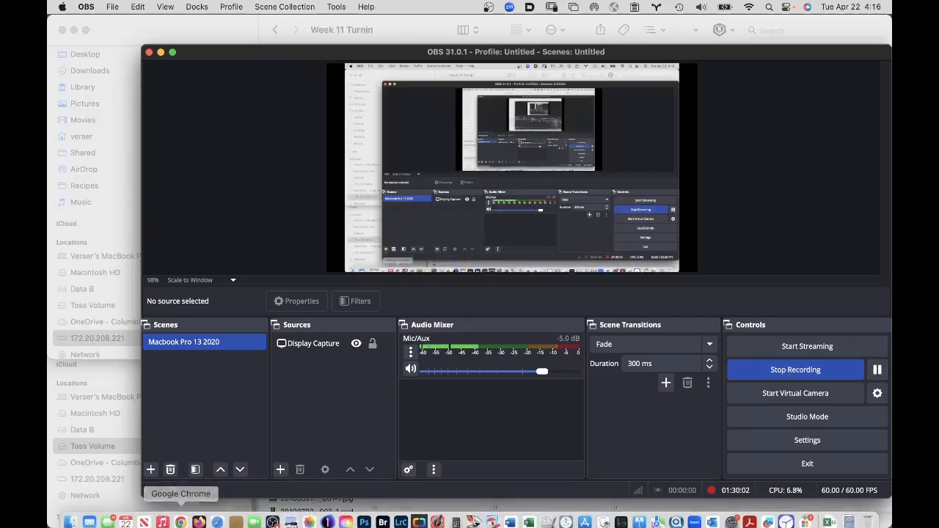
pyautogui.click(69, 516)
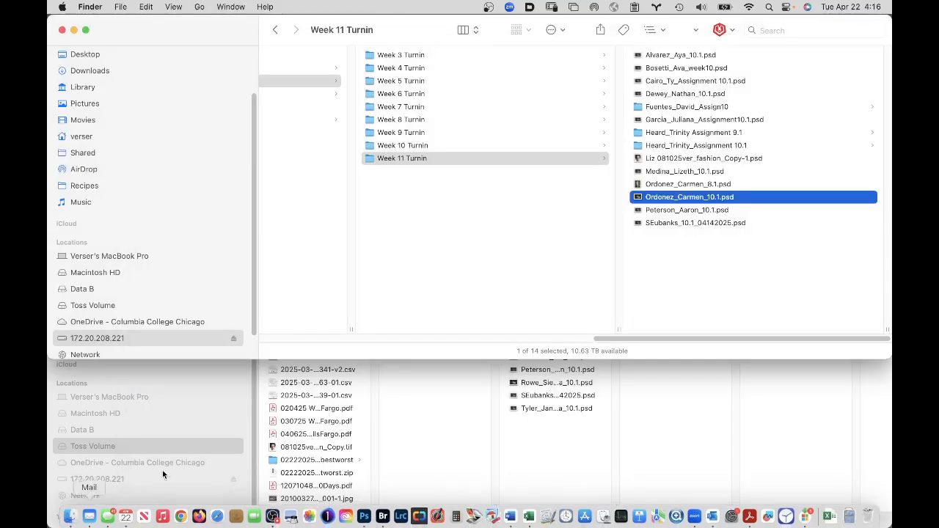
pyautogui.click(548, 464)
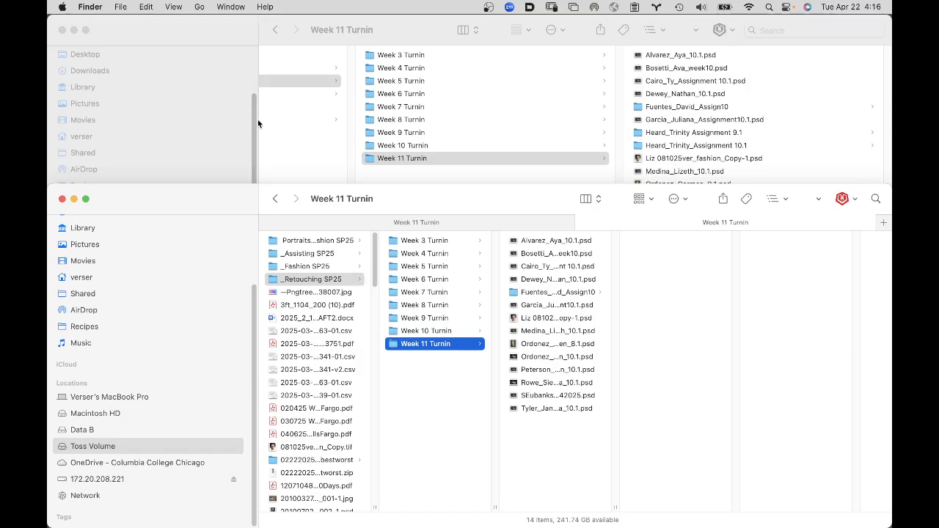
pyautogui.scroll(4, 124, 89)
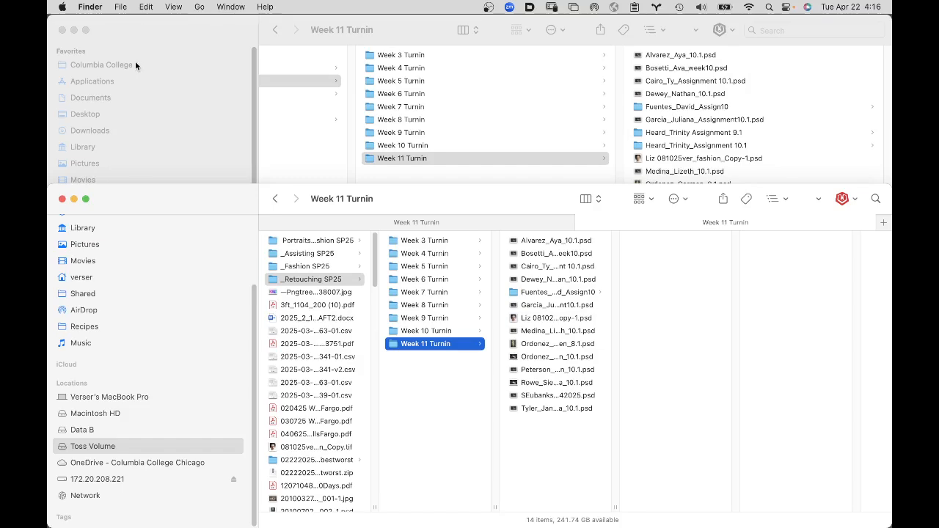
pyautogui.click(135, 64)
pyautogui.click(135, 65)
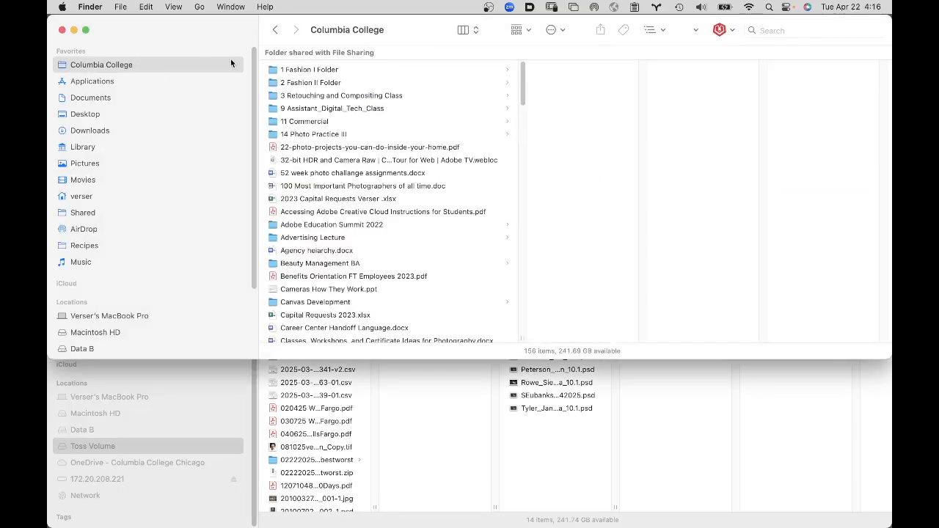
# Step: Open the Captures-071103ver_swim_01 folder within the Class 10 student files' Assignment Folder, under 3 Retouching and Compositing Class
pyautogui.click(325, 83)
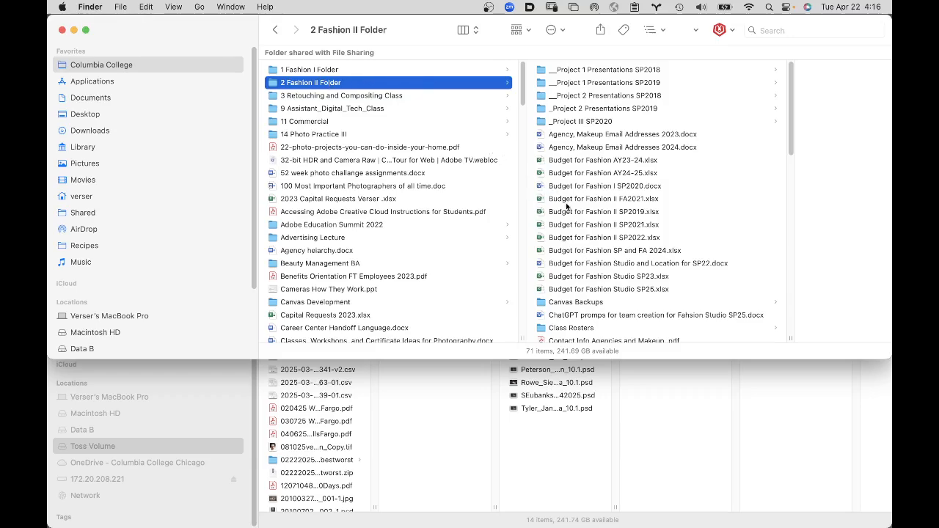
pyautogui.click(415, 96)
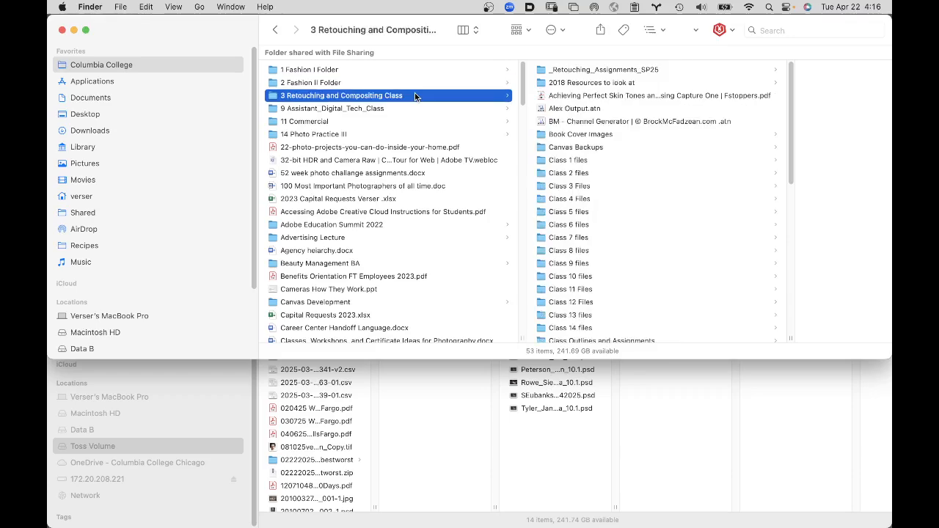
pyautogui.click(577, 276)
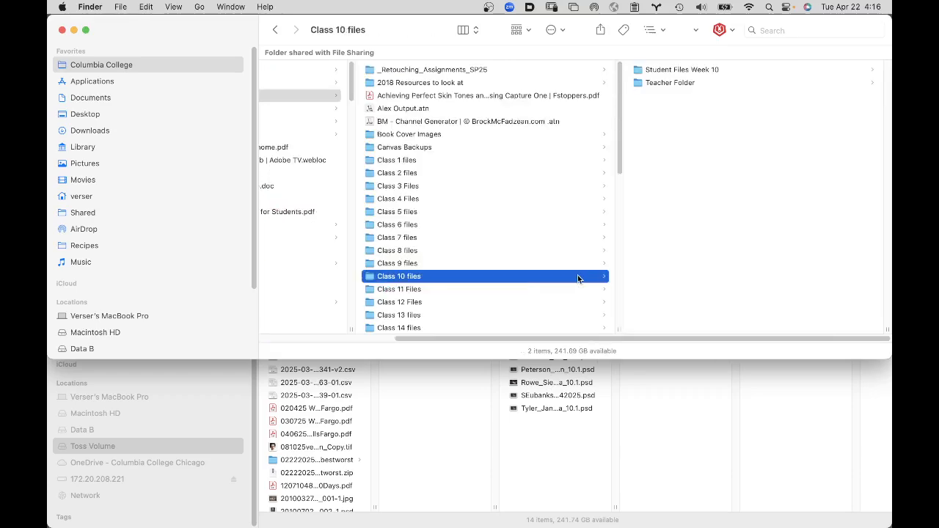
pyautogui.click(700, 69)
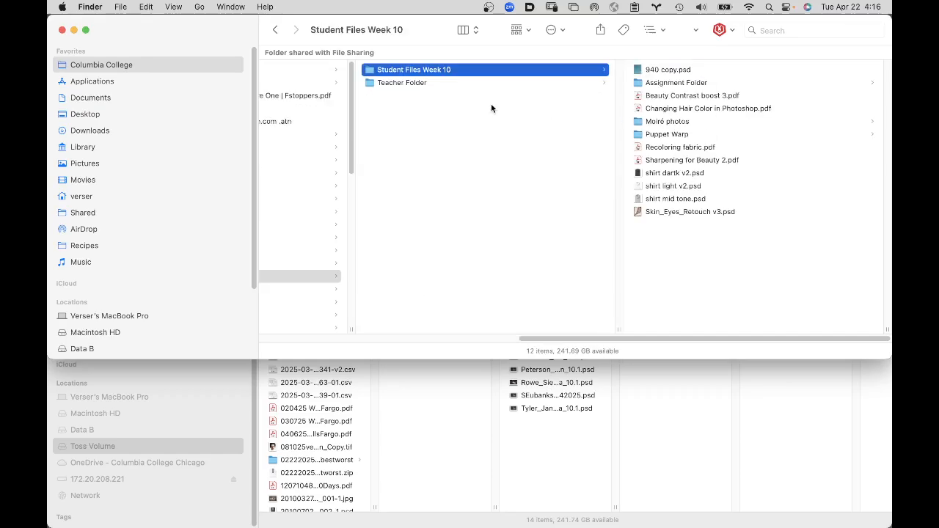
pyautogui.click(666, 86)
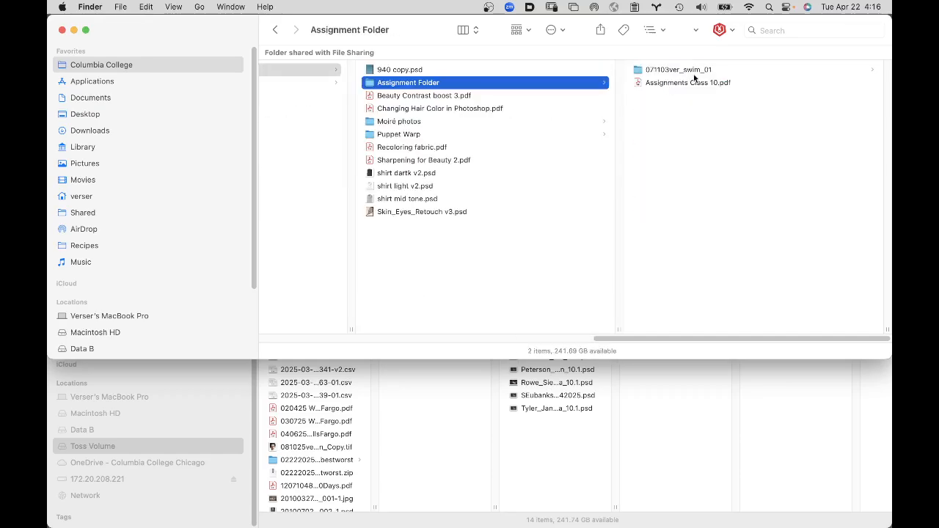
pyautogui.click(705, 71)
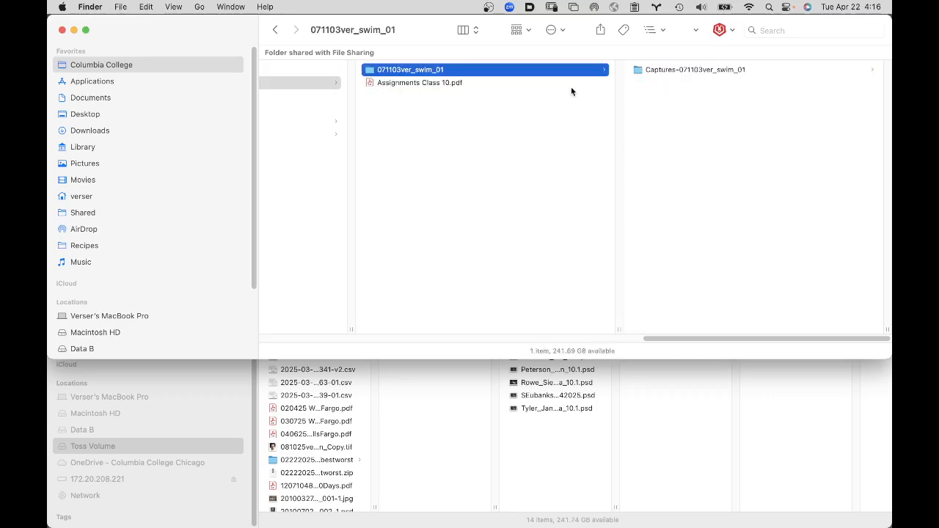
pyautogui.click(653, 70)
# Step: Select the files from 071103ver_swim_01_001.CR2 through 071103ver_swim_01_066.CR2 and open them in Photoshop's Camera Raw
pyautogui.click(683, 70)
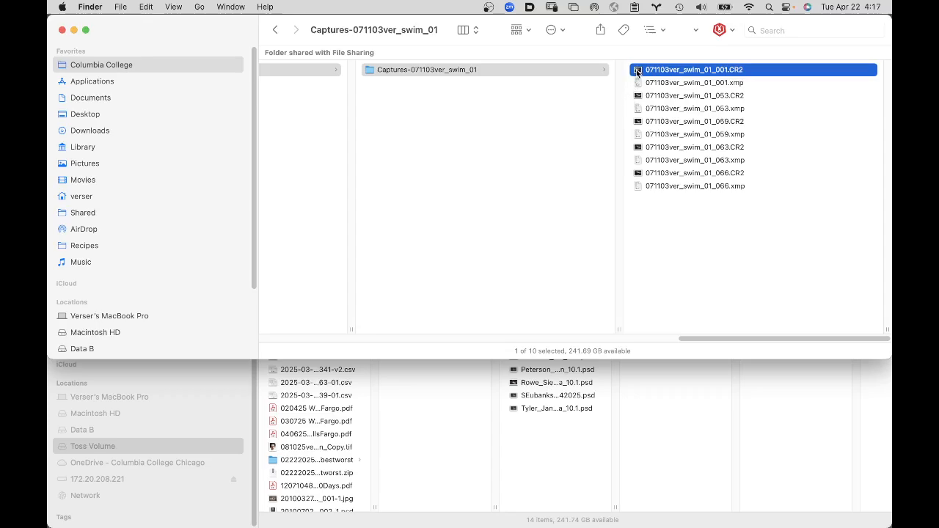
pyautogui.keyDown('shift'); pyautogui.click(638, 176); pyautogui.keyUp('shift')
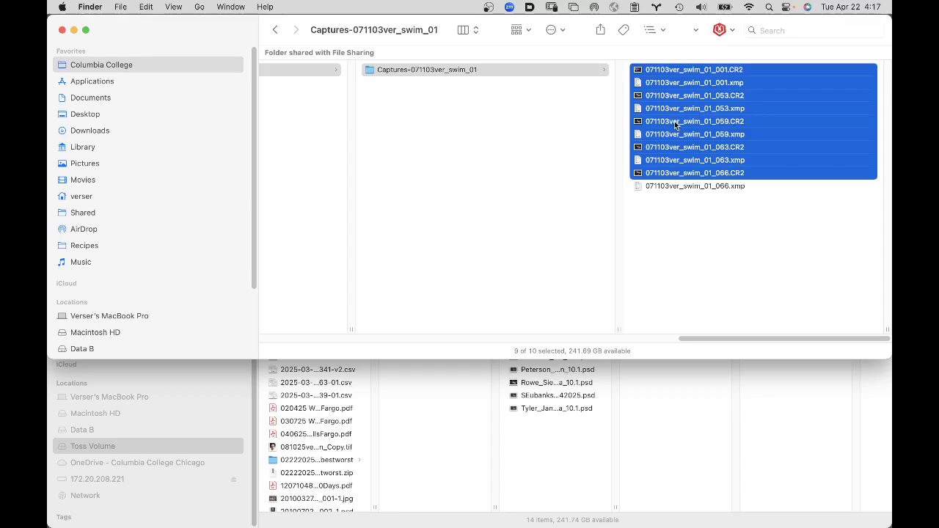
pyautogui.moveTo(676, 137); pyautogui.dragTo(362, 517)
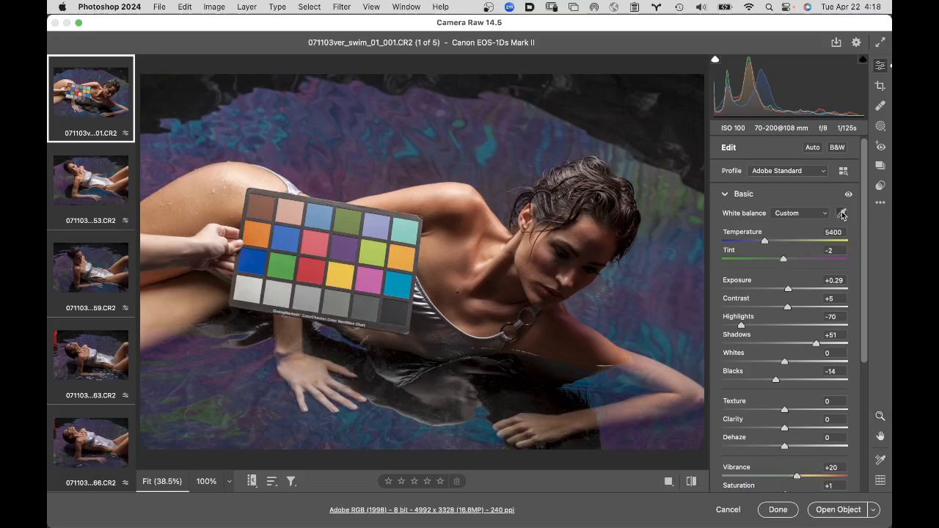
# Step: Choose the White Balance tool for the color chart image and open the options of its filmstrip thumbnail
pyautogui.click(842, 213)
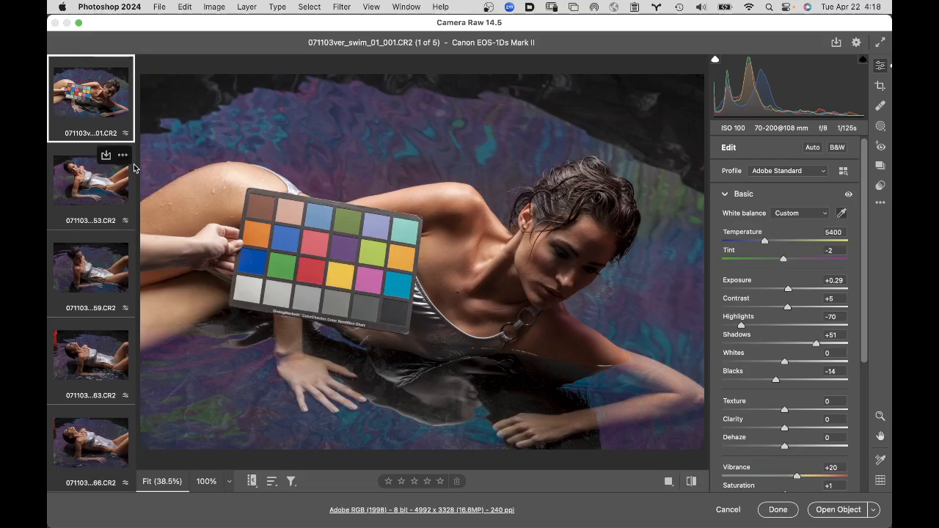
pyautogui.moveTo(120, 78)
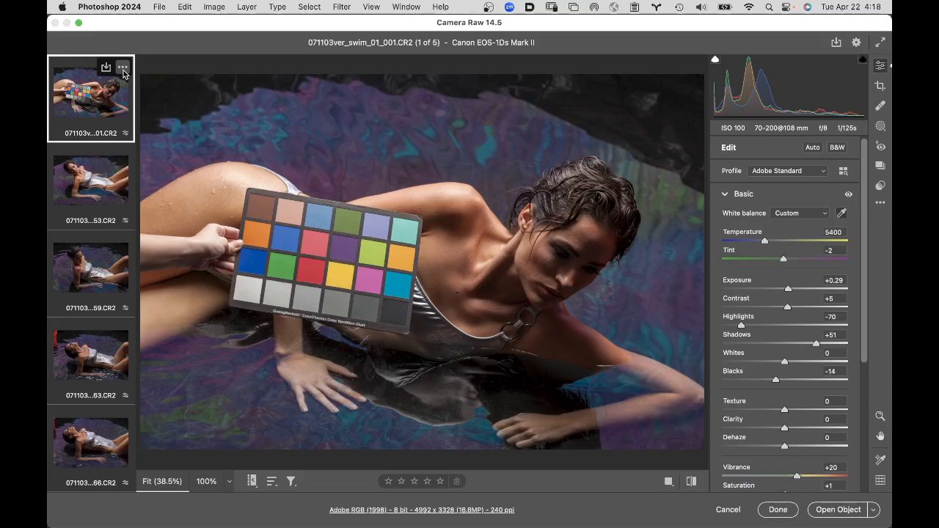
pyautogui.click(122, 68)
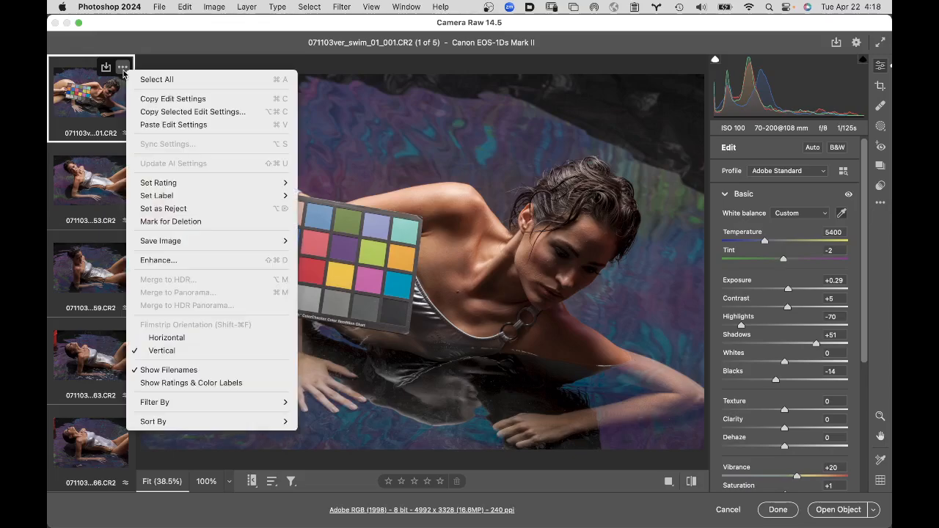
# Step: Select all five photos in the filmstrip and synchronize the first photo's edit settings across them using the Default subset
pyautogui.click(171, 80)
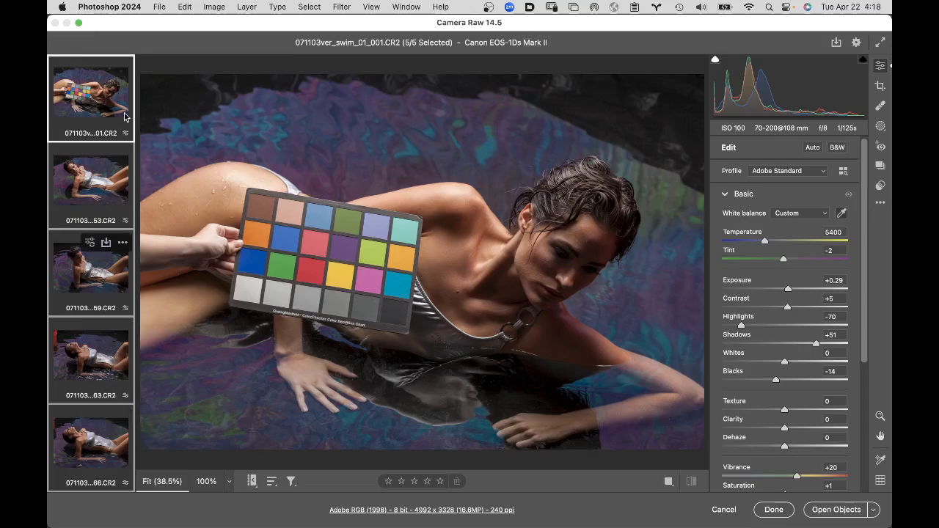
pyautogui.click(184, 8)
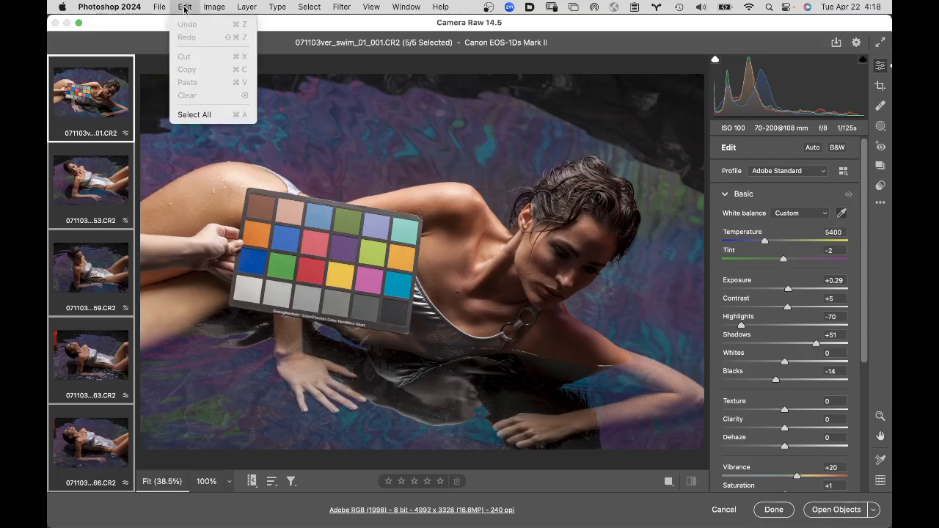
pyautogui.click(184, 9)
pyautogui.moveTo(121, 68)
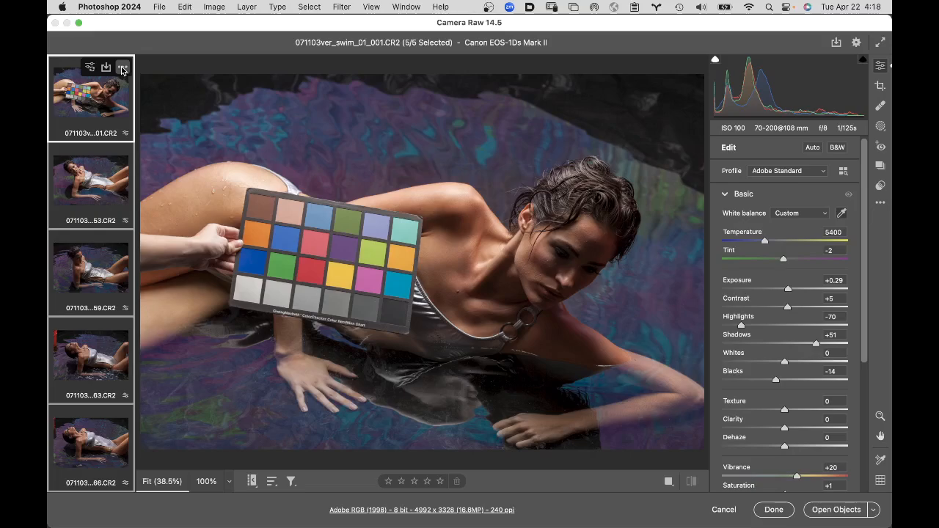
pyautogui.click(122, 68)
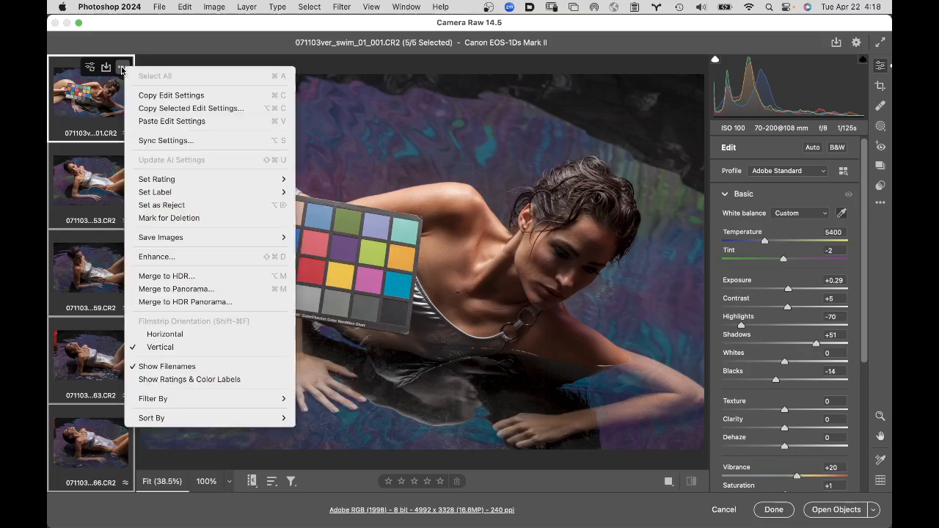
pyautogui.click(184, 142)
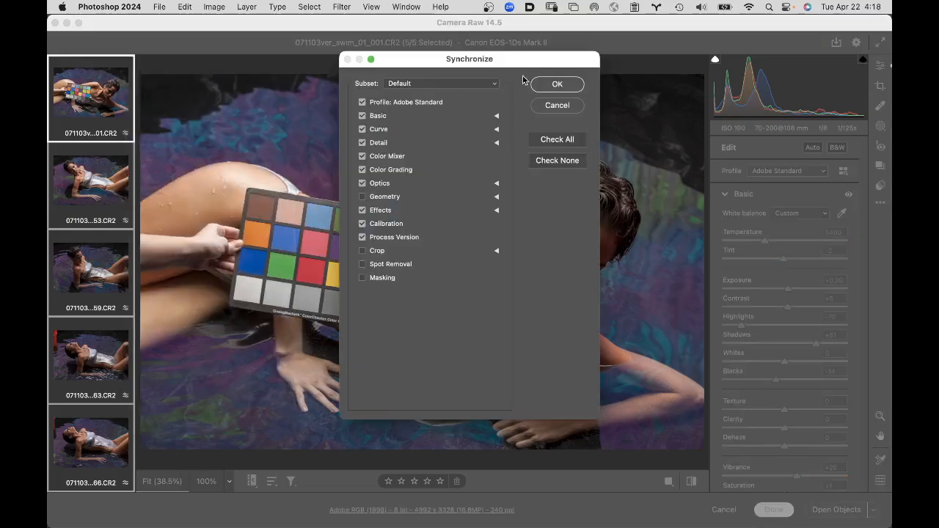
pyautogui.click(556, 85)
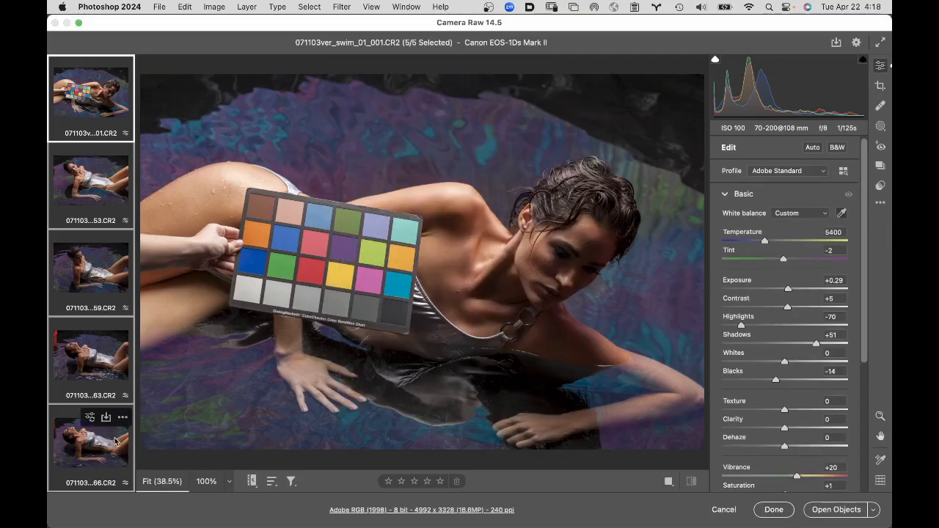
# Step: Inspect the silver swimsuit in photo 071103ver_swim_01_059.CR2 at 100% and lower Highlights to -94
pyautogui.click(102, 280)
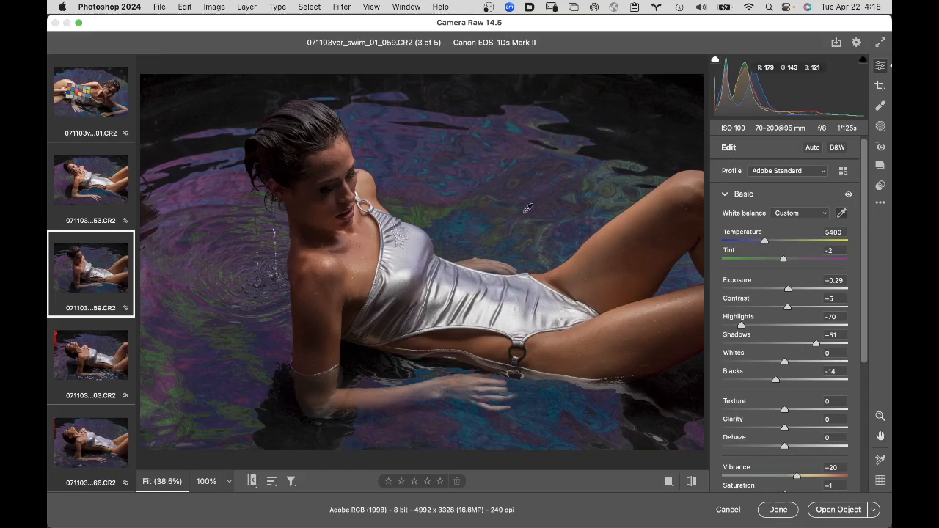
pyautogui.press('z')
pyautogui.click(503, 322)
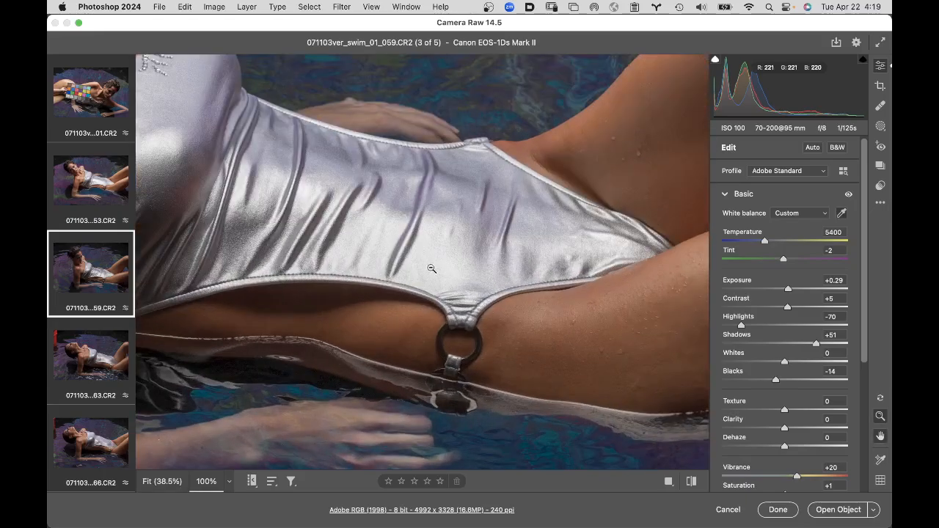
pyautogui.keyDown('alt'); pyautogui.click(414, 251); pyautogui.keyUp('alt')
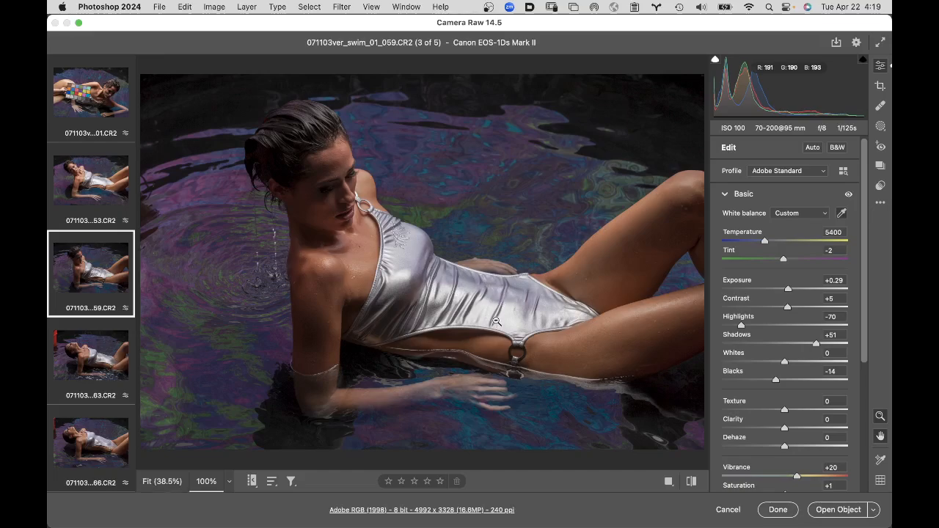
pyautogui.click(496, 322)
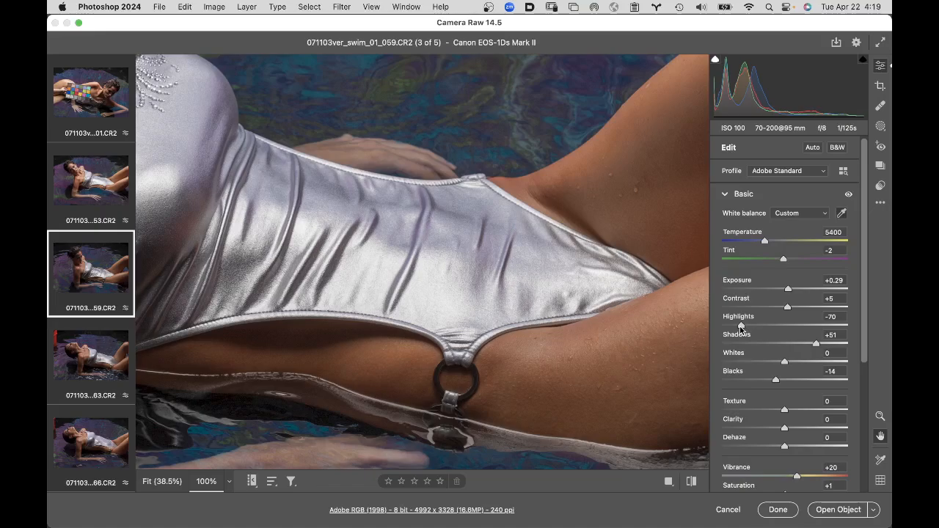
pyautogui.moveTo(741, 326); pyautogui.dragTo(725, 328)
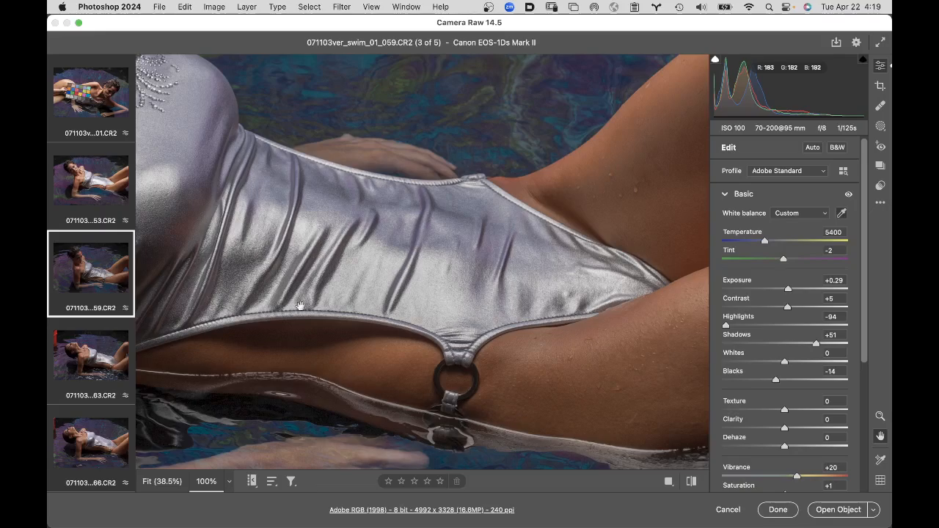
# Step: Select all five photos and synchronize the 059 photo's settings to them, checking that the Basic group includes Highlights
pyautogui.moveTo(121, 248)
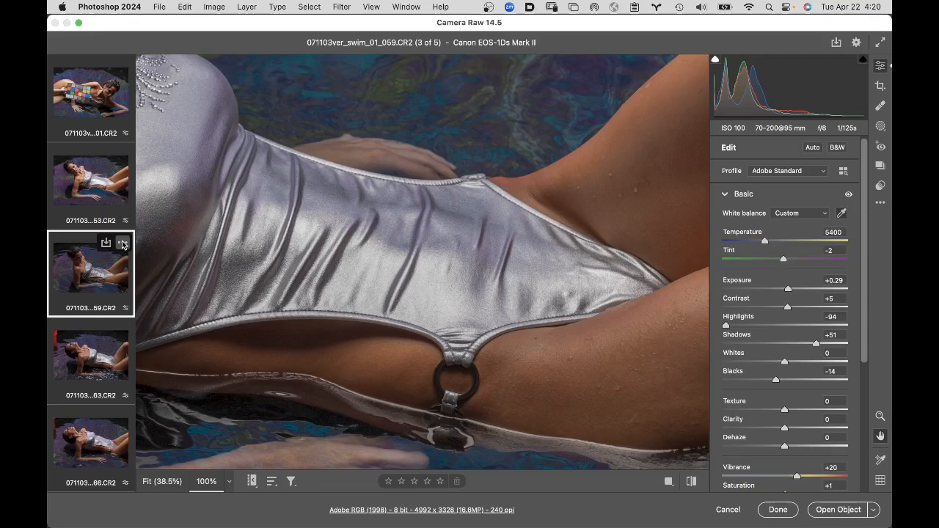
pyautogui.click(122, 245)
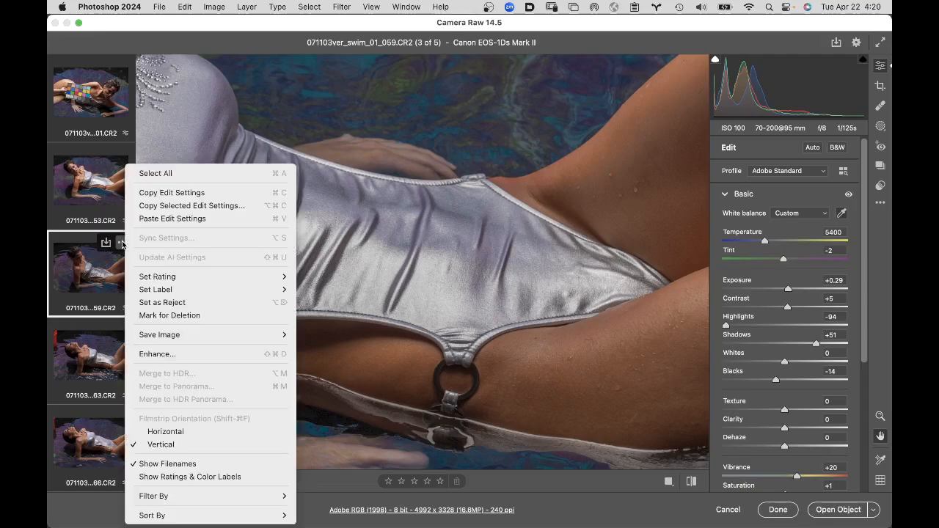
pyautogui.click(192, 177)
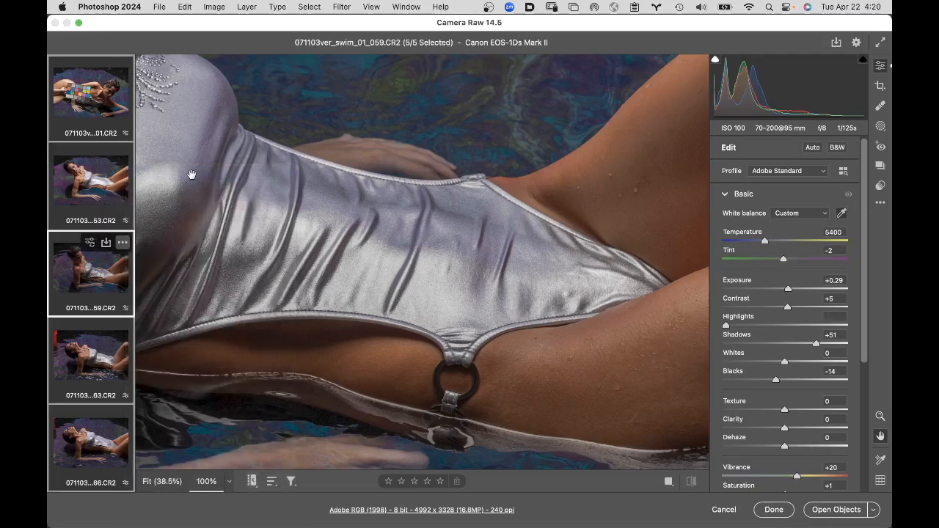
pyautogui.click(123, 244)
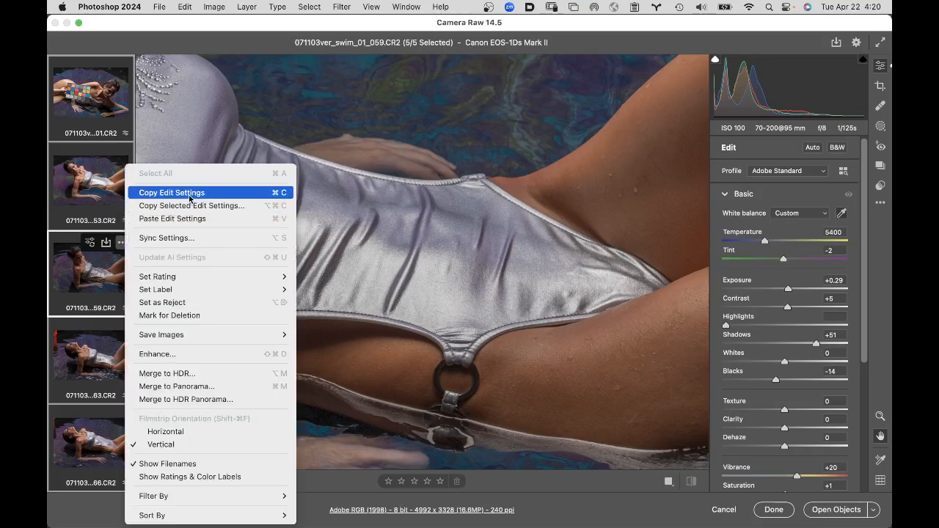
pyautogui.click(191, 238)
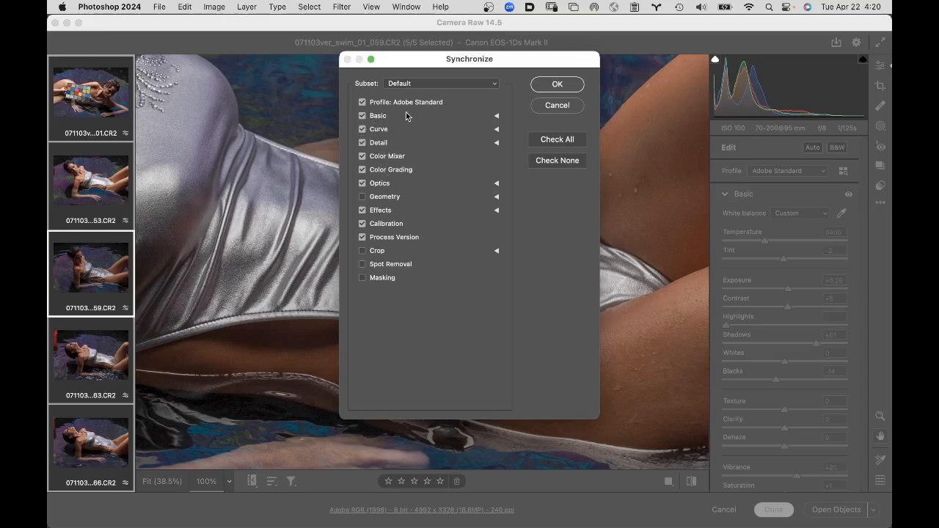
pyautogui.click(496, 117)
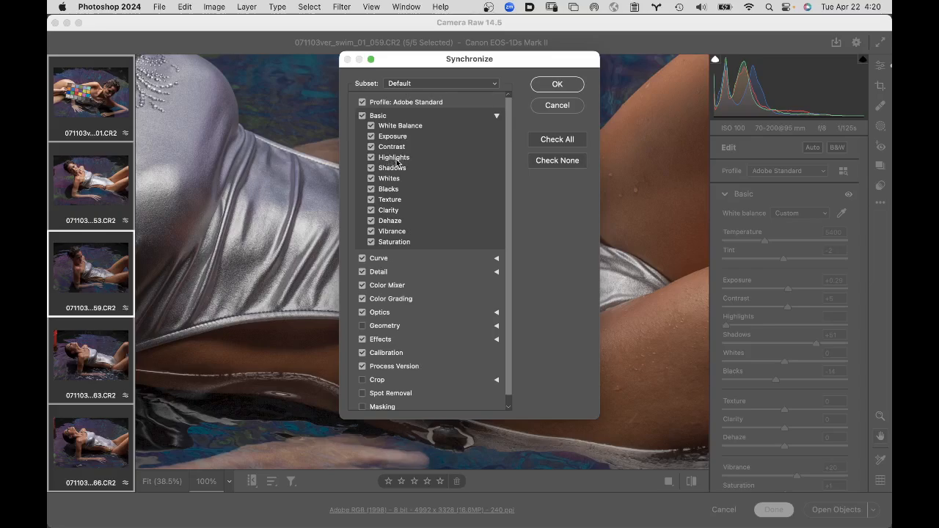
pyautogui.click(564, 86)
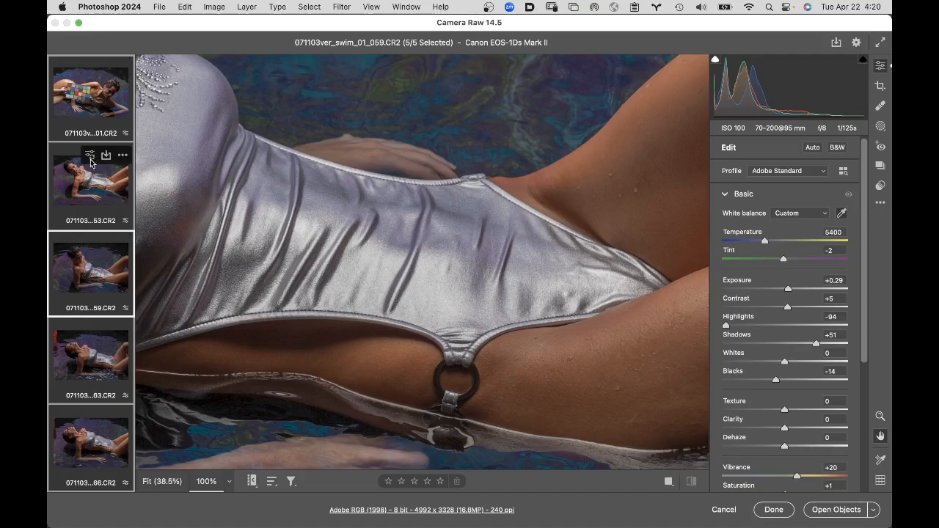
# Step: Review the synchronized swimsuit photos one by one, and open photos 066, 059 and 053 in Photoshop as smart objects
pyautogui.click(97, 182)
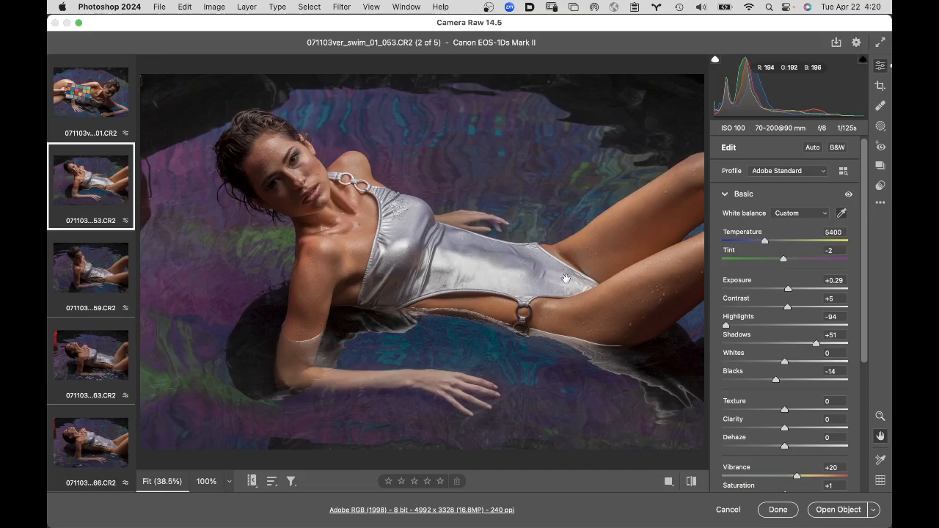
pyautogui.click(81, 276)
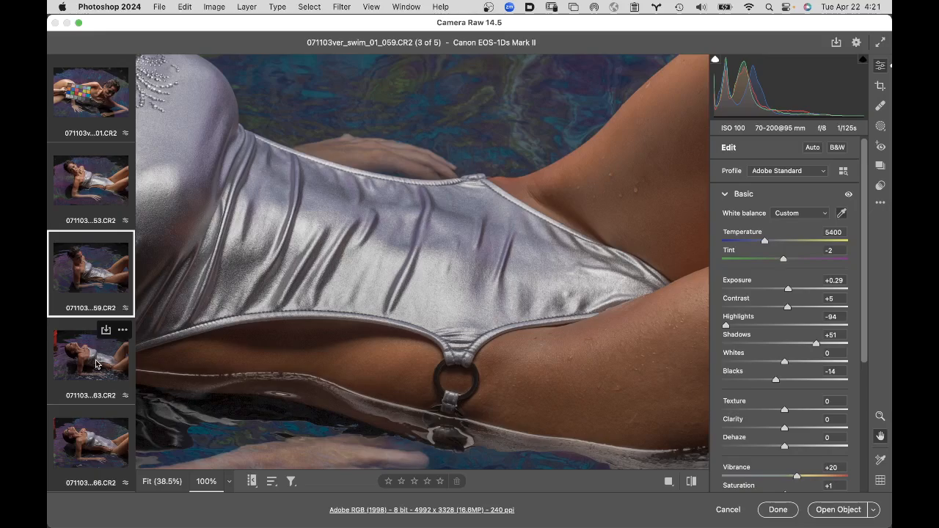
pyautogui.click(95, 363)
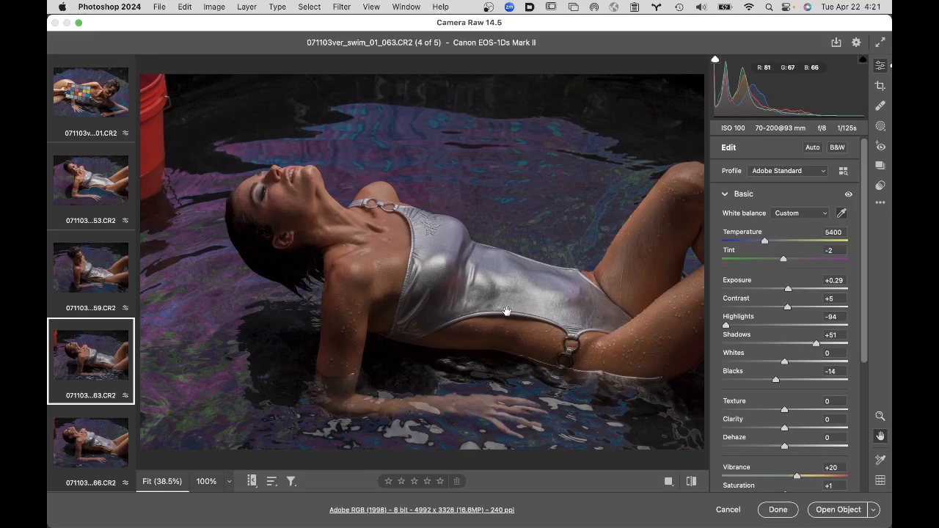
pyautogui.click(105, 445)
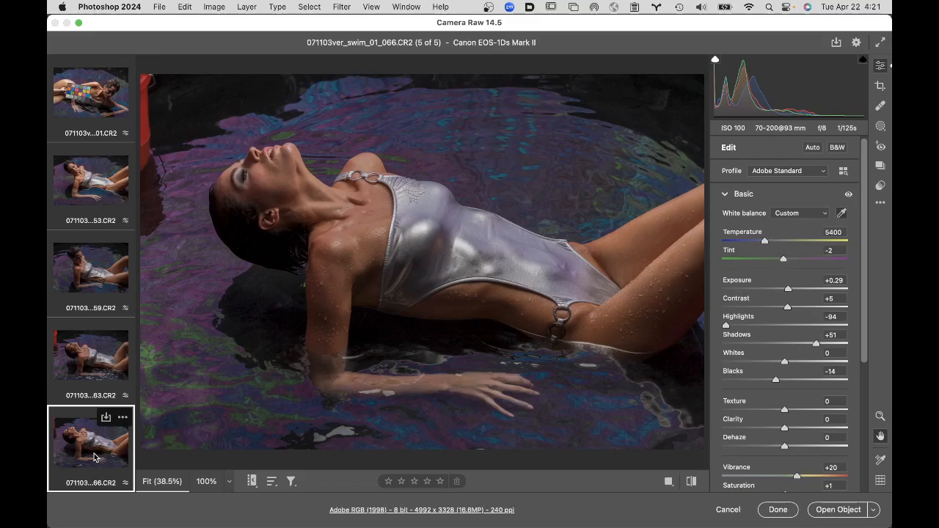
pyautogui.keyDown('super'); pyautogui.click(96, 288); pyautogui.keyUp('super')
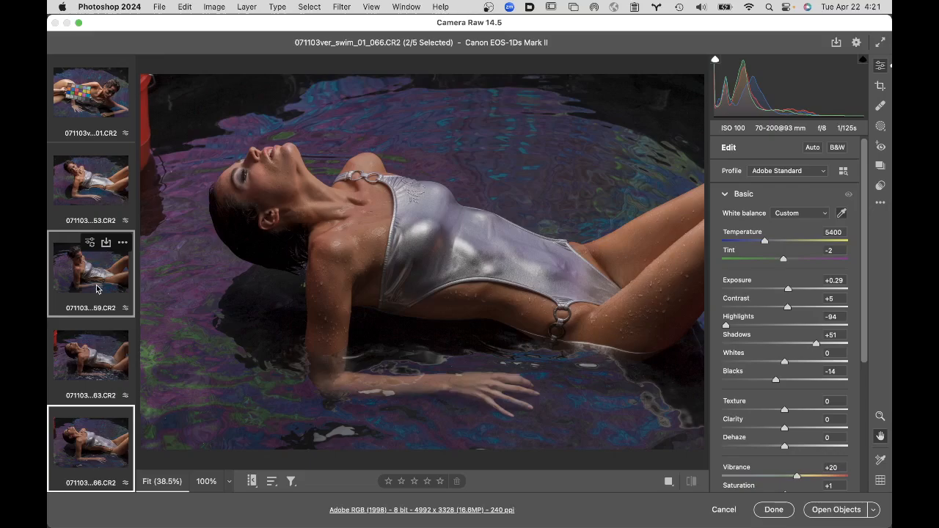
pyautogui.keyDown('super'); pyautogui.click(93, 190); pyautogui.keyUp('super')
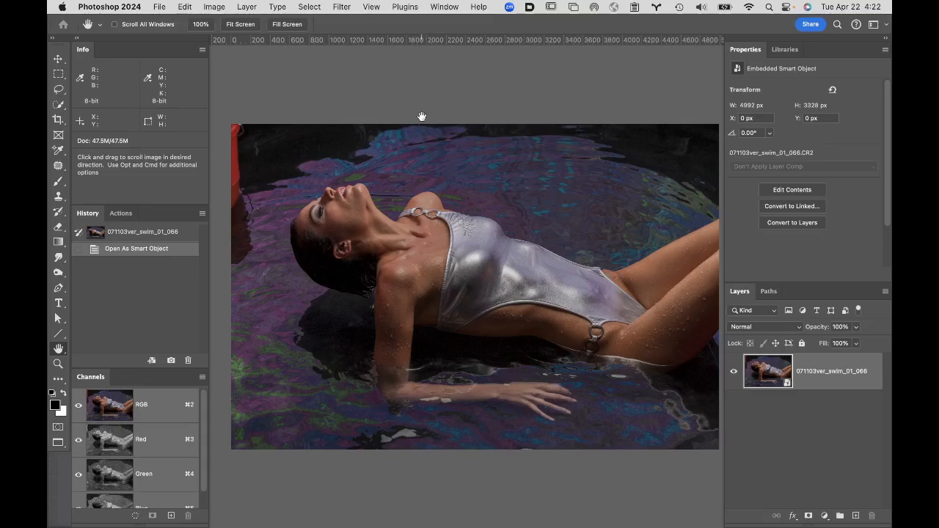
# Step: Return to the standard screen mode and spread out the 066, 059 and 053 document windows
pyautogui.press('f')
pyautogui.press('f')
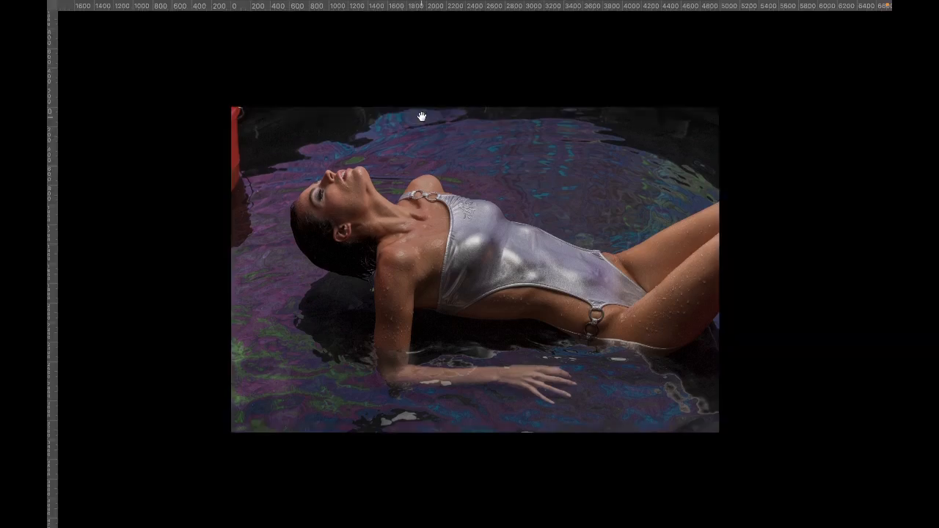
pyautogui.press('f')
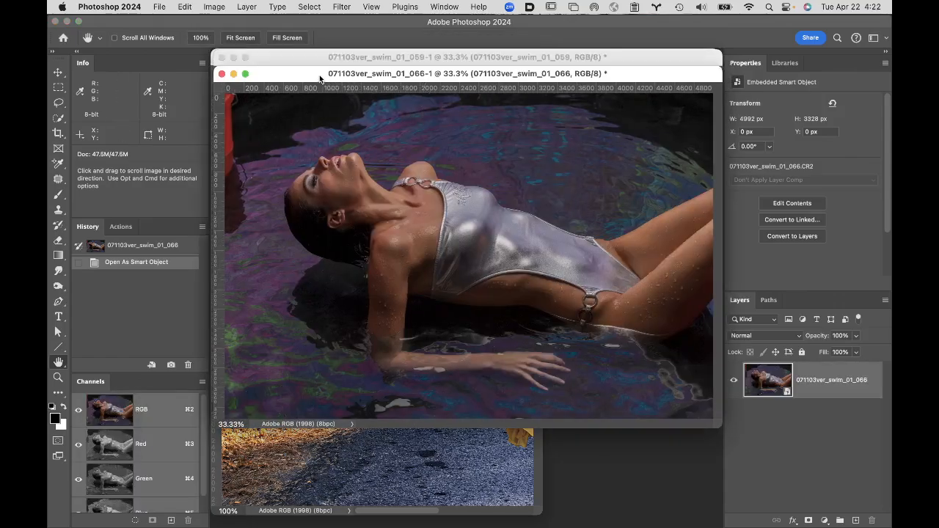
pyautogui.moveTo(320, 78); pyautogui.dragTo(192, 171)
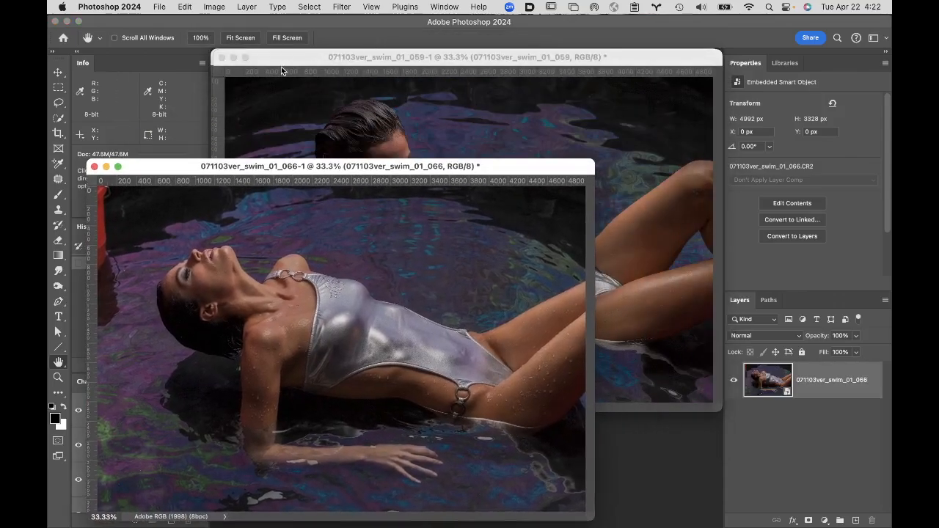
pyautogui.moveTo(295, 57); pyautogui.dragTo(349, 204)
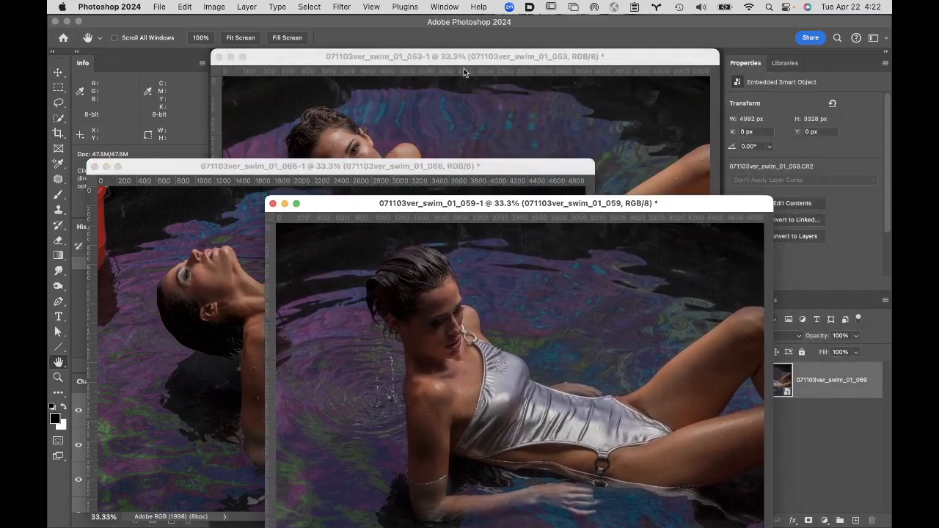
pyautogui.moveTo(311, 60); pyautogui.dragTo(281, 228)
# Step: Close the verser.psd document without saving its changes
pyautogui.click(343, 93)
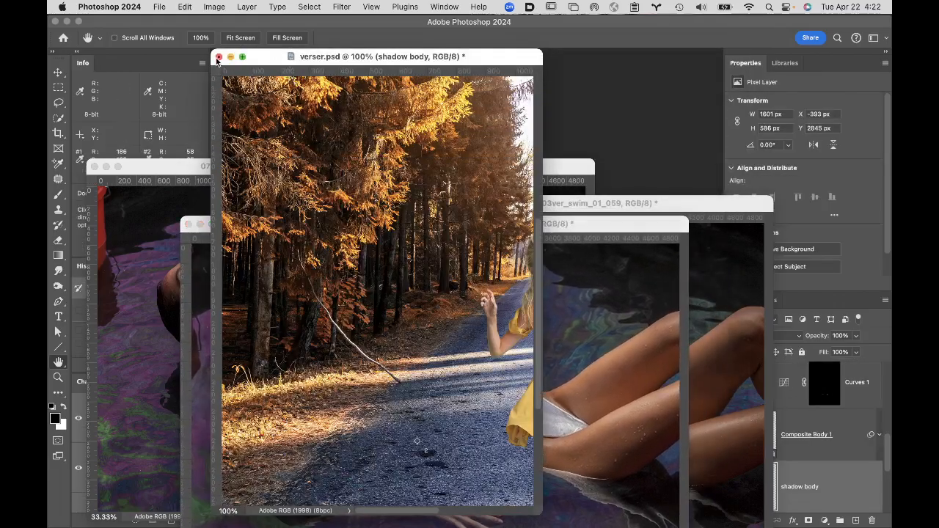
pyautogui.click(219, 57)
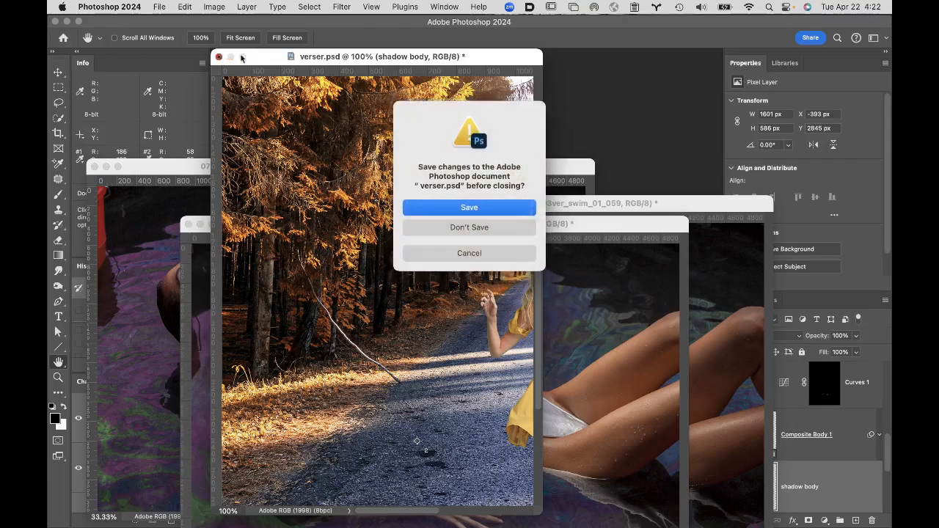
pyautogui.click(499, 228)
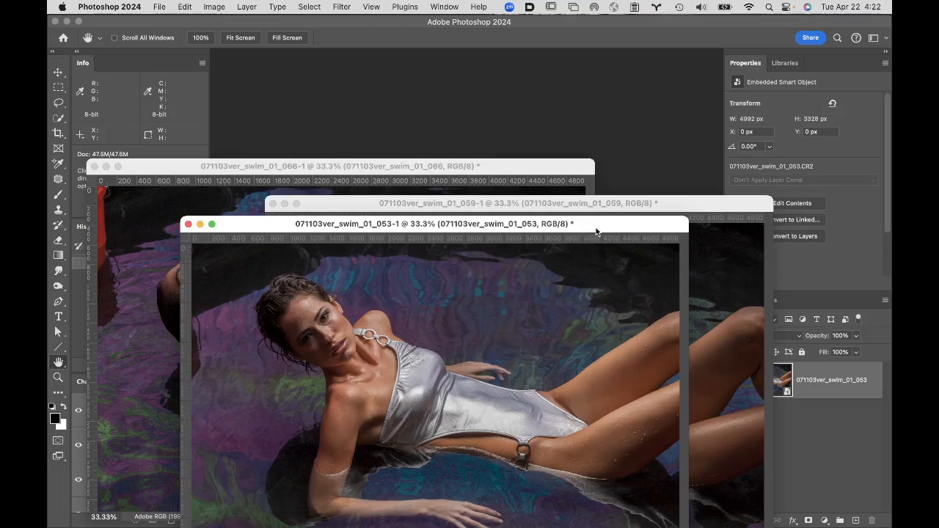
# Step: Stack the 053 document window above the 059 window and bring 053 to the front
pyautogui.moveTo(594, 227); pyautogui.dragTo(518, 93)
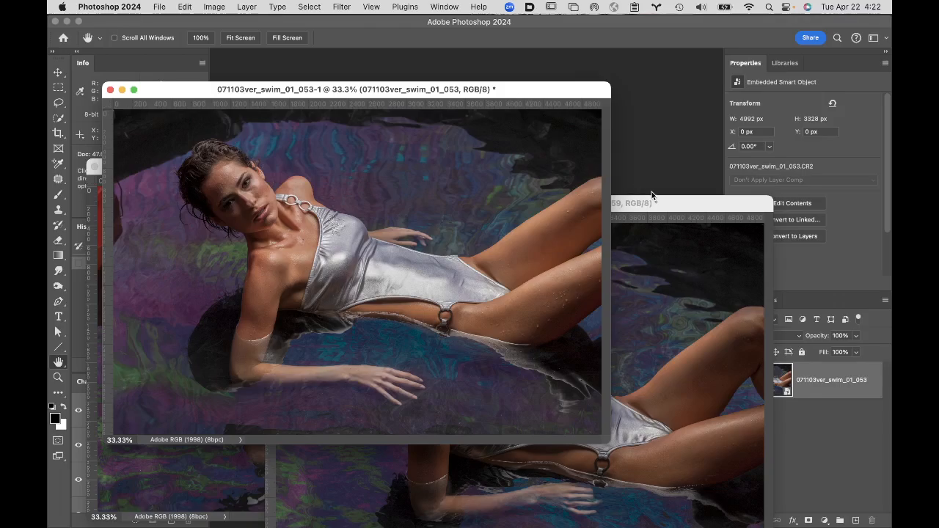
pyautogui.moveTo(682, 203); pyautogui.dragTo(528, 264)
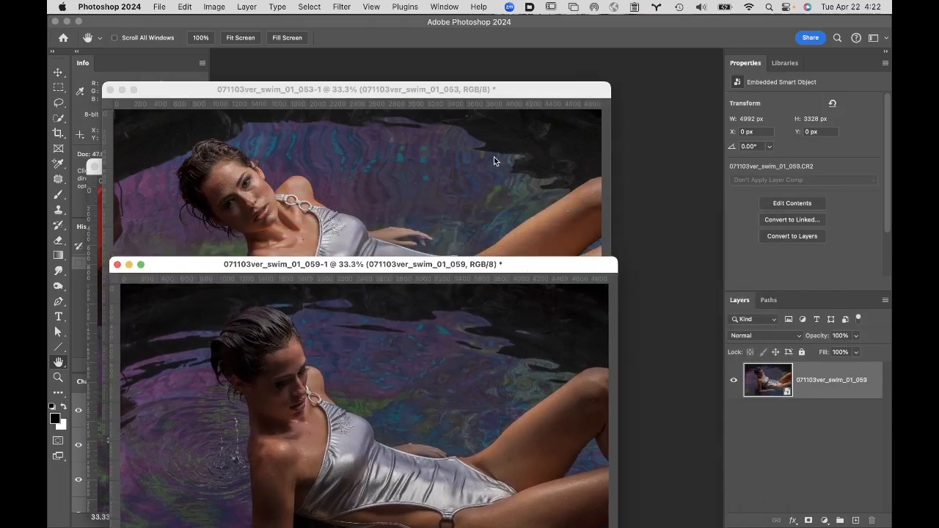
pyautogui.click(510, 108)
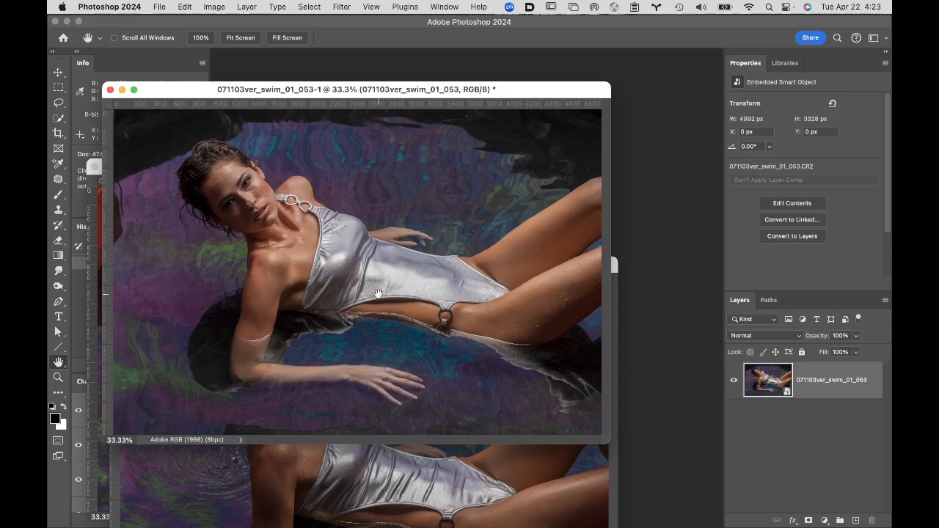
# Step: Select the silver swimsuit in photo 053 with the Quick Selection tool, brushing across the chest and torso
pyautogui.click(59, 120)
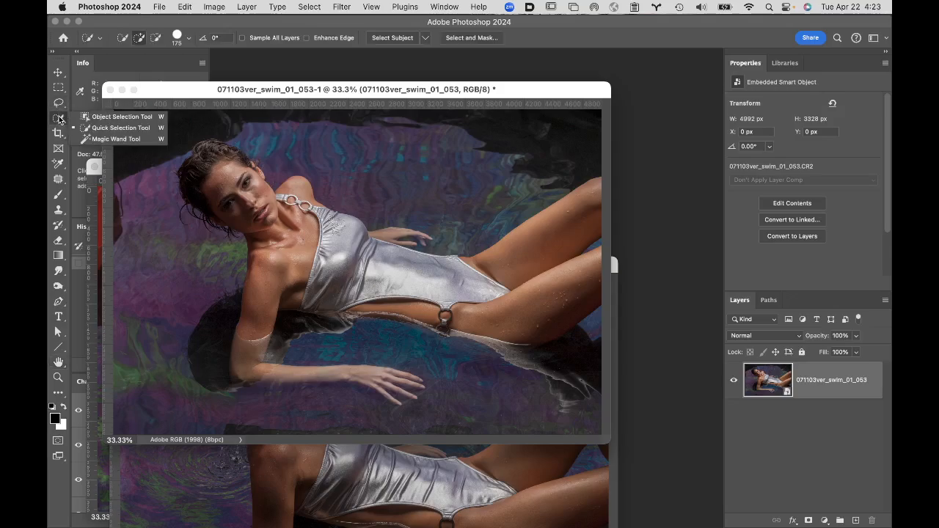
pyautogui.click(90, 127)
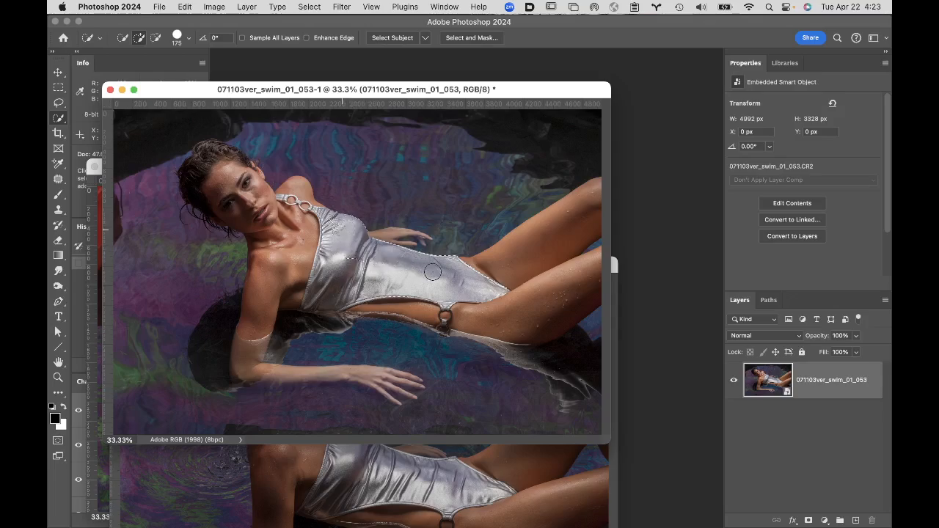
pyautogui.moveTo(342, 230); pyautogui.dragTo(433, 272)
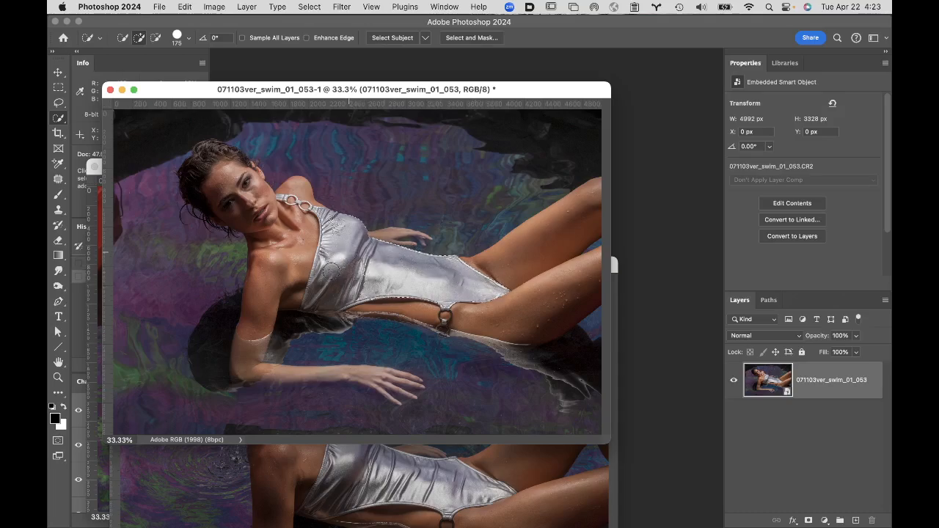
pyautogui.moveTo(326, 287); pyautogui.dragTo(317, 313)
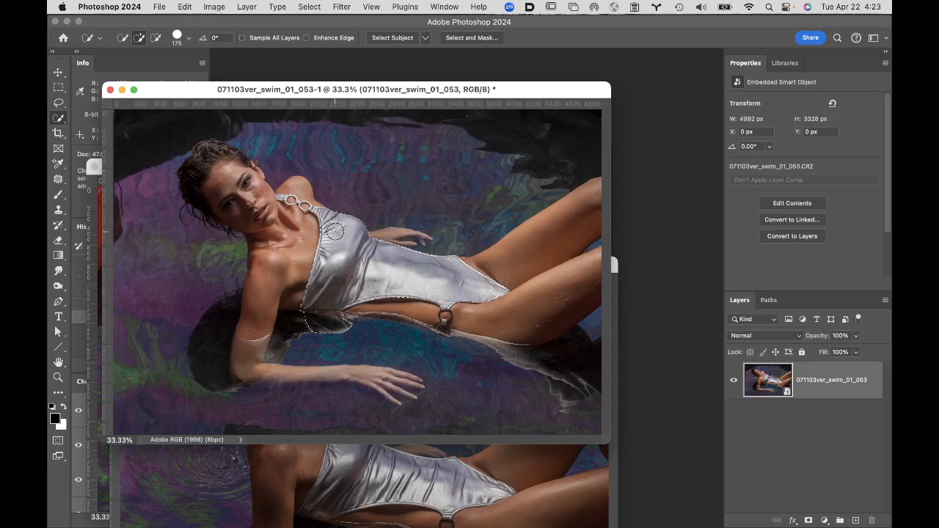
# Step: Reduce the selection brush size to 80 and add the beaded emblem area on the chest to the swimsuit selection
pyautogui.press('super+equal')
pyautogui.press('super+equal')
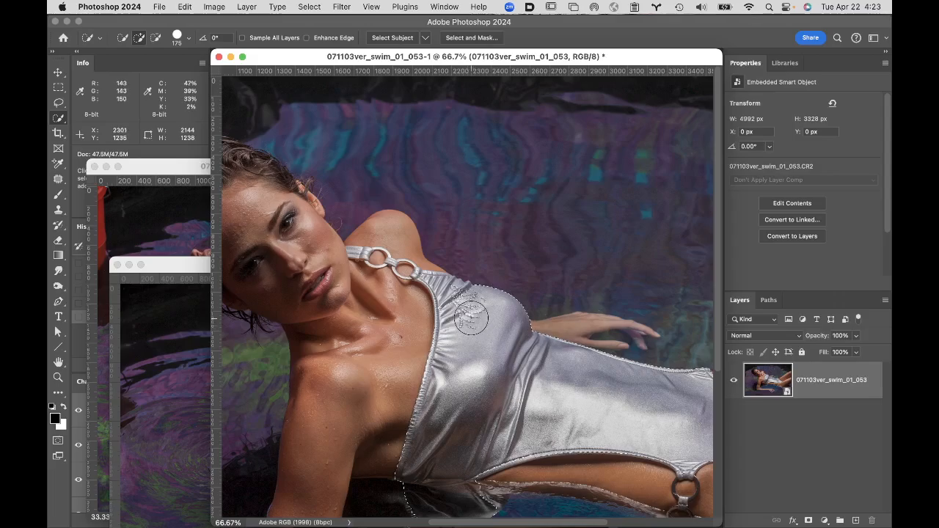
pyautogui.press('[')
pyautogui.press('[')
pyautogui.press('[')
pyautogui.press('[')
pyautogui.press('[')
pyautogui.moveTo(449, 293)
pyautogui.mouseDown()
pyautogui.moveTo(433, 280)
pyautogui.moveTo(446, 292)
pyautogui.mouseUp()
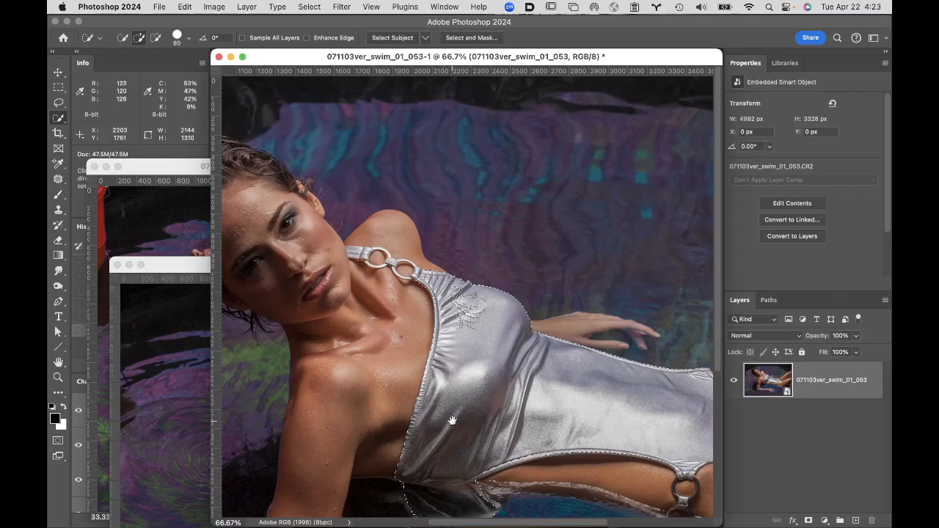
# Step: Subtract the dark reflection in the water beneath the swimsuit from the selection
pyautogui.moveTo(446, 417); pyautogui.dragTo(475, 309)
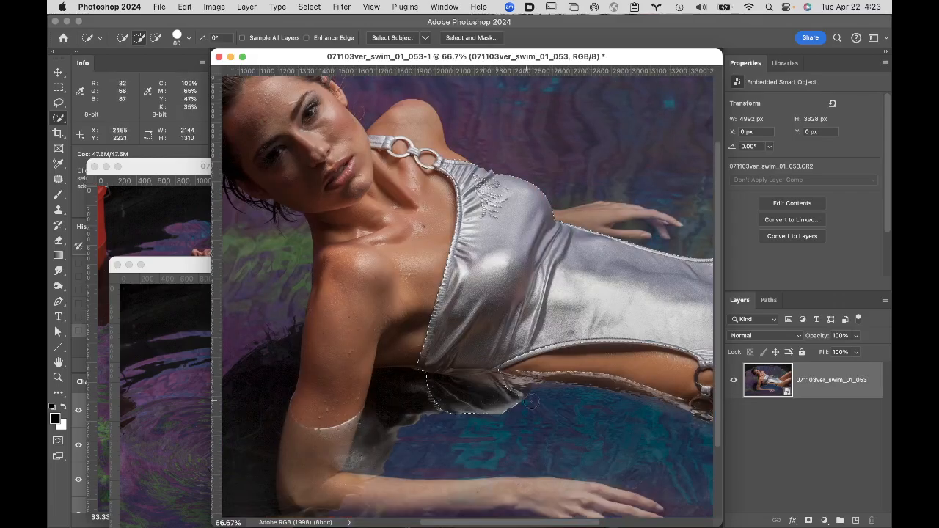
pyautogui.press('alt')
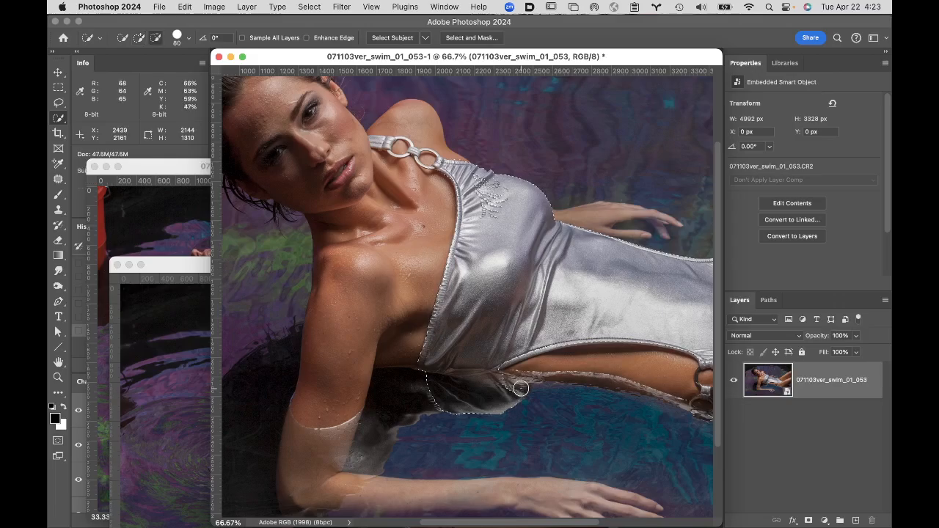
pyautogui.moveTo(521, 389)
pyautogui.mouseDown()
pyautogui.moveTo(422, 382)
pyautogui.moveTo(443, 422)
pyautogui.moveTo(531, 408)
pyautogui.moveTo(525, 403)
pyautogui.moveTo(569, 410)
pyautogui.mouseUp()
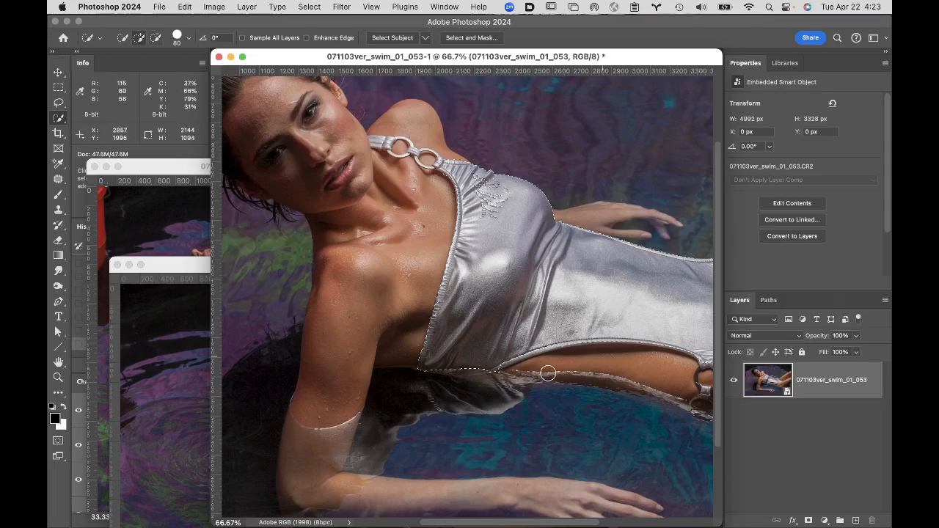
# Step: Add the lower side trim at the waist cutout, where it meets the water, to the swimsuit selection
pyautogui.moveTo(546, 369); pyautogui.dragTo(450, 357)
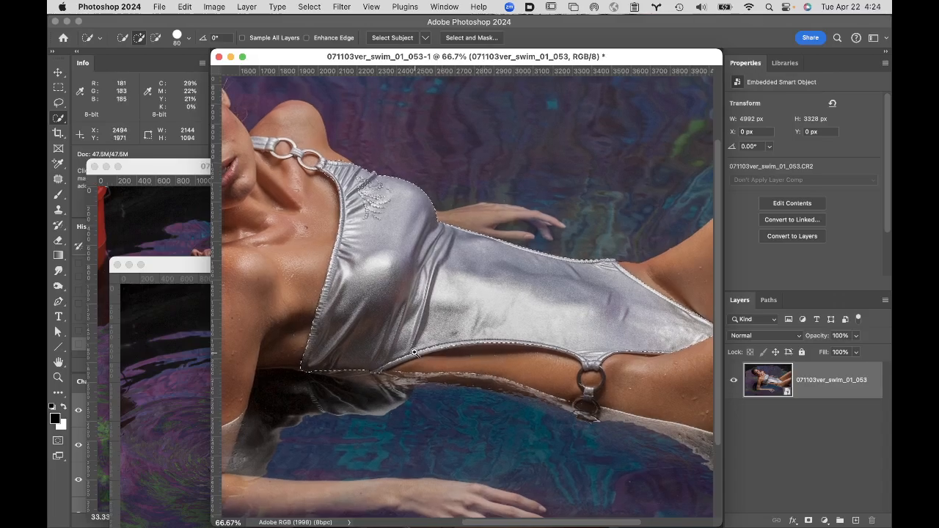
pyautogui.press('super+equal')
pyautogui.press('super+equal')
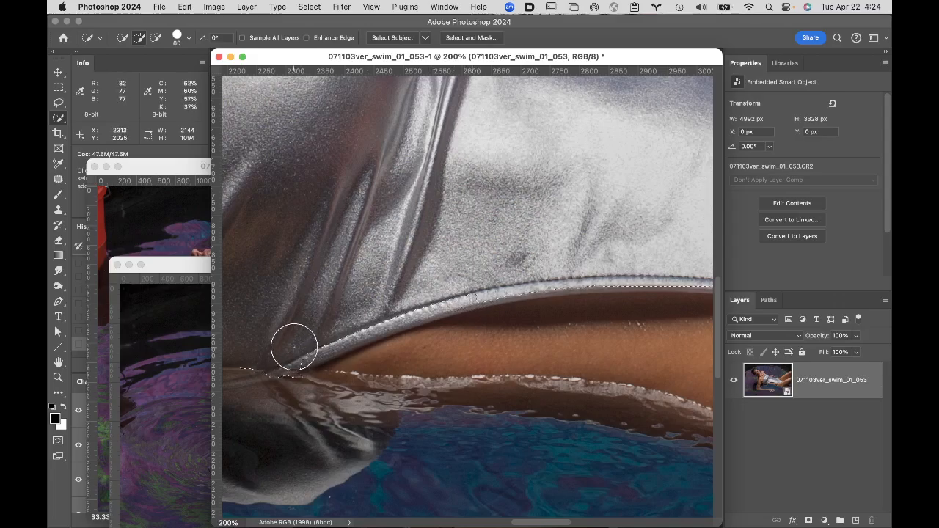
pyautogui.moveTo(293, 346); pyautogui.dragTo(365, 316)
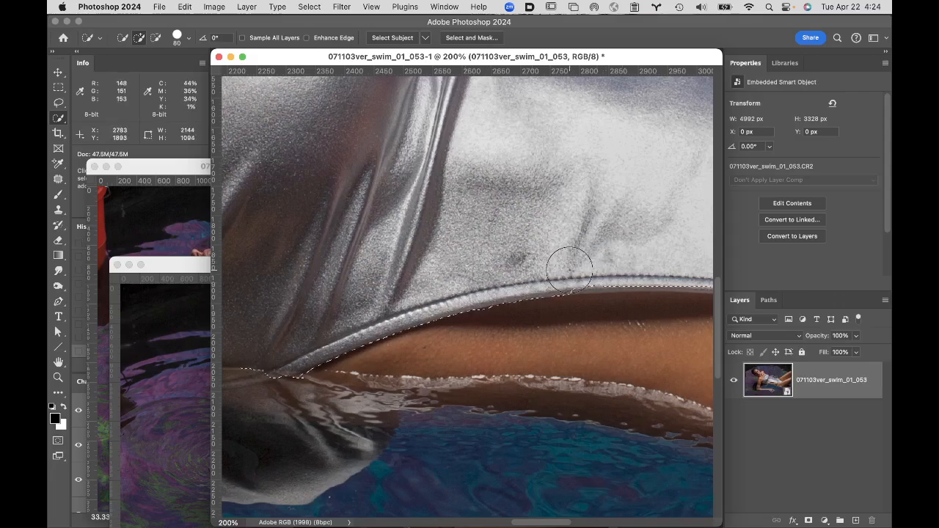
# Step: Add the gathered fabric tab above the hip ring to the swimsuit selection
pyautogui.moveTo(569, 268)
pyautogui.mouseDown()
pyautogui.moveTo(630, 266)
pyautogui.moveTo(622, 240)
pyautogui.moveTo(593, 239)
pyautogui.moveTo(406, 263)
pyautogui.moveTo(475, 261)
pyautogui.moveTo(625, 281)
pyautogui.moveTo(665, 274)
pyautogui.moveTo(545, 245)
pyautogui.mouseUp()
pyautogui.press('space')
pyautogui.press('space')
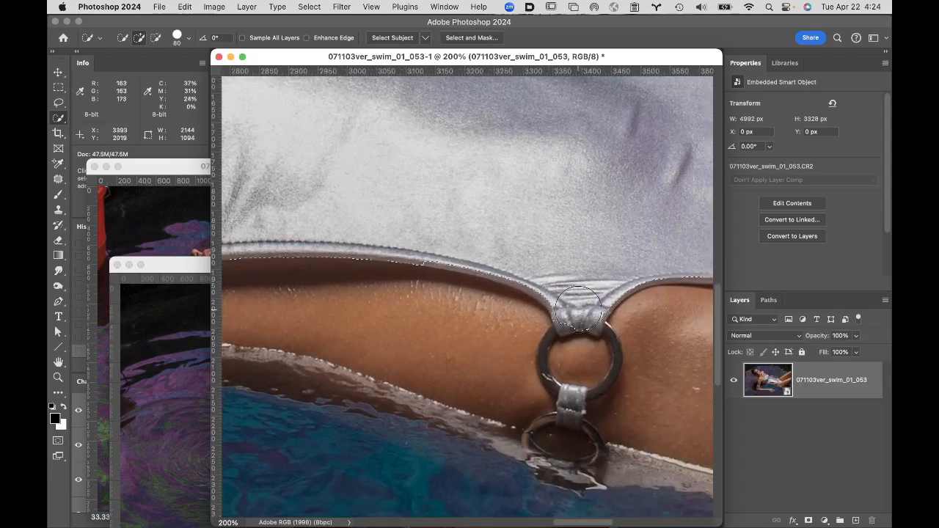
pyautogui.moveTo(579, 308)
pyautogui.mouseDown()
pyautogui.moveTo(613, 306)
pyautogui.moveTo(604, 272)
pyautogui.mouseUp()
# Step: Add the leg trim beside the hip ring to the selection and subtract the thigh skin beneath it
pyautogui.moveTo(613, 255); pyautogui.dragTo(421, 285)
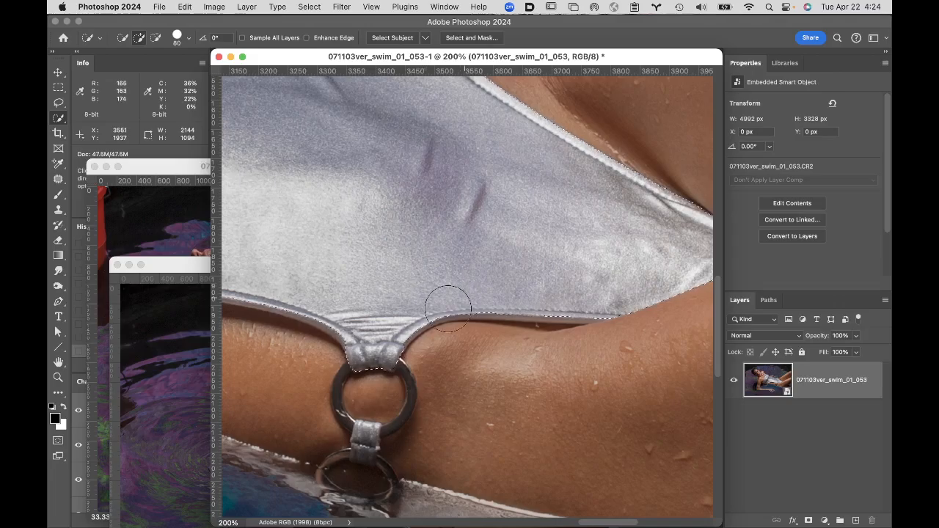
pyautogui.moveTo(396, 321)
pyautogui.mouseDown()
pyautogui.moveTo(470, 298)
pyautogui.moveTo(568, 299)
pyautogui.mouseUp()
pyautogui.press('alt')
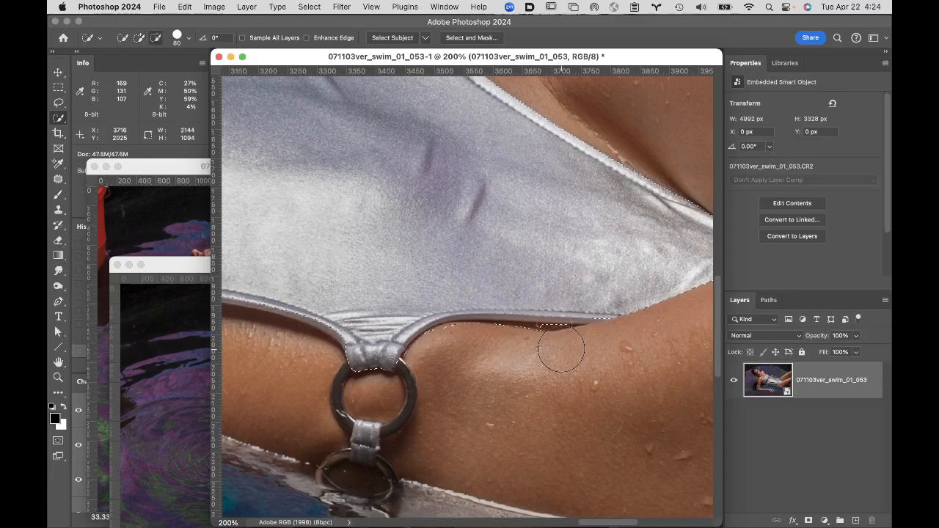
pyautogui.moveTo(561, 349)
pyautogui.mouseDown()
pyautogui.moveTo(496, 338)
pyautogui.moveTo(499, 349)
pyautogui.mouseUp()
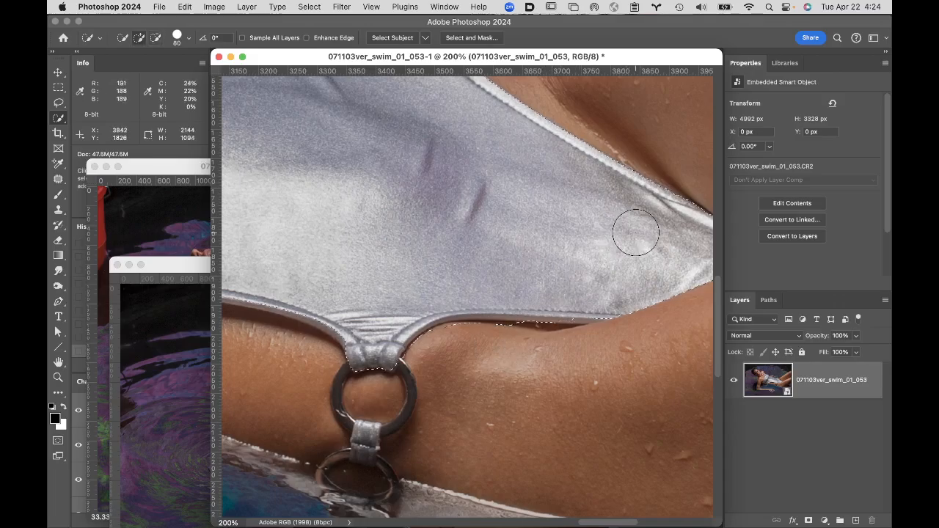
# Step: Check the upper outline, refine the selection along the ruffled neckline, and copy the selected swimsuit to a new layer
pyautogui.press('space')
pyautogui.moveTo(562, 208)
pyautogui.mouseDown()
pyautogui.moveTo(587, 289)
pyautogui.moveTo(621, 323)
pyautogui.mouseUp()
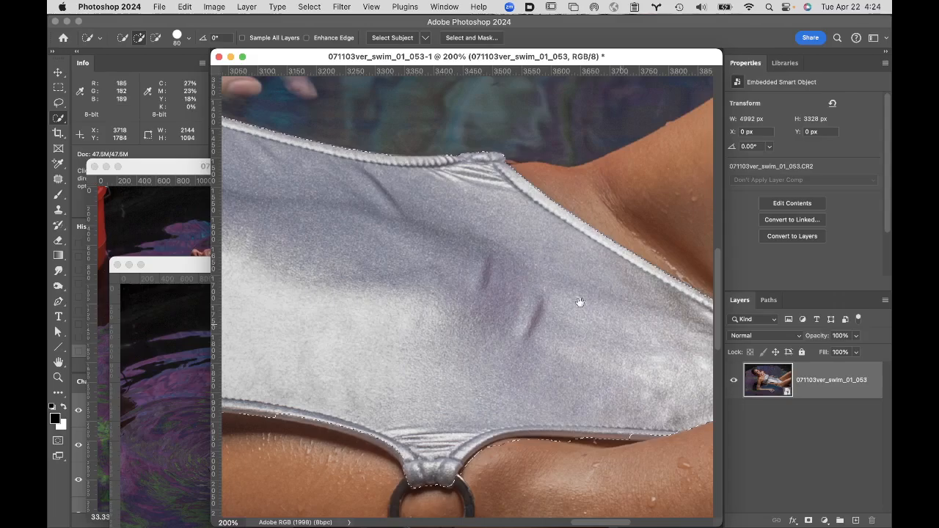
pyautogui.moveTo(465, 217); pyautogui.dragTo(698, 277)
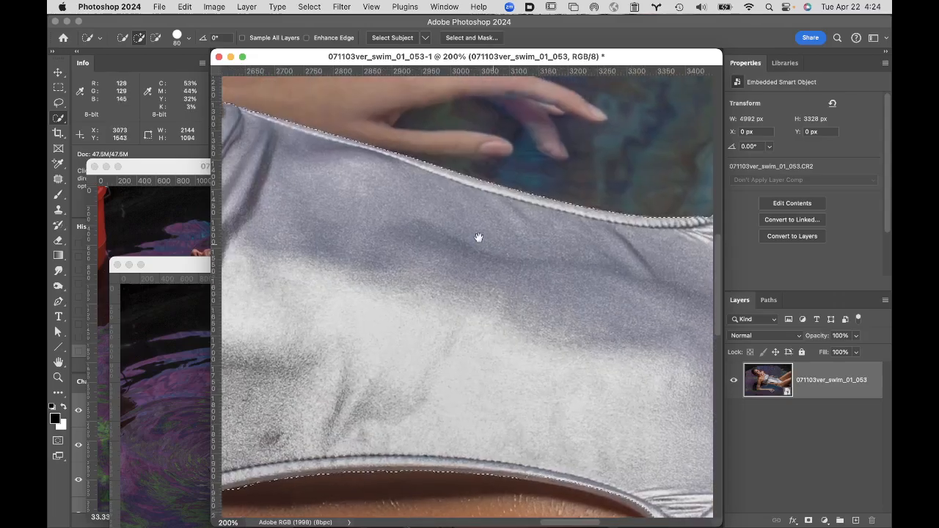
pyautogui.moveTo(478, 237); pyautogui.dragTo(708, 394)
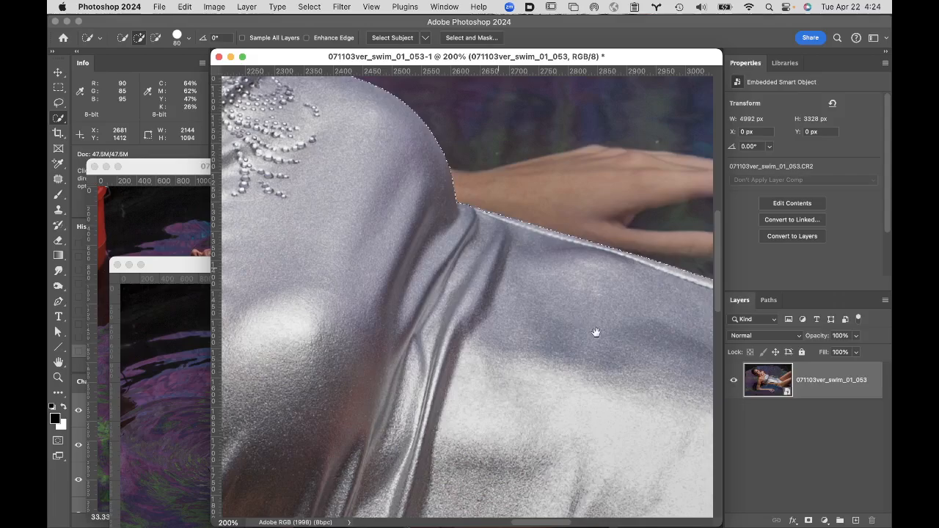
pyautogui.moveTo(596, 332); pyautogui.dragTo(683, 405)
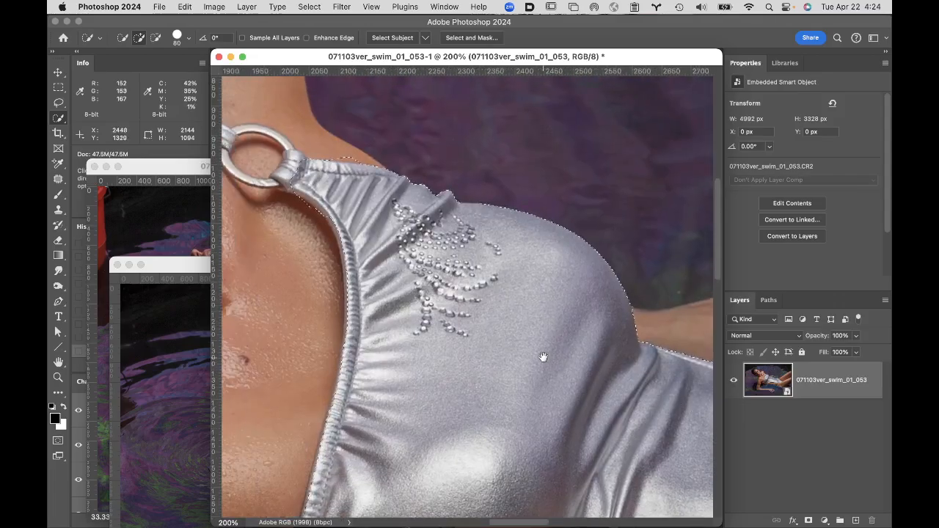
pyautogui.moveTo(543, 351); pyautogui.dragTo(584, 278)
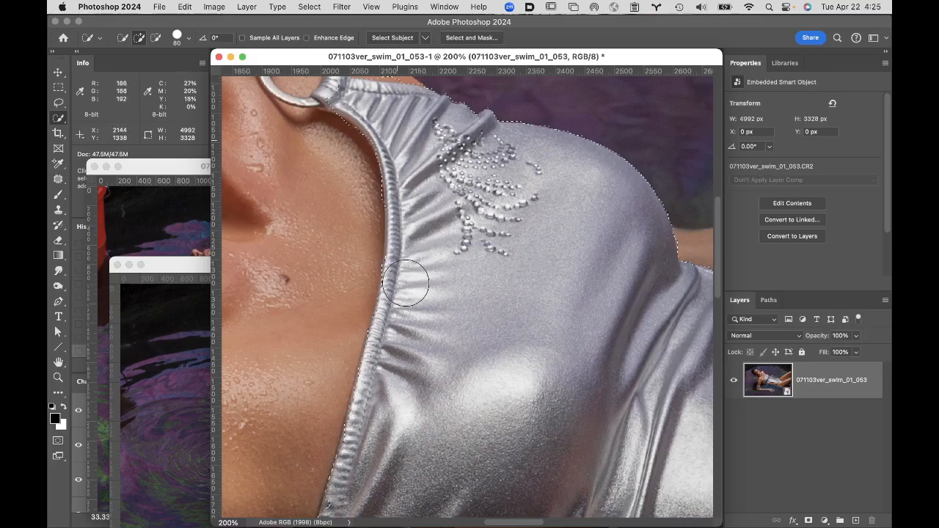
pyautogui.moveTo(426, 309)
pyautogui.mouseDown()
pyautogui.moveTo(475, 114)
pyautogui.moveTo(468, 168)
pyautogui.moveTo(464, 113)
pyautogui.moveTo(452, 129)
pyautogui.moveTo(420, 303)
pyautogui.mouseUp()
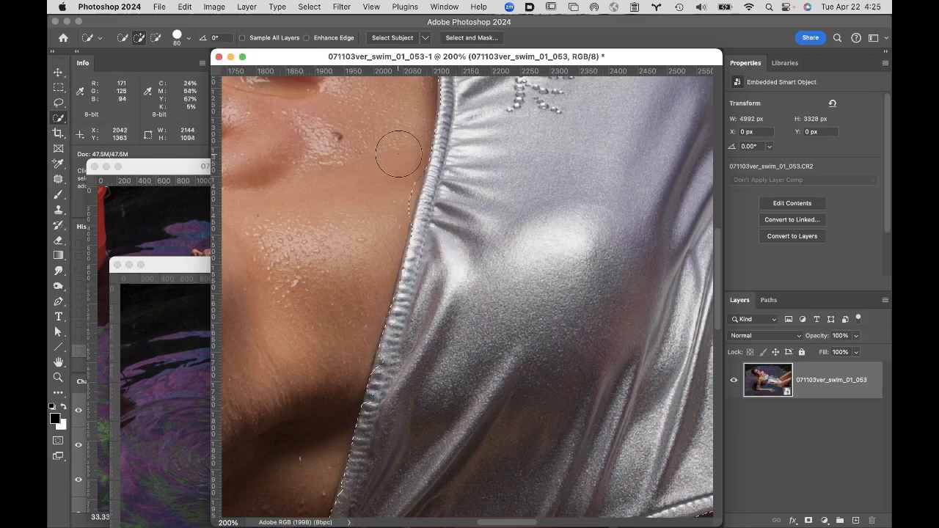
pyautogui.moveTo(397, 157); pyautogui.dragTo(388, 217)
pyautogui.press('super+j')
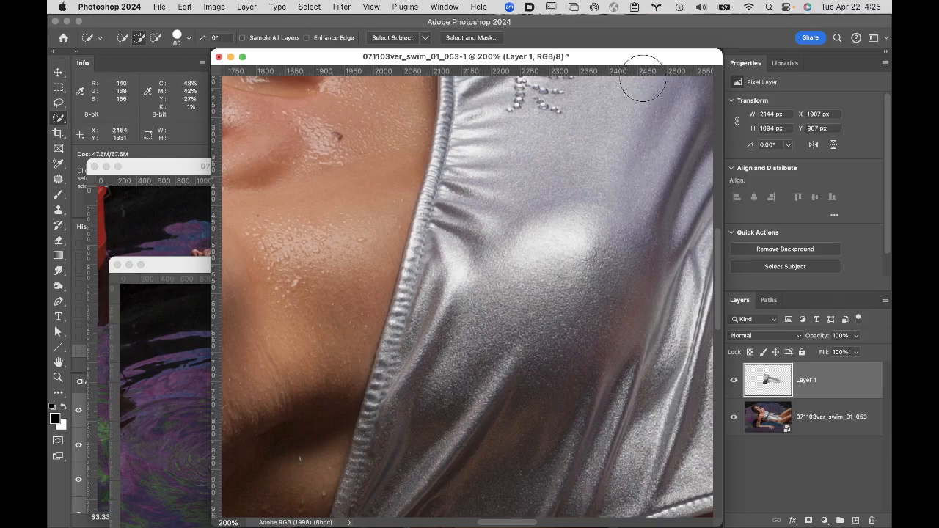
# Step: Arrange the 053 and 059 windows so both are accessible and copy the cut-out swimsuit layer from 053 into 059
pyautogui.moveTo(638, 63); pyautogui.dragTo(676, 444)
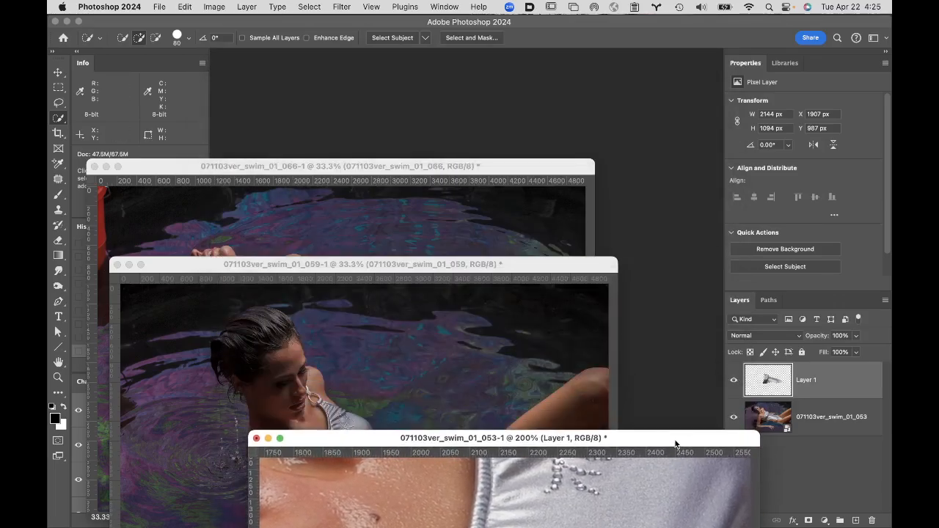
pyautogui.moveTo(545, 270); pyautogui.dragTo(529, 100)
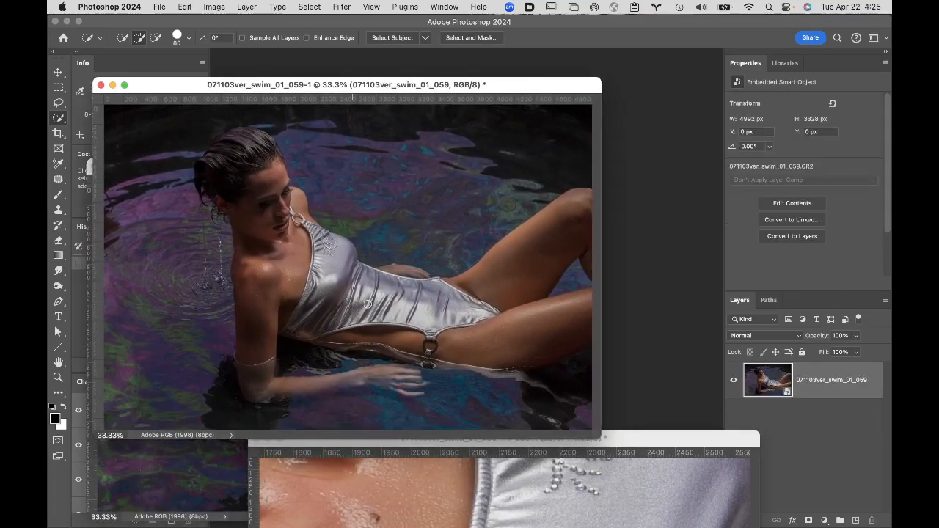
pyautogui.click(667, 433)
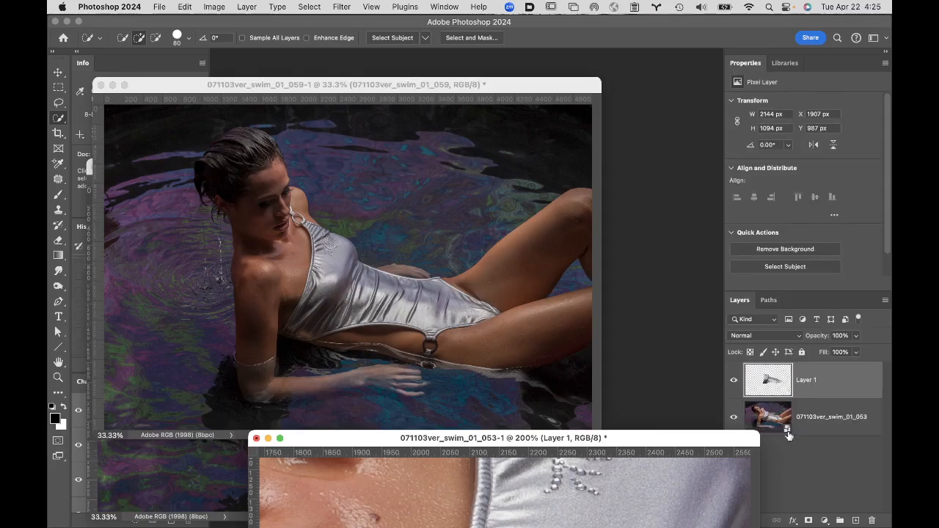
pyautogui.moveTo(773, 383); pyautogui.dragTo(376, 270)
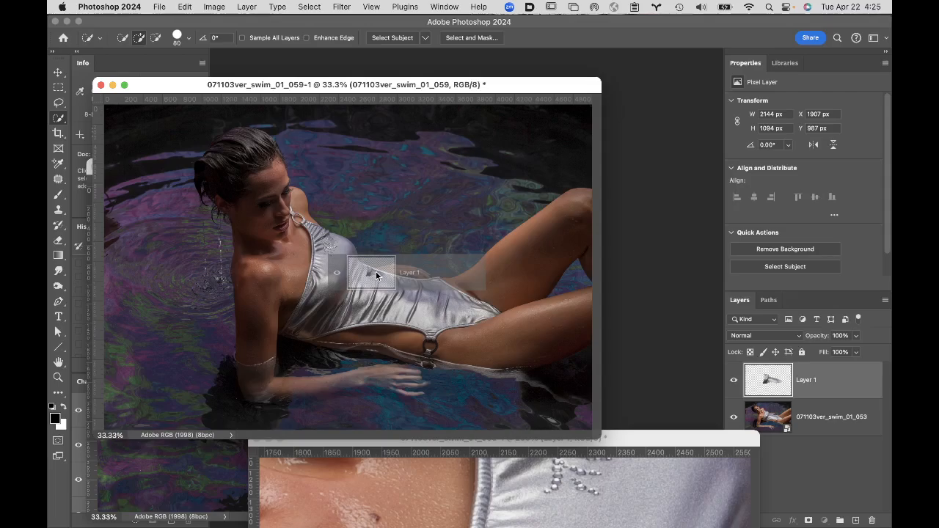
pyautogui.moveTo(376, 271); pyautogui.dragTo(375, 271)
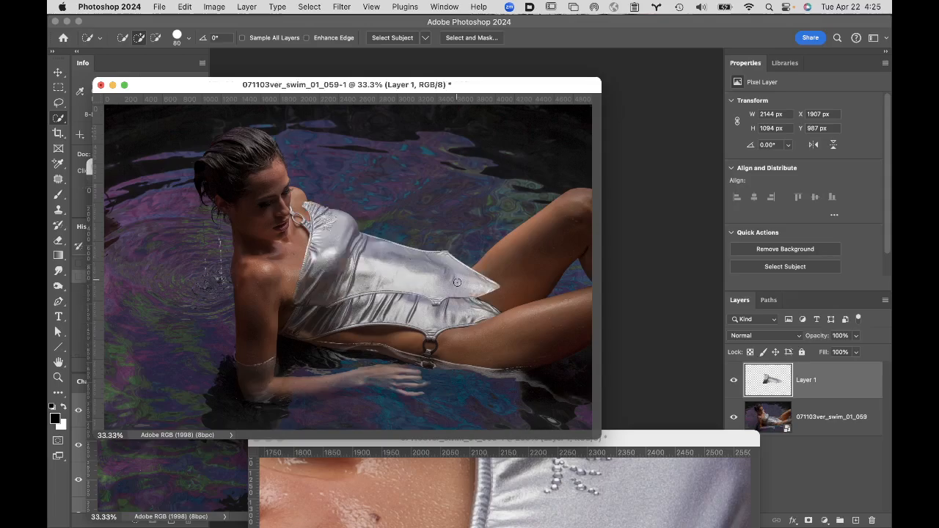
# Step: Close the 053 document without saving its changes
pyautogui.click(437, 508)
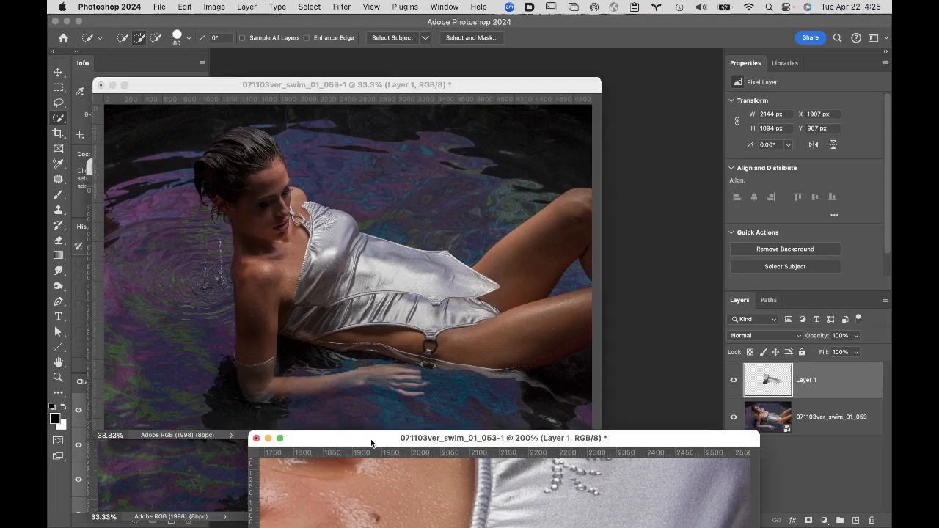
pyautogui.moveTo(371, 443); pyautogui.dragTo(471, 150)
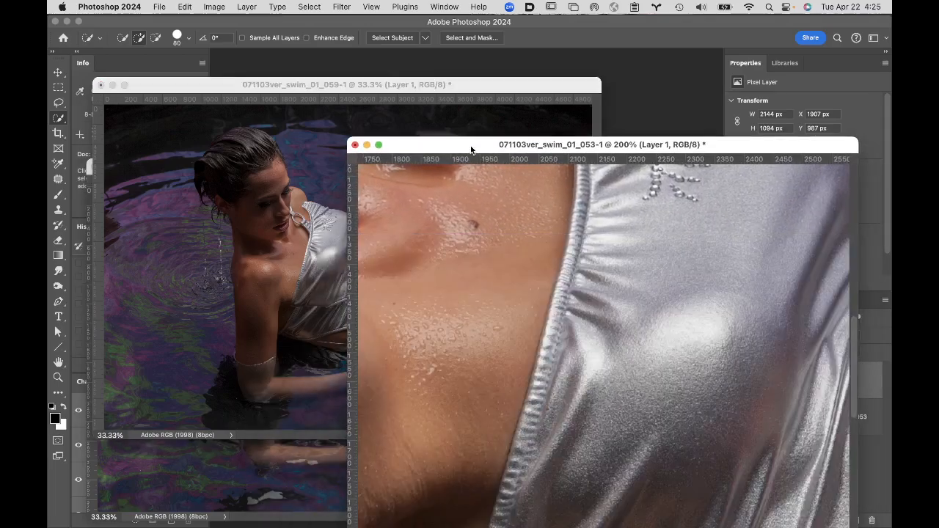
pyautogui.click(355, 146)
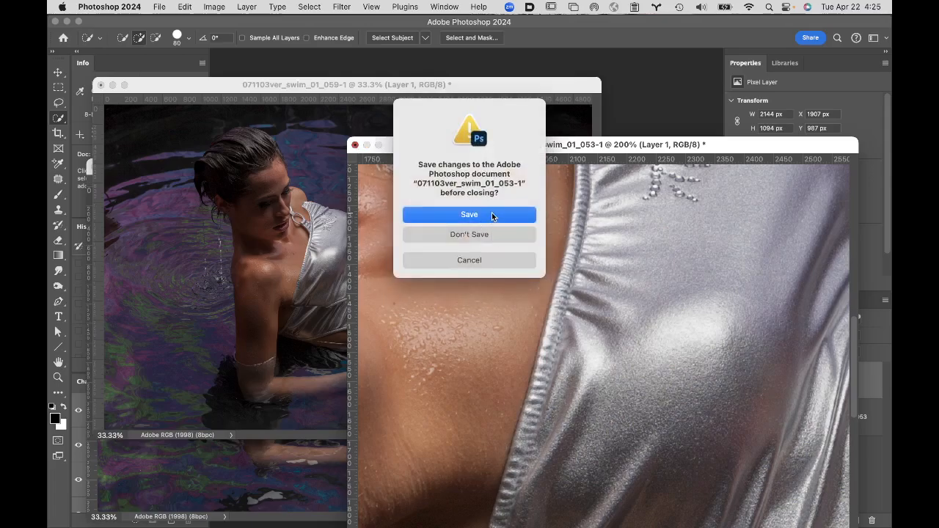
pyautogui.click(493, 234)
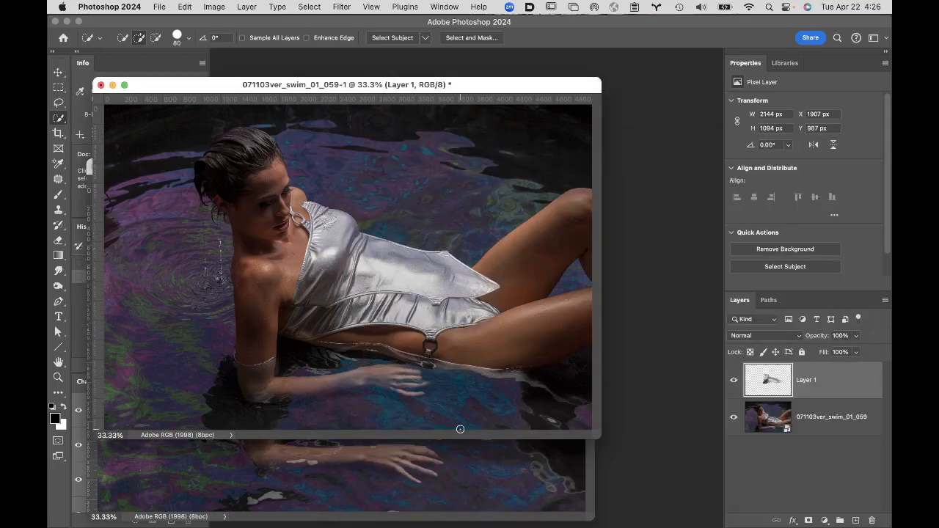
# Step: Activate the 066 document and extend the swimsuit selection along the neckline edge and the shaded lower corner of the bodice
pyautogui.click(479, 474)
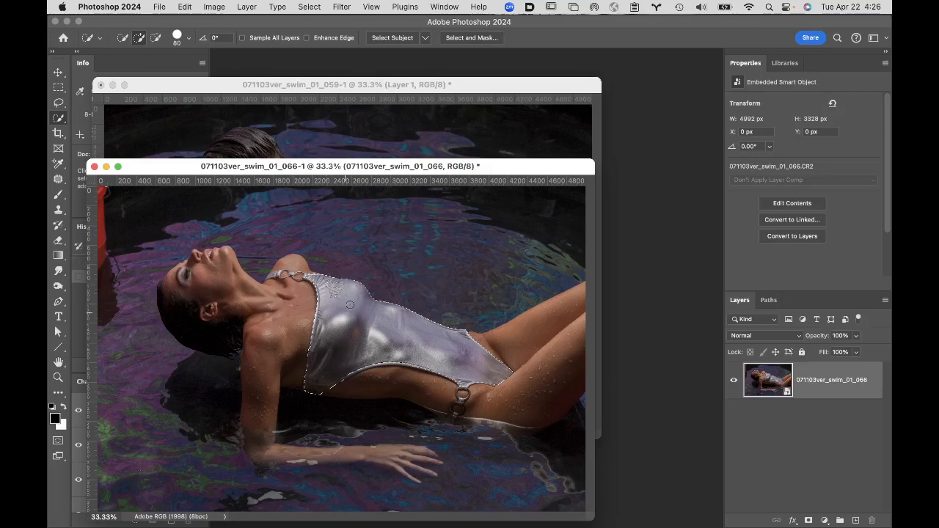
pyautogui.press('super+equal')
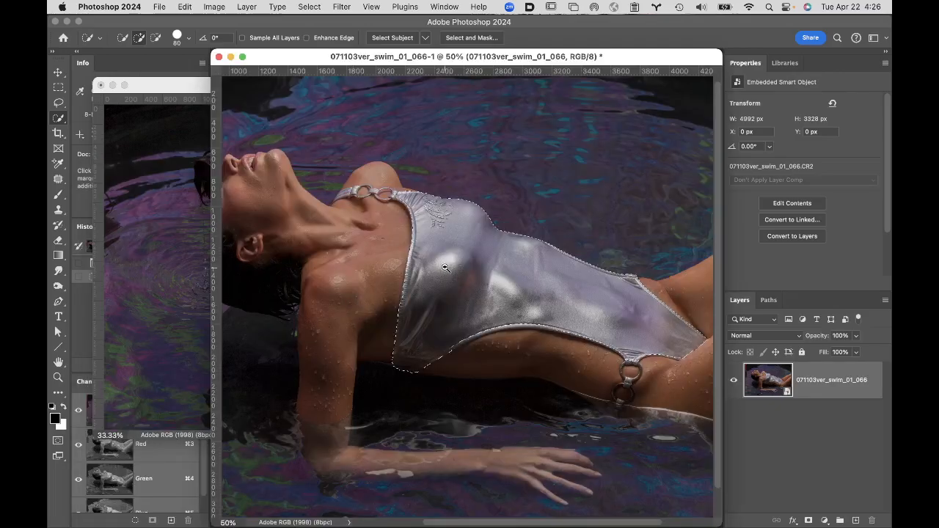
pyautogui.press('super+equal')
pyautogui.press('super+equal')
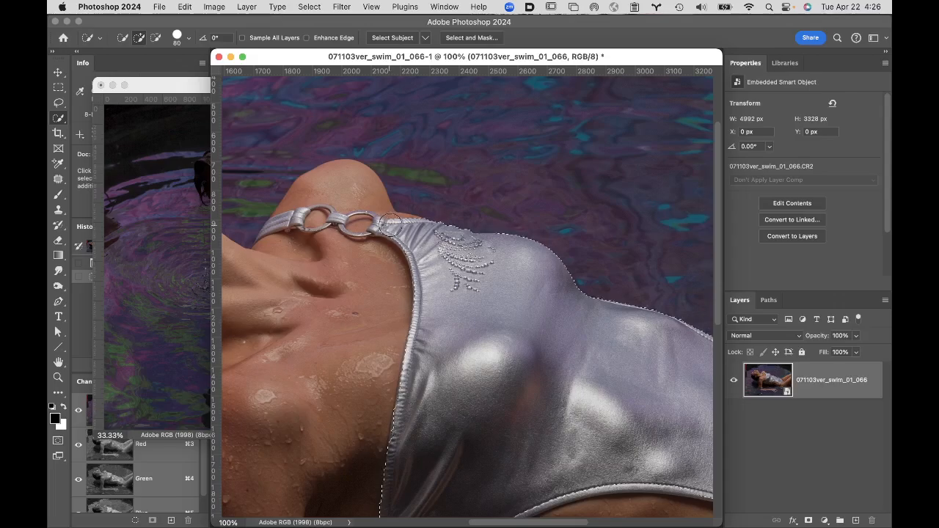
pyautogui.moveTo(390, 225)
pyautogui.mouseDown()
pyautogui.moveTo(423, 262)
pyautogui.moveTo(423, 331)
pyautogui.mouseUp()
pyautogui.moveTo(440, 367); pyautogui.dragTo(446, 187)
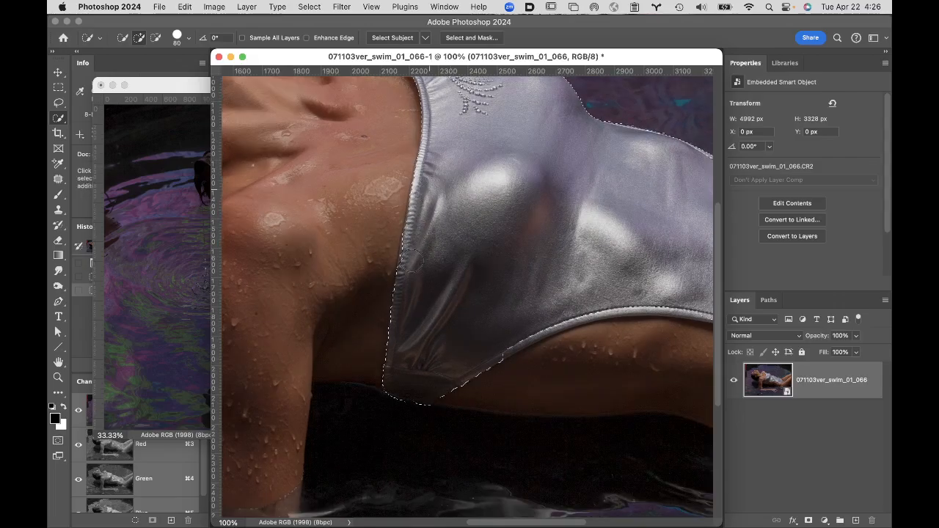
pyautogui.moveTo(403, 358); pyautogui.dragTo(394, 379)
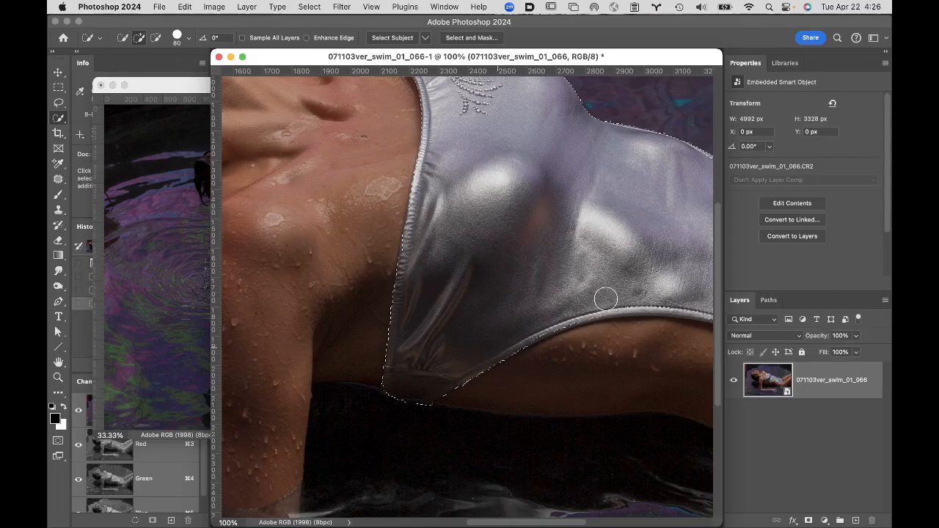
# Step: Add the leg-opening trim to the selection and copy the selected 066 swimsuit to a new layer
pyautogui.moveTo(661, 301); pyautogui.dragTo(662, 301)
pyautogui.moveTo(661, 264); pyautogui.dragTo(335, 250)
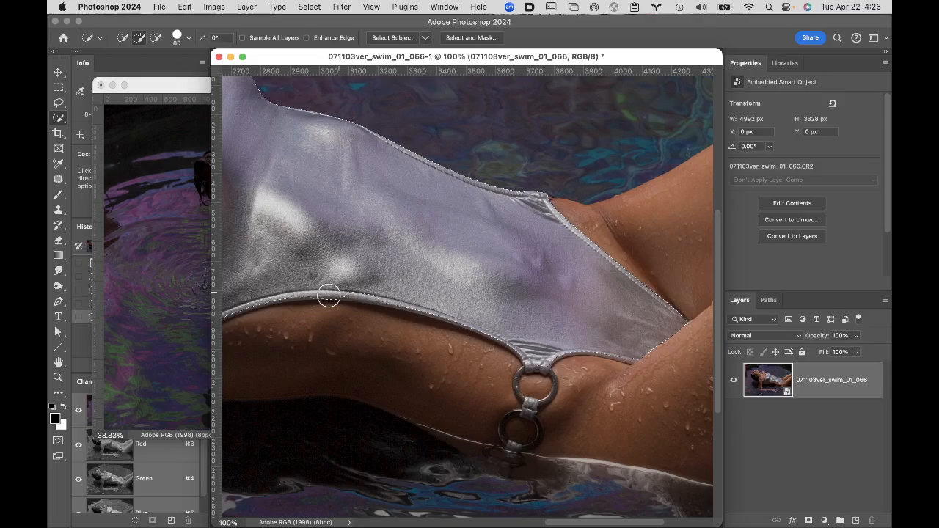
pyautogui.moveTo(396, 290); pyautogui.dragTo(440, 312)
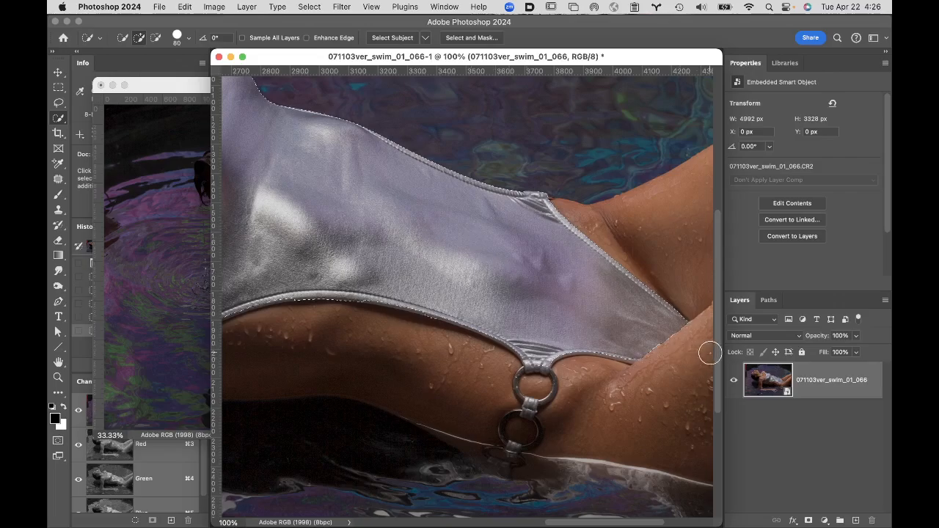
pyautogui.press('super+j')
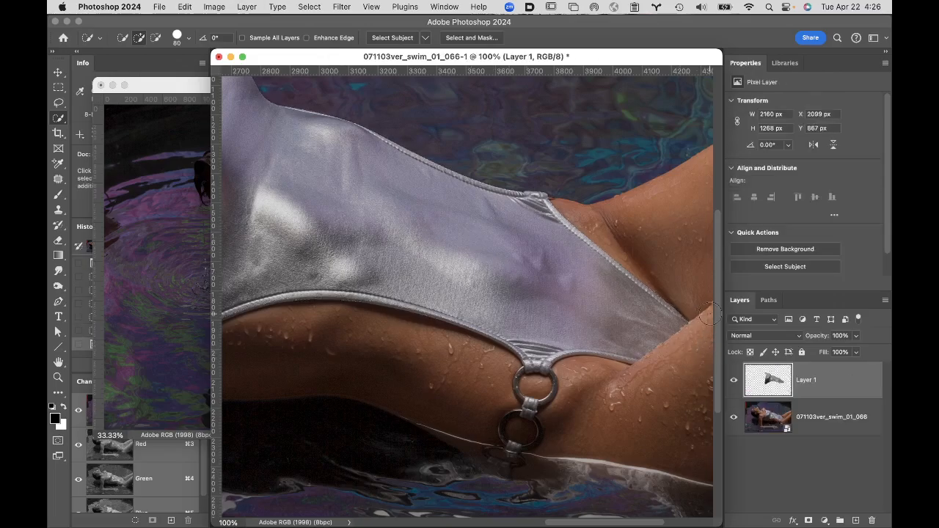
# Step: Uncover the 059 window, copy the cut-out swimsuit layer from 066 into it, and hide the added layer
pyautogui.moveTo(275, 53); pyautogui.dragTo(268, 284)
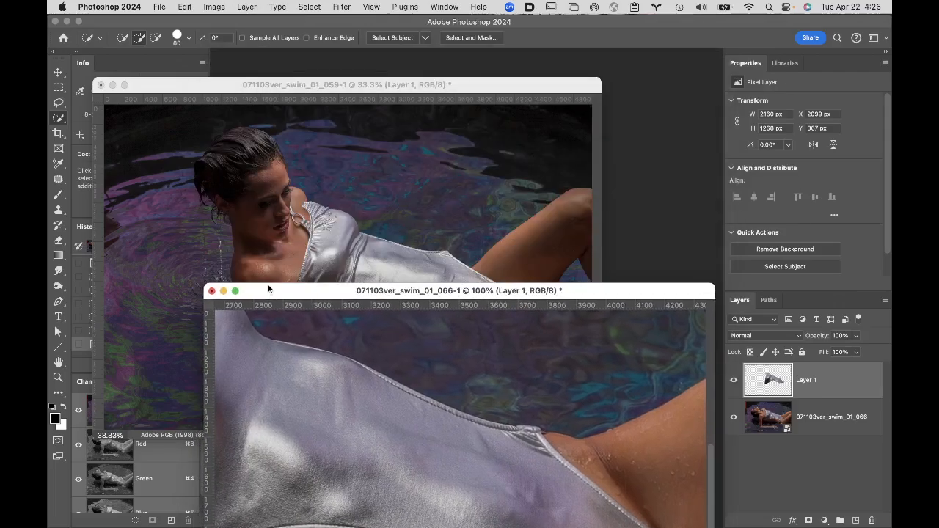
pyautogui.moveTo(768, 380); pyautogui.dragTo(319, 217)
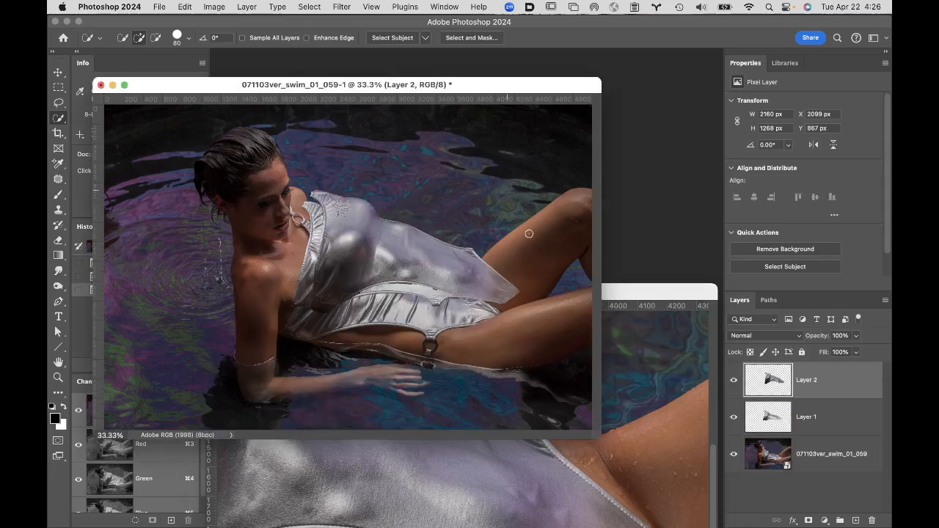
pyautogui.click(733, 383)
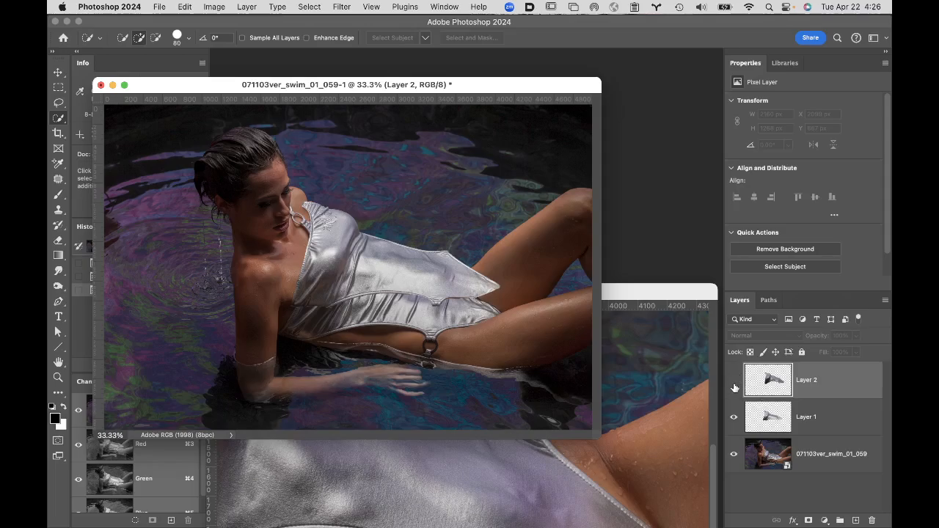
# Step: Close the 066 document without saving its changes and reposition the 059 window clear of the side panels
pyautogui.click(627, 377)
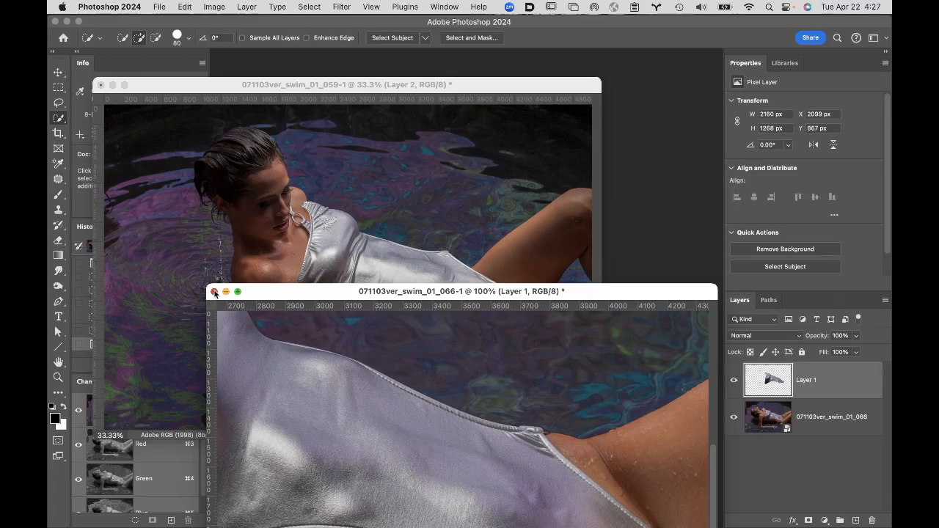
pyautogui.click(214, 291)
pyautogui.click(496, 233)
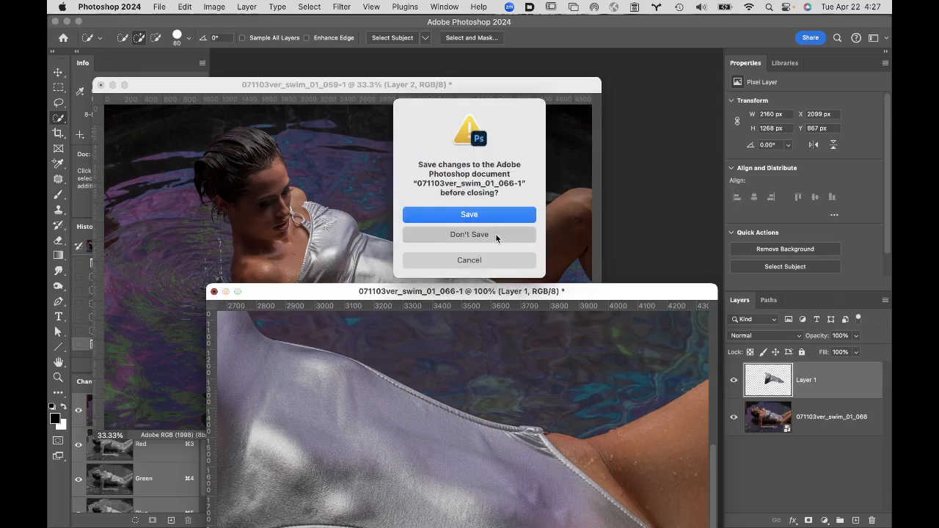
pyautogui.moveTo(487, 85); pyautogui.dragTo(591, 42)
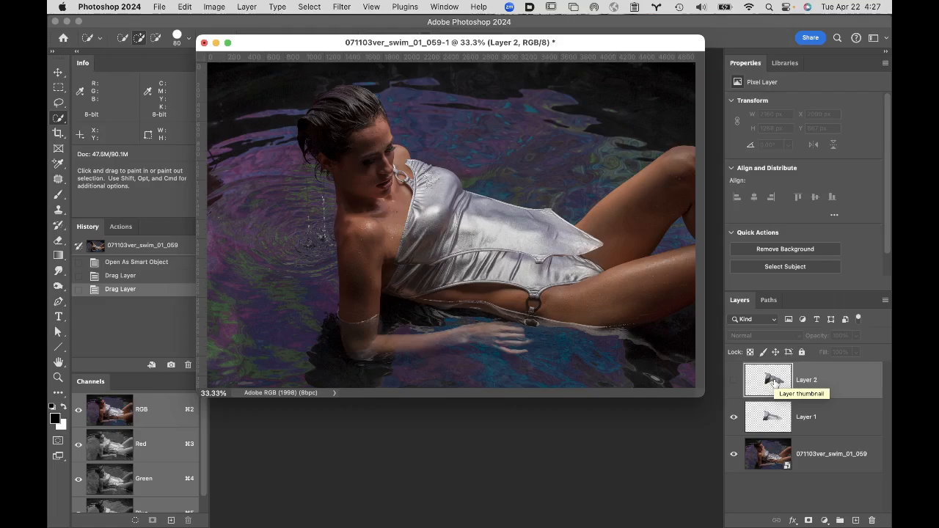
# Step: Convert Layer 1 to a smart object
pyautogui.click(850, 416)
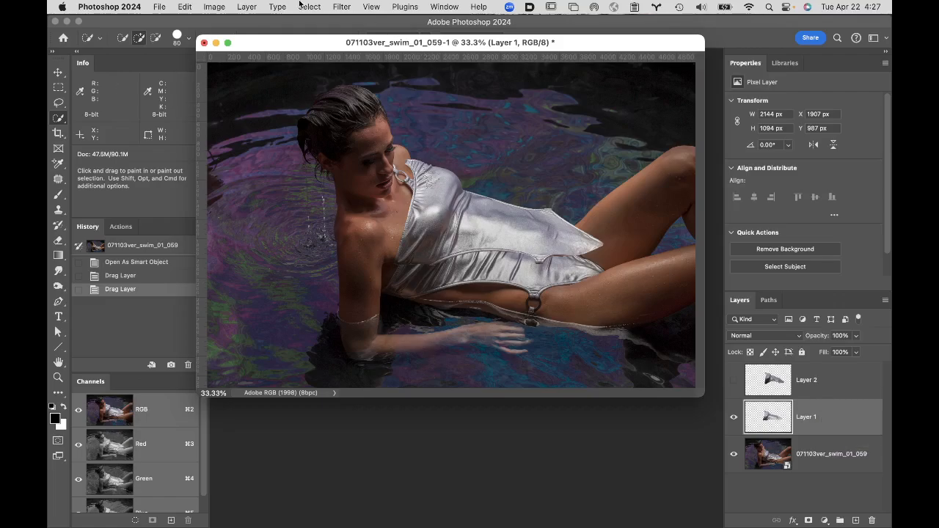
pyautogui.click(242, 7)
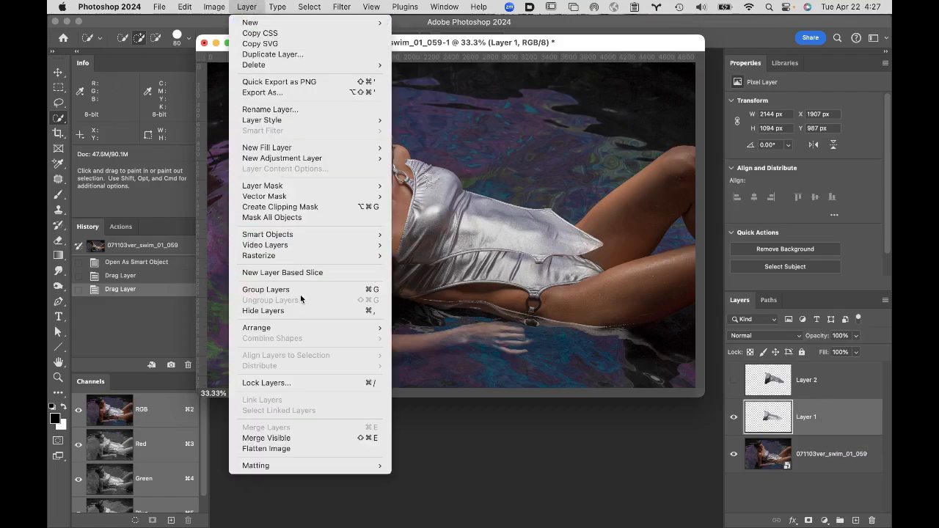
pyautogui.moveTo(314, 235)
pyautogui.click(441, 235)
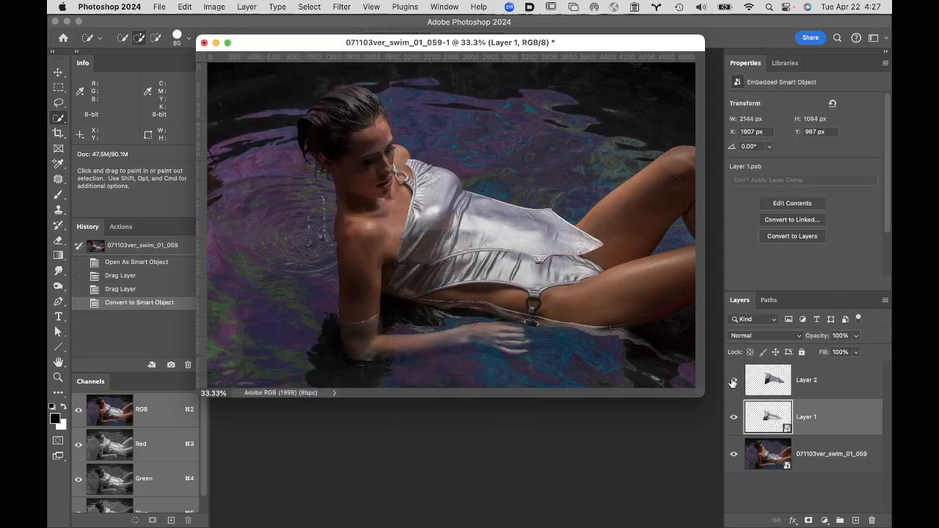
# Step: Show Layer 2, convert it to a smart object, and hide it again
pyautogui.click(733, 380)
pyautogui.click(854, 381)
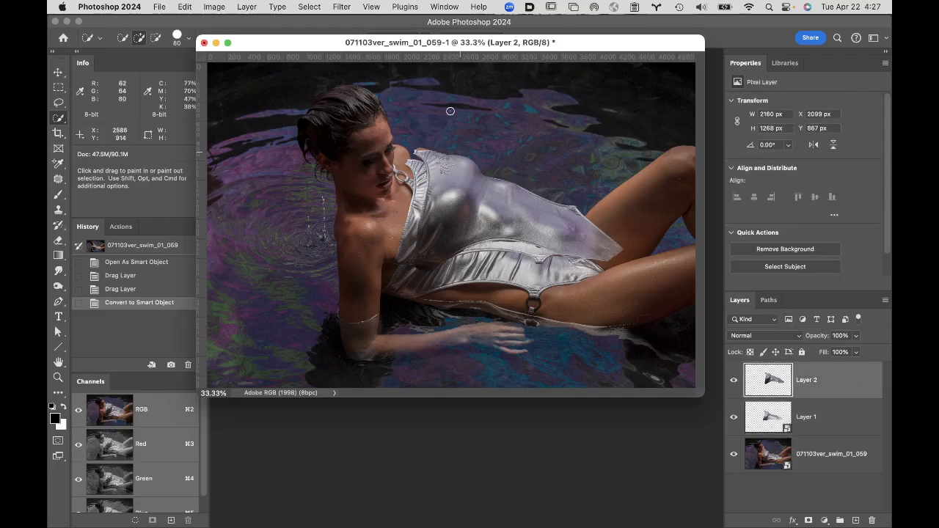
pyautogui.click(246, 7)
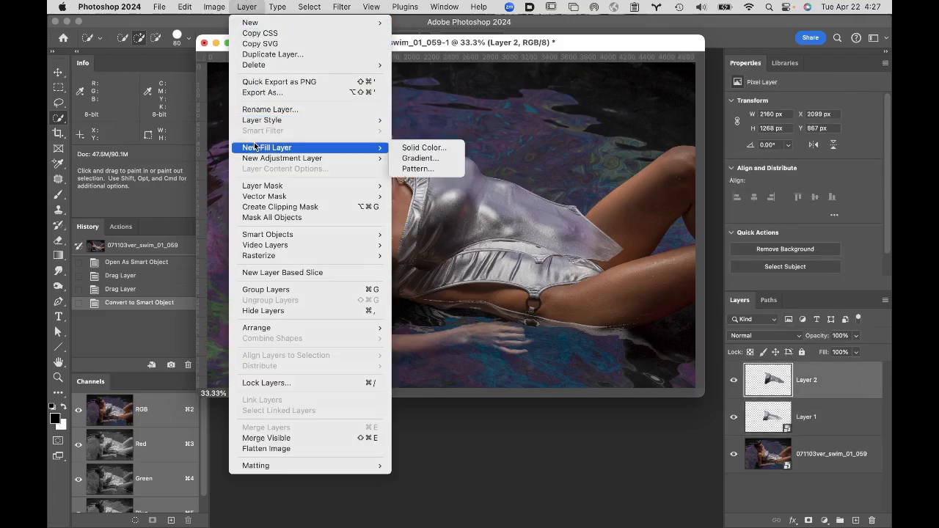
pyautogui.moveTo(283, 235)
pyautogui.click(448, 234)
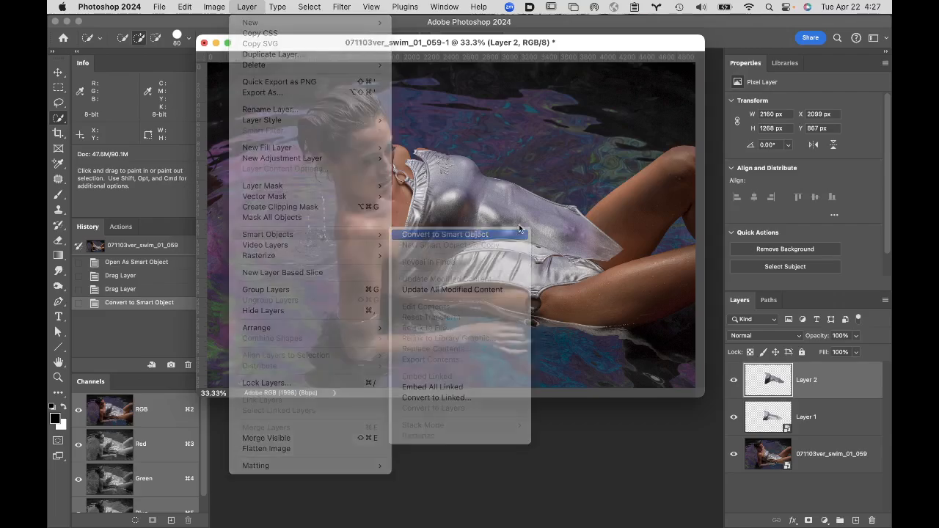
pyautogui.click(733, 379)
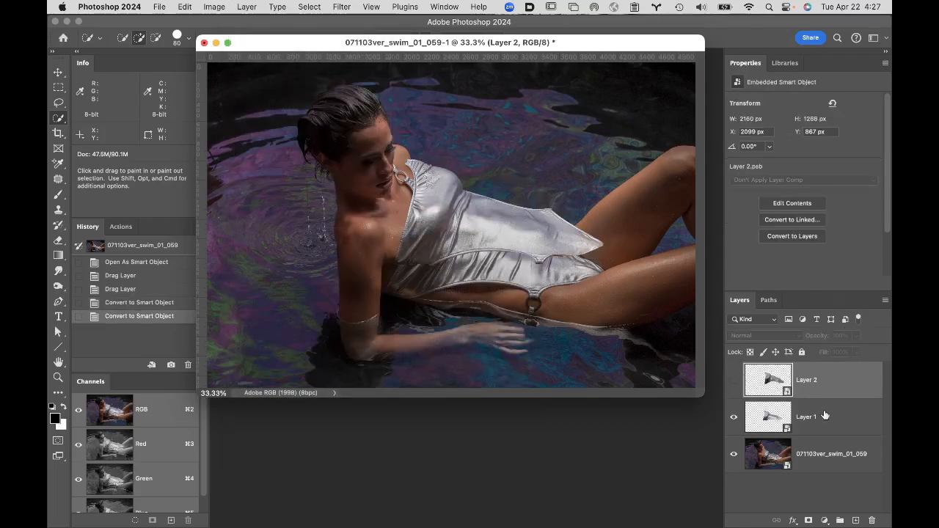
# Step: Move Layer 1 about 46 px left and 346 px down so its hip tab meets the dark ring
pyautogui.click(828, 419)
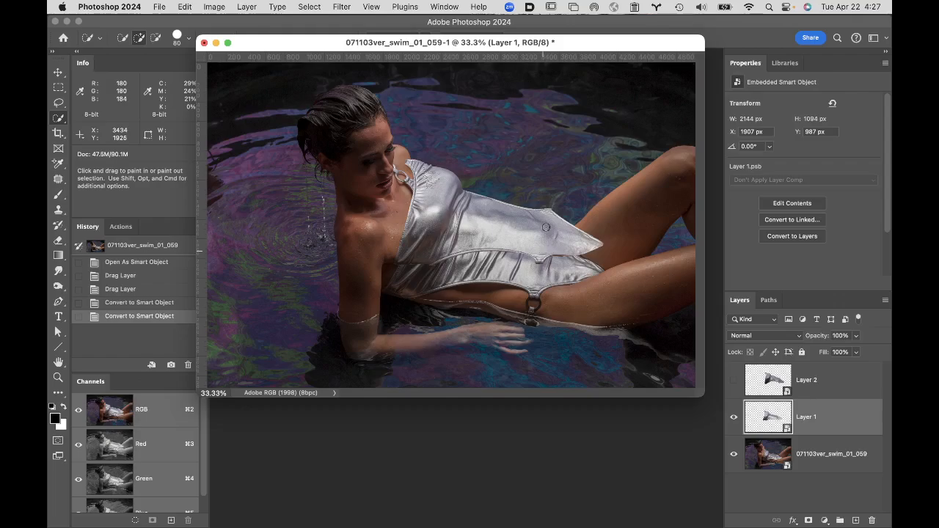
pyautogui.keyDown('super'); pyautogui.click(546, 227); pyautogui.keyUp('super')
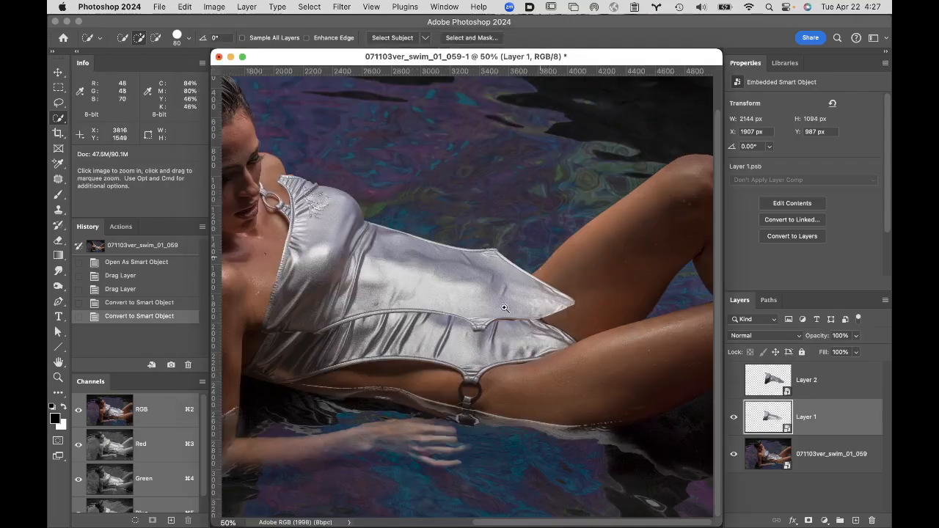
pyautogui.keyDown('super'); pyautogui.click(446, 326); pyautogui.keyUp('super')
pyautogui.keyDown('super'); pyautogui.click(515, 292); pyautogui.keyUp('super')
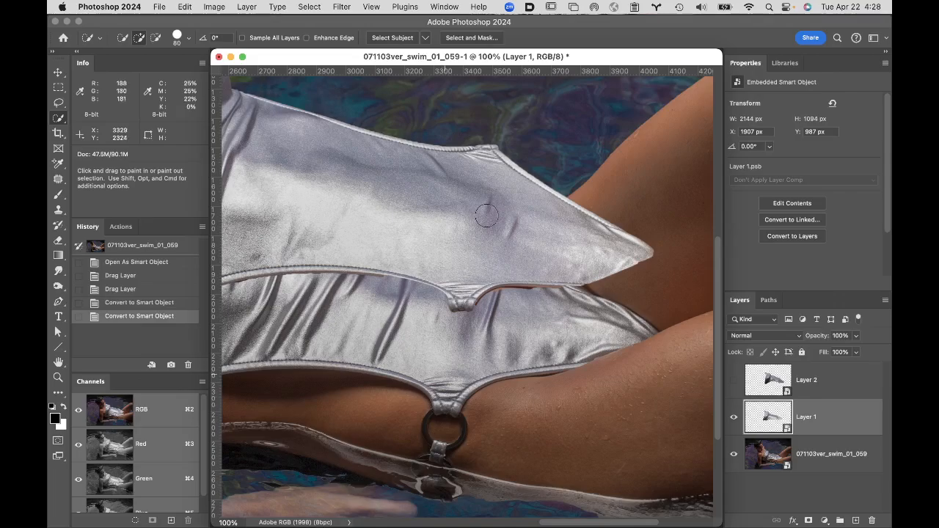
pyautogui.press('v')
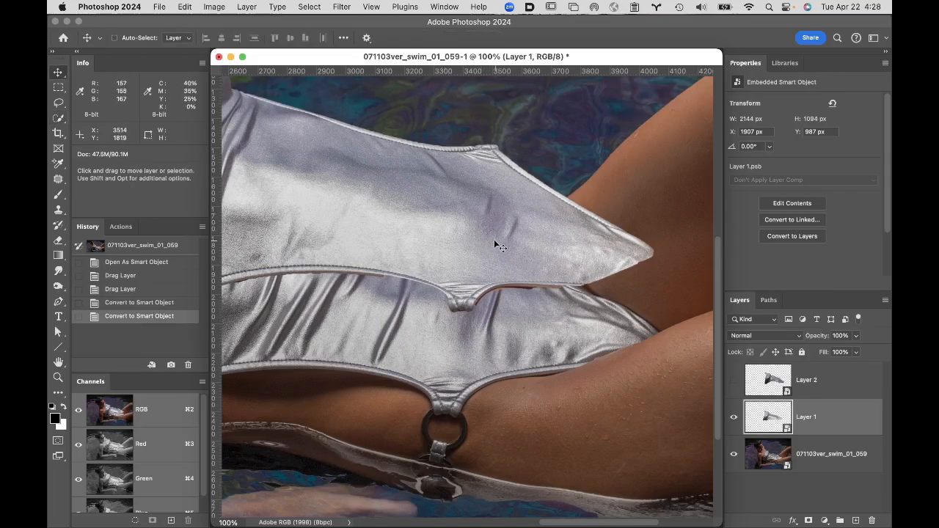
pyautogui.moveTo(493, 238); pyautogui.dragTo(473, 339)
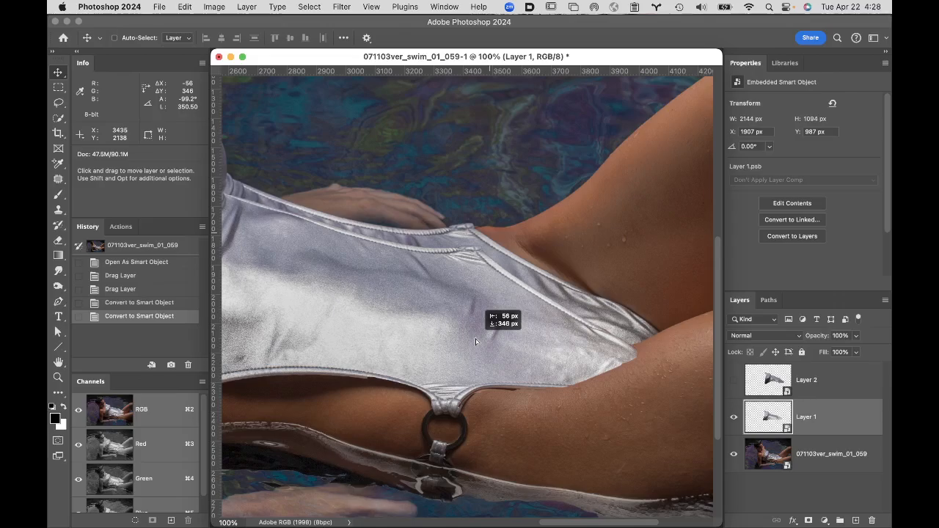
pyautogui.moveTo(476, 342); pyautogui.dragTo(477, 342)
# Step: Nudge Layer 1 right and down to X 1858 px, Y 1342 px, fitting its hip tab over the loop above the ring
pyautogui.keyDown('super'); pyautogui.click(455, 404); pyautogui.keyUp('super')
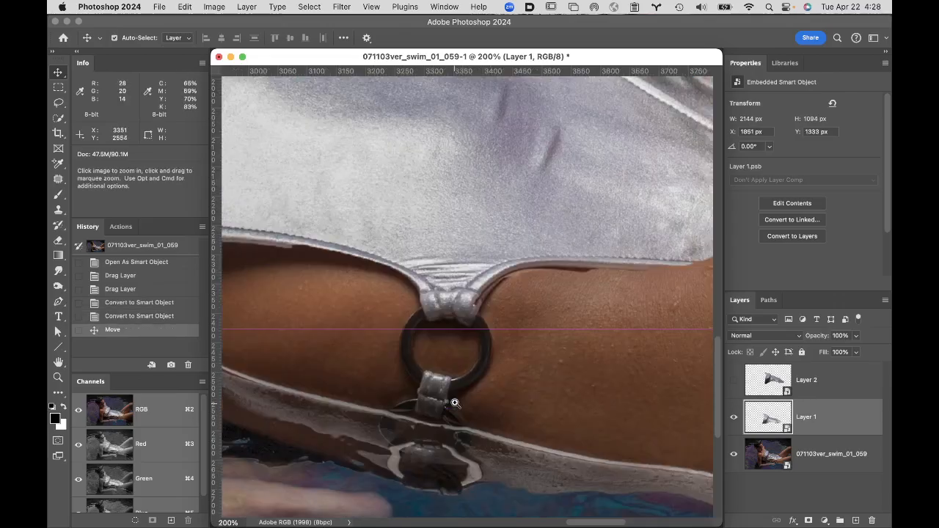
pyautogui.keyDown('super'); pyautogui.click(474, 323); pyautogui.keyUp('super')
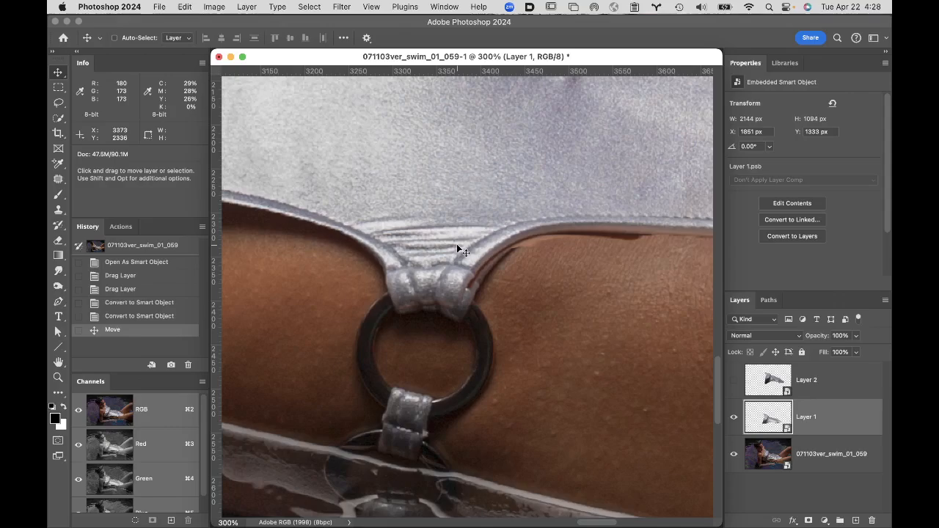
pyautogui.press('Right')
pyautogui.press('Right')
pyautogui.press('Right')
pyautogui.press('Right')
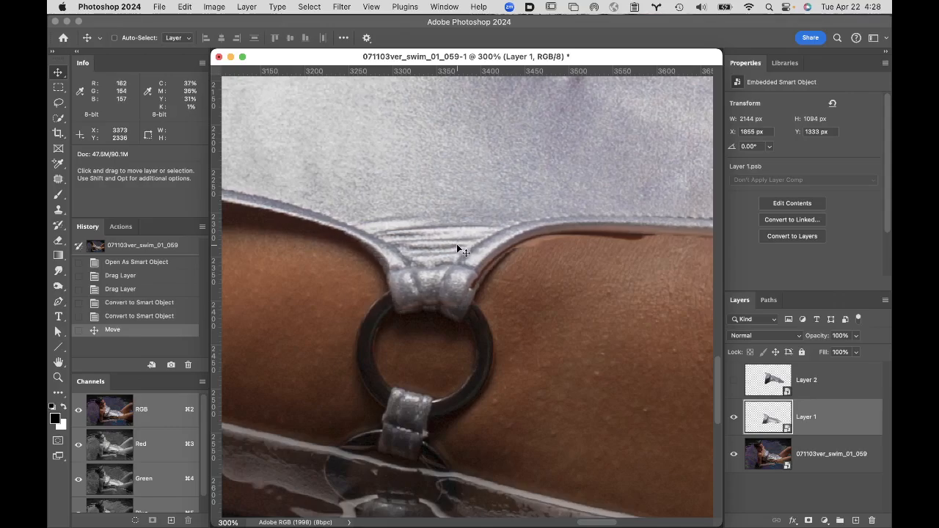
pyautogui.press('Down')
pyautogui.press('Down')
pyautogui.press('Down')
pyautogui.press('Down')
pyautogui.press('Down')
pyautogui.press('Down')
pyautogui.press('Down')
pyautogui.press('Down')
pyautogui.press('Down')
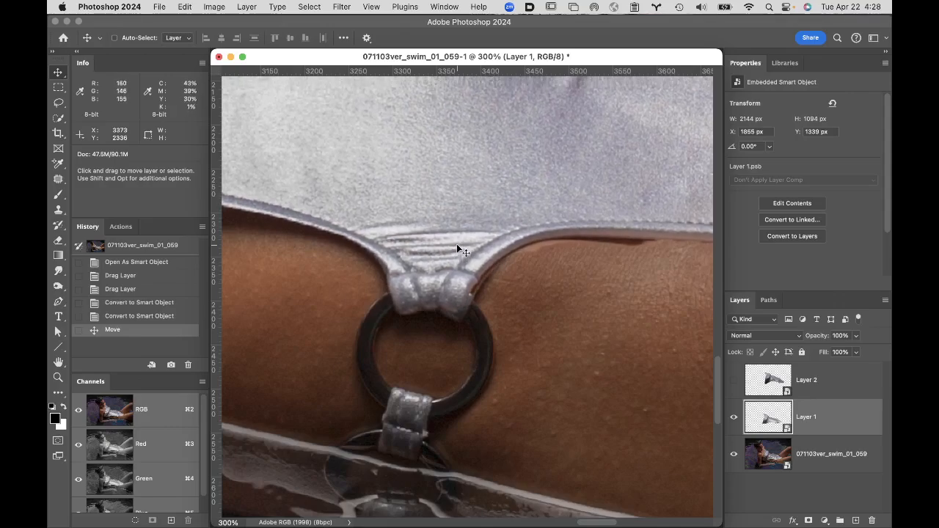
pyautogui.press('Right')
pyautogui.press('Right')
pyautogui.press('Right')
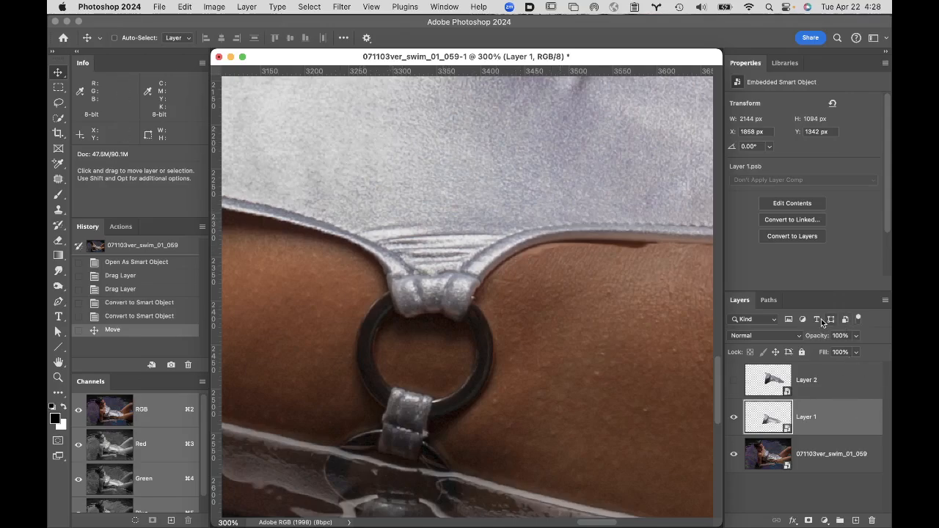
# Step: Lower Layer 1's opacity to 54% to compare it with the original swimsuit underneath
pyautogui.moveTo(821, 336); pyautogui.dragTo(796, 338)
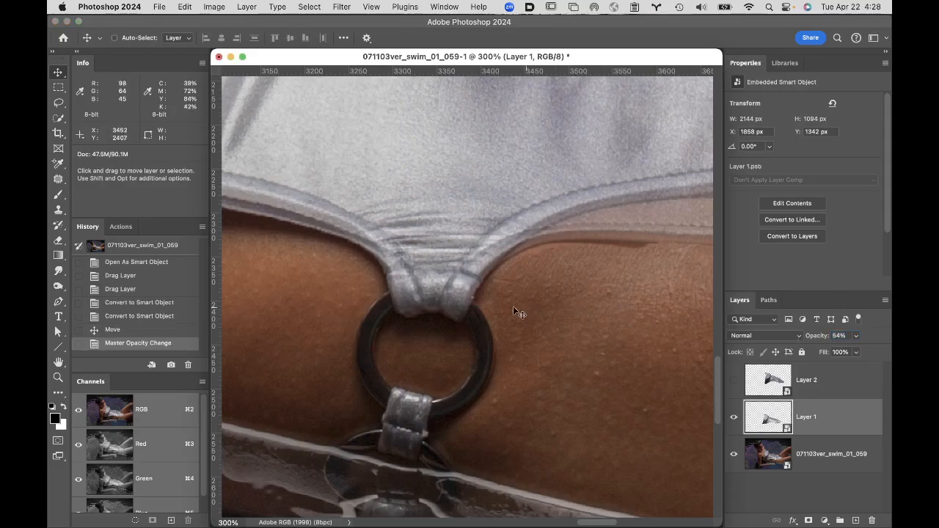
pyautogui.keyDown('alt'); pyautogui.keyDown('super'); pyautogui.click(397, 288); pyautogui.keyUp('super'); pyautogui.keyUp('alt')
pyautogui.keyDown('alt'); pyautogui.keyDown('super'); pyautogui.click(403, 286); pyautogui.keyUp('super'); pyautogui.keyUp('alt')
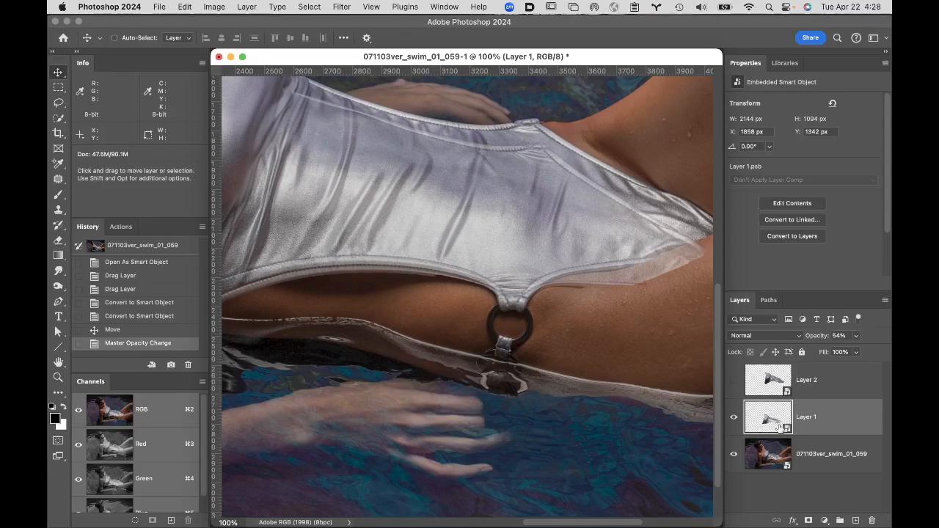
pyautogui.click(209, 6)
pyautogui.moveTo(188, 5)
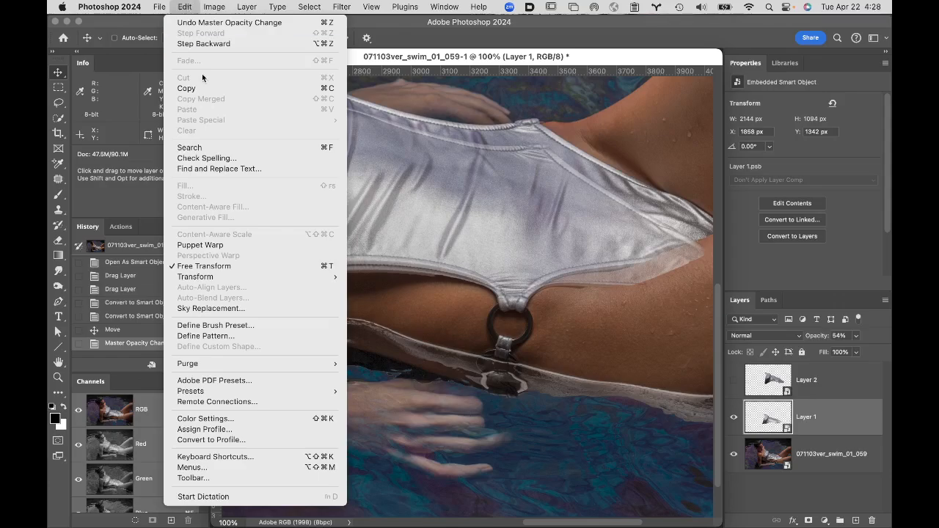
pyautogui.click(229, 245)
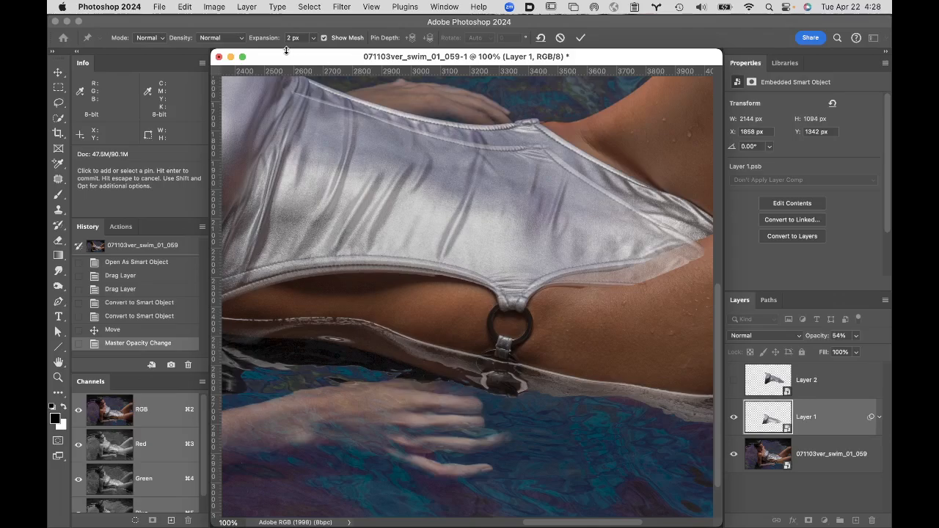
pyautogui.click(235, 41)
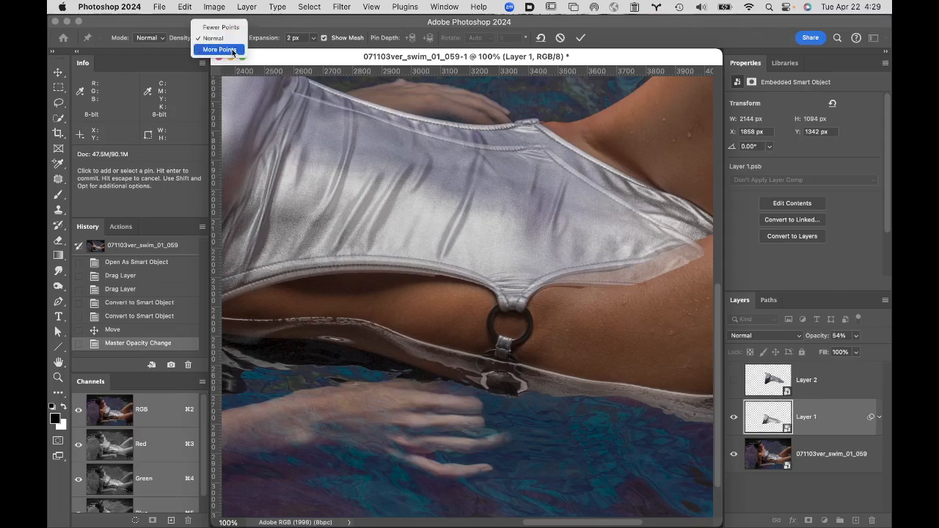
pyautogui.click(220, 49)
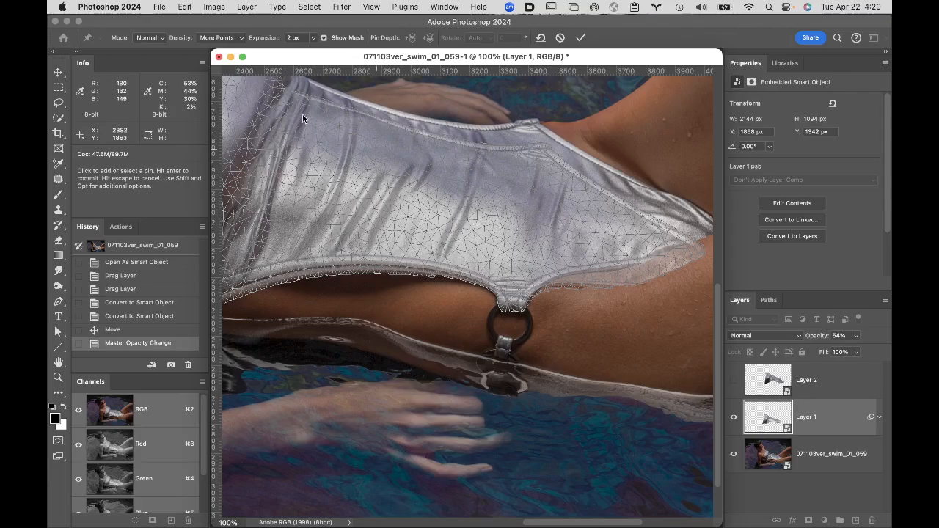
pyautogui.click(232, 38)
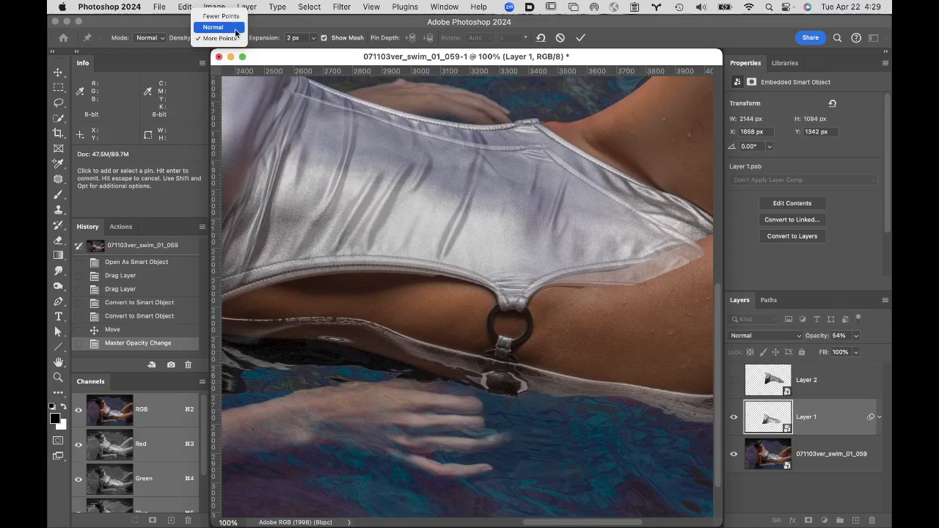
pyautogui.click(279, 32)
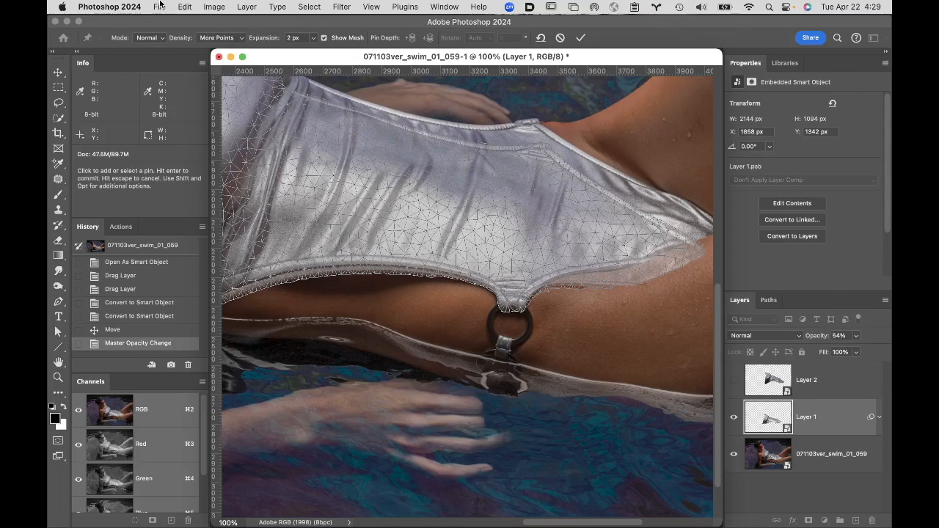
pyautogui.click(99, 7)
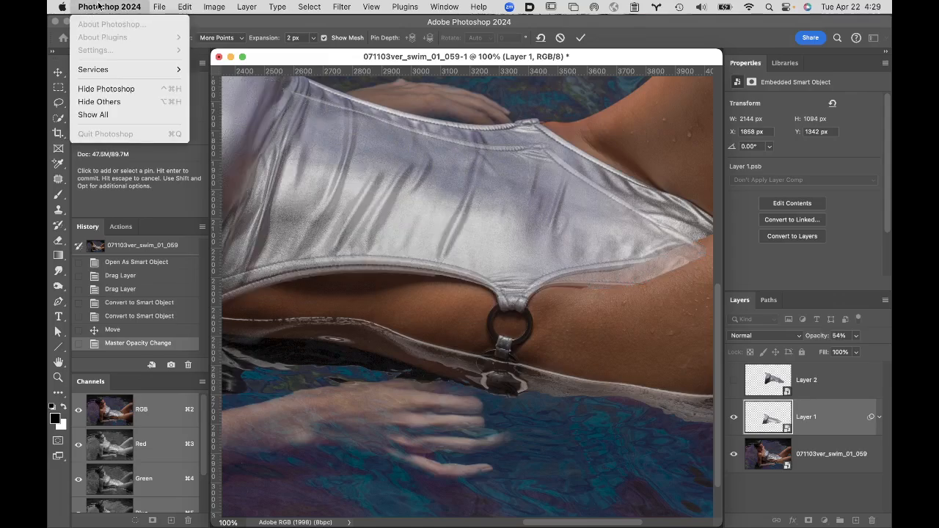
pyautogui.click(98, 6)
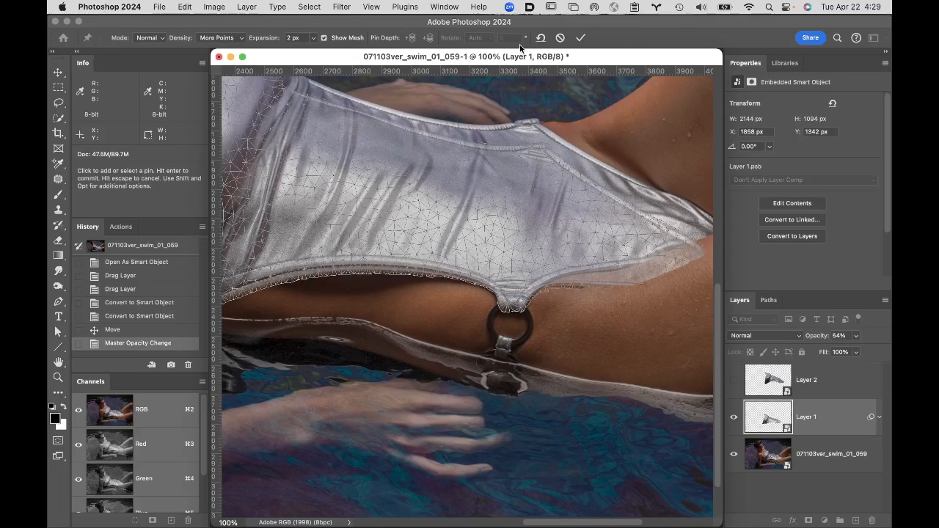
pyautogui.click(559, 41)
# Step: Enable Use Graphics Processor in the Performance preferences and accept the change
pyautogui.click(129, 7)
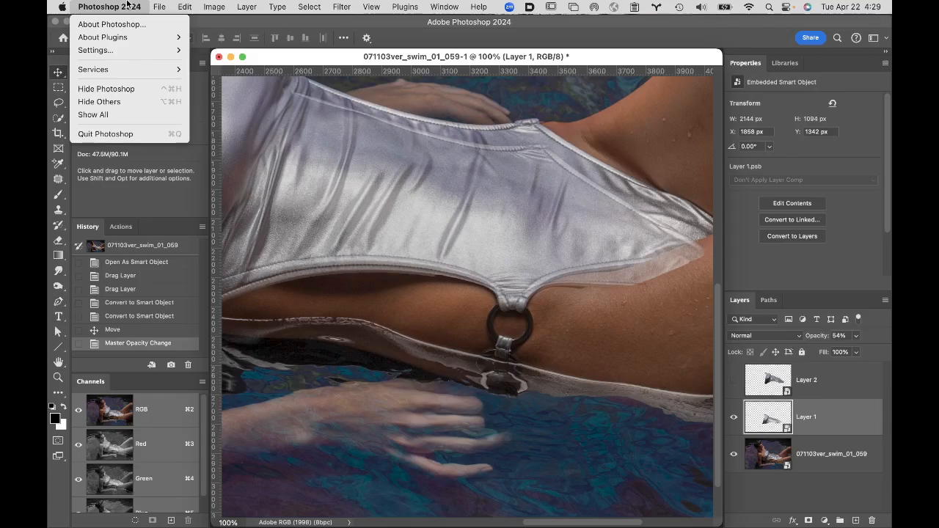
pyautogui.moveTo(128, 52)
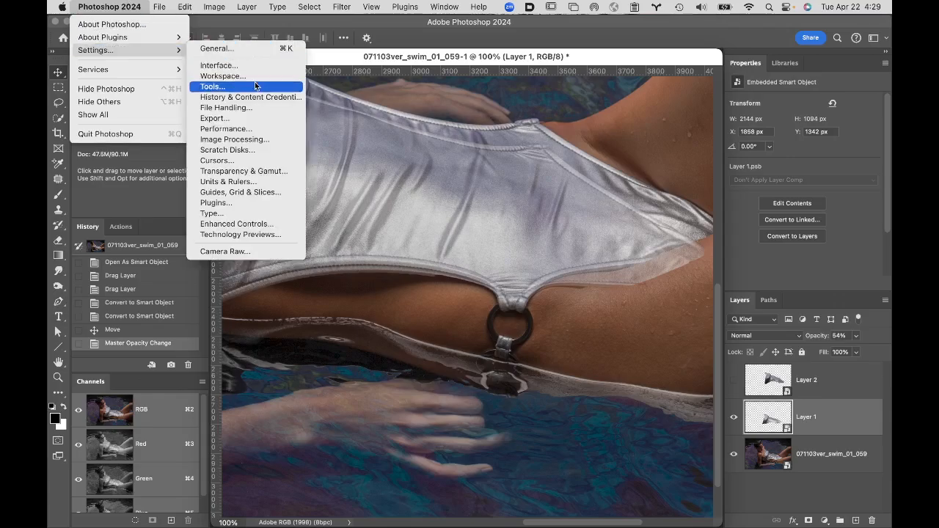
pyautogui.click(263, 127)
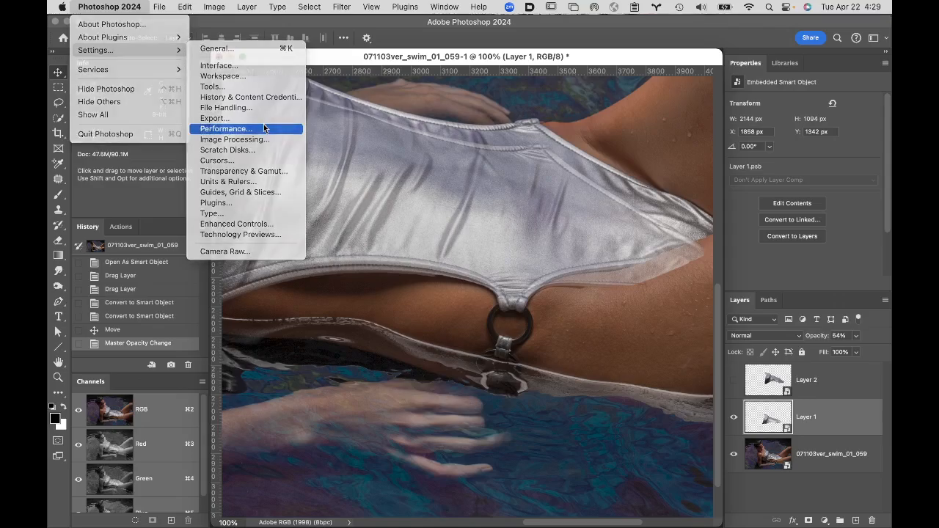
pyautogui.press('i')
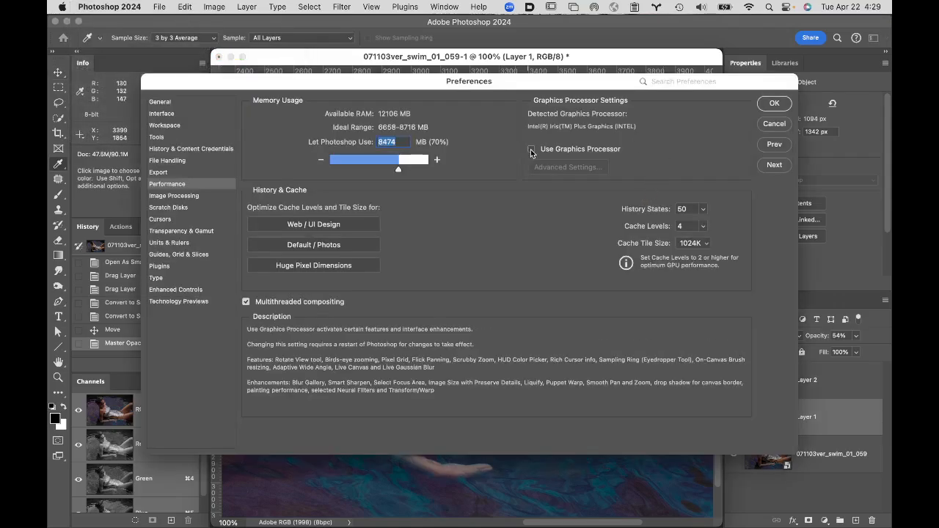
pyautogui.click(531, 150)
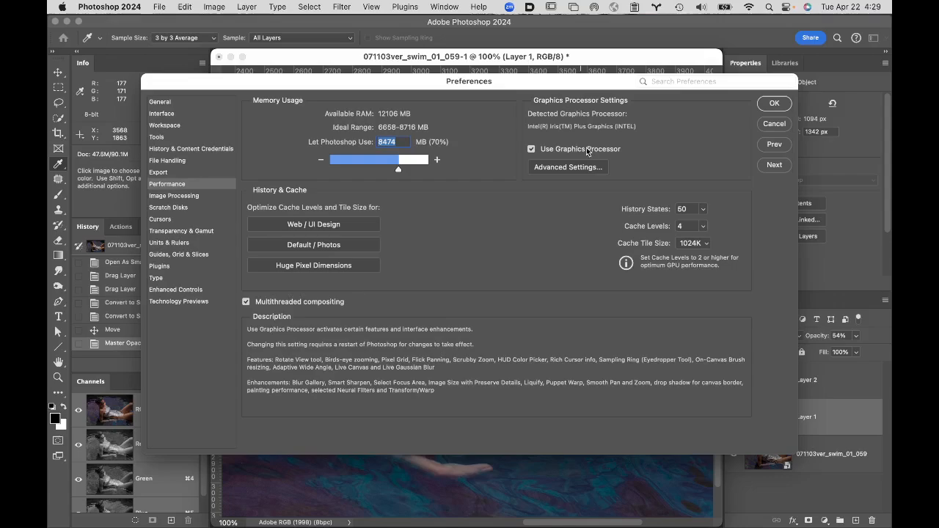
pyautogui.click(777, 103)
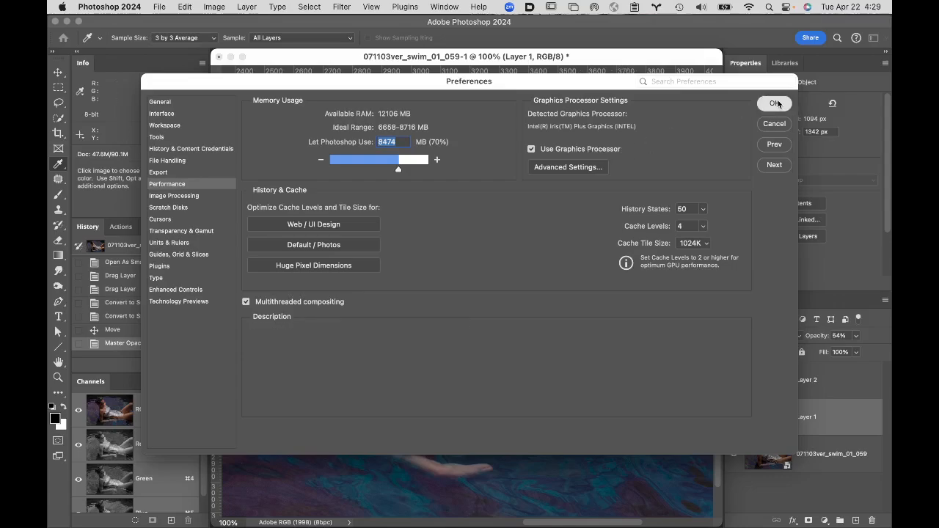
pyautogui.press('v')
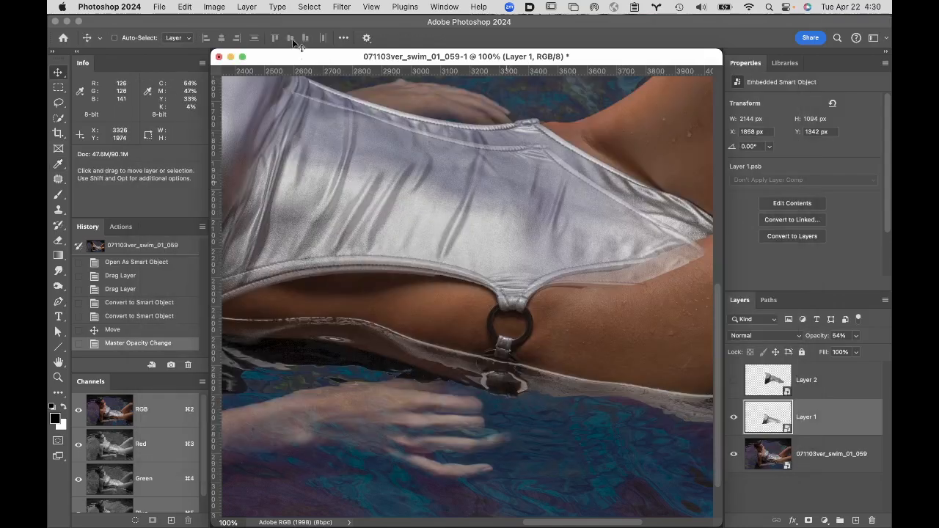
# Step: Start a Puppet Warp on Layer 1 with density set to More Points and the mesh hidden
pyautogui.click(212, 7)
pyautogui.moveTo(188, 6)
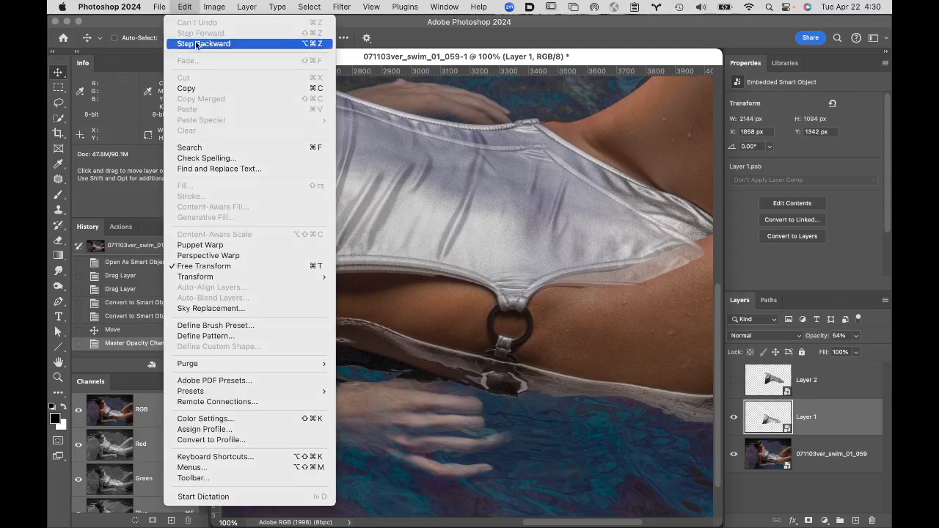
pyautogui.click(226, 250)
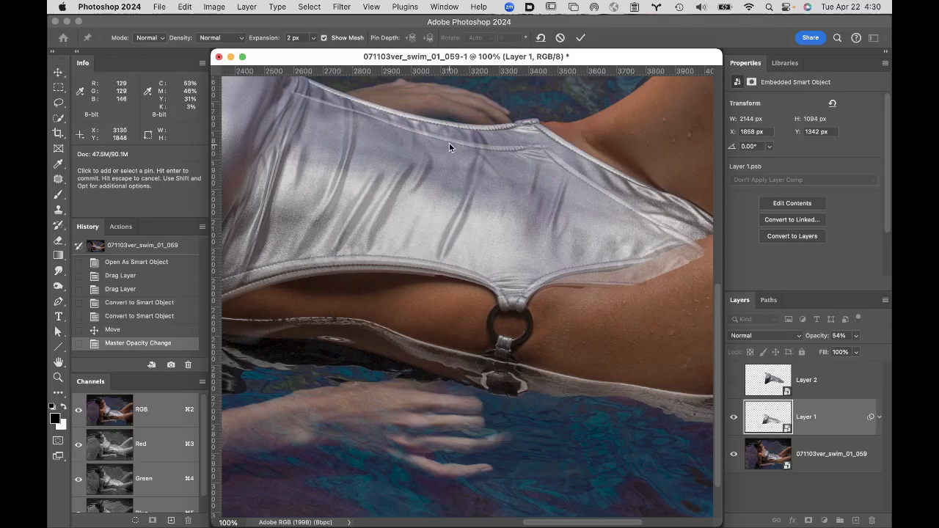
pyautogui.click(324, 38)
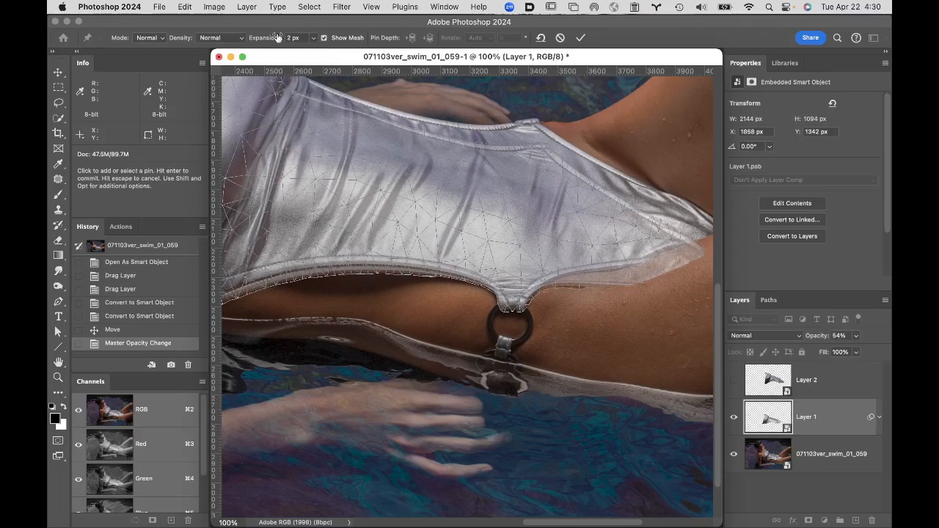
pyautogui.click(235, 38)
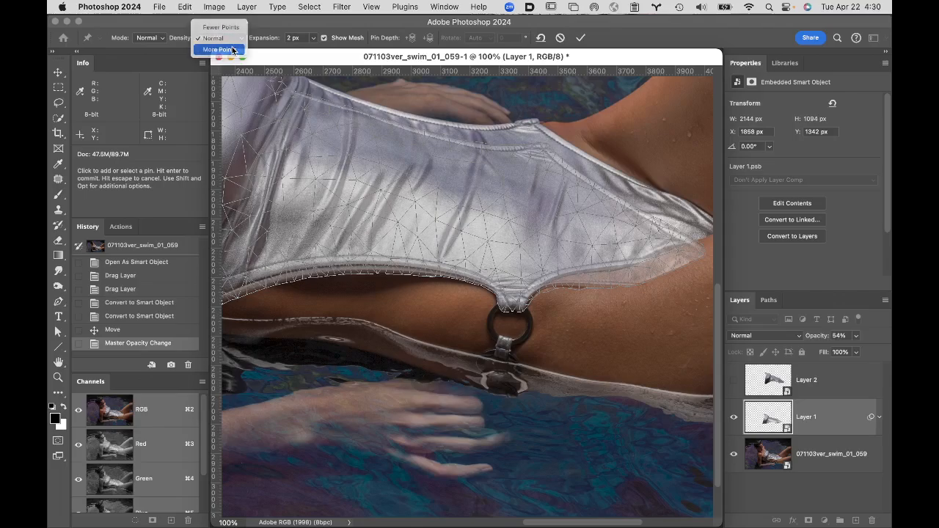
pyautogui.click(220, 48)
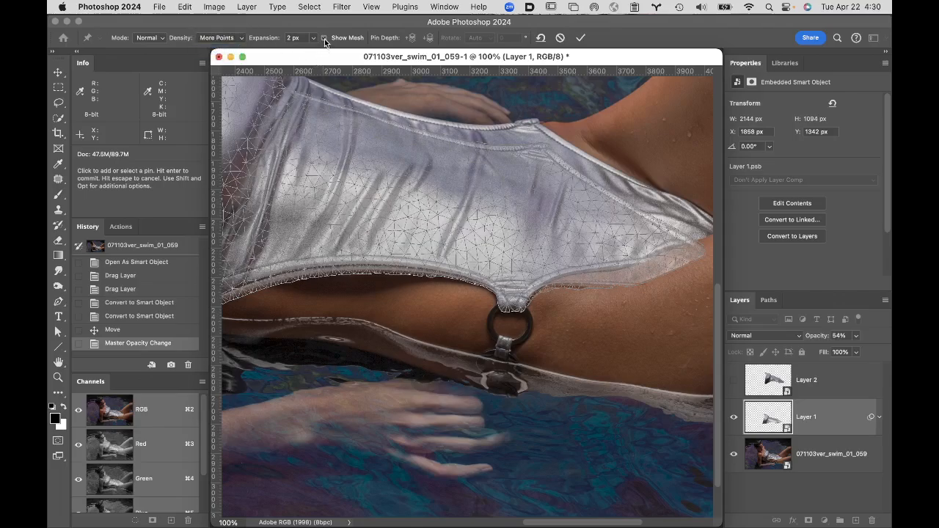
pyautogui.click(325, 38)
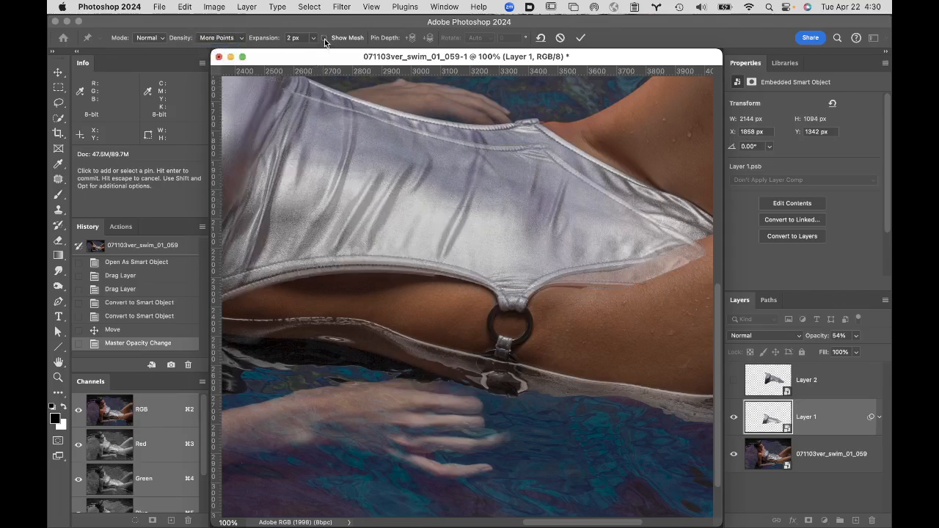
# Step: Pin Layer 1's hip tab above the dark ring and pull its shoulder strap end up to meet the silver neck ring
pyautogui.click(514, 302)
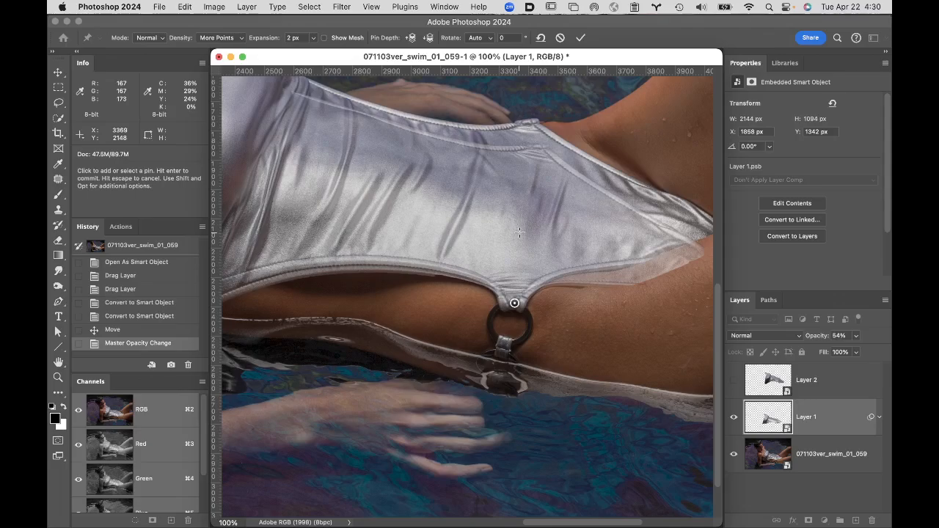
pyautogui.keyDown('alt'); pyautogui.click(380, 187); pyautogui.keyUp('alt')
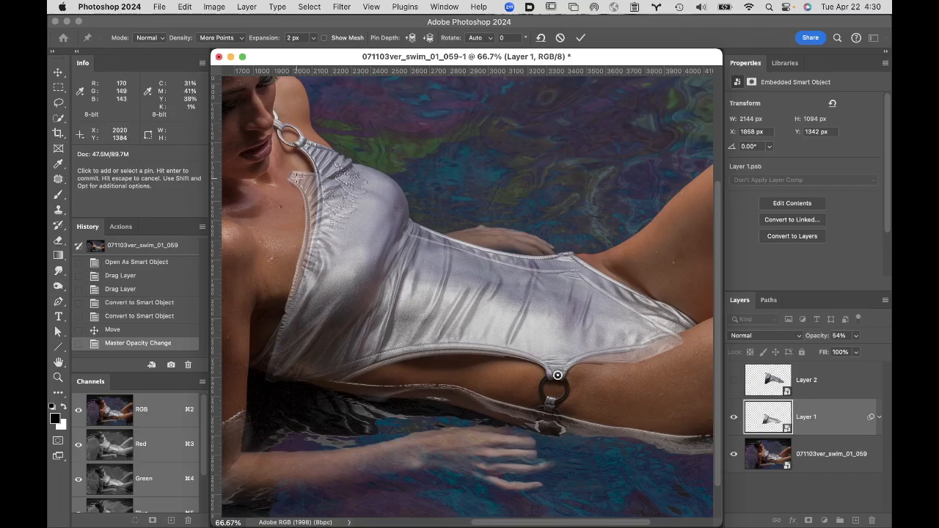
pyautogui.moveTo(296, 176); pyautogui.dragTo(304, 146)
pyautogui.keyDown('super'); pyautogui.click(299, 141); pyautogui.keyUp('super')
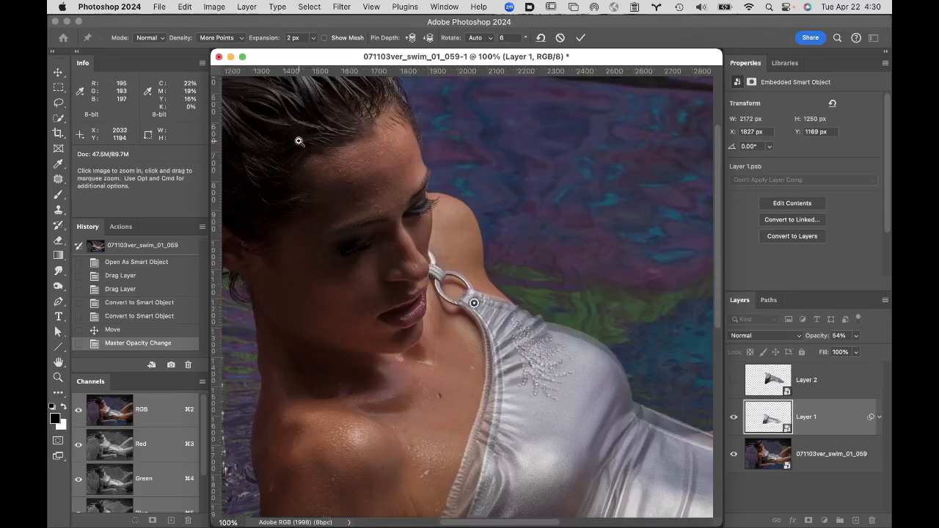
pyautogui.keyDown('super'); pyautogui.click(457, 283); pyautogui.keyUp('super')
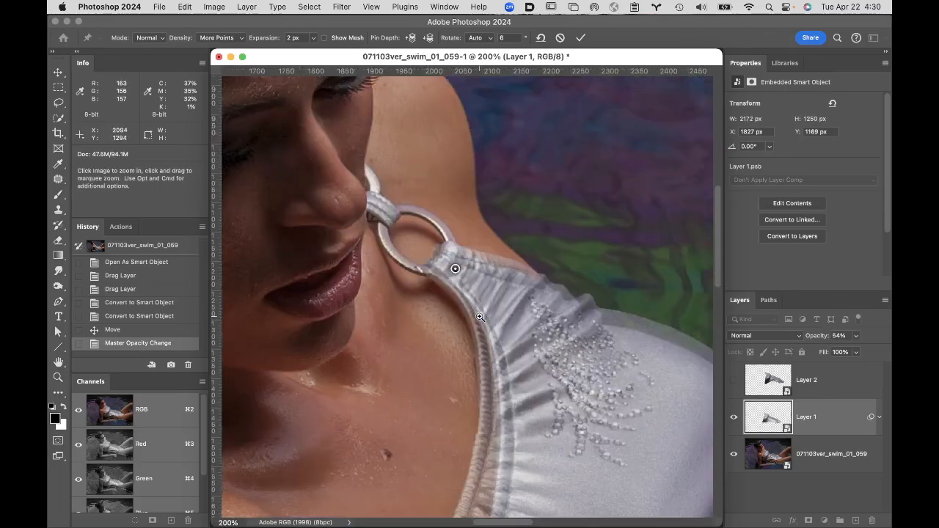
pyautogui.keyDown('super'); pyautogui.click(459, 280); pyautogui.keyUp('super')
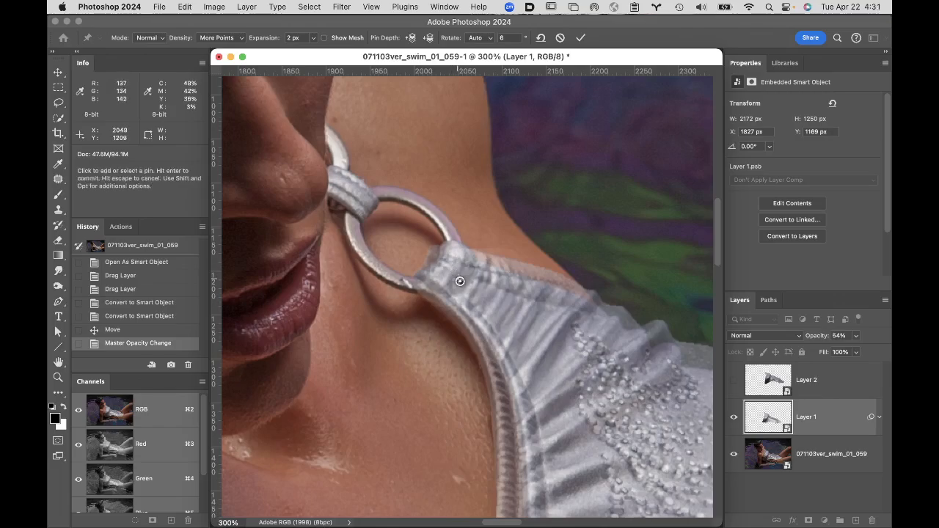
pyautogui.moveTo(461, 282); pyautogui.dragTo(455, 283)
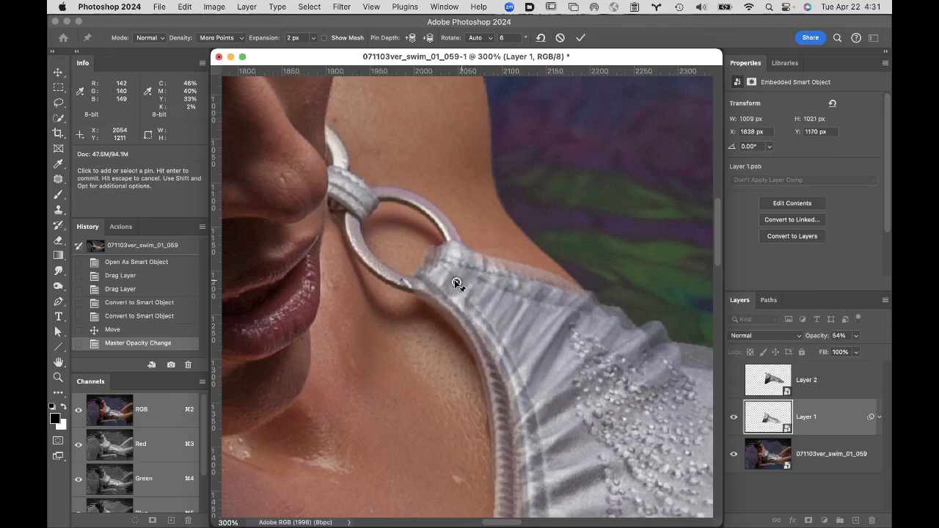
# Step: Add two warp pins near the underarm and pull Layer 1's lower corner and side edge outward and down onto the original swimsuit's outline
pyautogui.press('super+alt+space')
pyautogui.click(556, 342)
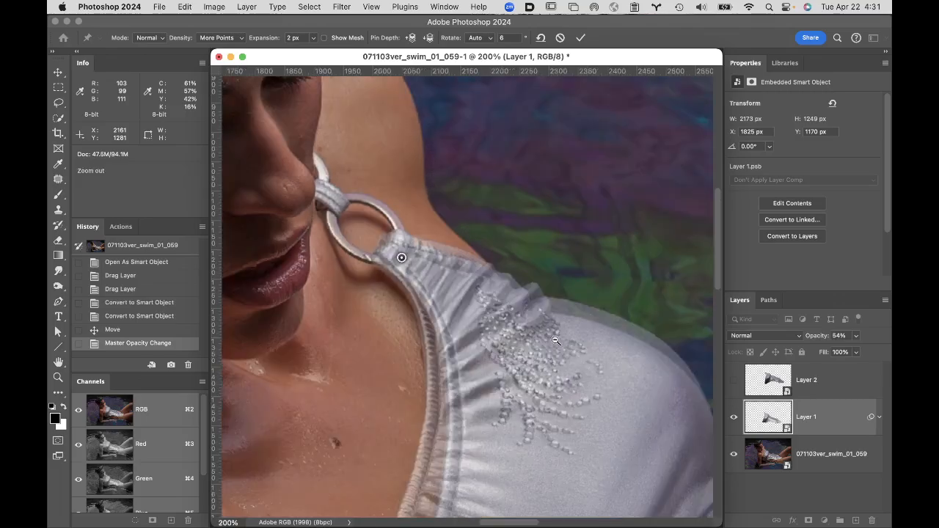
pyautogui.click(529, 347)
pyautogui.click(507, 402)
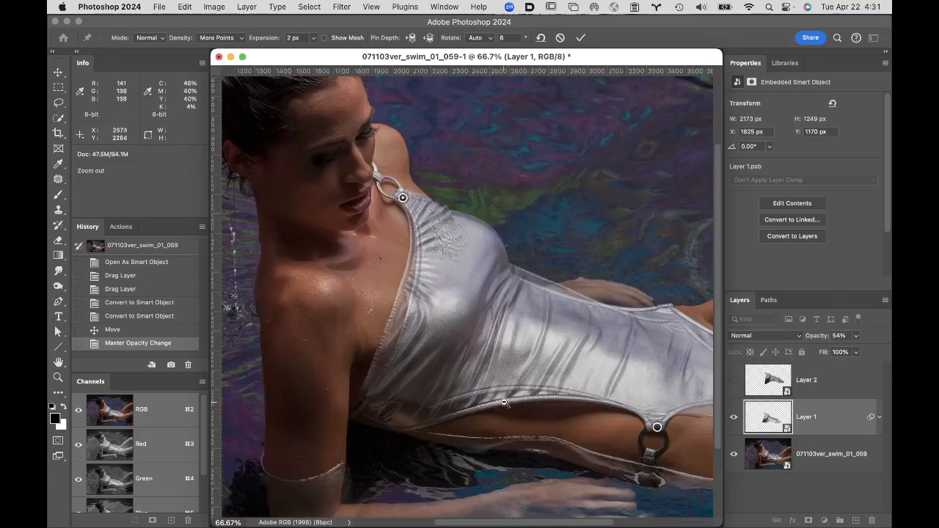
pyautogui.click(378, 403)
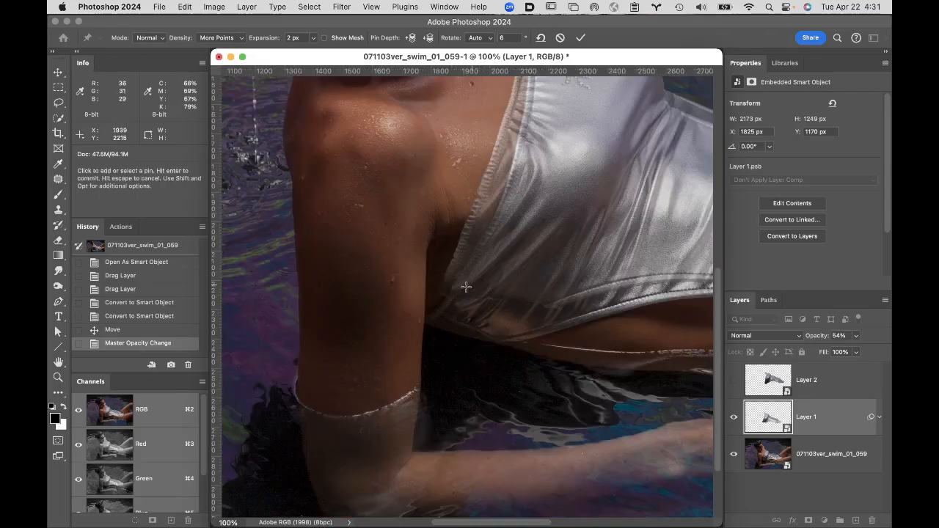
pyautogui.moveTo(520, 267); pyautogui.dragTo(458, 325)
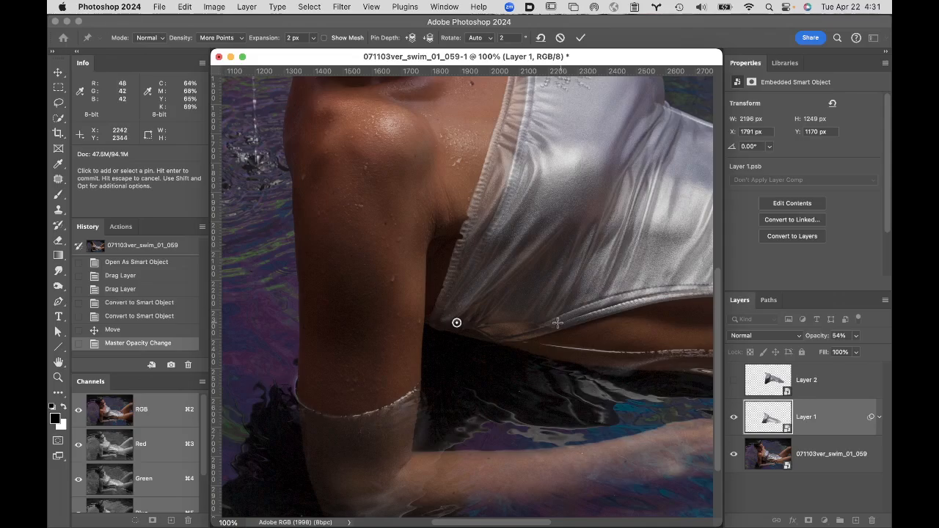
pyautogui.moveTo(554, 328); pyautogui.dragTo(510, 340)
# Step: Add a warp pin on the upper waist edge below the bust and pull it slightly down to match the original swimsuit
pyautogui.press('space')
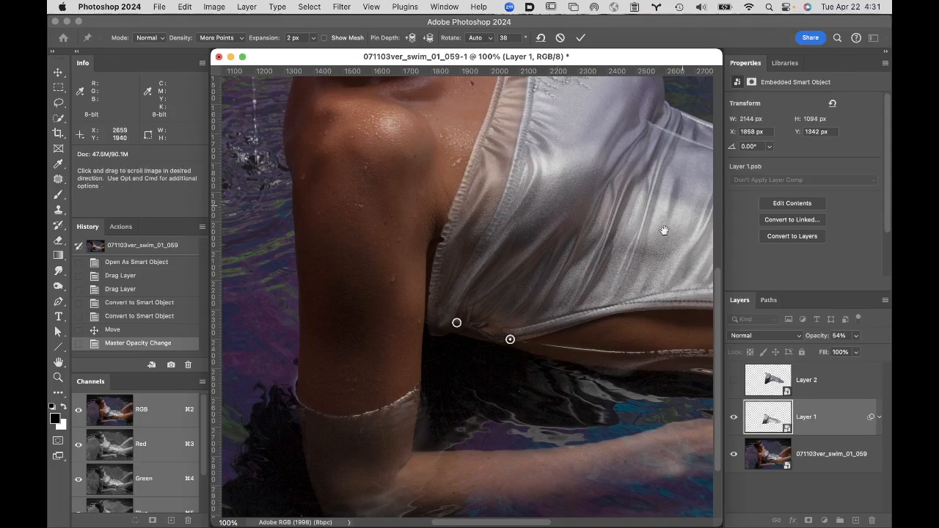
pyautogui.moveTo(664, 230); pyautogui.dragTo(633, 290)
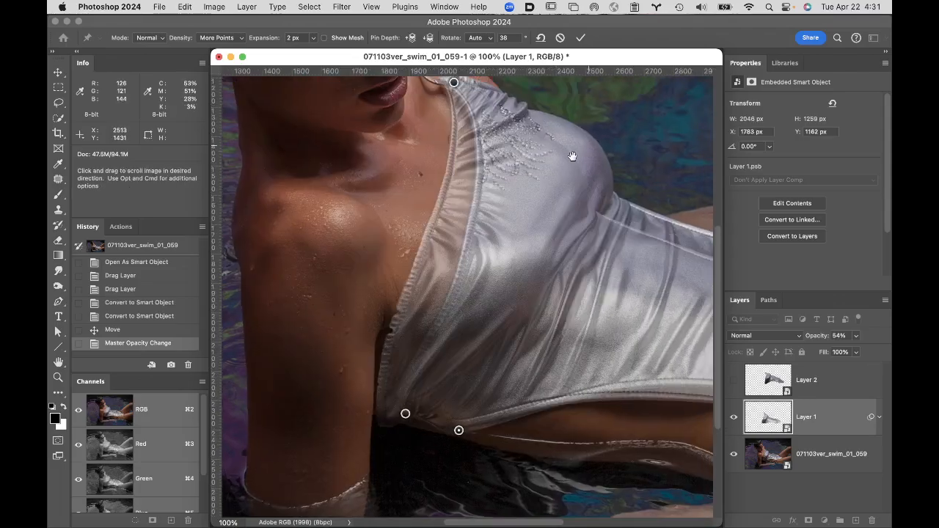
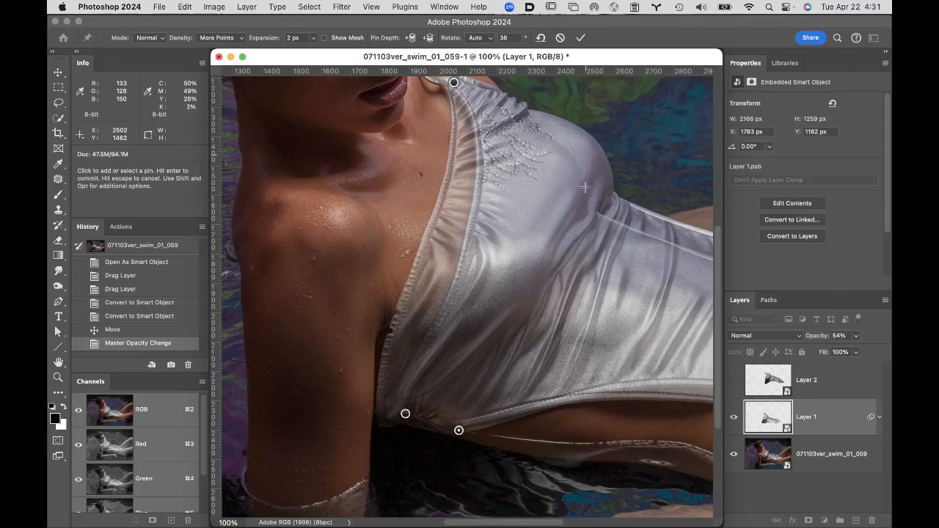
pyautogui.moveTo(635, 202)
pyautogui.mouseDown()
pyautogui.moveTo(614, 223)
pyautogui.moveTo(634, 212)
pyautogui.mouseUp()
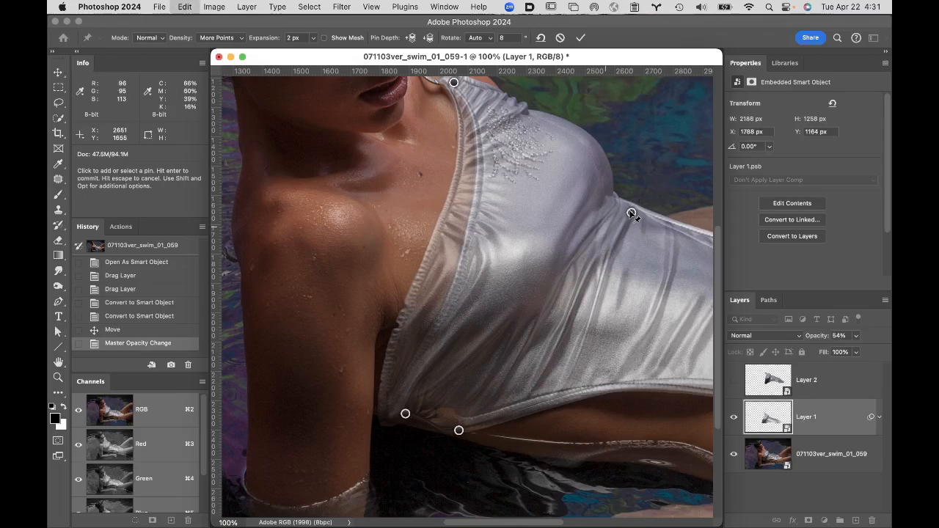
# Step: Replace the upper waist pin with two bust pins and two pins along the neckline and underarm, pulling the edges onto the original swimsuit's outline
pyautogui.press('BackSpace')
pyautogui.moveTo(569, 180); pyautogui.dragTo(598, 168)
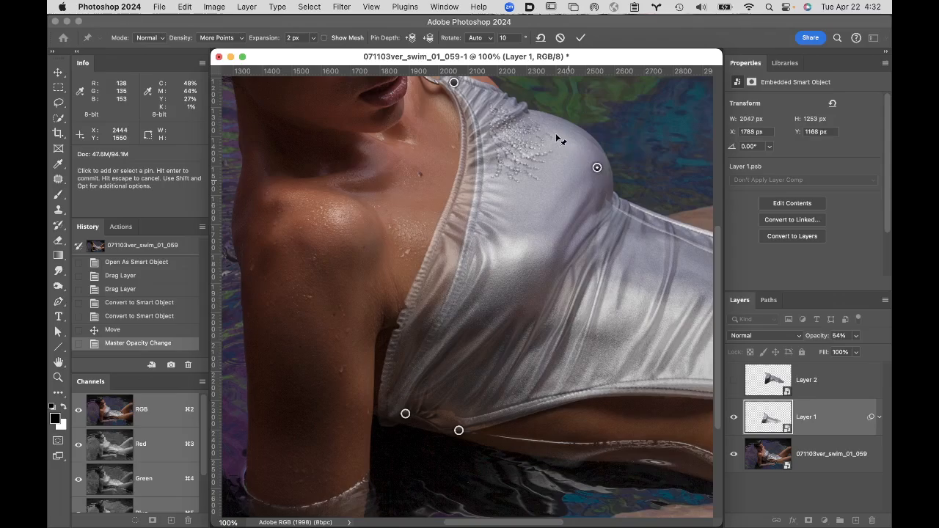
pyautogui.moveTo(560, 134); pyautogui.dragTo(558, 127)
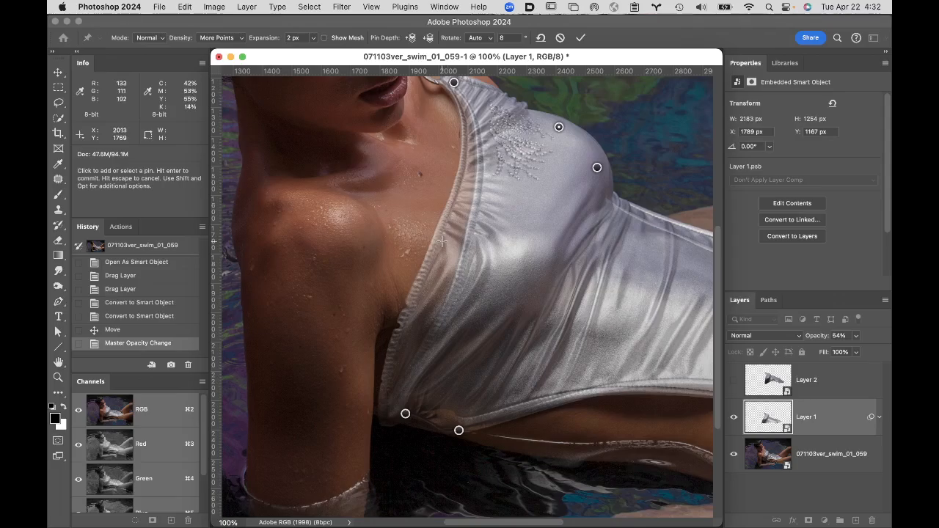
pyautogui.moveTo(441, 242); pyautogui.dragTo(475, 257)
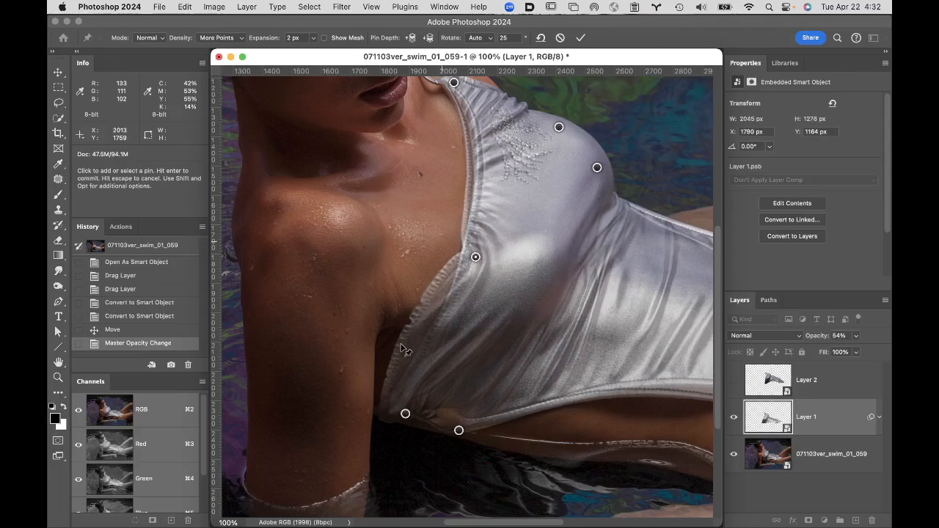
pyautogui.moveTo(414, 323); pyautogui.dragTo(438, 338)
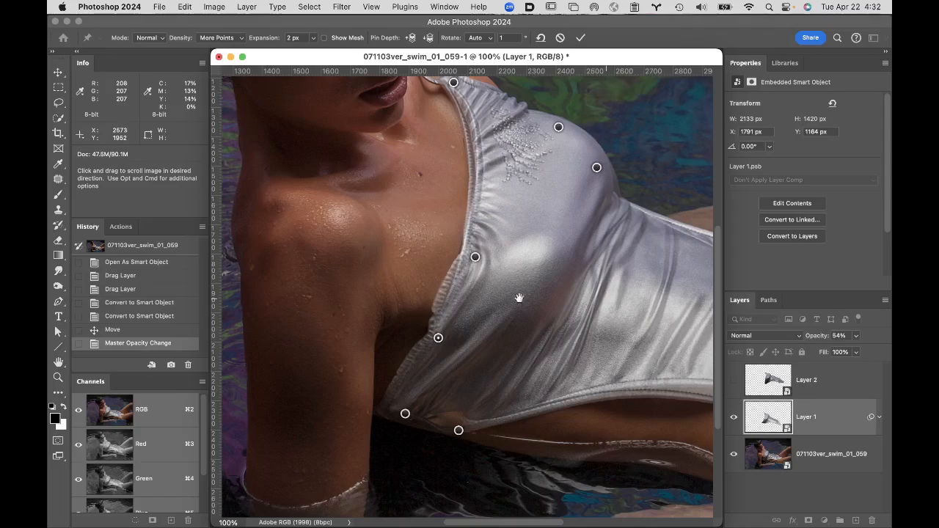
pyautogui.moveTo(520, 298); pyautogui.dragTo(330, 284)
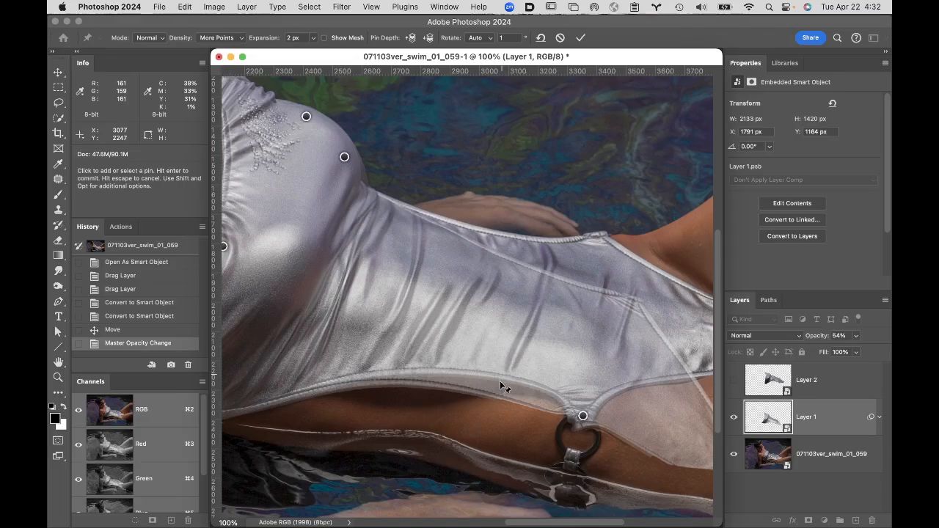
pyautogui.moveTo(501, 387); pyautogui.dragTo(512, 366)
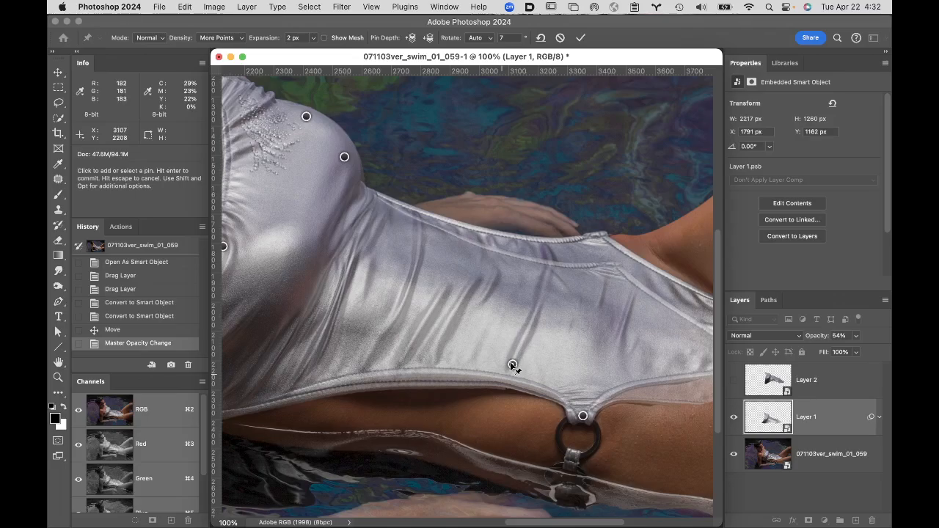
pyautogui.press('super+z')
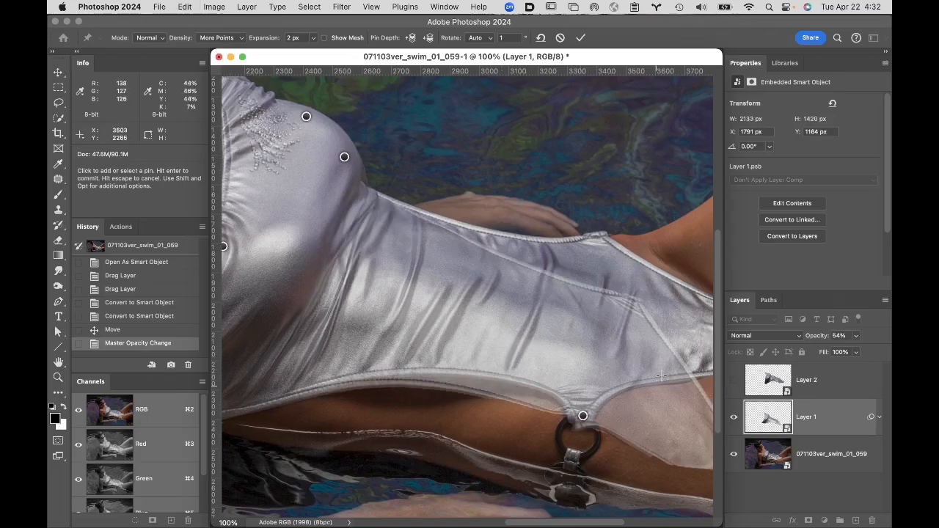
# Step: Add warp pins to pull Layer 1's crotch tip up between the thighs and its upper hip corner up onto the original swimsuit's corner
pyautogui.moveTo(662, 374); pyautogui.dragTo(534, 362)
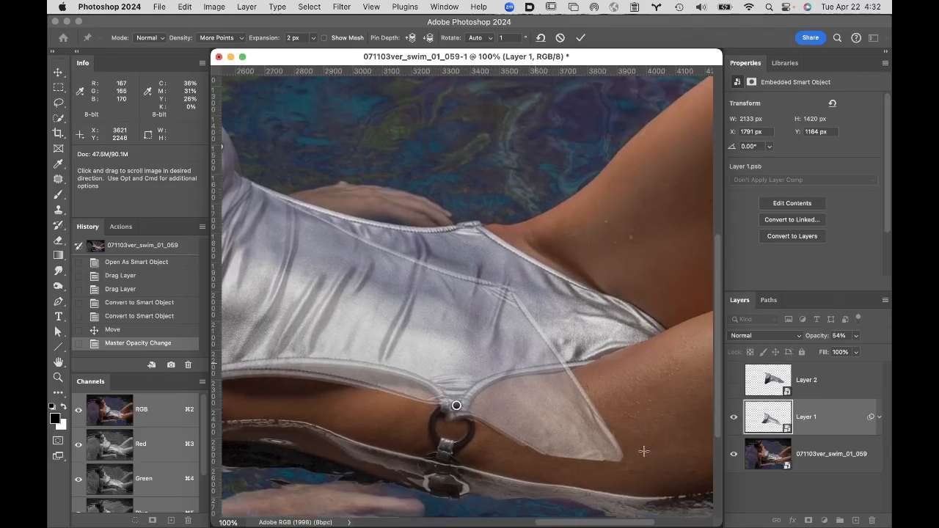
pyautogui.moveTo(614, 453); pyautogui.dragTo(659, 326)
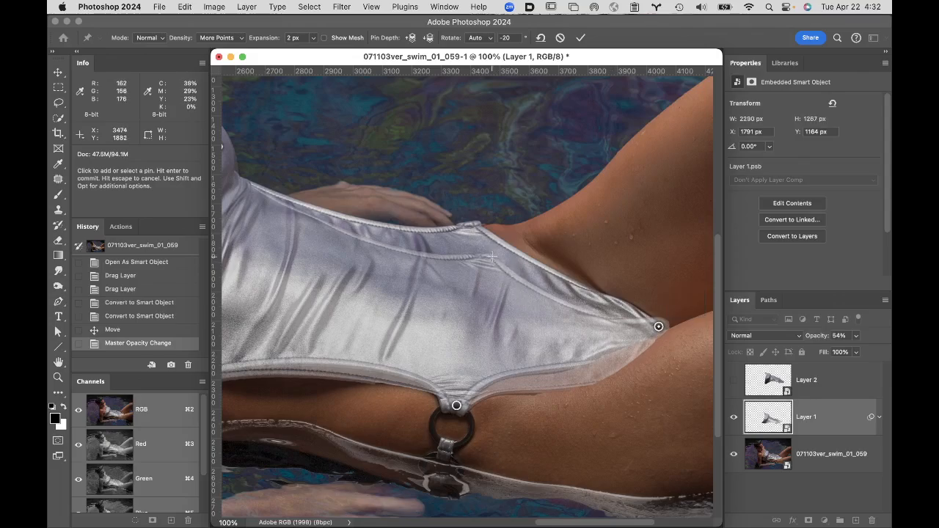
pyautogui.moveTo(485, 243); pyautogui.dragTo(454, 230)
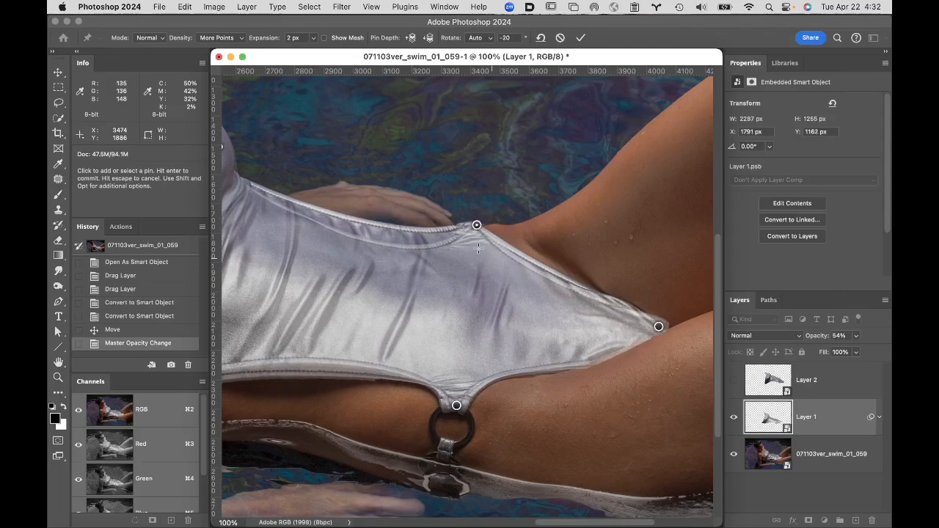
# Step: Add warp pins from the upper hip corner along Layer 1's upper waist edge, pulling its piping up onto the original piping
pyautogui.keyDown('super'); pyautogui.click(479, 250); pyautogui.keyUp('super')
pyautogui.keyDown('super'); pyautogui.click(443, 281); pyautogui.keyUp('super')
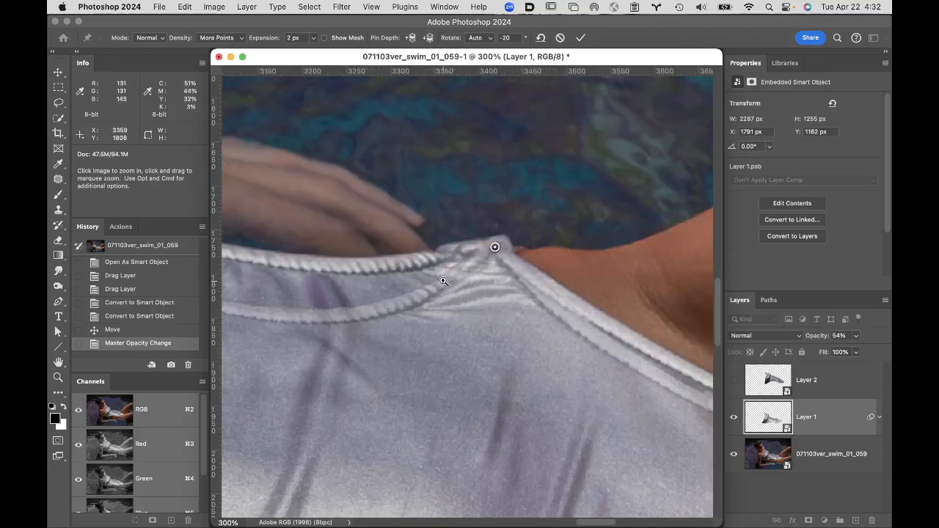
pyautogui.keyDown('super'); pyautogui.click(443, 281); pyautogui.keyUp('super')
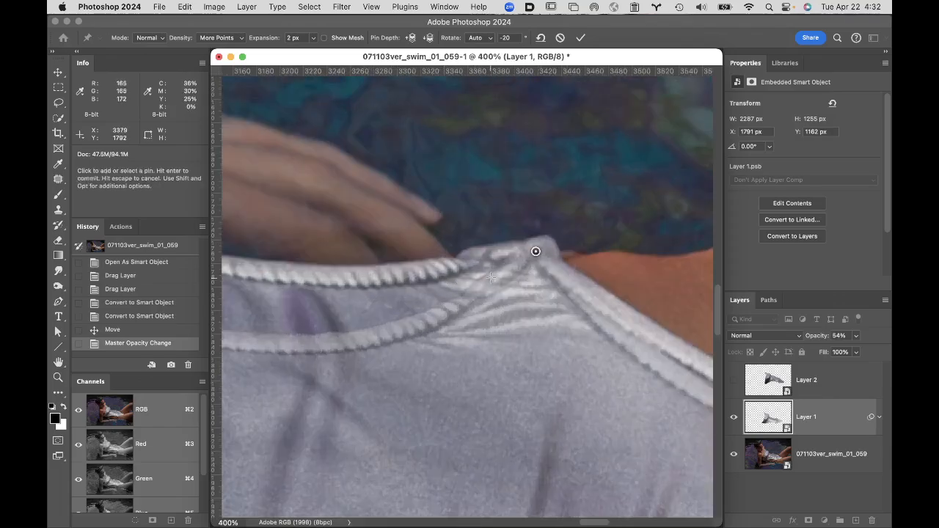
pyautogui.moveTo(481, 274); pyautogui.dragTo(471, 254)
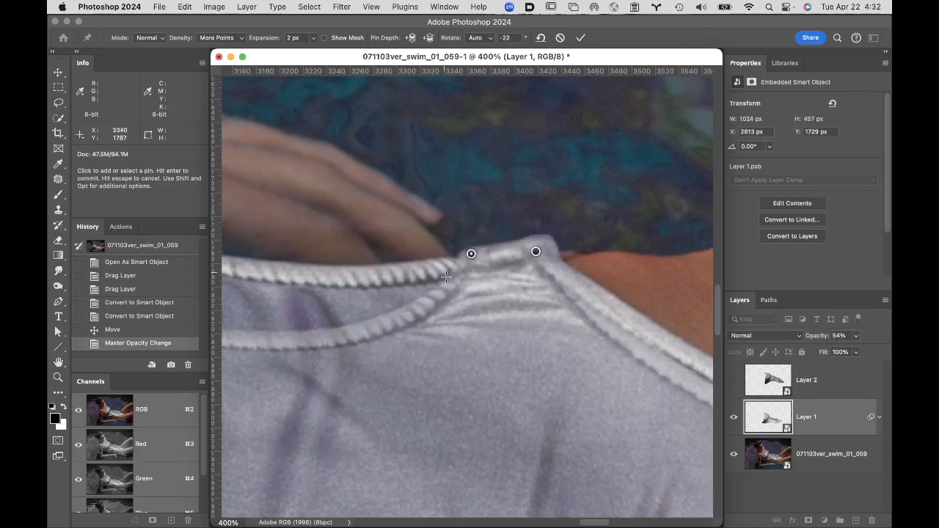
pyautogui.moveTo(404, 311); pyautogui.dragTo(501, 314)
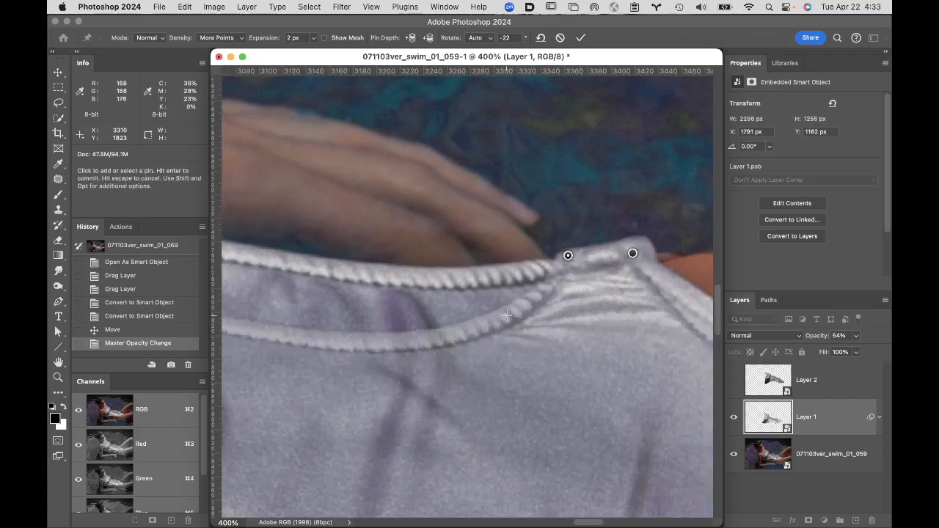
pyautogui.moveTo(496, 309); pyautogui.dragTo(484, 275)
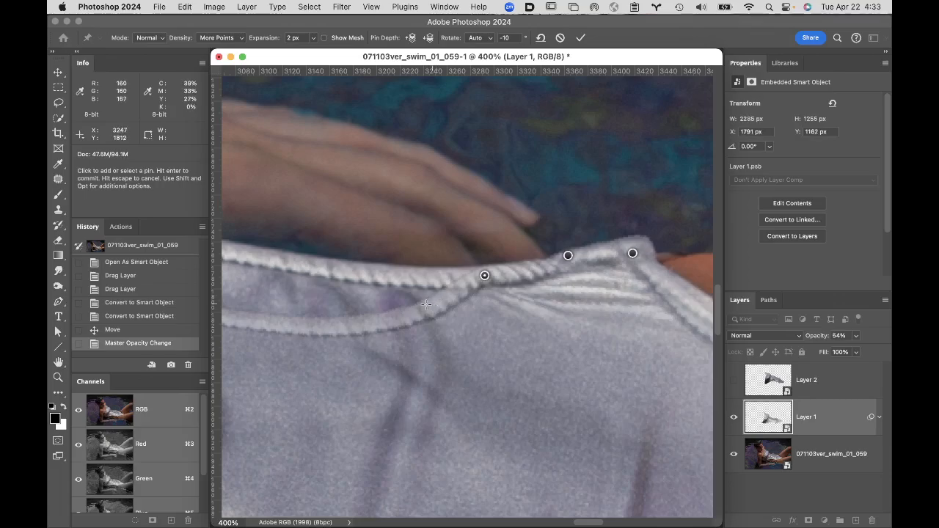
pyautogui.moveTo(426, 308); pyautogui.dragTo(420, 292)
pyautogui.moveTo(416, 282); pyautogui.dragTo(416, 277)
pyautogui.moveTo(393, 308); pyautogui.dragTo(455, 283)
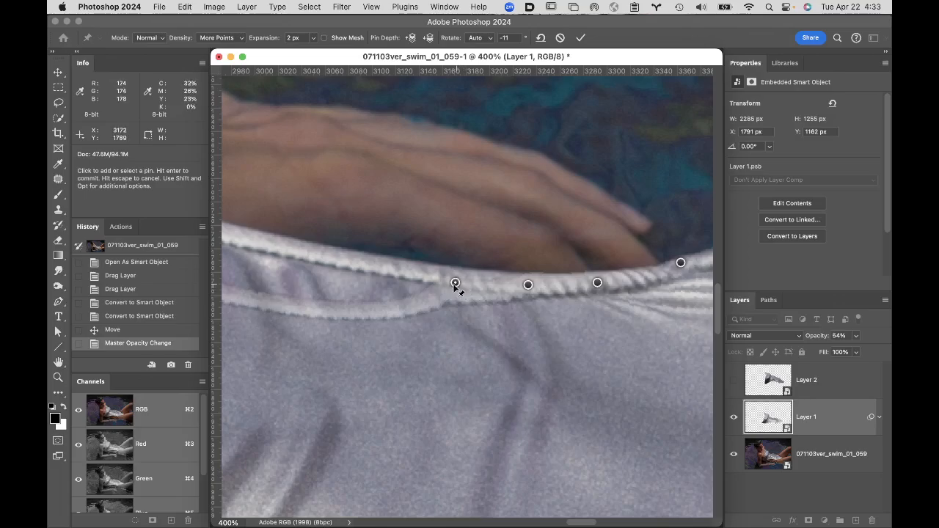
# Step: Remove the extra pin near the fingers and raise the existing waist-edge pins slightly to cover the original piping
pyautogui.moveTo(454, 282); pyautogui.dragTo(453, 259)
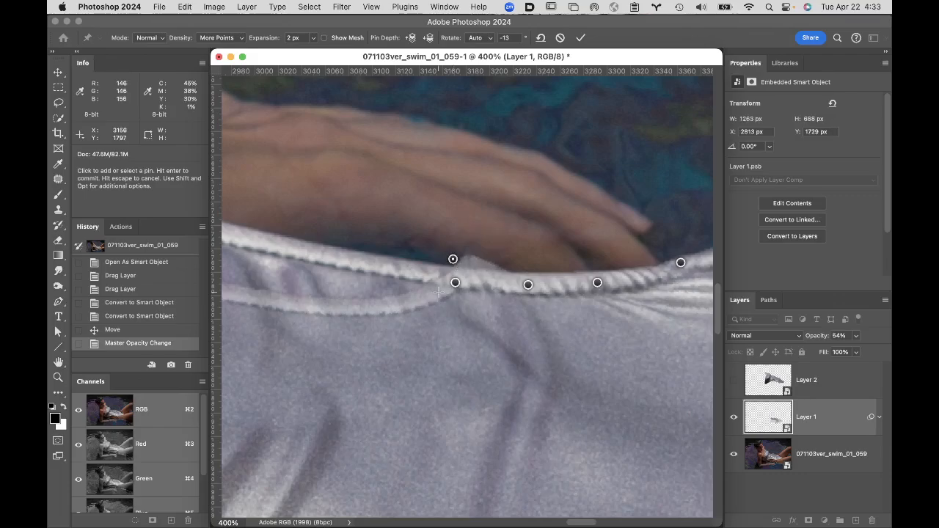
pyautogui.press('Delete')
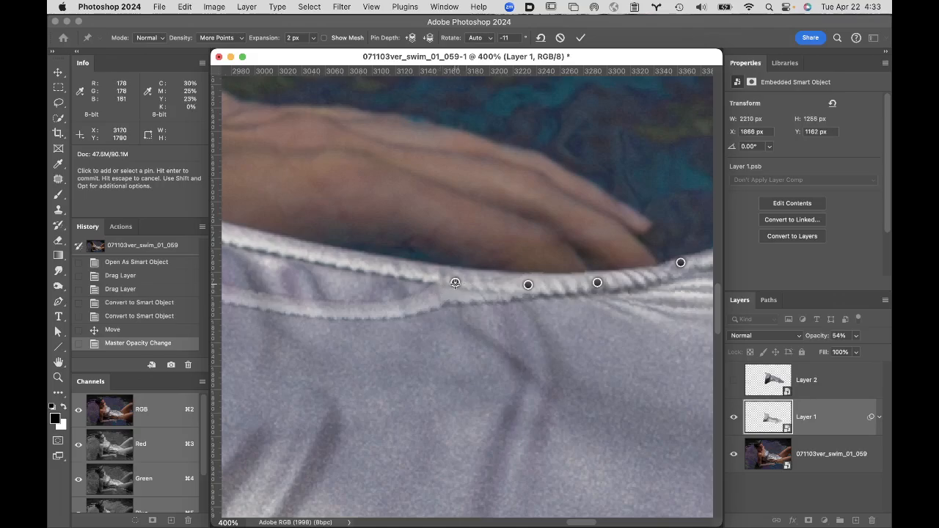
pyautogui.moveTo(455, 283); pyautogui.dragTo(454, 251)
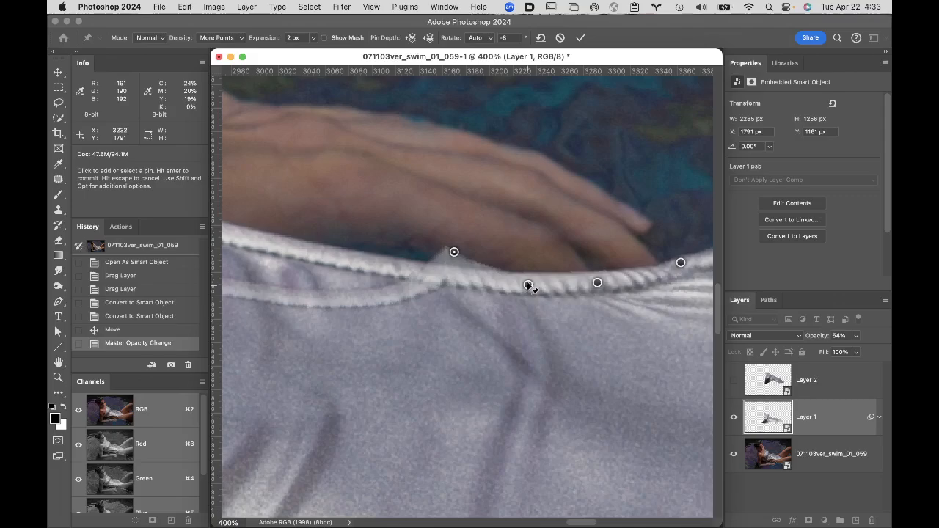
pyautogui.moveTo(529, 286); pyautogui.dragTo(531, 279)
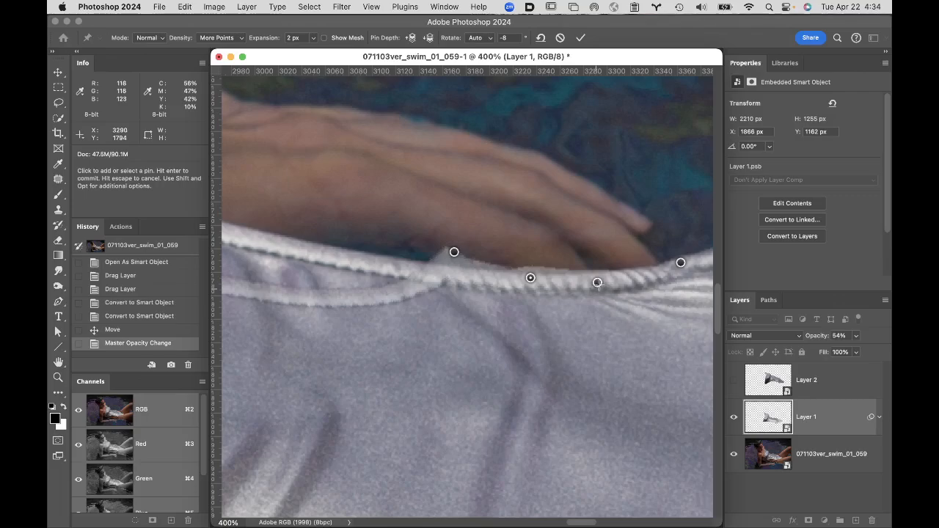
pyautogui.moveTo(598, 285); pyautogui.dragTo(598, 282)
# Step: Continue adding warp pins along the upper waist edge below the back of the hand, pulling Layer 1's piping up over the original
pyautogui.click(367, 299)
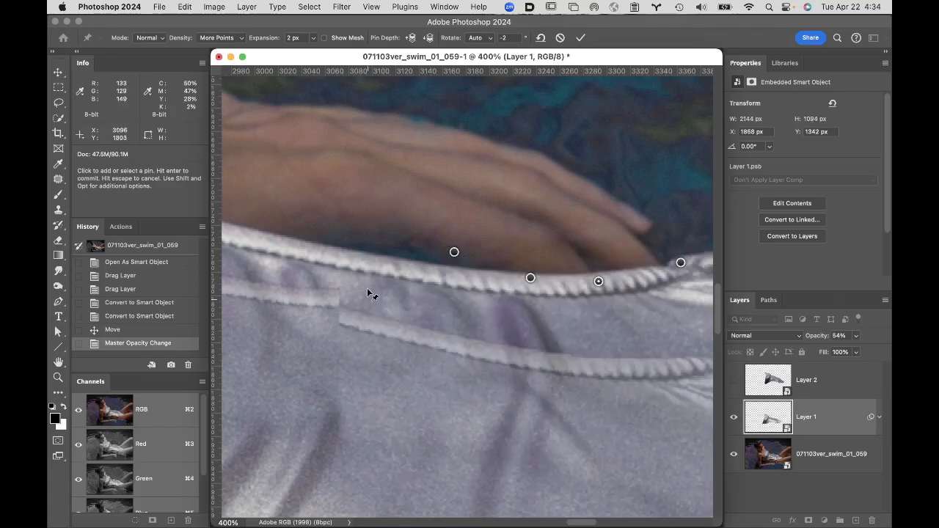
pyautogui.moveTo(370, 294); pyautogui.dragTo(394, 265)
pyautogui.click(394, 267)
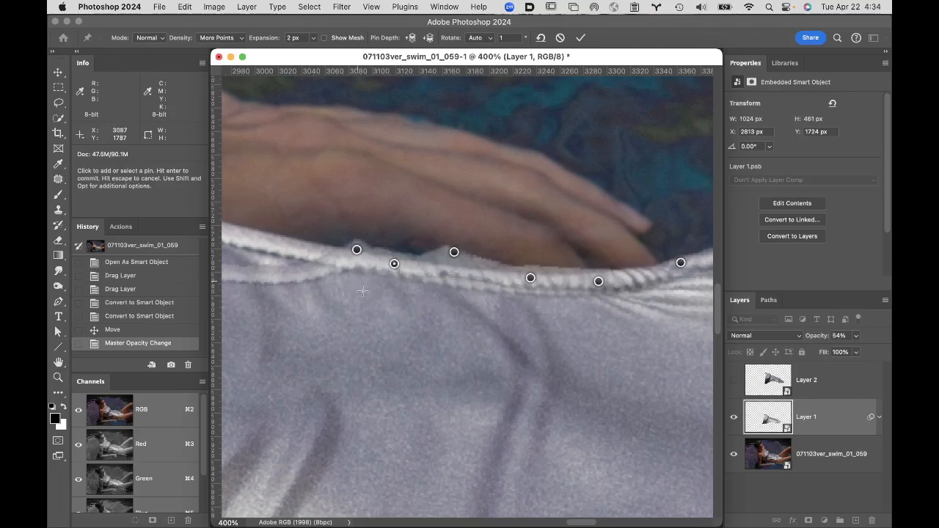
pyautogui.moveTo(363, 291); pyautogui.dragTo(519, 378)
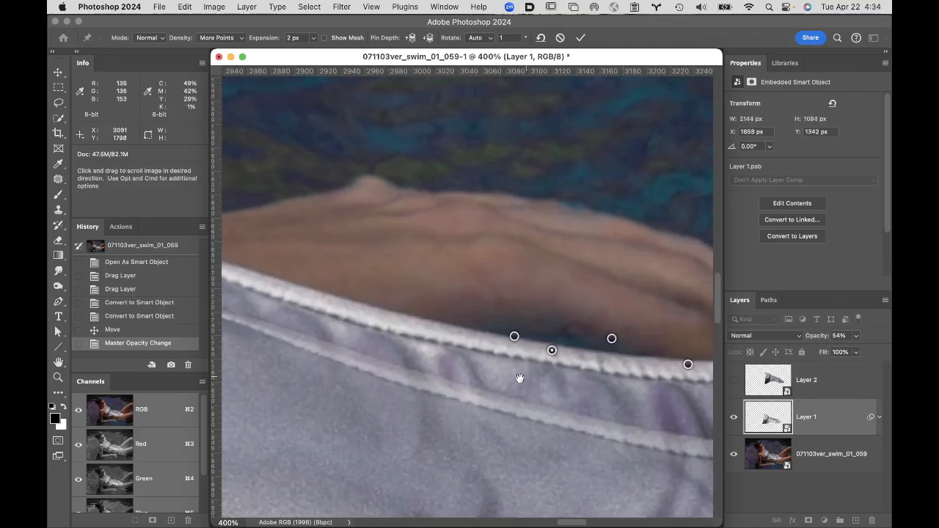
pyautogui.moveTo(456, 359); pyautogui.dragTo(451, 324)
pyautogui.moveTo(536, 389); pyautogui.dragTo(608, 379)
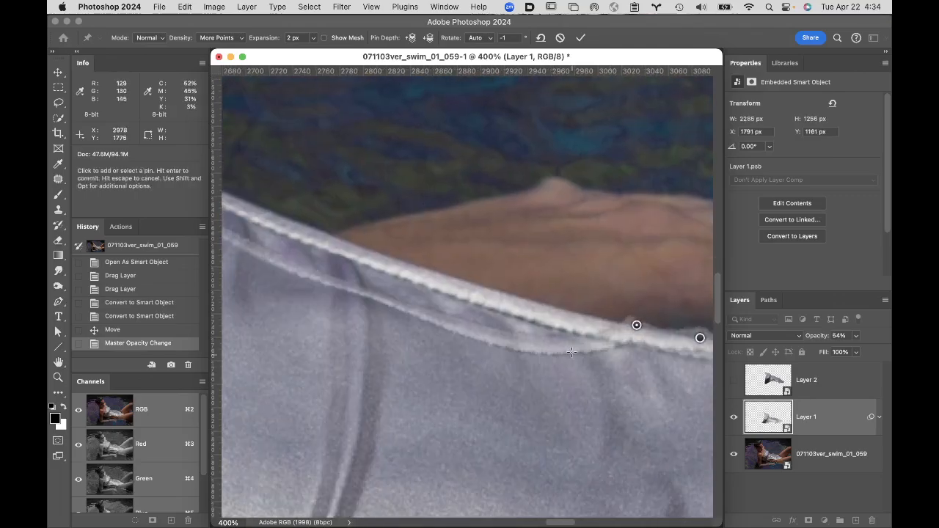
pyautogui.moveTo(577, 335); pyautogui.dragTo(573, 318)
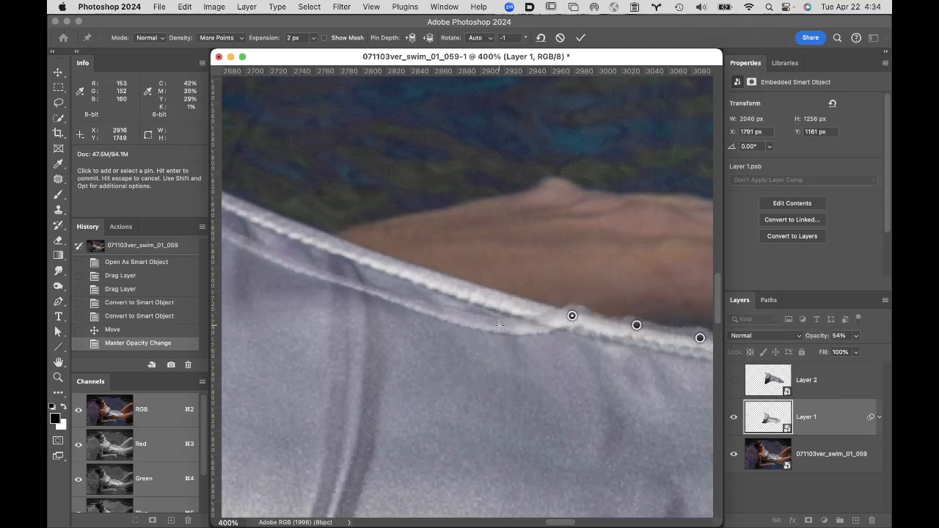
pyautogui.moveTo(502, 316); pyautogui.dragTo(504, 297)
# Step: Add warp pins along the waist edge from the wrist to the fold under the bust, aligning Layer 1 with the original outline
pyautogui.moveTo(465, 350); pyautogui.dragTo(556, 311)
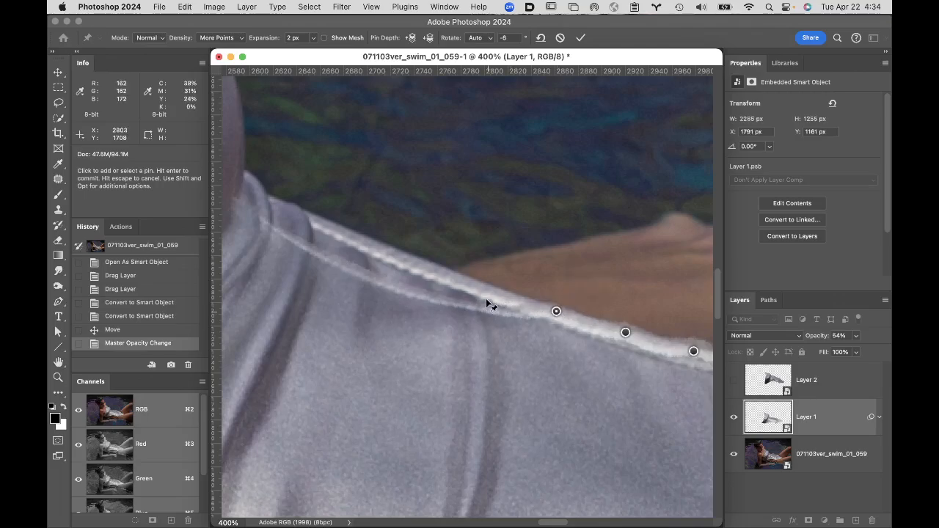
pyautogui.moveTo(486, 299); pyautogui.dragTo(489, 294)
pyautogui.moveTo(507, 389); pyautogui.dragTo(576, 428)
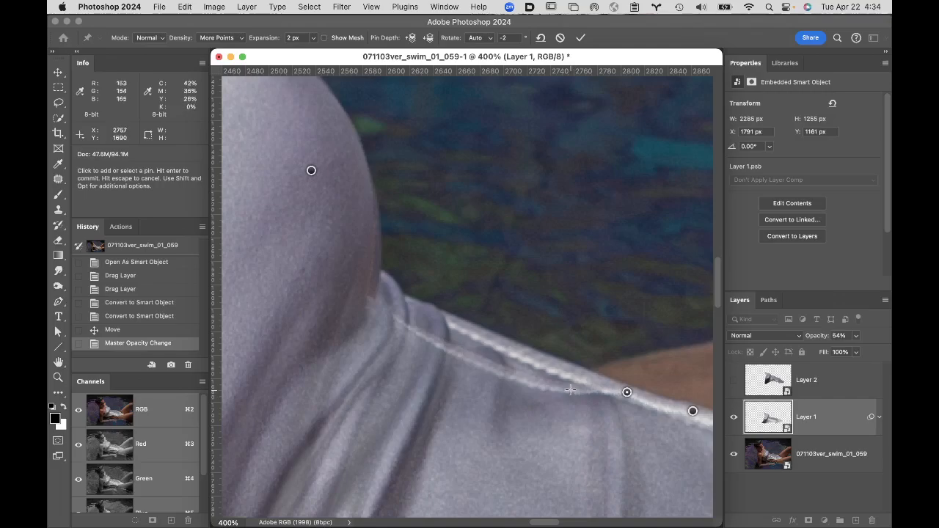
pyautogui.moveTo(566, 365); pyautogui.dragTo(566, 366)
pyautogui.moveTo(491, 364); pyautogui.dragTo(448, 315)
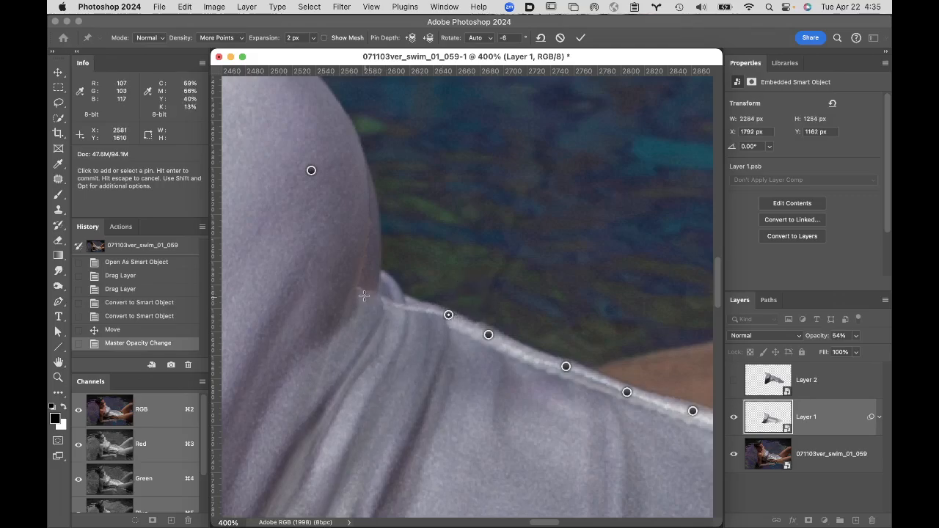
pyautogui.moveTo(389, 297); pyautogui.dragTo(403, 283)
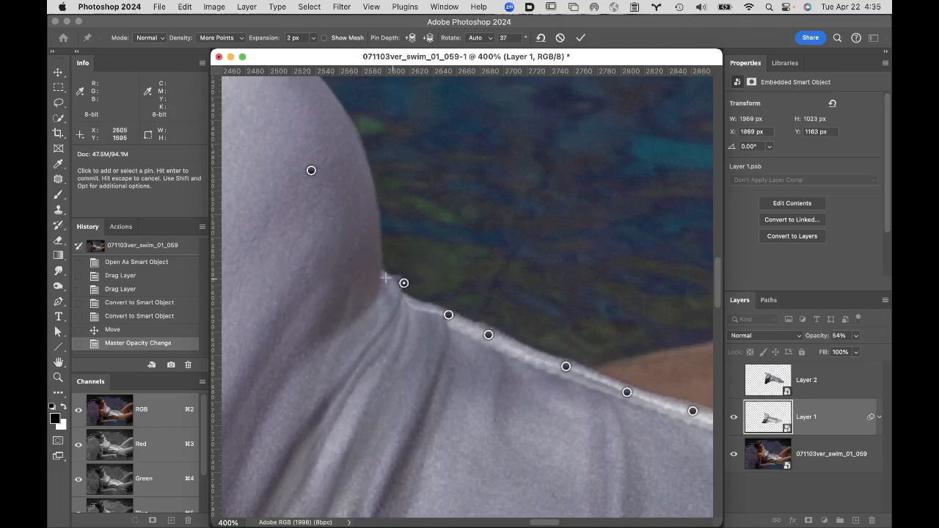
# Step: Examine Layer 1's fit around the bust and neckline, along the lower waist edge, at the dark hip ring and at the crotch
pyautogui.moveTo(342, 281); pyautogui.dragTo(601, 301)
pyautogui.keyDown('alt'); pyautogui.click(388, 273); pyautogui.keyUp('alt')
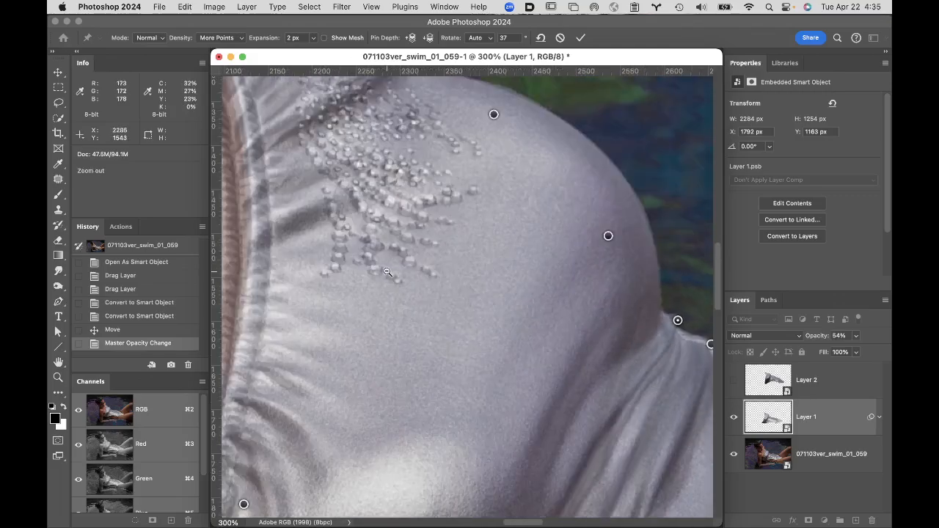
pyautogui.keyDown('alt'); pyautogui.click(386, 272); pyautogui.keyUp('alt')
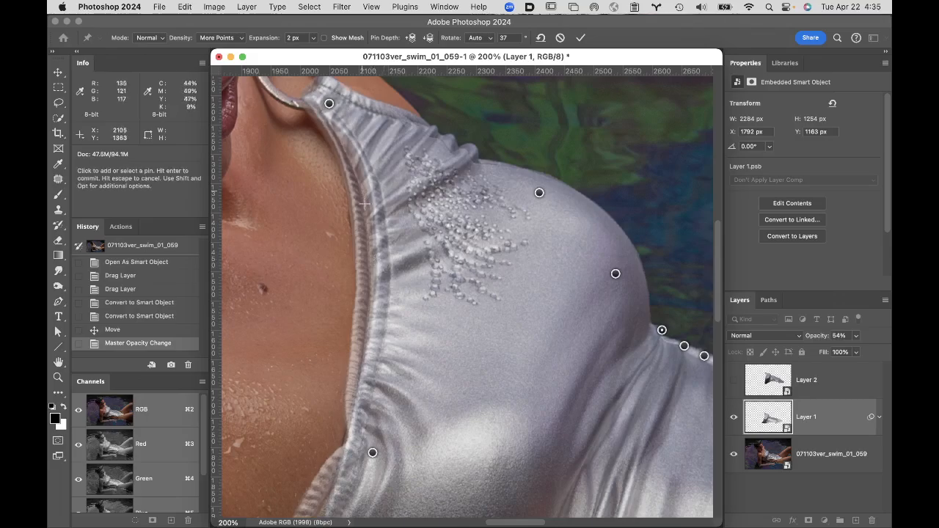
pyautogui.moveTo(440, 379); pyautogui.dragTo(350, 215)
pyautogui.moveTo(427, 307); pyautogui.dragTo(294, 91)
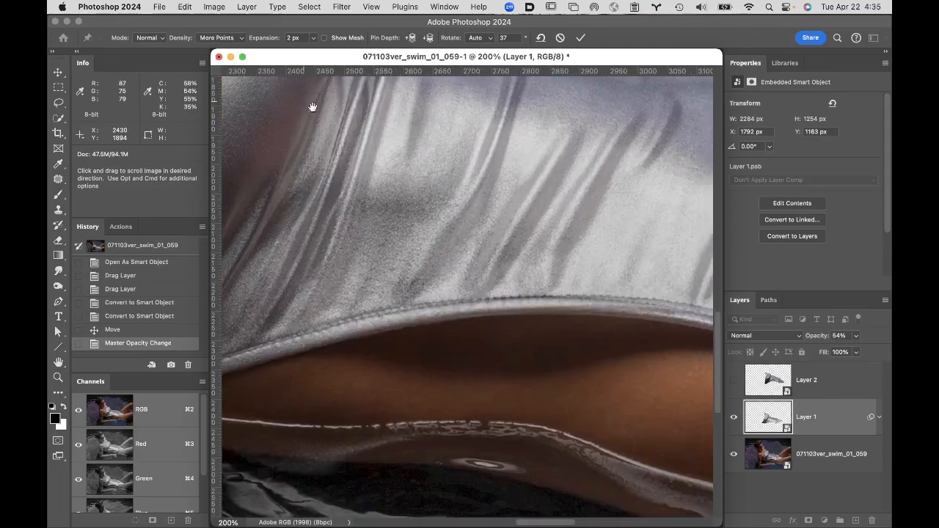
pyautogui.moveTo(574, 215); pyautogui.dragTo(212, 124)
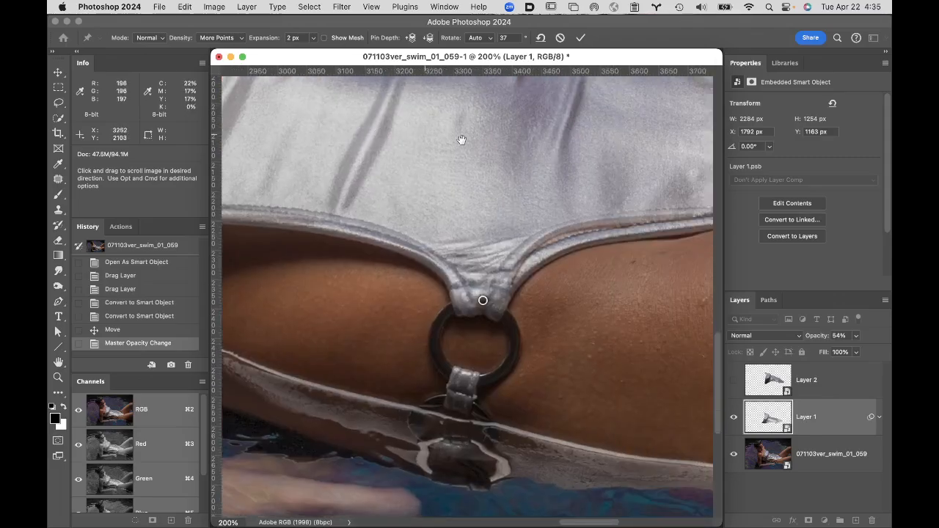
pyautogui.moveTo(441, 137); pyautogui.dragTo(247, 159)
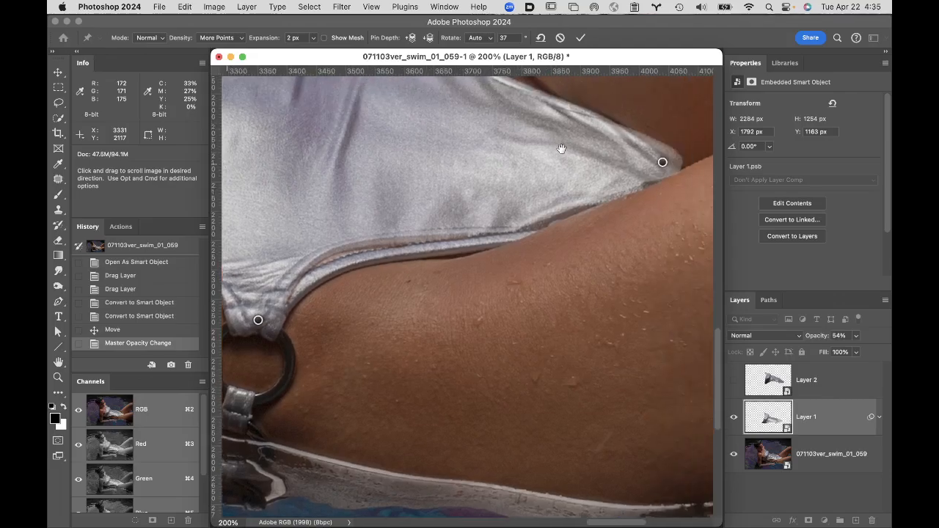
pyautogui.moveTo(558, 141); pyautogui.dragTo(562, 230)
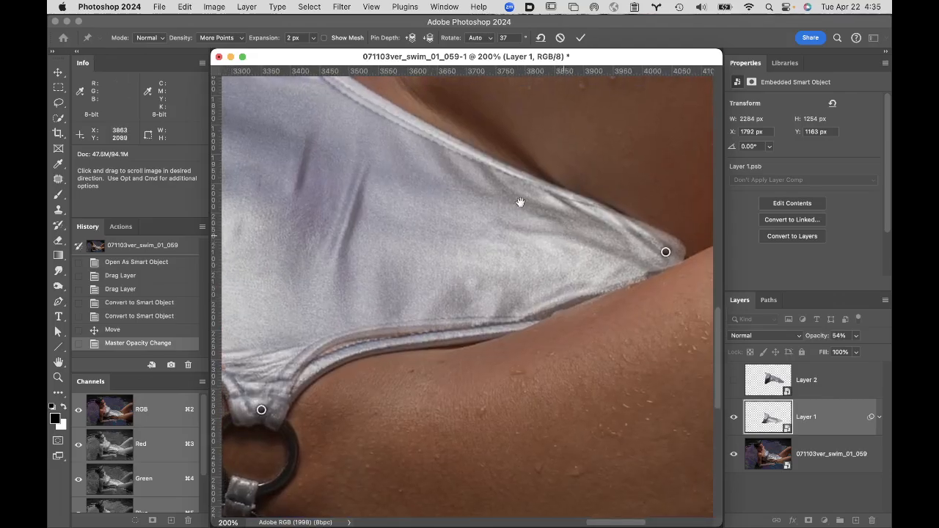
# Step: Add warp pins along the upper leg opening from the waist corner, pulling Layer 1's piping over the original piping
pyautogui.keyDown('super'); pyautogui.click(494, 169); pyautogui.keyUp('super')
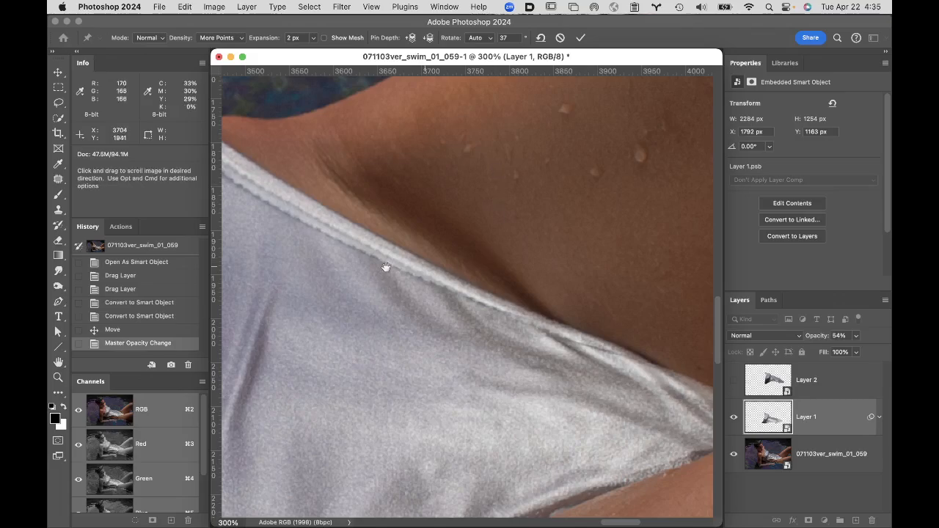
pyautogui.moveTo(515, 278); pyautogui.dragTo(548, 280)
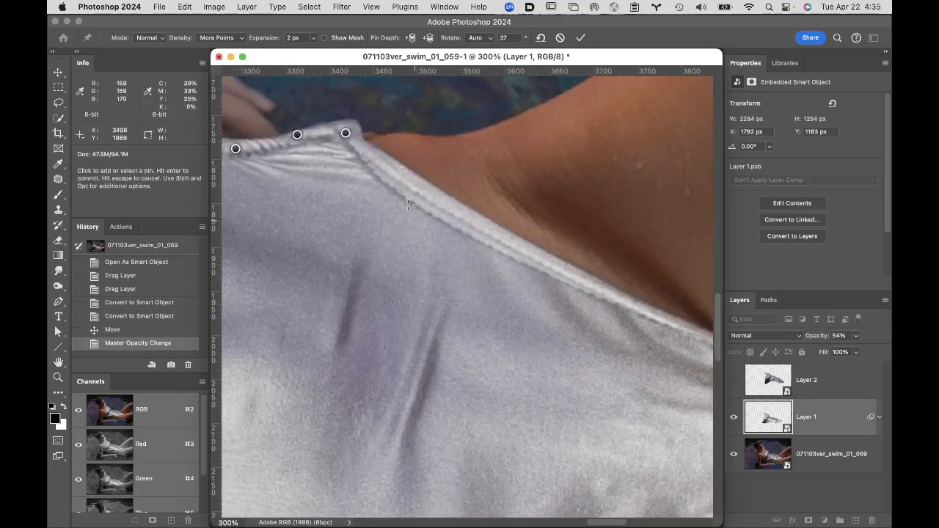
pyautogui.moveTo(395, 180); pyautogui.dragTo(384, 155)
pyautogui.moveTo(446, 212); pyautogui.dragTo(456, 204)
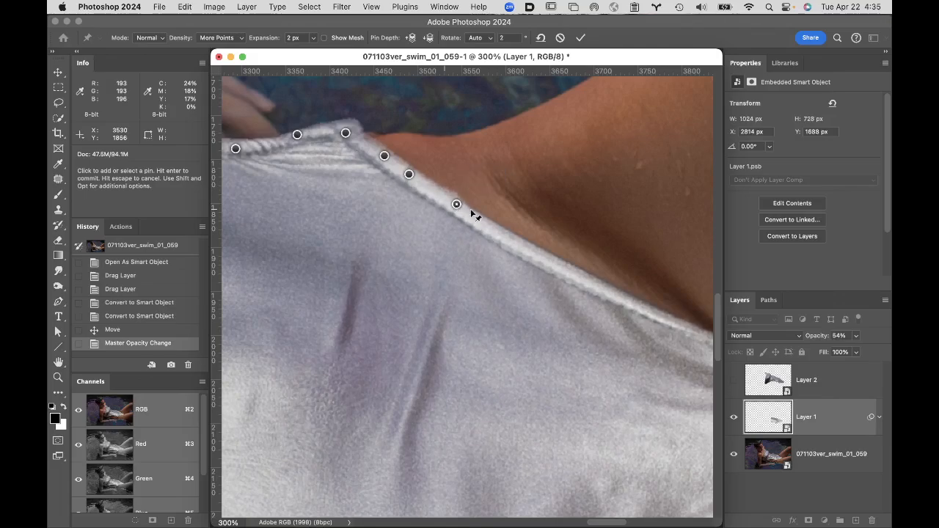
pyautogui.moveTo(496, 237); pyautogui.dragTo(509, 235)
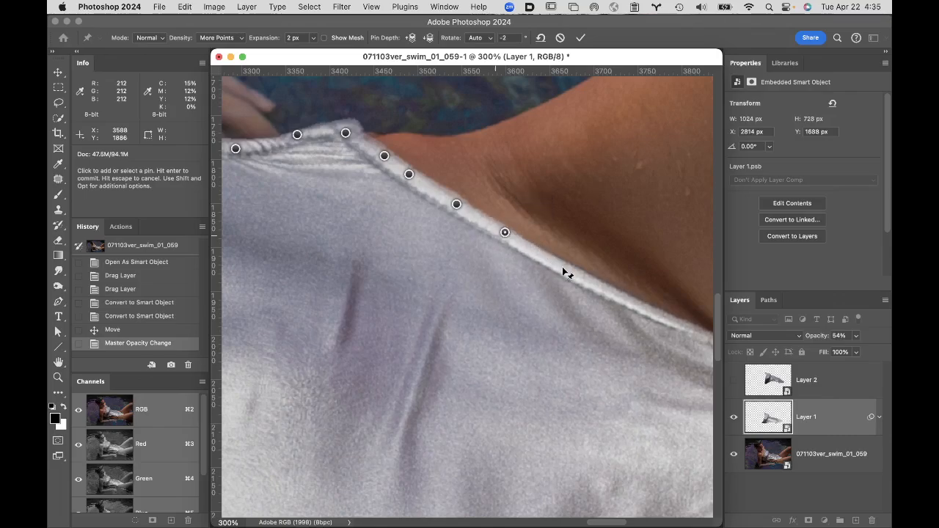
pyautogui.moveTo(572, 271); pyautogui.dragTo(424, 215)
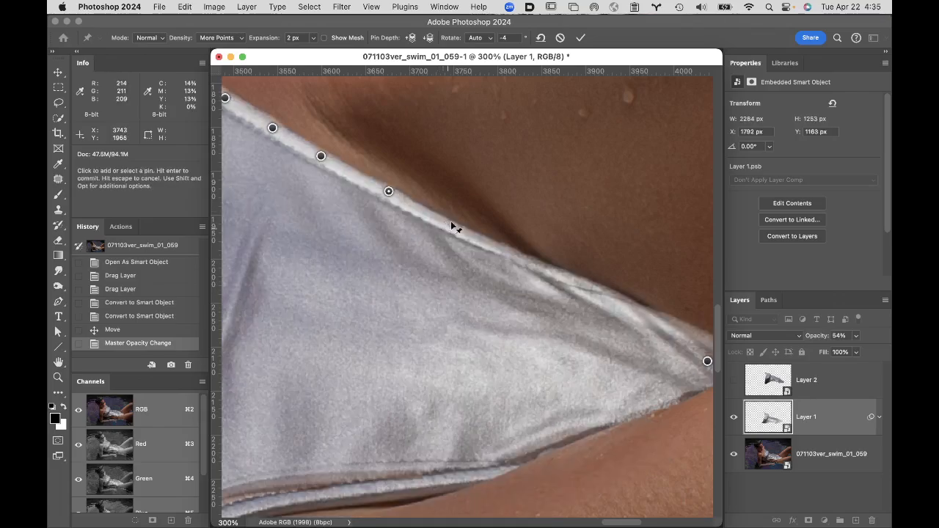
# Step: Extend the warp pins along the upper leg opening toward the crotch point, matching Layer 1's edge to the original
pyautogui.moveTo(450, 223)
pyautogui.mouseDown()
pyautogui.moveTo(449, 240)
pyautogui.moveTo(459, 229)
pyautogui.mouseUp()
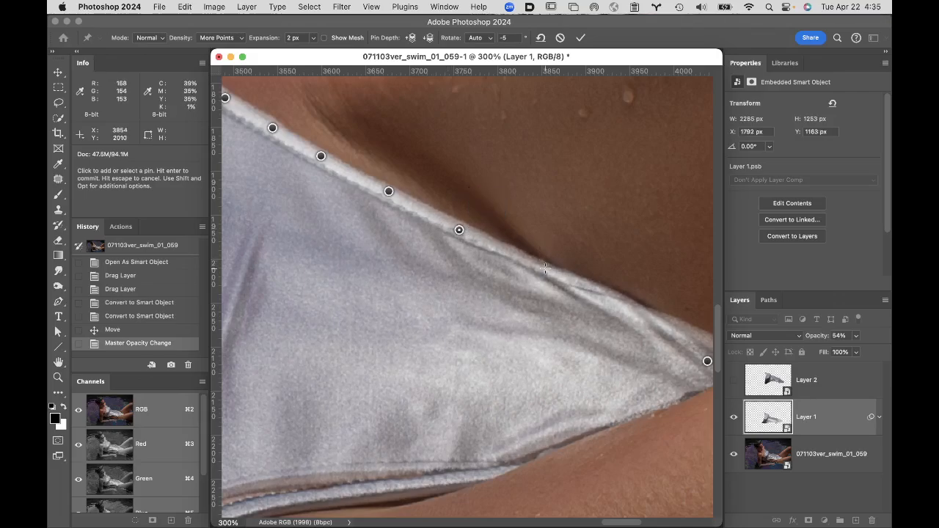
pyautogui.moveTo(545, 269); pyautogui.dragTo(554, 262)
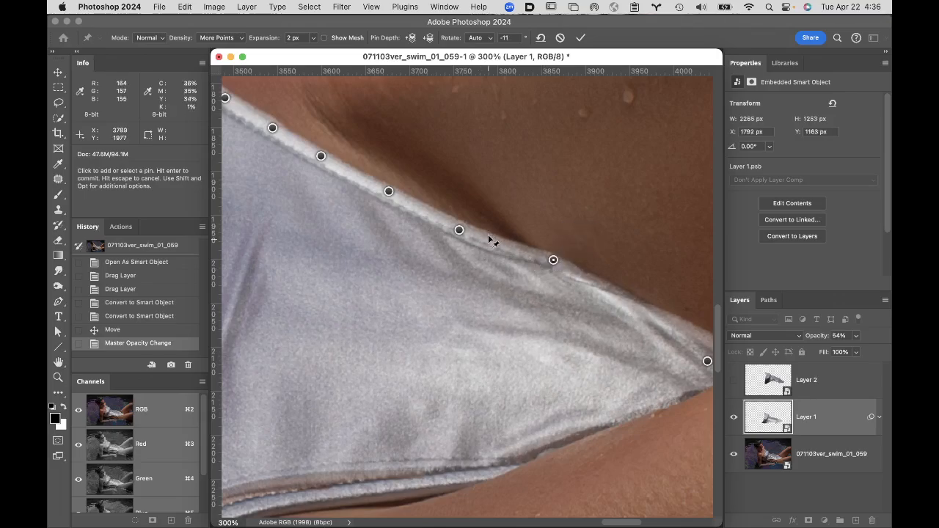
pyautogui.moveTo(489, 238); pyautogui.dragTo(496, 245)
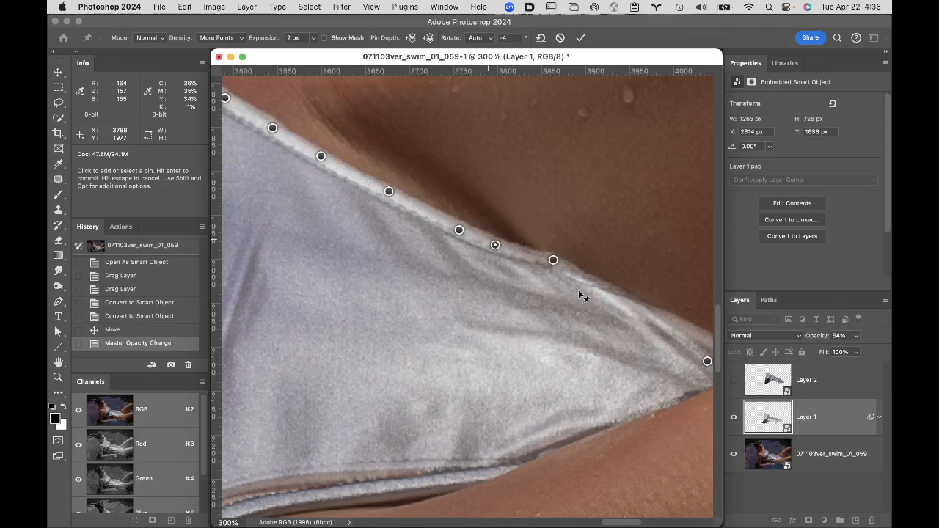
pyautogui.moveTo(590, 278); pyautogui.dragTo(628, 283)
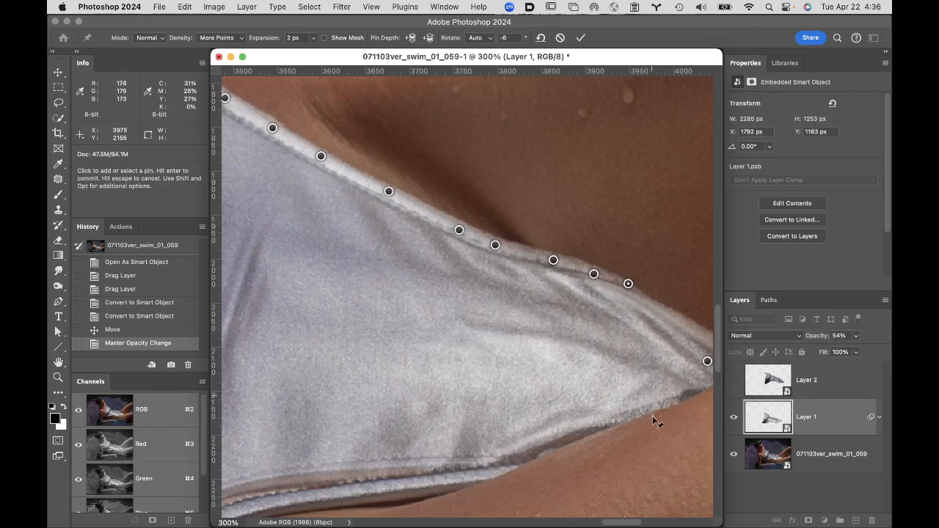
# Step: Pin Layer 1's edge around the crotch point and along the nearer thigh, moving it out to the original outline
pyautogui.moveTo(655, 421); pyautogui.dragTo(694, 396)
pyautogui.moveTo(584, 433); pyautogui.dragTo(586, 441)
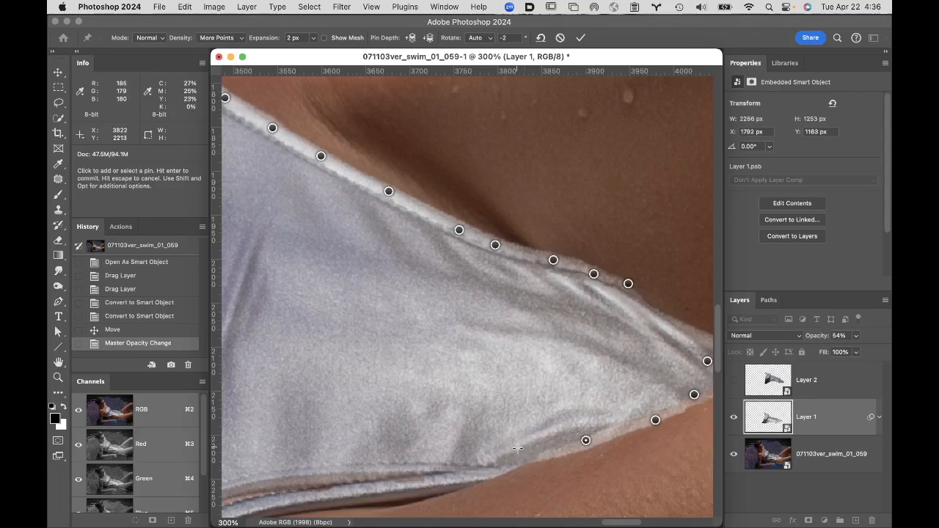
pyautogui.moveTo(516, 466); pyautogui.dragTo(516, 468)
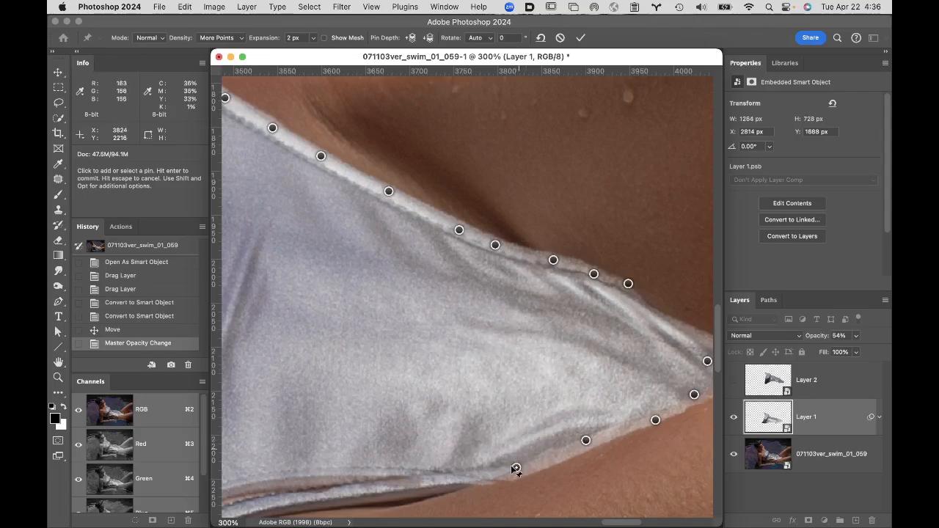
pyautogui.moveTo(455, 477); pyautogui.dragTo(455, 477)
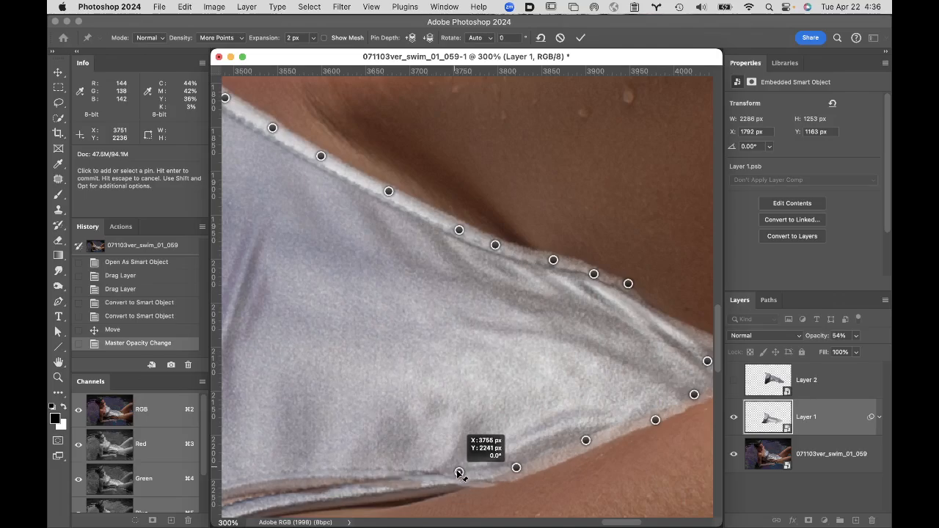
# Step: Add warp pins along the lower leg opening to the ring tab, pulling Layer 1's piping down over the original
pyautogui.moveTo(419, 457); pyautogui.dragTo(581, 321)
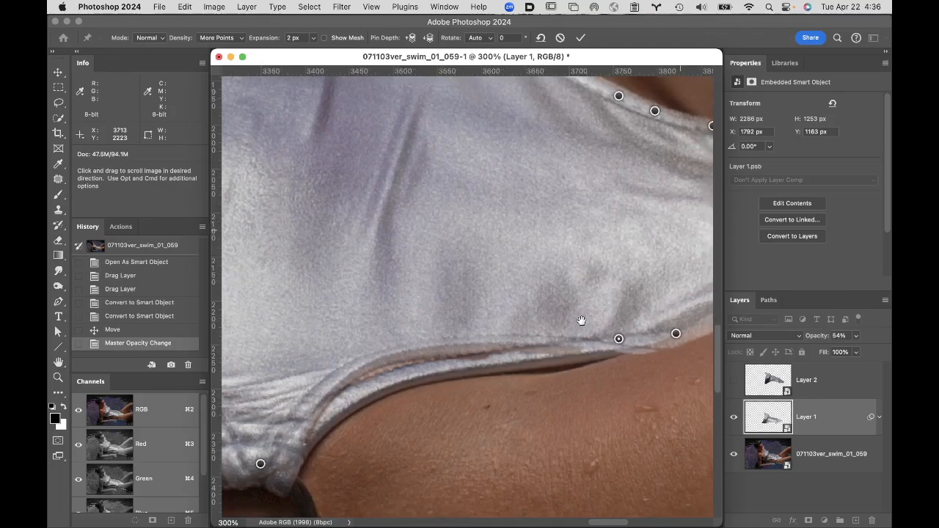
pyautogui.moveTo(528, 351); pyautogui.dragTo(530, 366)
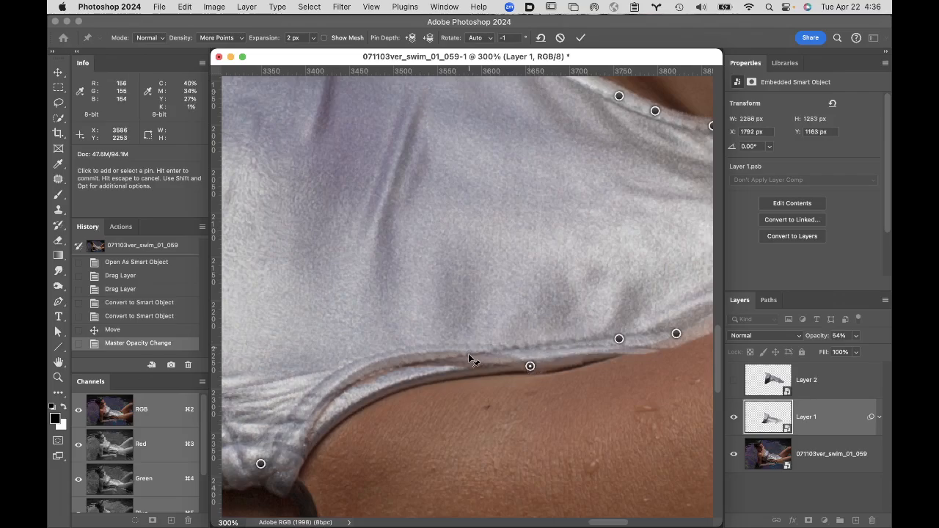
pyautogui.moveTo(469, 359); pyautogui.dragTo(469, 368)
pyautogui.moveTo(405, 360); pyautogui.dragTo(408, 372)
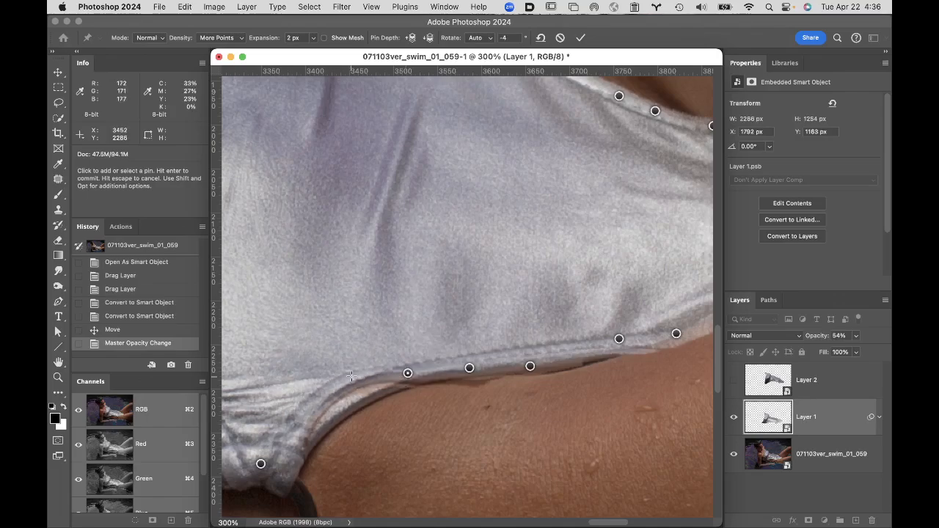
pyautogui.moveTo(351, 376); pyautogui.dragTo(330, 419)
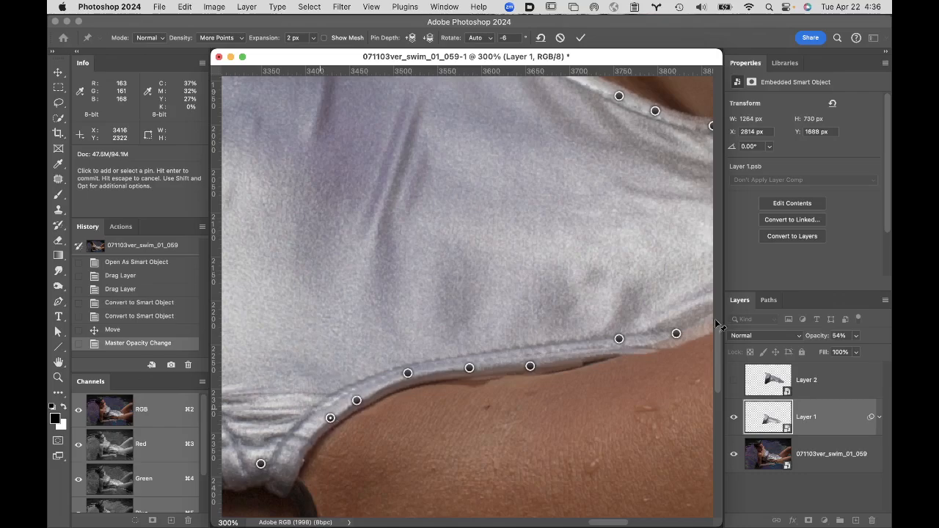
# Step: Add three warp pins along the side cutout's edge beside the dark hip ring, lowering Layer 1's piping onto the original
pyautogui.keyDown('alt'); pyautogui.keyDown('super'); pyautogui.click(441, 308); pyautogui.keyUp('super'); pyautogui.keyUp('alt')
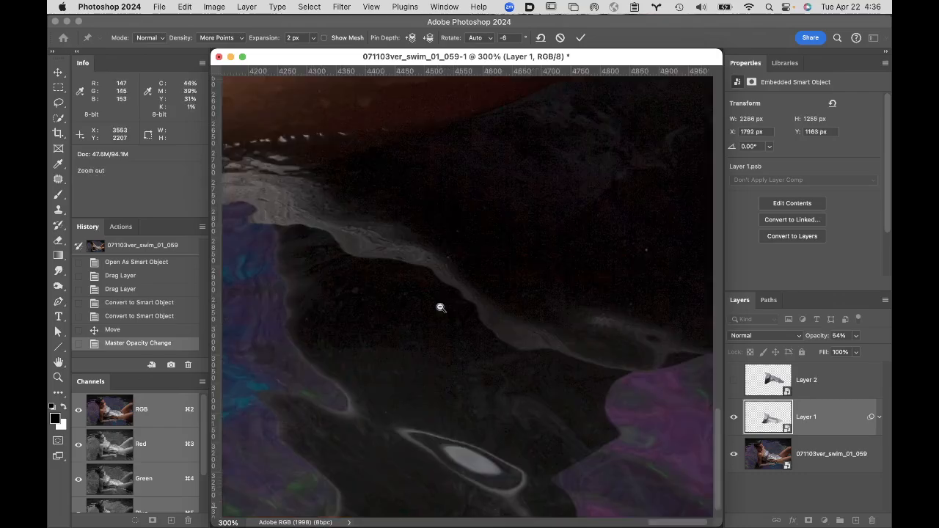
pyautogui.keyDown('alt'); pyautogui.keyDown('super'); pyautogui.click(451, 250); pyautogui.keyUp('super'); pyautogui.keyUp('alt')
pyautogui.keyDown('alt'); pyautogui.keyDown('super'); pyautogui.click(452, 241); pyautogui.keyUp('super'); pyautogui.keyUp('alt')
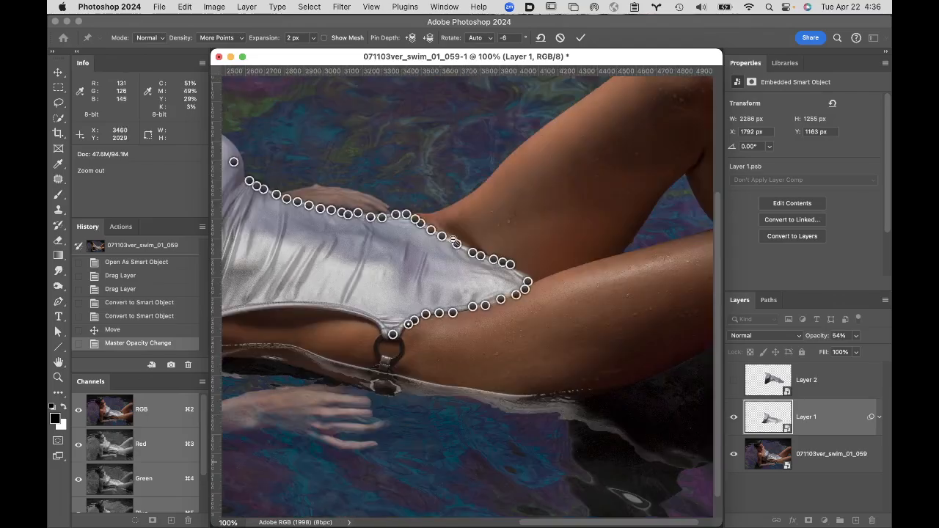
pyautogui.keyDown('alt'); pyautogui.keyDown('super'); pyautogui.click(455, 241); pyautogui.keyUp('super'); pyautogui.keyUp('alt')
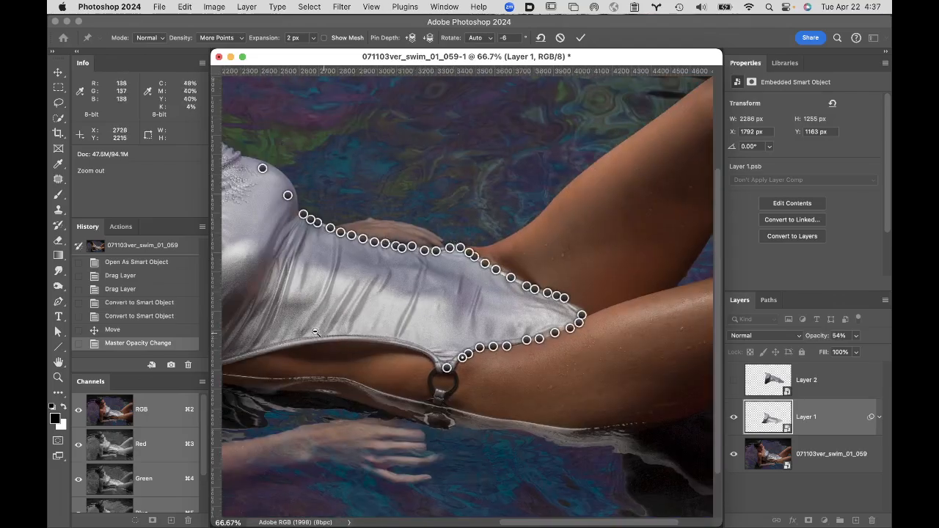
pyautogui.click(425, 340)
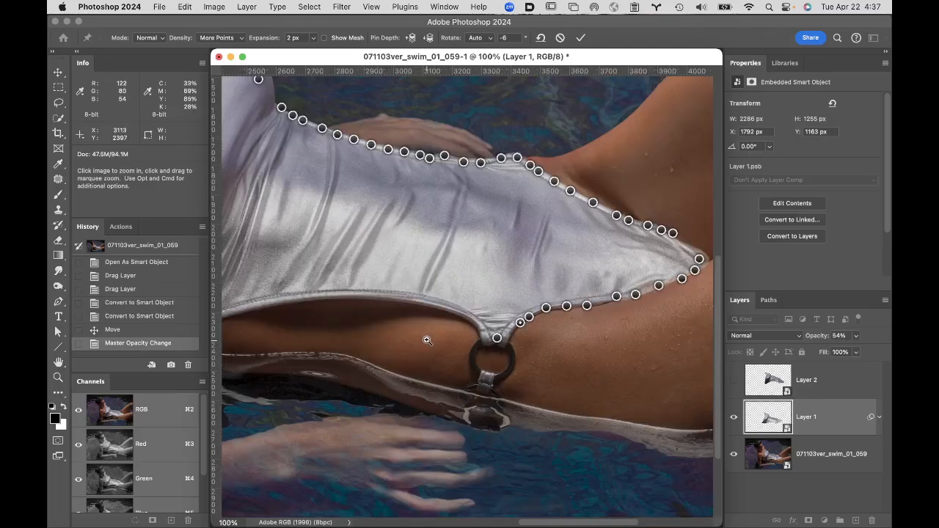
pyautogui.click(466, 320)
pyautogui.click(492, 306)
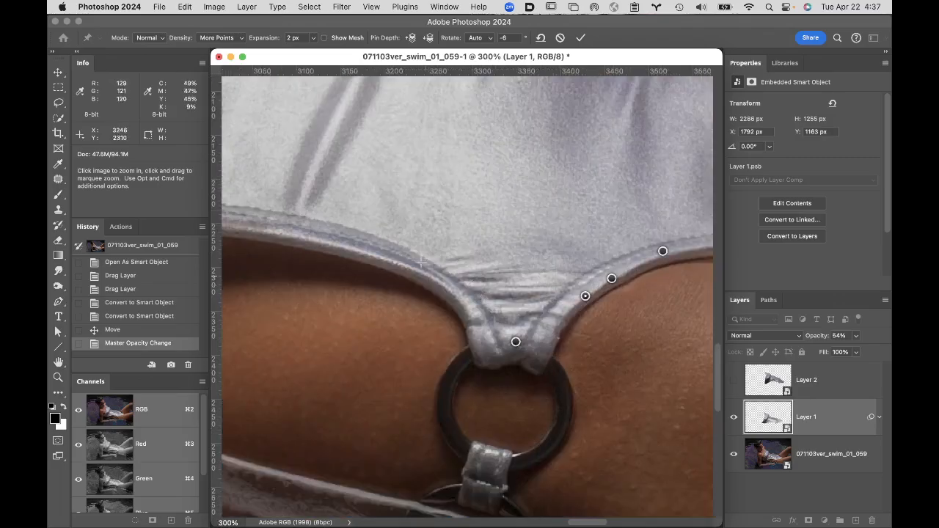
pyautogui.moveTo(418, 261); pyautogui.dragTo(414, 274)
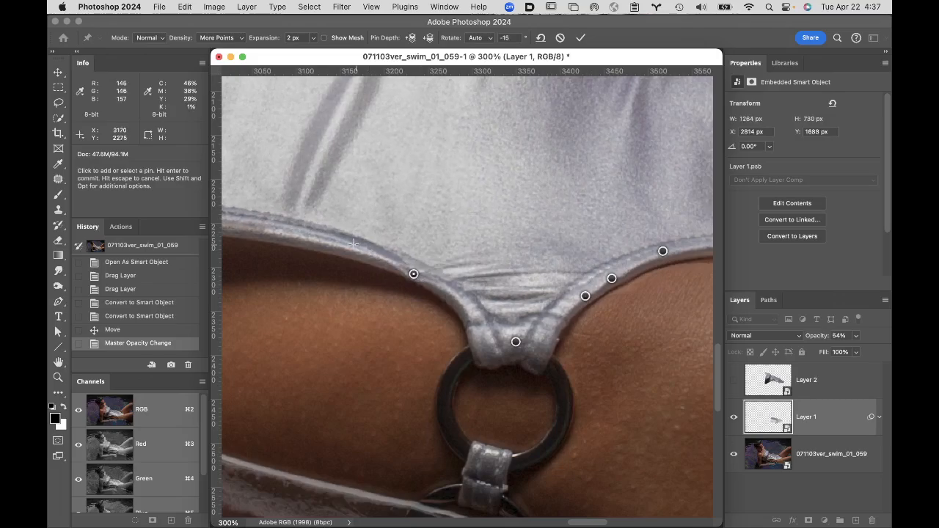
pyautogui.click(354, 247)
pyautogui.moveTo(348, 253); pyautogui.dragTo(348, 258)
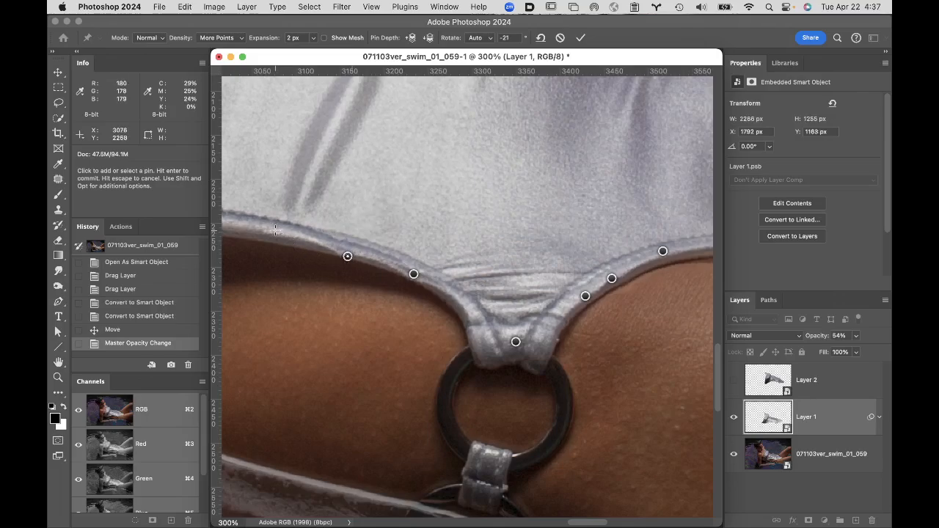
pyautogui.click(277, 233)
pyautogui.moveTo(272, 245); pyautogui.dragTo(272, 245)
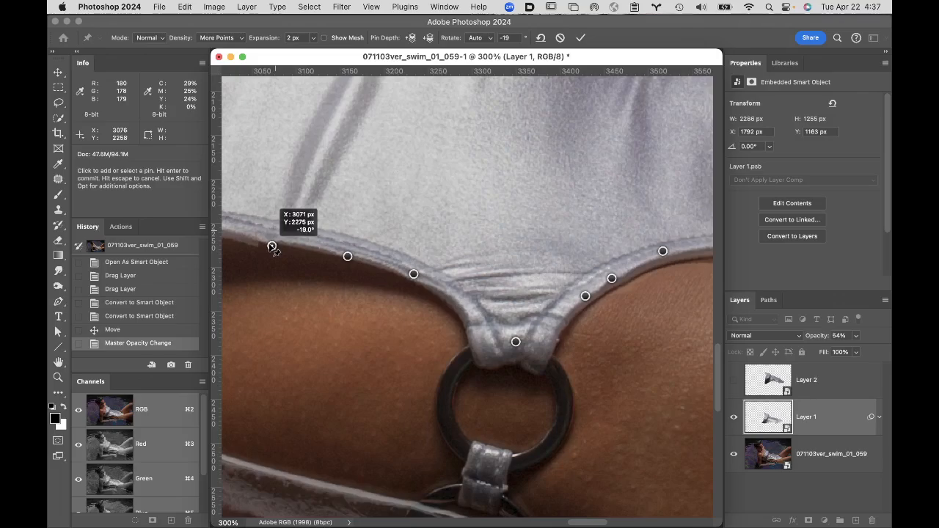
# Step: Continue the warp pins along the side cutout's edge away from the ring, fitting Layer 1's piping to the original curve
pyautogui.moveTo(303, 200); pyautogui.dragTo(396, 199)
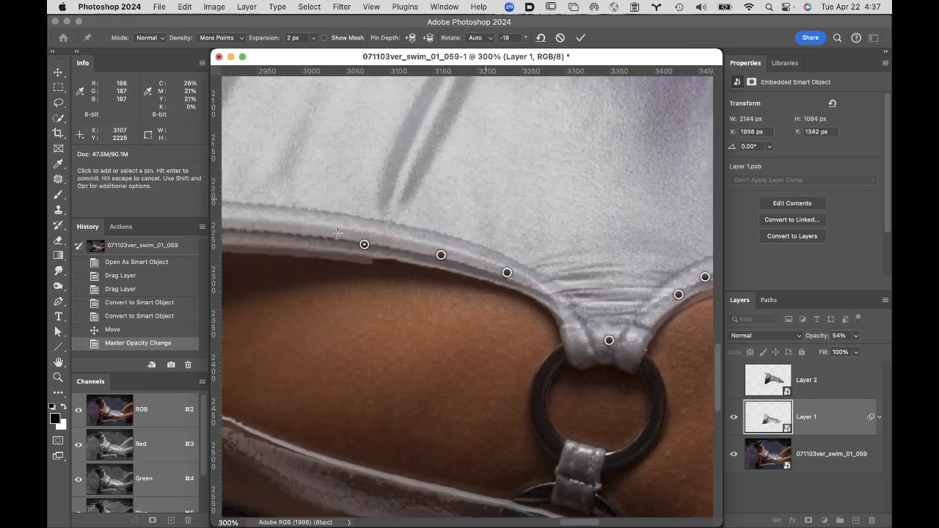
pyautogui.click(303, 231)
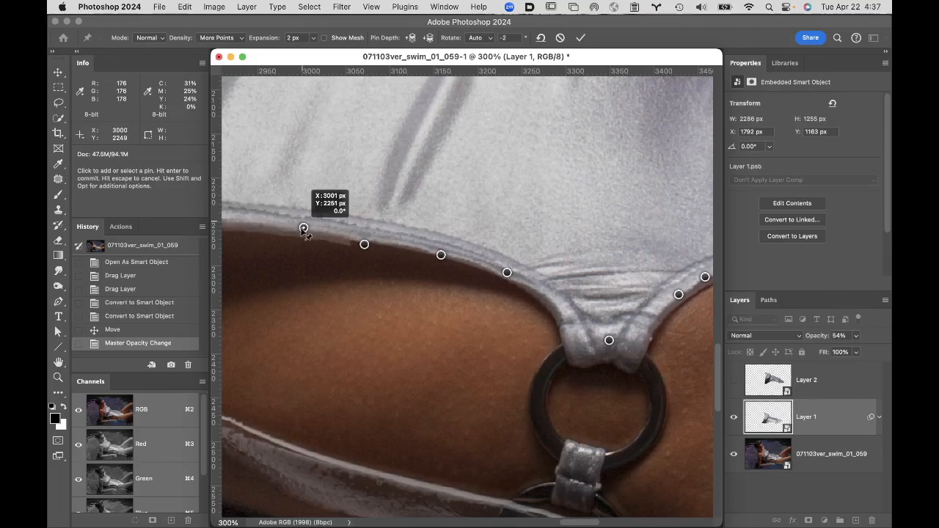
pyautogui.moveTo(474, 157); pyautogui.dragTo(479, 164)
pyautogui.hscroll(-5, 480, 164)
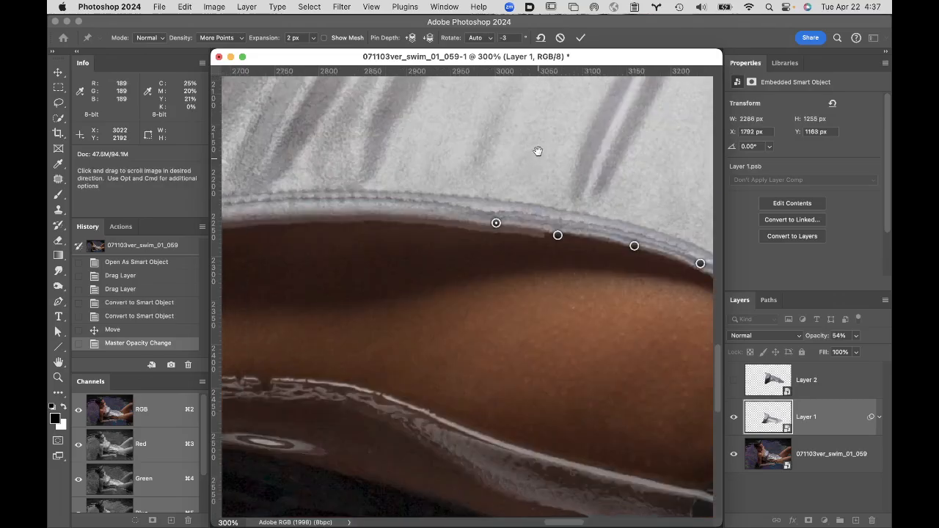
pyautogui.click(451, 211)
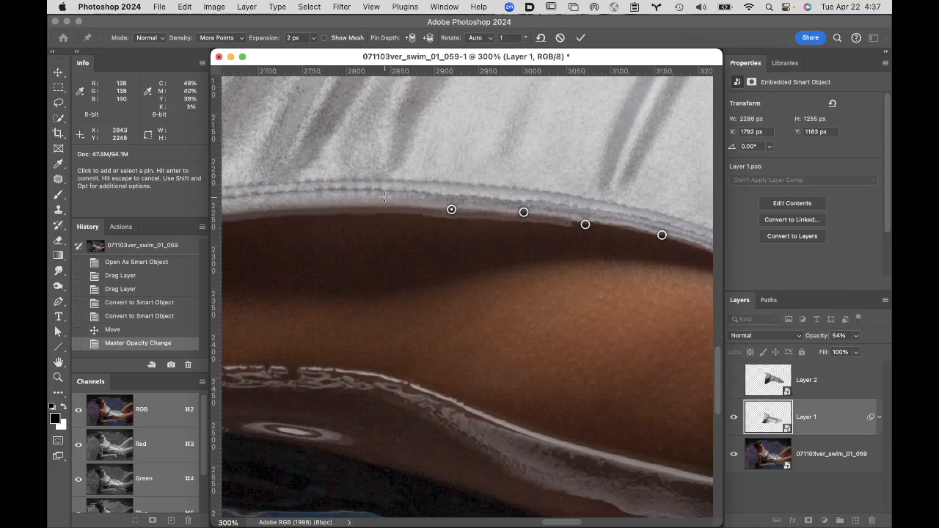
pyautogui.moveTo(384, 212); pyautogui.dragTo(382, 196)
pyautogui.moveTo(451, 209); pyautogui.dragTo(453, 204)
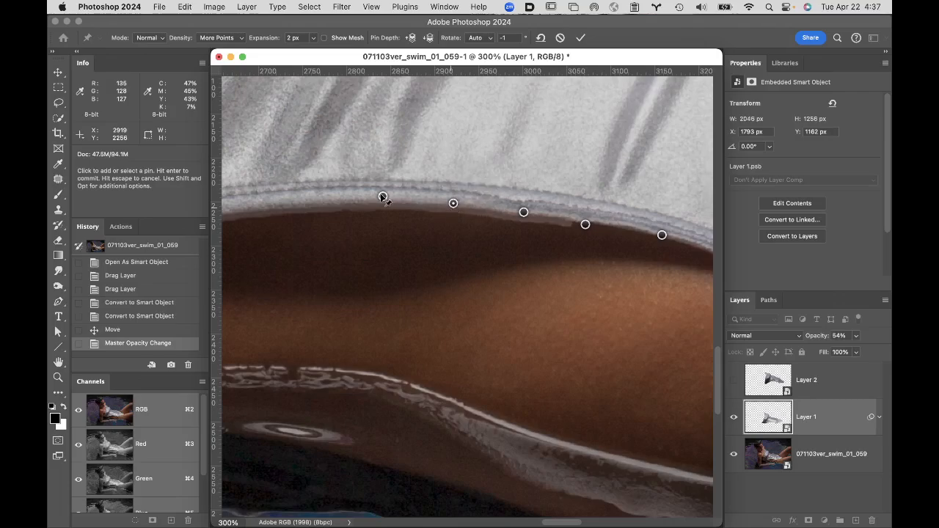
pyautogui.moveTo(370, 185); pyautogui.dragTo(474, 208)
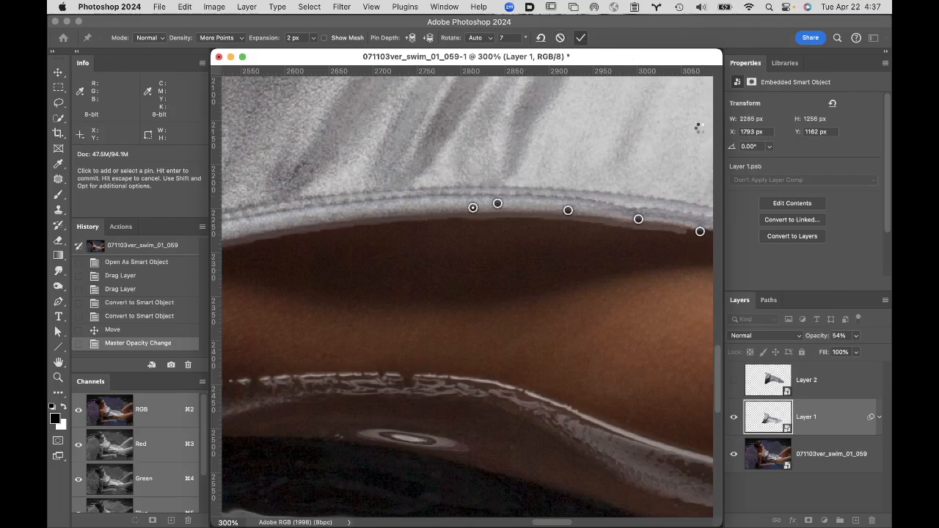
# Step: Commit the Puppet Warp on Layer 1 and set the layer's opacity to 100%
pyautogui.press('Return')
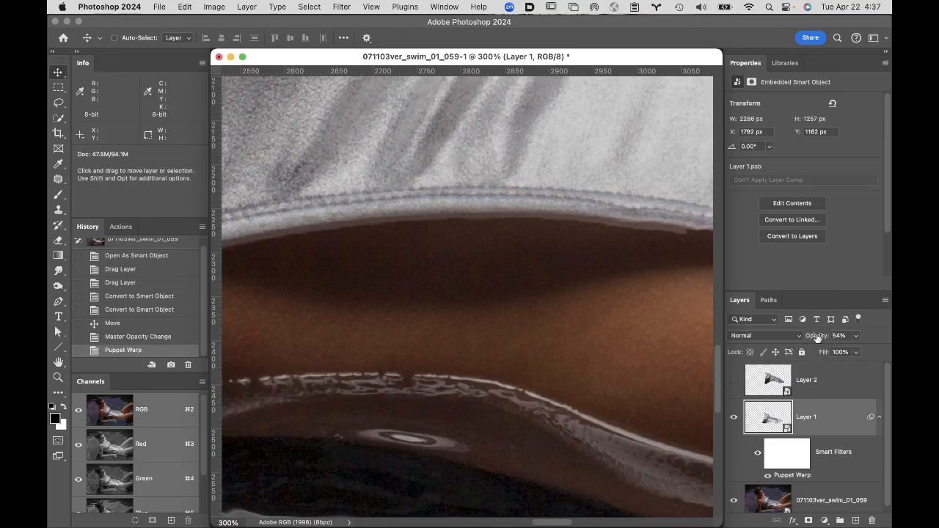
pyautogui.press('0')
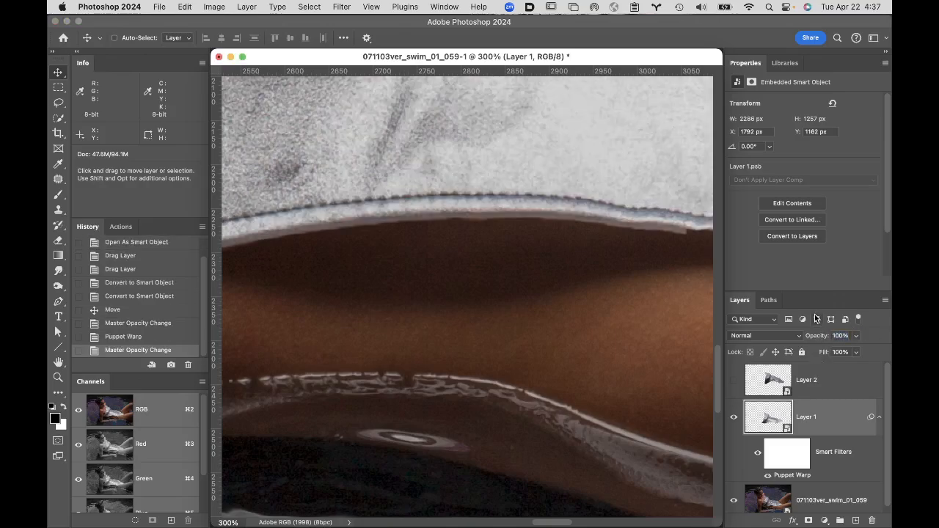
# Step: Hide Layer 1 to compare the warped swimsuit with the original fabric and folds in the photo
pyautogui.keyDown('alt'); pyautogui.keyDown('super'); pyautogui.click(639, 210); pyautogui.keyUp('super'); pyautogui.keyUp('alt')
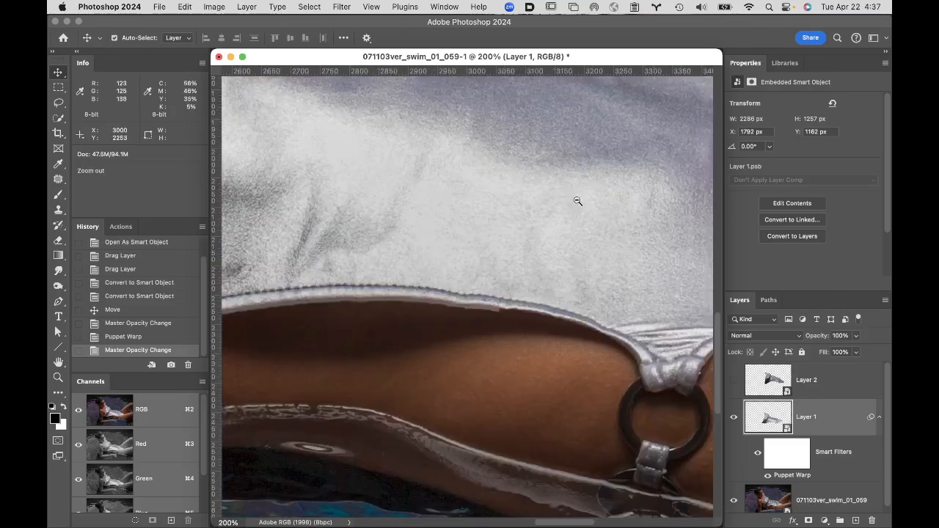
pyautogui.keyDown('alt'); pyautogui.keyDown('super'); pyautogui.click(558, 261); pyautogui.keyUp('super'); pyautogui.keyUp('alt')
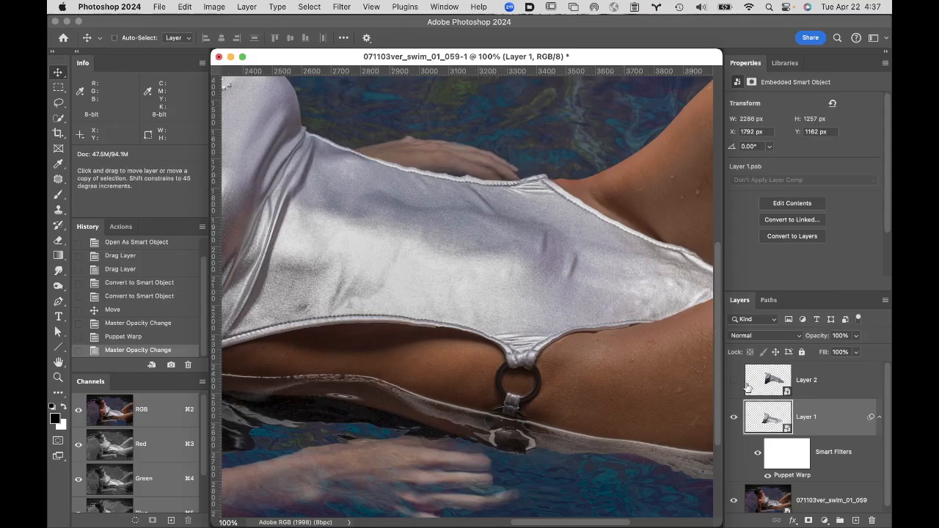
pyautogui.click(734, 417)
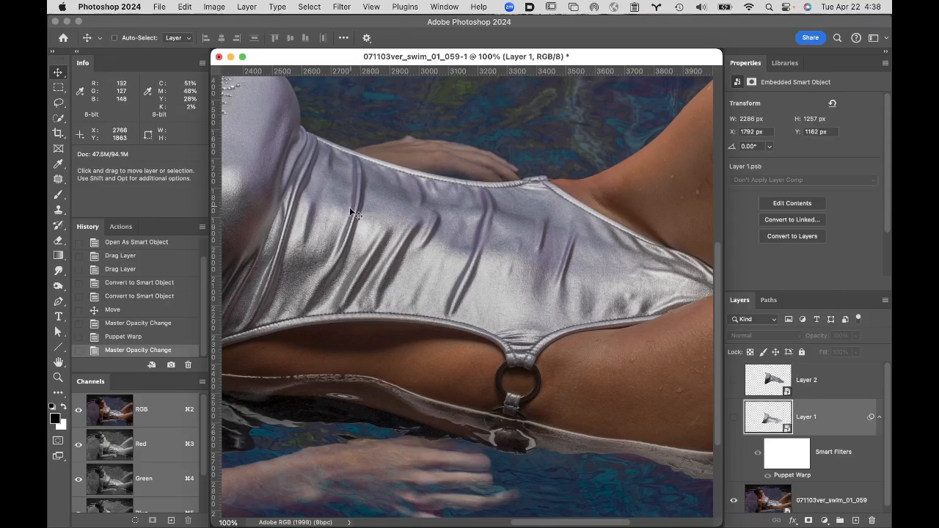
# Step: Select the silver swimsuit on the 071103ver_swim_01_059 photo layer with the Quick Selection tool and check the selection edge along the side cutout
pyautogui.click(61, 120)
pyautogui.click(110, 128)
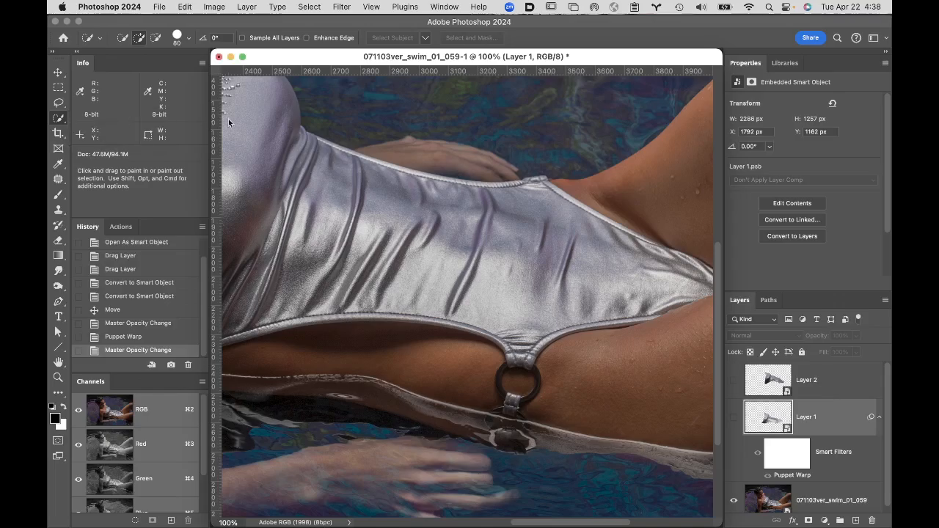
pyautogui.moveTo(255, 88)
pyautogui.mouseDown()
pyautogui.moveTo(314, 195)
pyautogui.moveTo(435, 195)
pyautogui.mouseUp()
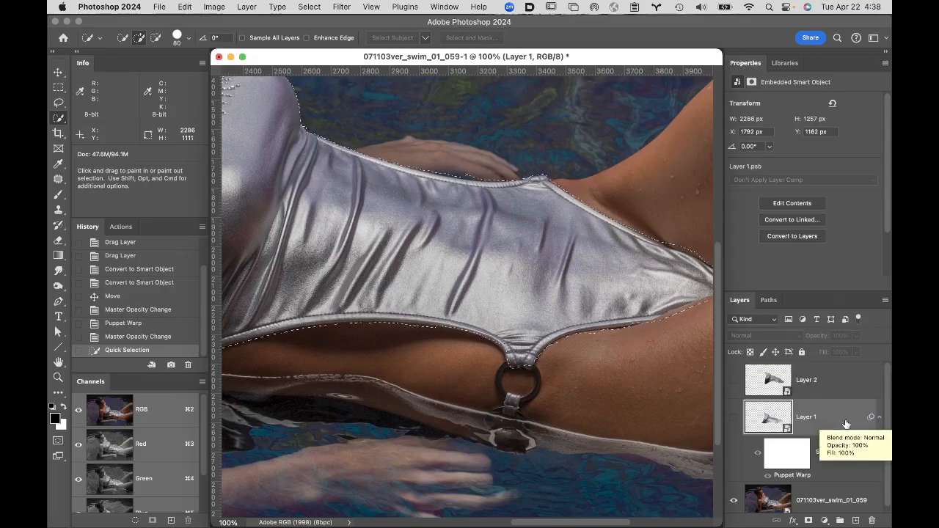
pyautogui.press('super+d')
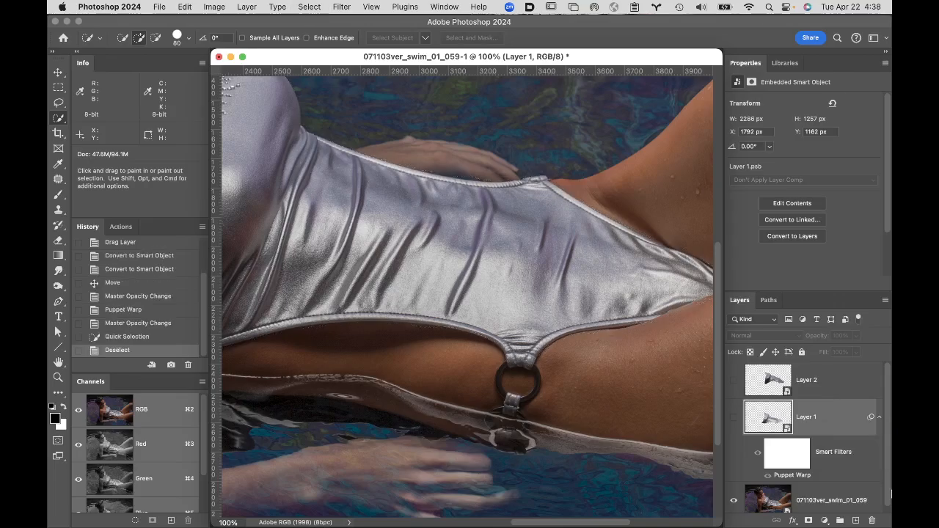
pyautogui.click(820, 499)
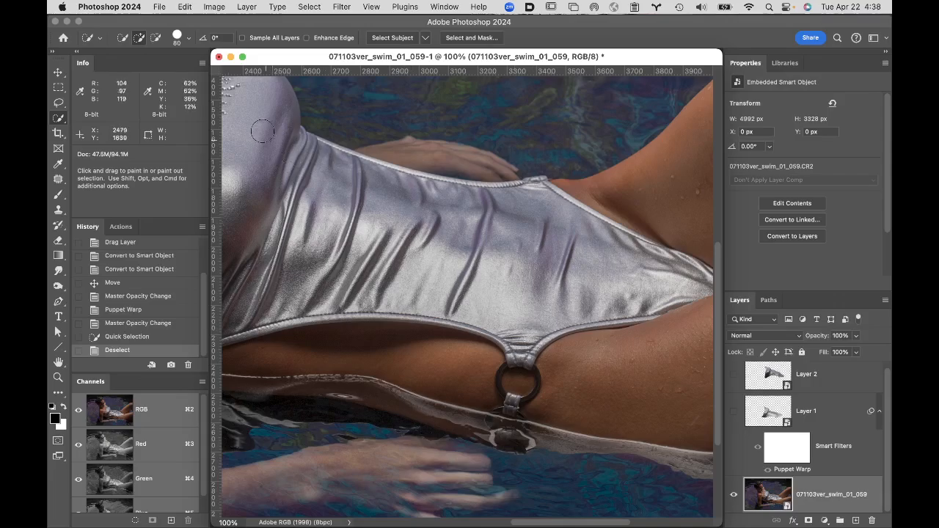
pyautogui.moveTo(261, 119)
pyautogui.mouseDown()
pyautogui.moveTo(380, 199)
pyautogui.moveTo(532, 233)
pyautogui.moveTo(543, 222)
pyautogui.moveTo(580, 238)
pyautogui.moveTo(579, 248)
pyautogui.mouseUp()
pyautogui.keyDown('super'); pyautogui.click(508, 316); pyautogui.keyUp('super')
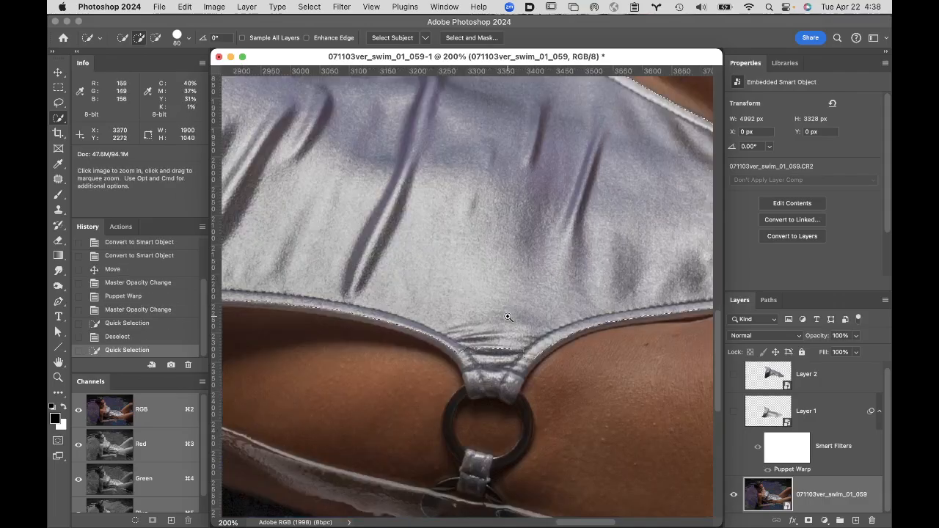
pyautogui.keyDown('super'); pyautogui.click(496, 310); pyautogui.keyUp('super')
pyautogui.moveTo(480, 300); pyautogui.dragTo(597, 290)
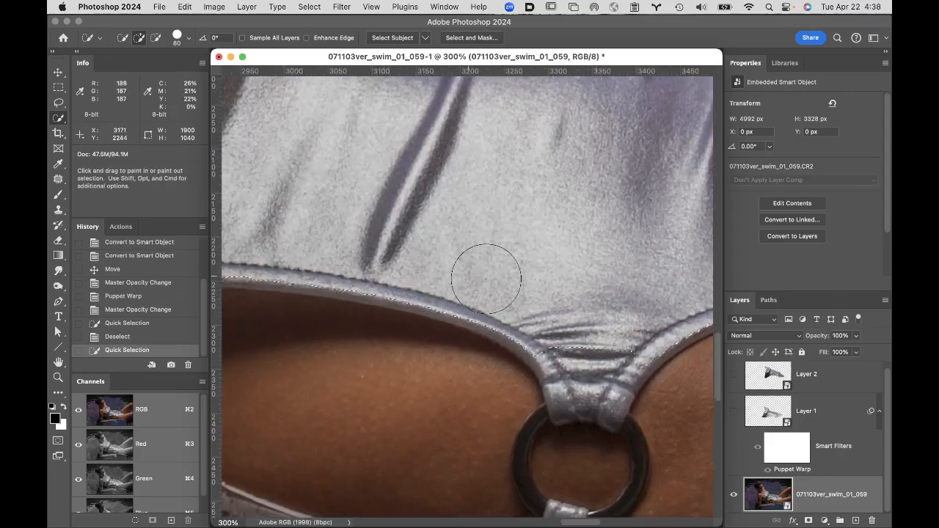
pyautogui.moveTo(533, 264); pyautogui.dragTo(645, 271)
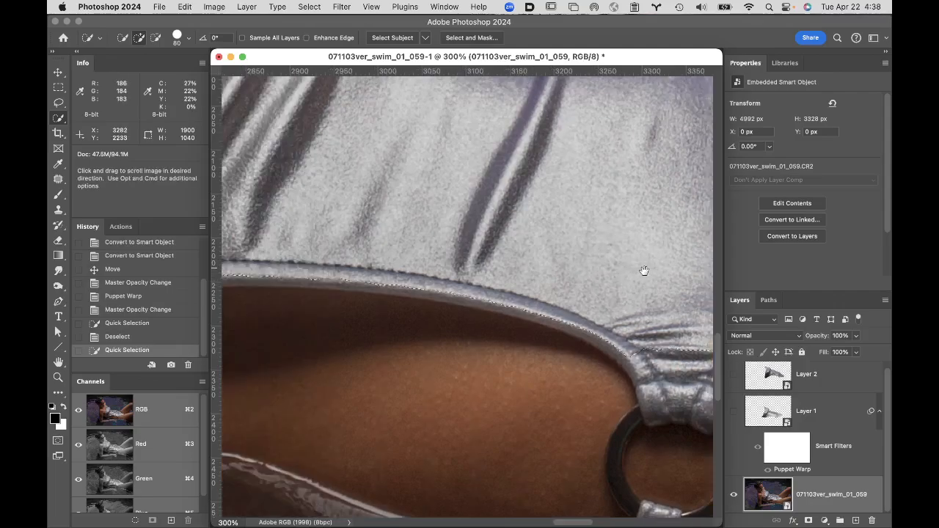
pyautogui.moveTo(623, 218); pyautogui.dragTo(645, 223)
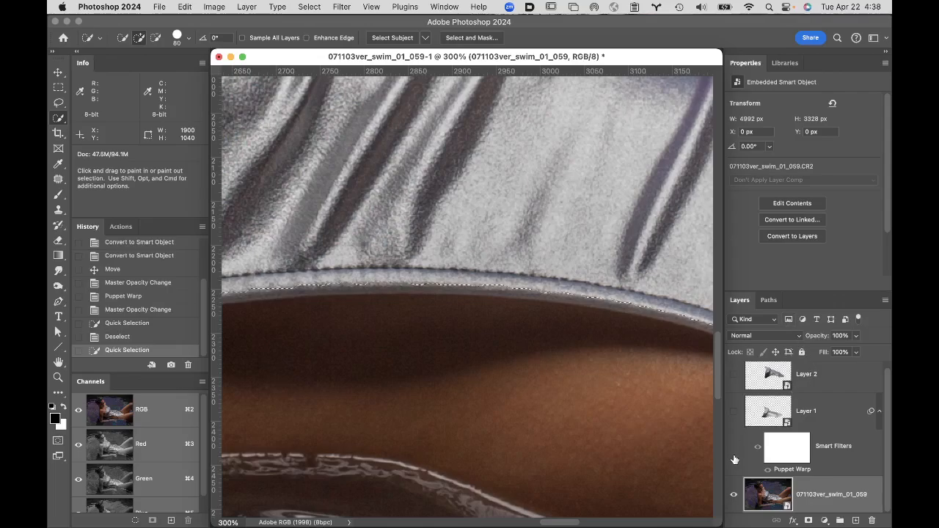
# Step: Show Layer 1 and add a layer mask to it from the swimsuit selection
pyautogui.click(734, 410)
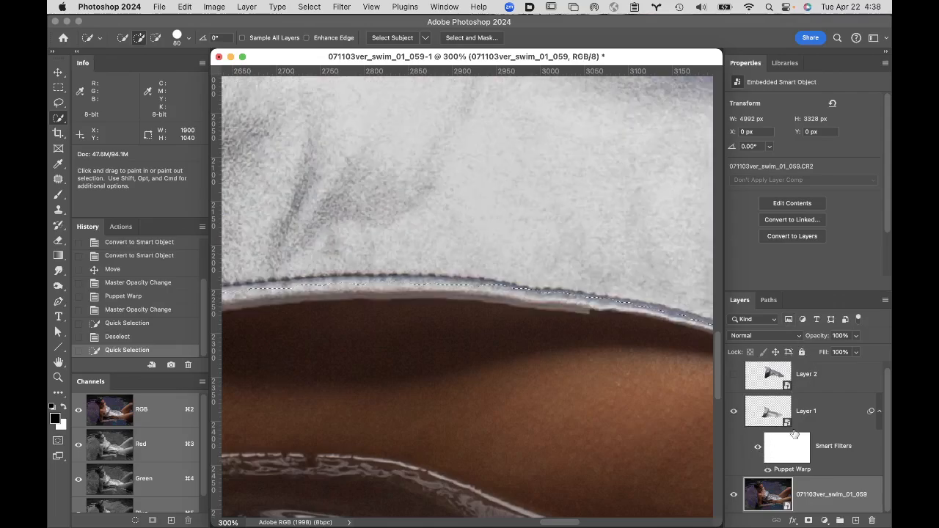
pyautogui.click(831, 410)
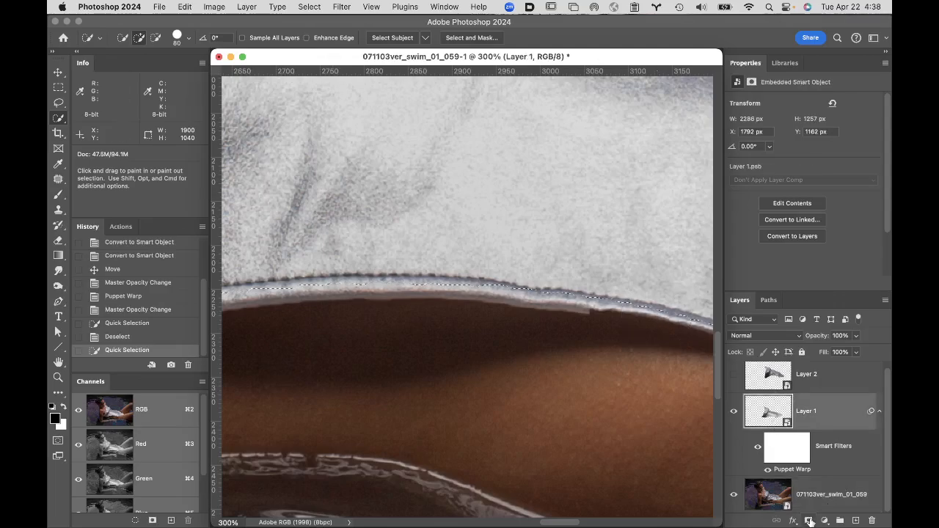
pyautogui.click(808, 521)
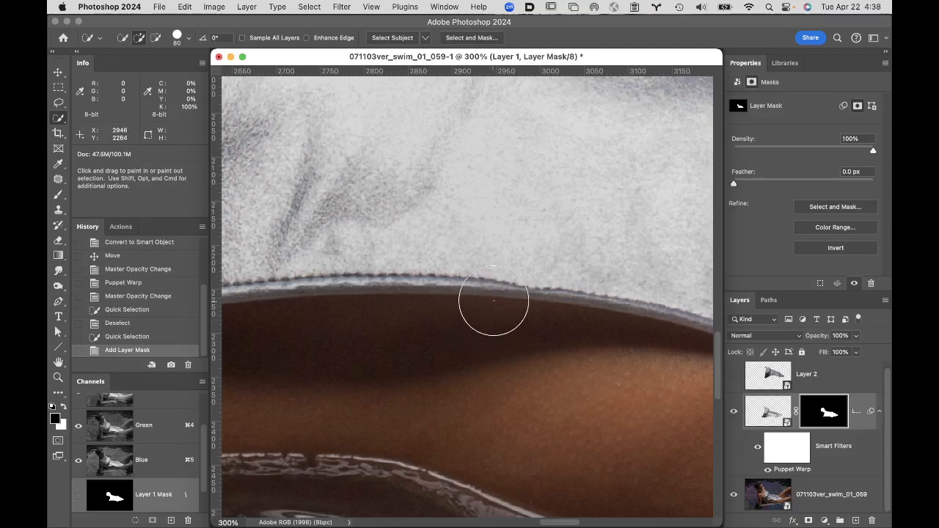
# Step: Examine Layer 1's masked edge along the side cutout and compare it with the original piping by hiding and reshowing the layer
pyautogui.scroll(2, 474, 289)
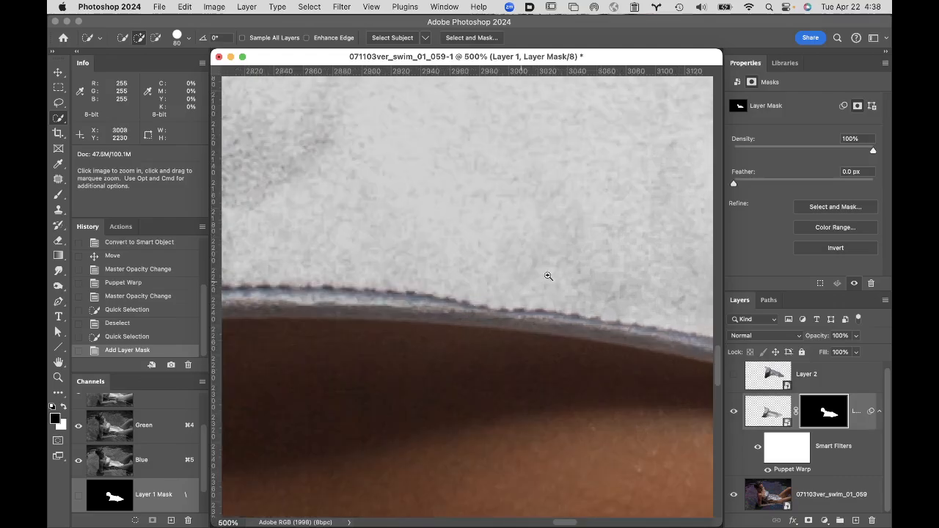
pyautogui.scroll(-1, 566, 280)
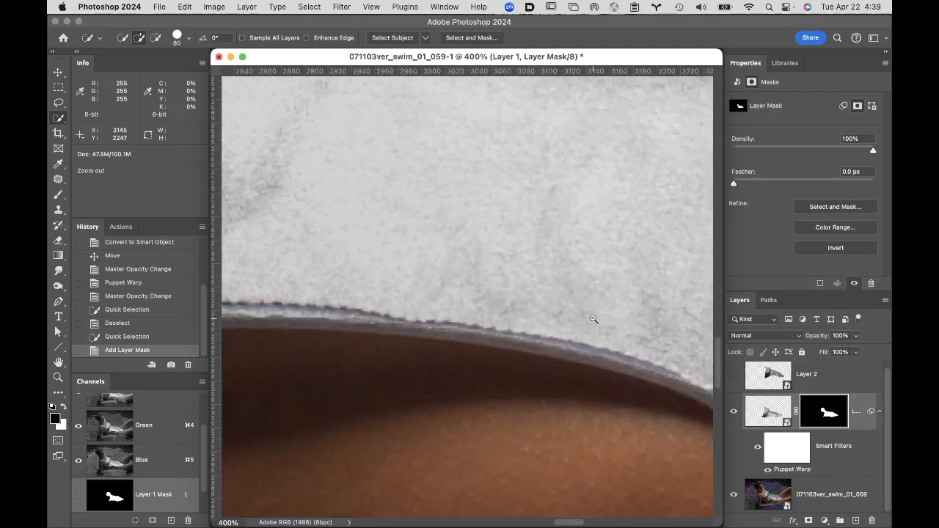
pyautogui.scroll(-2, 594, 319)
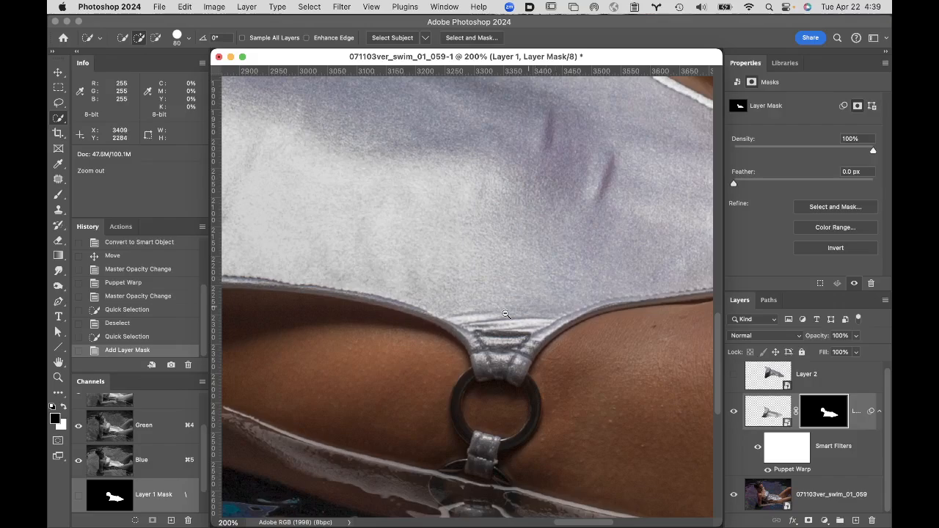
pyautogui.moveTo(436, 286); pyautogui.dragTo(594, 247)
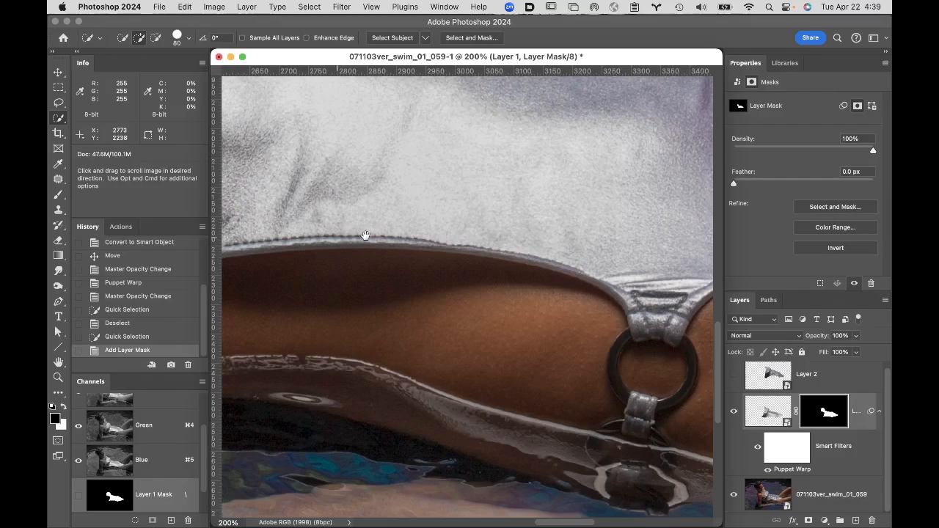
pyautogui.click(733, 415)
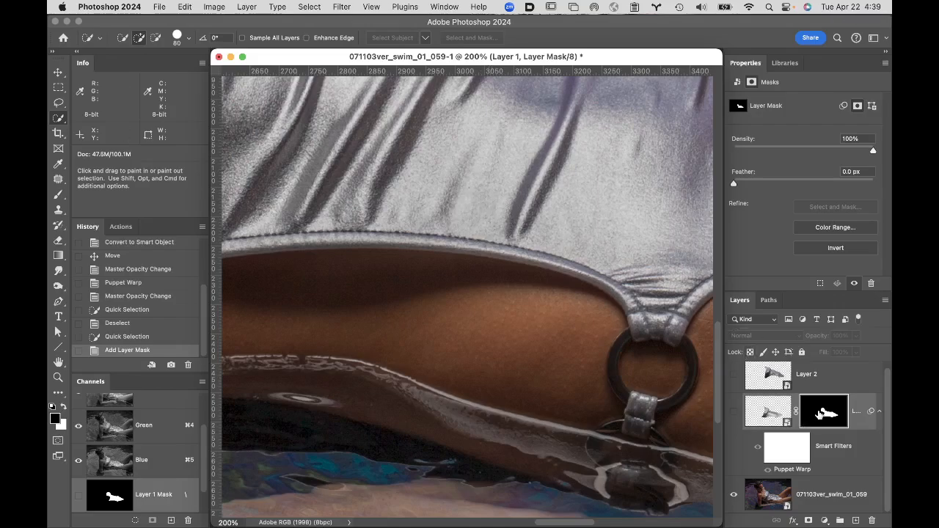
pyautogui.click(734, 412)
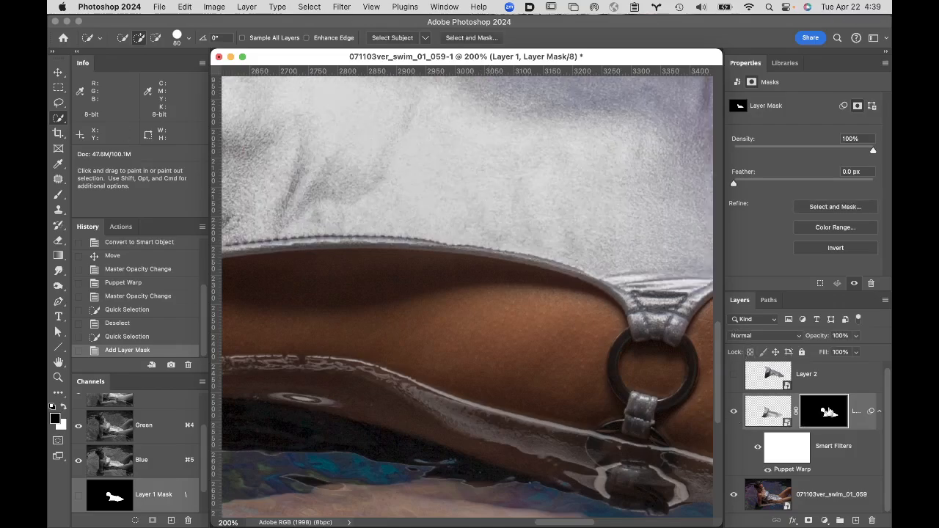
# Step: Switch to the Brush tool and set the Hard Round brush's hardness to 74%
pyautogui.press('b')
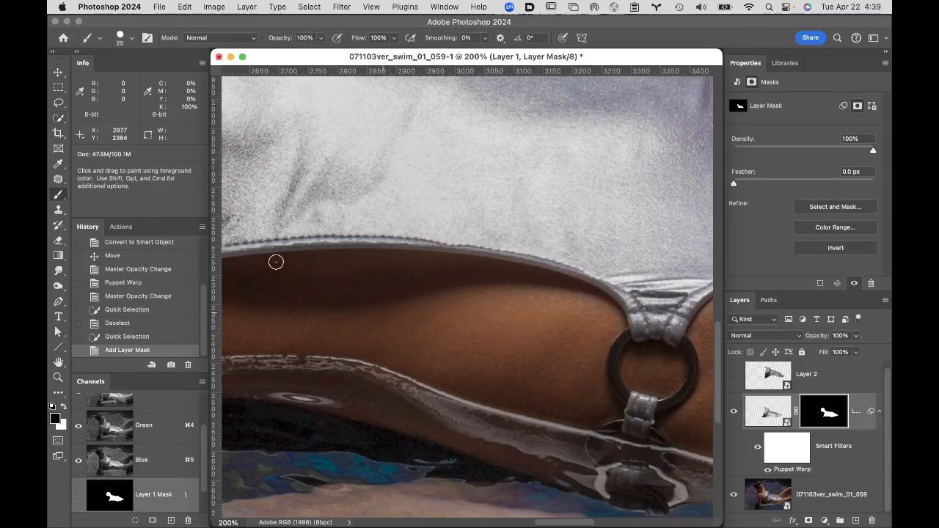
pyautogui.click(132, 40)
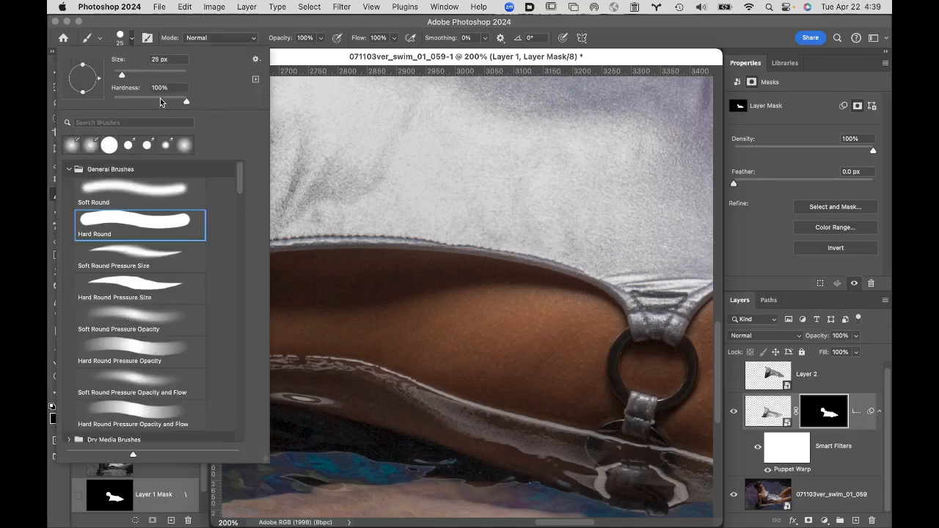
pyautogui.moveTo(186, 101); pyautogui.dragTo(167, 100)
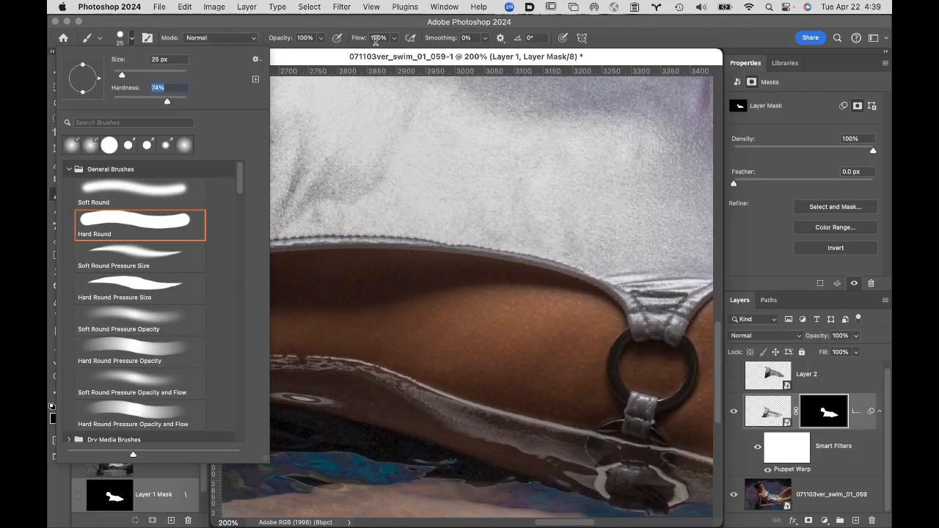
pyautogui.click(400, 23)
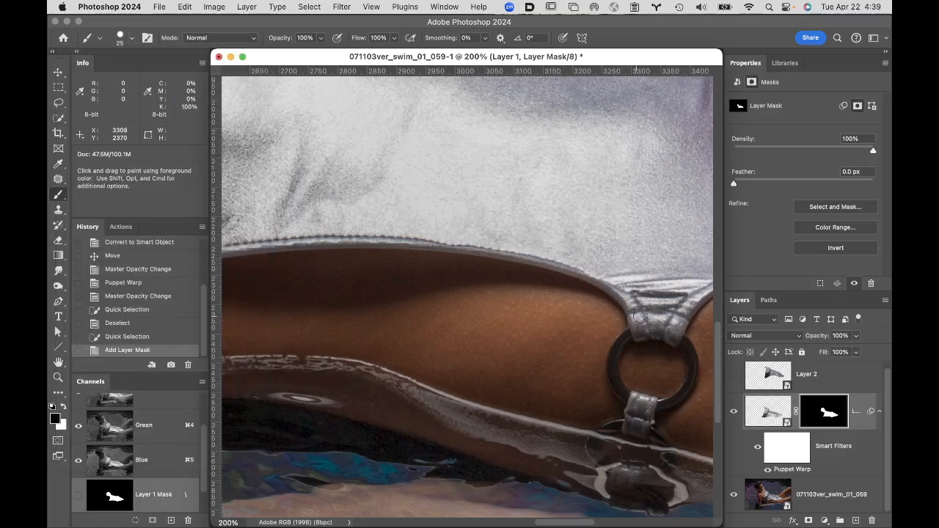
# Step: Set Layer 1's opacity to 74% and paint black on its mask to reveal the original piping beside the hip ring
pyautogui.moveTo(818, 335); pyautogui.dragTo(802, 335)
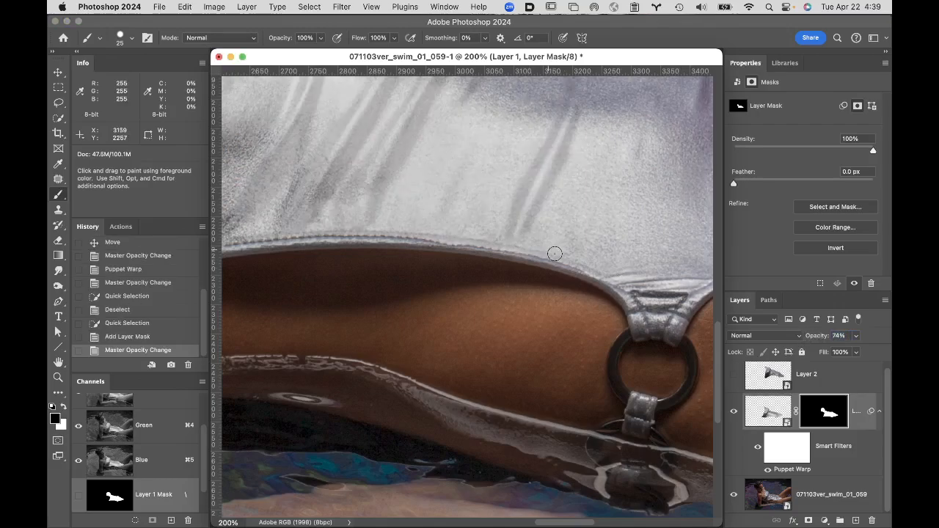
pyautogui.press('super+space')
pyautogui.click(582, 280)
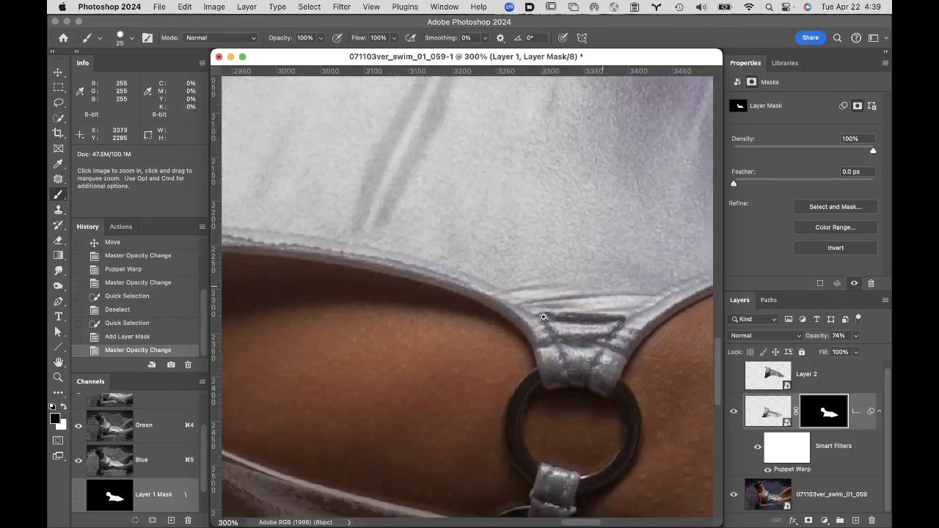
pyautogui.click(494, 300)
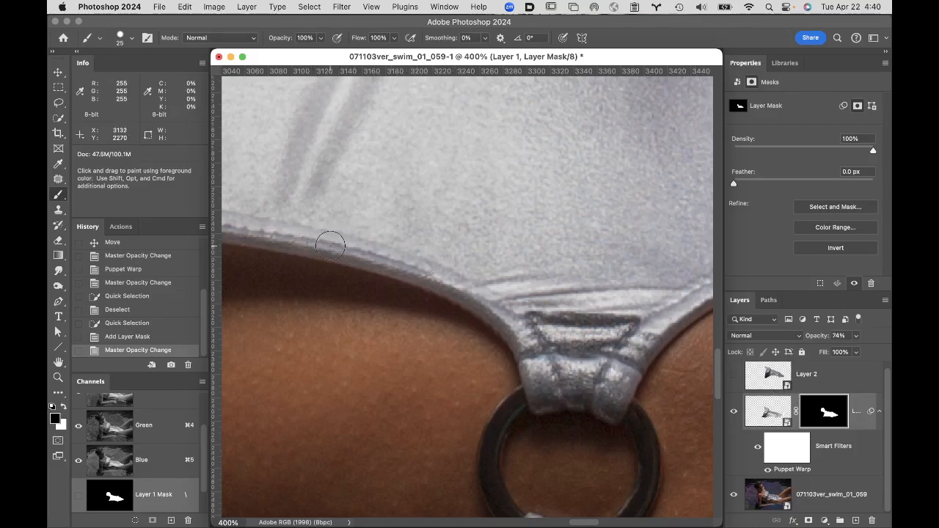
pyautogui.moveTo(335, 237)
pyautogui.mouseDown()
pyautogui.moveTo(348, 251)
pyautogui.moveTo(443, 276)
pyautogui.moveTo(519, 332)
pyautogui.mouseUp()
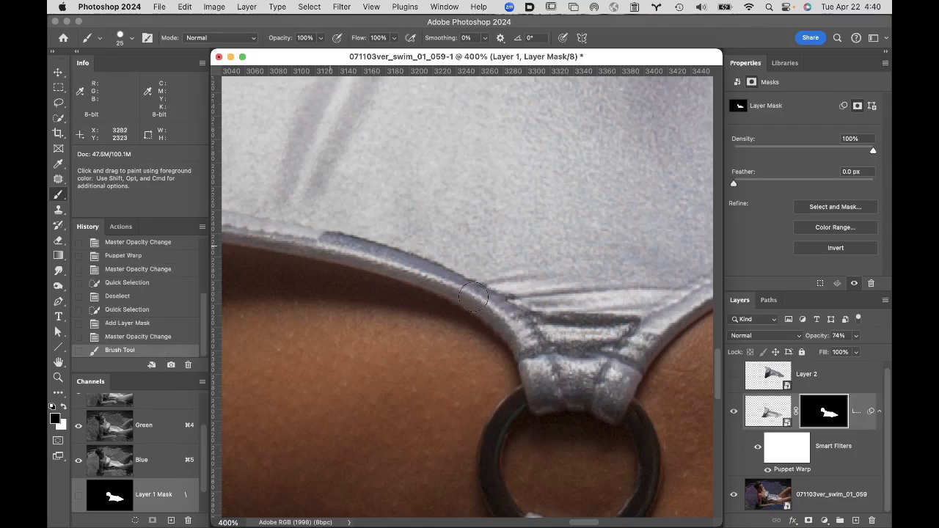
pyautogui.moveTo(264, 233)
pyautogui.mouseDown()
pyautogui.moveTo(320, 245)
pyautogui.moveTo(242, 225)
pyautogui.mouseUp()
# Step: Continue painting black on Layer 1's mask along the side cutout's edge away from the ring, revealing more original piping
pyautogui.hscroll(-8, 580, 278)
pyautogui.scroll(3, 579, 279)
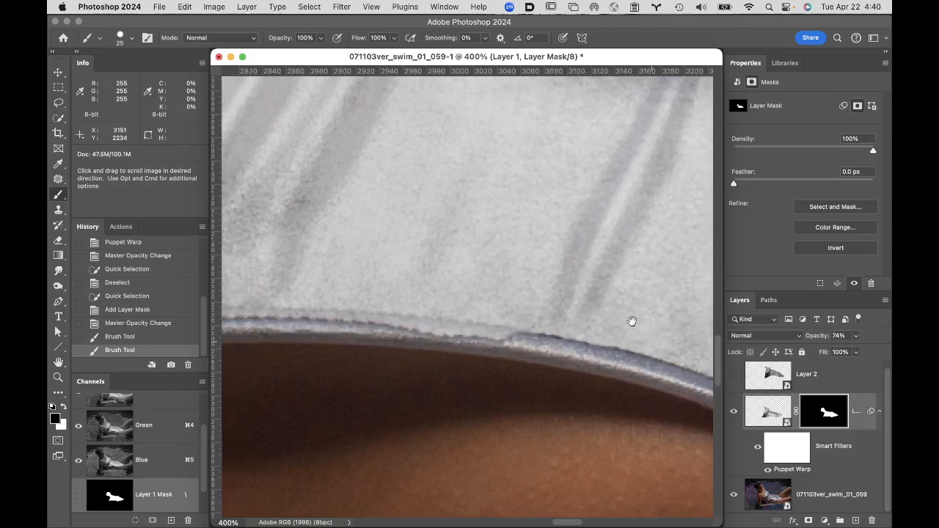
pyautogui.moveTo(521, 344)
pyautogui.mouseDown()
pyautogui.moveTo(432, 328)
pyautogui.moveTo(256, 326)
pyautogui.mouseUp()
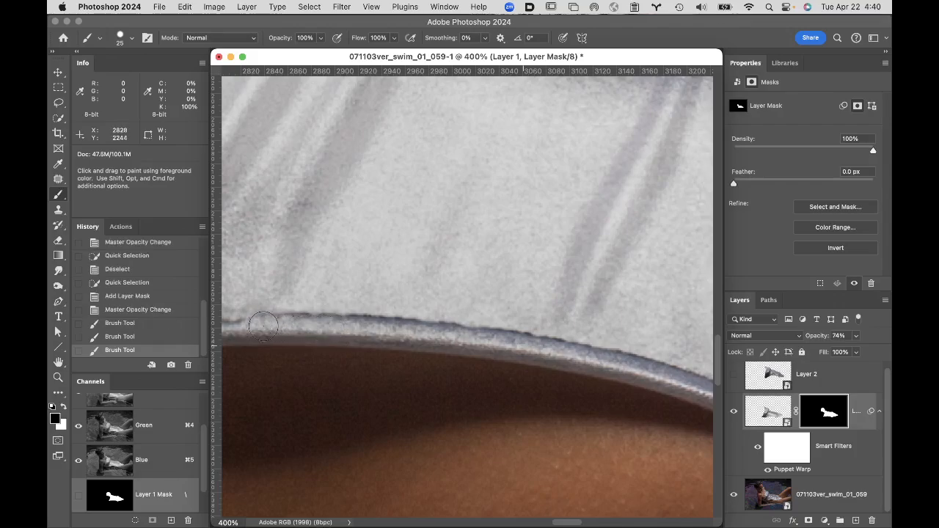
pyautogui.press('c')
pyautogui.moveTo(568, 279); pyautogui.dragTo(334, 267)
pyautogui.press('Escape')
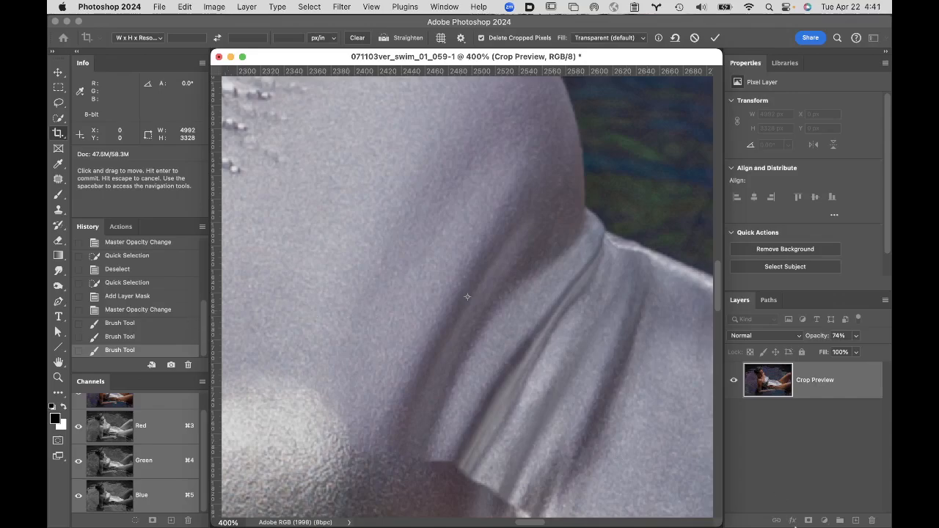
pyautogui.keyDown('alt'); pyautogui.keyDown('super'); pyautogui.click(524, 331); pyautogui.keyUp('super'); pyautogui.keyUp('alt')
pyautogui.keyDown('alt'); pyautogui.keyDown('super'); pyautogui.click(528, 333); pyautogui.keyUp('super'); pyautogui.keyUp('alt')
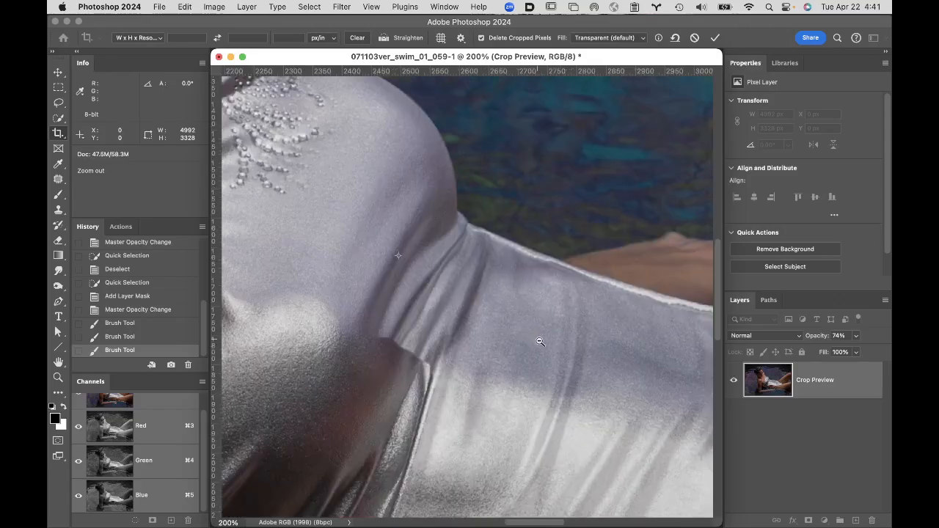
pyautogui.keyDown('alt'); pyautogui.keyDown('super'); pyautogui.click(540, 341); pyautogui.keyUp('super'); pyautogui.keyUp('alt')
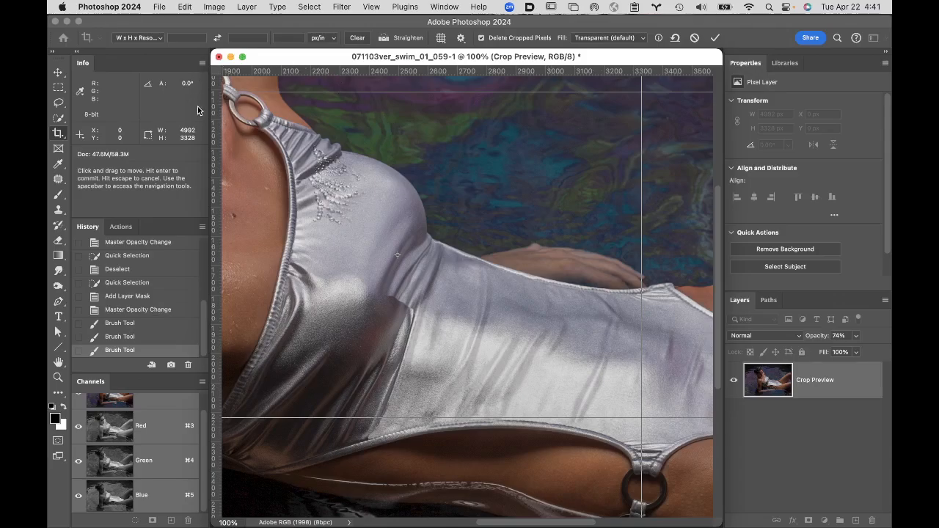
pyautogui.press('Escape')
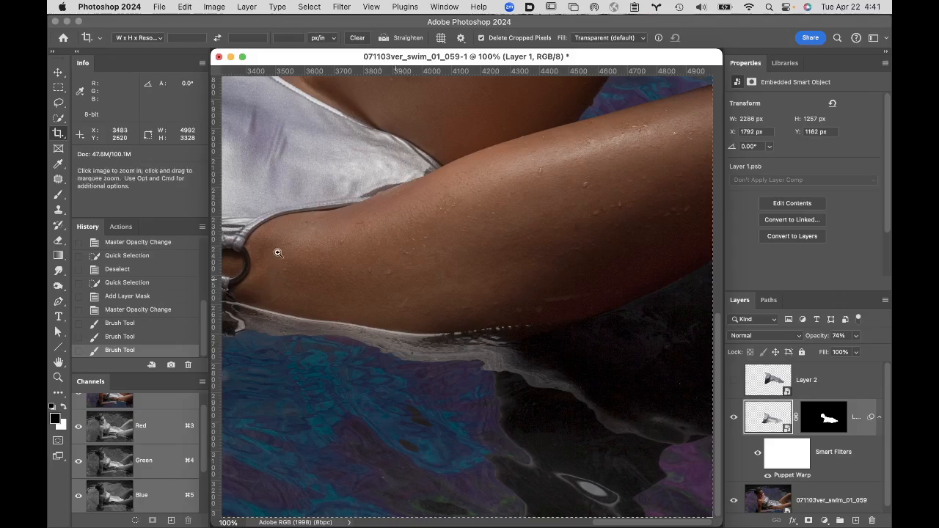
# Step: Compare the swimsuit's side cutout before and after the mask brush strokes by stepping back through the history and forward again
pyautogui.keyDown('alt'); pyautogui.click(261, 221); pyautogui.keyUp('alt')
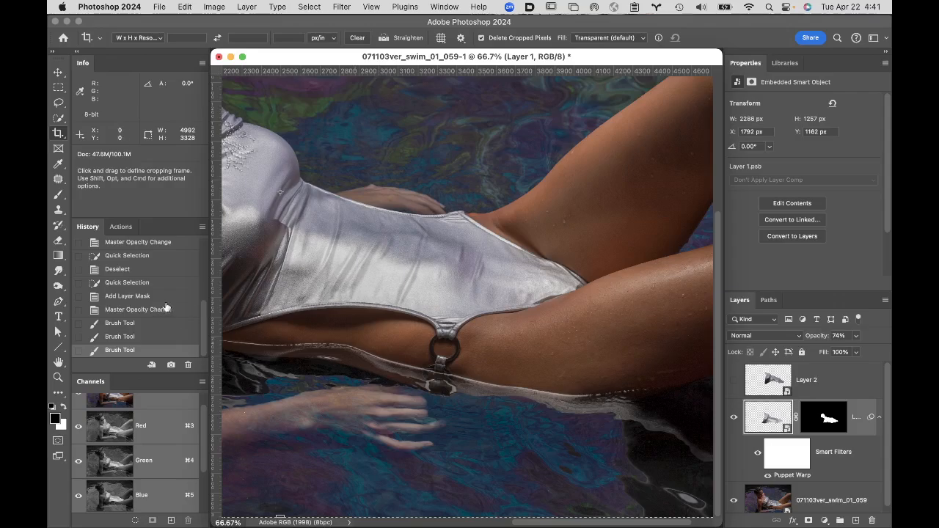
pyautogui.click(168, 313)
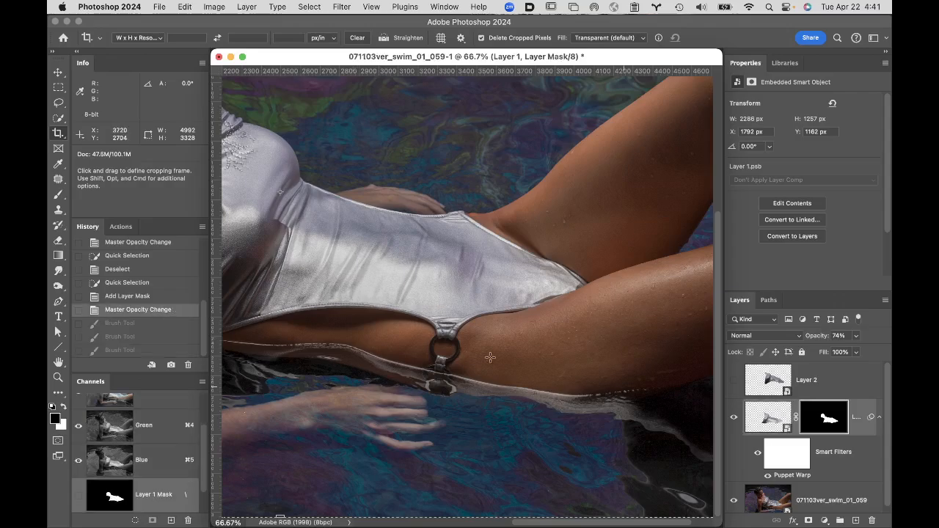
pyautogui.click(135, 324)
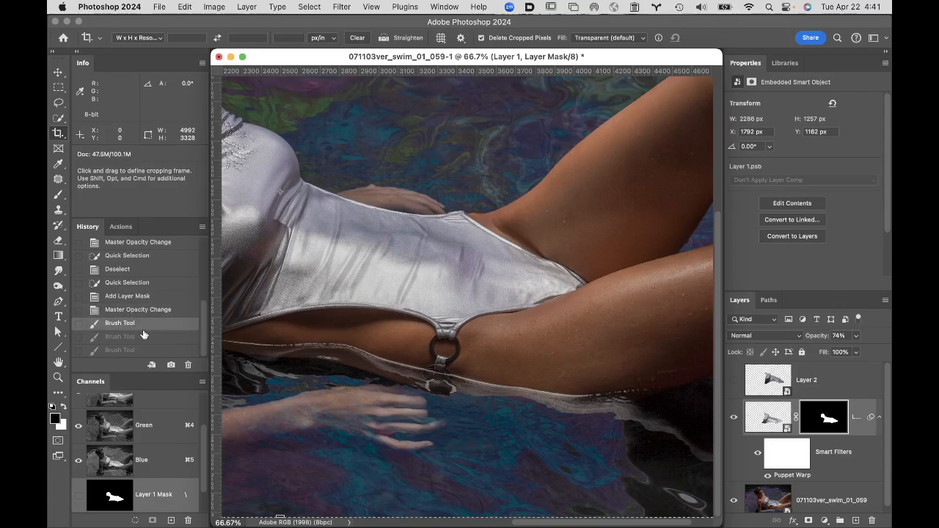
pyautogui.click(141, 336)
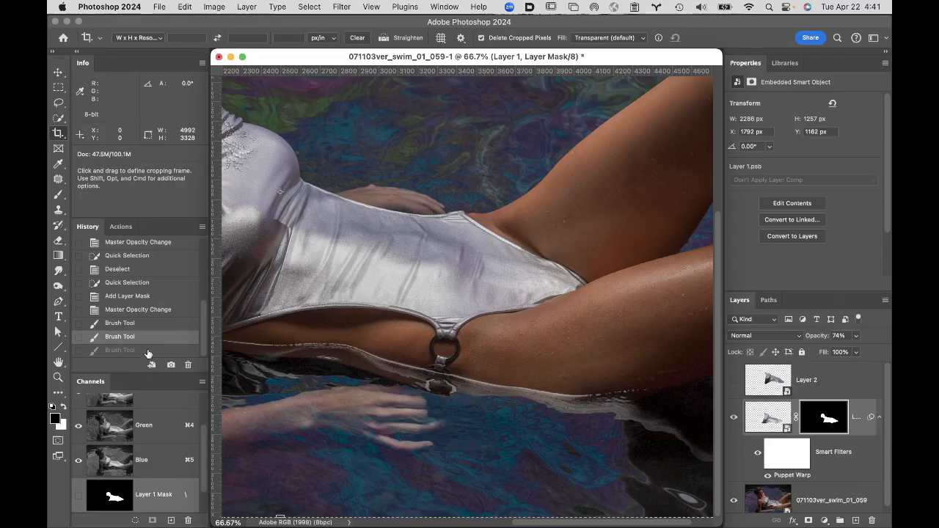
pyautogui.click(151, 351)
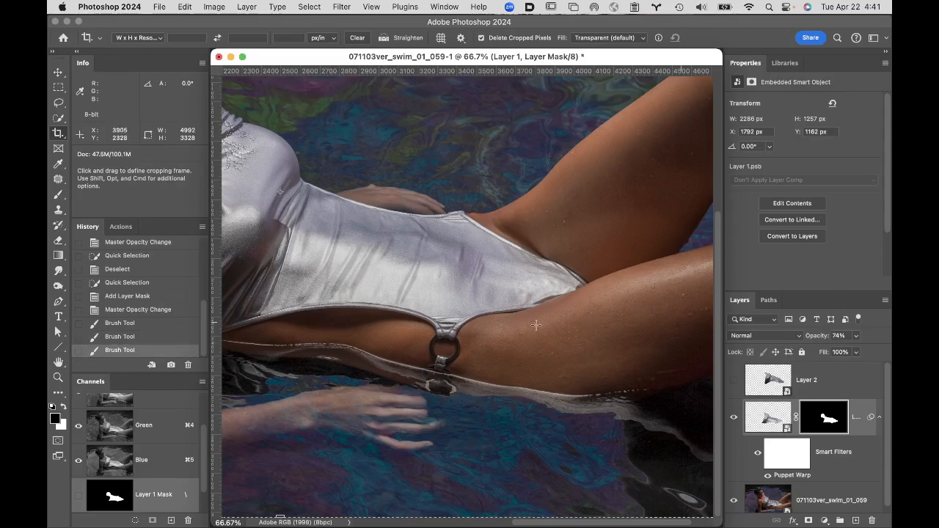
# Step: Paint black on Layer 1's mask along the side cutout's edge from beside the ring toward the hip to reveal the original piping
pyautogui.keyDown('super'); pyautogui.click(496, 315); pyautogui.keyUp('super')
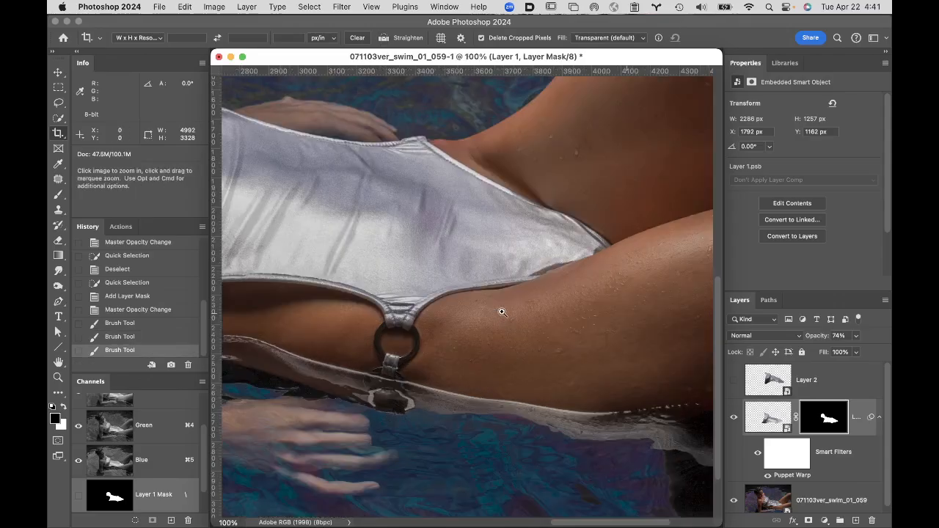
pyautogui.keyDown('super'); pyautogui.click(465, 288); pyautogui.keyUp('super')
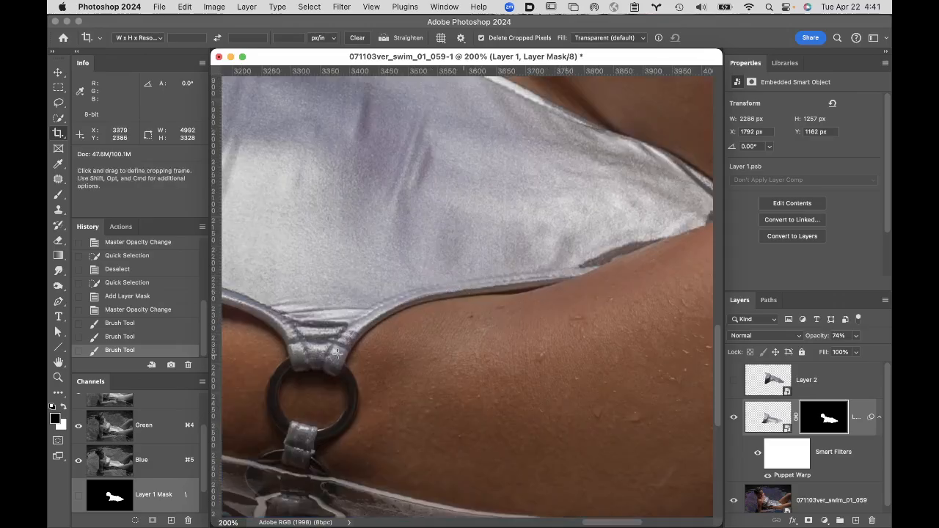
pyautogui.press('b')
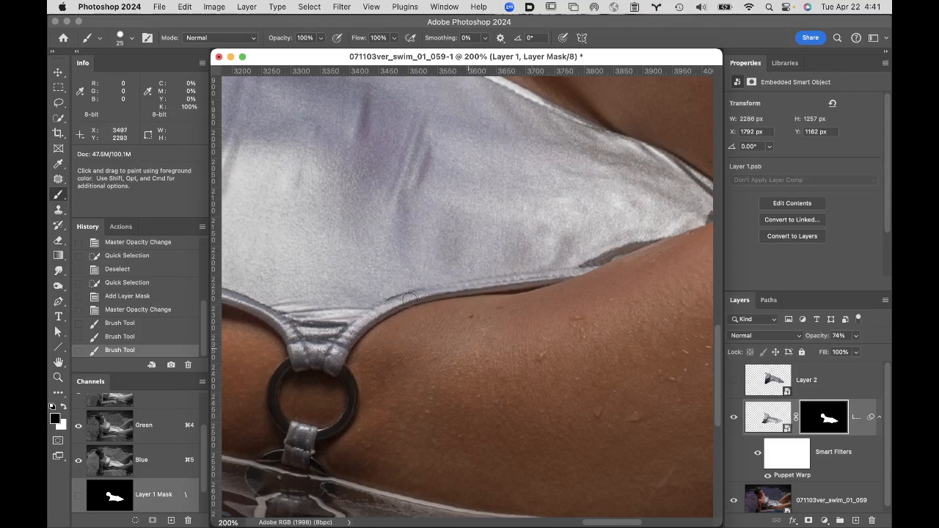
pyautogui.moveTo(460, 291); pyautogui.dragTo(580, 273)
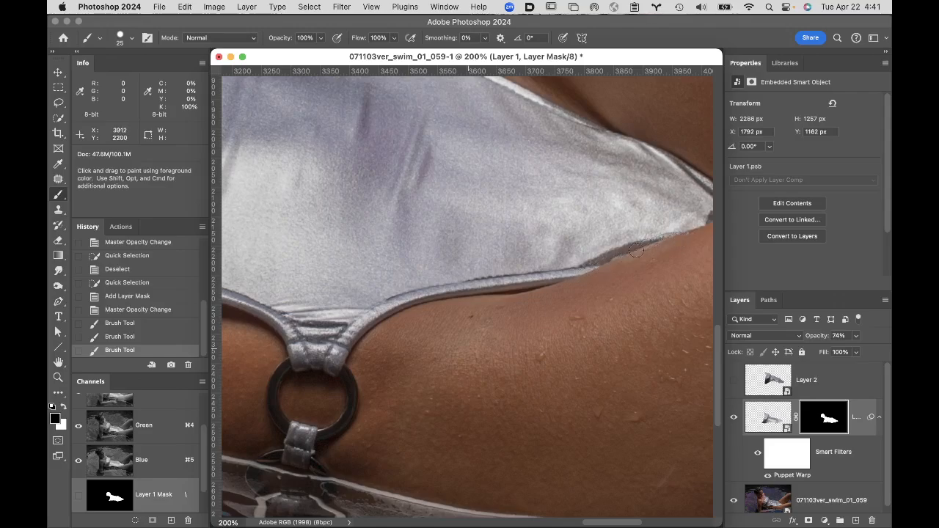
pyautogui.click(608, 263)
# Step: Paint black on Layer 1's mask along the upper leg opening to reveal its piping, and set Layer 1's opacity to 100%
pyautogui.moveTo(622, 189)
pyautogui.mouseDown()
pyautogui.moveTo(635, 262)
pyautogui.moveTo(662, 306)
pyautogui.mouseUp()
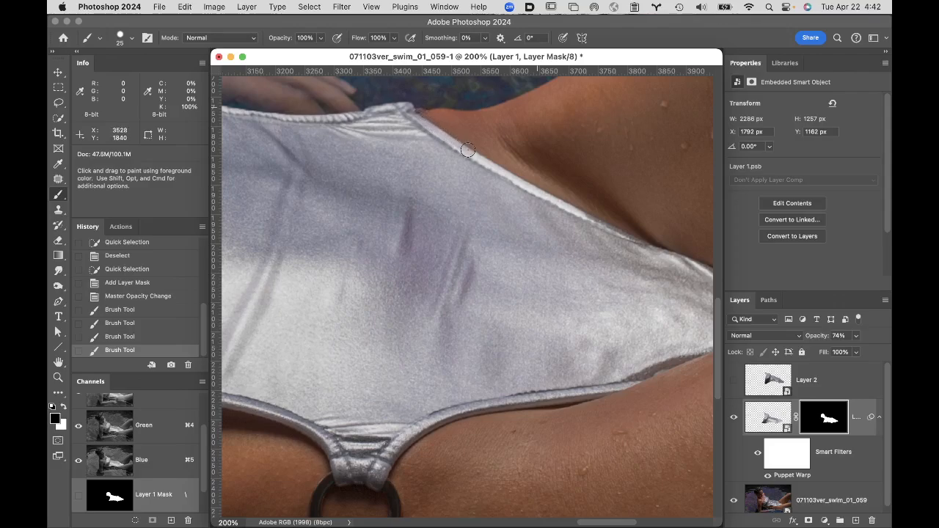
pyautogui.moveTo(468, 150); pyautogui.dragTo(549, 197)
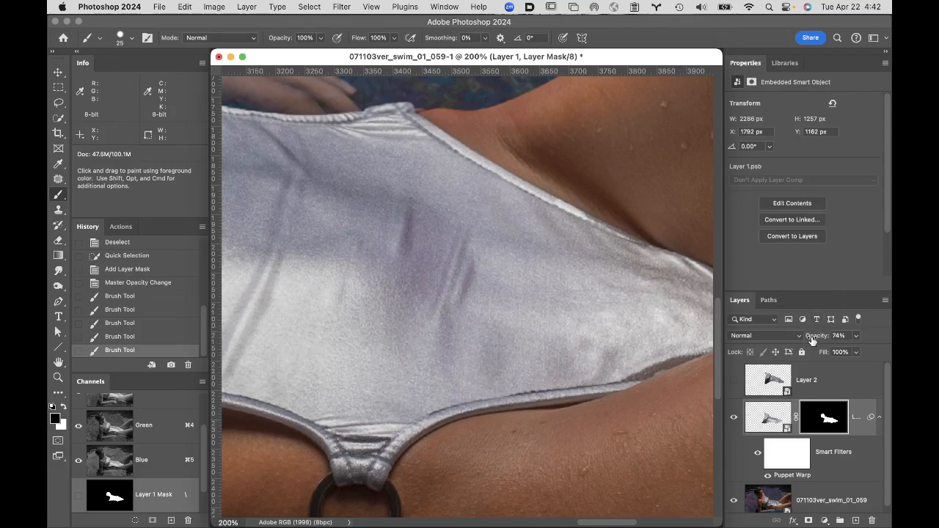
pyautogui.moveTo(812, 339); pyautogui.dragTo(885, 336)
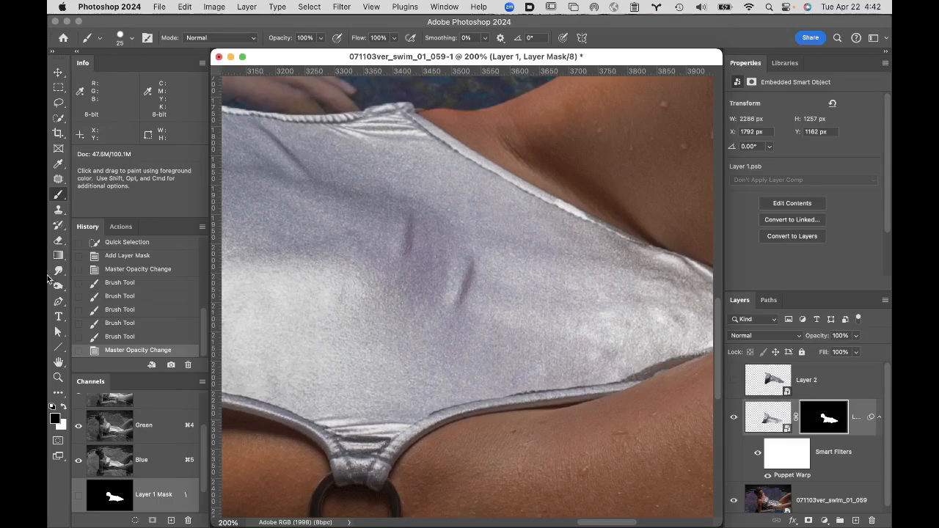
# Step: Compare the swimsuit in the full image with Layer 1 hidden and shown
pyautogui.doubleClick(59, 363)
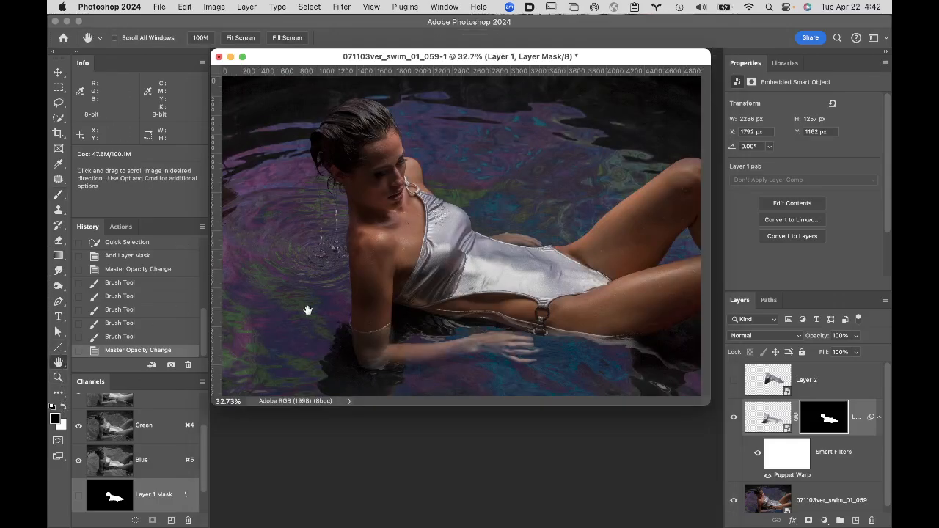
pyautogui.click(734, 417)
pyautogui.click(734, 418)
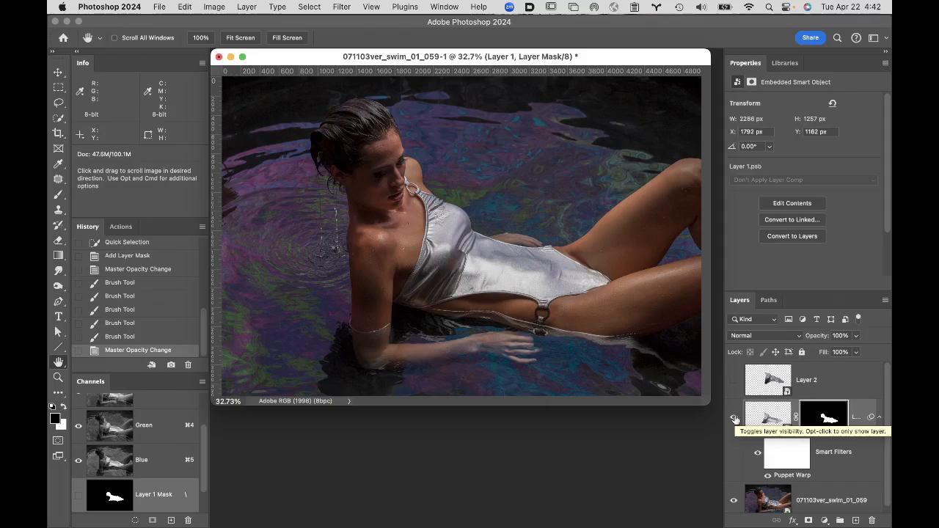
# Step: Show and select Layer 2, and set its opacity to 81%
pyautogui.click(734, 380)
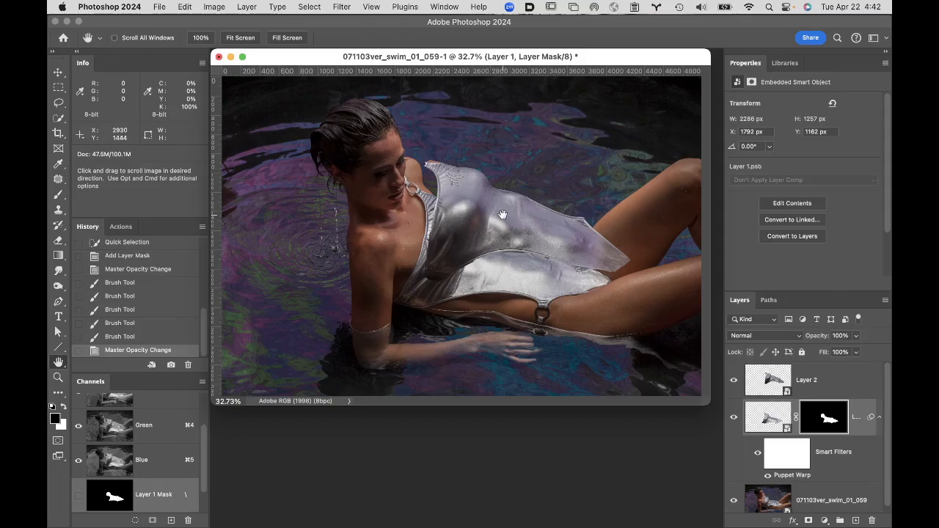
pyautogui.click(844, 391)
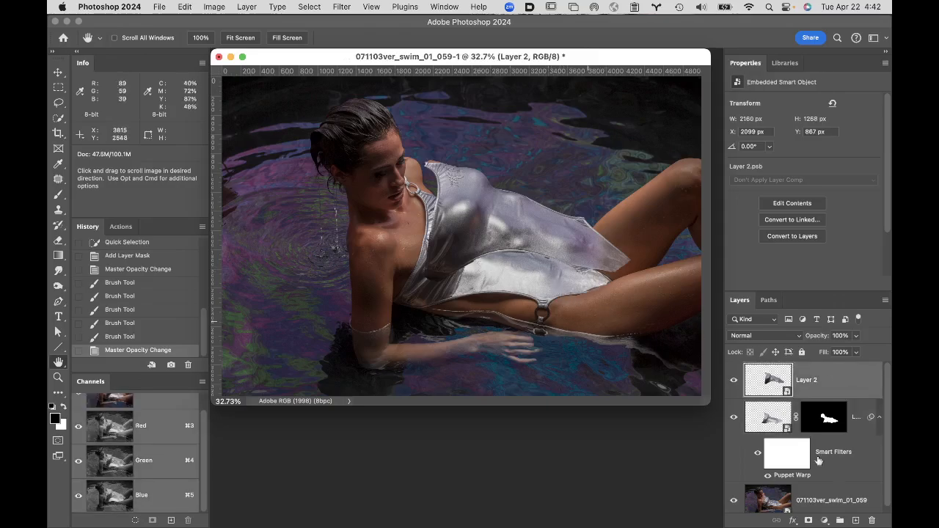
pyautogui.click(734, 382)
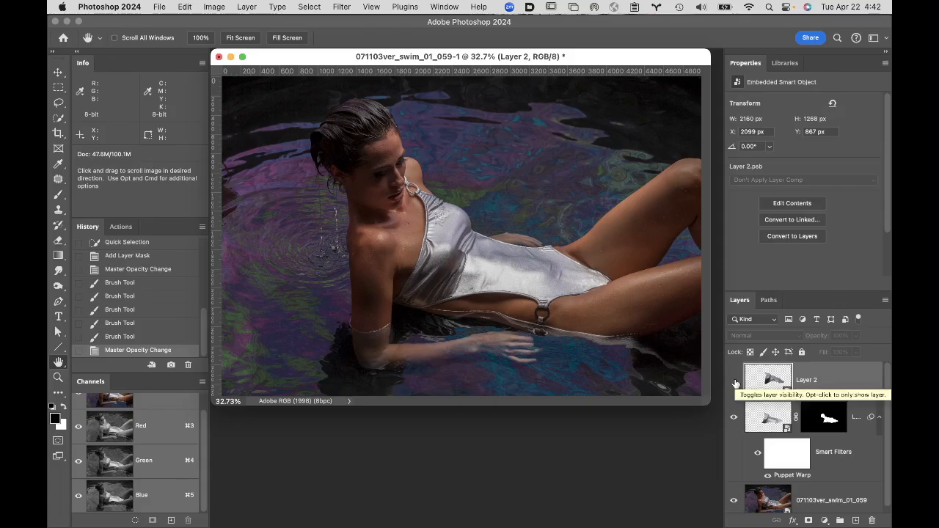
pyautogui.click(735, 382)
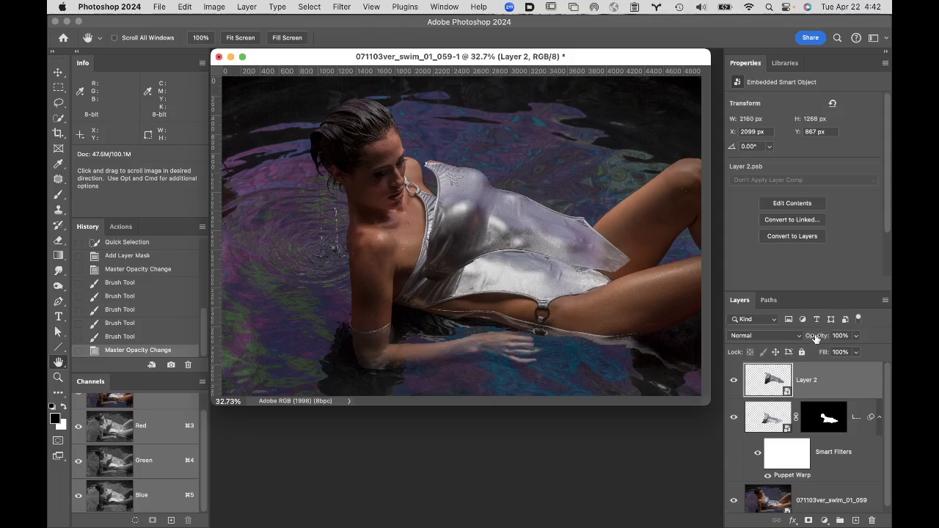
pyautogui.moveTo(816, 338); pyautogui.dragTo(805, 337)
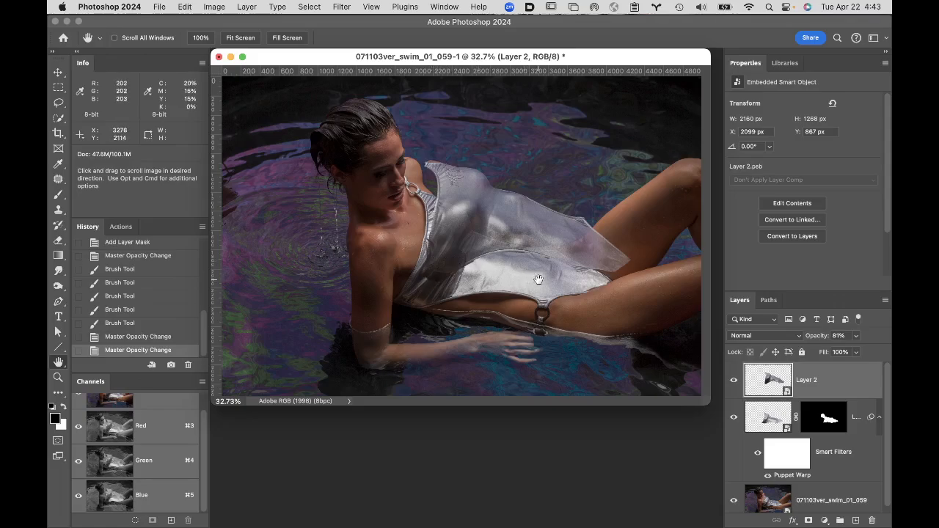
# Step: Move Layer 2 over the model's swimsuit and rotate it 7.64° with Free Transform, aligning its side cutout with the original
pyautogui.press('v')
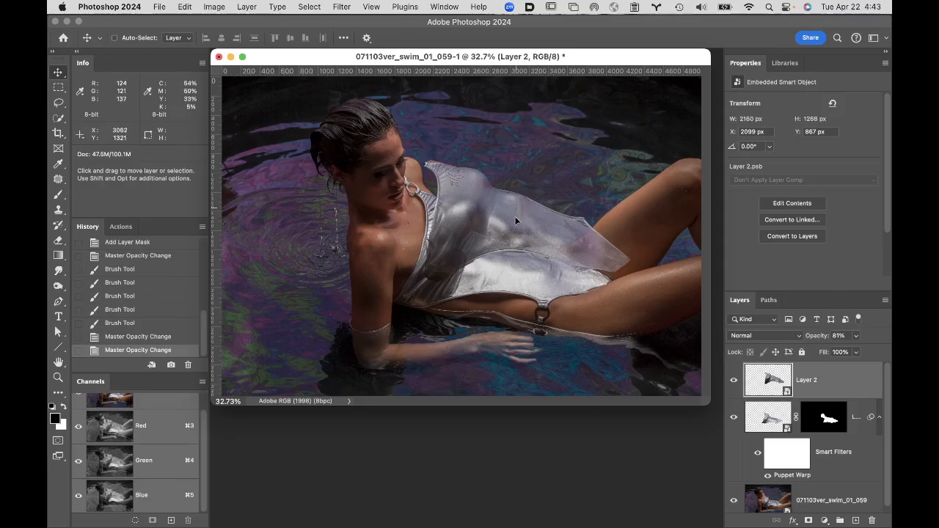
pyautogui.moveTo(515, 209); pyautogui.dragTo(499, 239)
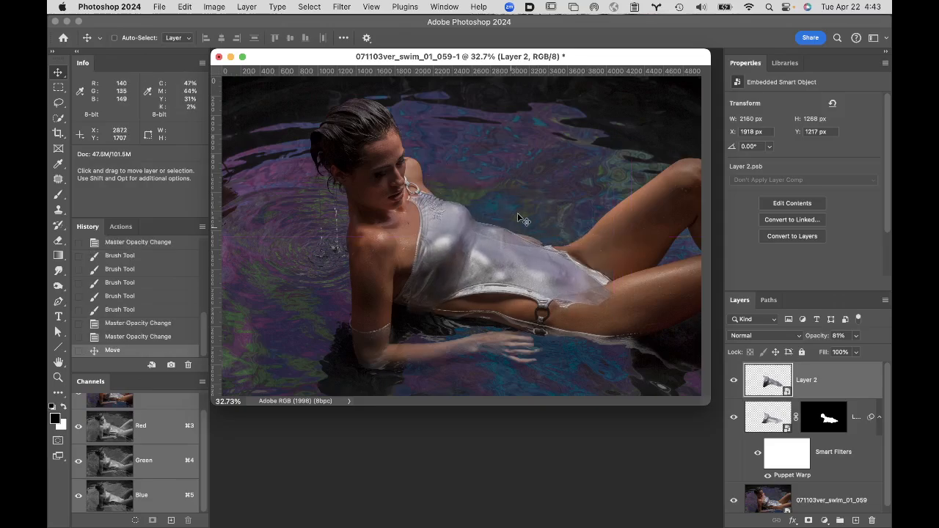
pyautogui.press('super+space')
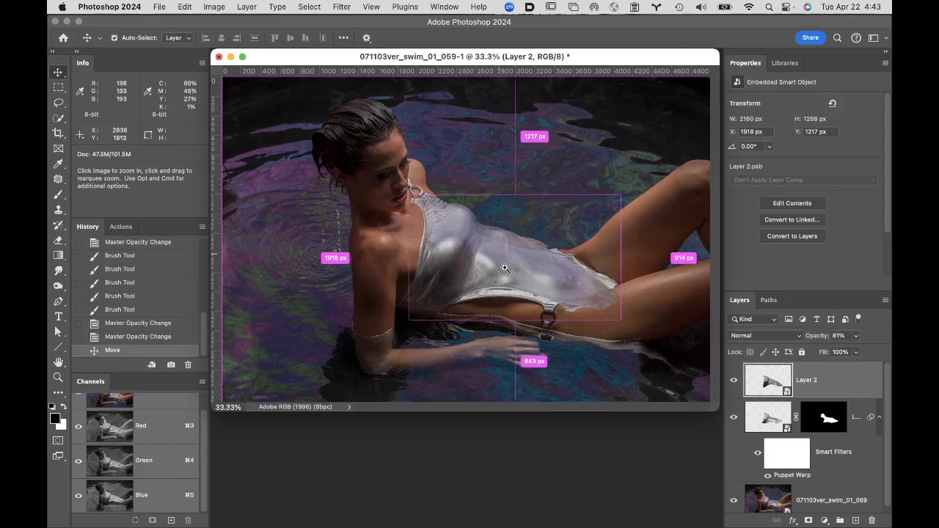
pyautogui.keyDown('alt'); pyautogui.keyDown('super'); pyautogui.click(504, 259); pyautogui.keyUp('super'); pyautogui.keyUp('alt')
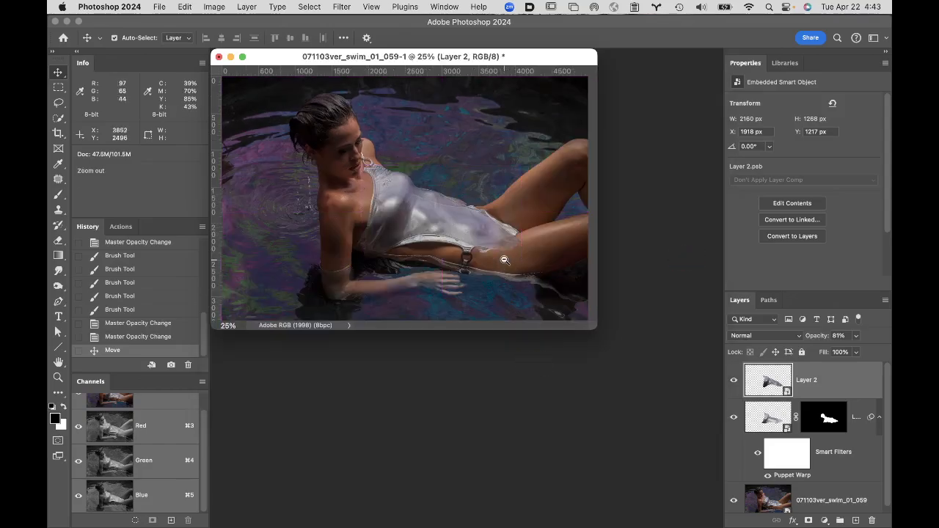
pyautogui.click(435, 212)
pyautogui.click(501, 256)
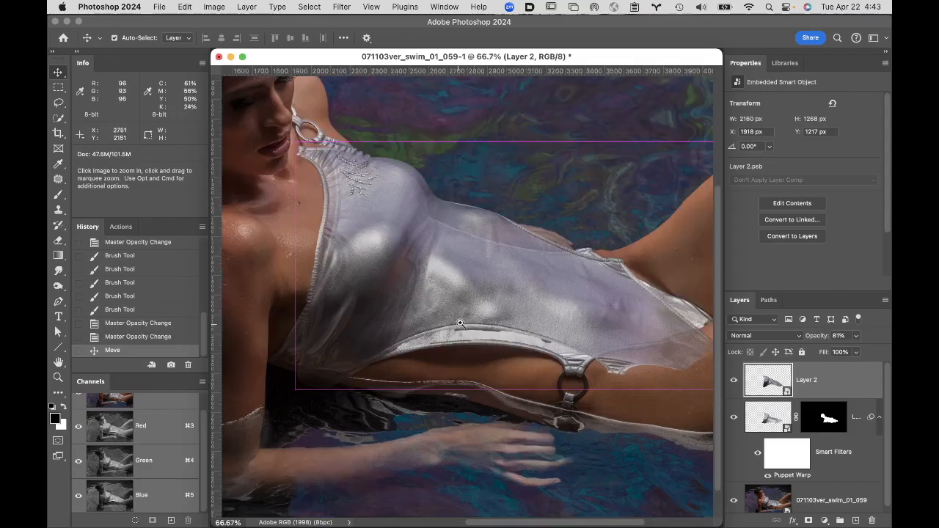
pyautogui.click(459, 324)
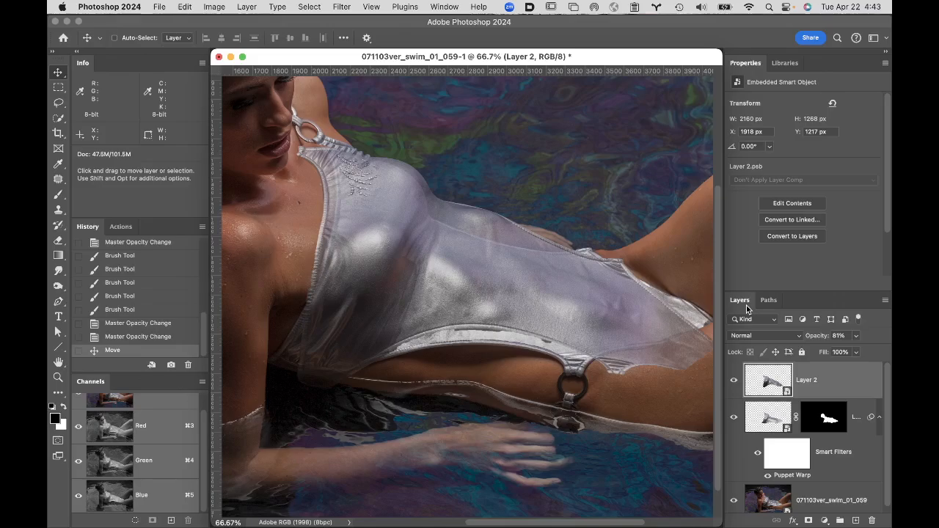
pyautogui.press('super+t')
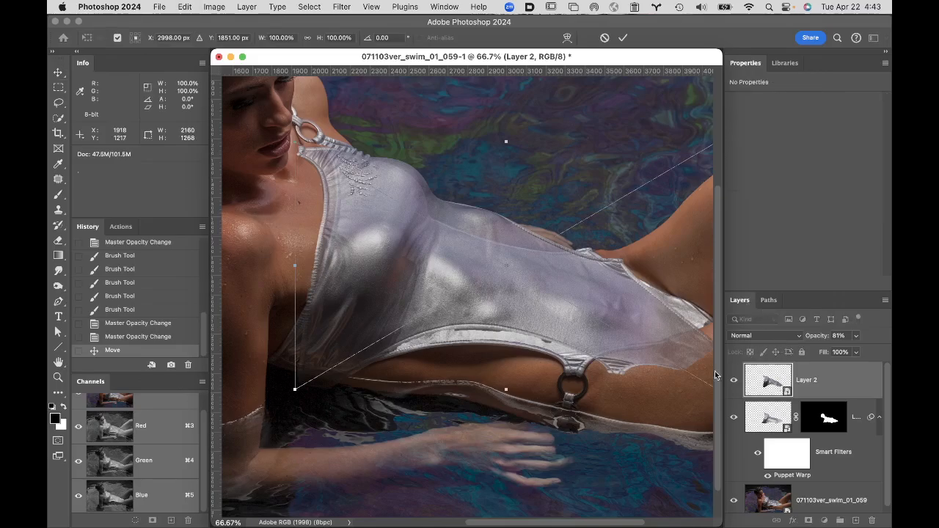
pyautogui.moveTo(685, 411); pyautogui.dragTo(666, 434)
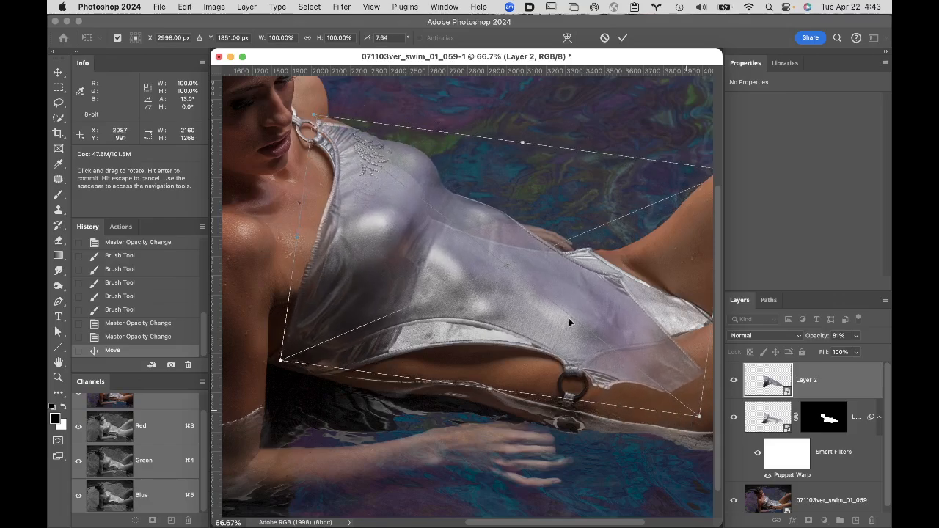
pyautogui.moveTo(510, 286); pyautogui.dragTo(499, 309)
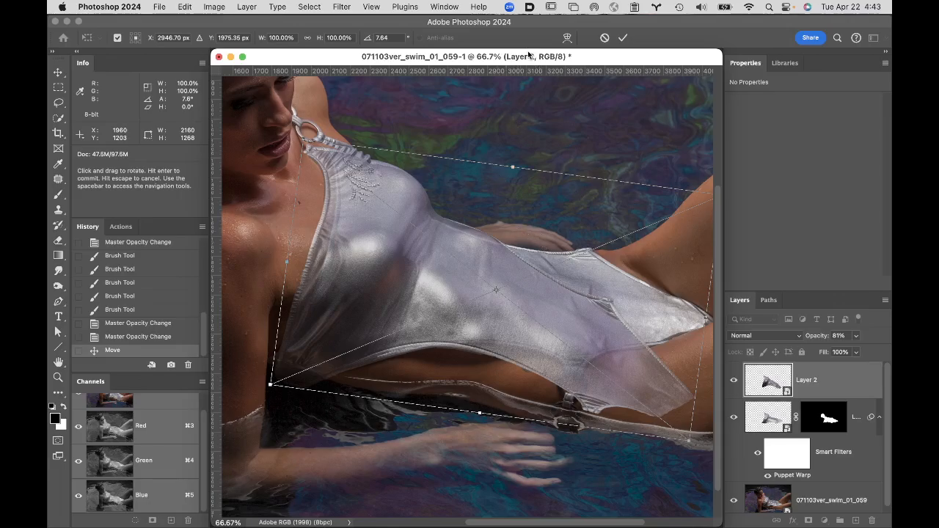
# Step: Warp Layer 2's upper corner and top edge to fit the neckline at the strap ring and the torso's contour, and apply the transform
pyautogui.click(567, 37)
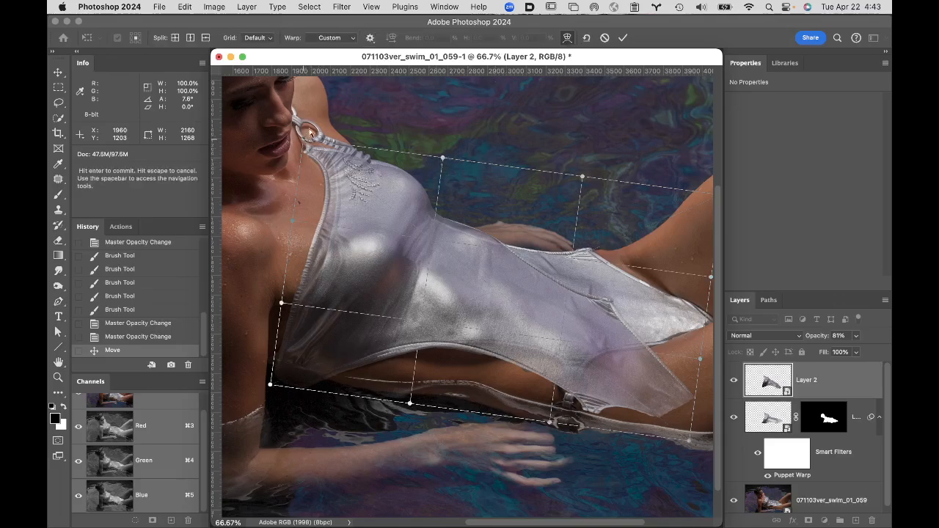
pyautogui.moveTo(307, 138); pyautogui.dragTo(314, 132)
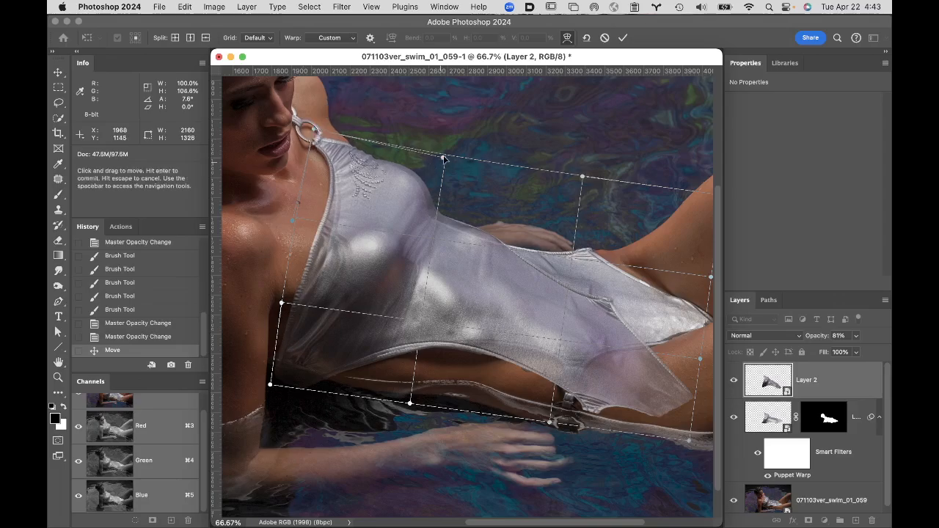
pyautogui.moveTo(443, 161); pyautogui.dragTo(433, 167)
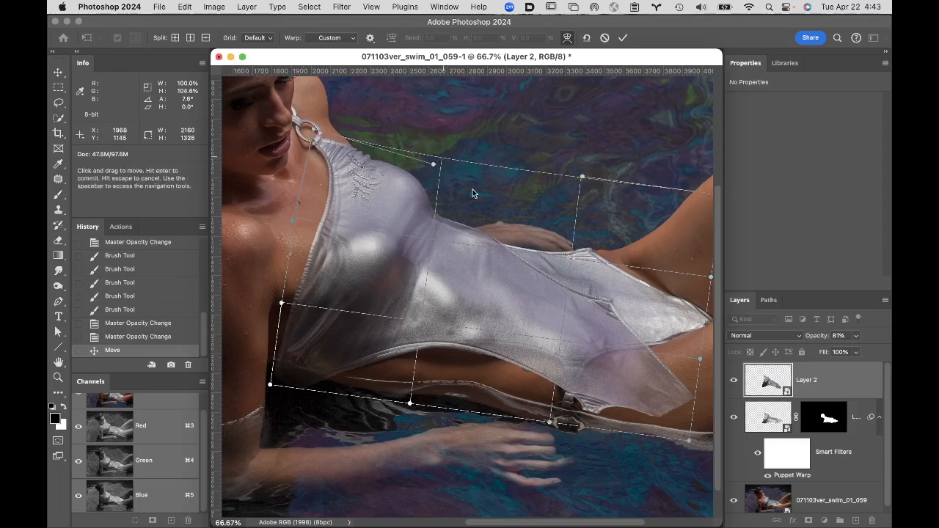
pyautogui.moveTo(529, 172)
pyautogui.mouseDown()
pyautogui.moveTo(520, 189)
pyautogui.moveTo(528, 177)
pyautogui.mouseUp()
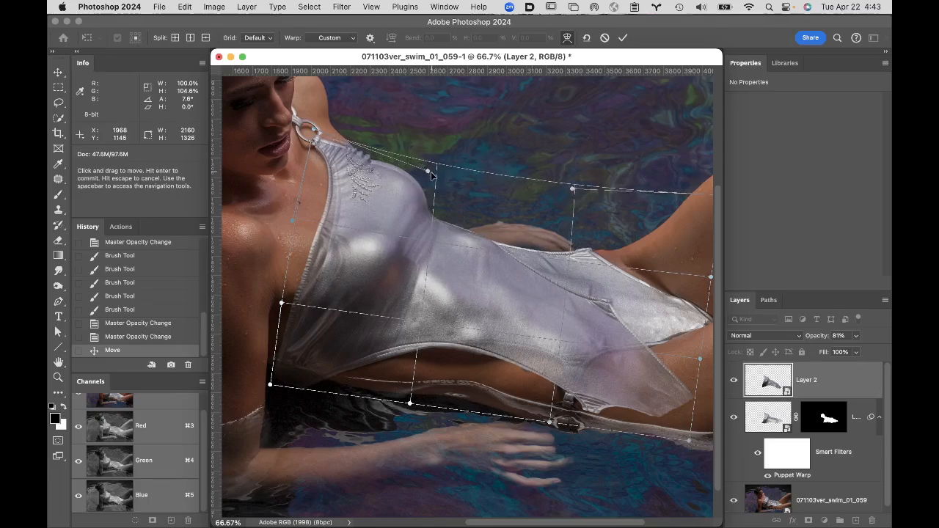
pyautogui.moveTo(429, 171); pyautogui.dragTo(429, 168)
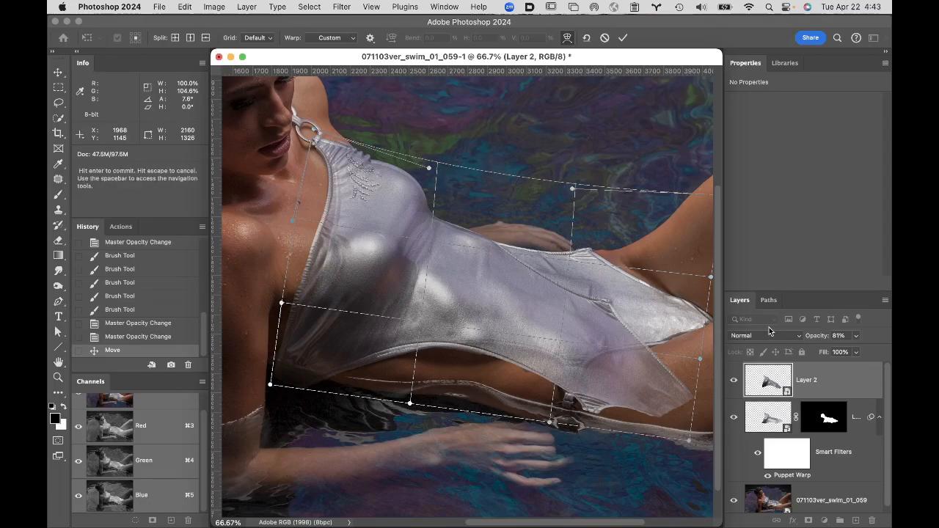
pyautogui.press('Return')
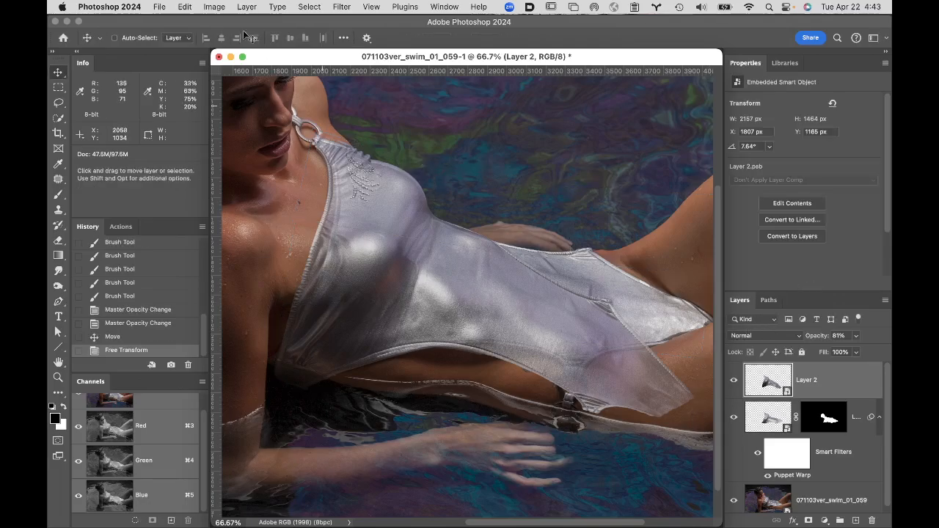
# Step: Hide Layer 2 and stamp all visible layers into a new layer directly above Layer 1
pyautogui.click(220, 7)
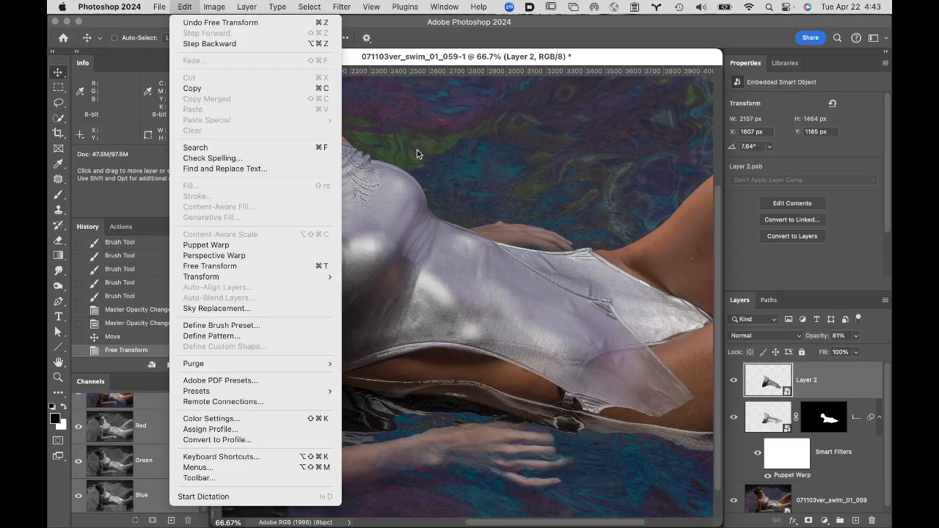
pyautogui.click(432, 144)
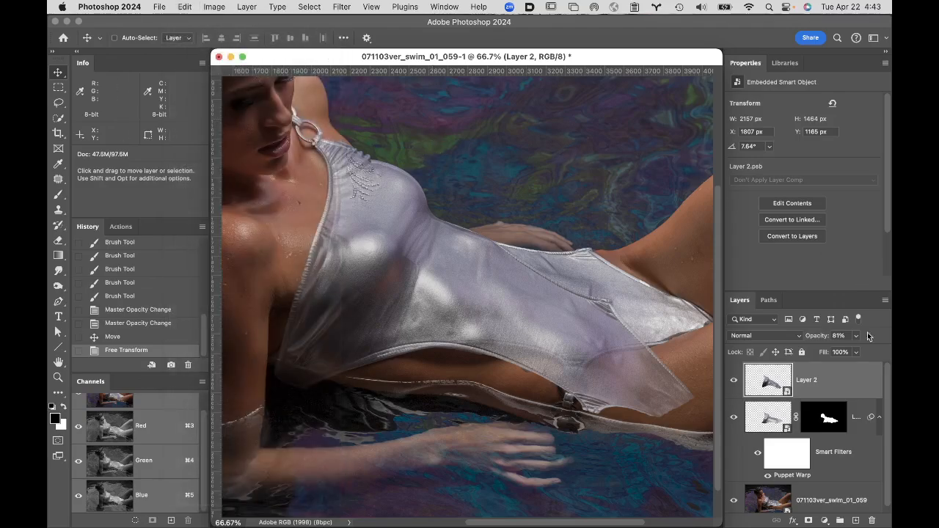
pyautogui.click(734, 380)
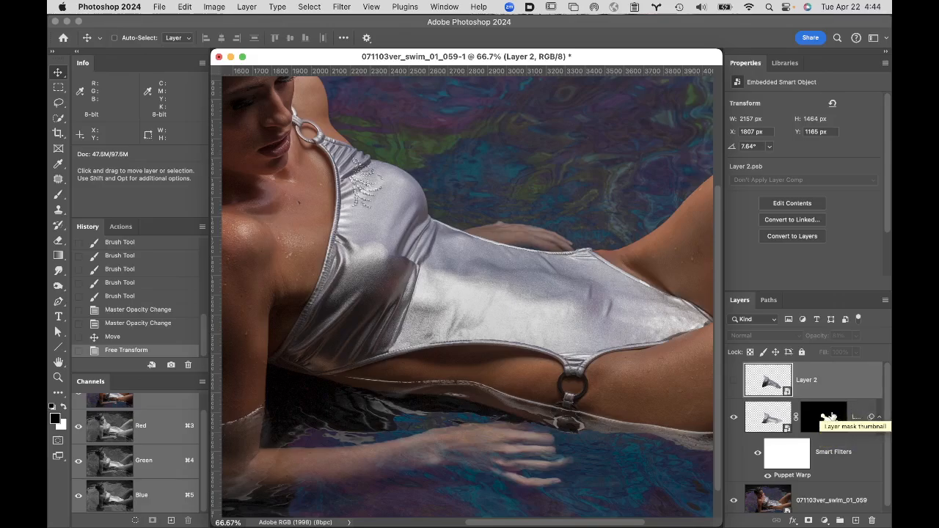
pyautogui.click(775, 416)
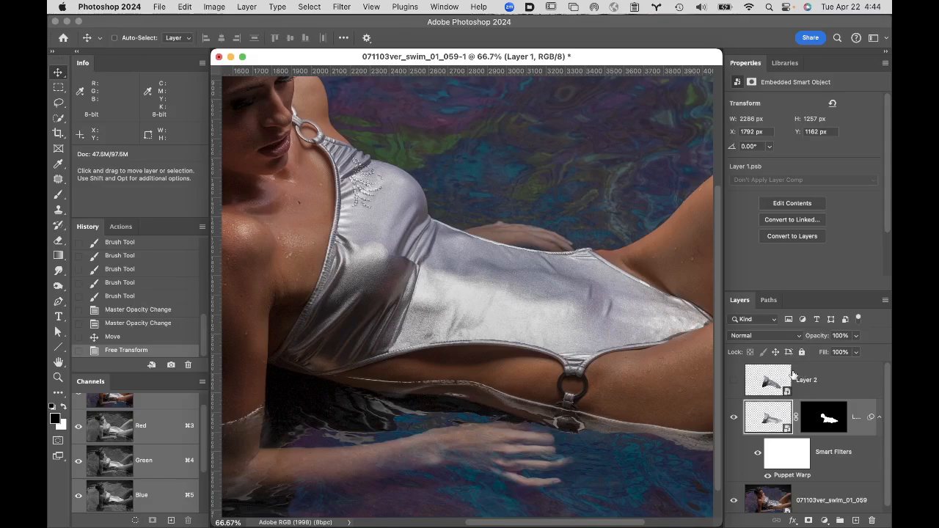
pyautogui.moveTo(792, 375)
pyautogui.press('super')
pyautogui.press('super+alt+shift+e')
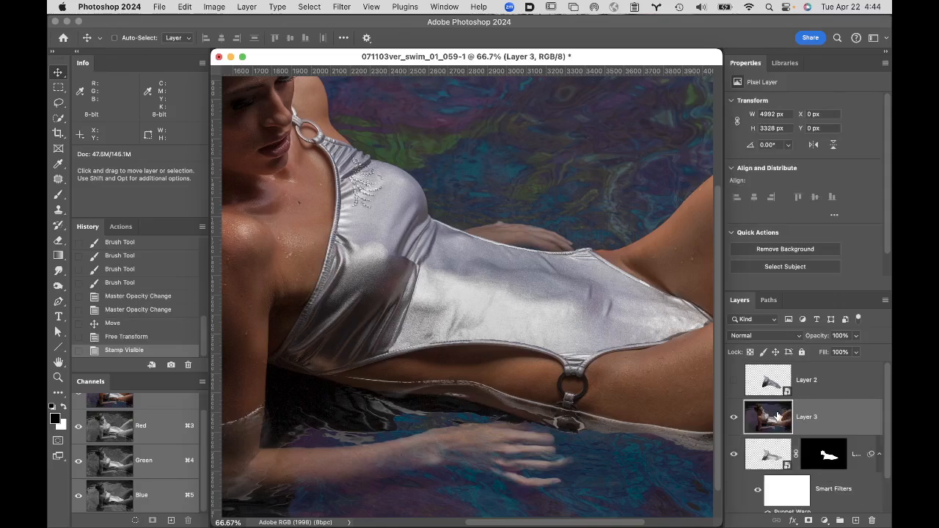
# Step: Rename the stamped layer as nv and duplicate it twice
pyautogui.doubleClick(808, 416)
pyautogui.write('n')
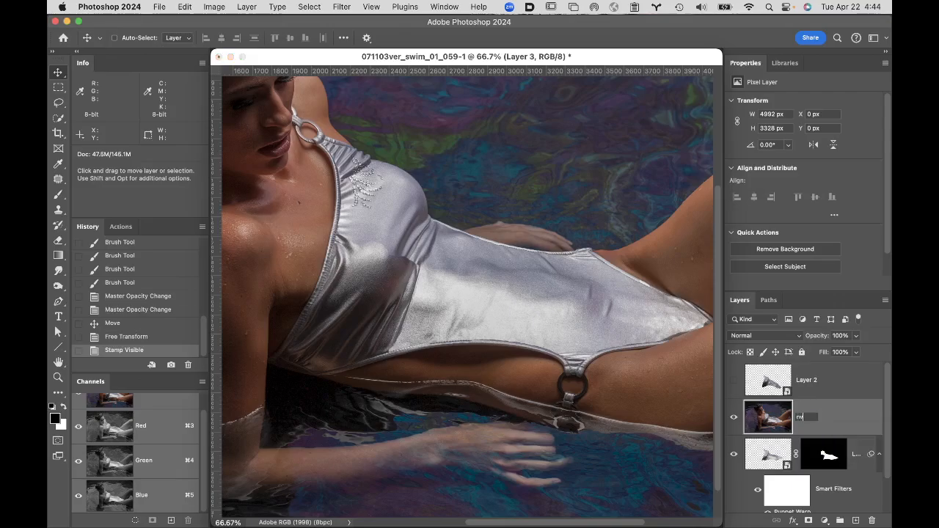
pyautogui.write('v')
pyautogui.press('Return')
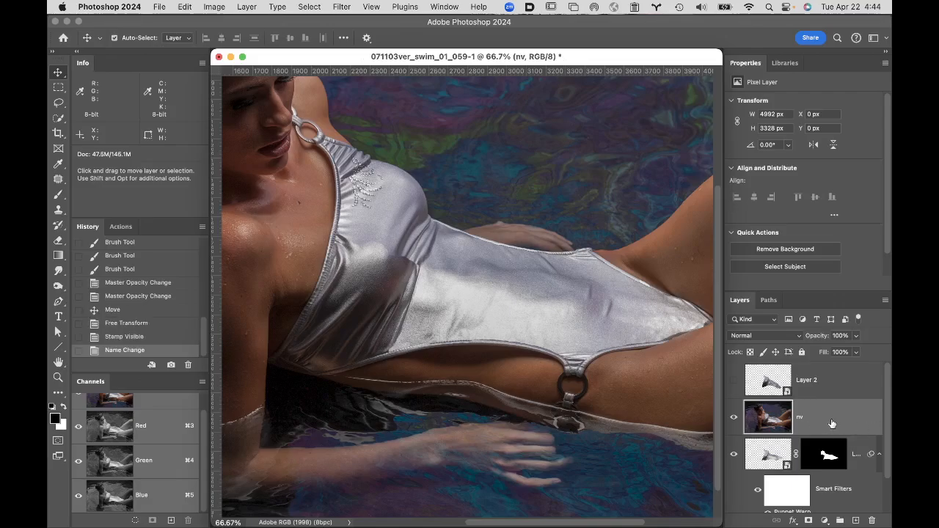
pyautogui.press('super+j')
pyautogui.press('super+j')
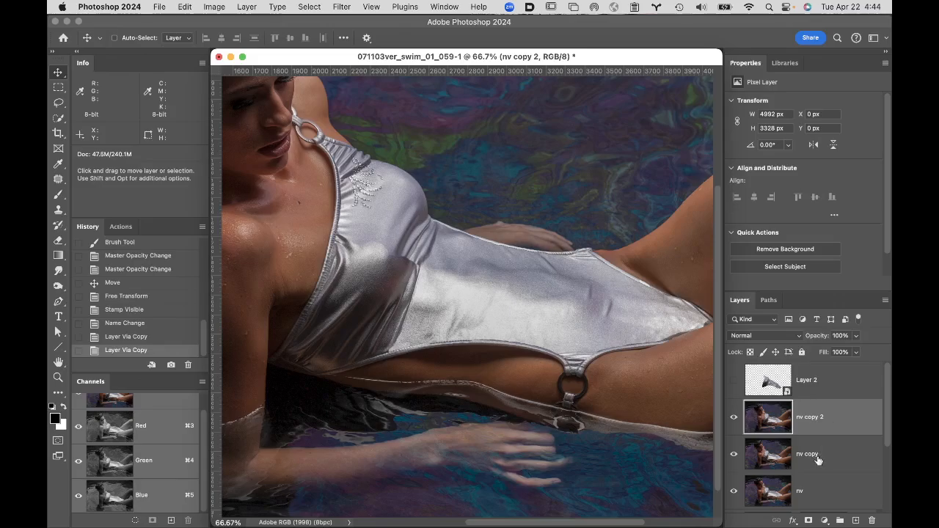
# Step: Rename the lower nv copy as low and the upper one as high, hide high and select low
pyautogui.doubleClick(818, 456)
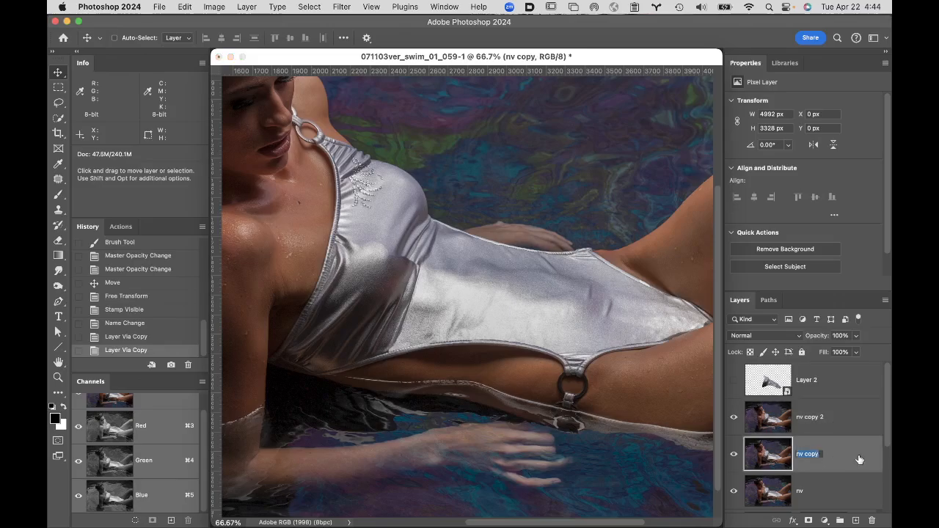
pyautogui.press('BackSpace')
pyautogui.write('low')
pyautogui.press('Return')
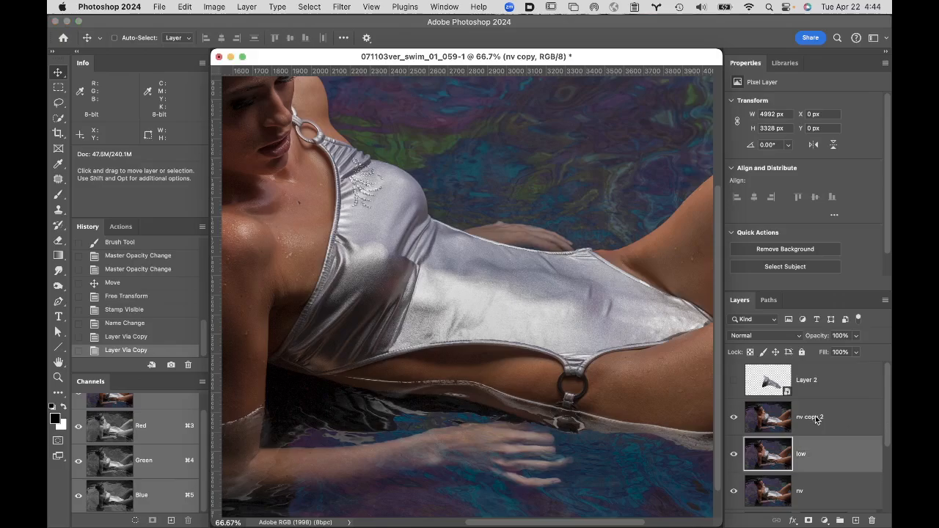
pyautogui.doubleClick(814, 418)
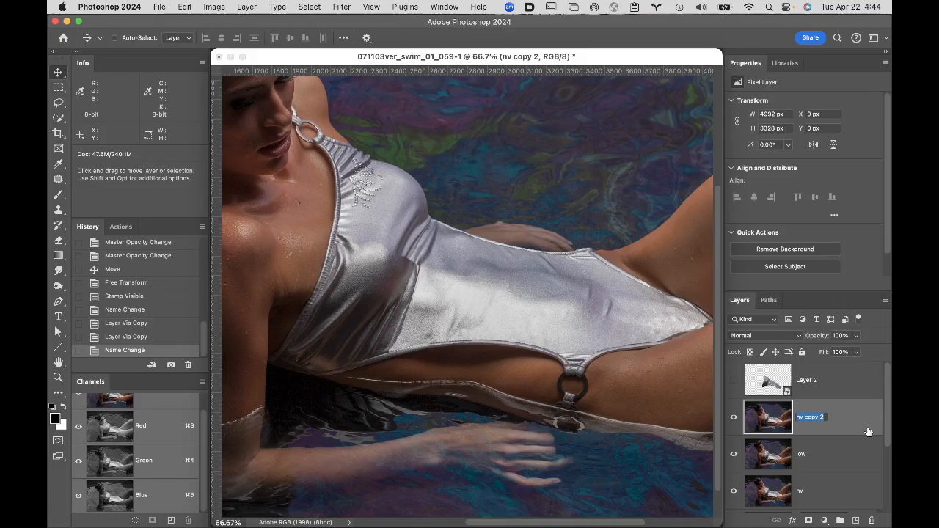
pyautogui.write('high')
pyautogui.click(861, 444)
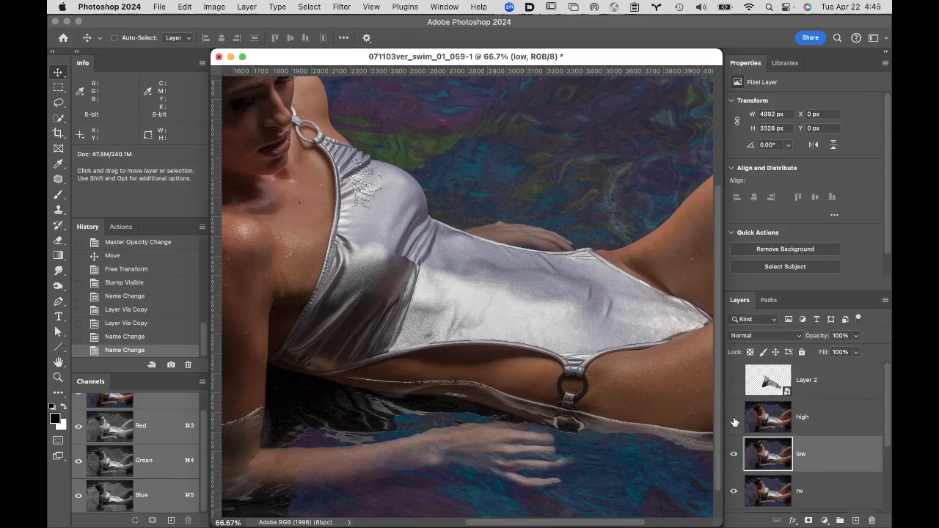
# Step: Examine the swimsuit's fabric texture at 300% on the torso, comparing it with Layer 2 shown and hidden
pyautogui.press('super+space')
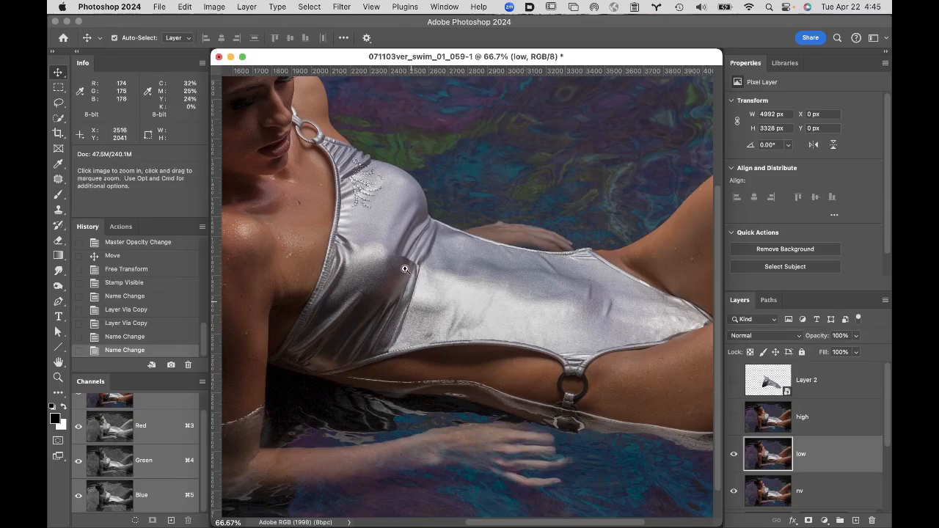
pyautogui.click(445, 295)
pyautogui.click(470, 290)
pyautogui.click(519, 287)
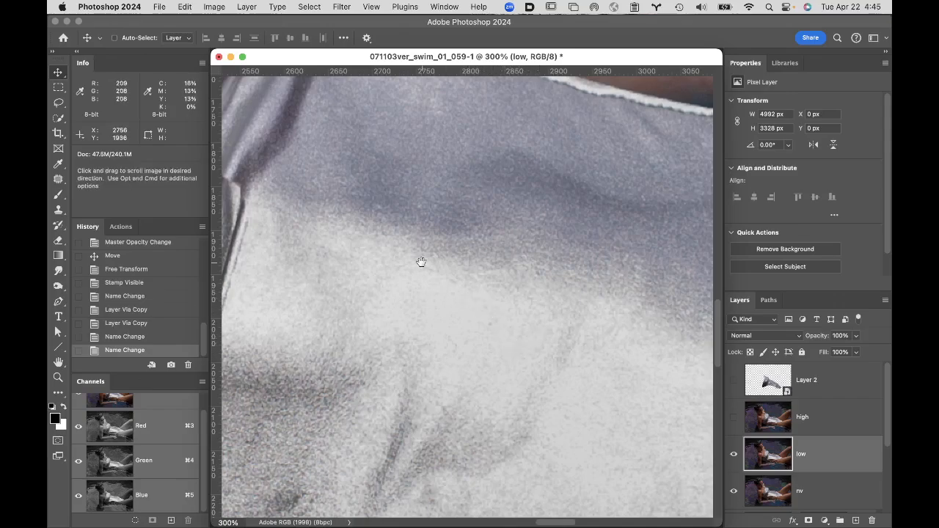
pyautogui.click(837, 389)
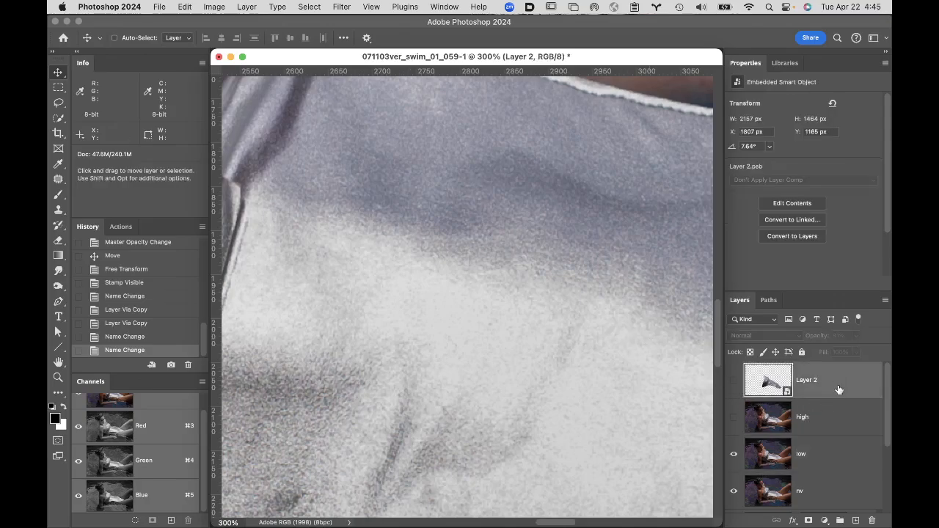
pyautogui.click(732, 380)
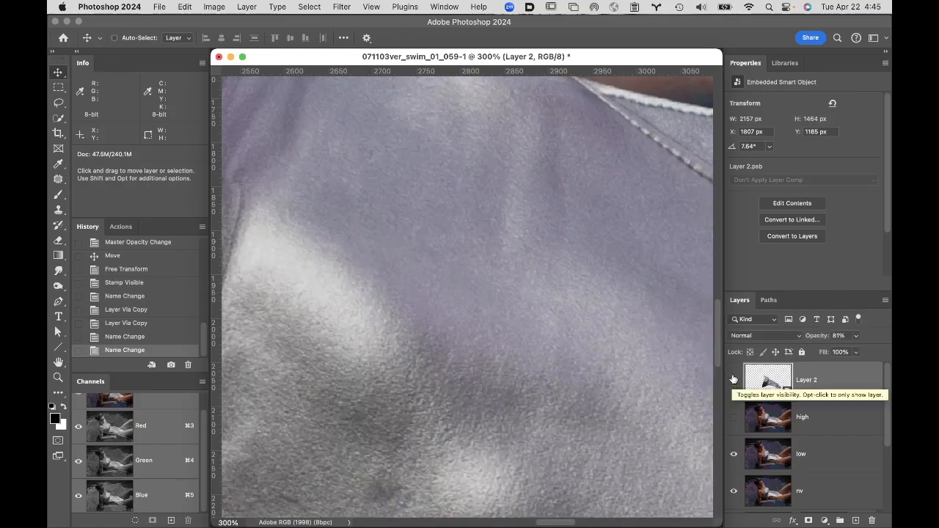
pyautogui.click(732, 380)
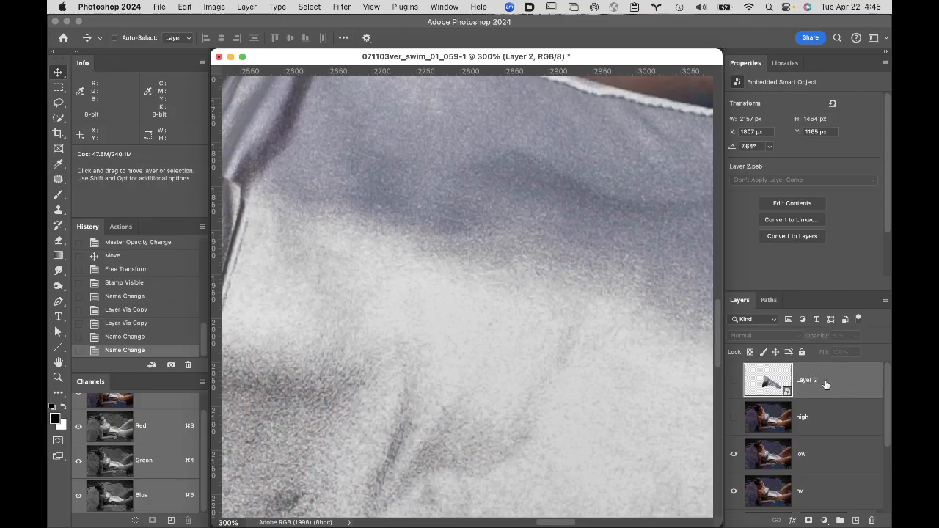
pyautogui.scroll(-3, 826, 384)
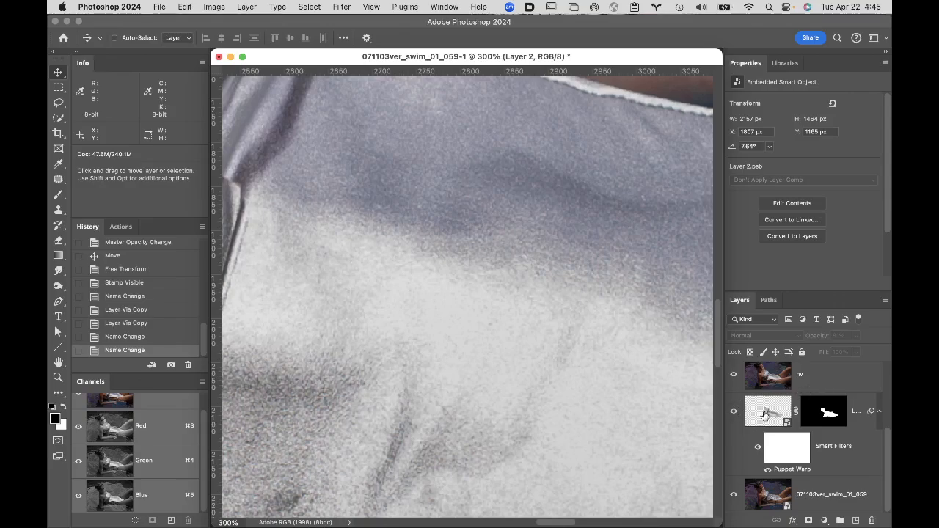
pyautogui.click(763, 415)
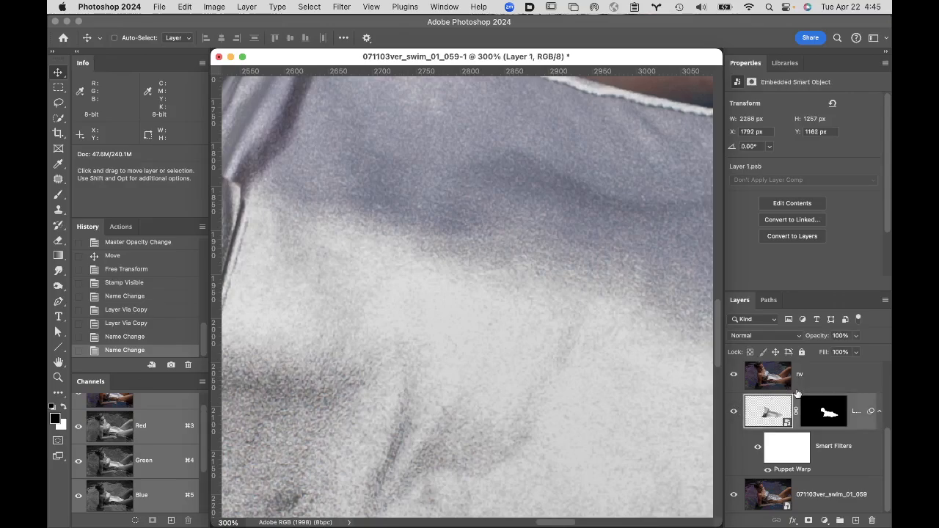
pyautogui.scroll(1, 797, 394)
pyautogui.scroll(2, 797, 395)
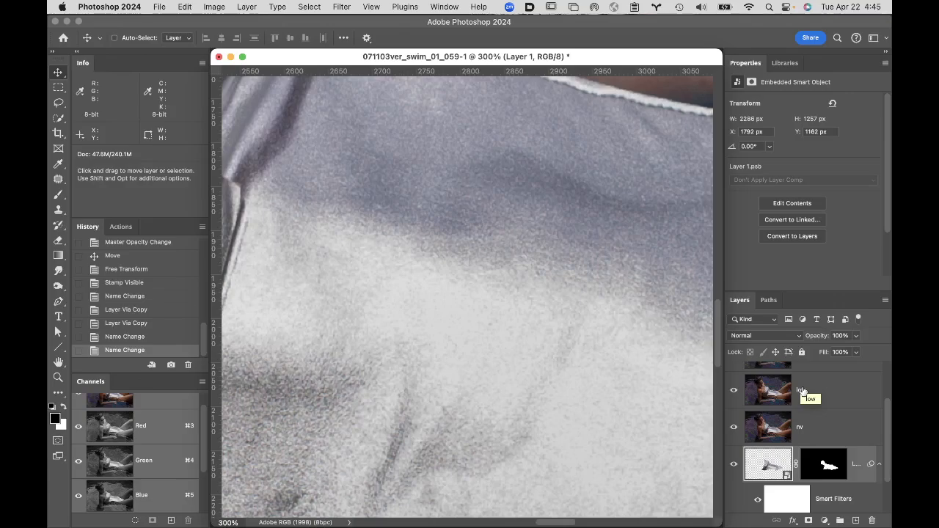
pyautogui.scroll(2, 829, 391)
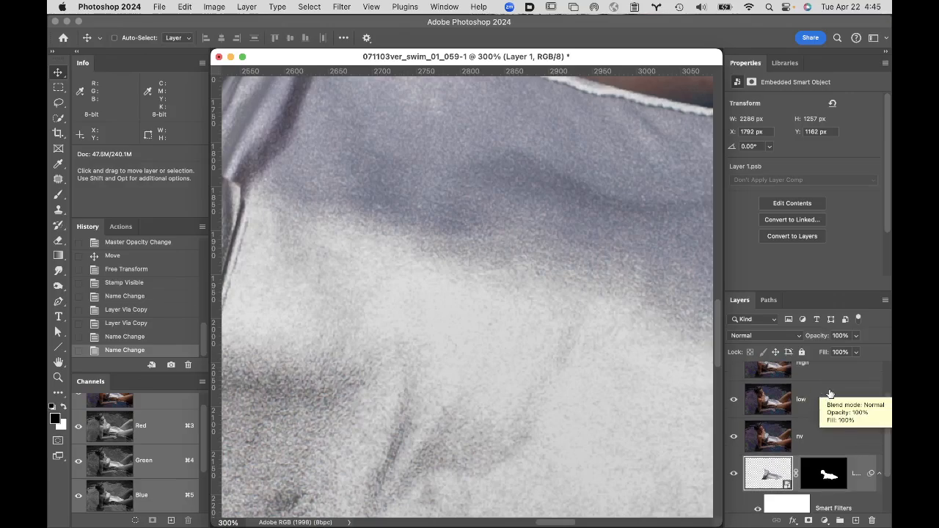
# Step: Apply a Gaussian Blur with a 4.0-pixel radius to the low layer, checking how far the fabric grain is smoothed
pyautogui.click(827, 408)
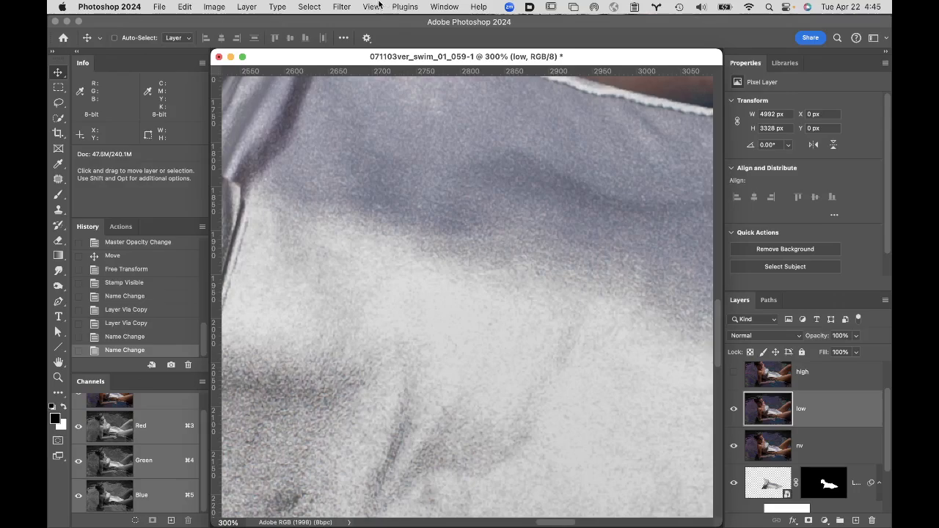
pyautogui.click(342, 6)
pyautogui.moveTo(368, 154)
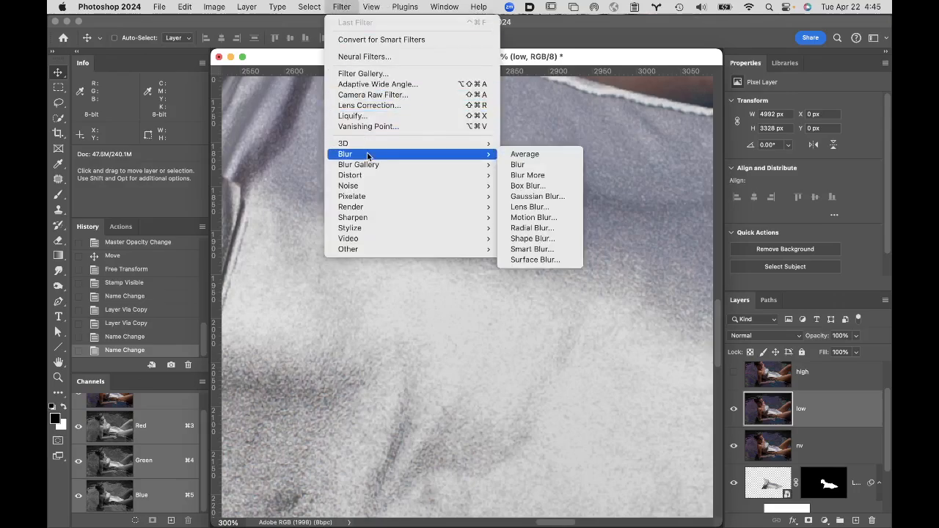
pyautogui.click(552, 200)
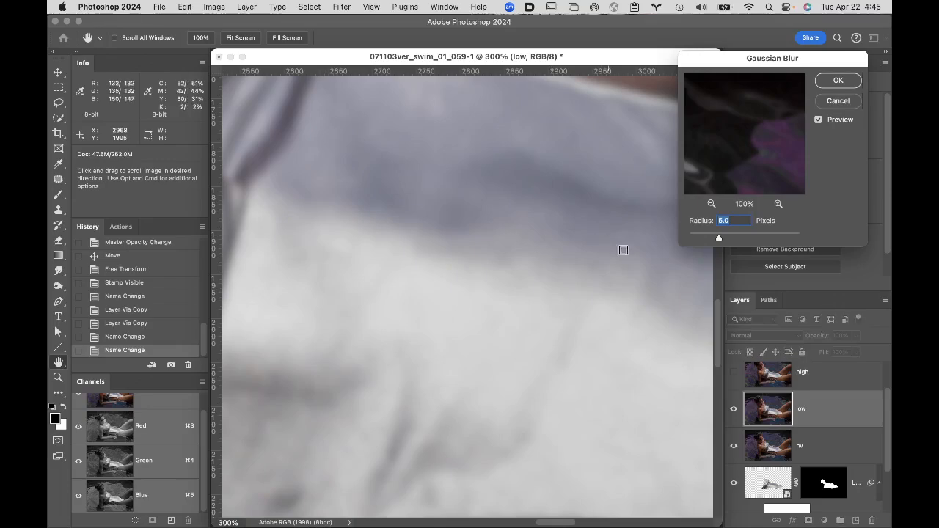
pyautogui.moveTo(716, 239); pyautogui.dragTo(705, 238)
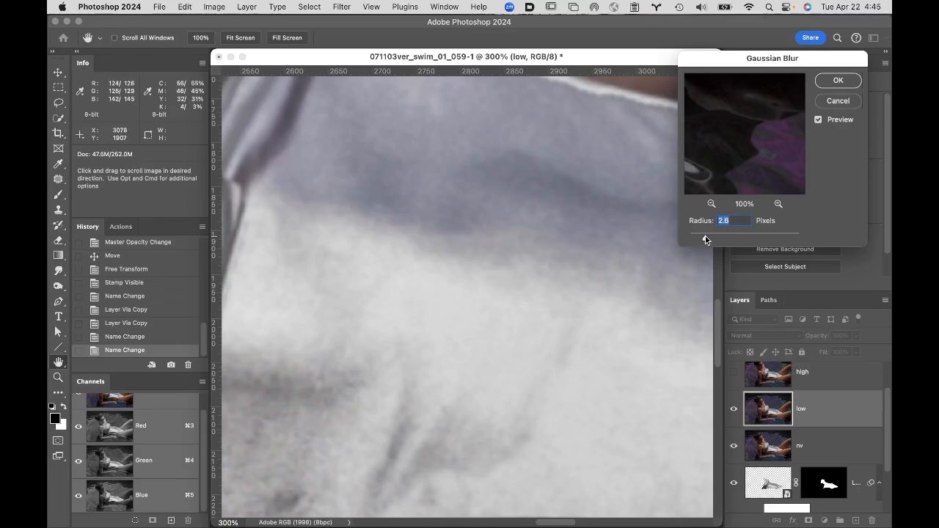
pyautogui.moveTo(705, 236); pyautogui.dragTo(707, 236)
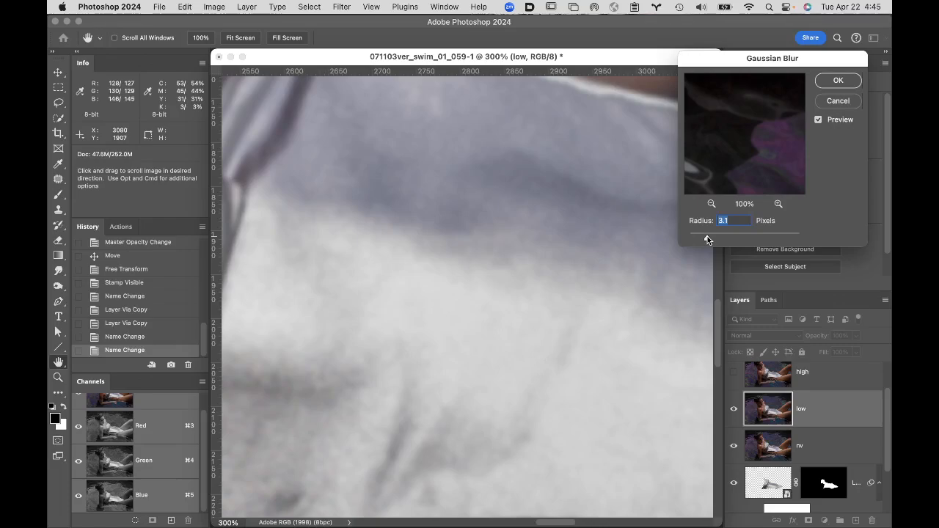
pyautogui.press('BackSpace')
pyautogui.write('4')
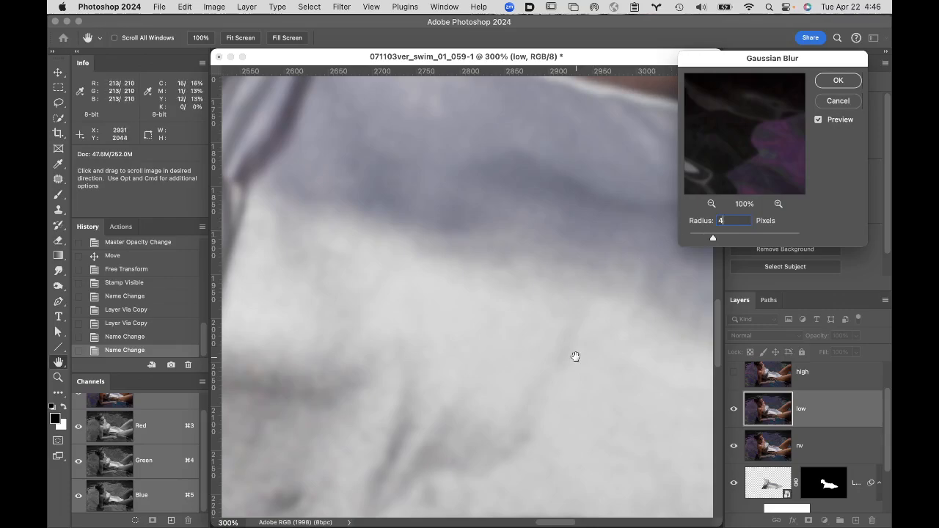
pyautogui.moveTo(574, 355); pyautogui.dragTo(577, 289)
pyautogui.moveTo(601, 236); pyautogui.dragTo(517, 311)
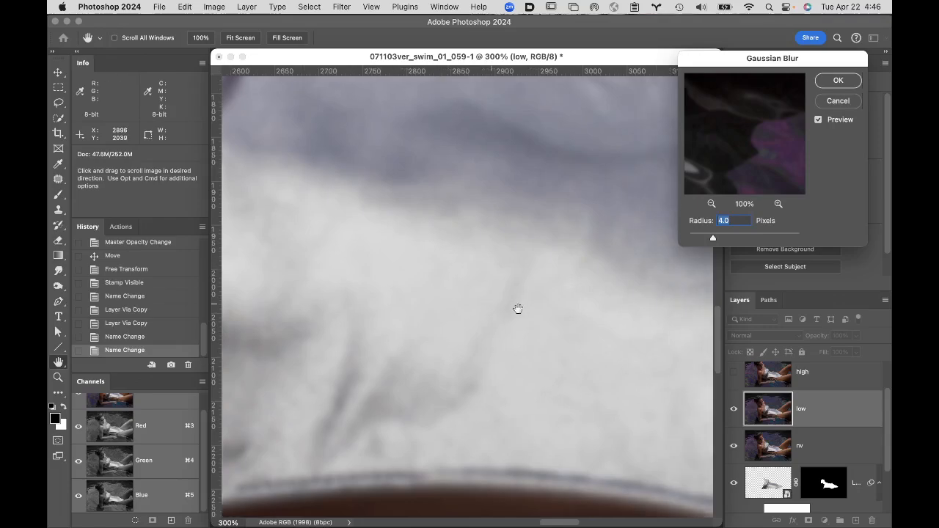
pyautogui.click(839, 81)
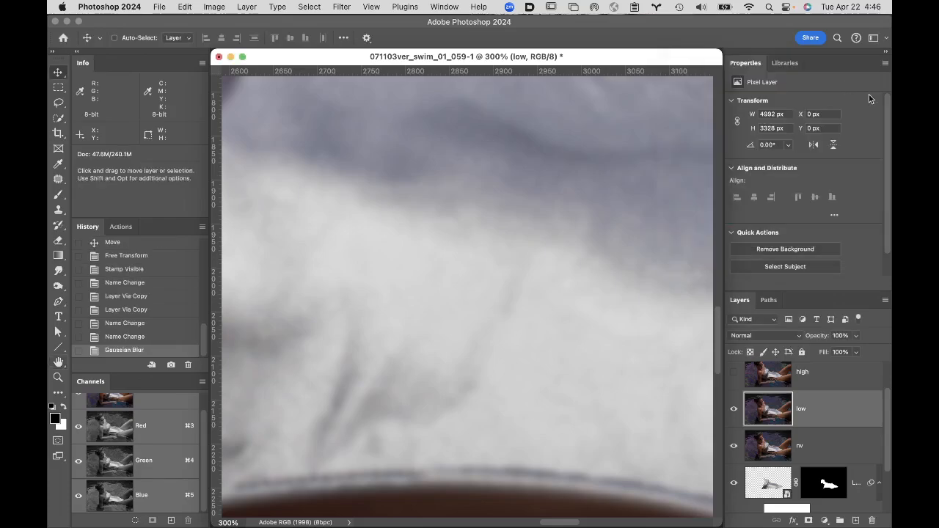
# Step: Show and select the high layer, and apply the low layer to it with Apply Image using Subtract, scale 2 and offset 128
pyautogui.click(840, 371)
pyautogui.click(733, 382)
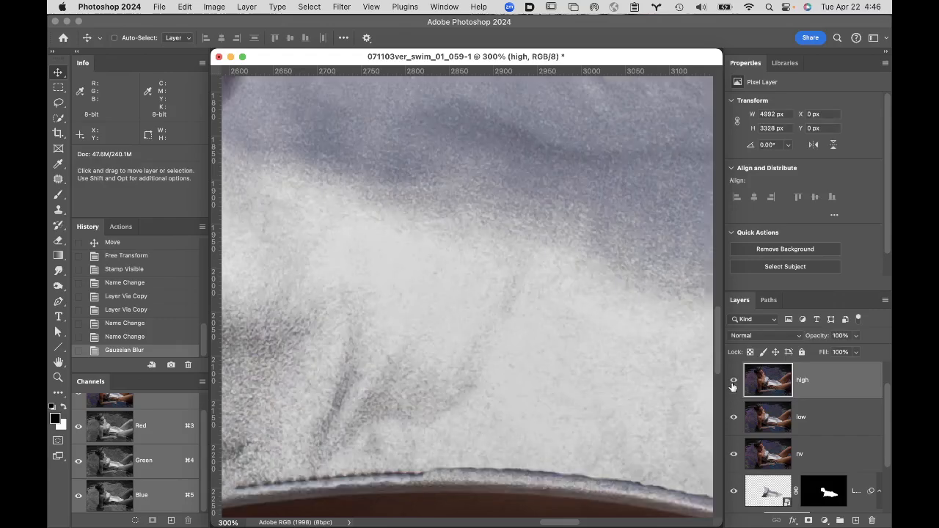
pyautogui.click(214, 6)
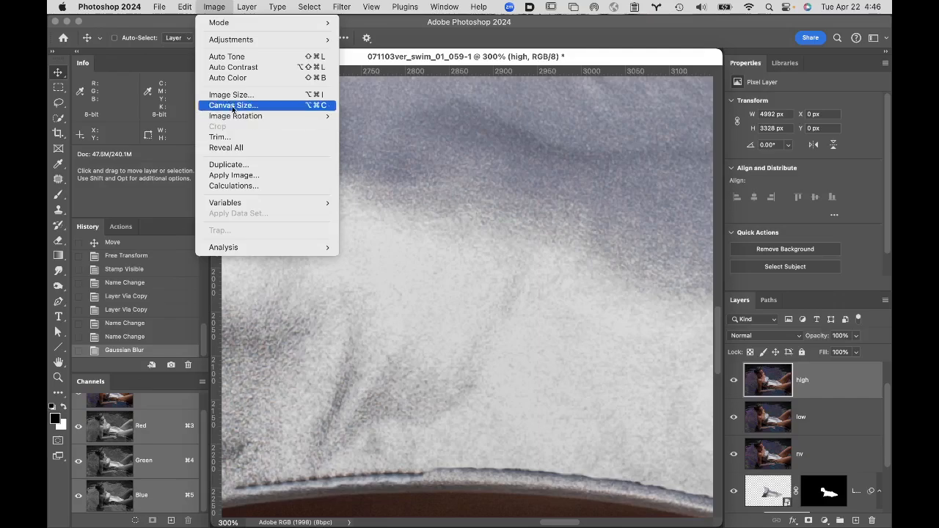
pyautogui.click(246, 176)
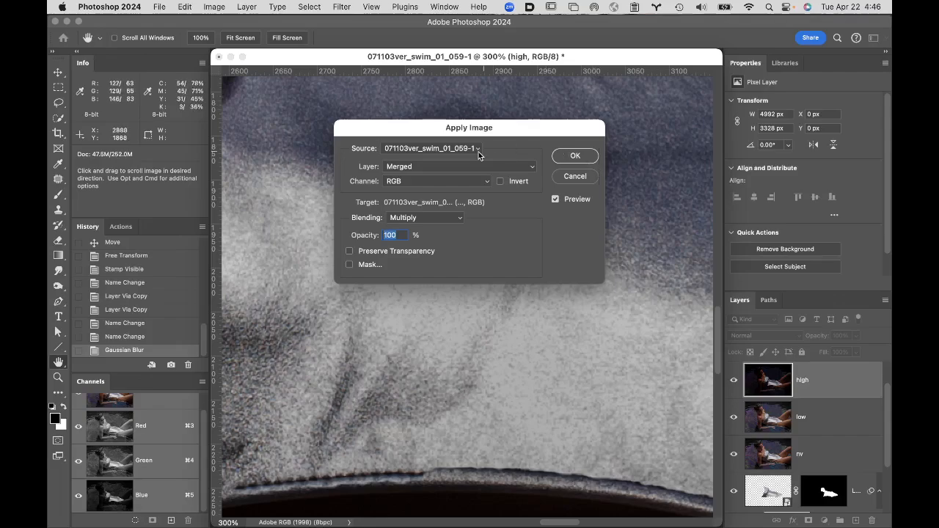
pyautogui.click(454, 166)
pyautogui.click(451, 212)
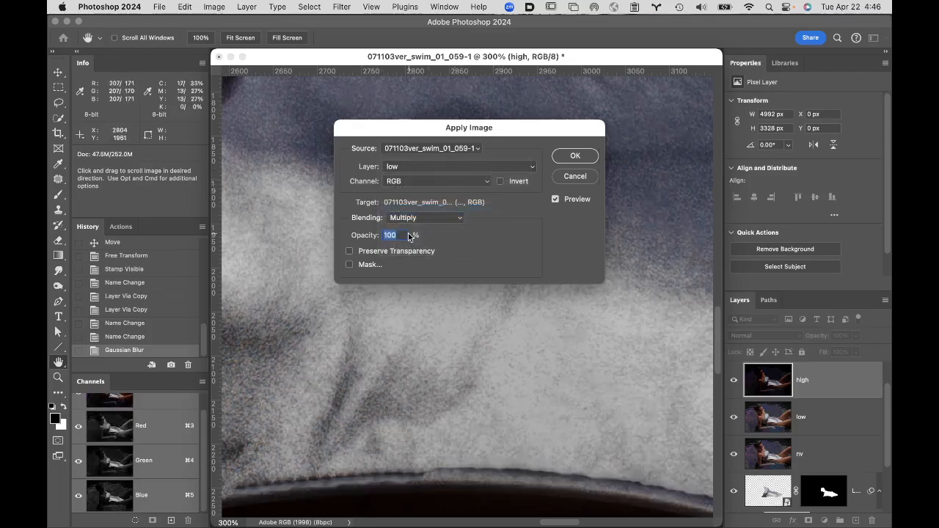
pyautogui.click(428, 219)
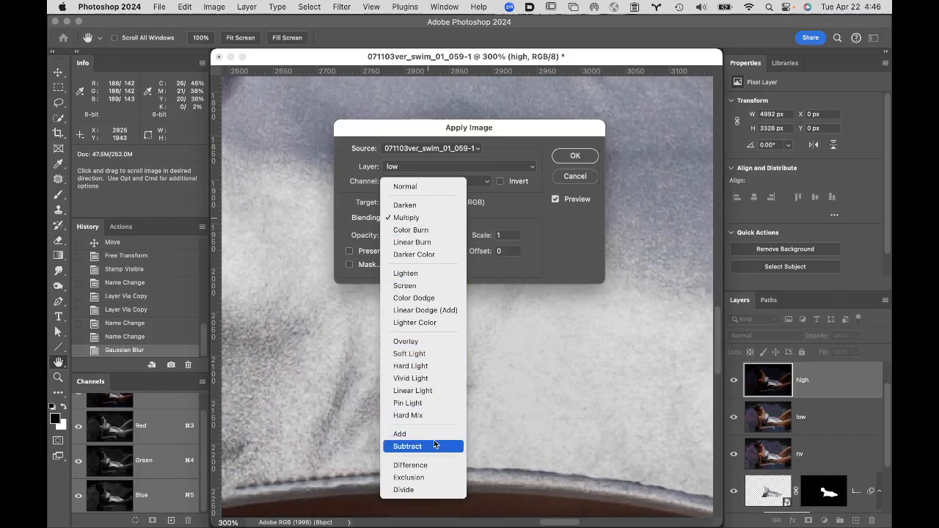
pyautogui.click(435, 447)
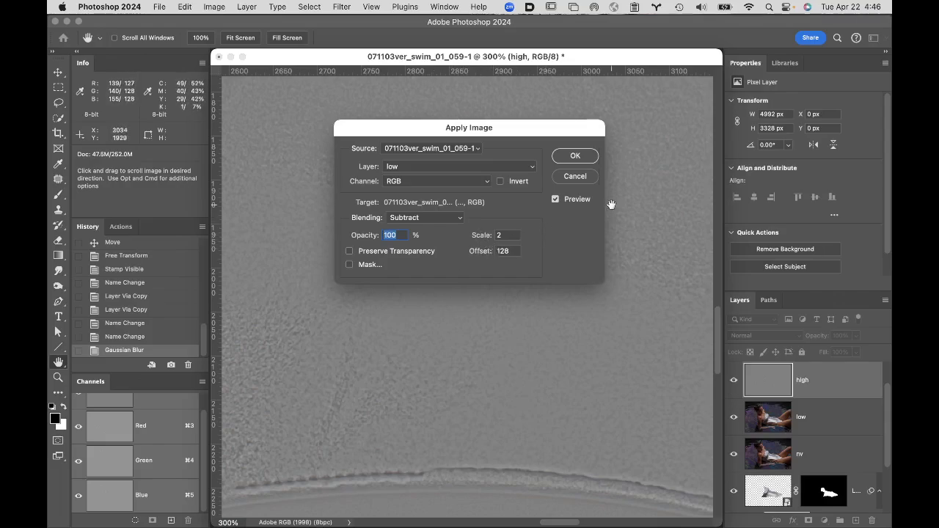
pyautogui.click(564, 156)
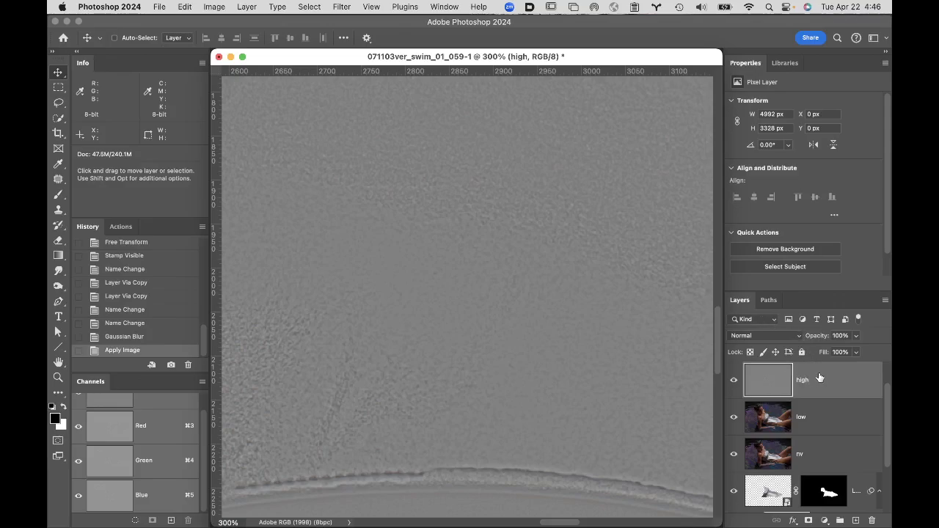
# Step: Set the high layer's blend mode to Linear Light and isolate that layer by hiding all others
pyautogui.click(779, 340)
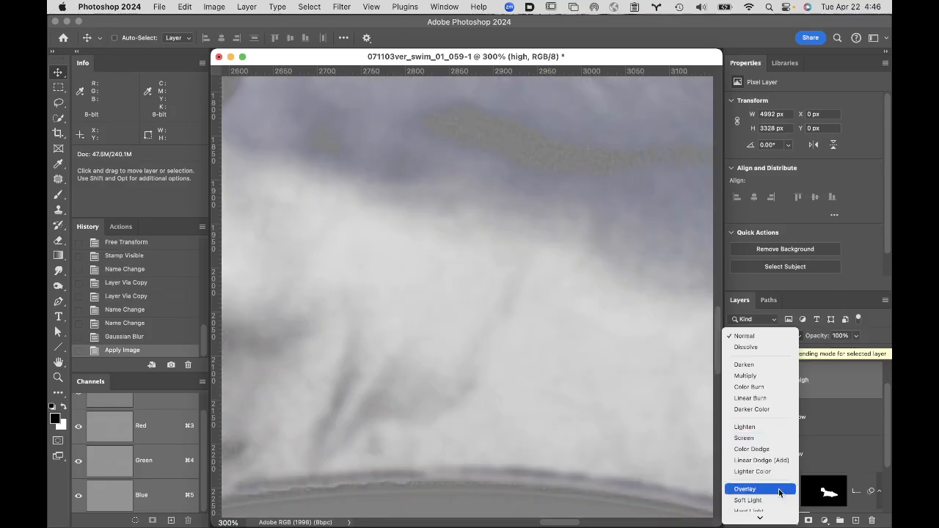
pyautogui.moveTo(763, 518)
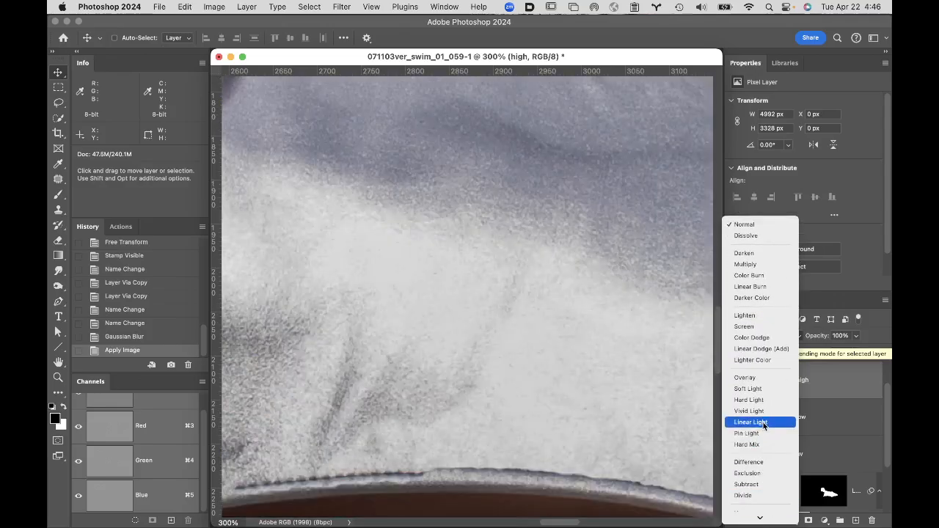
pyautogui.click(763, 424)
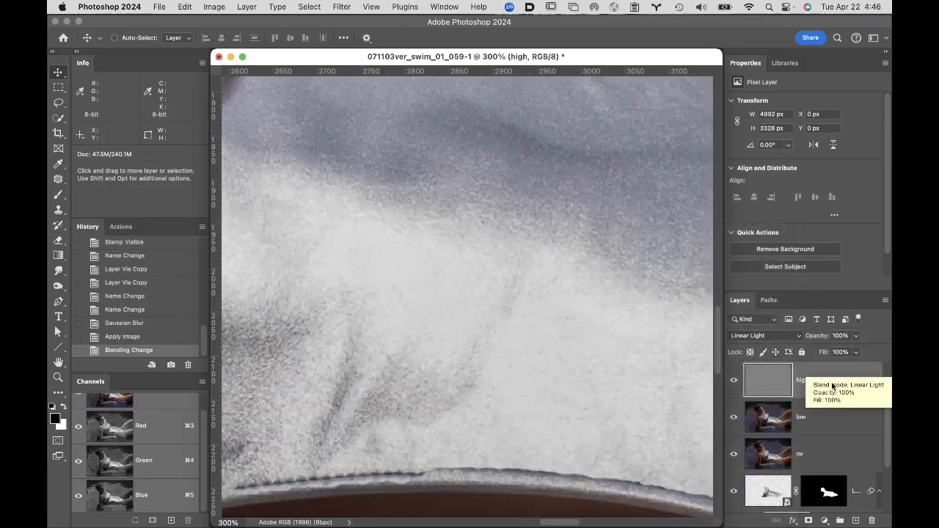
pyautogui.keyDown('alt'); pyautogui.keyDown('super'); pyautogui.click(632, 293); pyautogui.keyUp('super'); pyautogui.keyUp('alt')
pyautogui.click(485, 272)
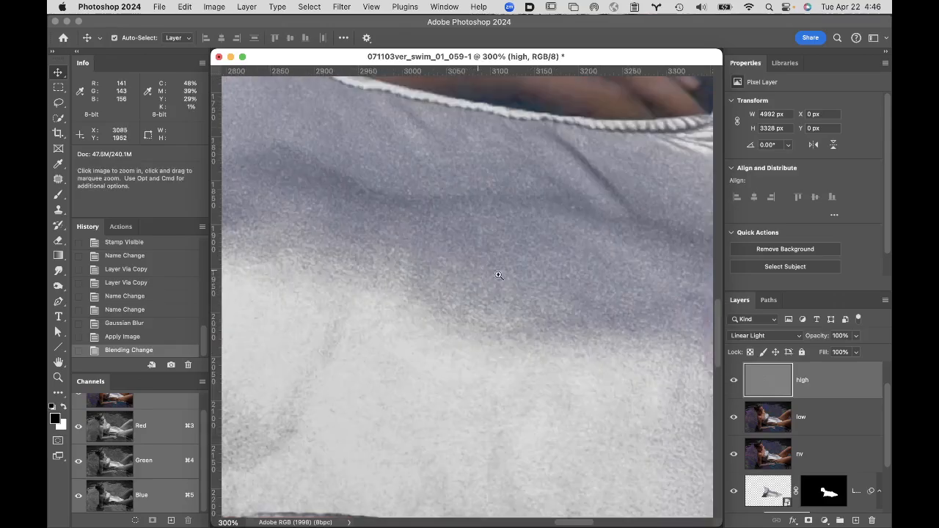
pyautogui.keyDown('alt'); pyautogui.keyDown('super'); pyautogui.click(528, 285); pyautogui.keyUp('super'); pyautogui.keyUp('alt')
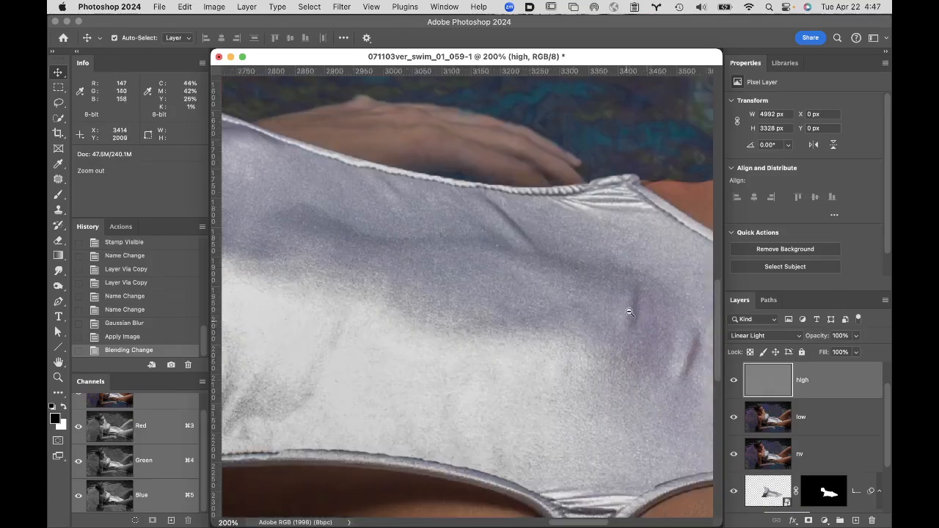
pyautogui.keyDown('alt'); pyautogui.click(734, 381); pyautogui.keyUp('alt')
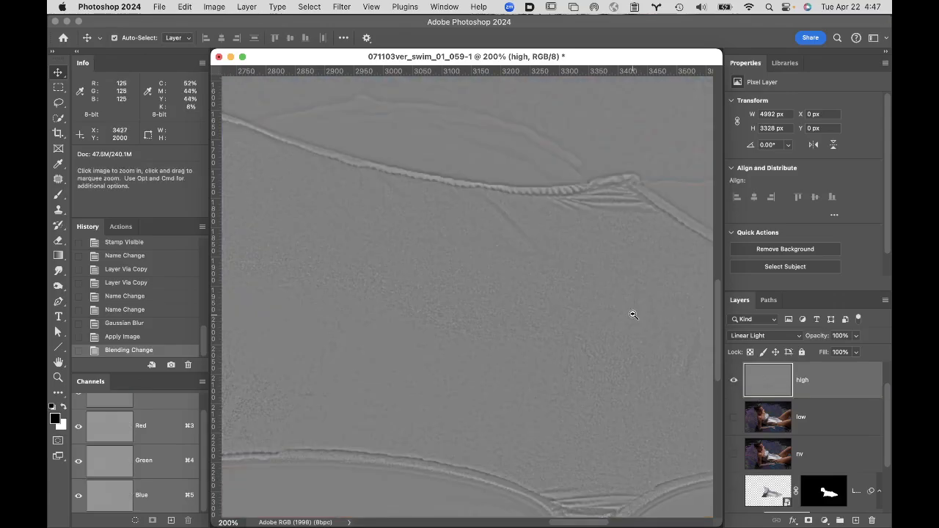
# Step: Clone clean fabric grain over the short creases below the gathered trim on high, using an aligned 45 px Clone Stamp at 80% hardness
pyautogui.press('super+equal')
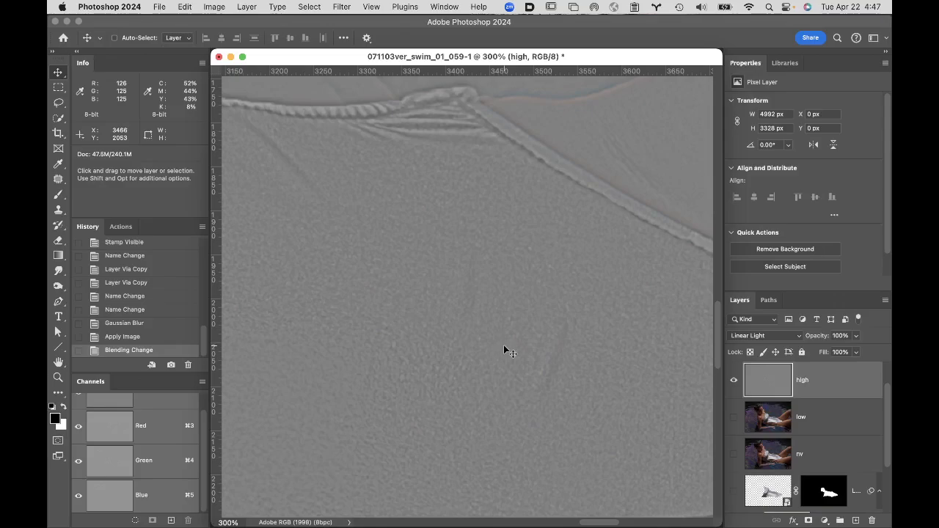
pyautogui.press('s')
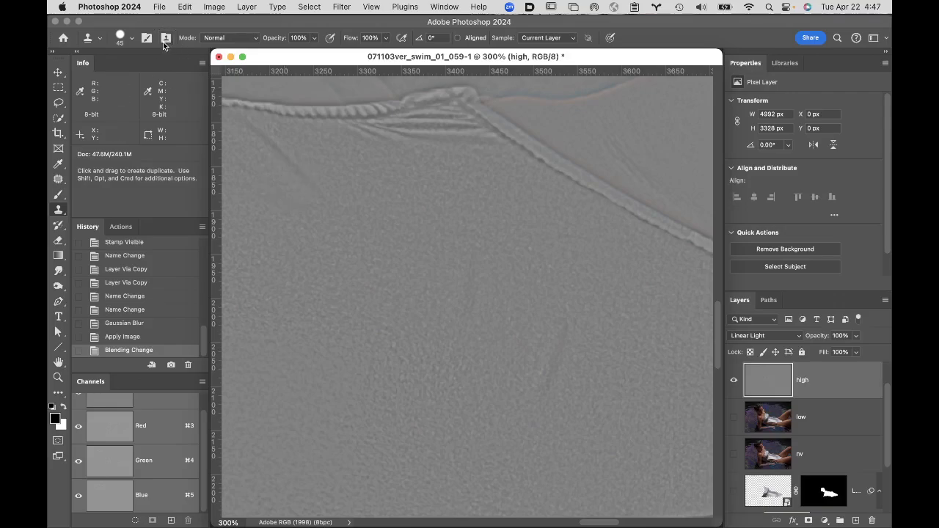
pyautogui.click(133, 39)
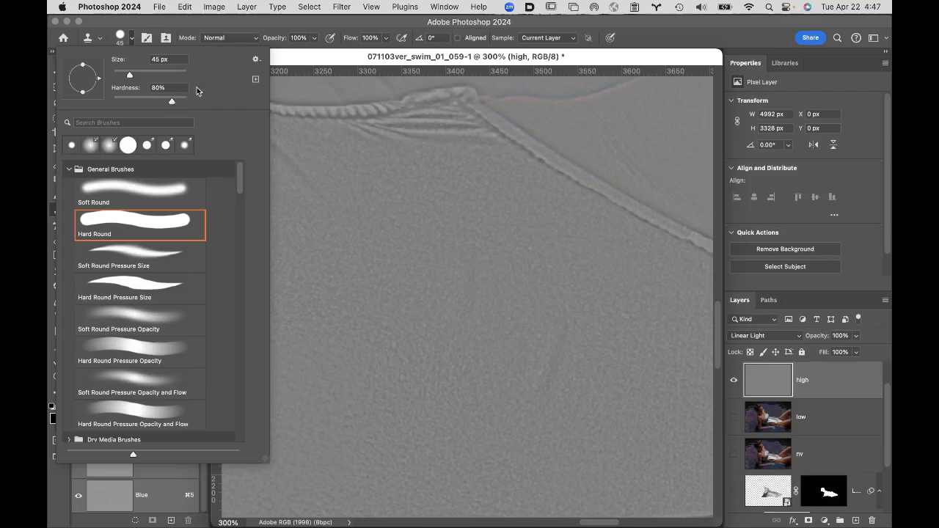
pyautogui.click(270, 28)
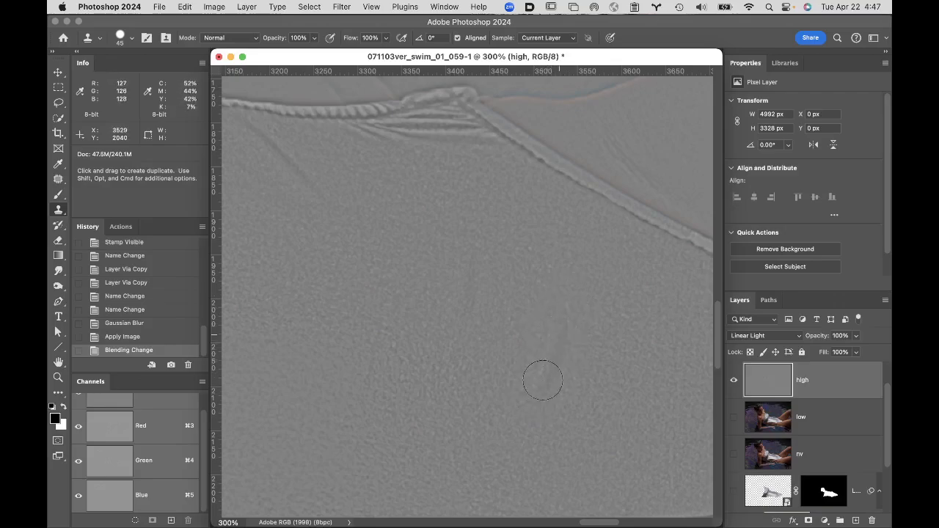
pyautogui.keyDown('alt'); pyautogui.click(522, 326); pyautogui.keyUp('alt')
pyautogui.moveTo(554, 338)
pyautogui.mouseDown()
pyautogui.moveTo(538, 379)
pyautogui.moveTo(556, 324)
pyautogui.moveTo(547, 323)
pyautogui.mouseUp()
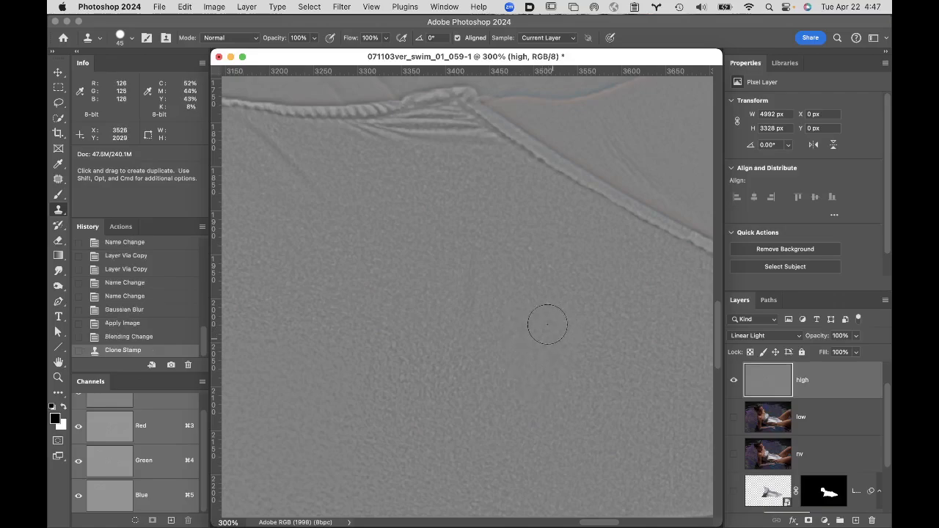
pyautogui.click(465, 302)
# Step: Try to clone over the diagonal crease beneath the swimsuit's upper trim on the high layer, and undo the stroke
pyautogui.moveTo(383, 260); pyautogui.dragTo(580, 341)
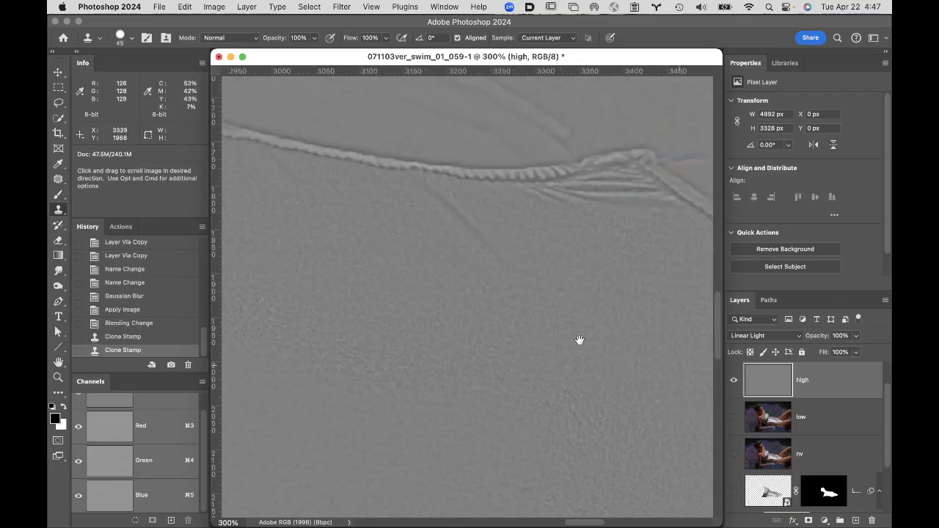
pyautogui.keyDown('alt'); pyautogui.click(448, 219); pyautogui.keyUp('alt')
pyautogui.moveTo(478, 231); pyautogui.dragTo(506, 265)
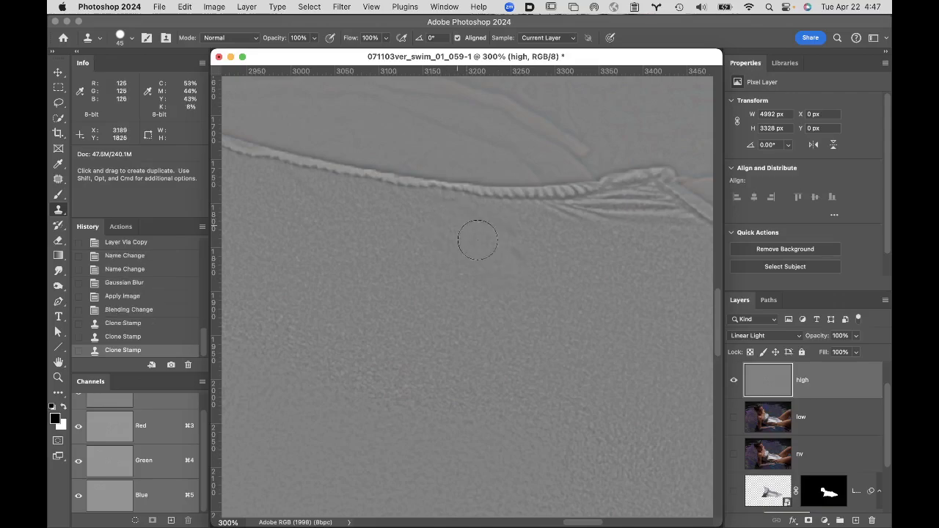
pyautogui.keyDown('alt'); pyautogui.click(449, 257); pyautogui.keyUp('alt')
pyautogui.press('super+z')
# Step: Clone fabric grain from beside the diagonal crease over it and over the fainter creases along the upper trim on high
pyautogui.keyDown('alt'); pyautogui.click(414, 251); pyautogui.keyUp('alt')
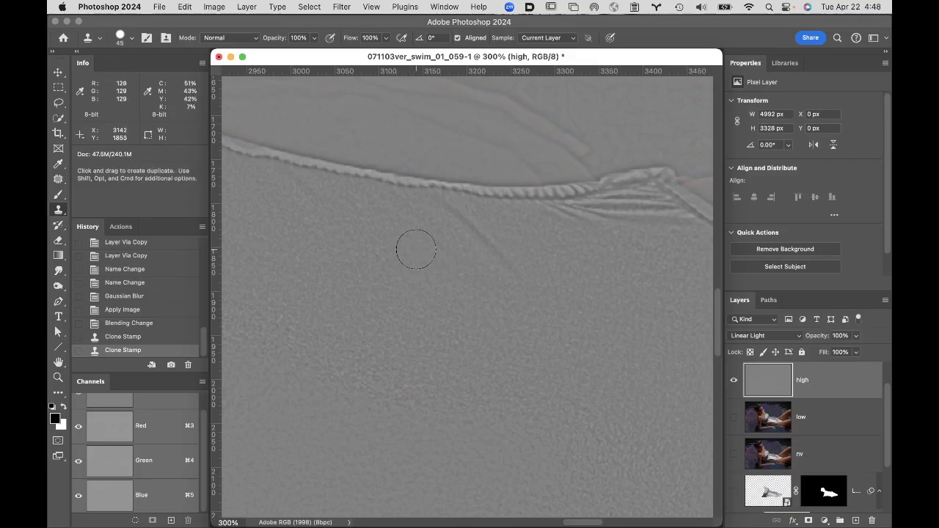
pyautogui.keyDown('alt'); pyautogui.click(416, 250); pyautogui.keyUp('alt')
pyautogui.moveTo(448, 221); pyautogui.dragTo(516, 274)
pyautogui.moveTo(360, 237); pyautogui.dragTo(288, 192)
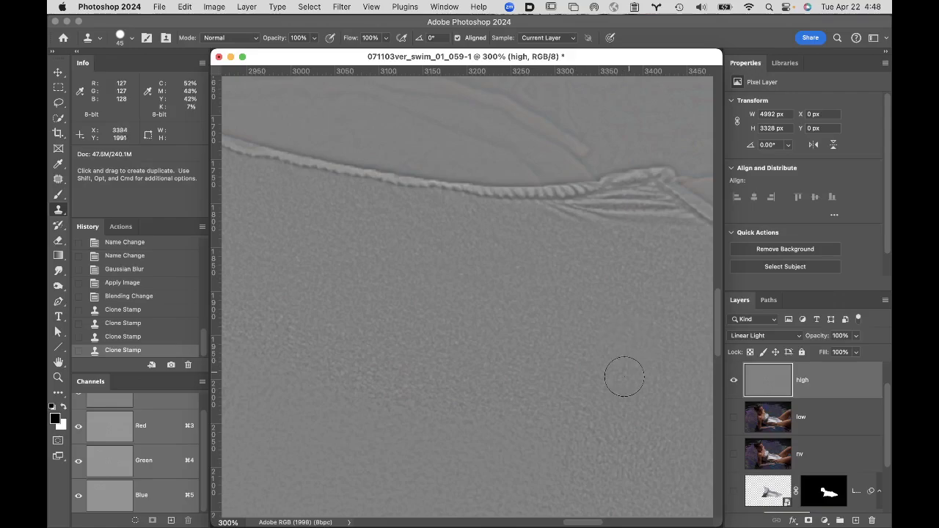
# Step: Check the retouched texture with the low layer shown, and isolate low around the two dark creases on the swimsuit
pyautogui.click(734, 417)
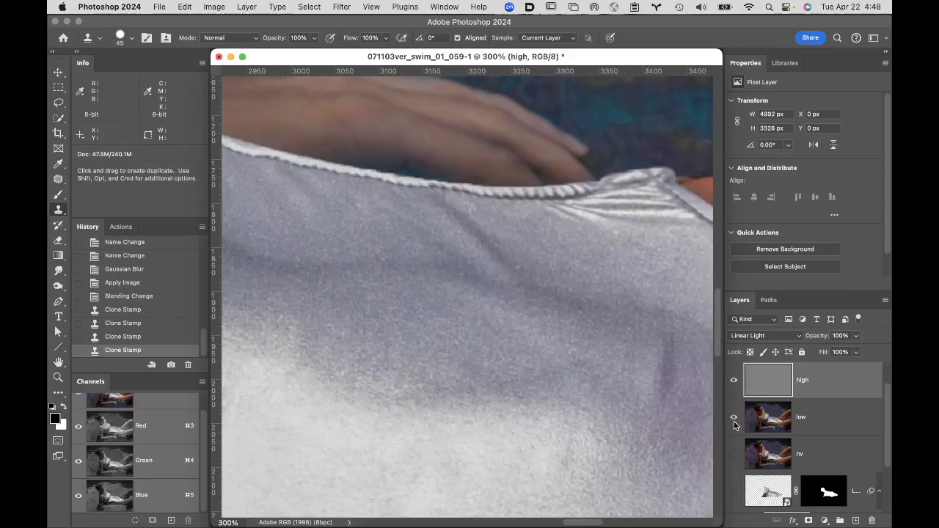
pyautogui.moveTo(650, 381); pyautogui.dragTo(447, 325)
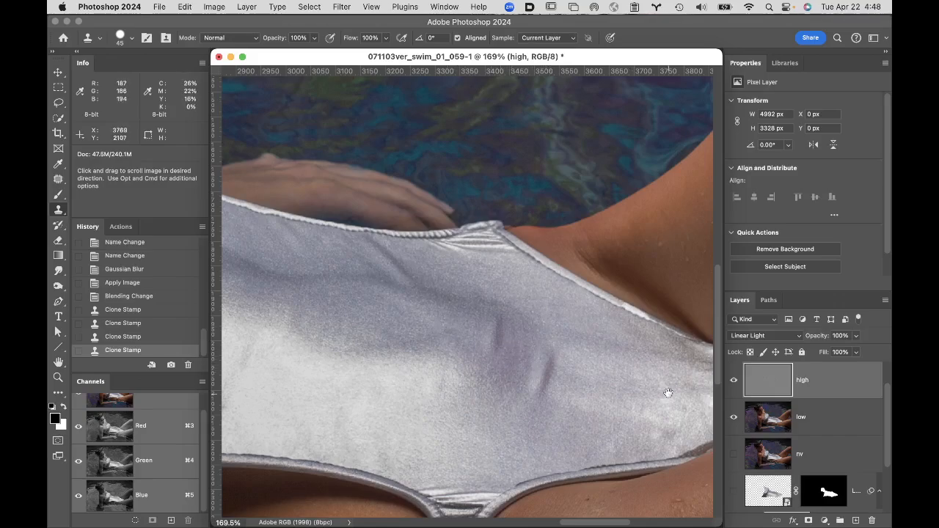
pyautogui.keyDown('alt'); pyautogui.click(733, 418); pyautogui.keyUp('alt')
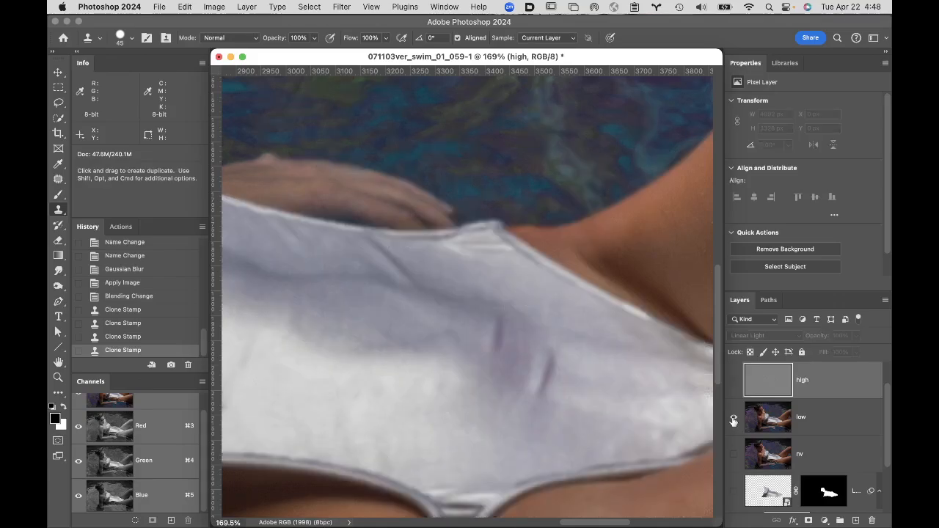
pyautogui.click(483, 338)
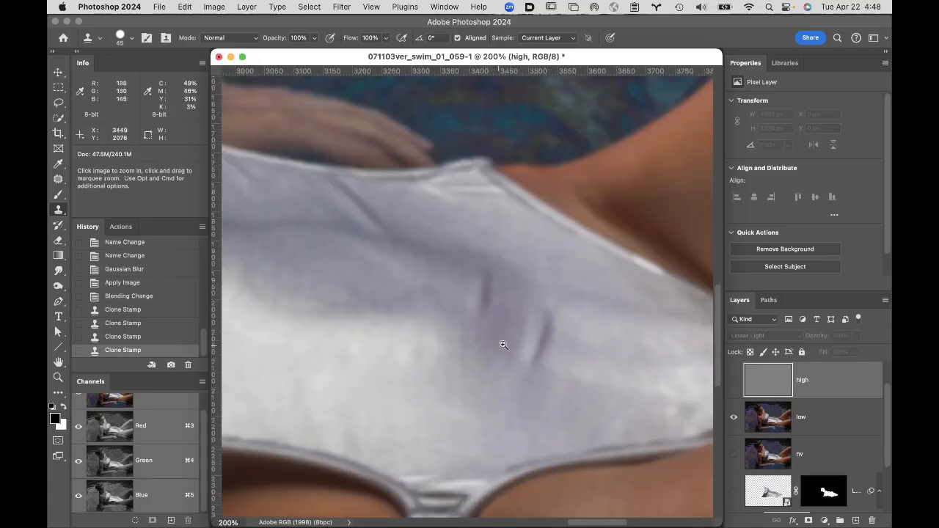
pyautogui.click(506, 325)
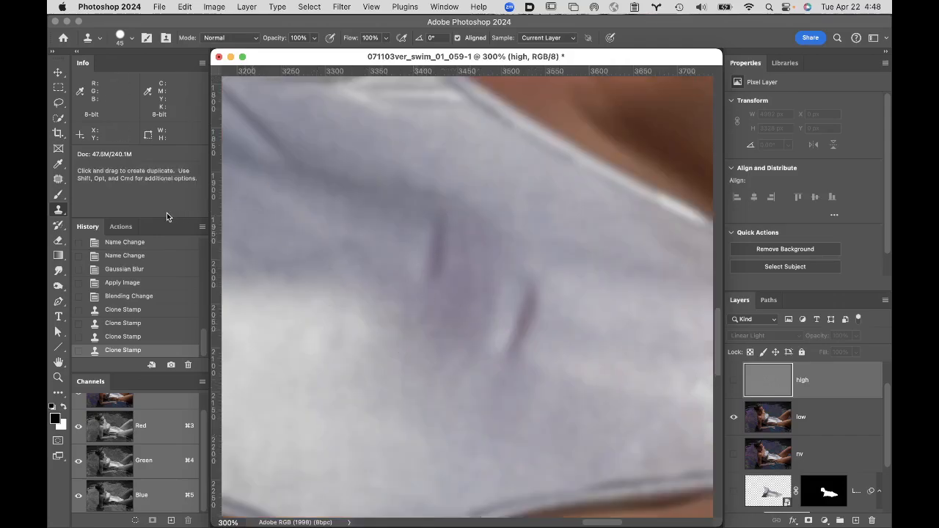
# Step: Remove the two short dark creases on the low layer using the Content-Aware Spot Healing Brush at 45 px and 50% hardness
pyautogui.click(58, 180)
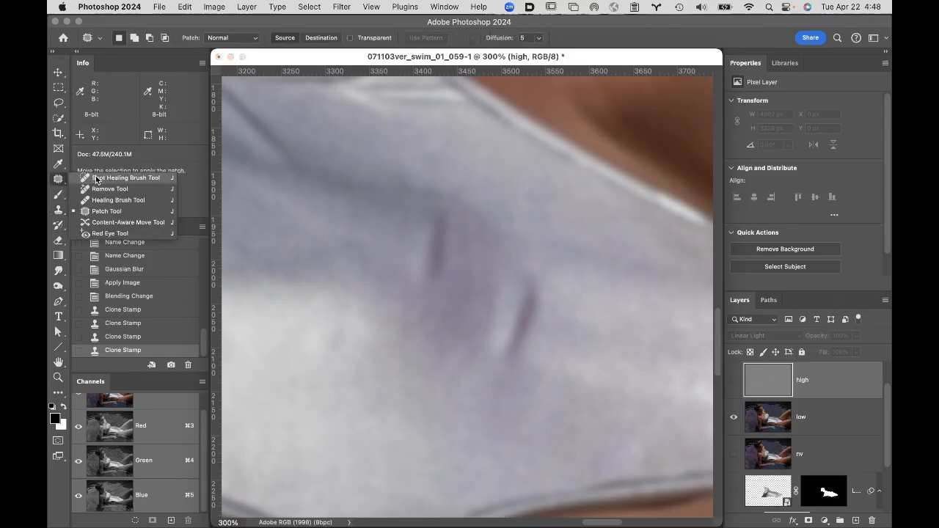
pyautogui.click(96, 178)
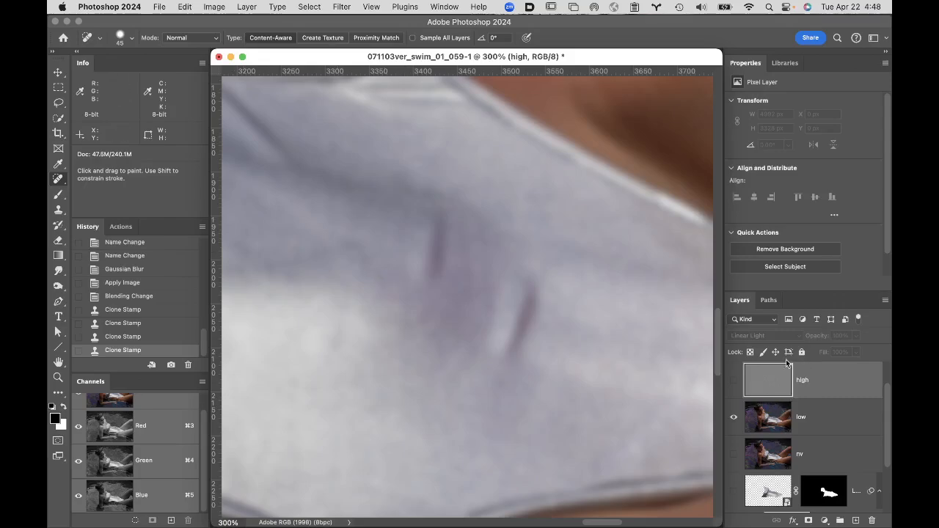
pyautogui.click(823, 423)
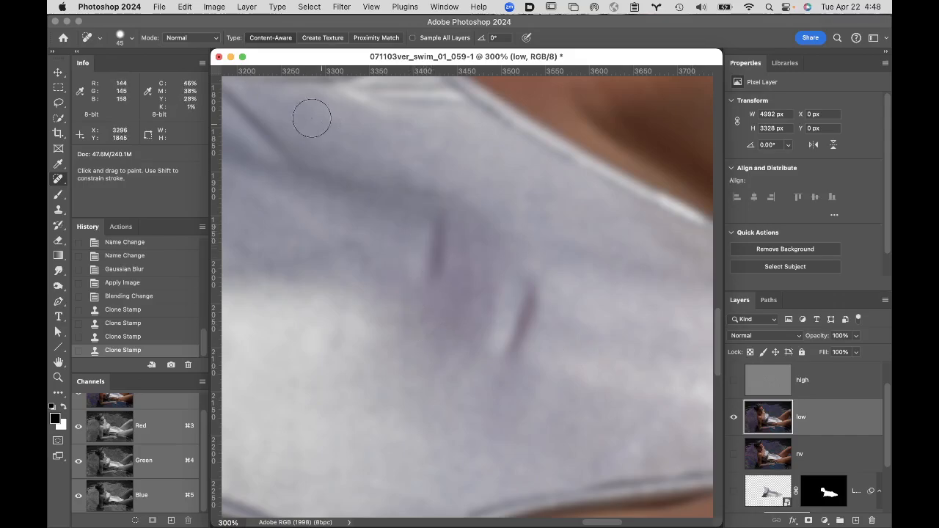
pyautogui.click(100, 40)
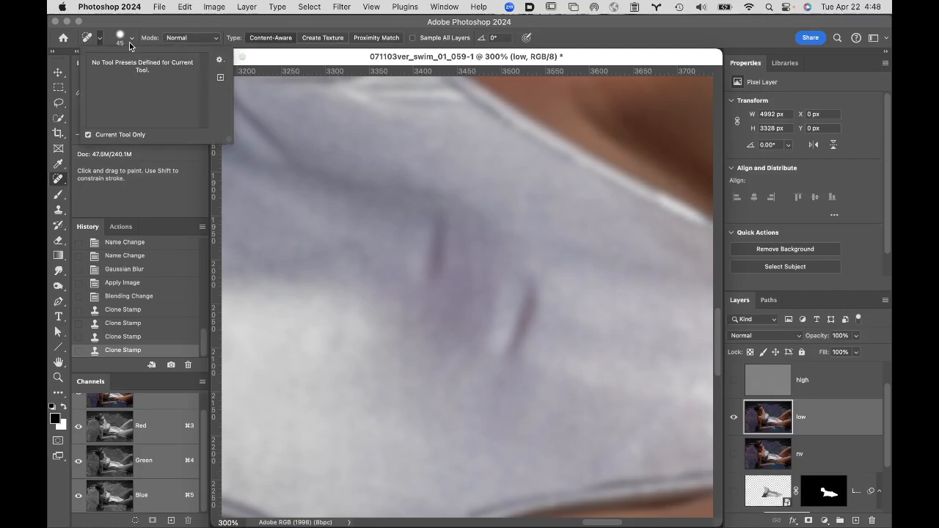
pyautogui.click(132, 39)
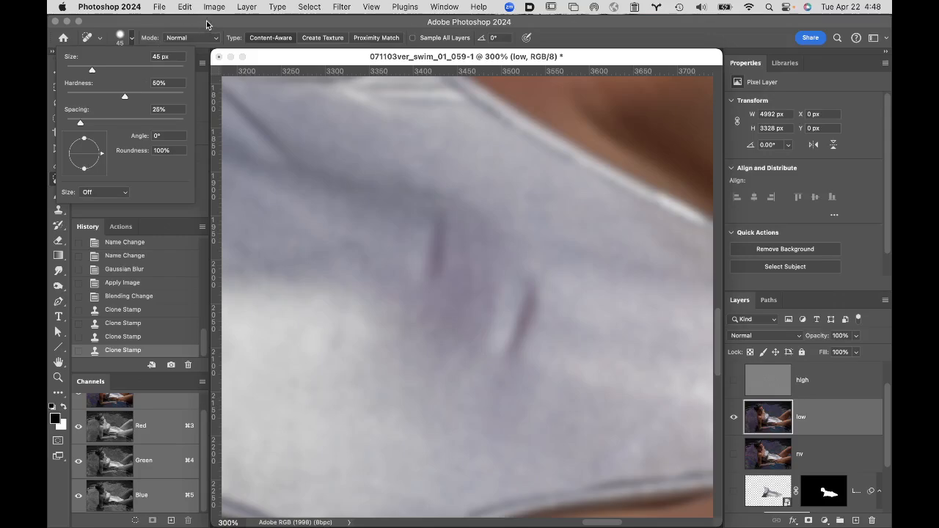
pyautogui.click(206, 25)
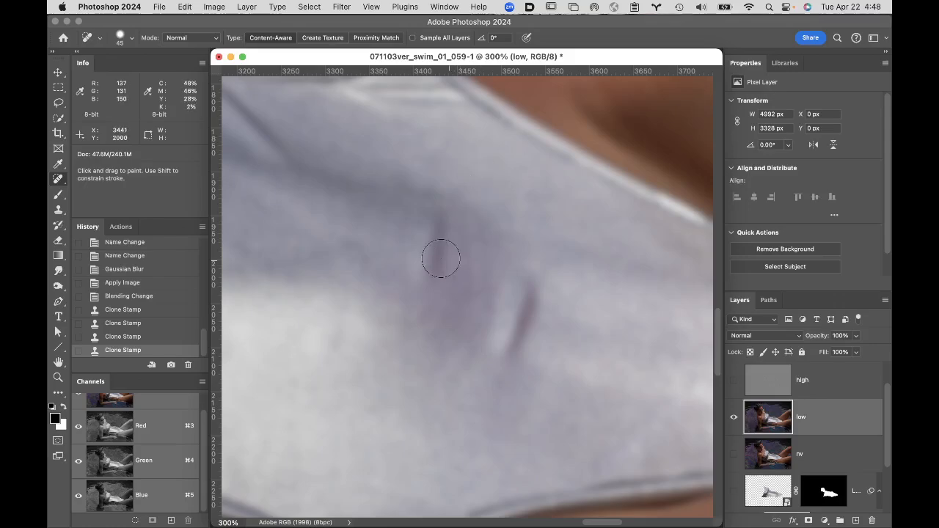
pyautogui.click(437, 217)
pyautogui.moveTo(437, 218); pyautogui.dragTo(433, 272)
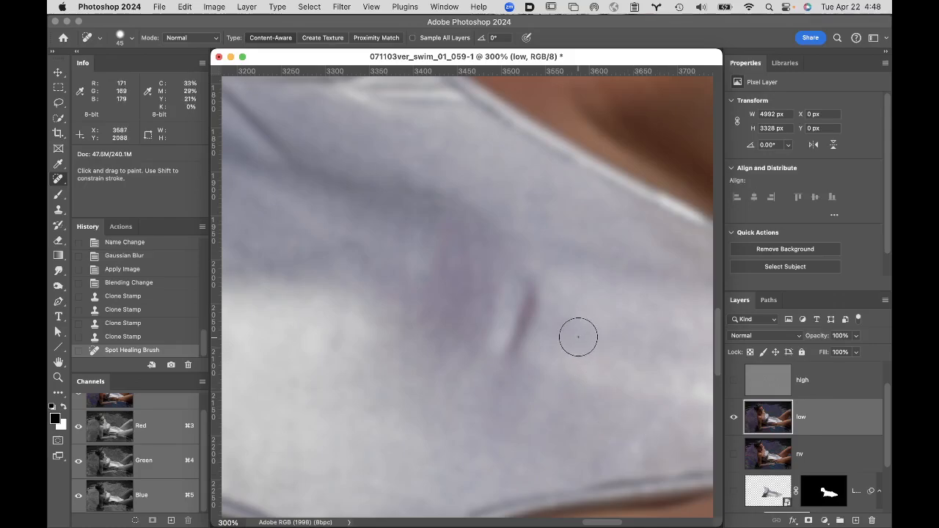
pyautogui.moveTo(515, 288)
pyautogui.mouseDown()
pyautogui.moveTo(518, 336)
pyautogui.moveTo(505, 349)
pyautogui.moveTo(513, 292)
pyautogui.mouseUp()
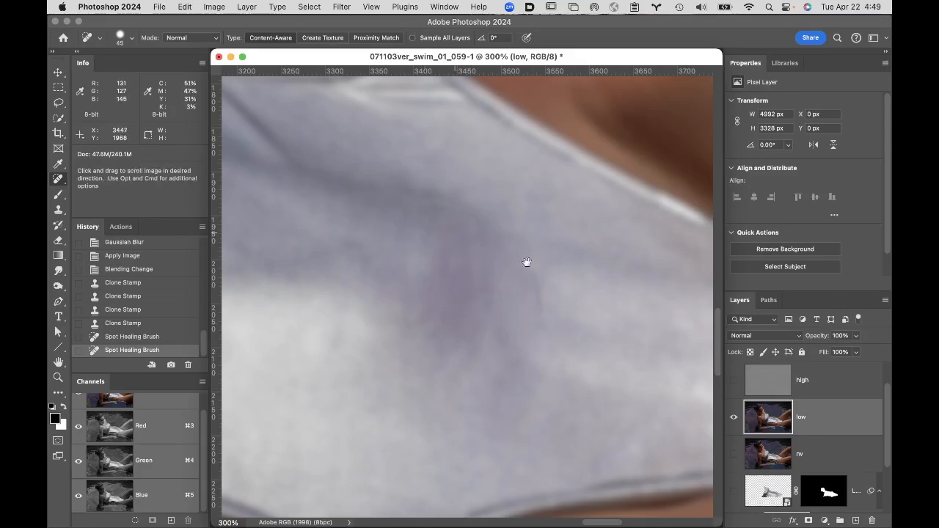
# Step: Heal the diagonal crease and the fainter crease beneath the swimsuit's upper trim on the low layer with the Spot Healing Brush
pyautogui.moveTo(526, 262); pyautogui.dragTo(681, 345)
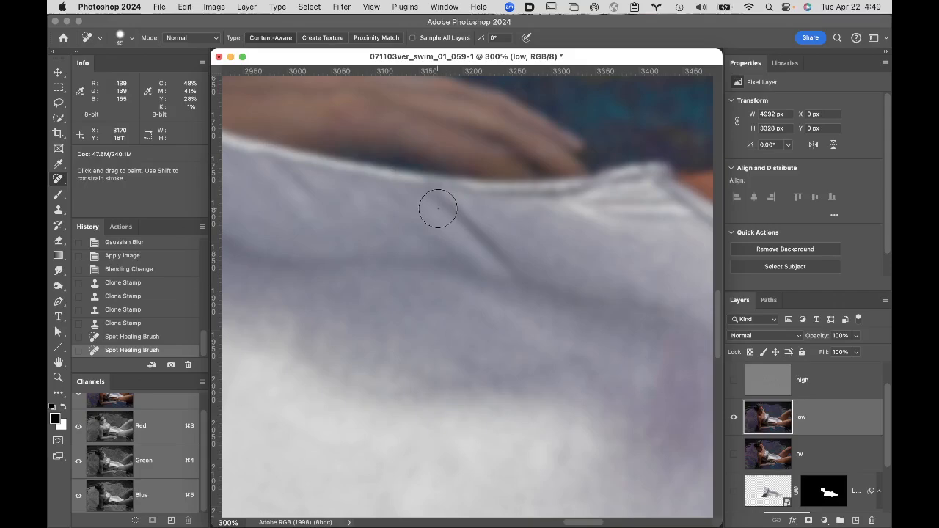
pyautogui.moveTo(436, 207); pyautogui.dragTo(504, 268)
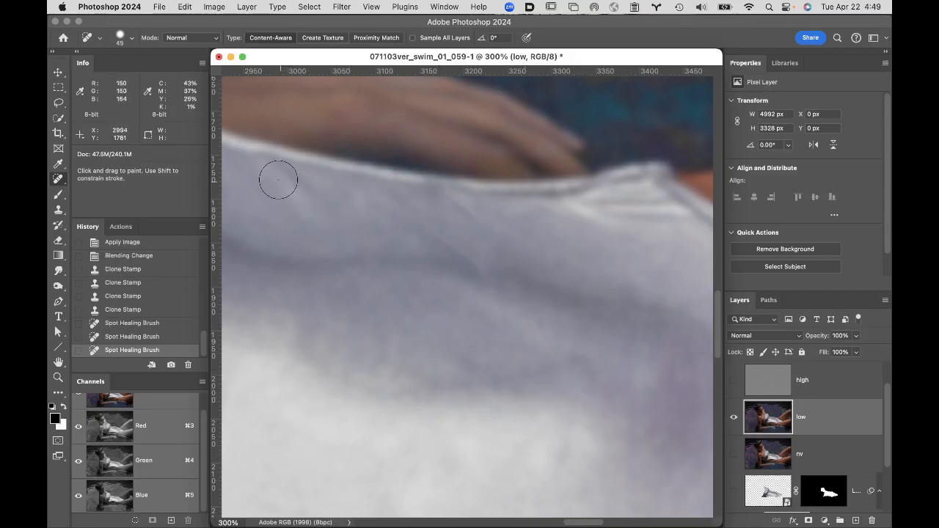
pyautogui.moveTo(276, 179)
pyautogui.mouseDown()
pyautogui.moveTo(323, 221)
pyautogui.moveTo(339, 218)
pyautogui.mouseUp()
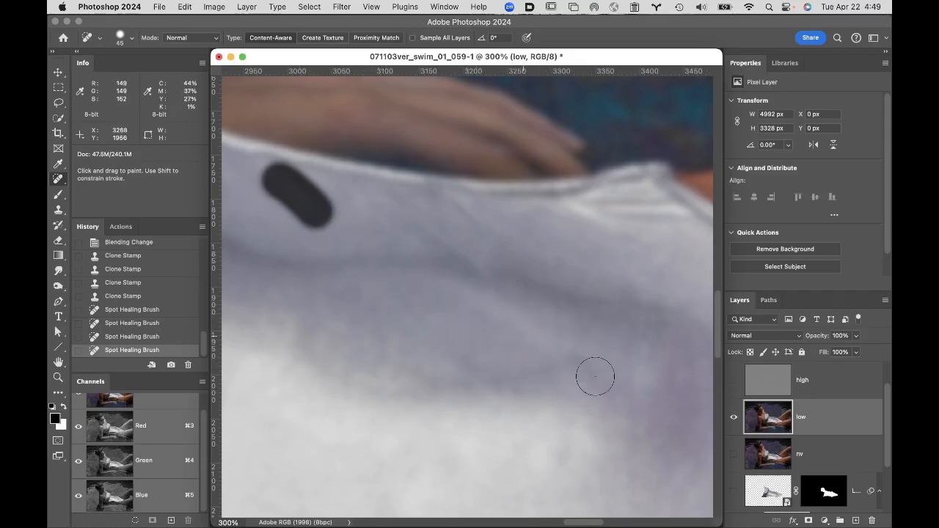
# Step: Check the healed fabric with the high layer shown, and compare it with the original 071103ver_swim_01_059 layer alone
pyautogui.click(733, 381)
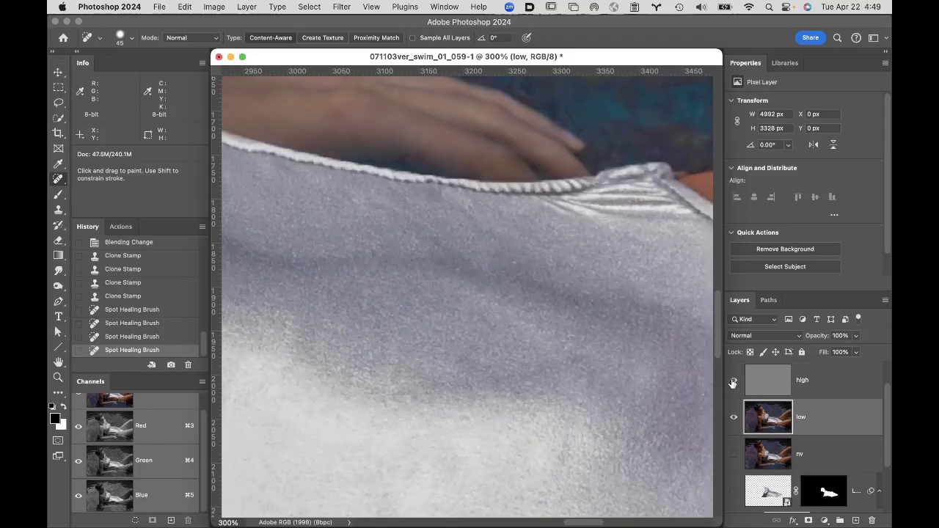
pyautogui.keyDown('alt'); pyautogui.click(622, 353); pyautogui.keyUp('alt')
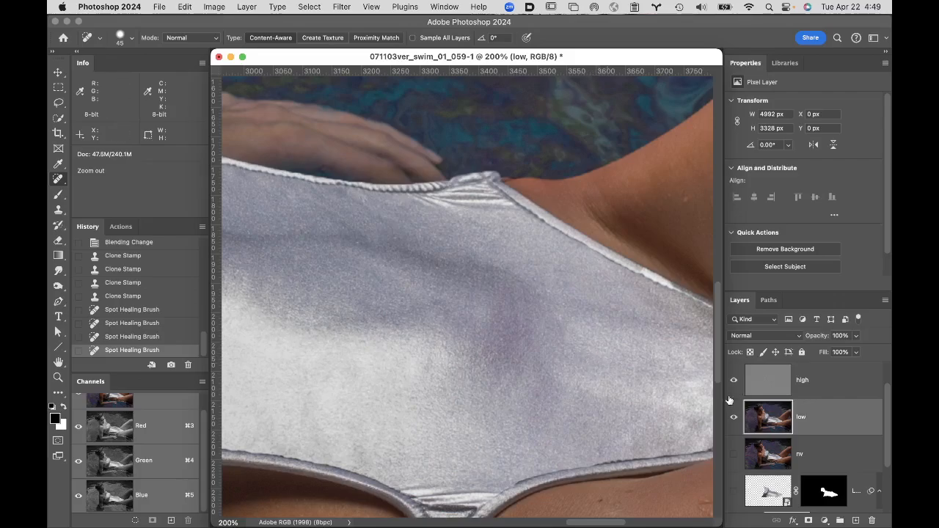
pyautogui.click(735, 418)
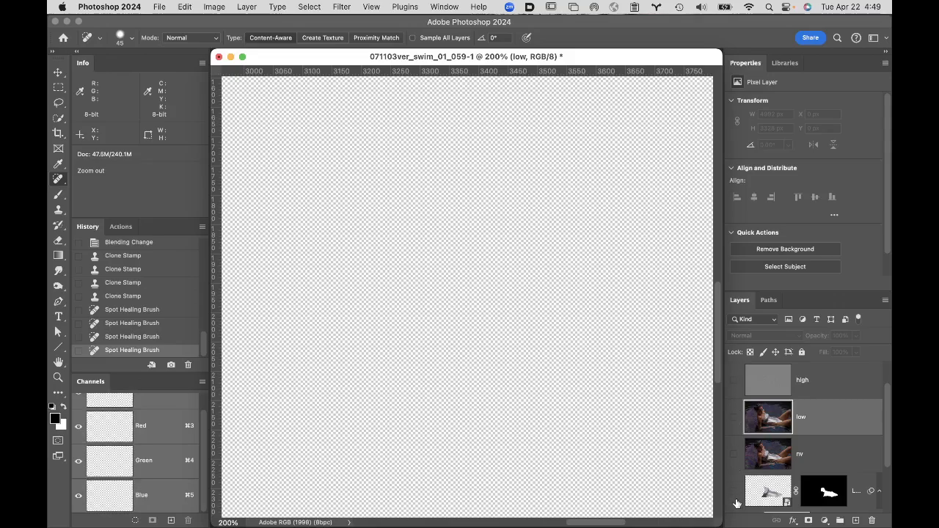
pyautogui.scroll(-3, 736, 503)
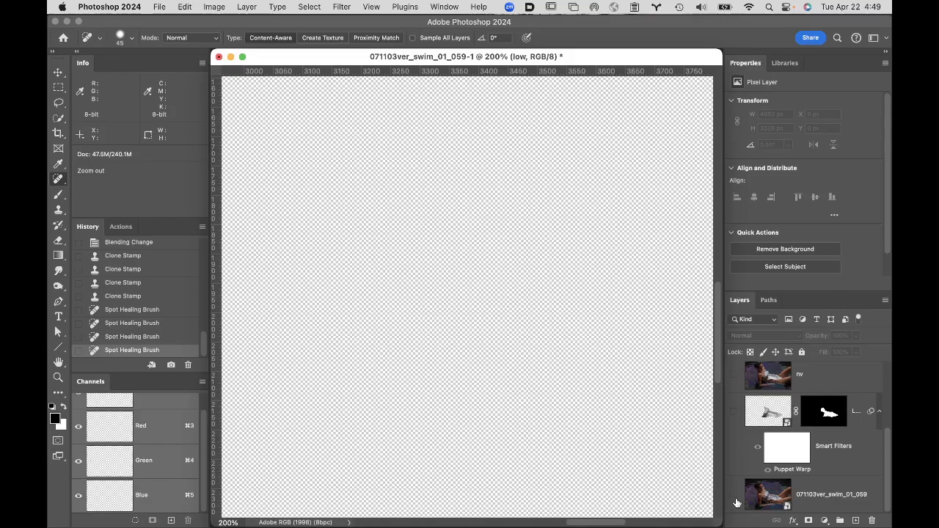
pyautogui.click(733, 496)
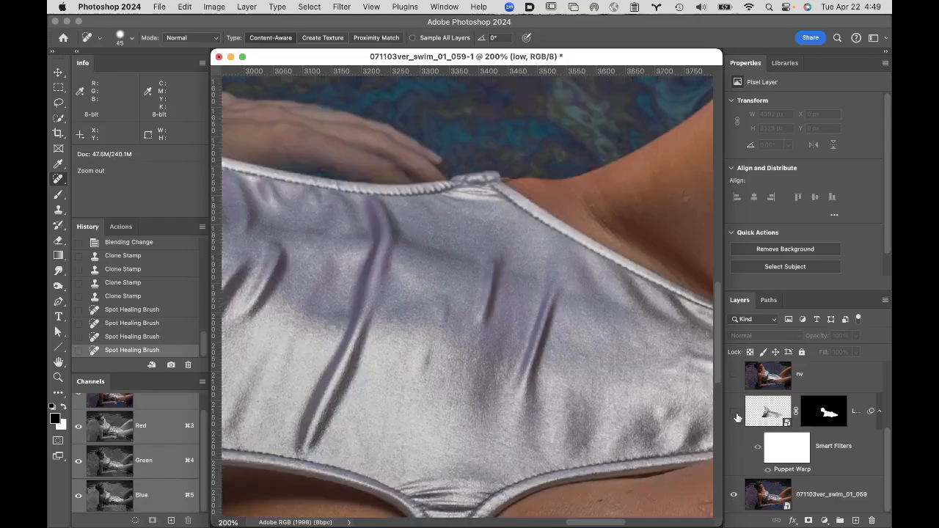
pyautogui.scroll(4, 738, 419)
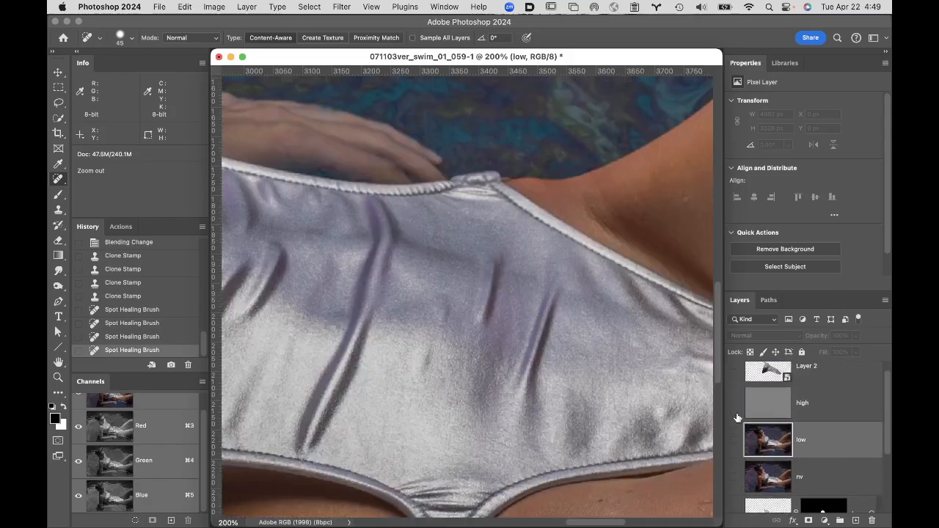
pyautogui.scroll(1, 726, 474)
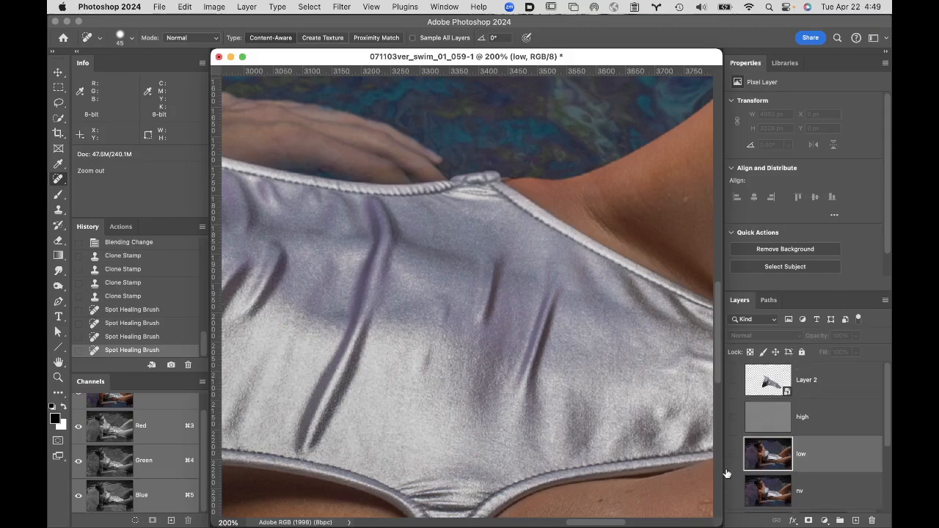
# Step: Show the high, low and nv layers again with Layer 2 hidden, and compare the retouch with high and low off and on
pyautogui.click(734, 416)
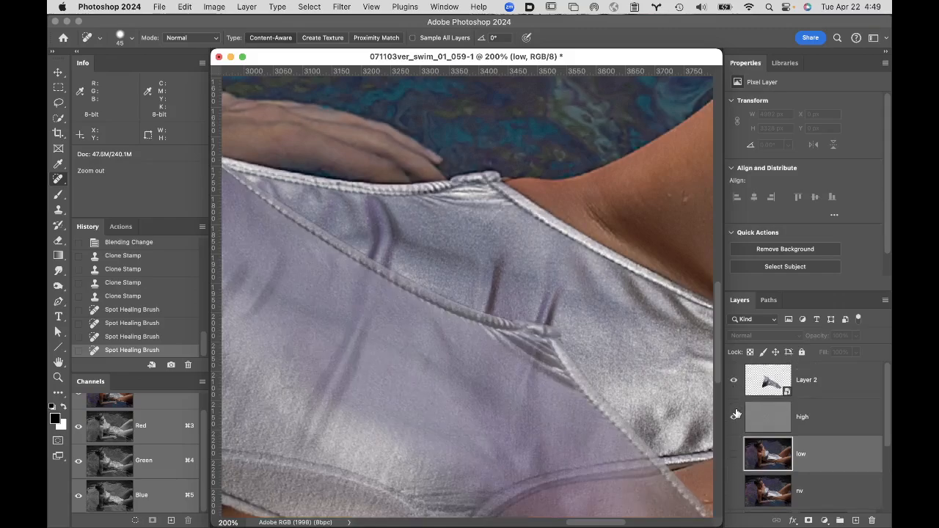
pyautogui.click(734, 457)
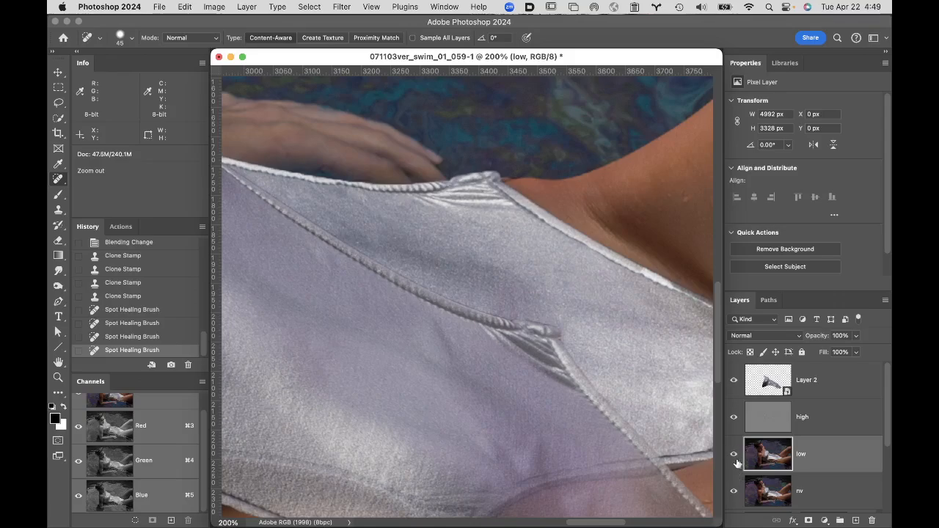
pyautogui.click(734, 383)
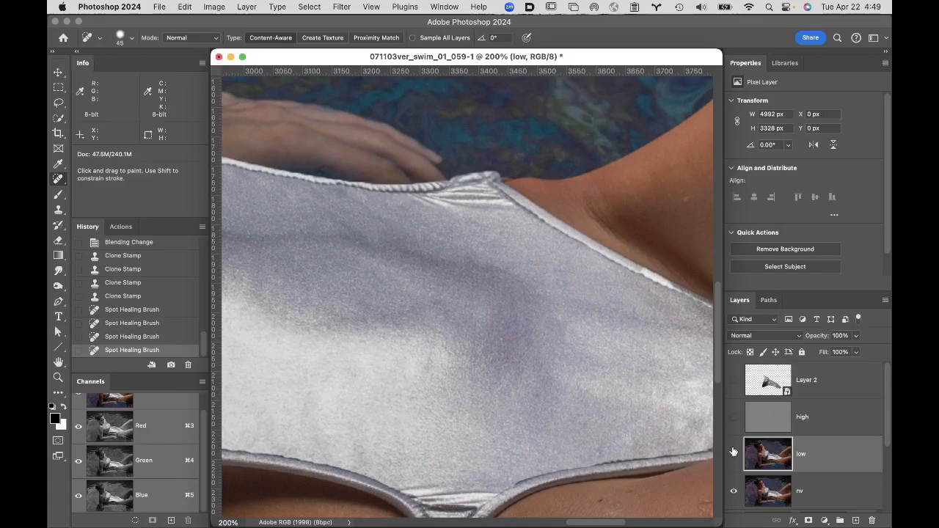
pyautogui.click(734, 452)
pyautogui.moveTo(737, 418); pyautogui.dragTo(732, 471)
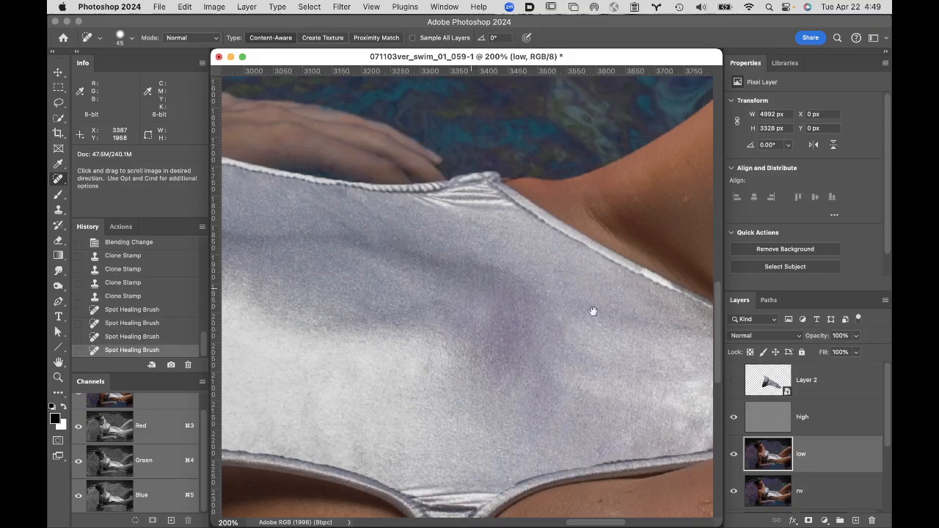
# Step: Isolate the low layer and blend the dark shadow band below the upper trim using the Mixer Brush at 50 px and 30% flow
pyautogui.moveTo(471, 288); pyautogui.dragTo(614, 319)
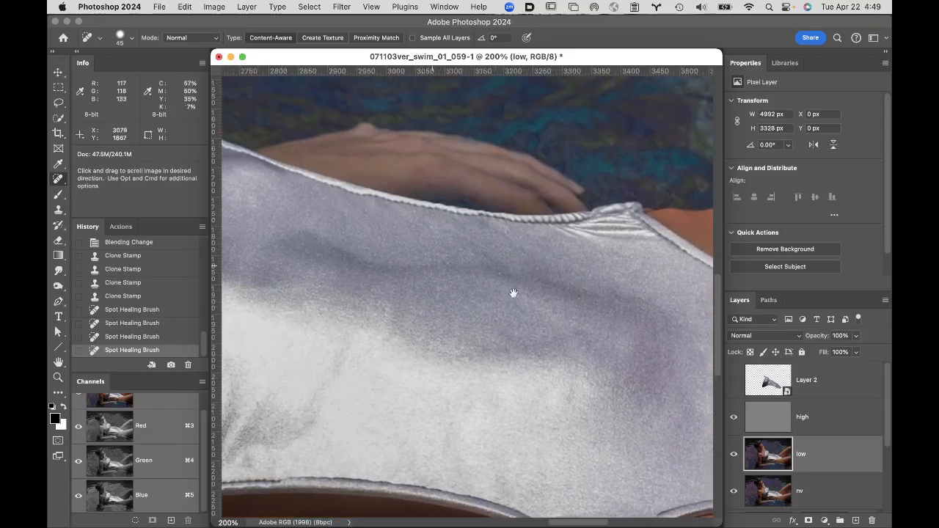
pyautogui.keyDown('alt'); pyautogui.click(733, 457); pyautogui.keyUp('alt')
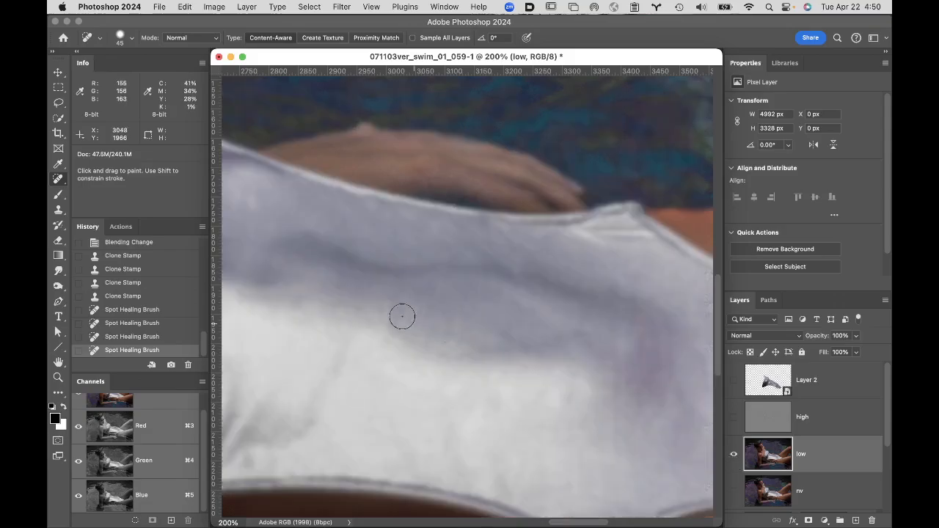
pyautogui.click(60, 195)
pyautogui.moveTo(59, 196); pyautogui.dragTo(109, 234)
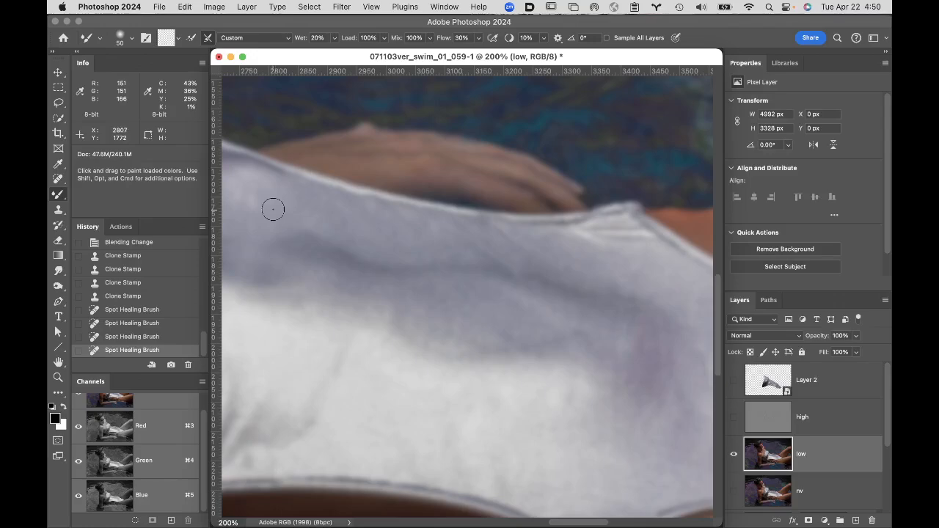
pyautogui.moveTo(272, 208)
pyautogui.mouseDown()
pyautogui.moveTo(338, 251)
pyautogui.moveTo(356, 296)
pyautogui.mouseUp()
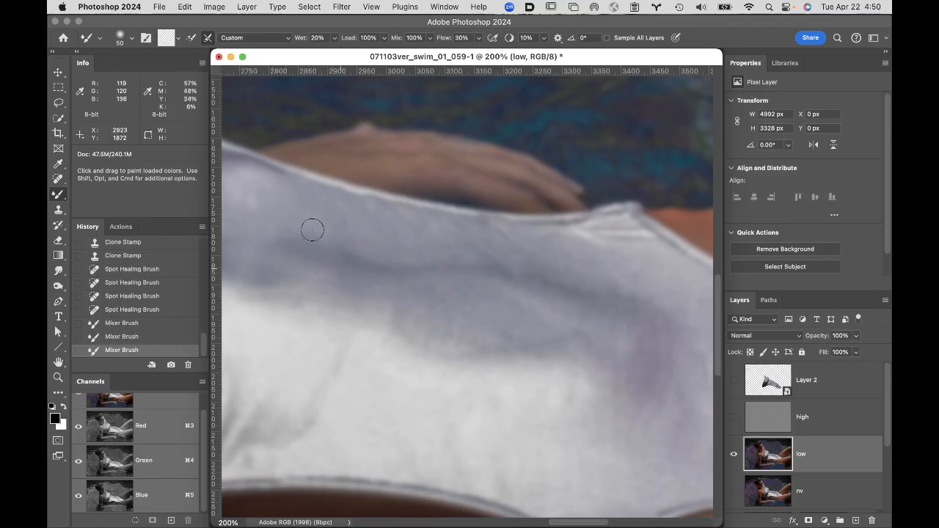
pyautogui.moveTo(313, 229); pyautogui.dragTo(366, 282)
pyautogui.moveTo(357, 269); pyautogui.dragTo(389, 311)
pyautogui.moveTo(338, 250)
pyautogui.mouseDown()
pyautogui.moveTo(350, 247)
pyautogui.moveTo(378, 275)
pyautogui.mouseUp()
pyautogui.moveTo(357, 234)
pyautogui.mouseDown()
pyautogui.moveTo(380, 275)
pyautogui.moveTo(443, 313)
pyautogui.moveTo(421, 286)
pyautogui.mouseUp()
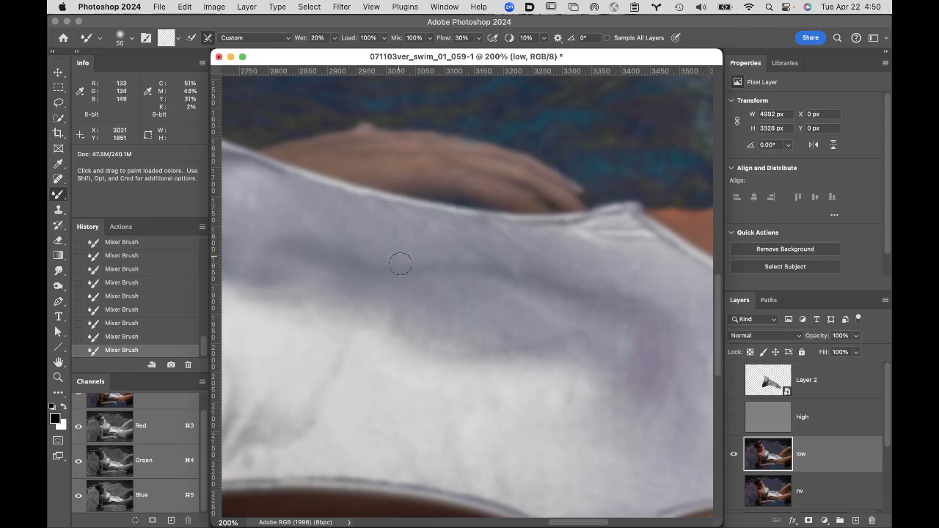
# Step: Raise the Mixer Brush flow to 51% and blend further along the dark shadow band on low
pyautogui.click(478, 41)
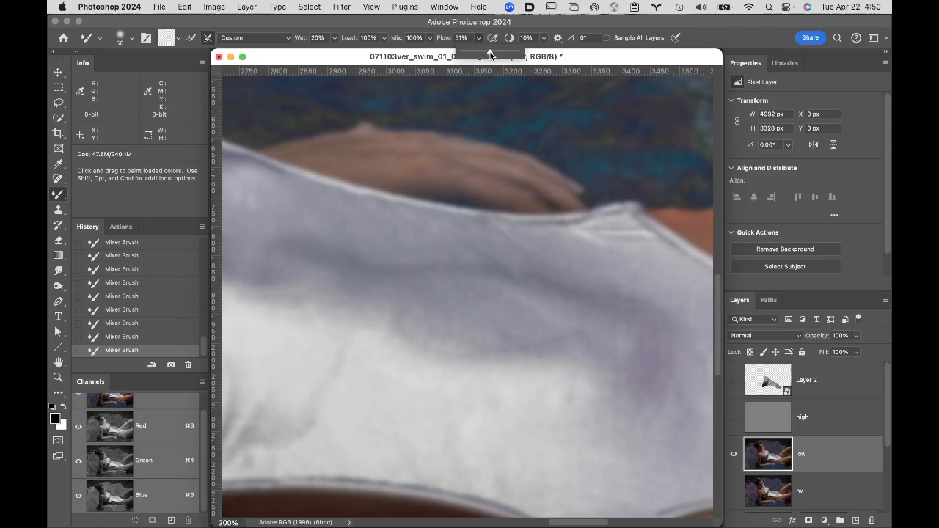
pyautogui.moveTo(292, 218); pyautogui.dragTo(348, 265)
pyautogui.moveTo(322, 234)
pyautogui.mouseDown()
pyautogui.moveTo(365, 274)
pyautogui.moveTo(362, 254)
pyautogui.moveTo(401, 278)
pyautogui.moveTo(396, 250)
pyautogui.moveTo(431, 282)
pyautogui.mouseUp()
pyautogui.moveTo(399, 244)
pyautogui.mouseDown()
pyautogui.moveTo(420, 262)
pyautogui.moveTo(381, 237)
pyautogui.moveTo(455, 267)
pyautogui.moveTo(449, 258)
pyautogui.moveTo(468, 270)
pyautogui.moveTo(466, 260)
pyautogui.moveTo(503, 298)
pyautogui.mouseUp()
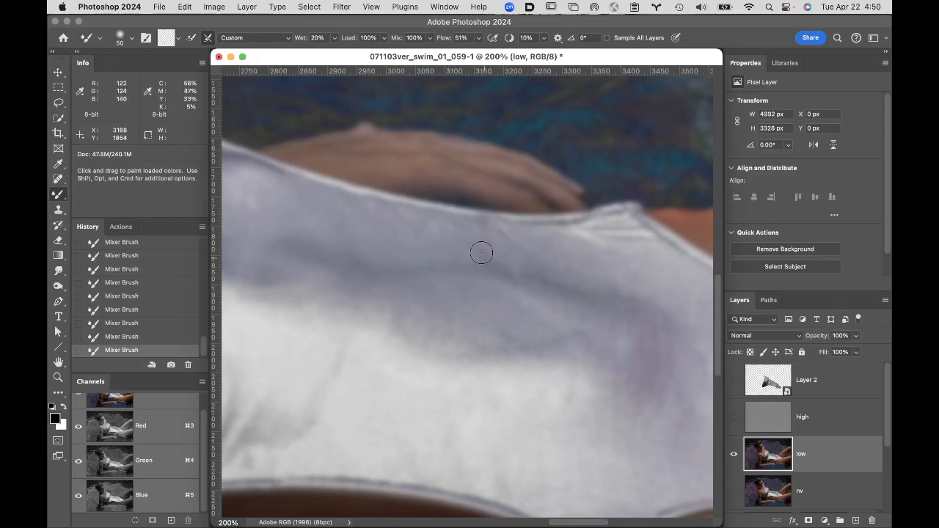
pyautogui.moveTo(481, 253)
pyautogui.mouseDown()
pyautogui.moveTo(505, 284)
pyautogui.moveTo(497, 245)
pyautogui.moveTo(508, 247)
pyautogui.moveTo(485, 273)
pyautogui.mouseUp()
pyautogui.moveTo(342, 233)
pyautogui.mouseDown()
pyautogui.moveTo(326, 261)
pyautogui.moveTo(339, 289)
pyautogui.mouseUp()
pyautogui.moveTo(289, 240); pyautogui.dragTo(282, 262)
# Step: Try painting sampled fabric colour over the shadow band on low with a 25 px Brush at 1% flow, and undo the stroke
pyautogui.hotkey('shift', 'b')
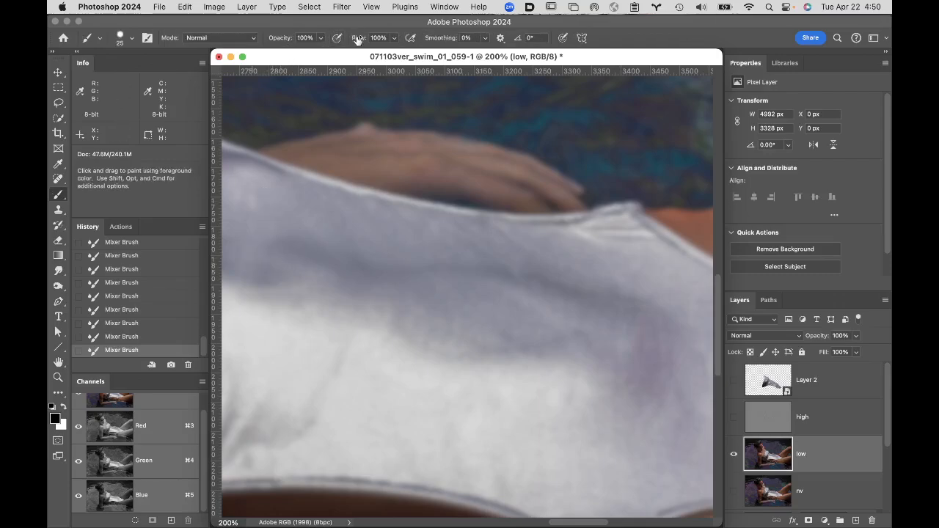
pyautogui.moveTo(357, 39); pyautogui.dragTo(287, 41)
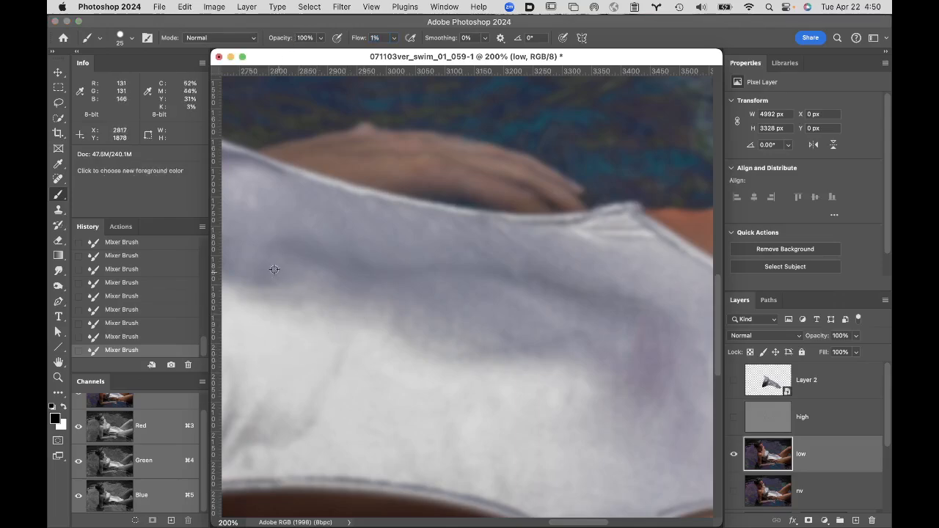
pyautogui.keyDown('alt'); pyautogui.click(272, 215); pyautogui.keyUp('alt')
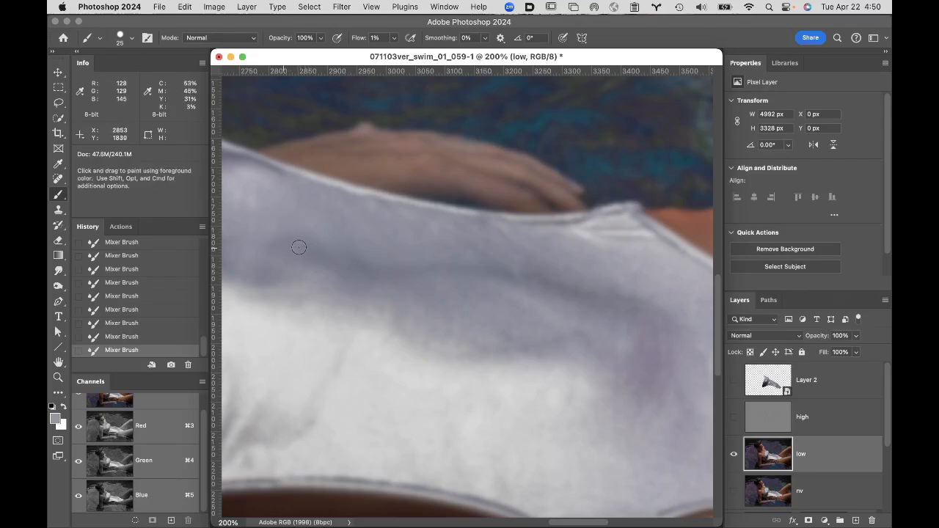
pyautogui.moveTo(298, 247)
pyautogui.mouseDown()
pyautogui.moveTo(281, 241)
pyautogui.moveTo(315, 248)
pyautogui.mouseUp()
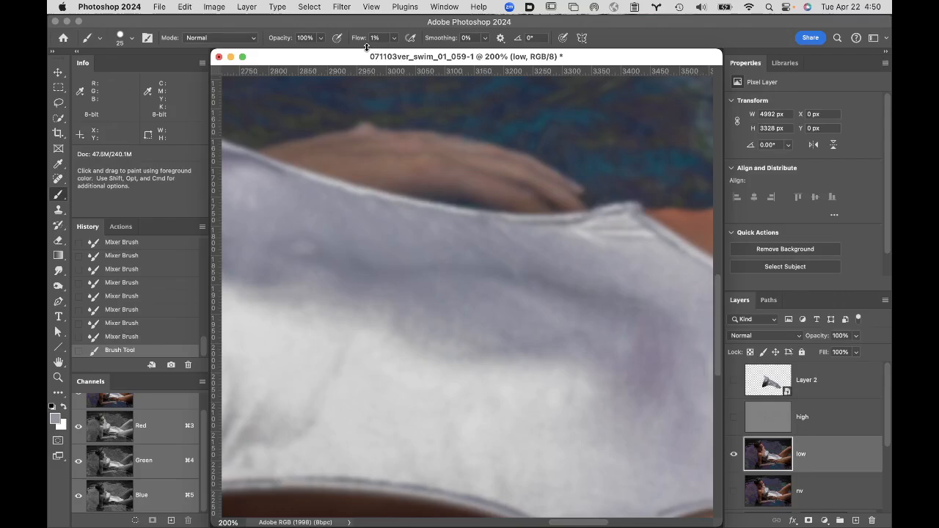
pyautogui.press('super+z')
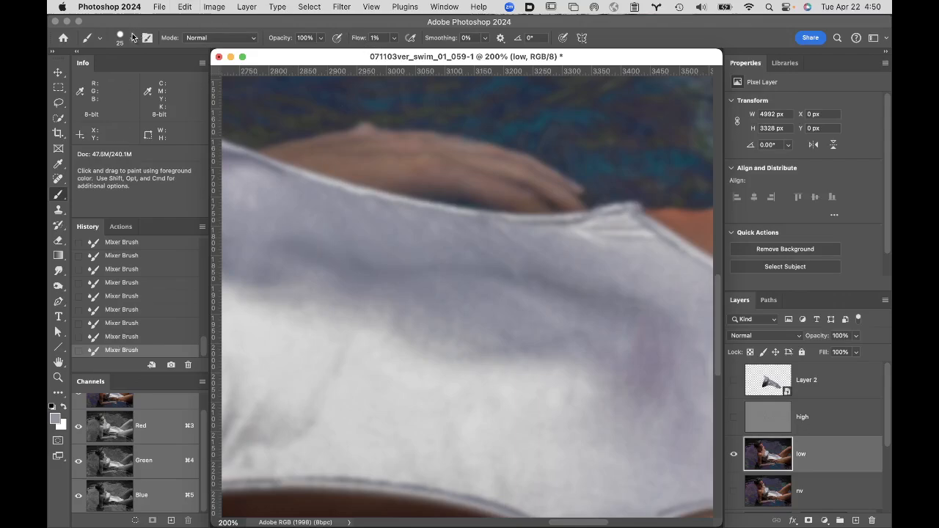
# Step: Soften the Brush to 0% hardness, enlarge it to 40 px, and paint the sampled colour along the dark shadow band on low
pyautogui.click(129, 40)
pyautogui.moveTo(171, 99); pyautogui.dragTo(113, 87)
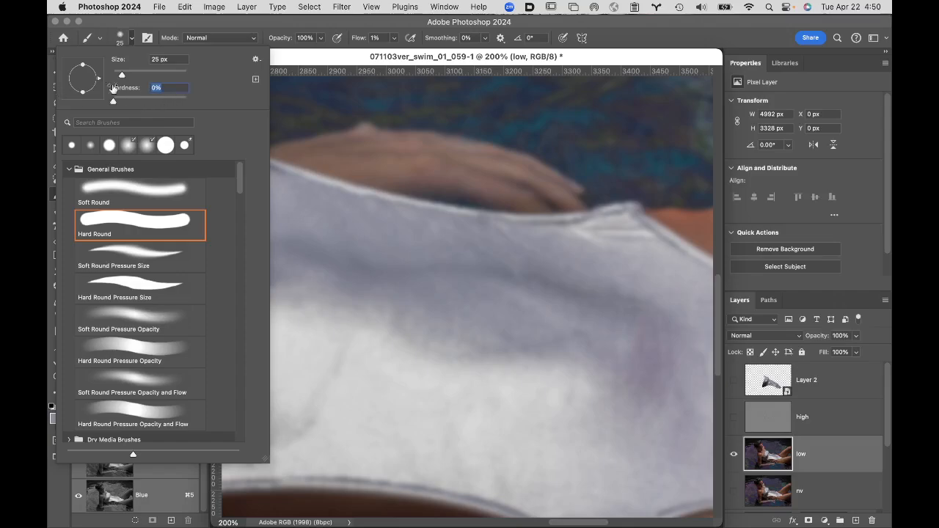
pyautogui.click(623, 31)
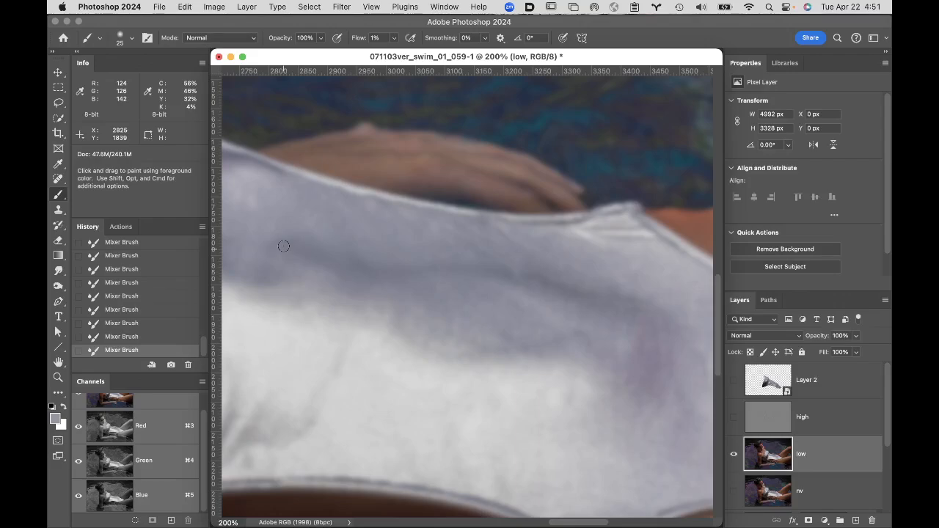
pyautogui.press(']')
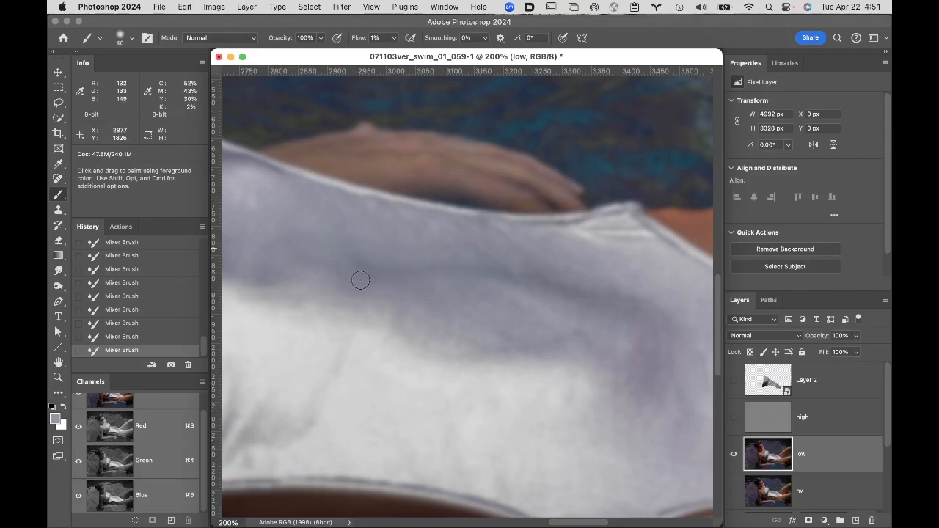
pyautogui.moveTo(404, 271); pyautogui.dragTo(448, 267)
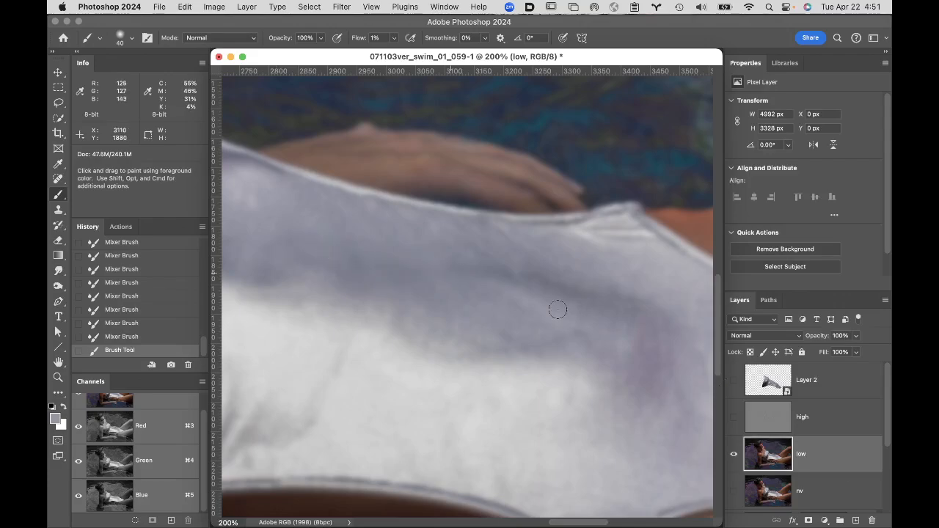
# Step: Compare the swimsuit retouch with the nv layer by toggling high and low, leaving all three layers shown
pyautogui.click(734, 417)
pyautogui.click(734, 497)
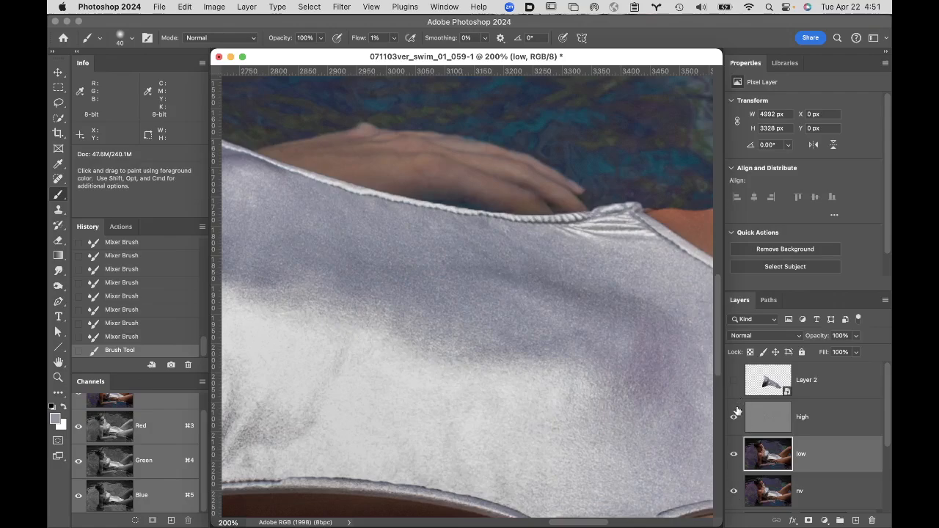
pyautogui.click(734, 455)
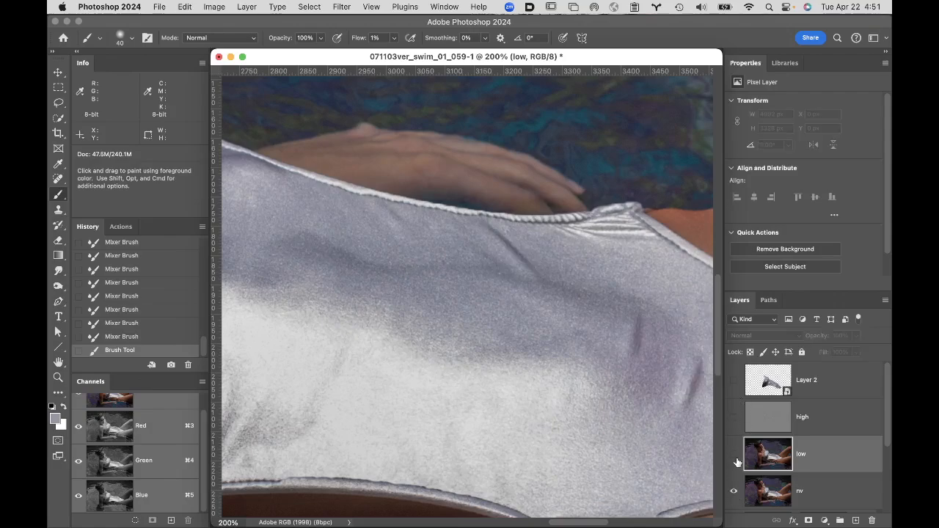
pyautogui.click(734, 418)
pyautogui.click(734, 455)
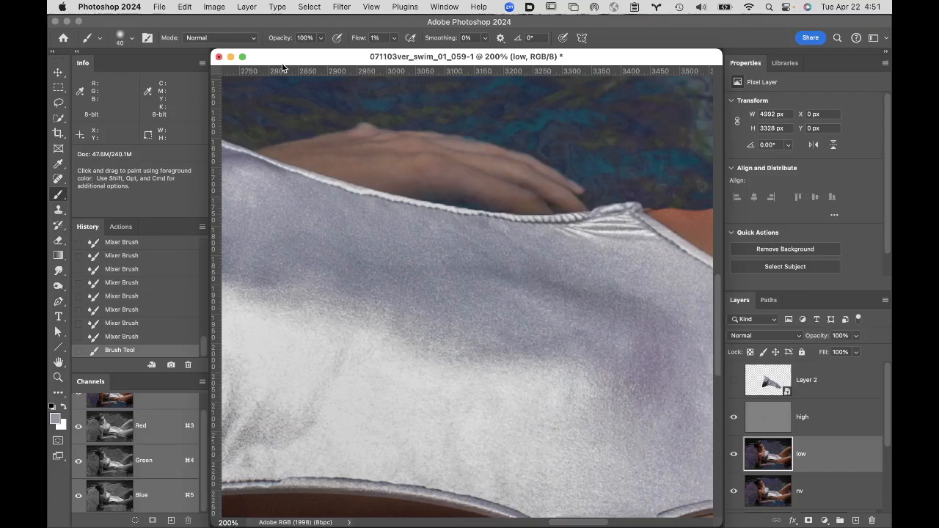
pyautogui.moveTo(366, 524)
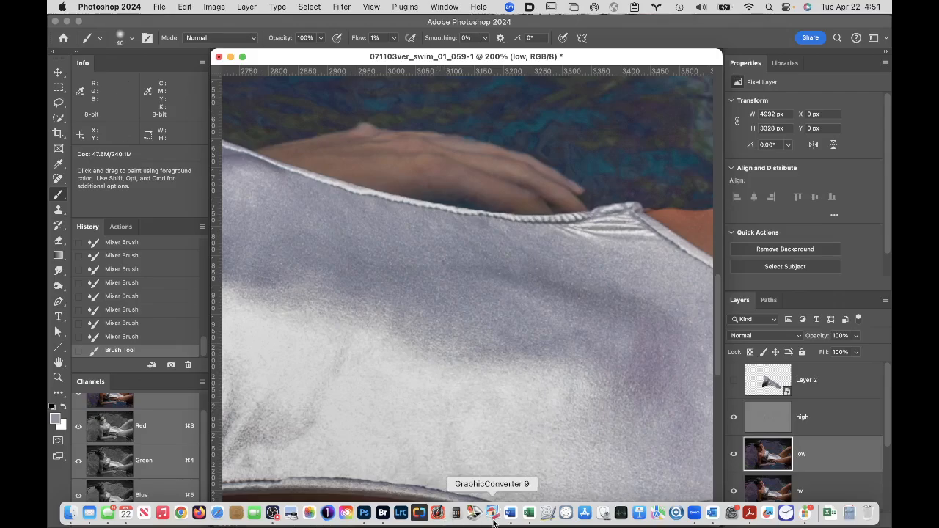
pyautogui.click(275, 515)
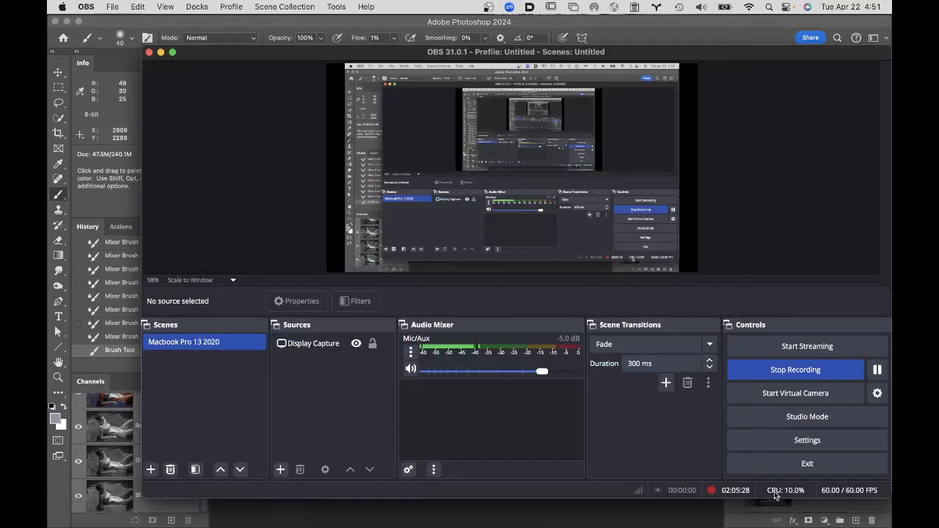